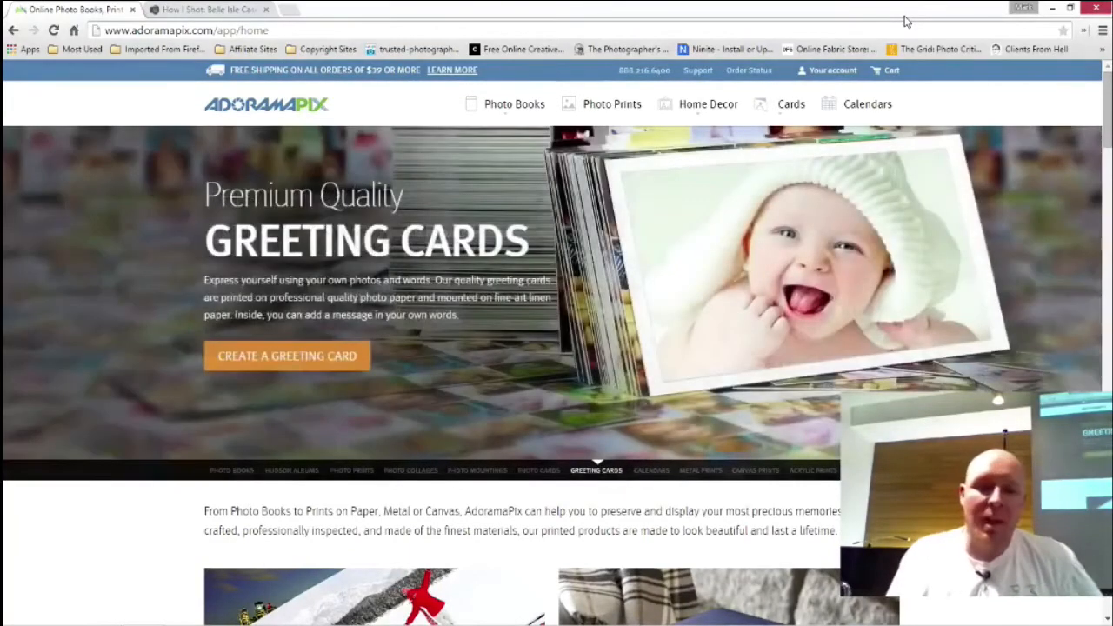
Open the Photo Books product page and examine the lay-flat binding, photo paper and cover choices sections
mouse_move(529, 107)
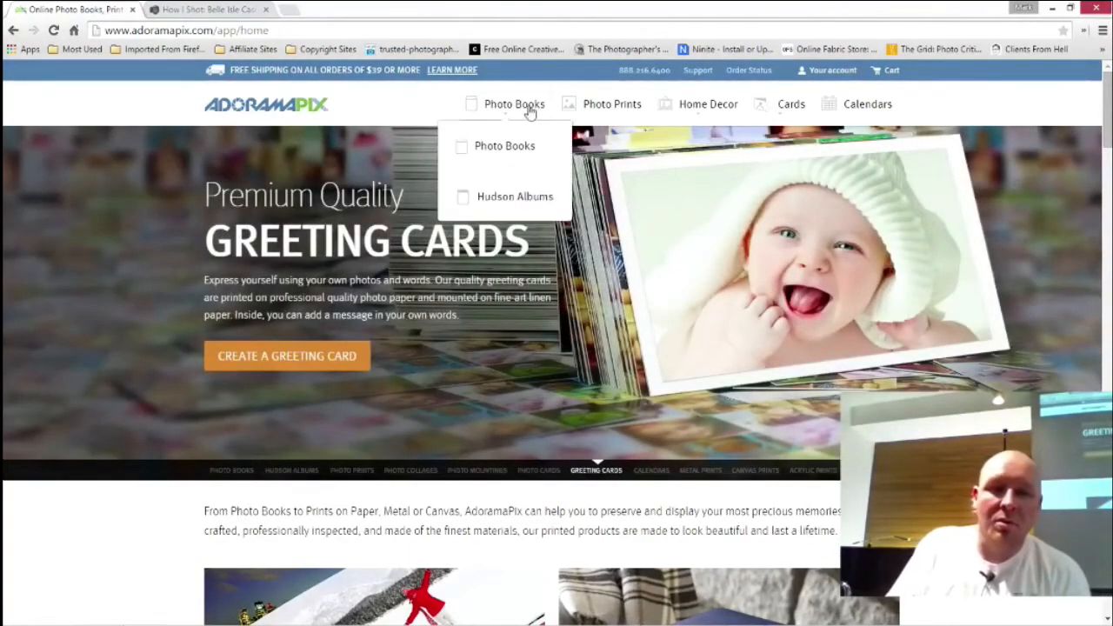
click(514, 154)
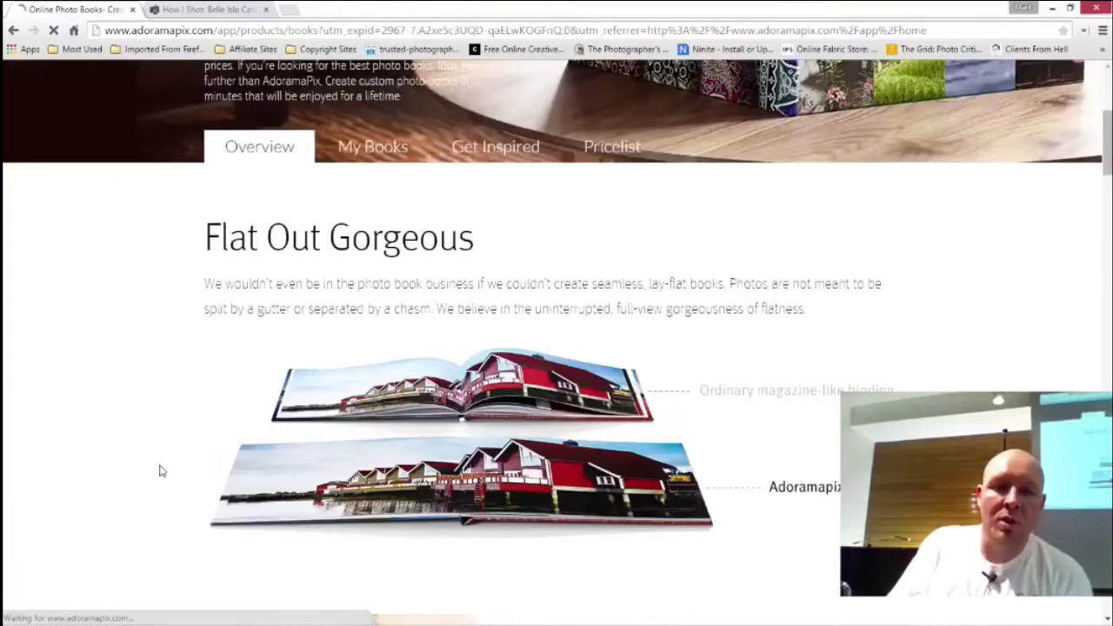
scroll(162, 470, down, 1)
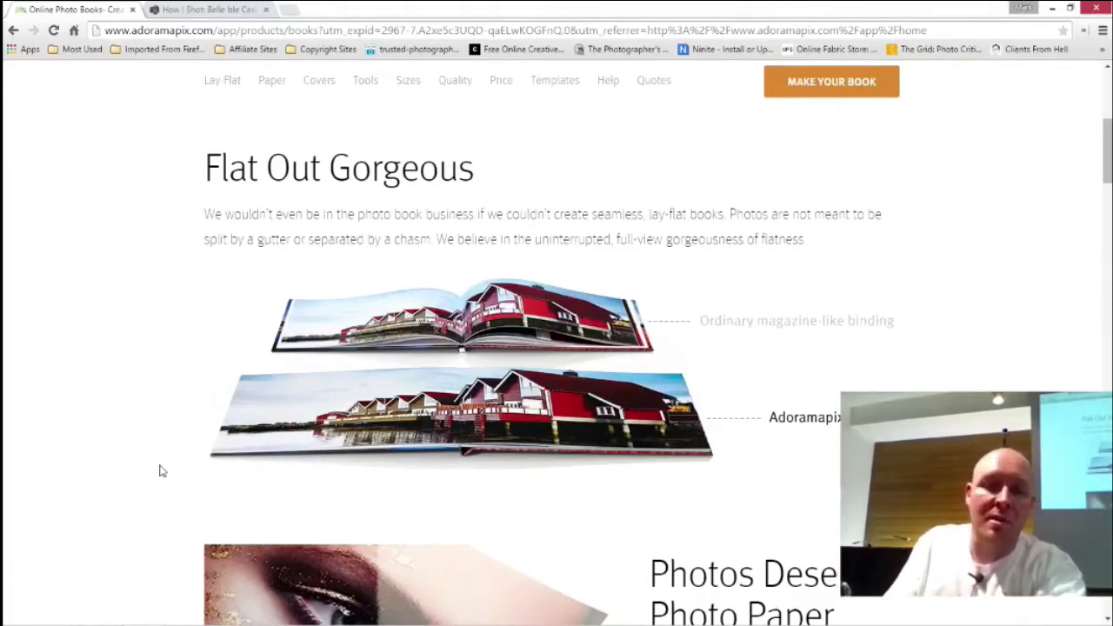
scroll(159, 472, down, 6)
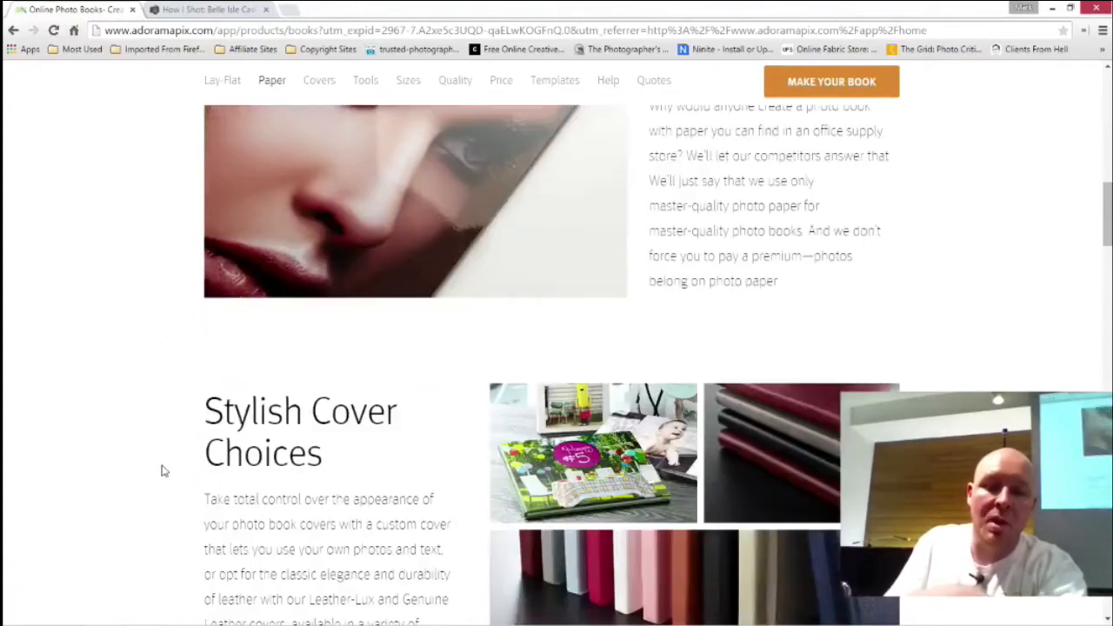
scroll(163, 471, up, 1)
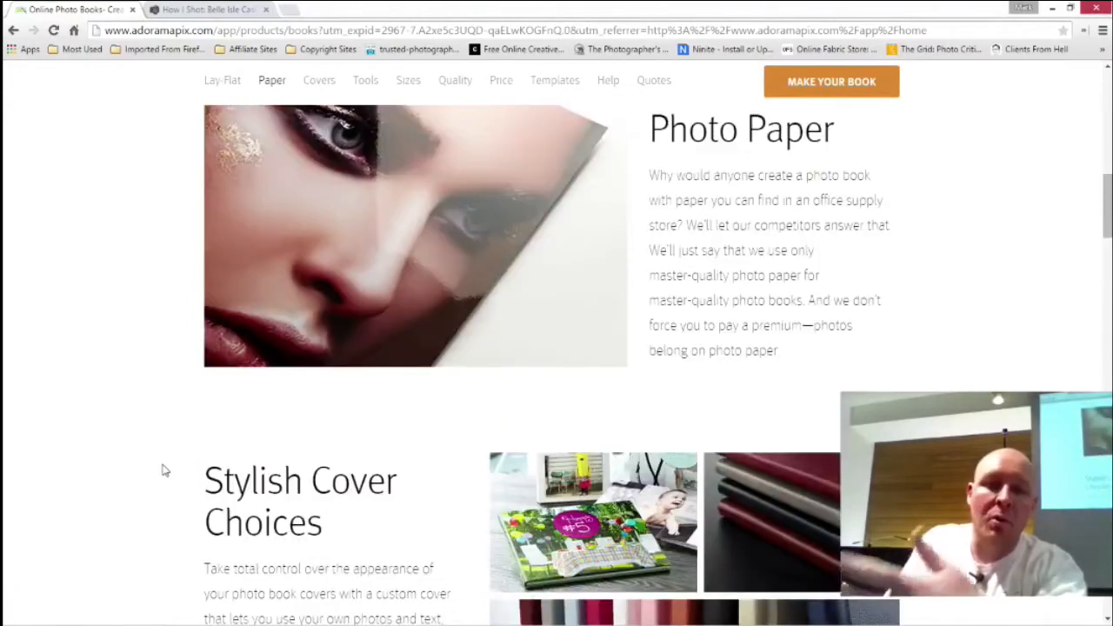
scroll(163, 470, down, 3)
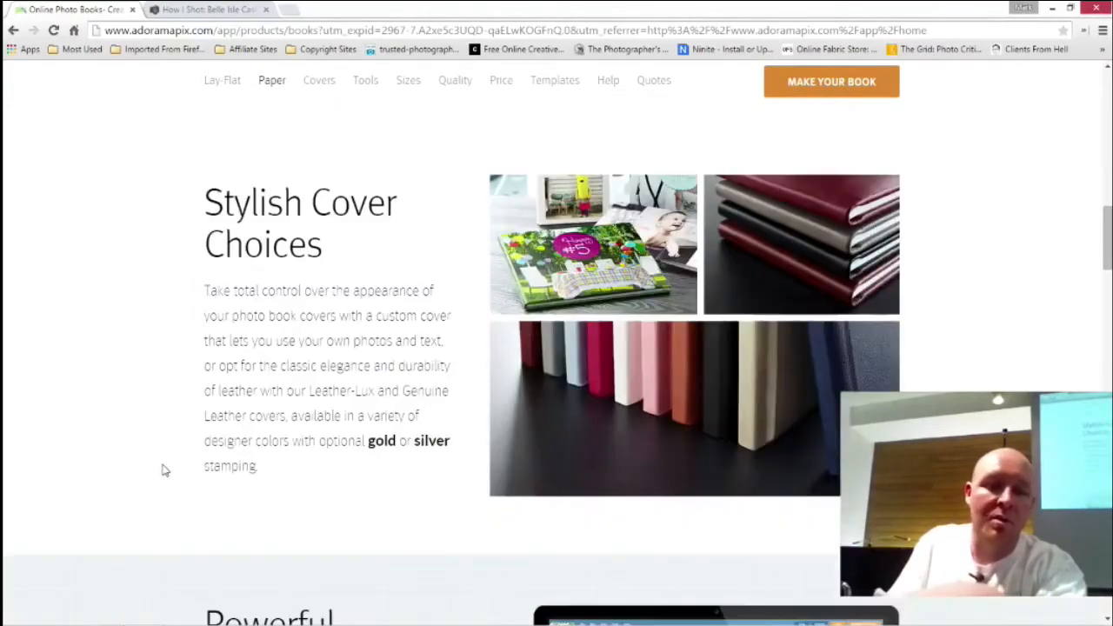
scroll(165, 471, down, 4)
scroll(166, 471, up, 3)
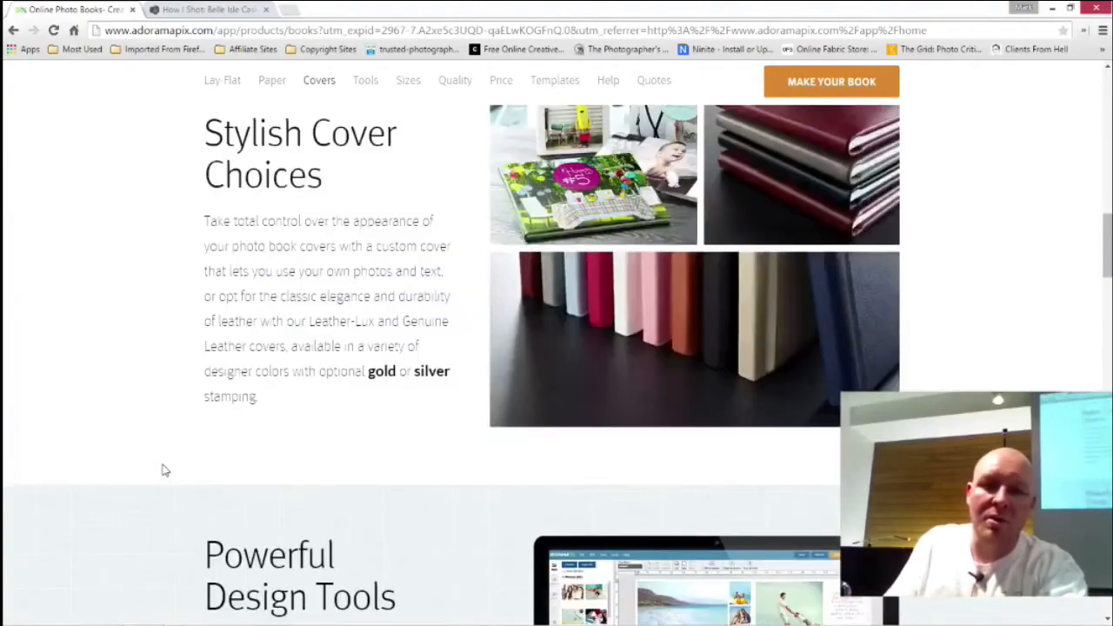
scroll(165, 471, up, 1)
scroll(166, 471, down, 5)
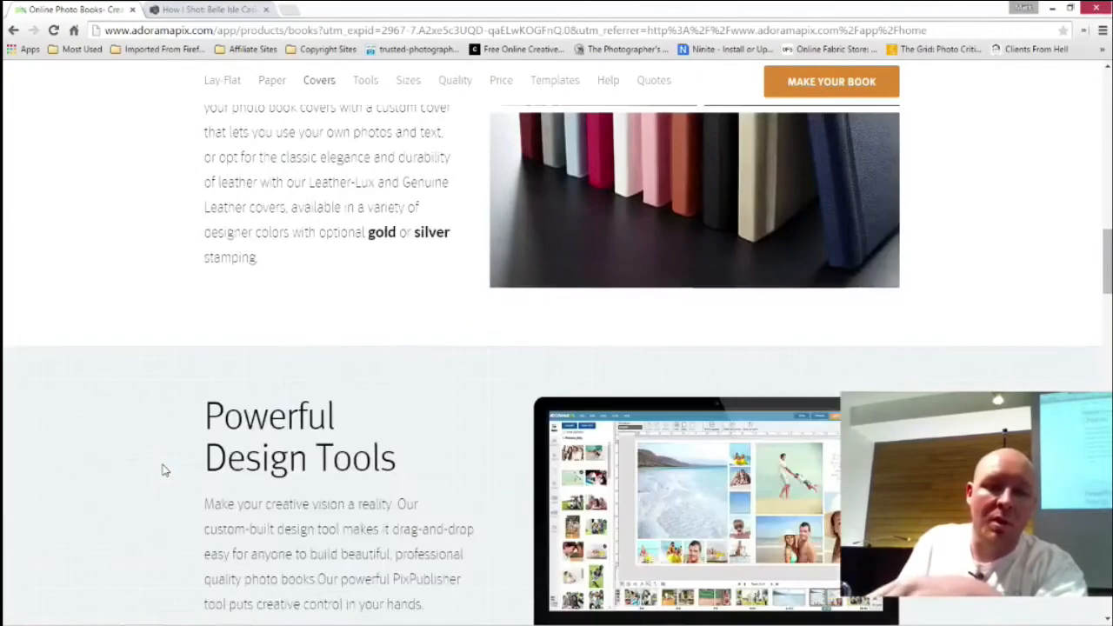
Review the photo book design tools, available sizes, quality, price calculator and occasion templates
scroll(165, 471, down, 7)
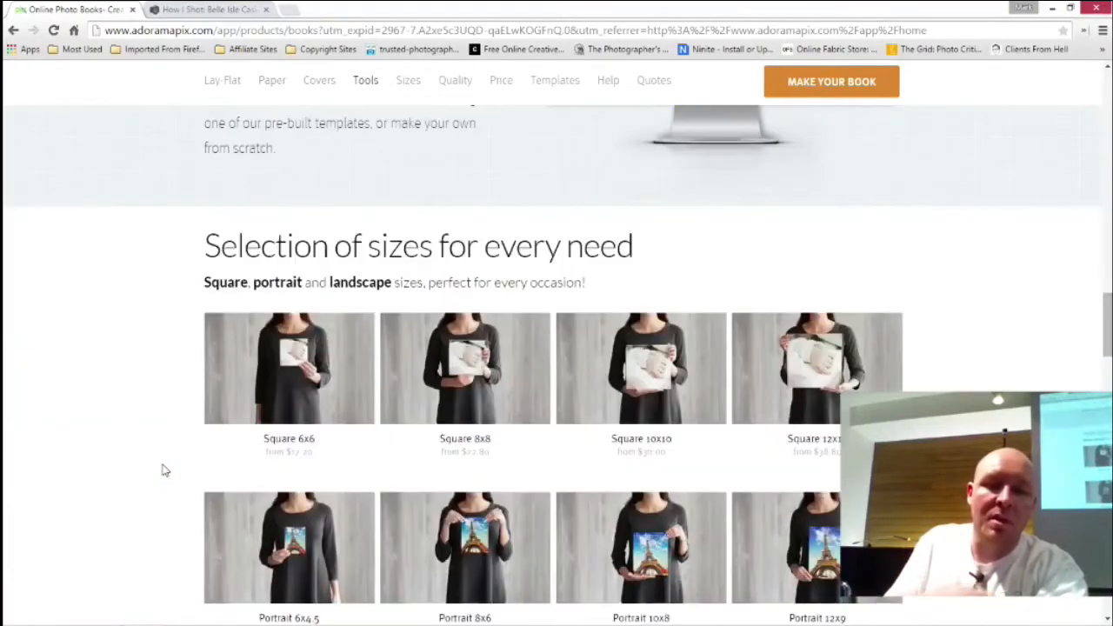
scroll(166, 471, down, 1)
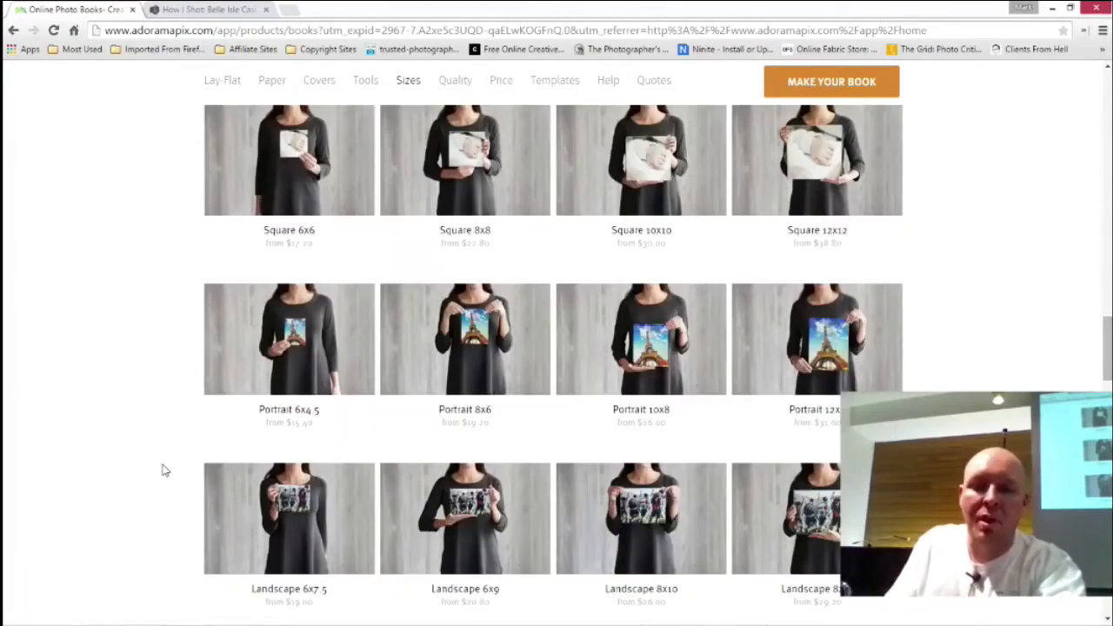
scroll(165, 471, down, 9)
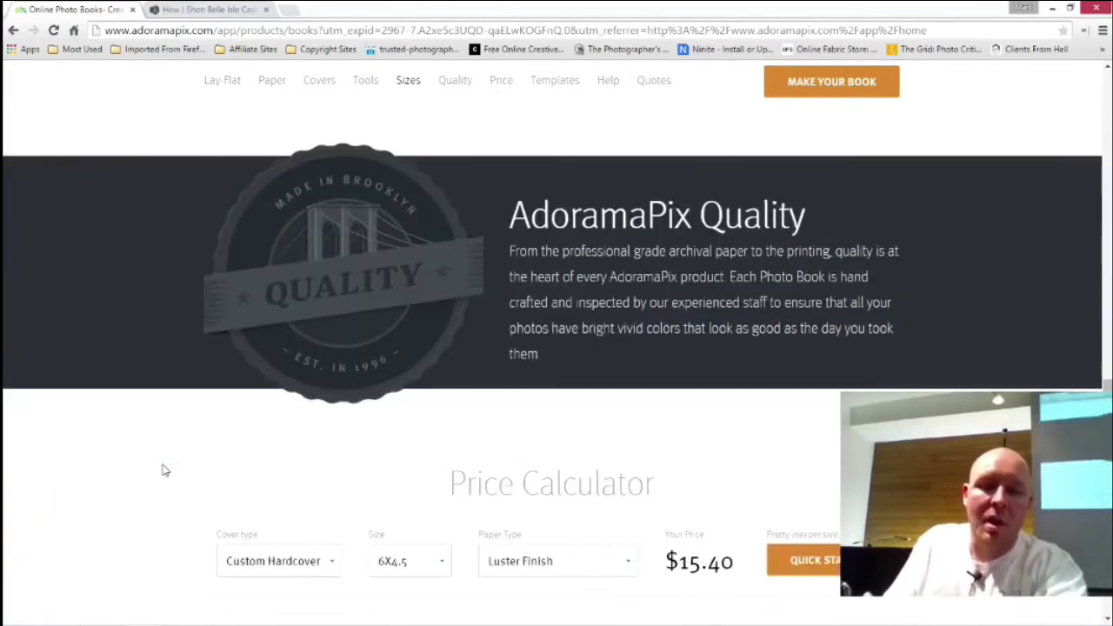
scroll(165, 470, down, 1)
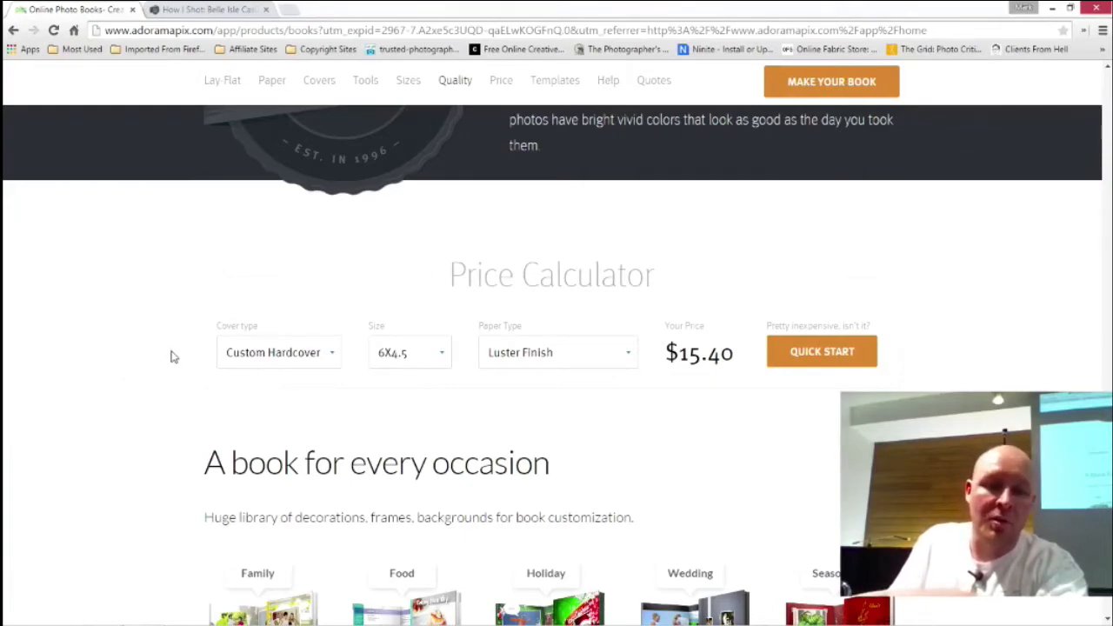
scroll(171, 356, down, 3)
scroll(172, 357, down, 3)
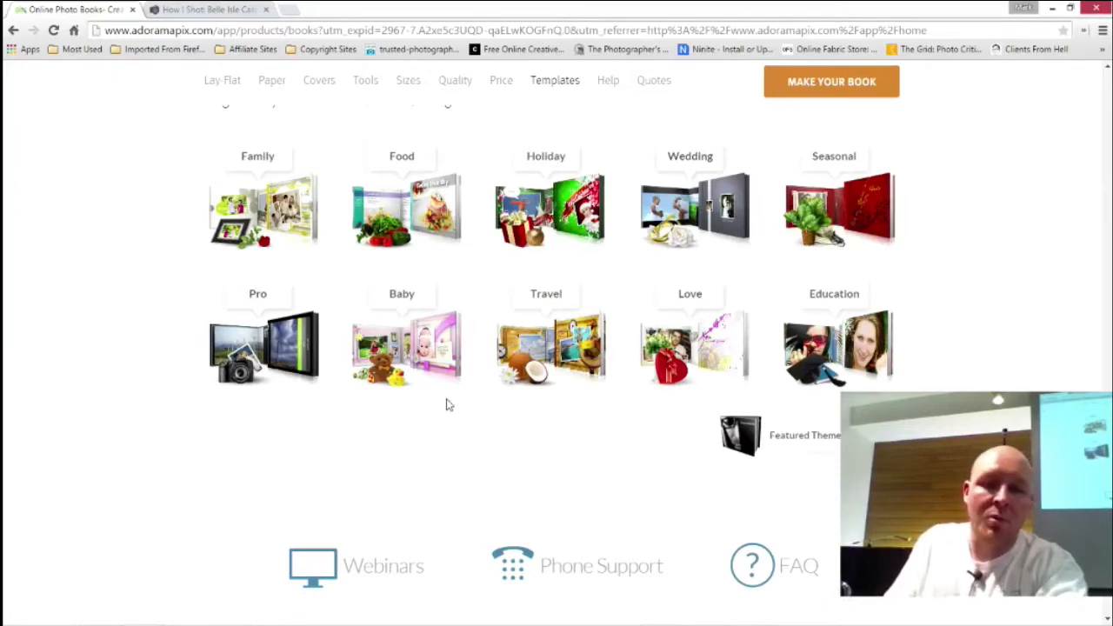
Open the Baby photo book theme and page through the Baby Girl sample book
click(403, 297)
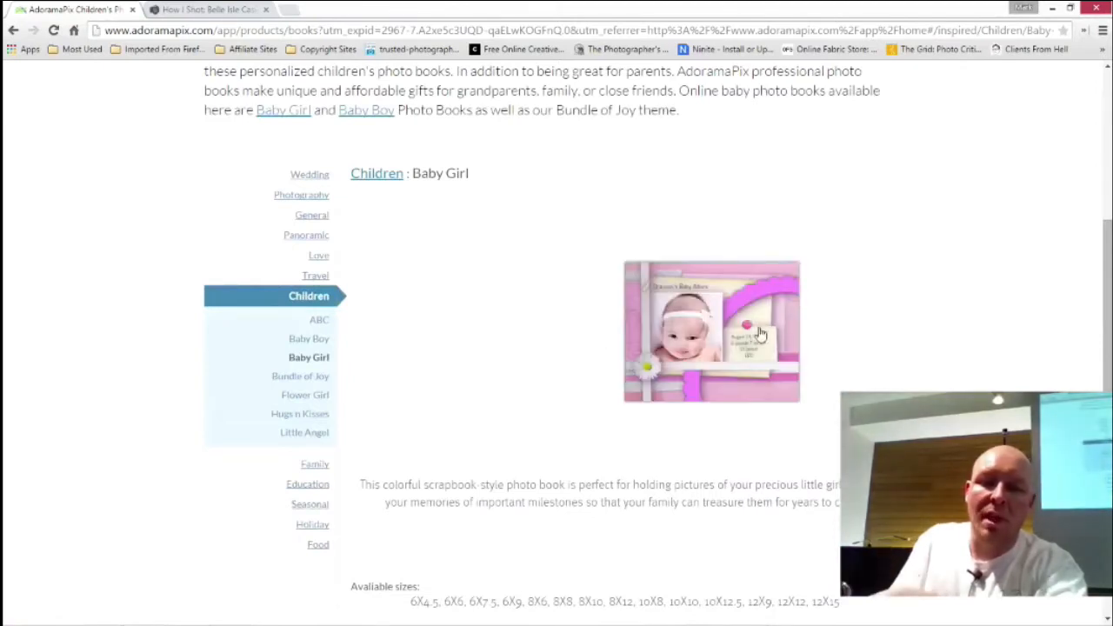
click(791, 397)
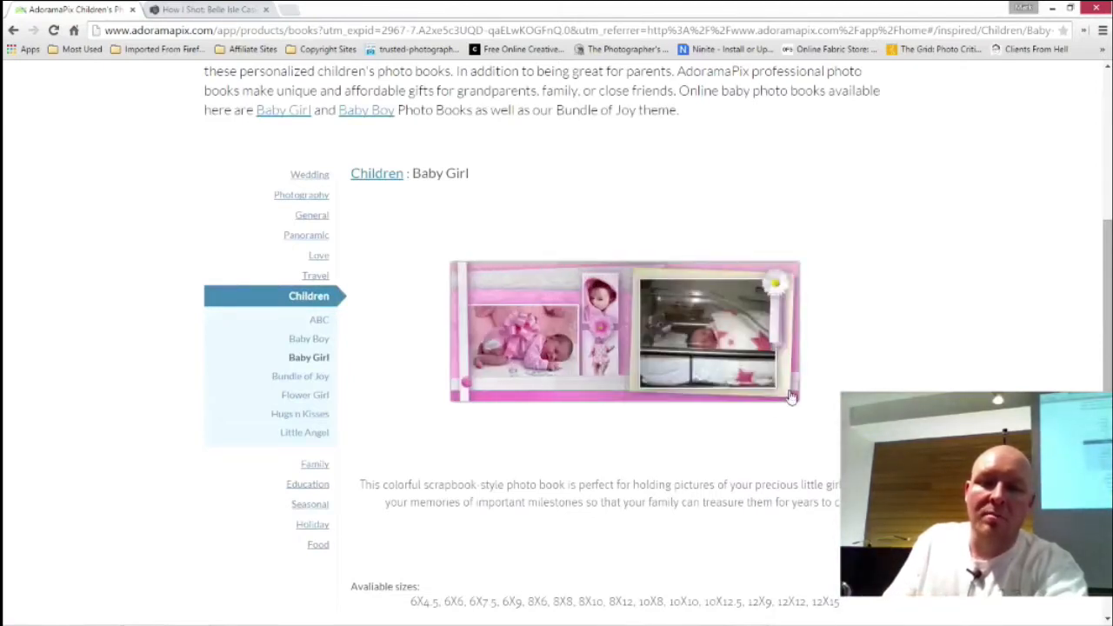
click(791, 396)
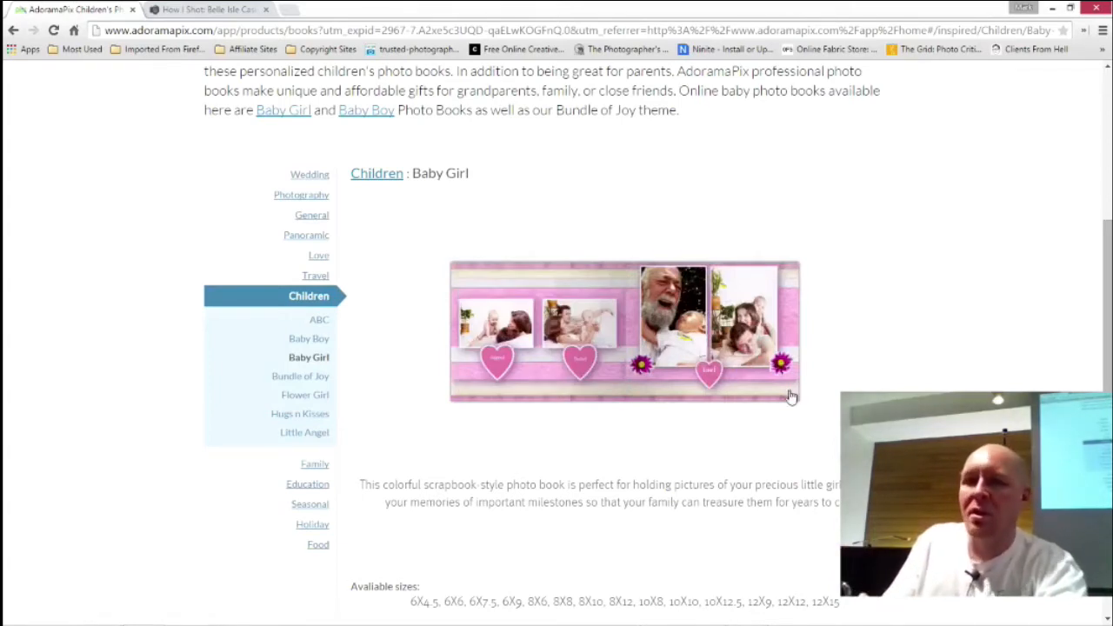
click(792, 395)
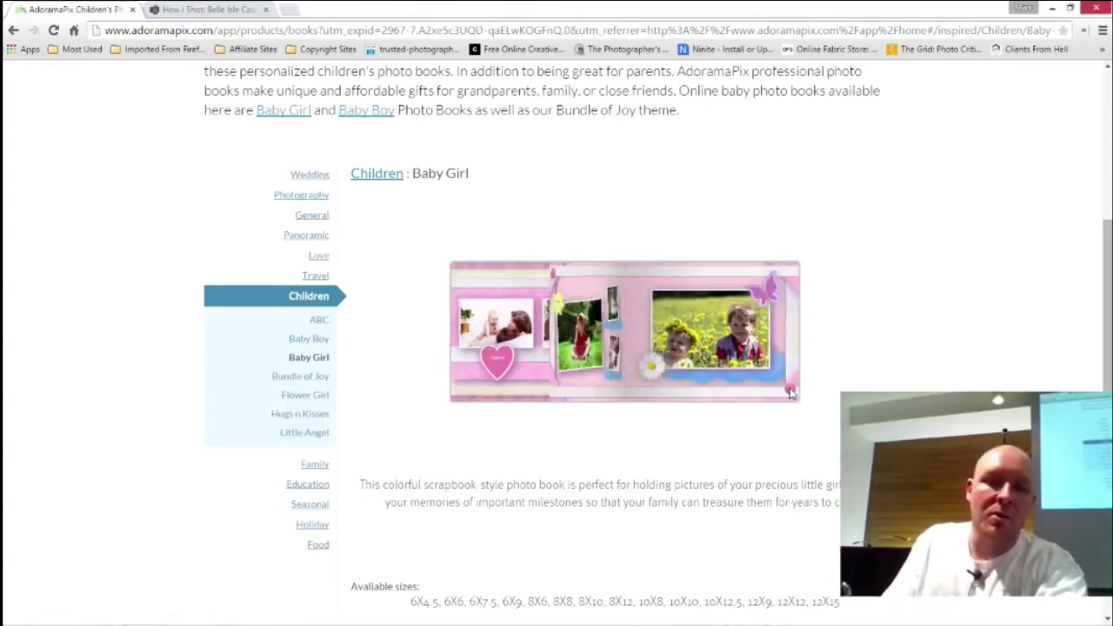
click(792, 396)
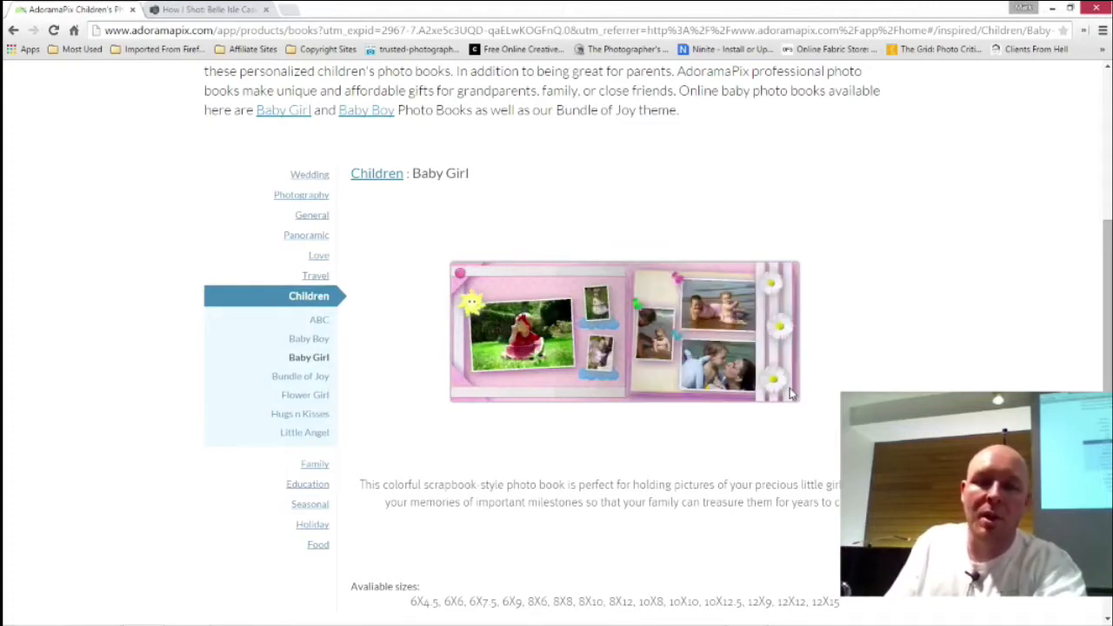
click(792, 396)
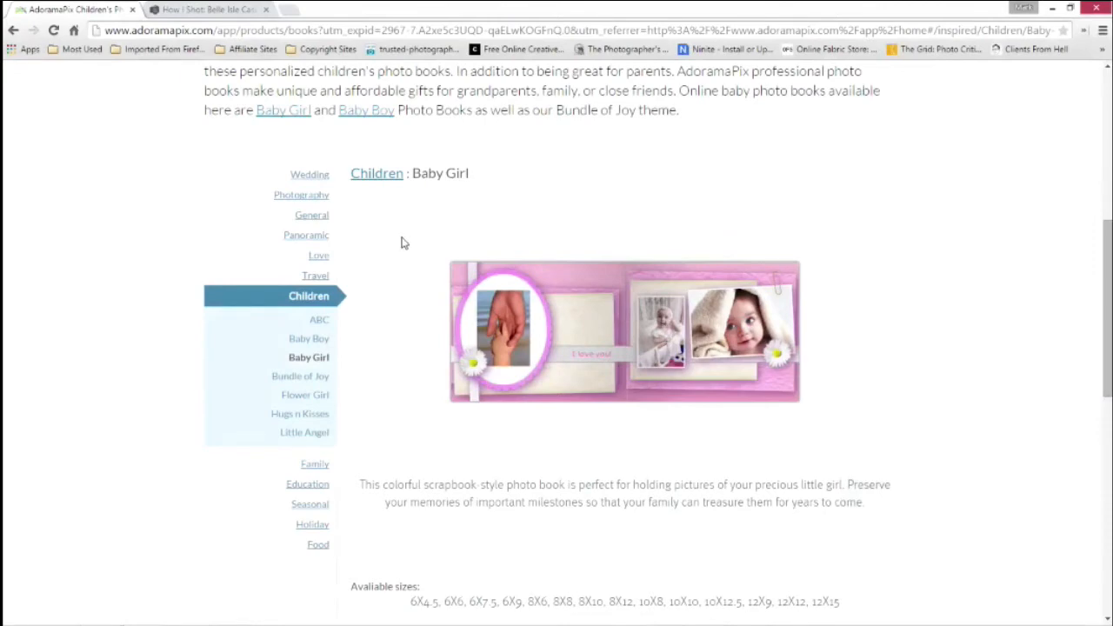
Open the account sign-in window and show the Join form for new customers
scroll(402, 243, up, 5)
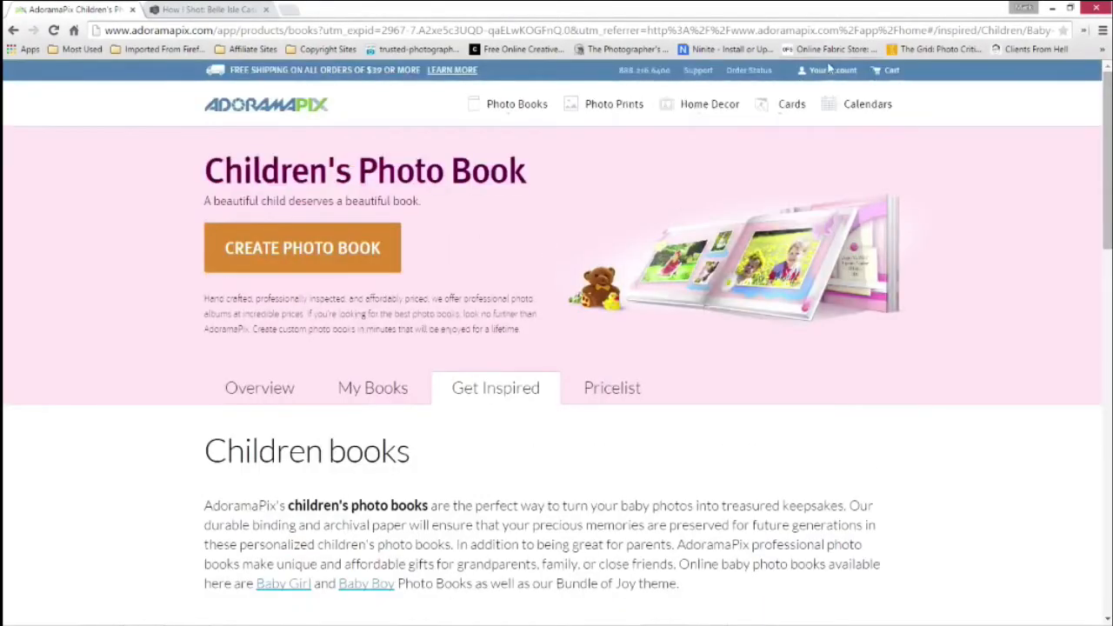
mouse_move(830, 70)
click(818, 111)
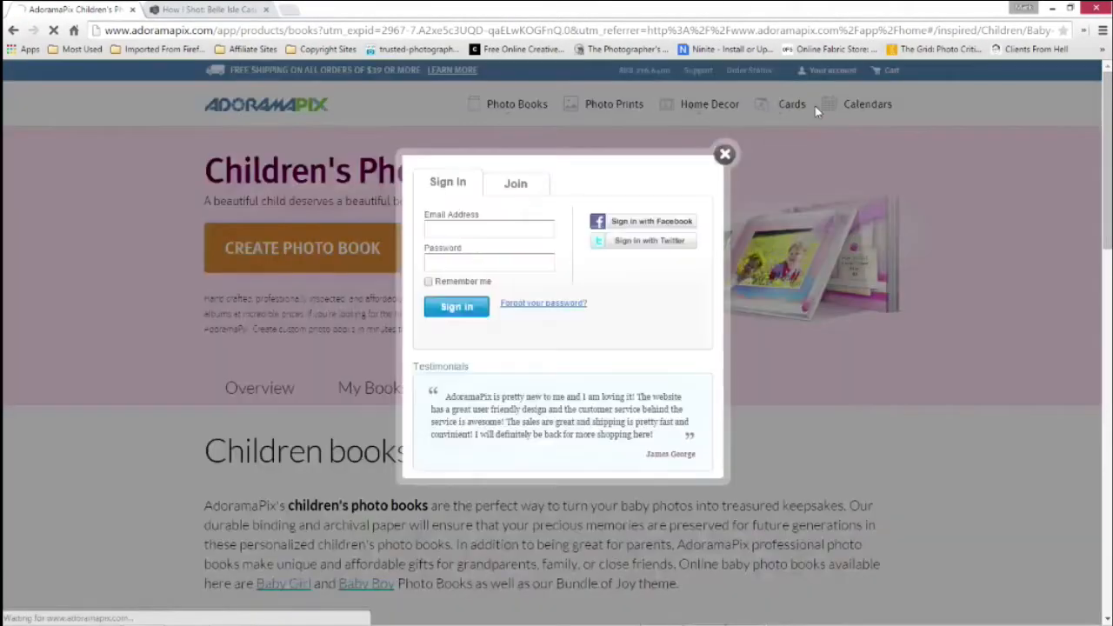
click(521, 186)
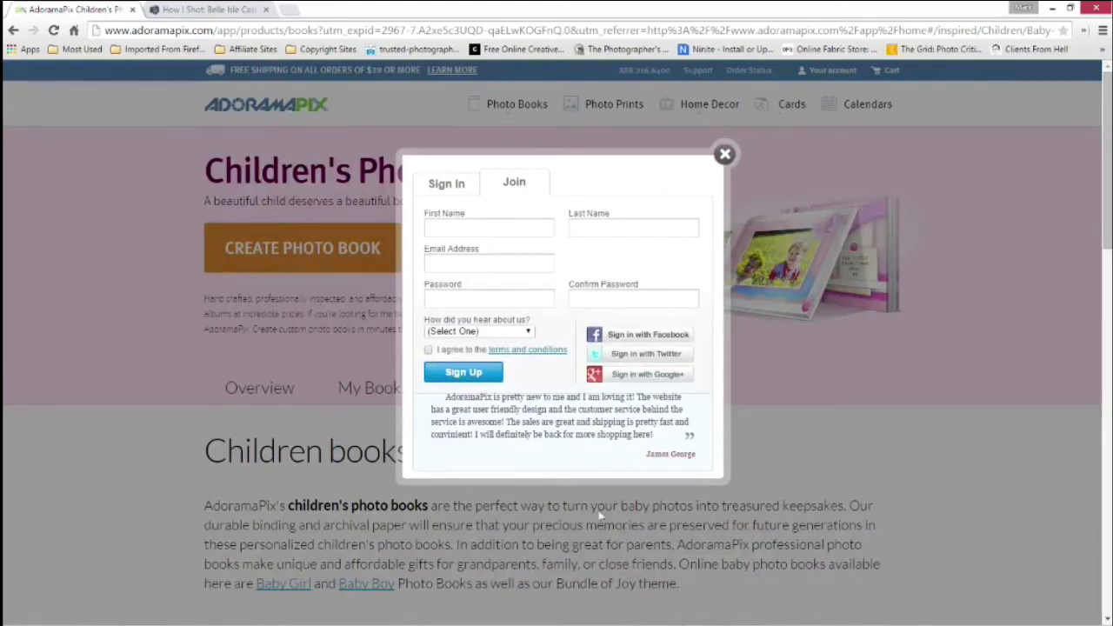
Show the Referral Code.txt note beside the Join form, then close it
mouse_move(730, 618)
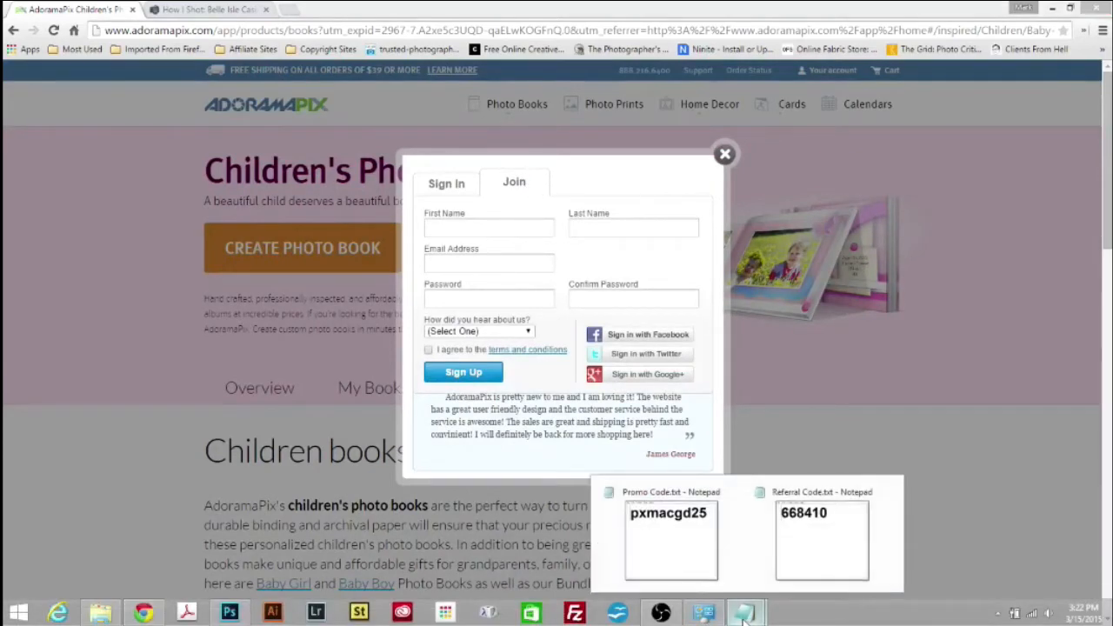
click(816, 485)
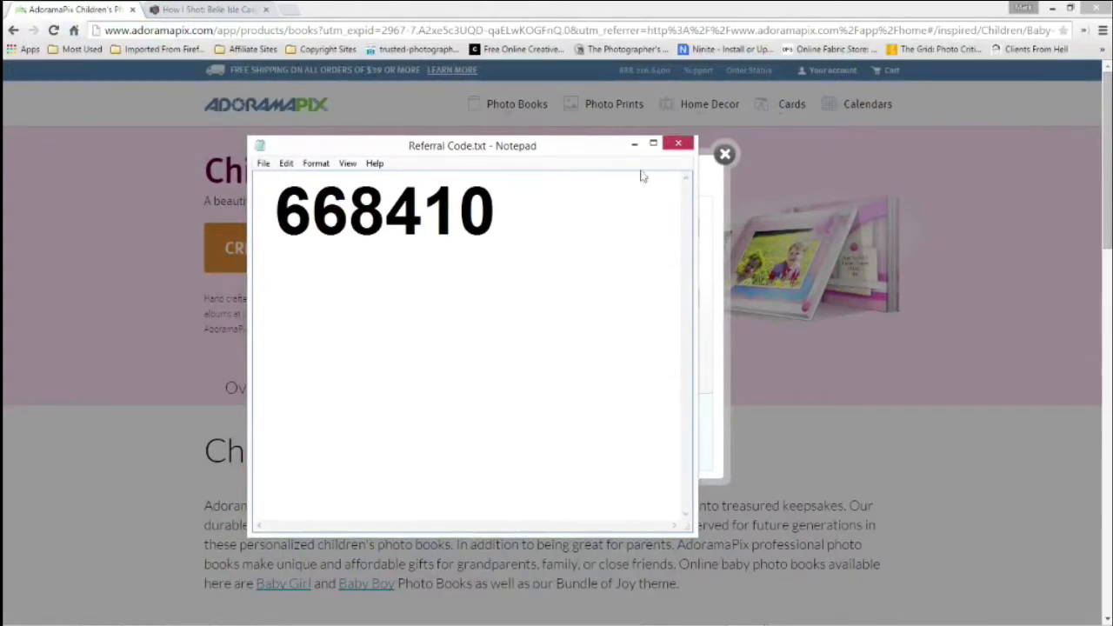
drag(560, 149, 400, 138)
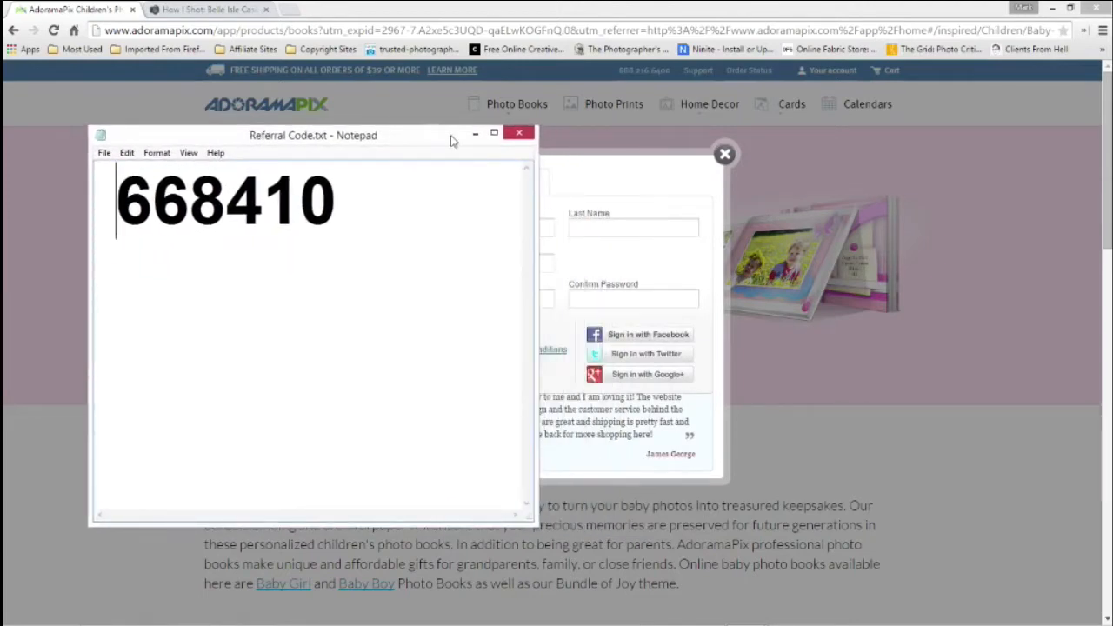
click(523, 136)
Sign in to the existing account with the email address and account password
click(449, 183)
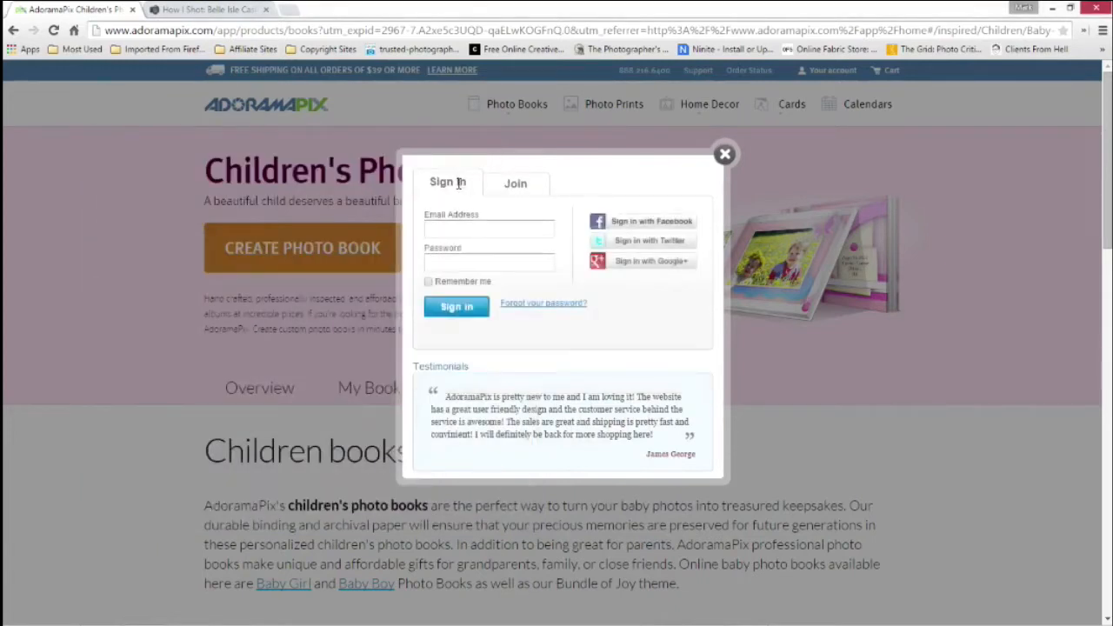
click(463, 231)
text(...)
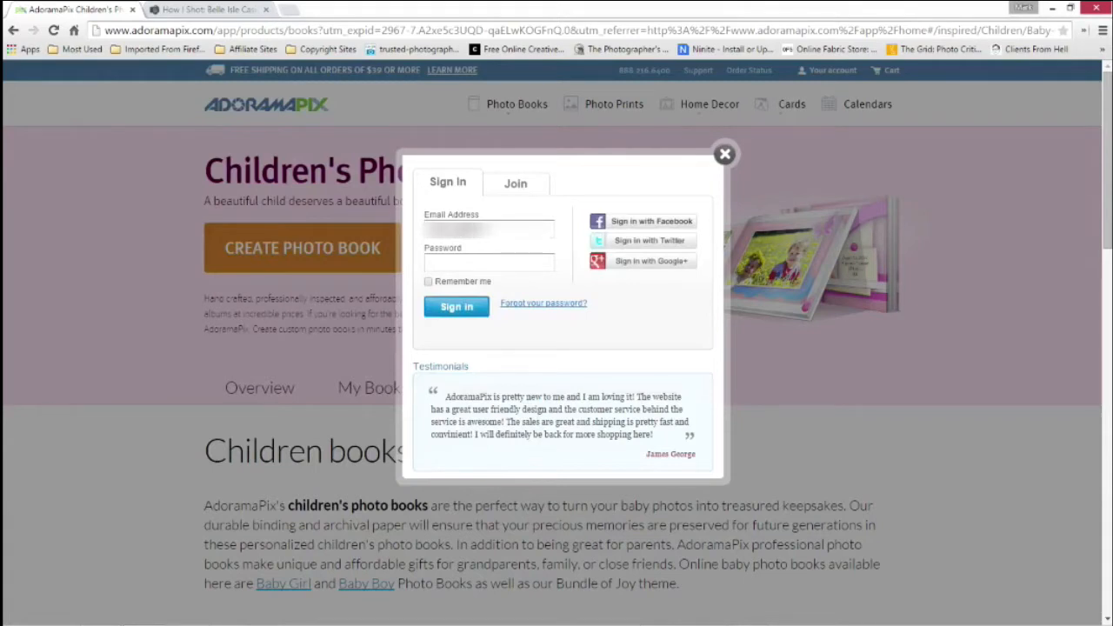
text(...)
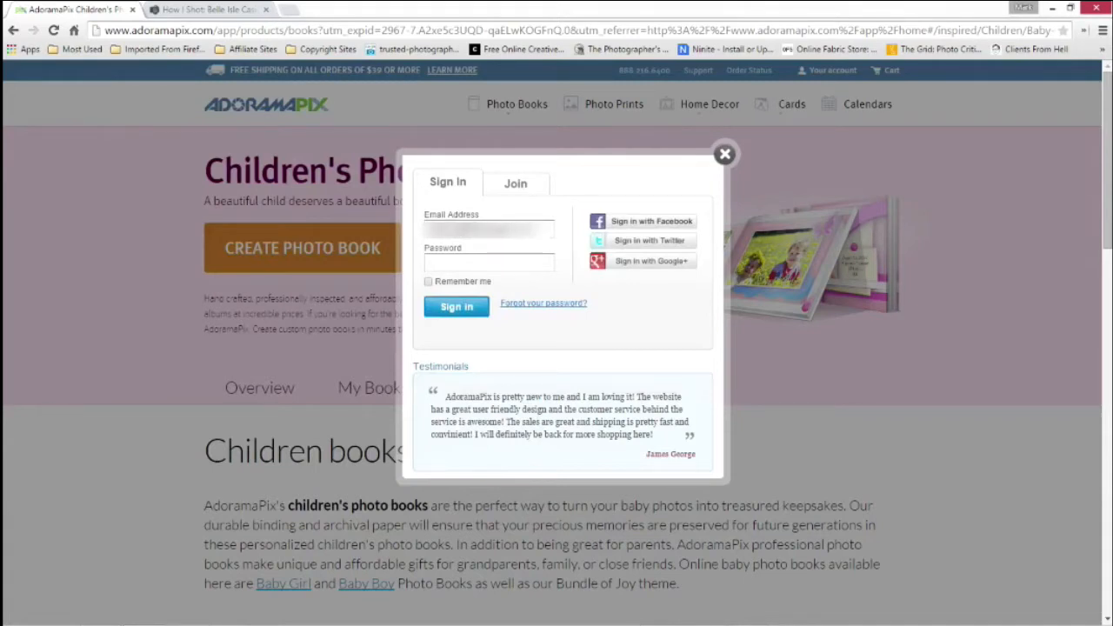
text(••••••••)
key(Return)
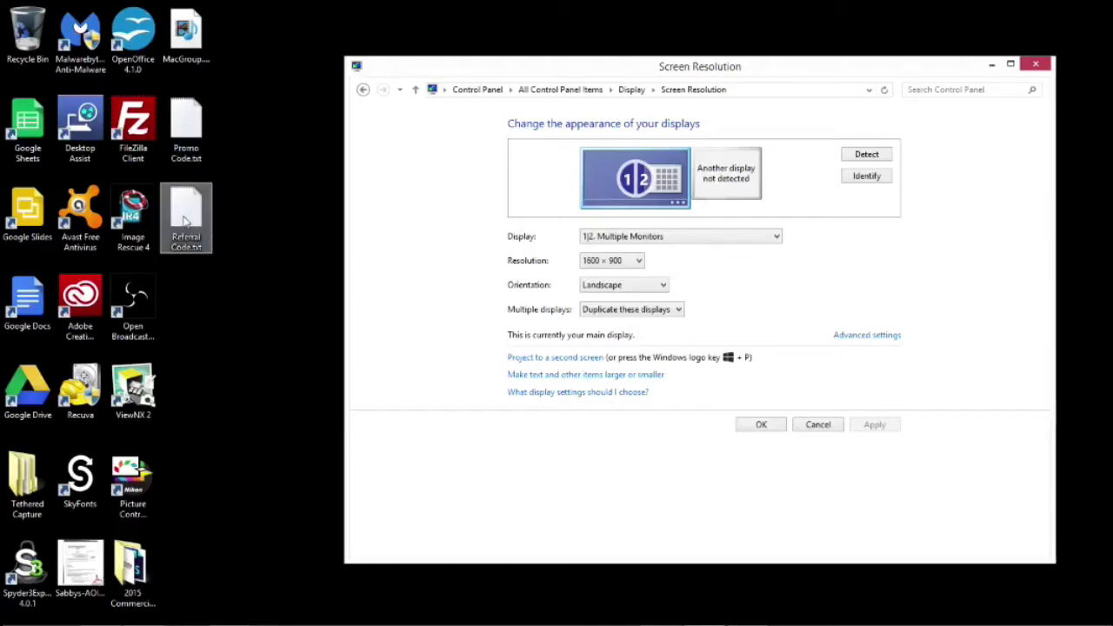
Open Referral Code.txt from the desktop to show the code, minimize it and switch back to Chrome
double_click(185, 213)
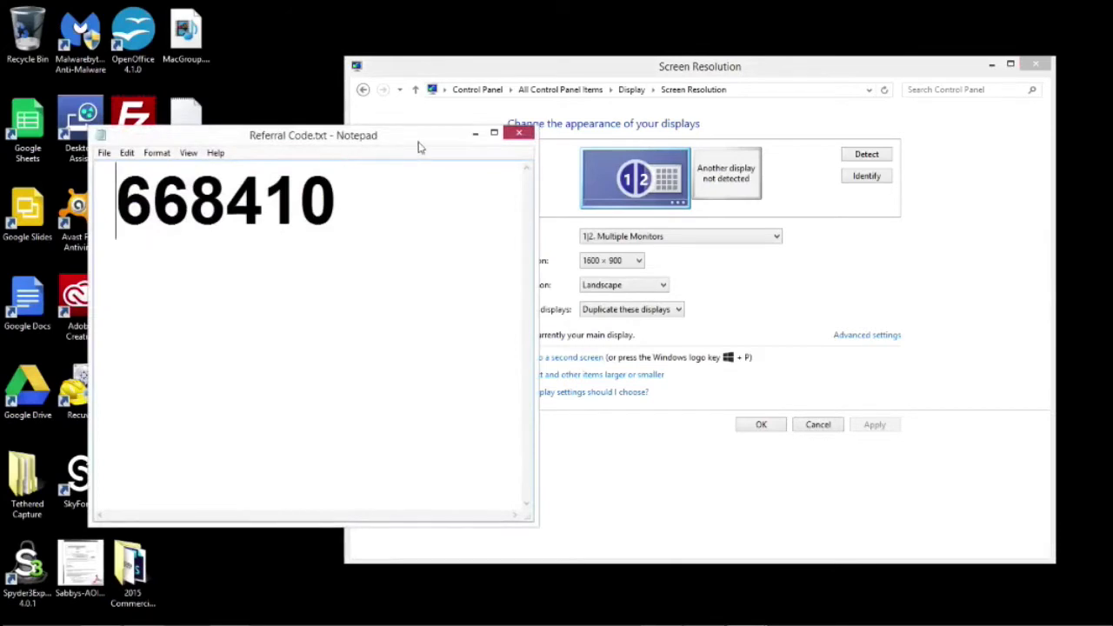
drag(443, 137, 459, 130)
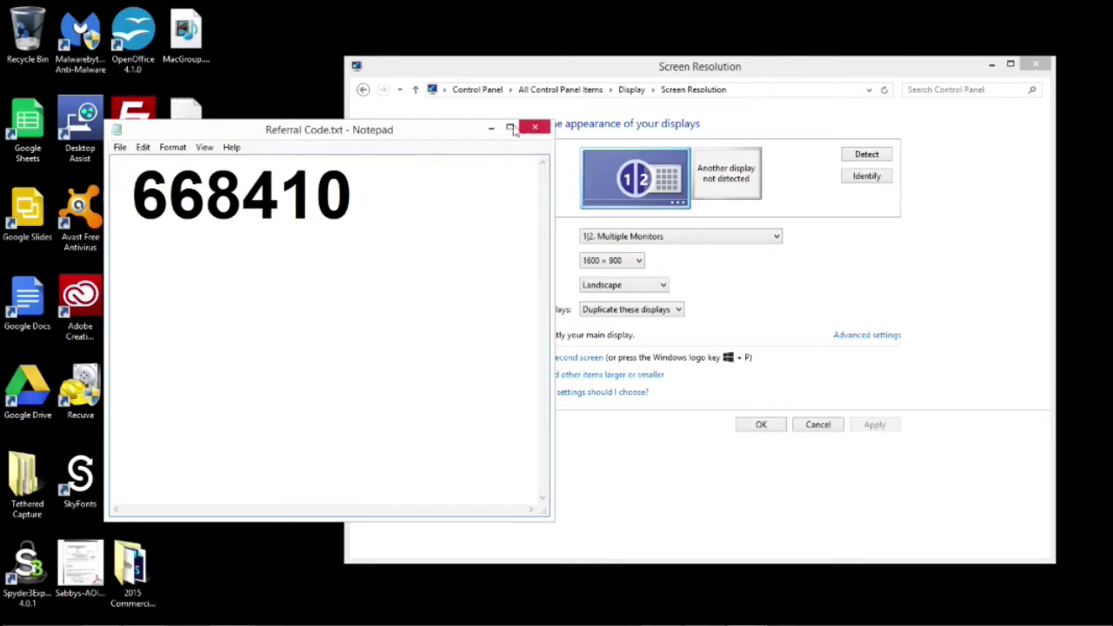
click(491, 129)
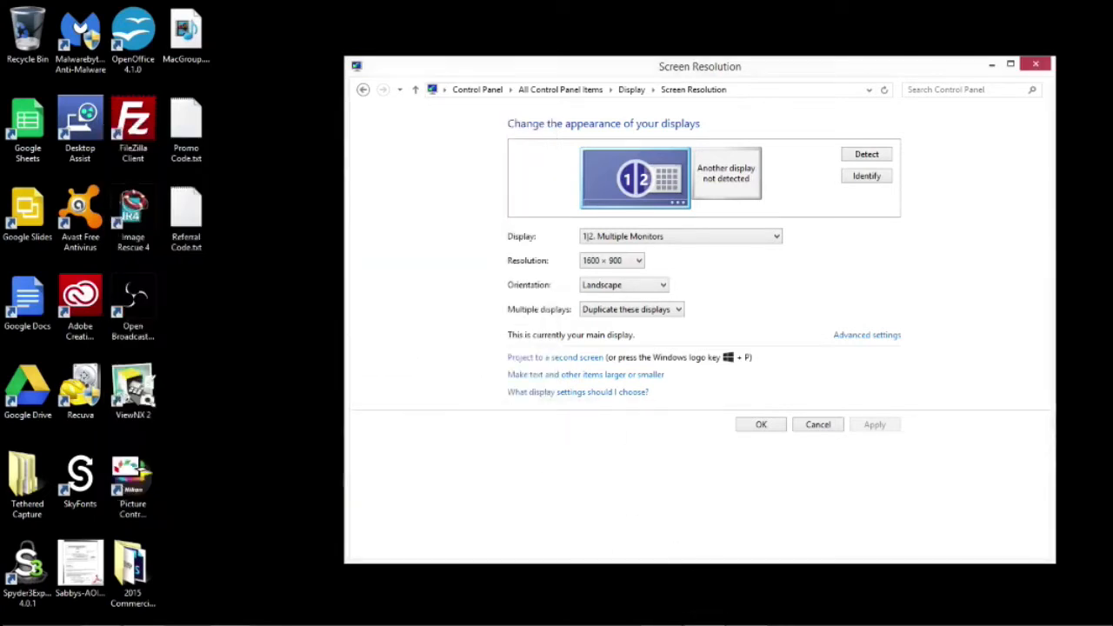
mouse_move(533, 623)
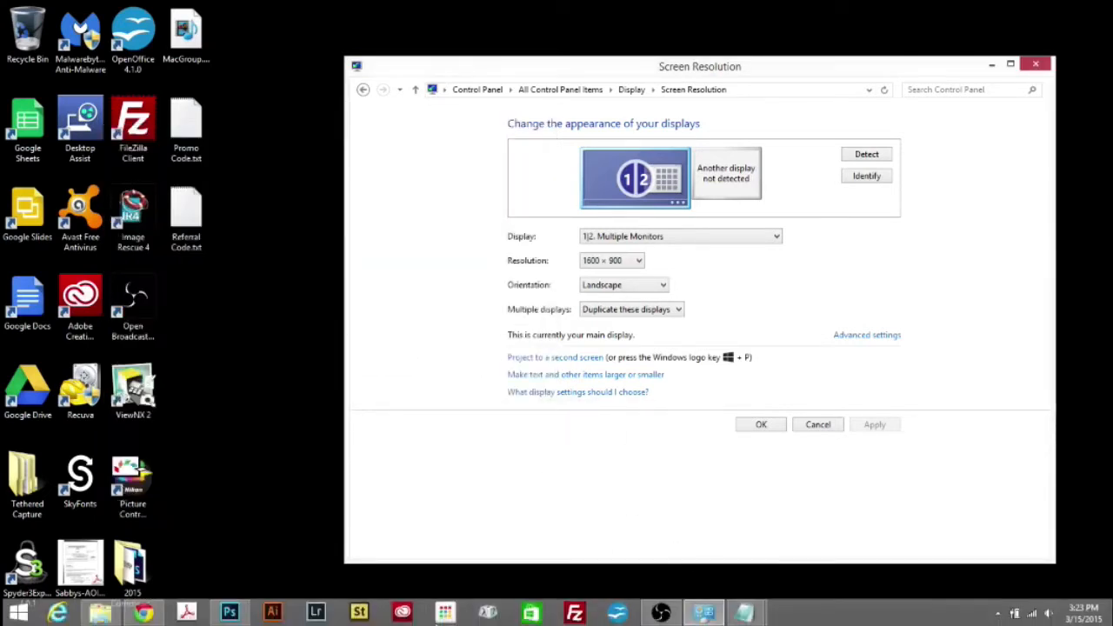
click(145, 612)
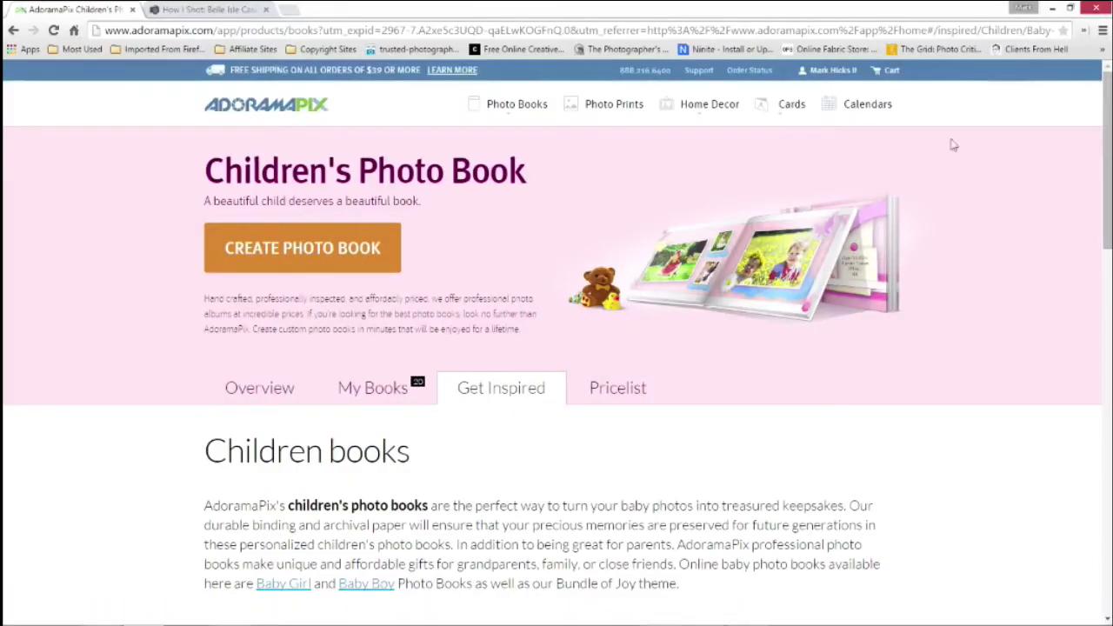
Open the account information page and highlight the FTP instructions and the referral number
mouse_move(837, 71)
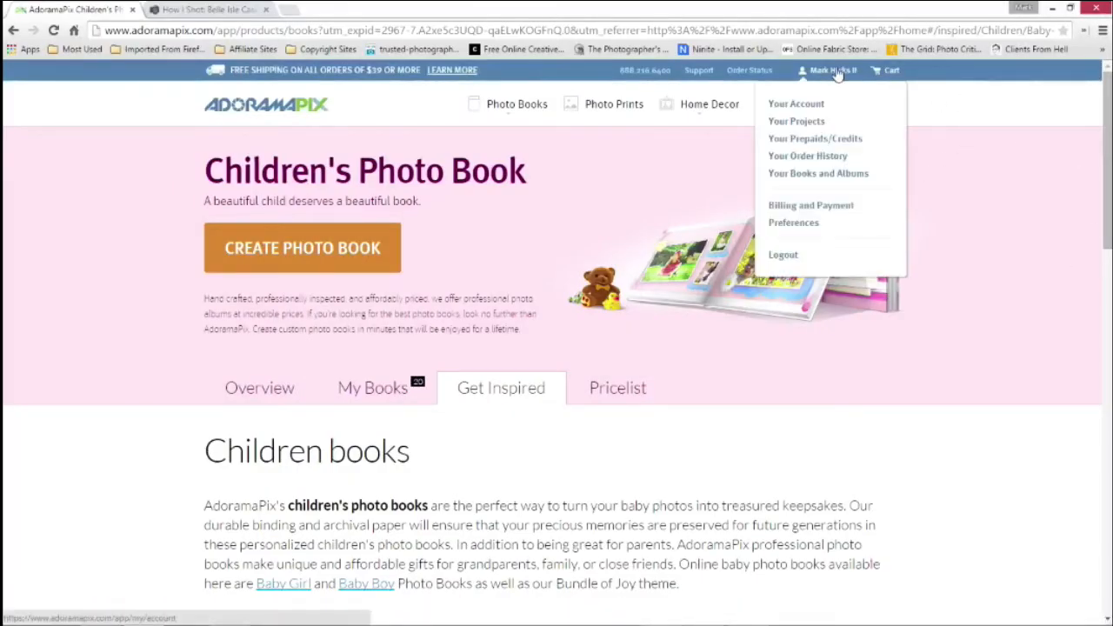
click(806, 108)
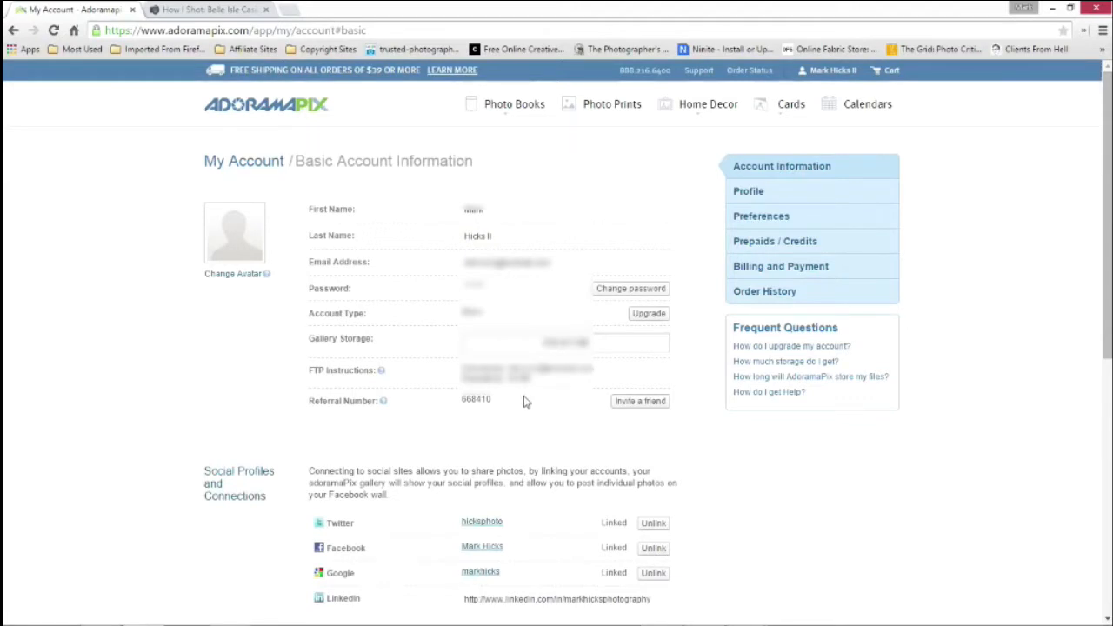
drag(531, 379, 454, 375)
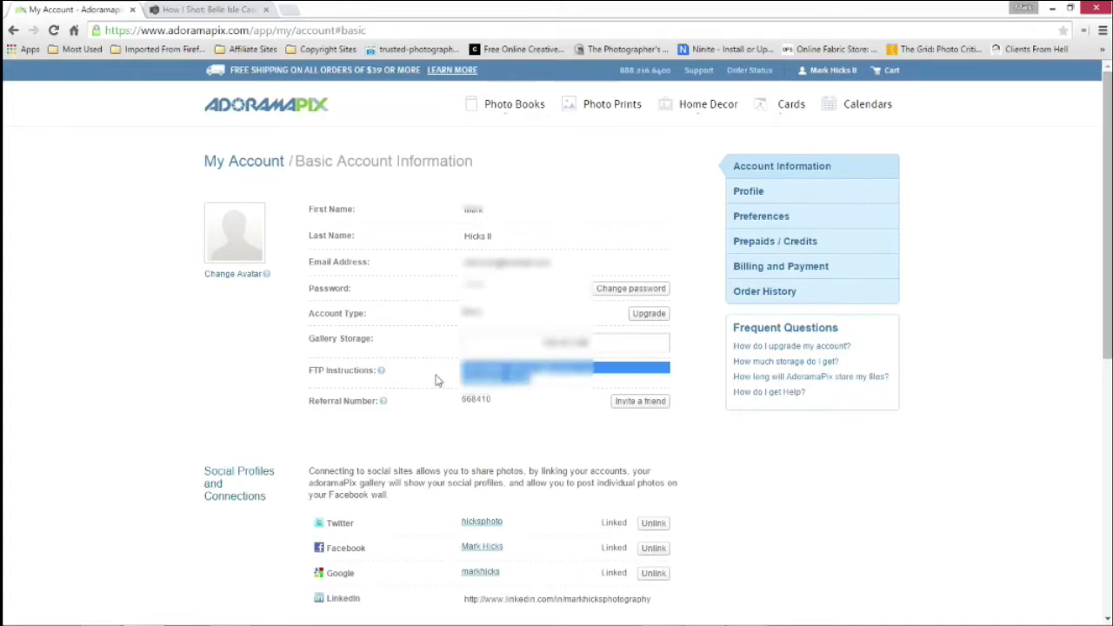
click(238, 403)
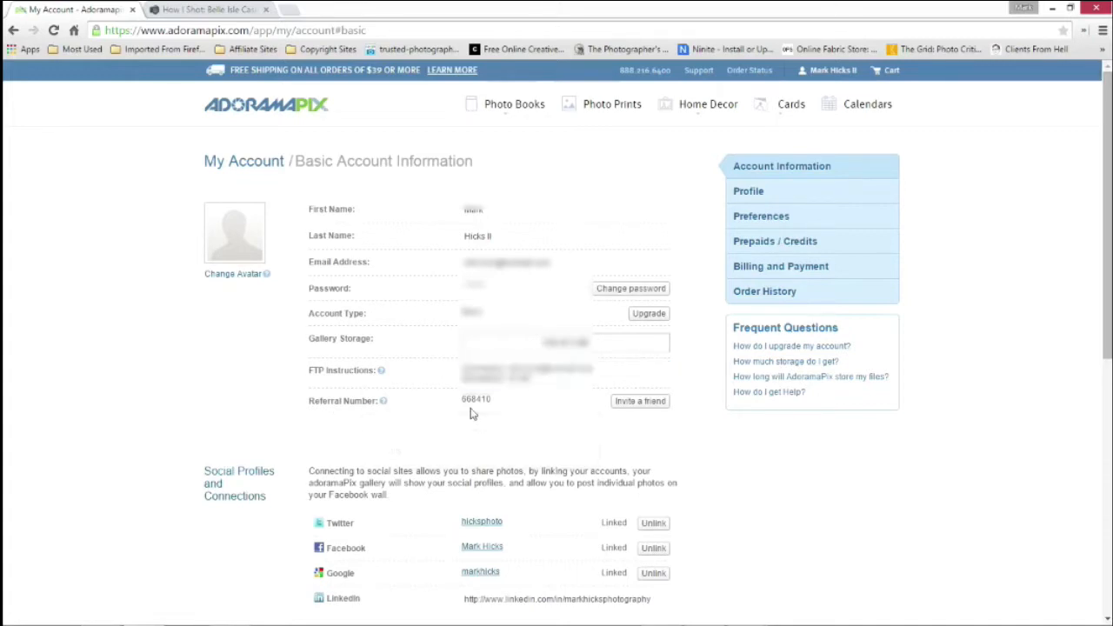
drag(509, 404, 455, 400)
click(216, 402)
scroll(214, 398, down, 1)
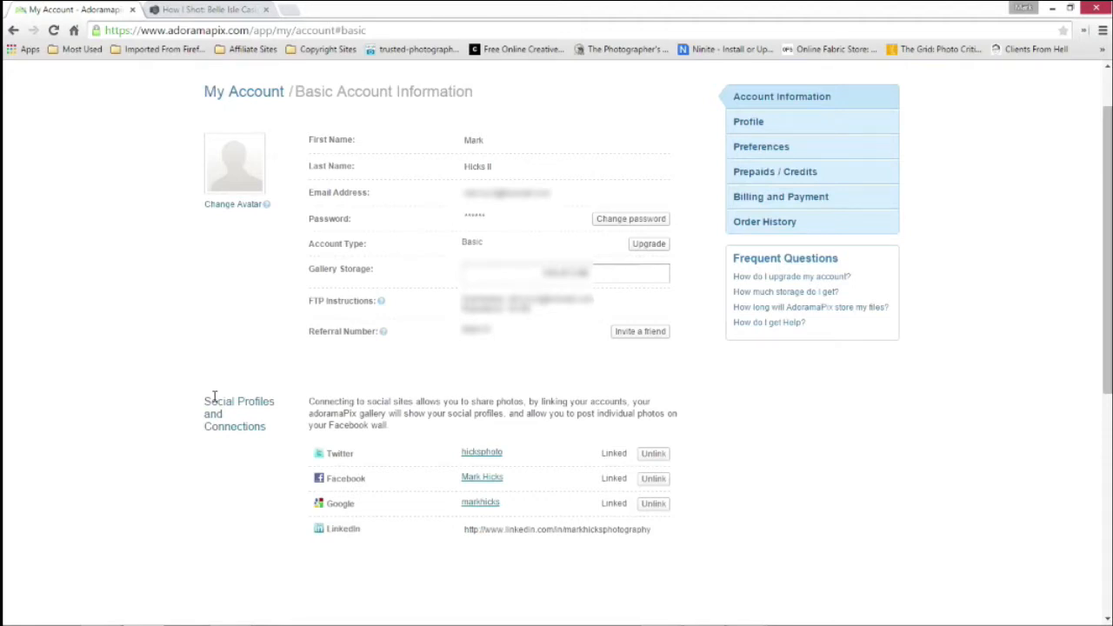
scroll(683, 311, up, 1)
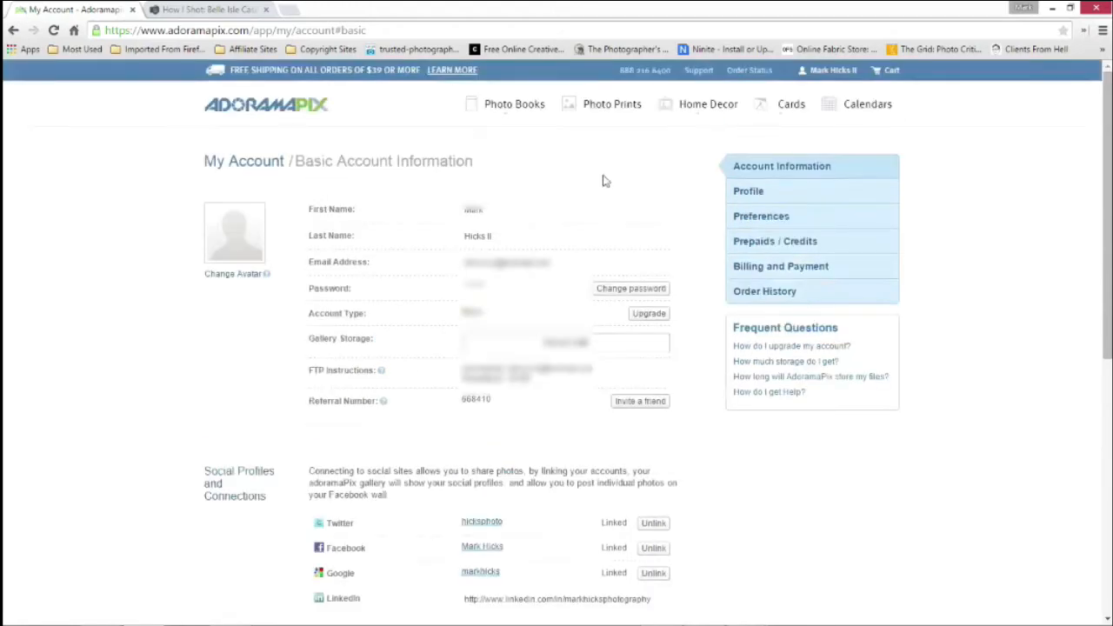
View the account's Profile page, then look through the gallery, print and photo book settings under Preferences
click(752, 191)
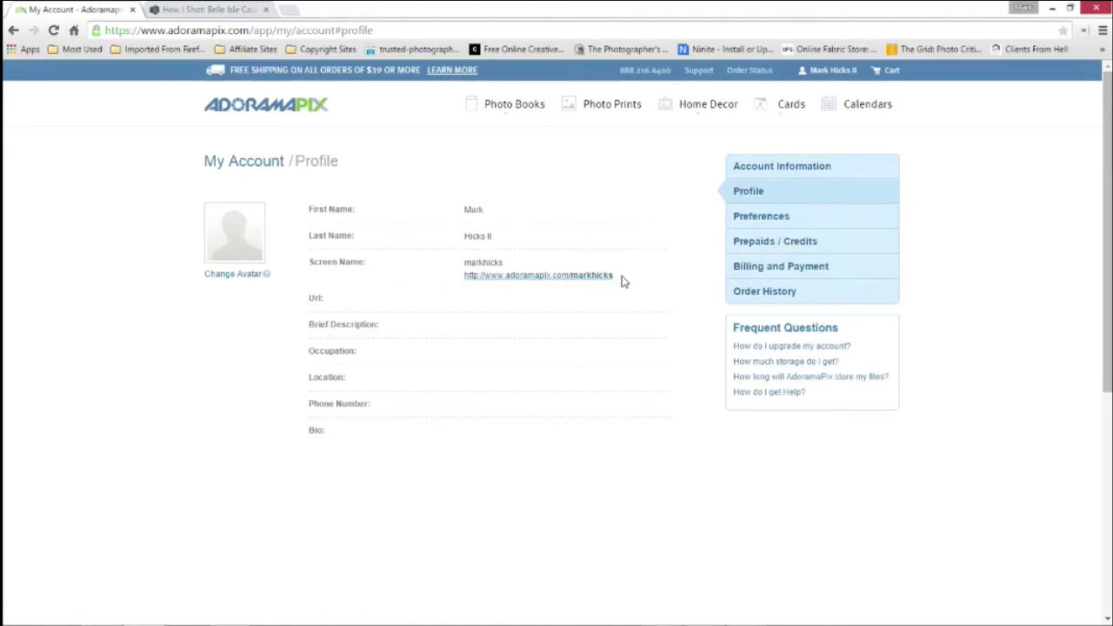
click(774, 218)
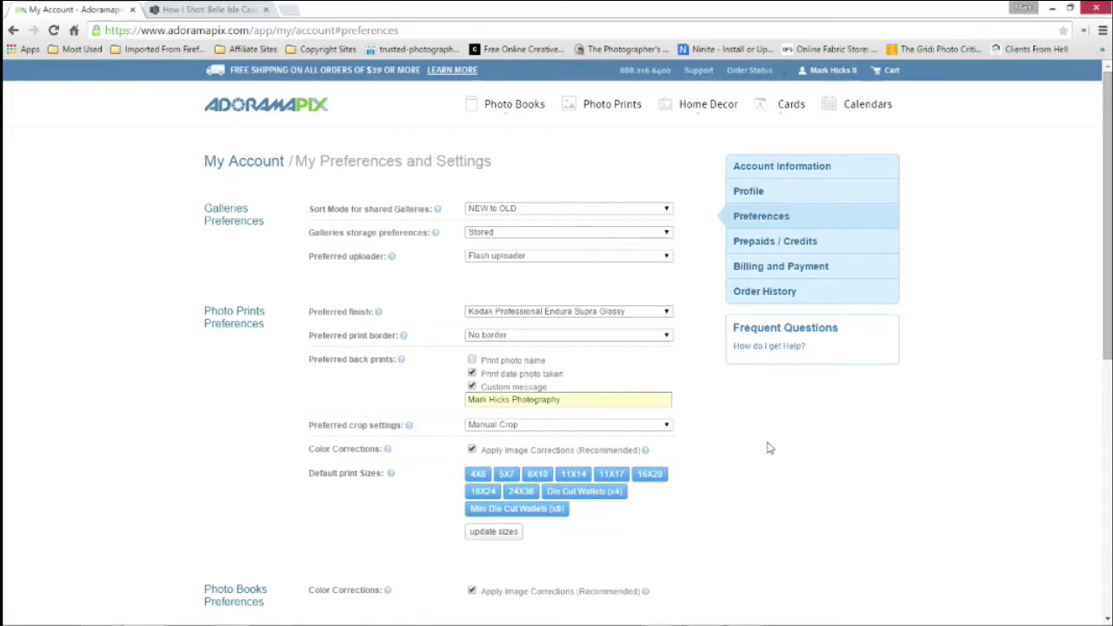
scroll(768, 449, down, 1)
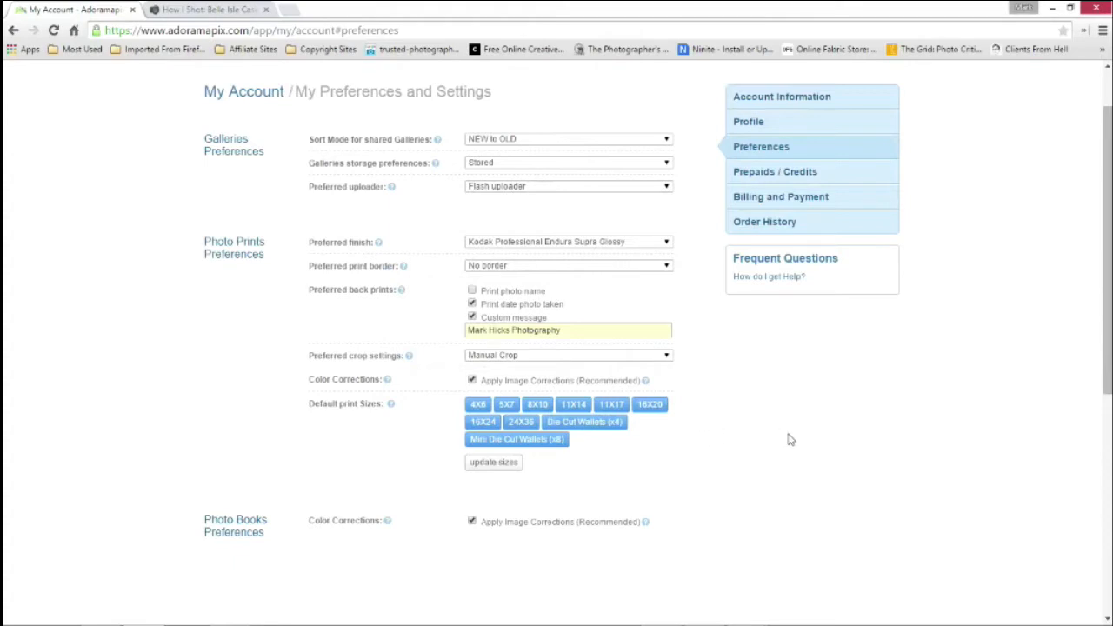
scroll(791, 440, up, 1)
View the account's Prepaids / Credits page and the Billing and Payment page
click(774, 244)
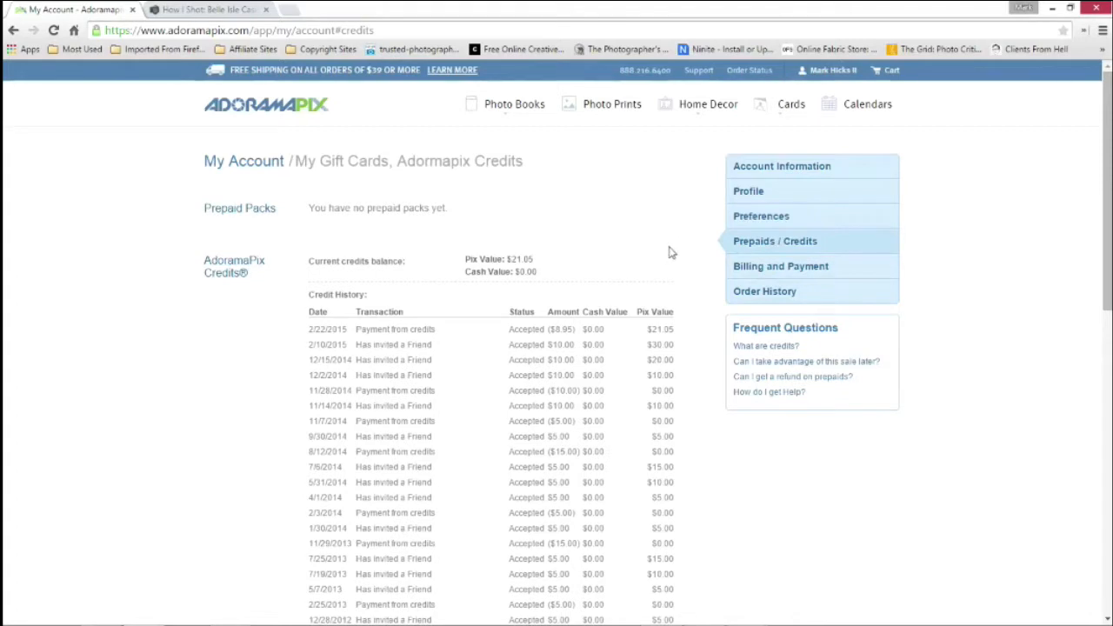
click(764, 271)
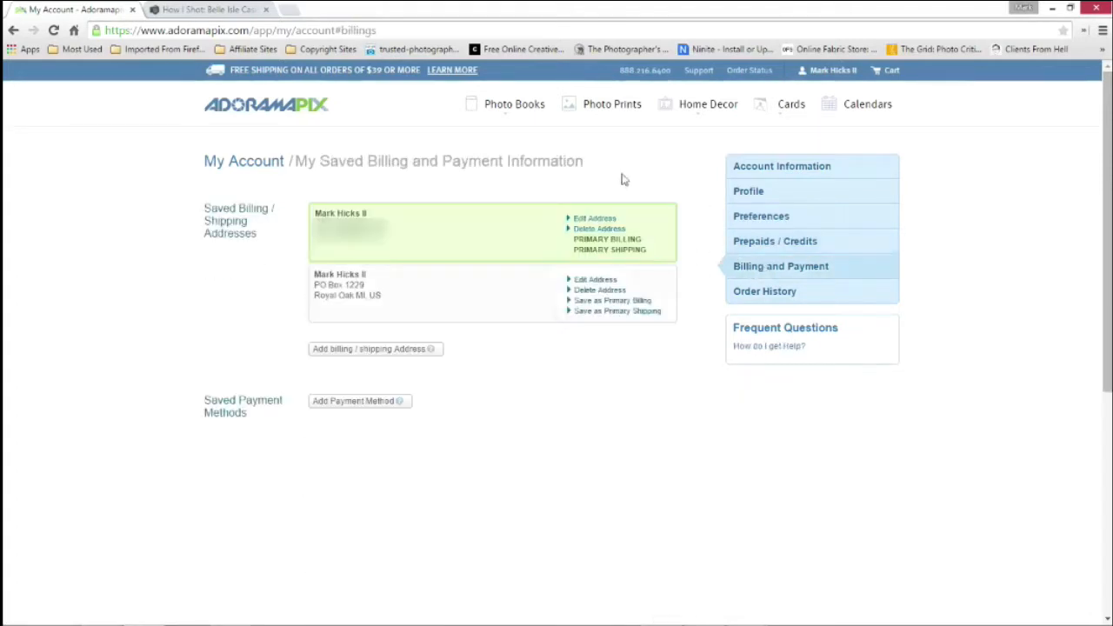
mouse_move(828, 73)
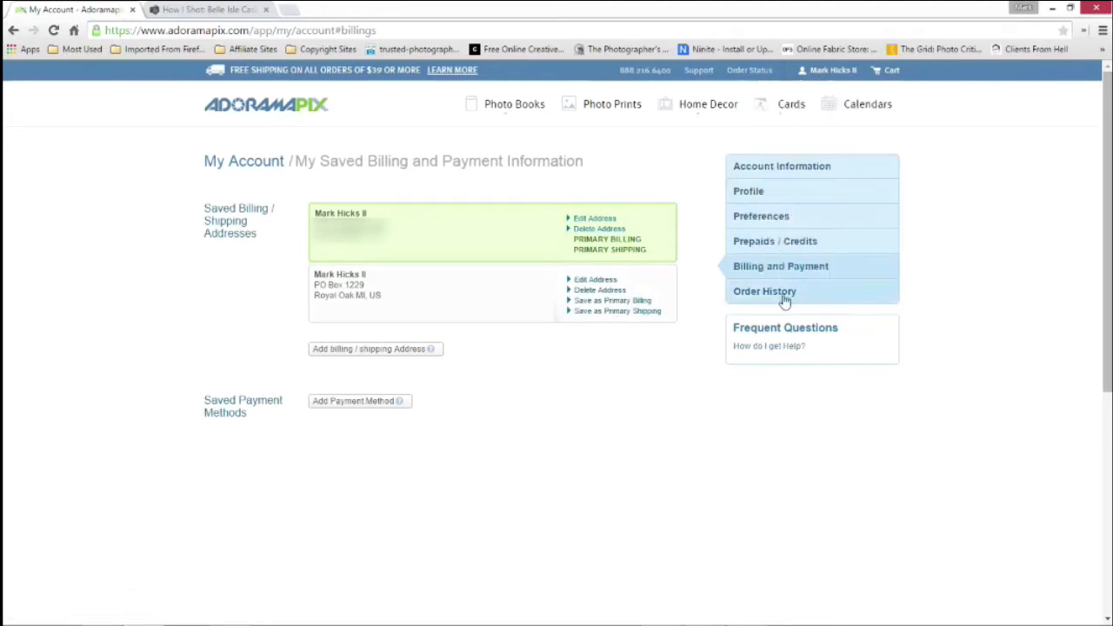
Open the Photo Books page and browse the My Books list down to the 2014 Portrait Portfolio
mouse_move(542, 110)
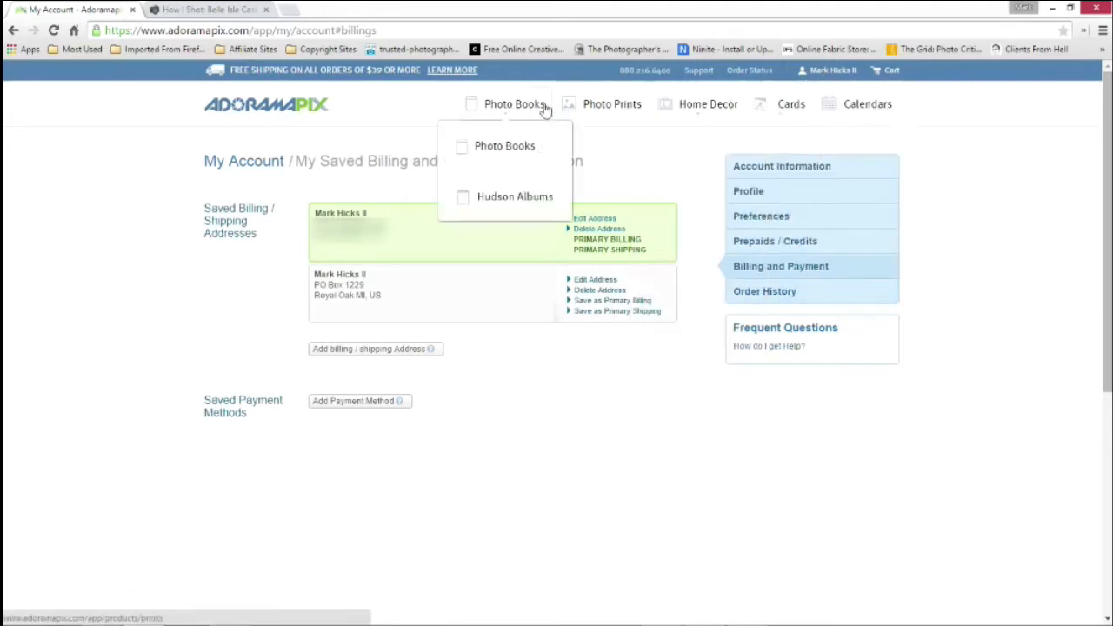
click(505, 151)
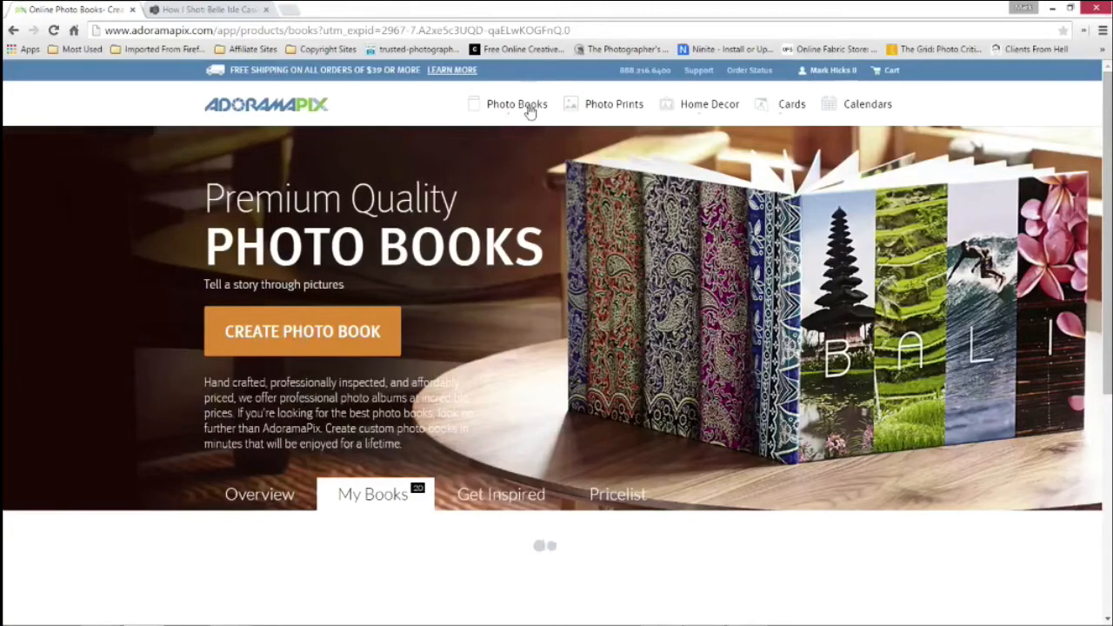
scroll(196, 353, down, 4)
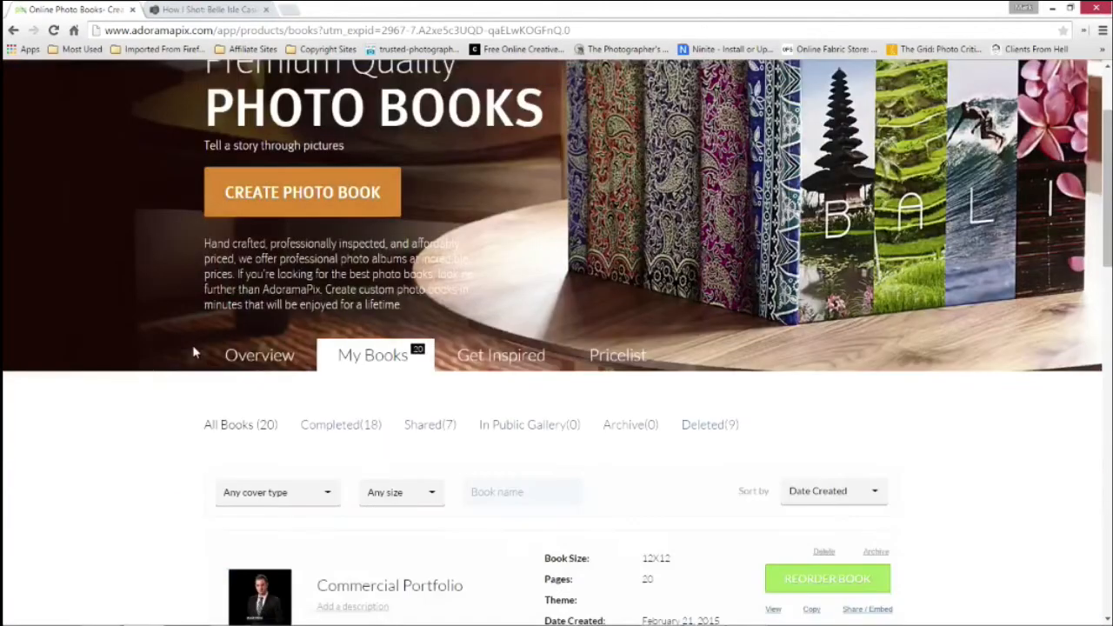
scroll(194, 353, down, 2)
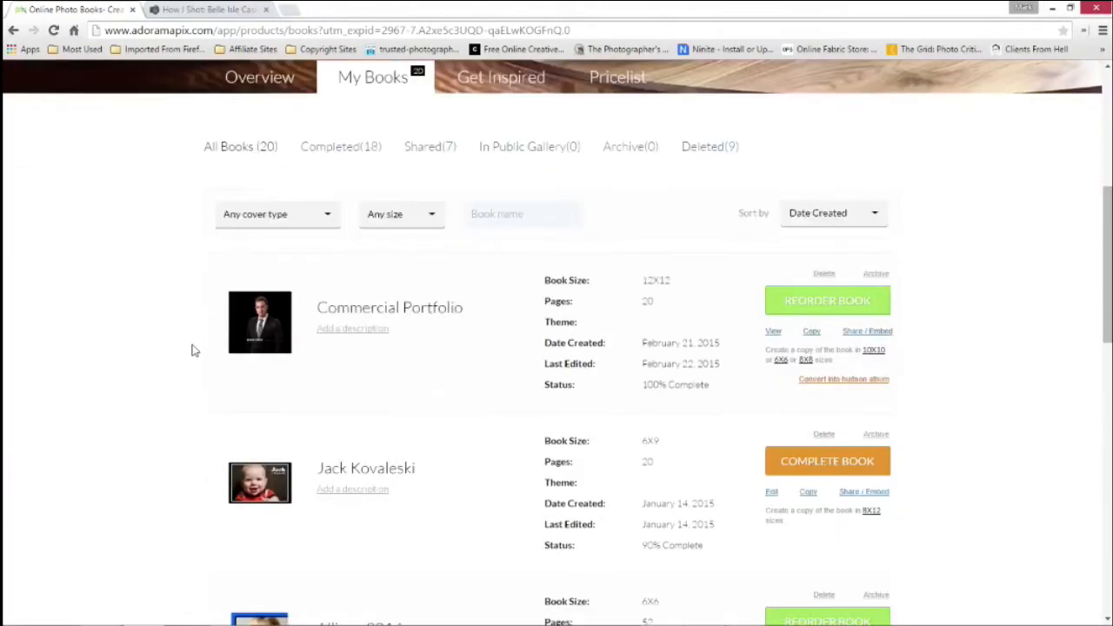
scroll(194, 350, down, 3)
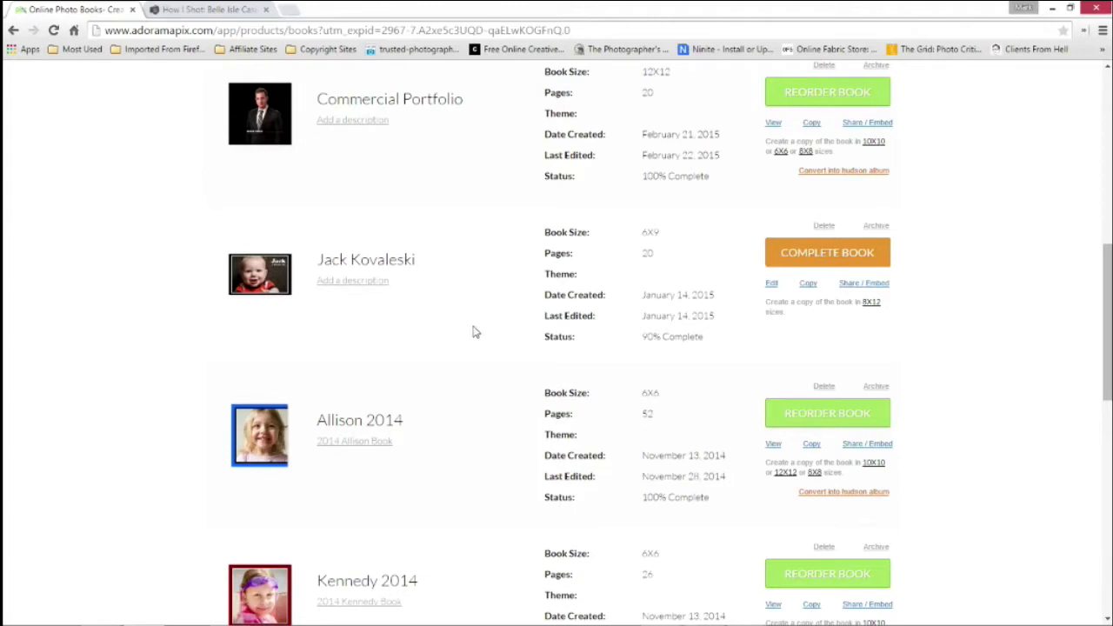
scroll(467, 376, down, 1)
scroll(466, 372, down, 4)
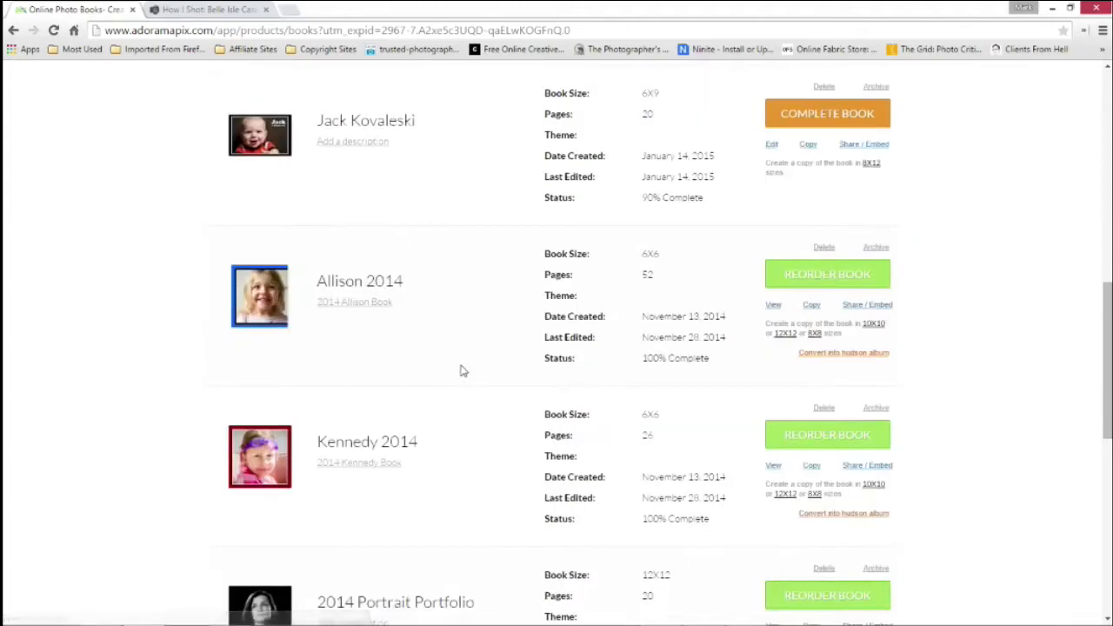
scroll(462, 371, down, 1)
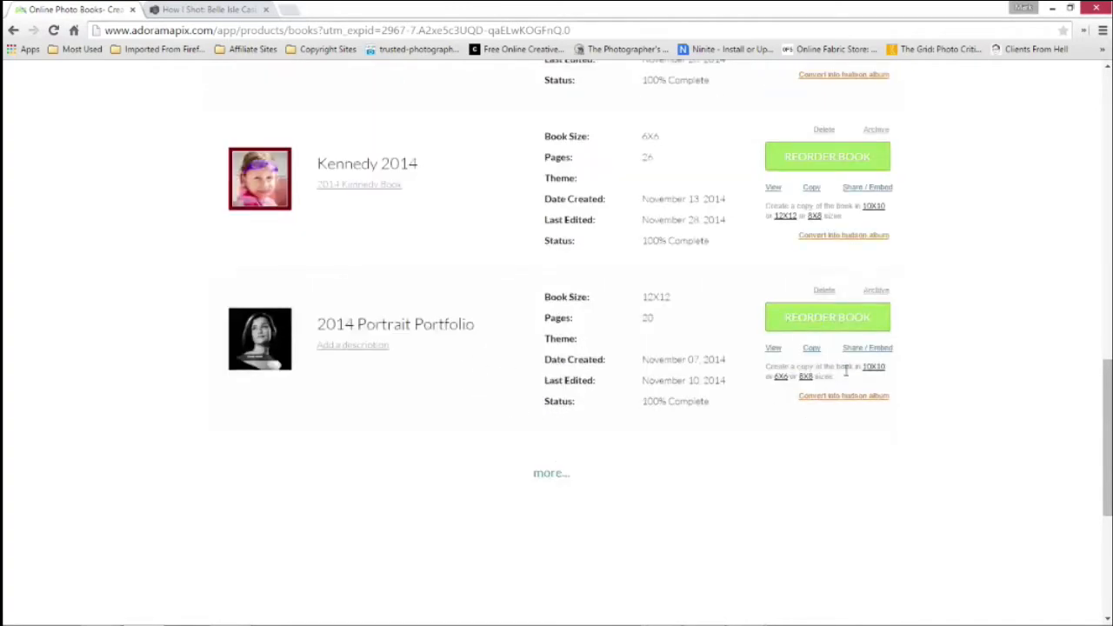
View the 2014 Portrait Portfolio book and page through its spreads to pages 9-10
click(772, 351)
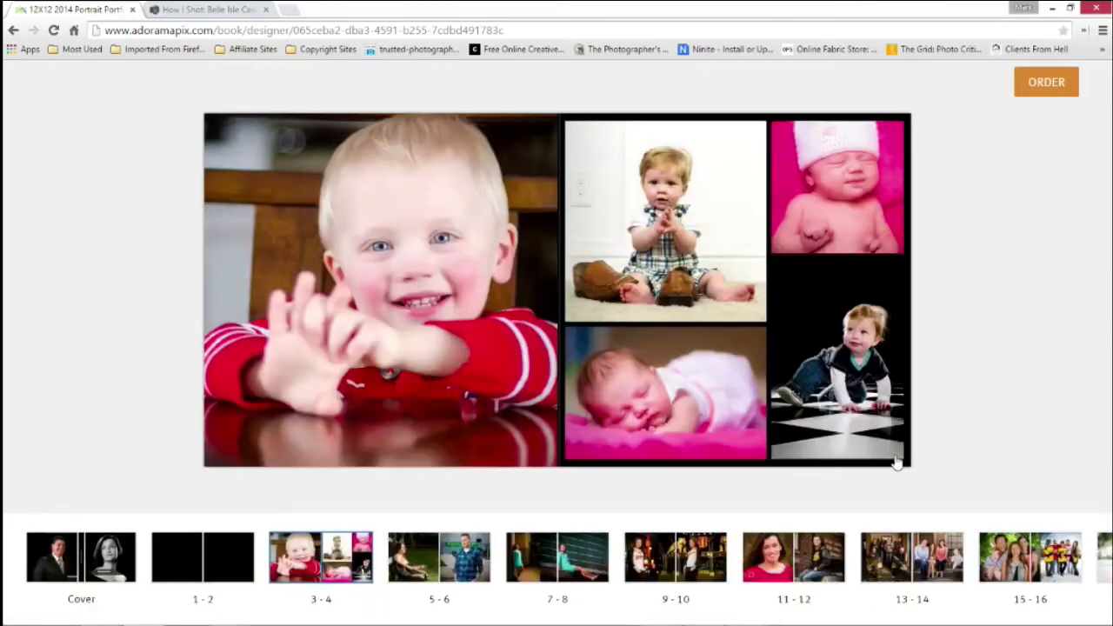
click(897, 463)
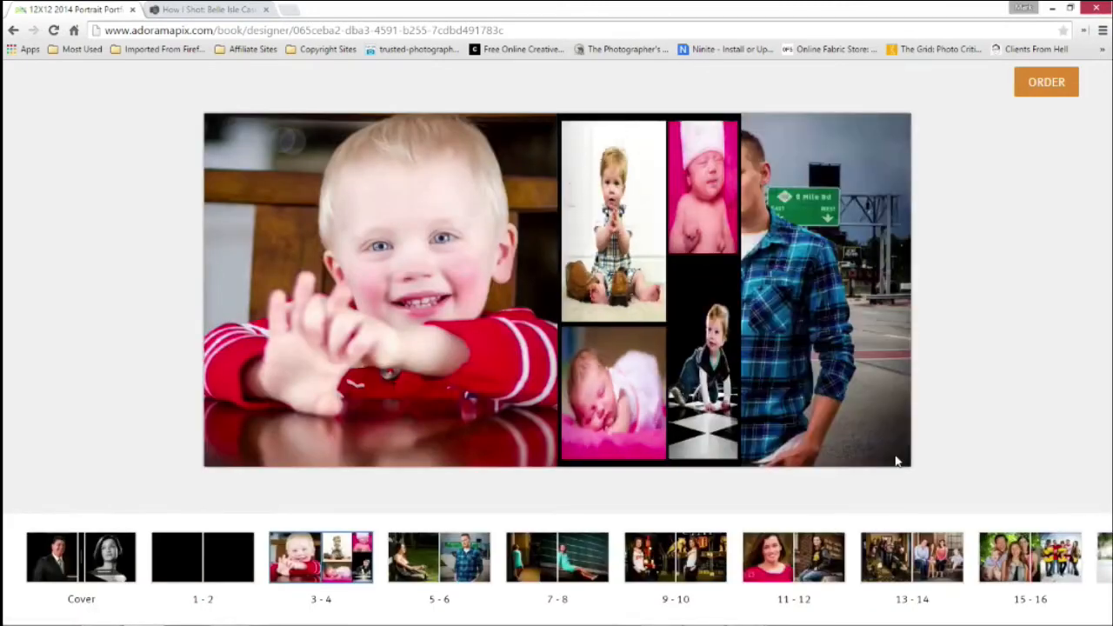
click(897, 463)
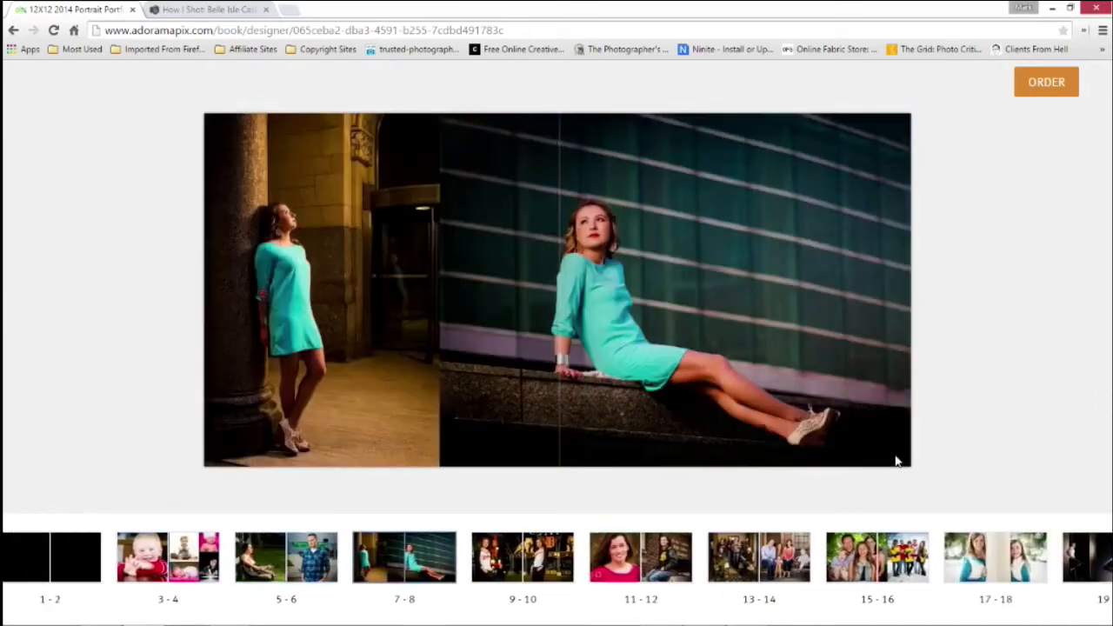
click(897, 462)
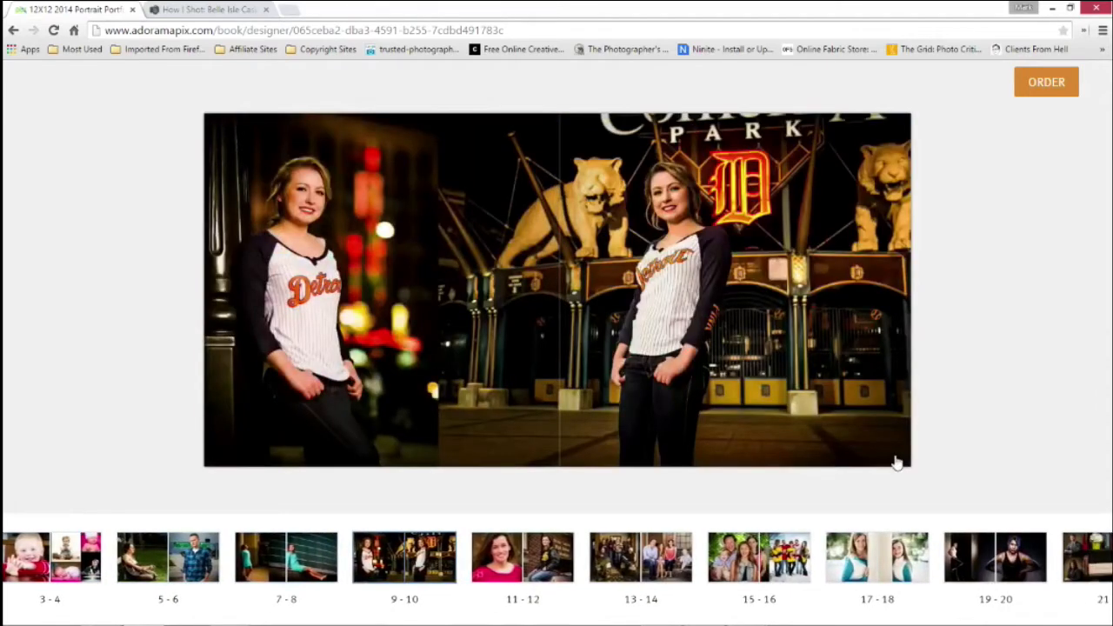
Return to the My Books list and examine the saved books' details and their reorder, complete, copy and share options
click(13, 30)
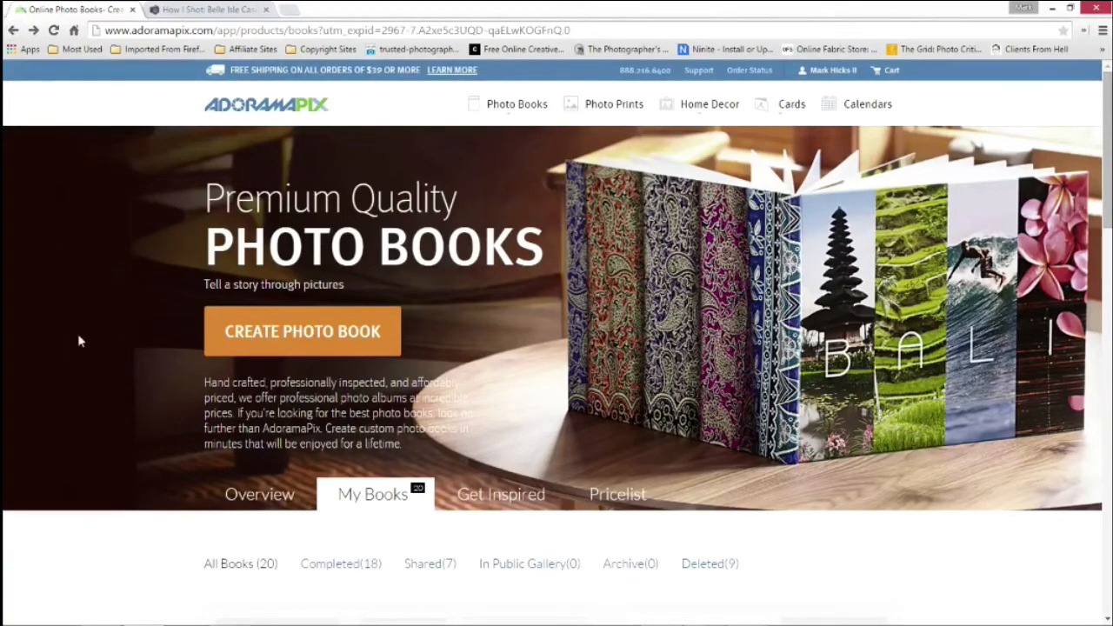
scroll(79, 341, down, 2)
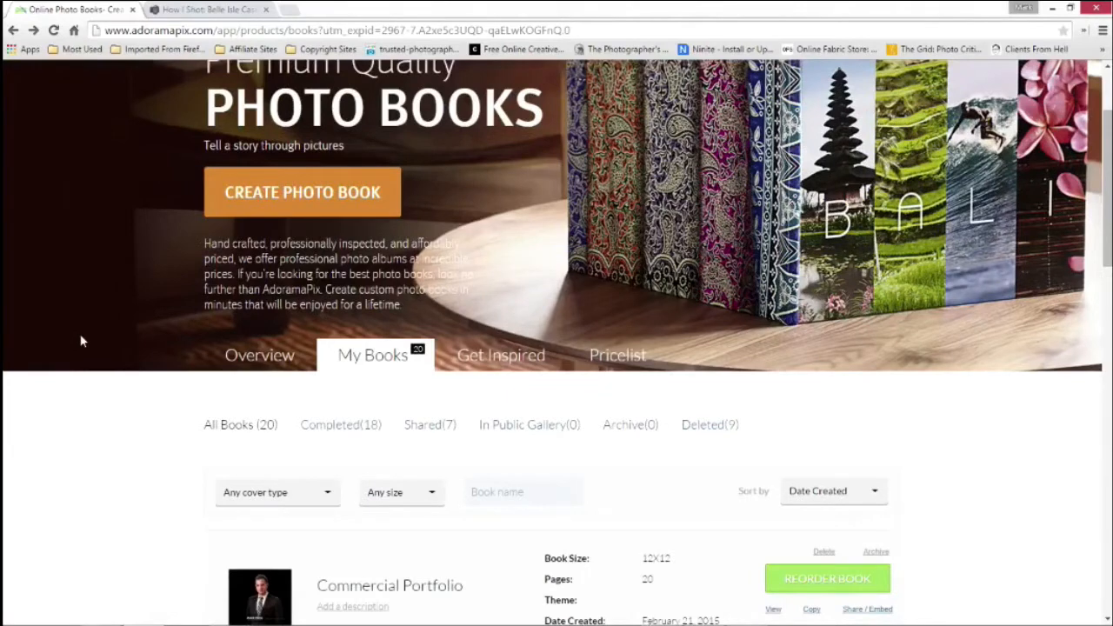
scroll(81, 341, down, 1)
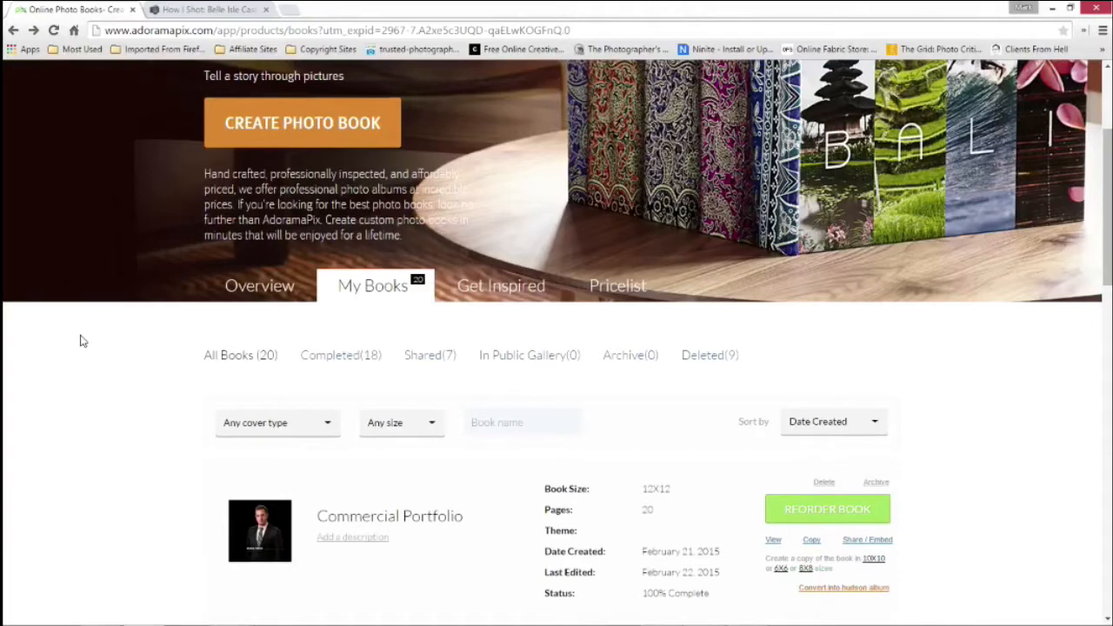
scroll(61, 371, down, 1)
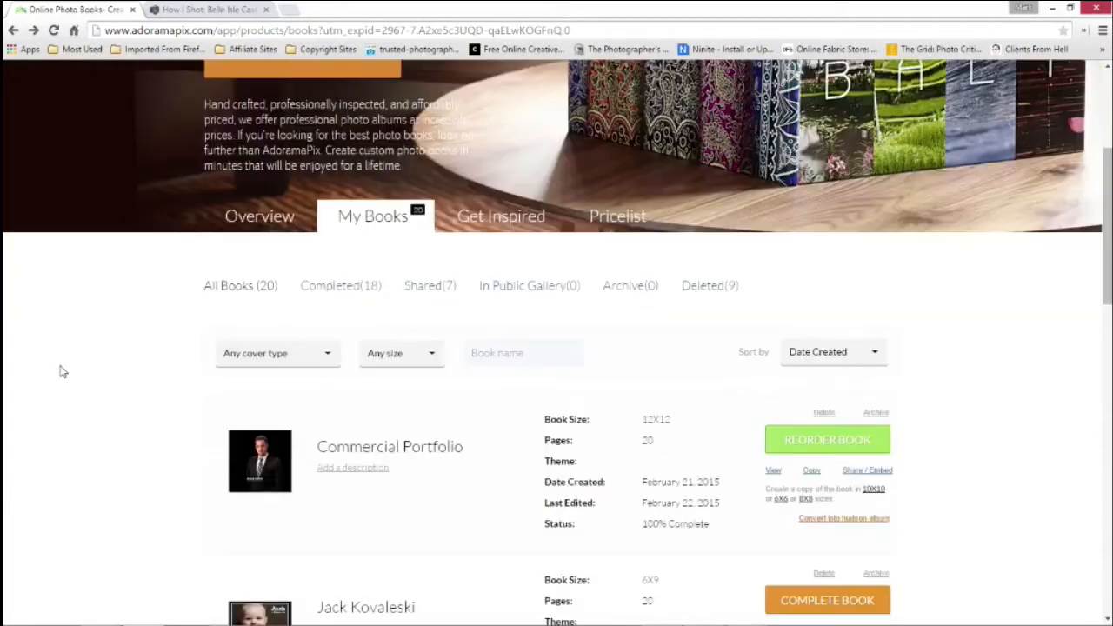
scroll(61, 371, down, 6)
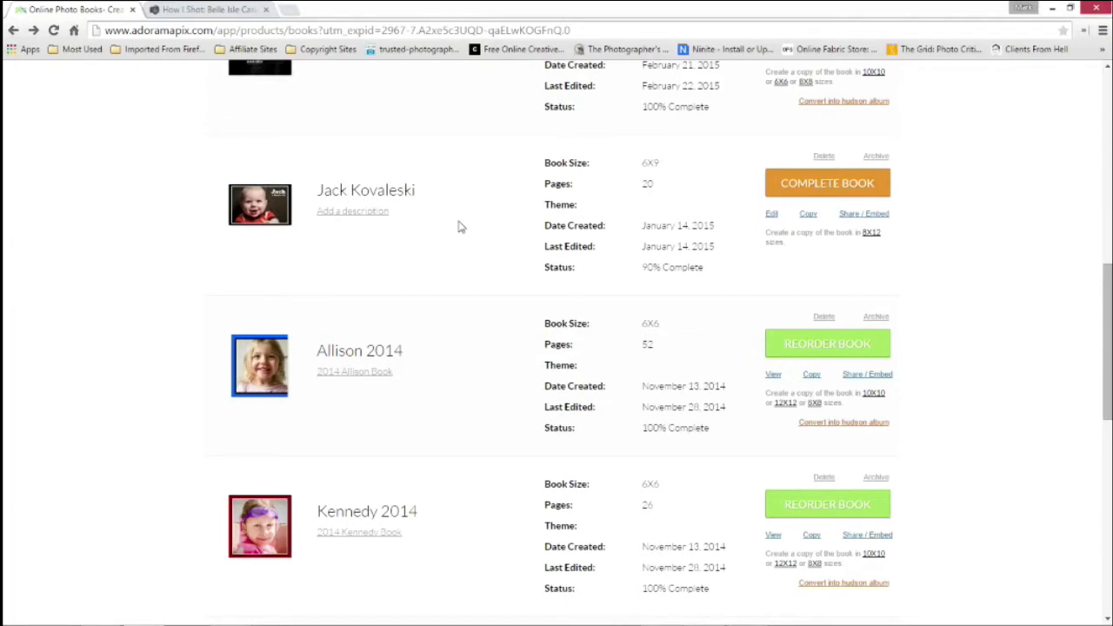
scroll(461, 227, up, 1)
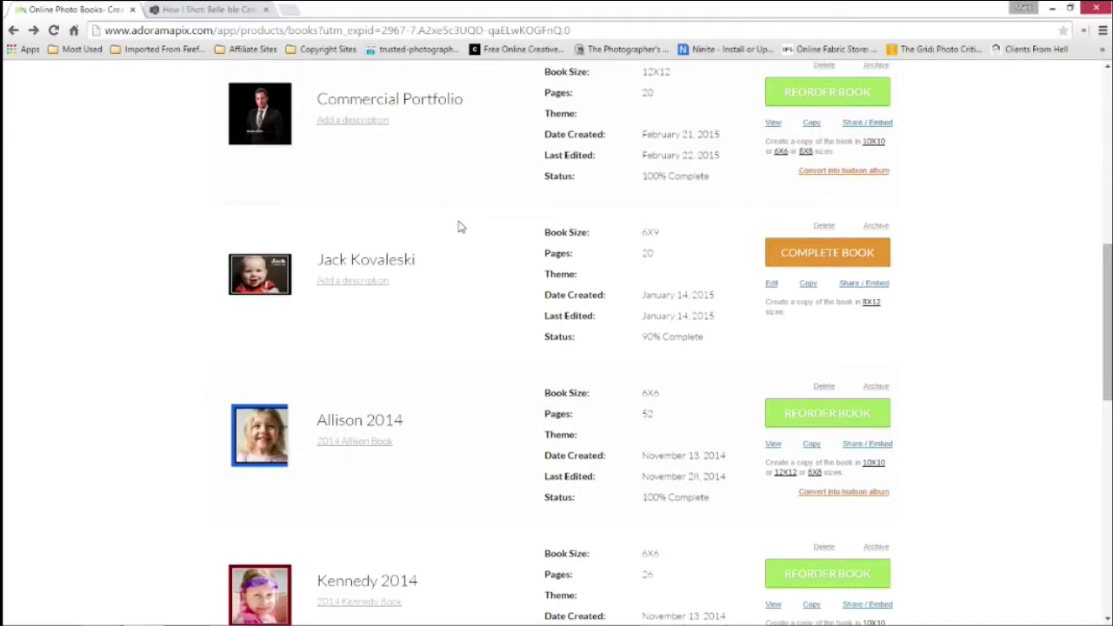
scroll(461, 227, up, 1)
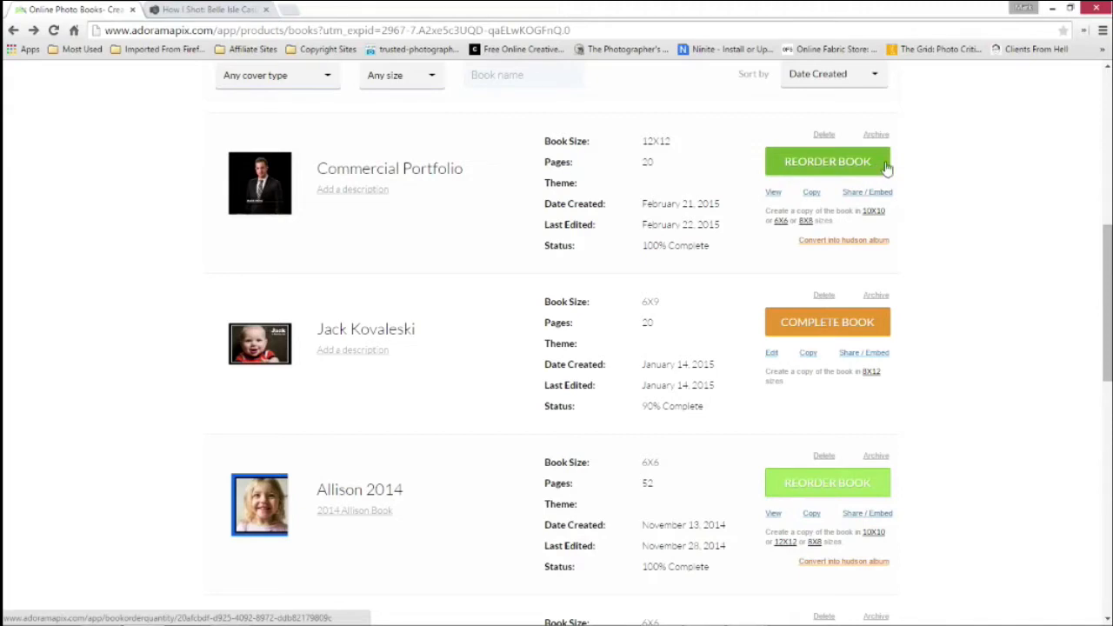
scroll(944, 195, up, 2)
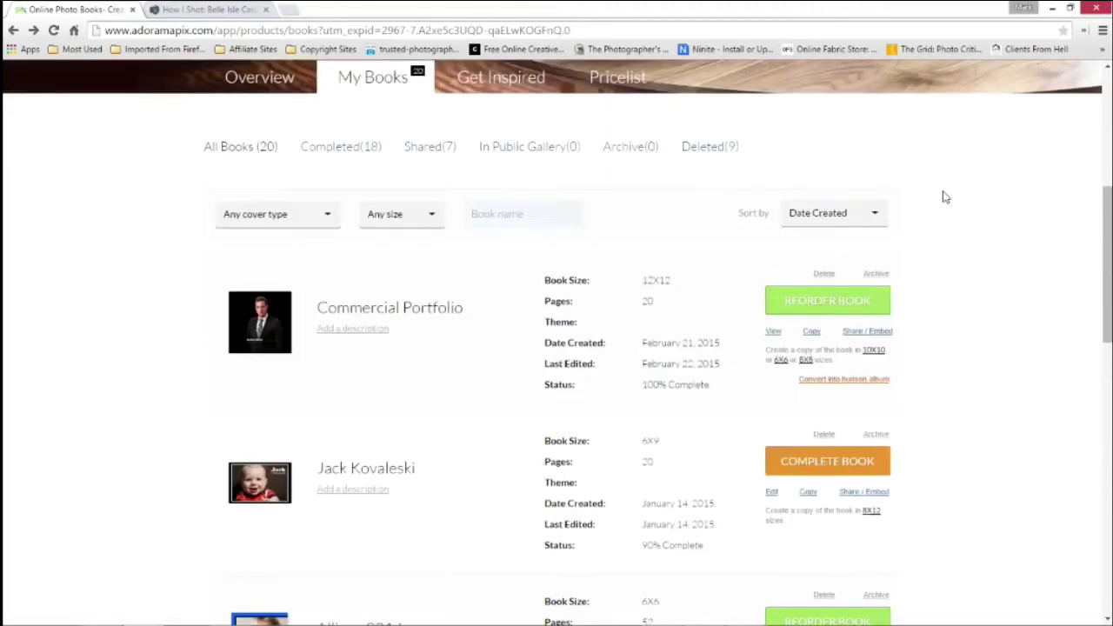
Start creating a new photo book and replace its default name with Mac Group
scroll(930, 200, up, 2)
scroll(529, 343, up, 2)
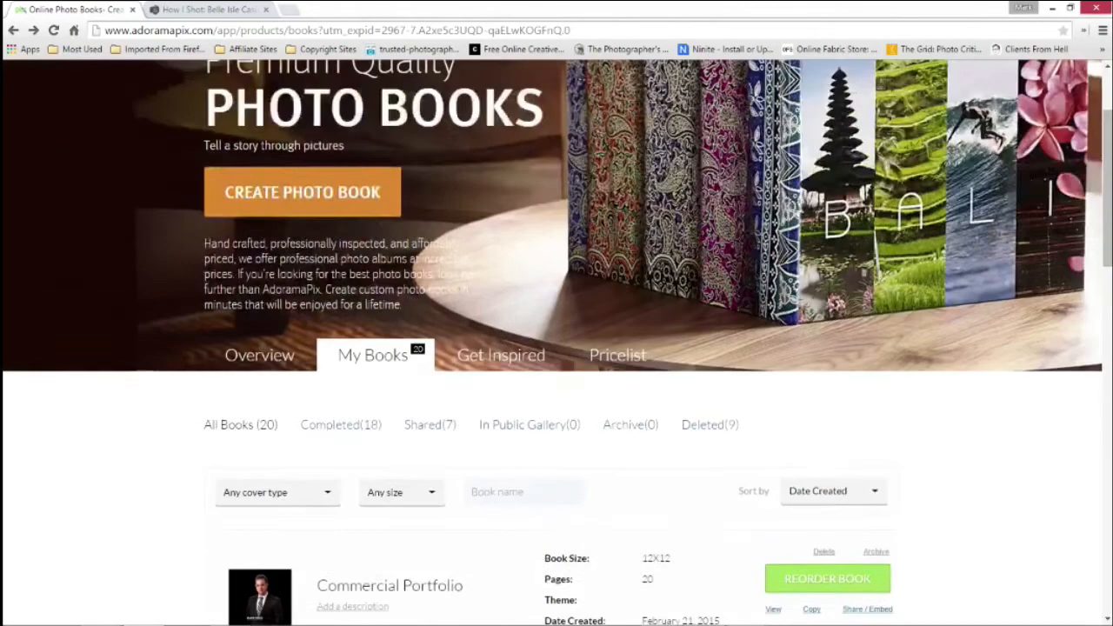
click(306, 195)
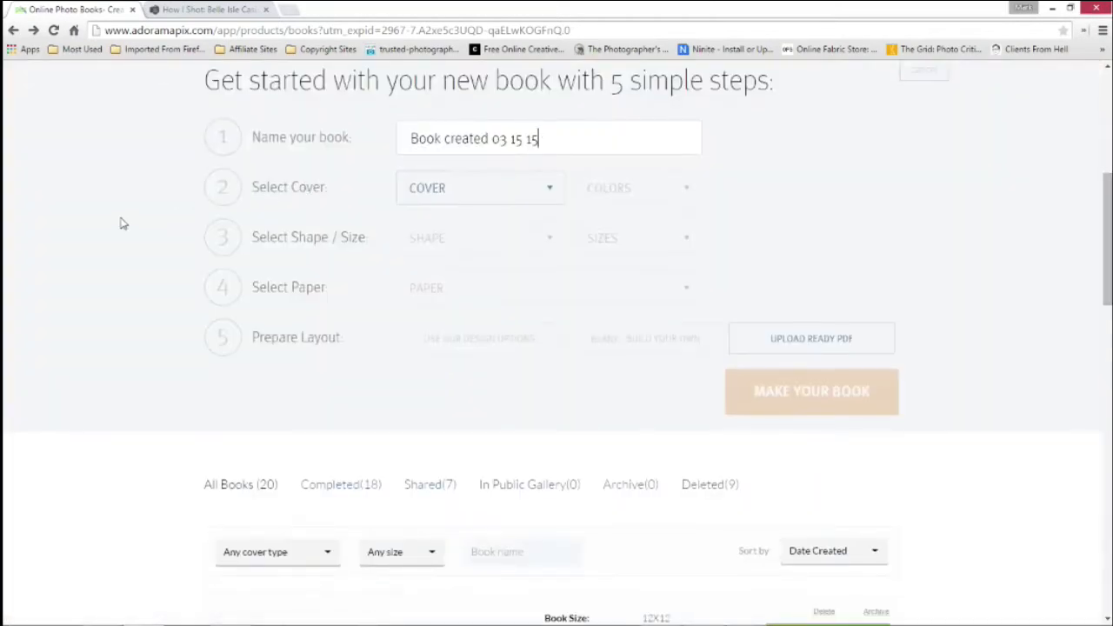
drag(557, 139, 403, 126)
key(BackSpace)
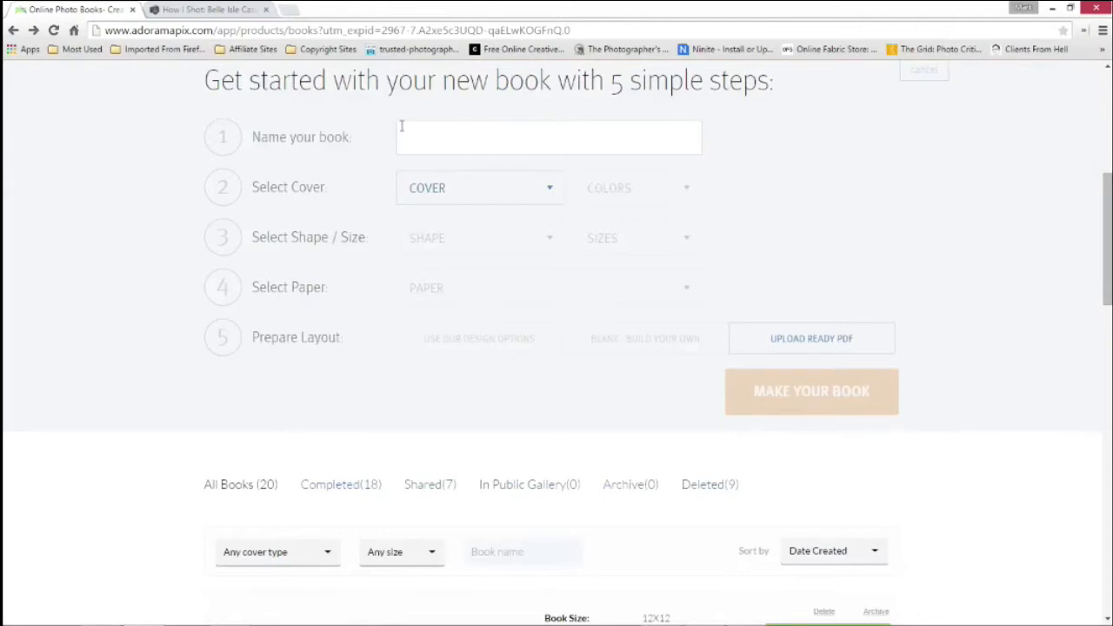
text(Mac Group)
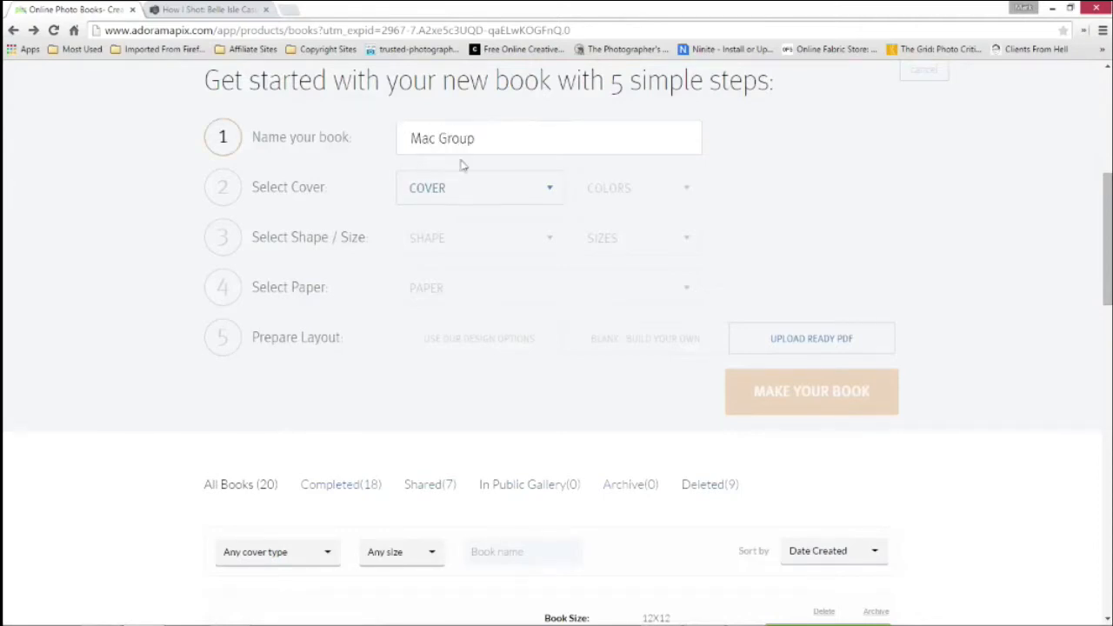
Choose the Custom Hardcover cover and the Square shape for the Mac Group book
click(550, 195)
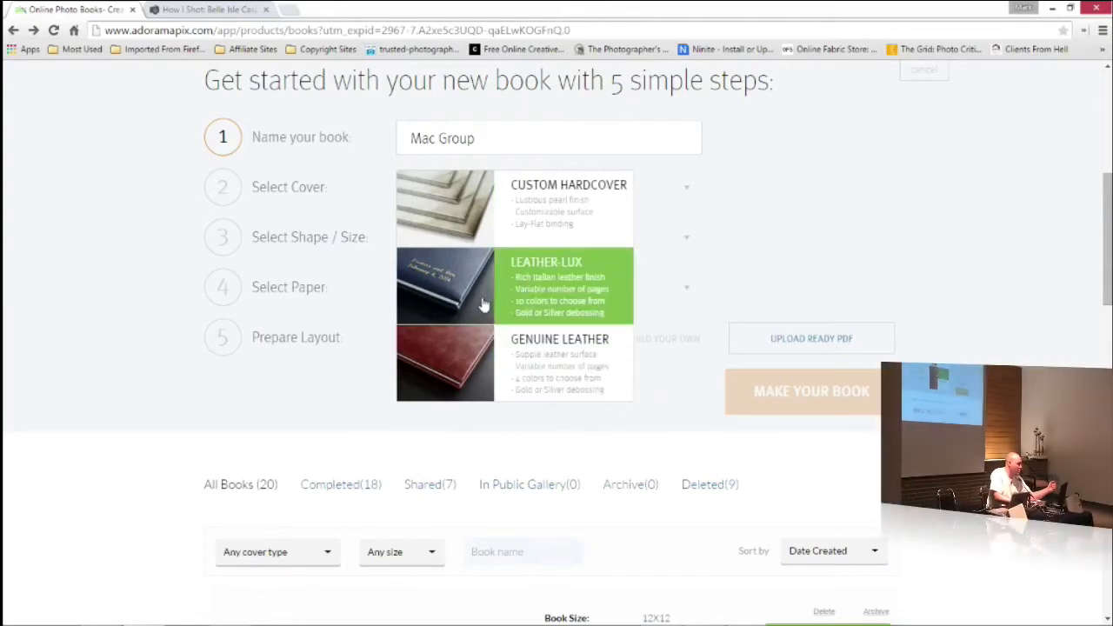
click(570, 202)
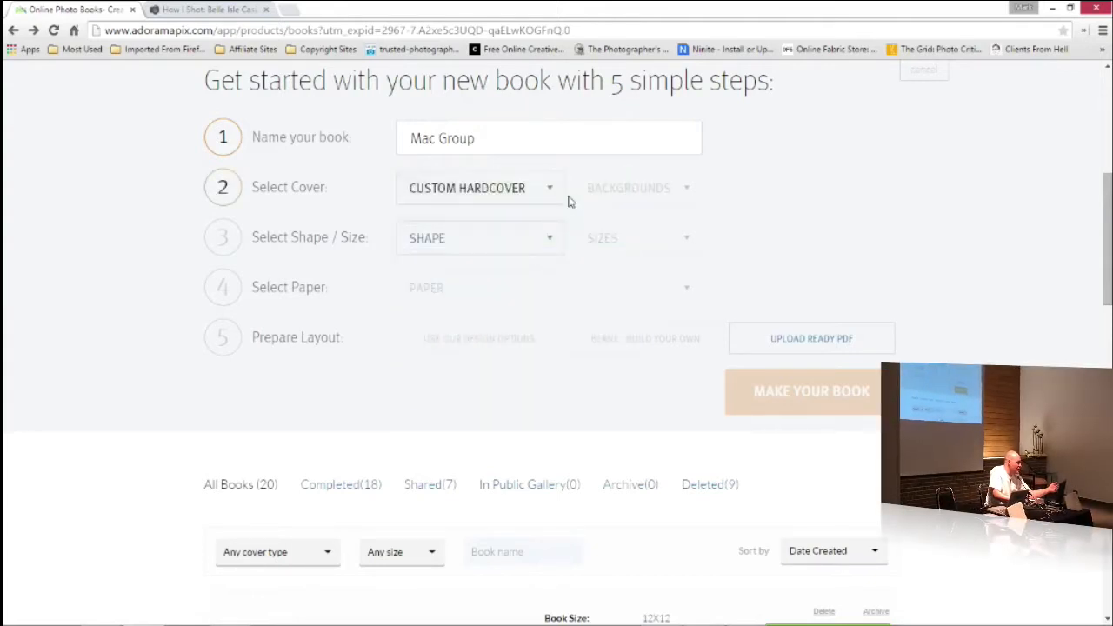
click(557, 249)
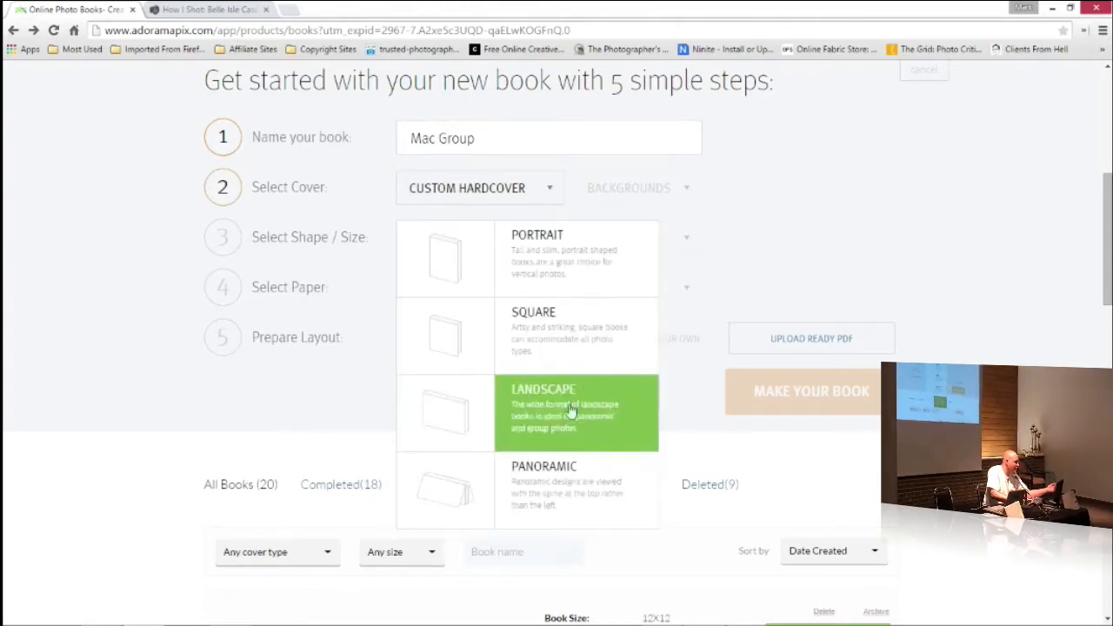
click(572, 319)
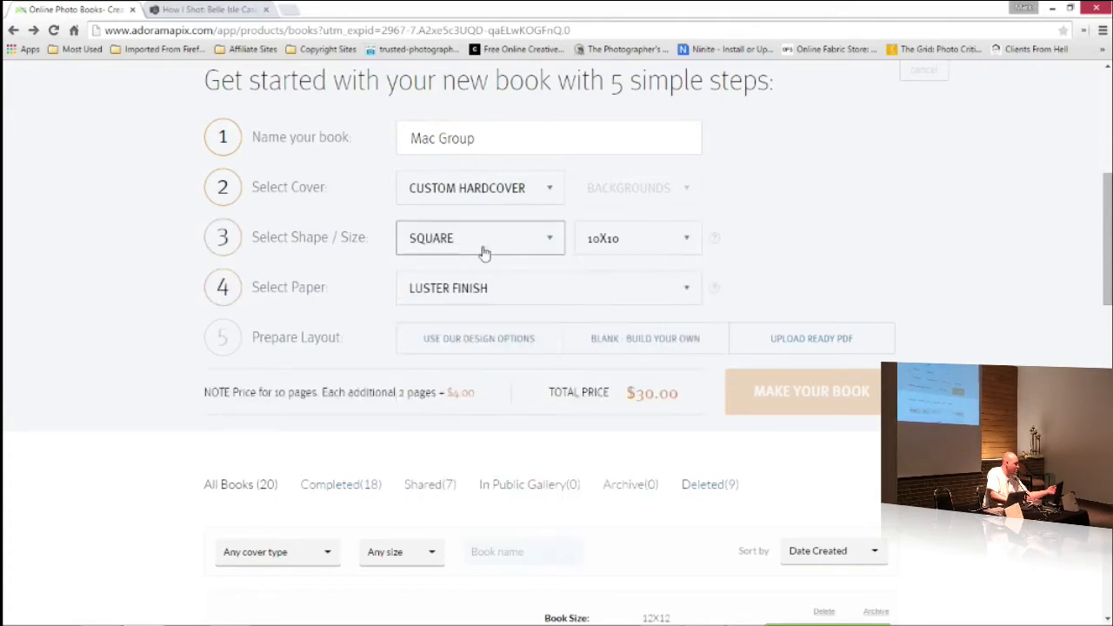
Set the book size to 12X12 and the paper to Luster Finish
click(677, 246)
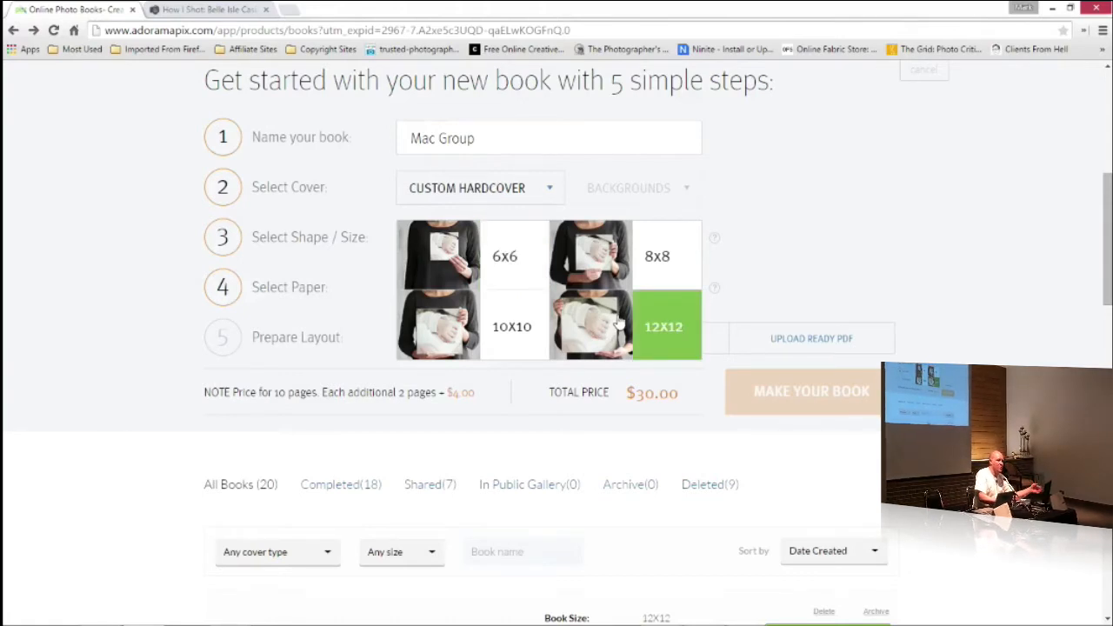
click(635, 324)
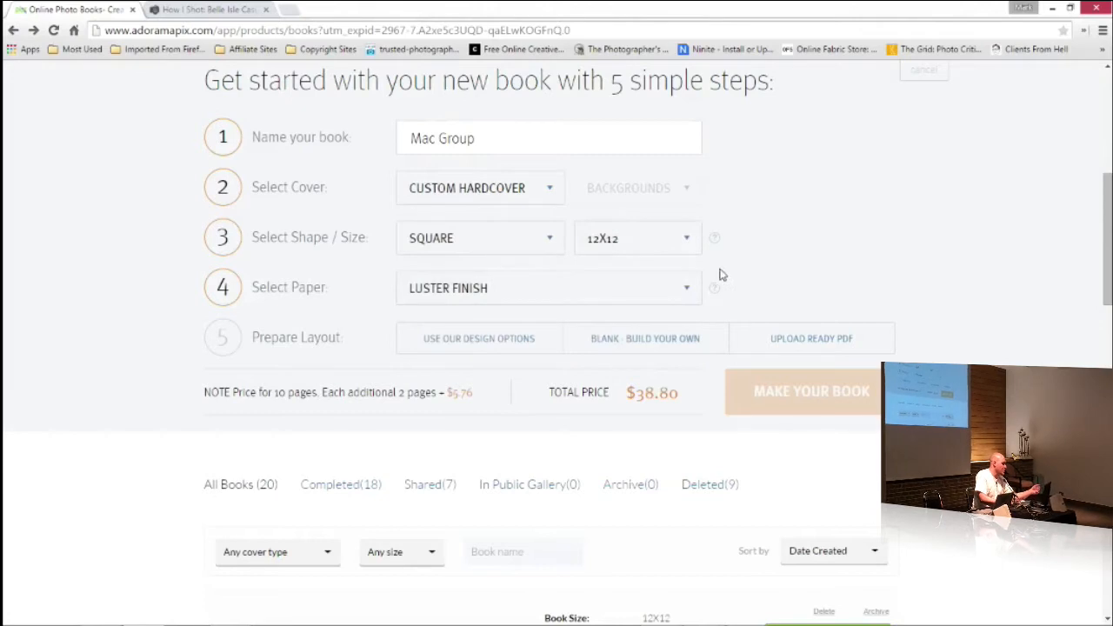
click(688, 295)
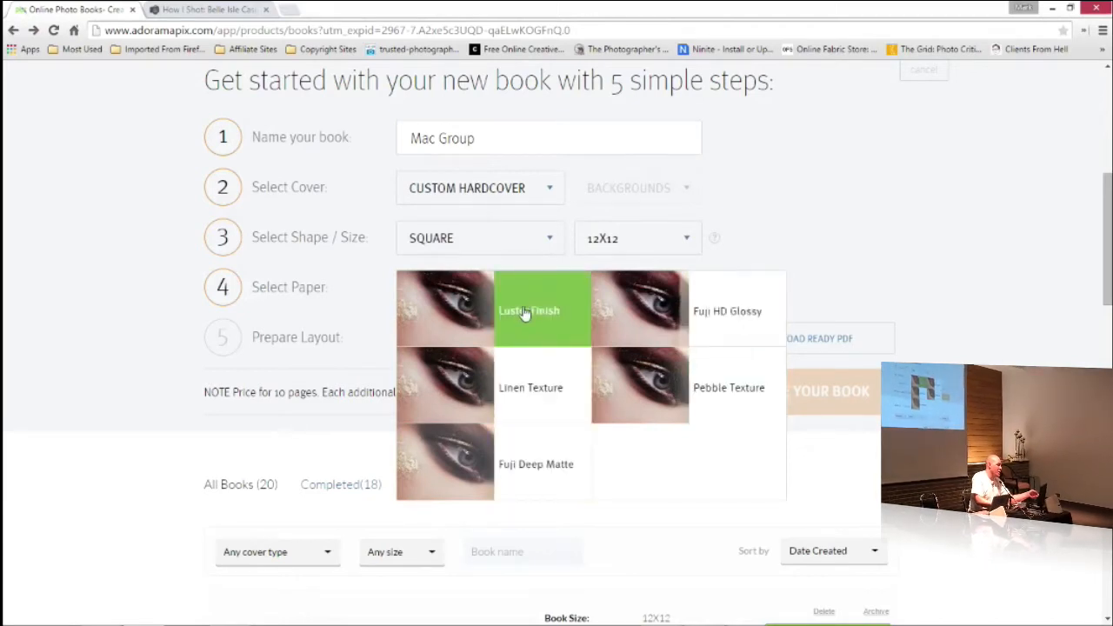
click(450, 304)
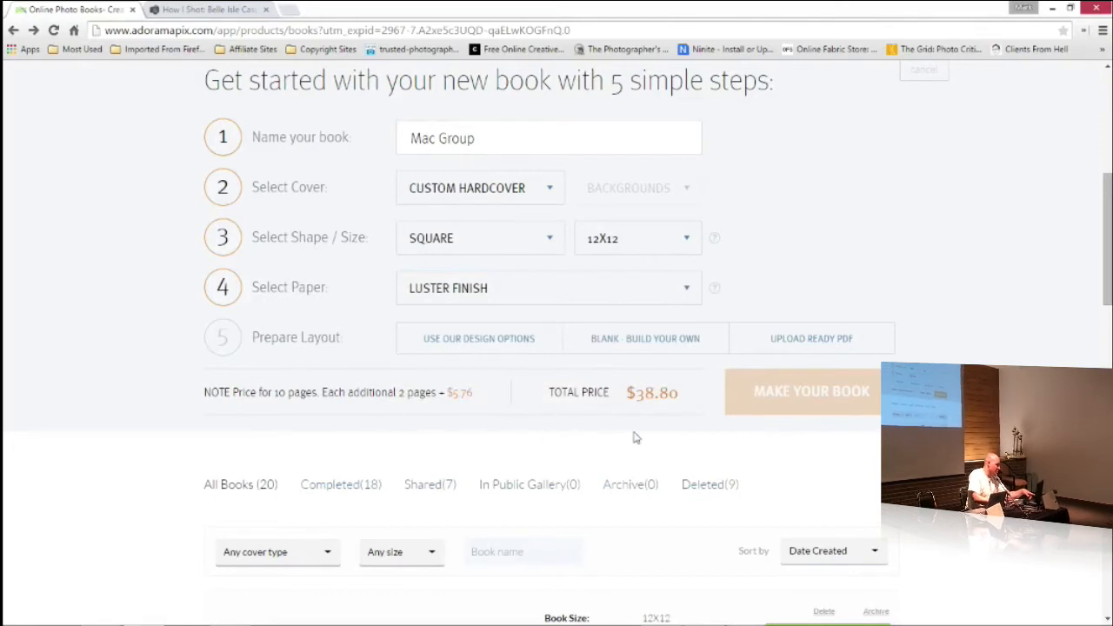
Try Linen Texture paper to compare the book's price, and return the paper to Luster Finish
click(634, 296)
click(549, 380)
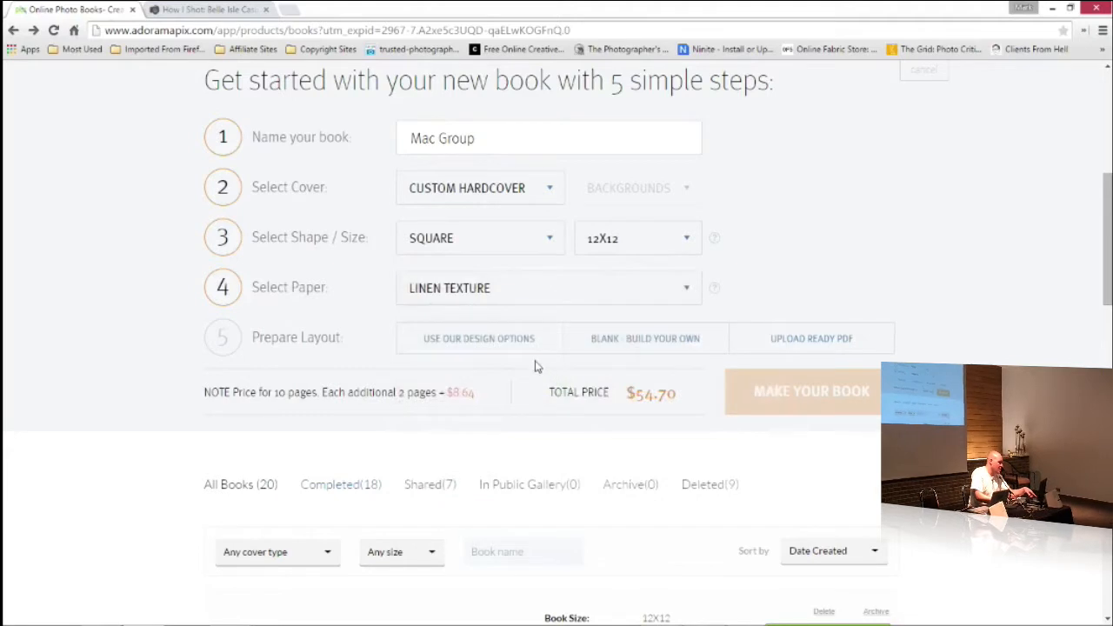
click(597, 303)
click(522, 313)
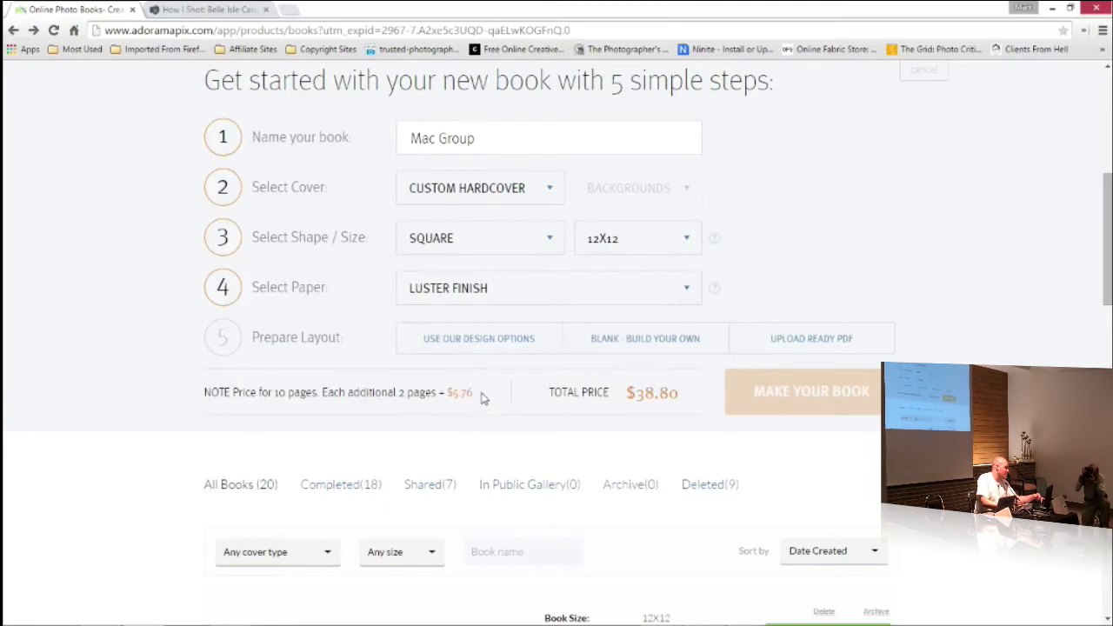
Compare the additional-page price with that of the 6X6 size, and set the book back to 12X12
drag(479, 393, 447, 392)
click(457, 423)
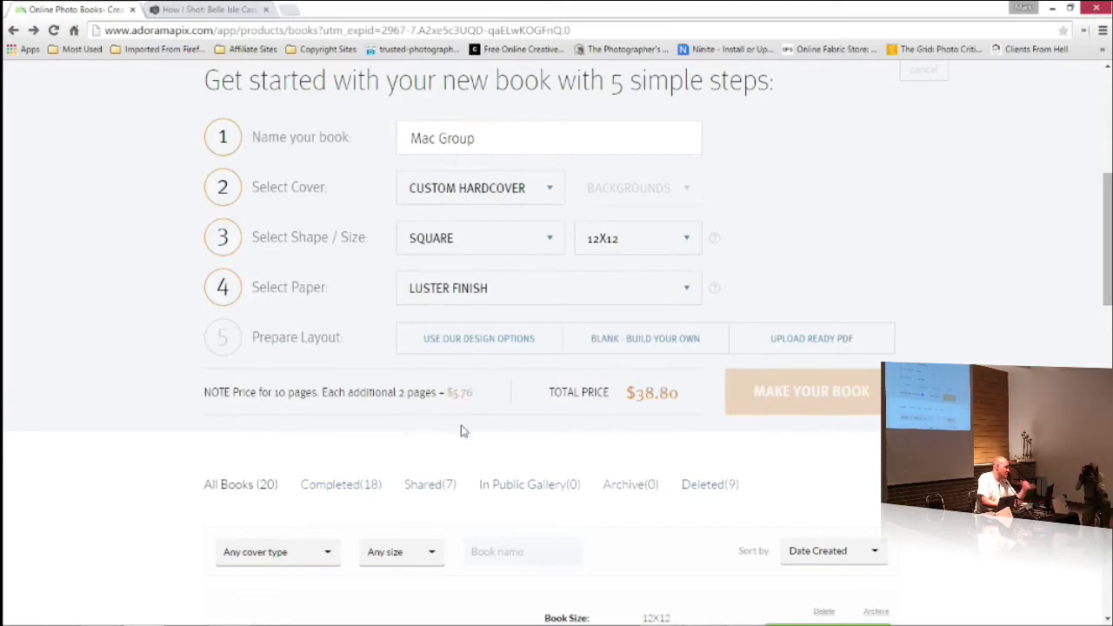
click(631, 242)
click(526, 258)
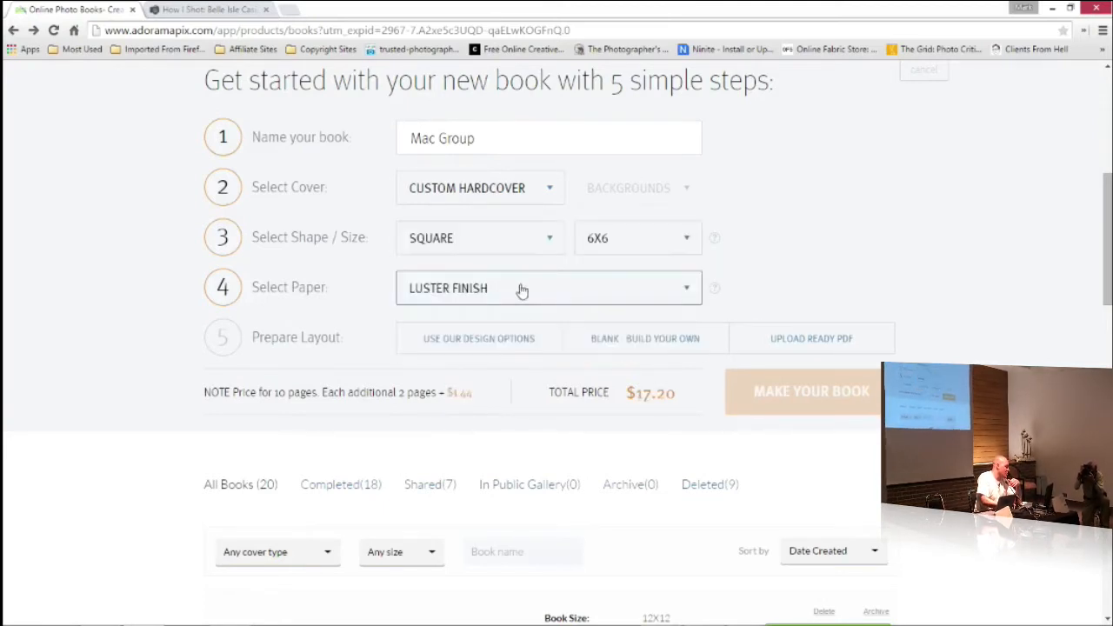
drag(479, 392, 446, 393)
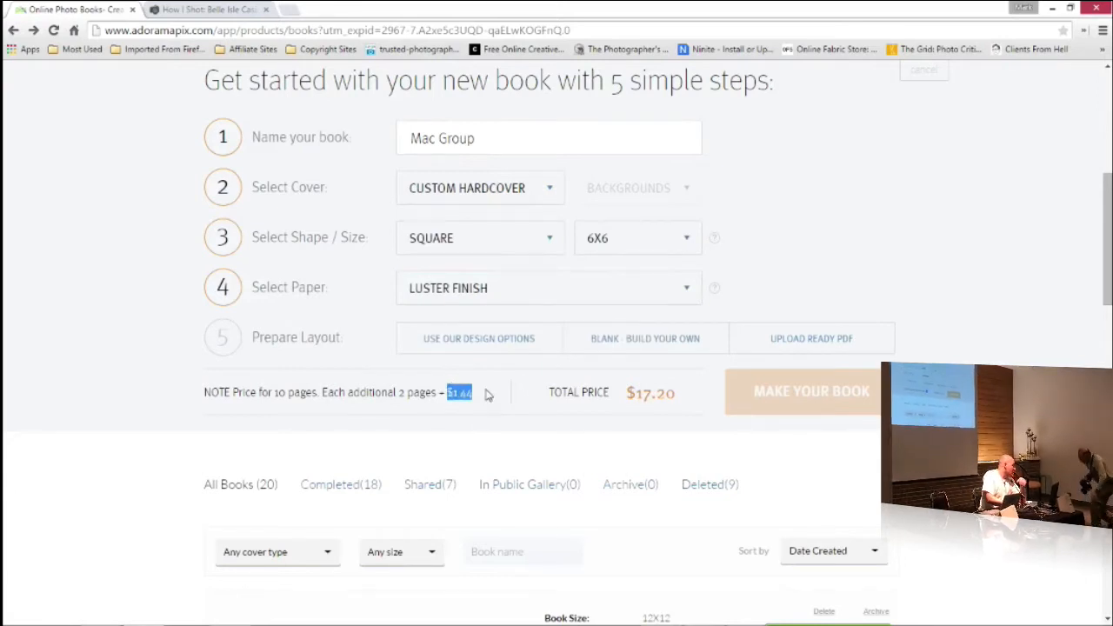
click(644, 242)
click(638, 326)
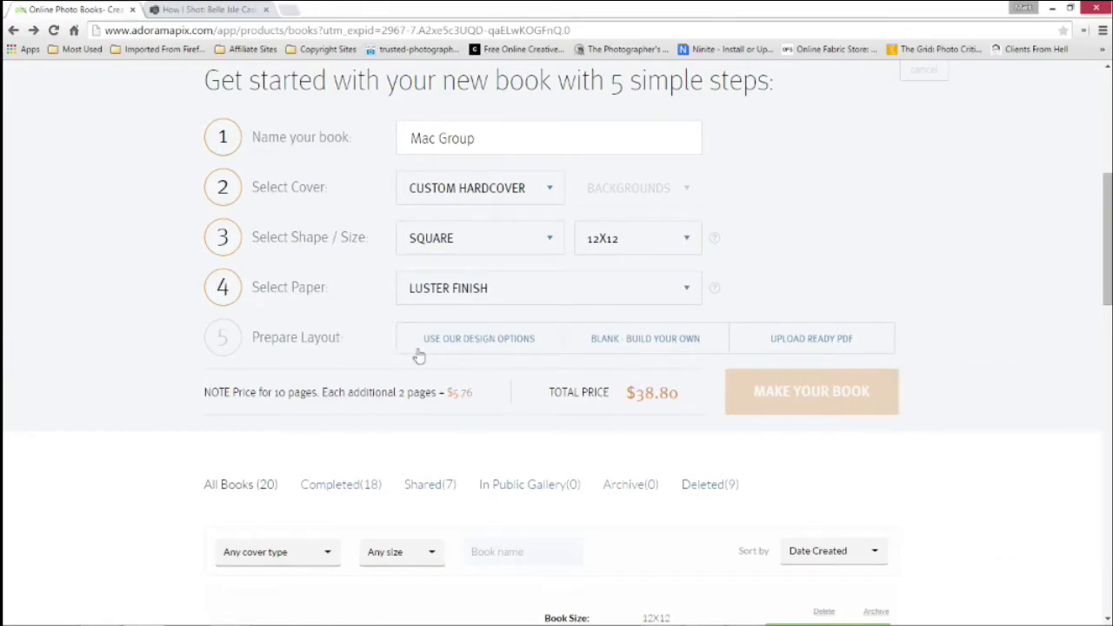
Browse the ready-made design themes for the layout, including the Wedding and Seasonal categories
click(481, 343)
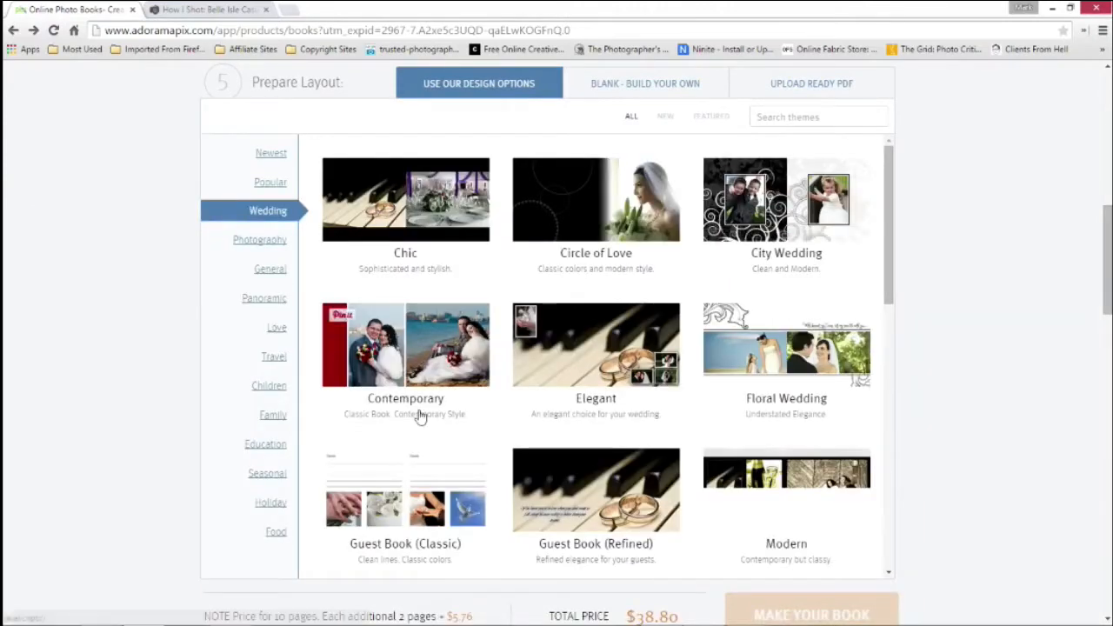
scroll(425, 401, down, 1)
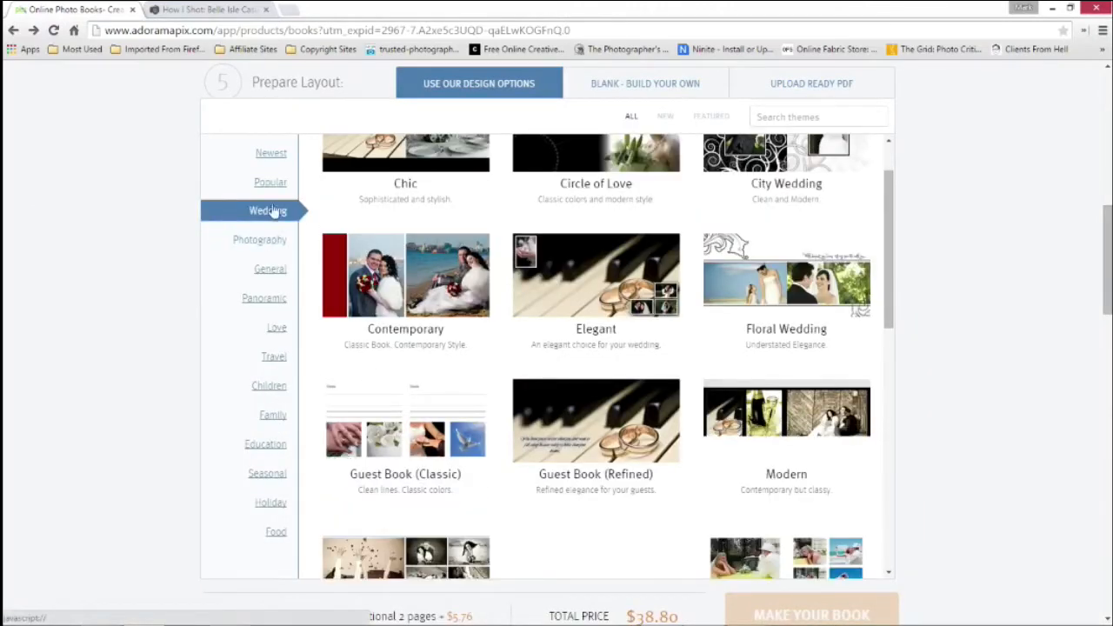
scroll(283, 320, down, 1)
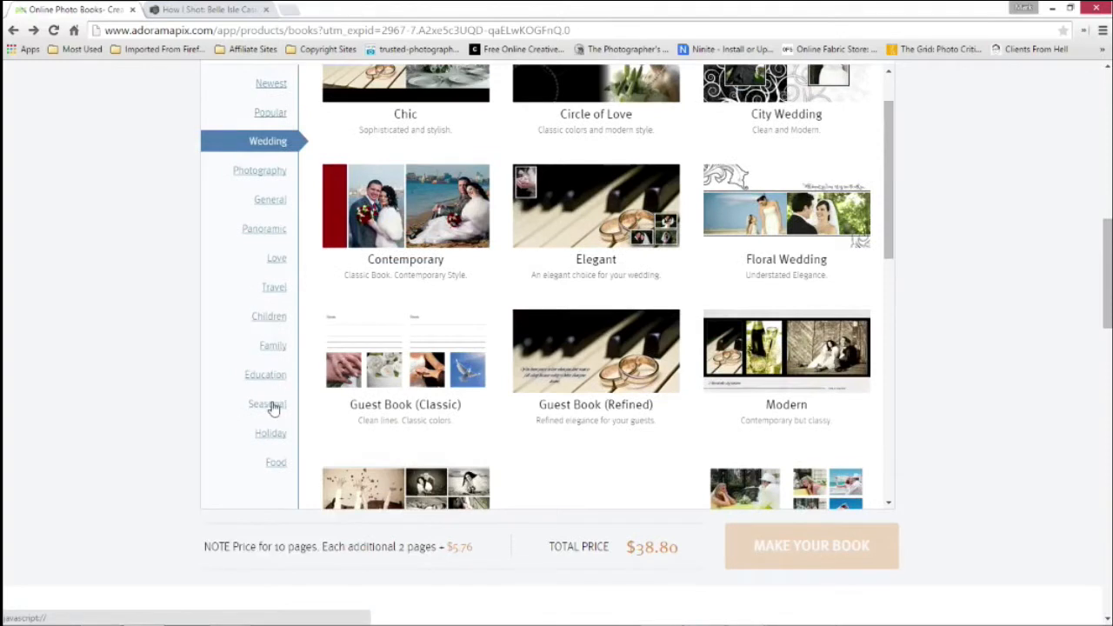
click(270, 402)
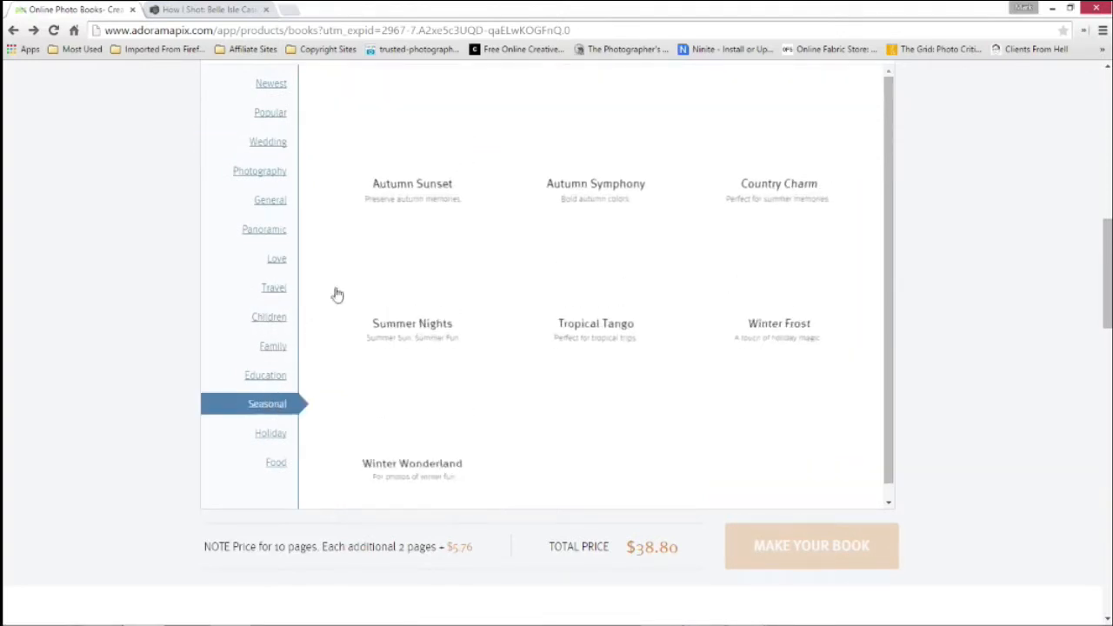
scroll(286, 287, up, 1)
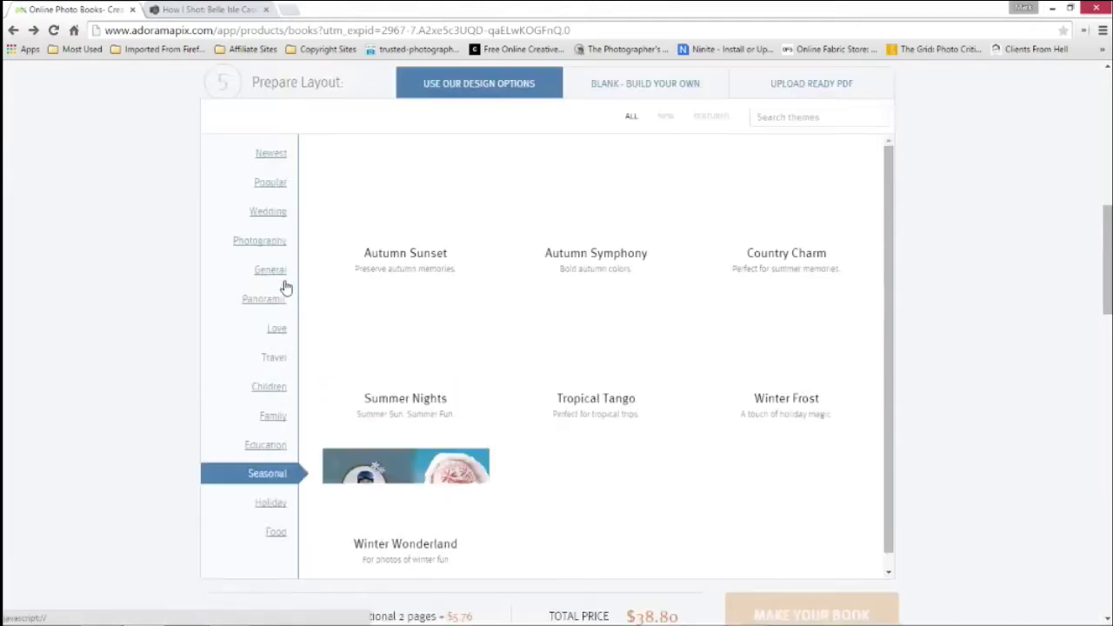
scroll(285, 287, up, 1)
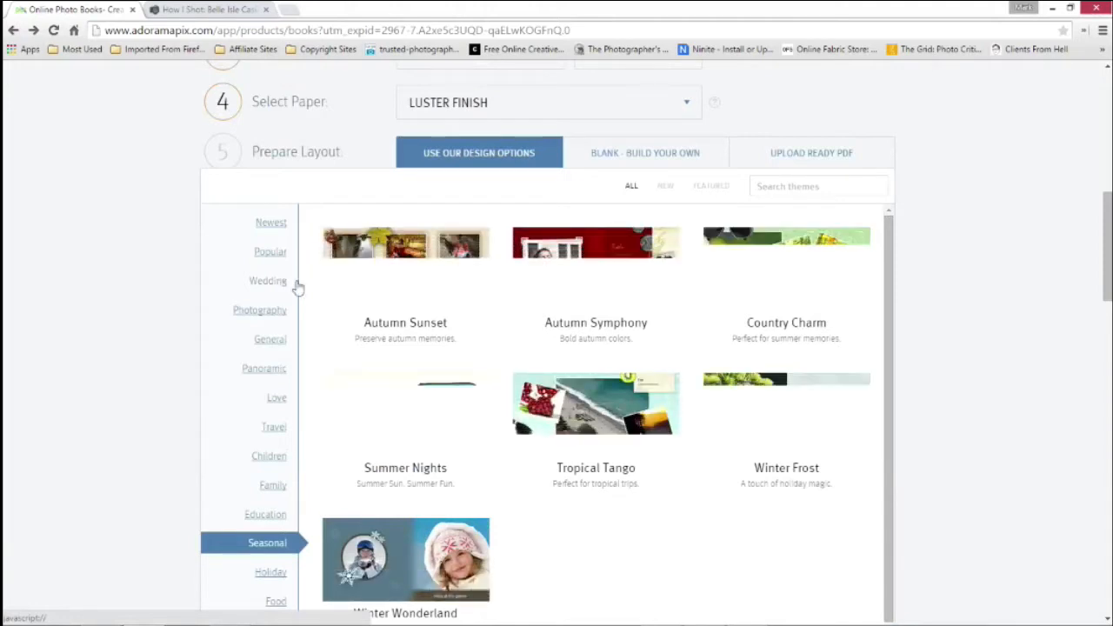
Choose the blank build-your-own layout and make the book in the designer
click(652, 160)
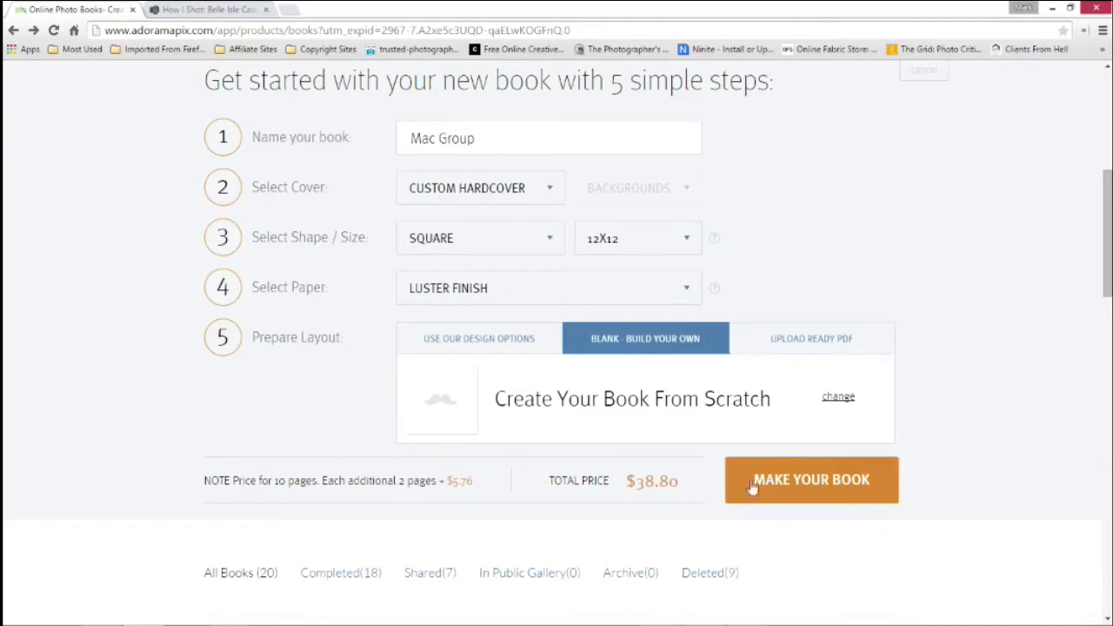
click(816, 487)
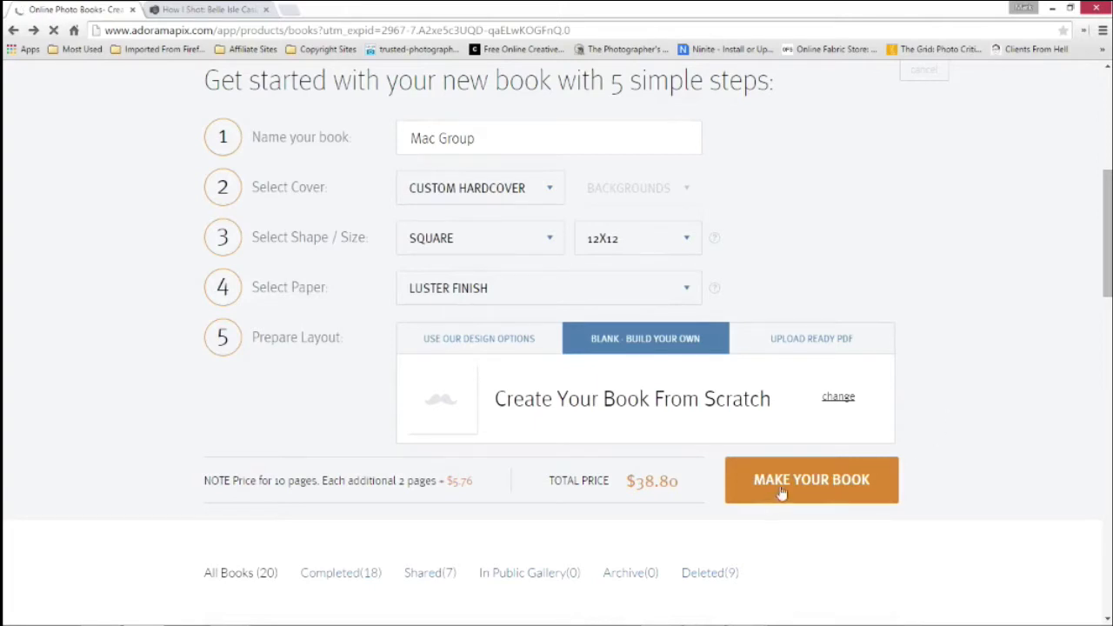
scroll(782, 494, down, 1)
click(632, 133)
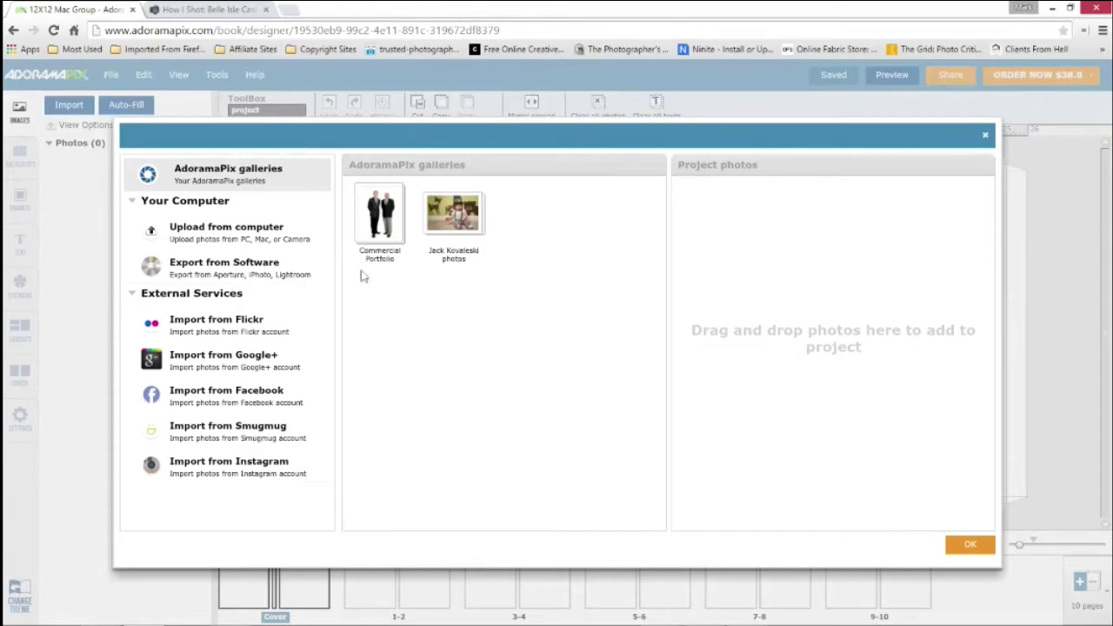
Import all photos from the Commercial Portfolio gallery into the book project
drag(456, 141, 457, 119)
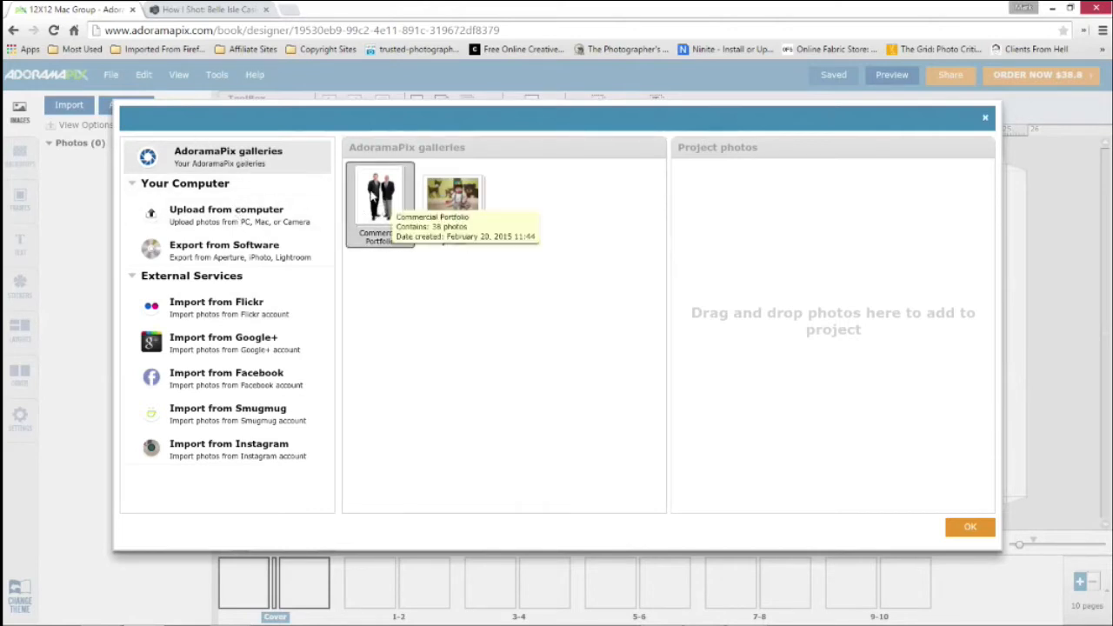
click(376, 195)
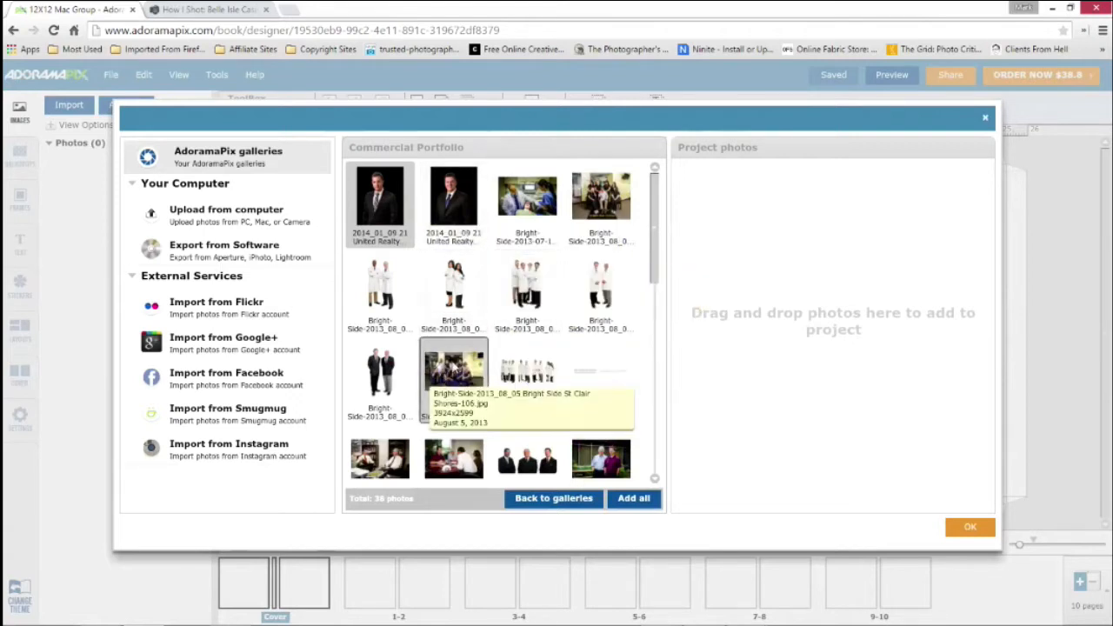
drag(386, 226, 769, 217)
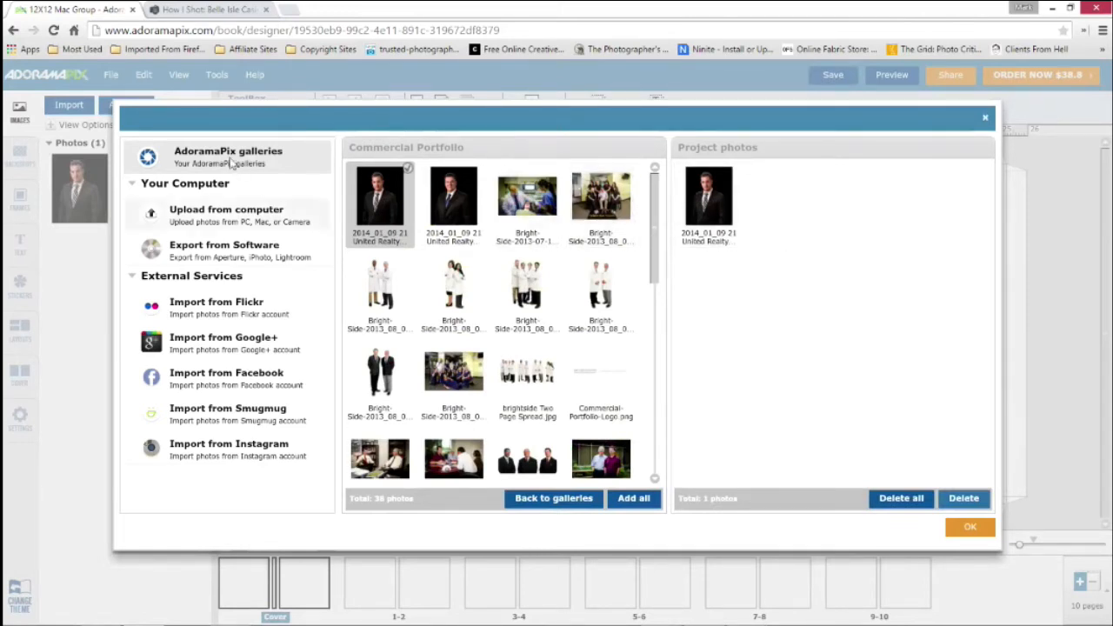
click(633, 499)
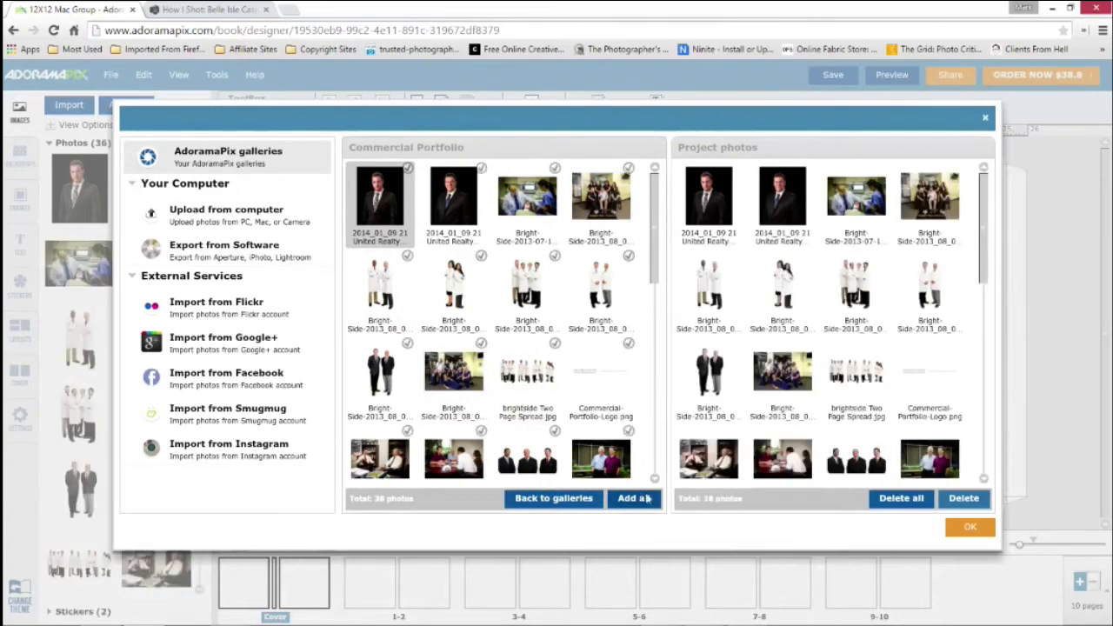
click(970, 528)
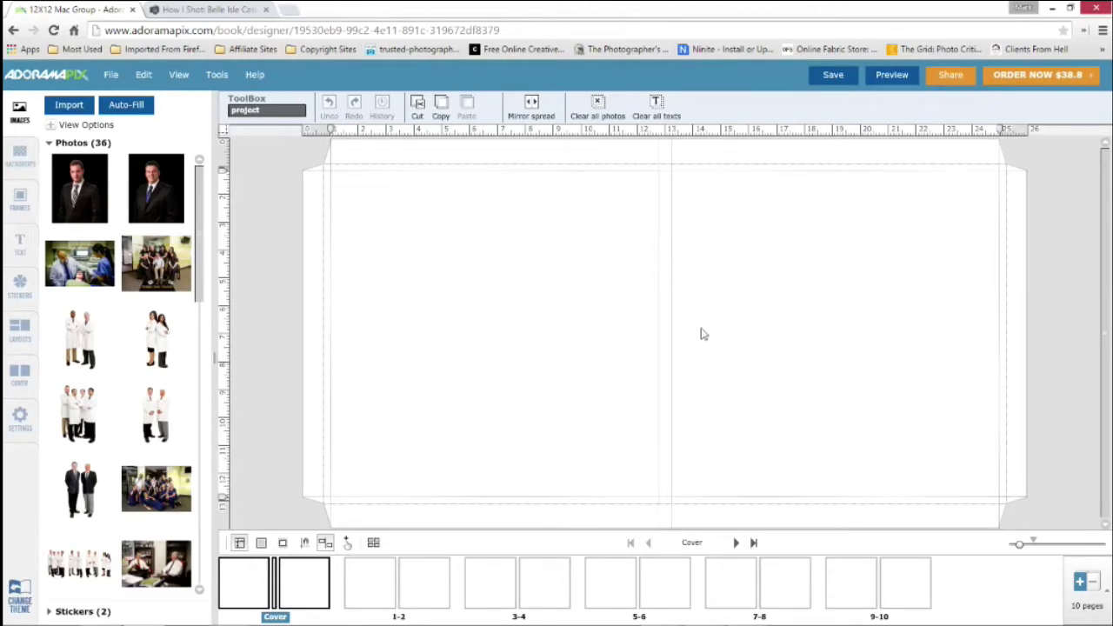
Add 10 pages to the book for a total of 20 pages, and recheck the page-count options
click(1107, 593)
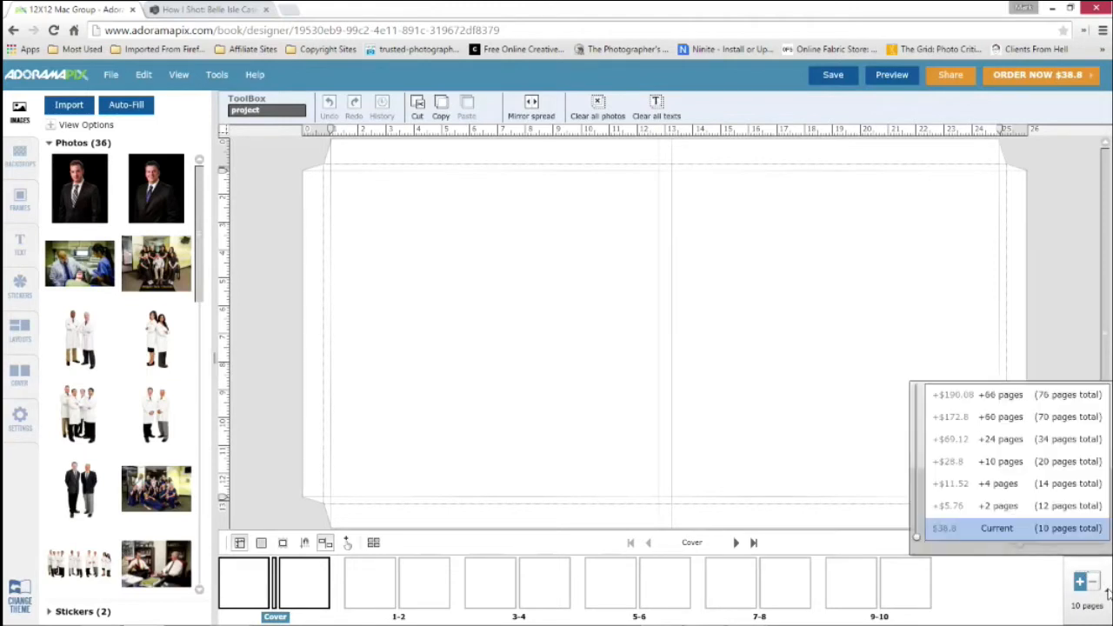
click(976, 467)
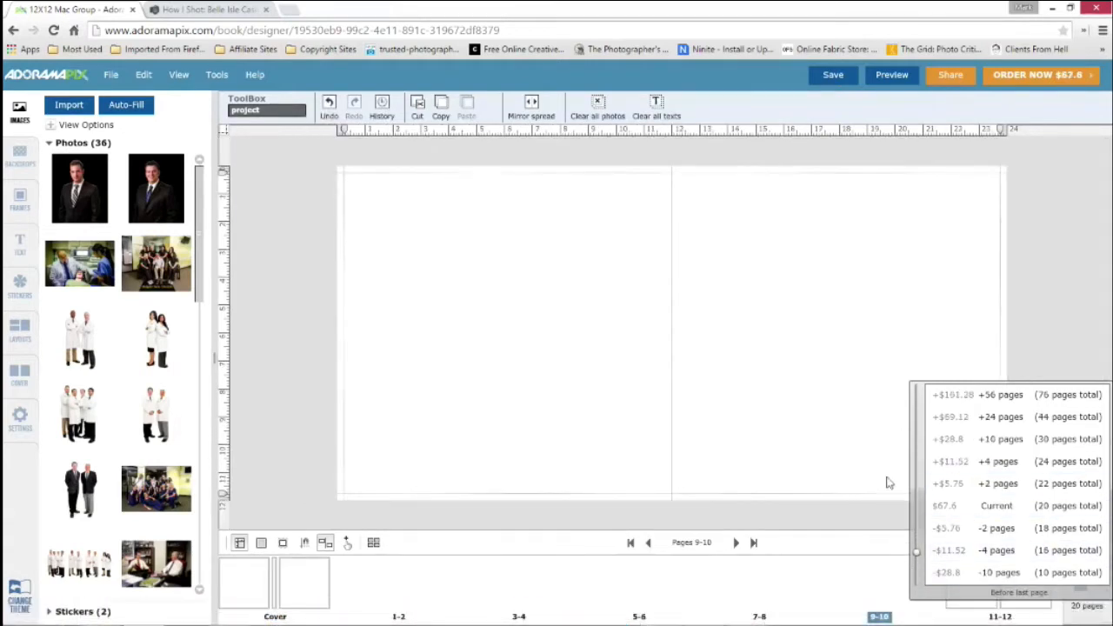
click(1041, 286)
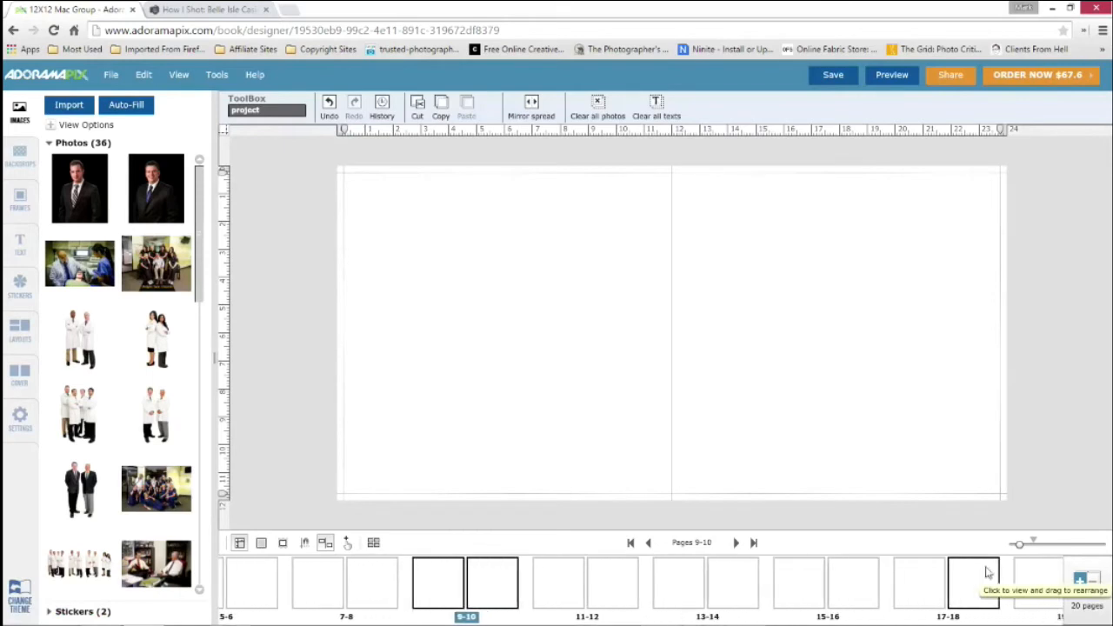
click(1108, 592)
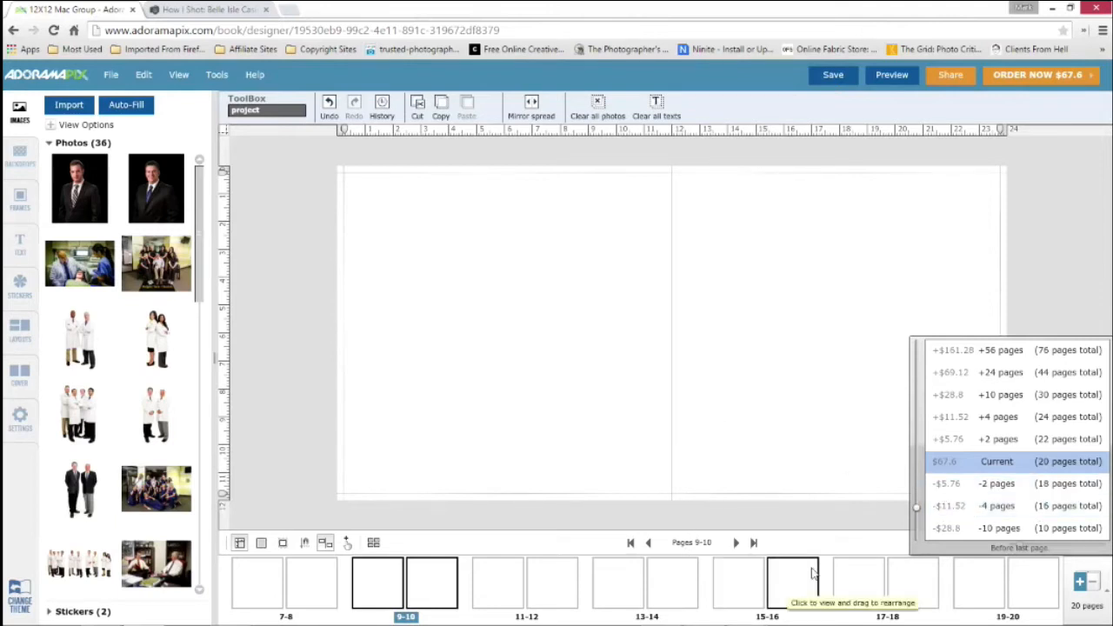
Go back to the spread for pages 1-2 and look through the imported photos
click(565, 590)
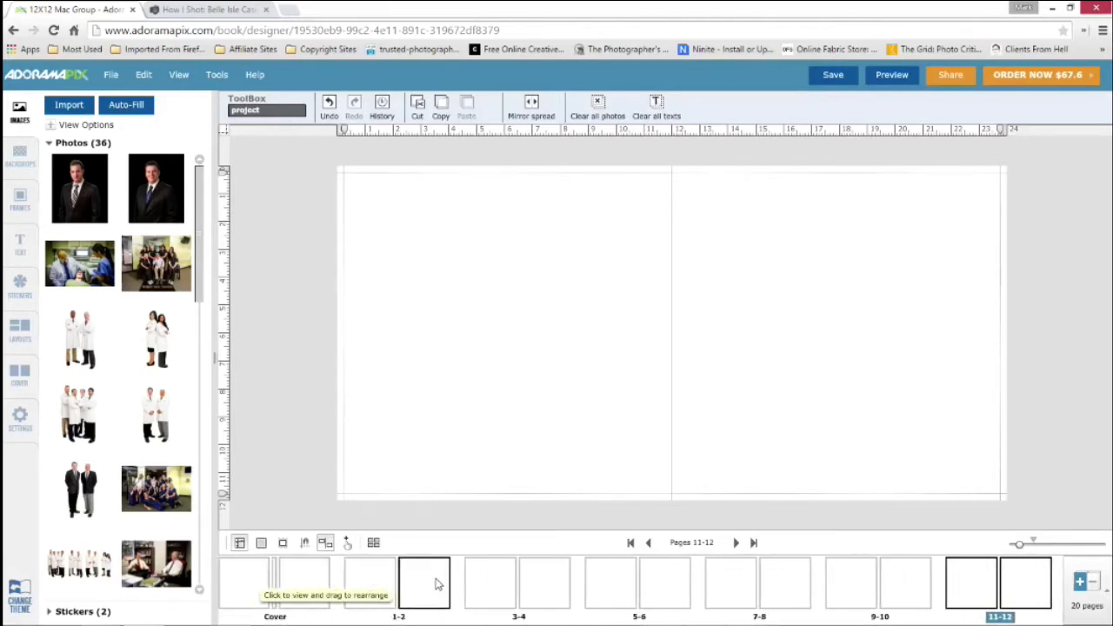
click(437, 584)
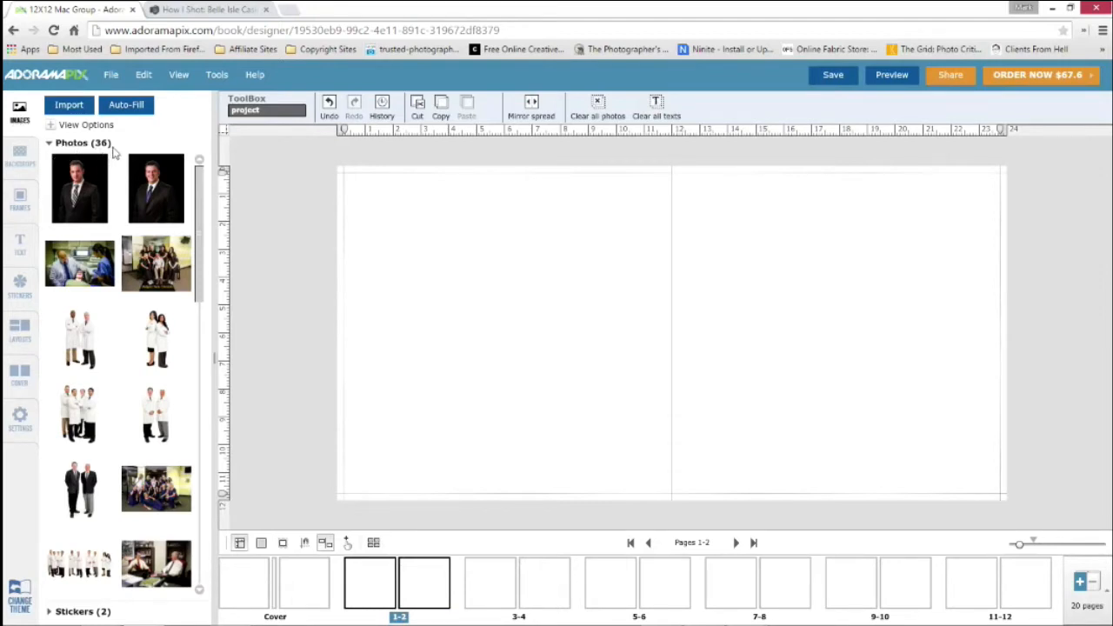
scroll(116, 193, down, 1)
scroll(116, 193, down, 7)
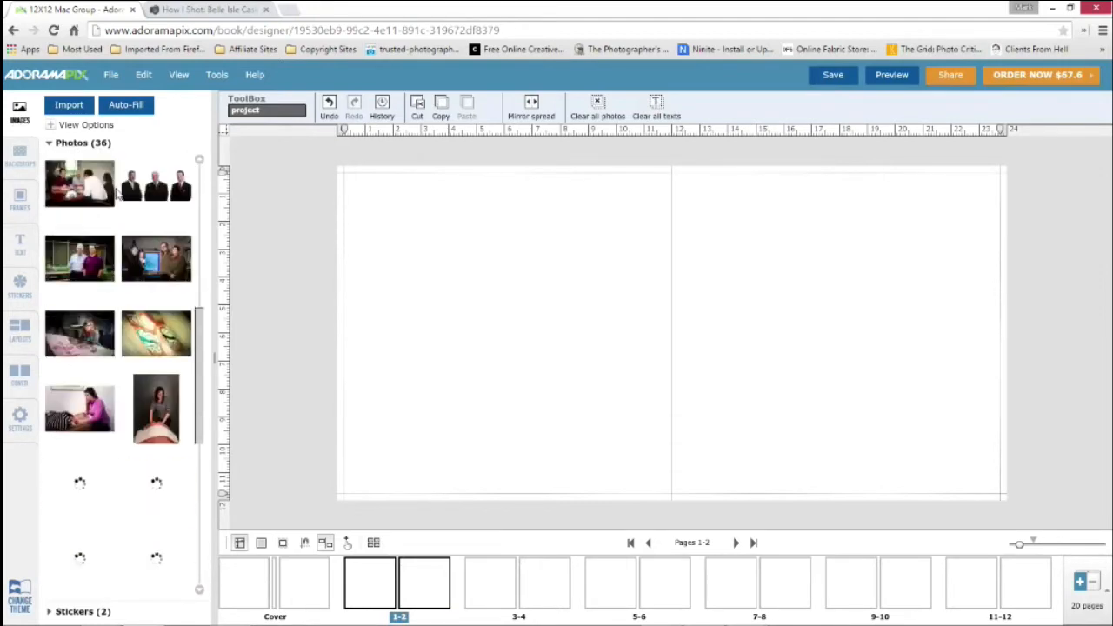
scroll(116, 193, up, 5)
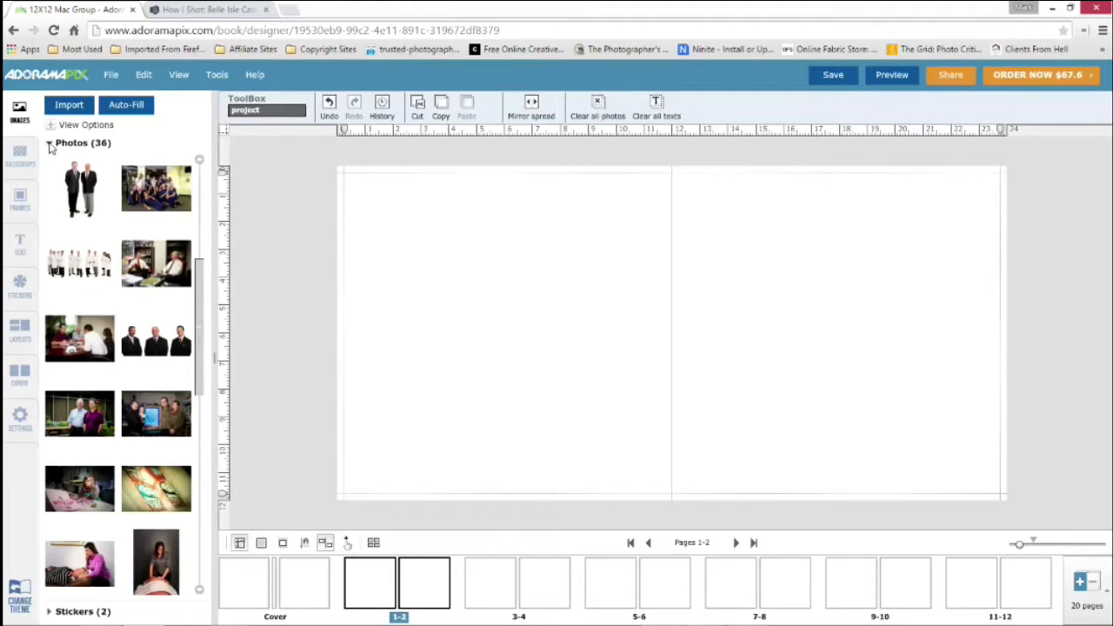
Collapse the imported photos group and expand the stickers group to view its contents
click(49, 144)
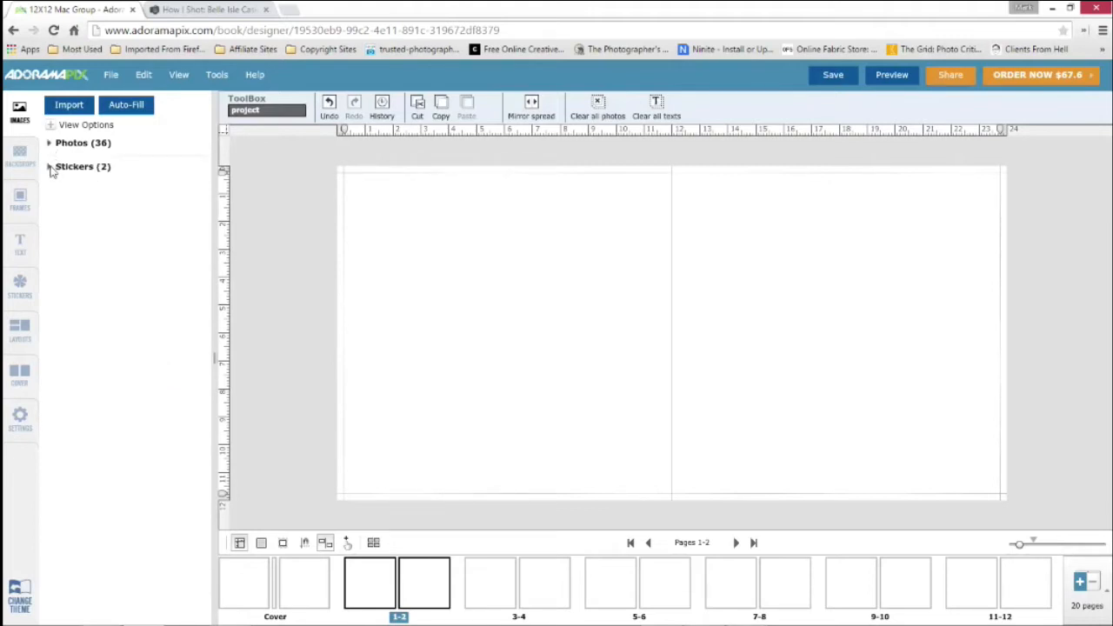
click(50, 167)
click(49, 144)
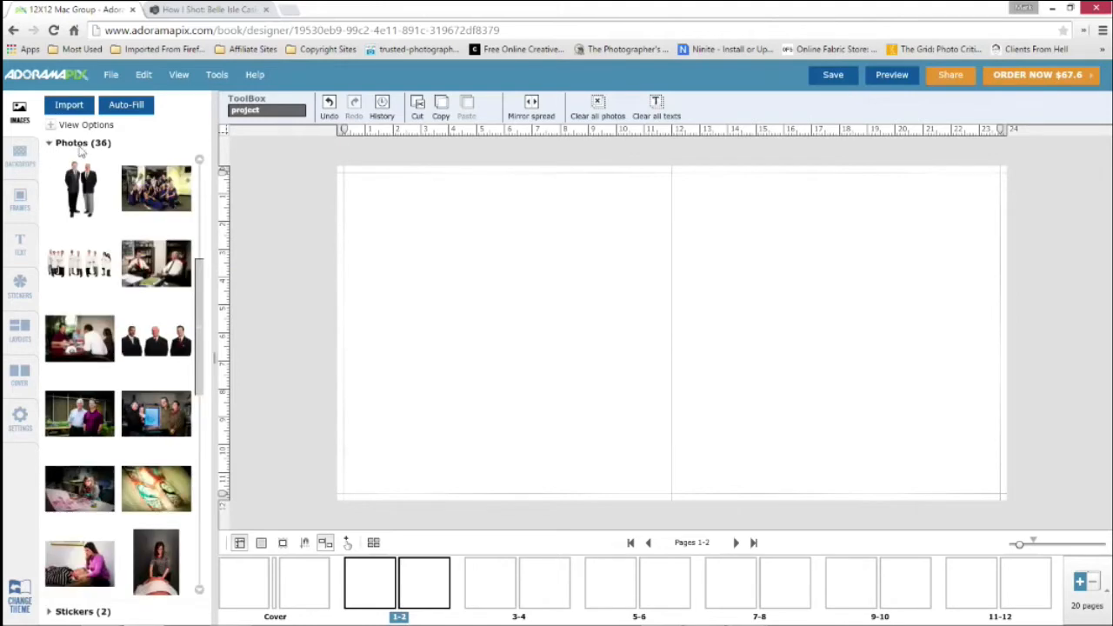
click(49, 145)
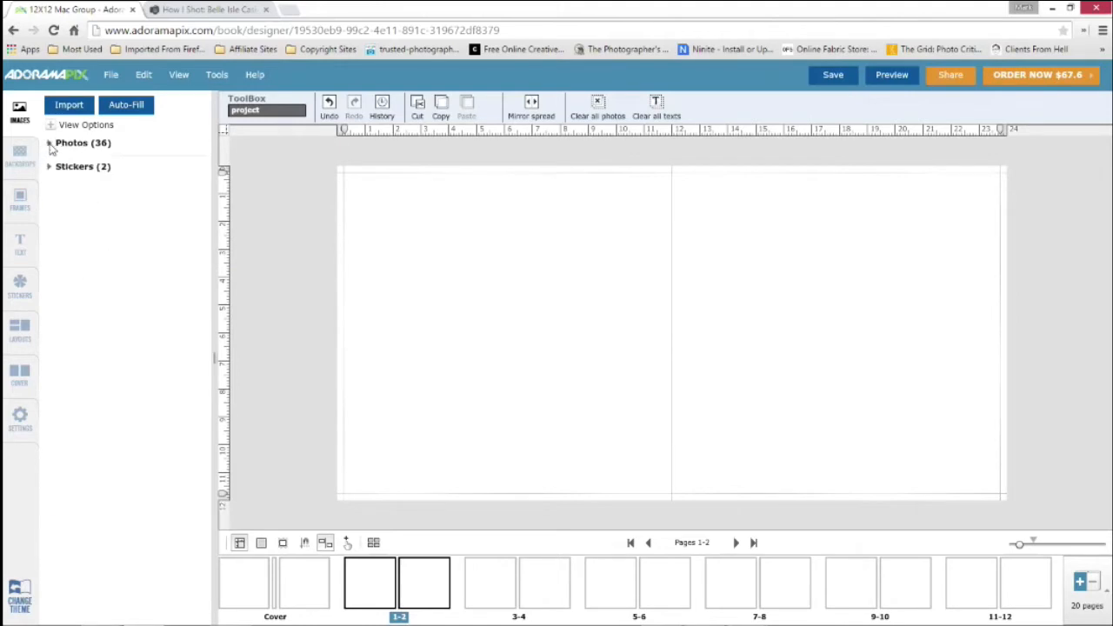
click(49, 169)
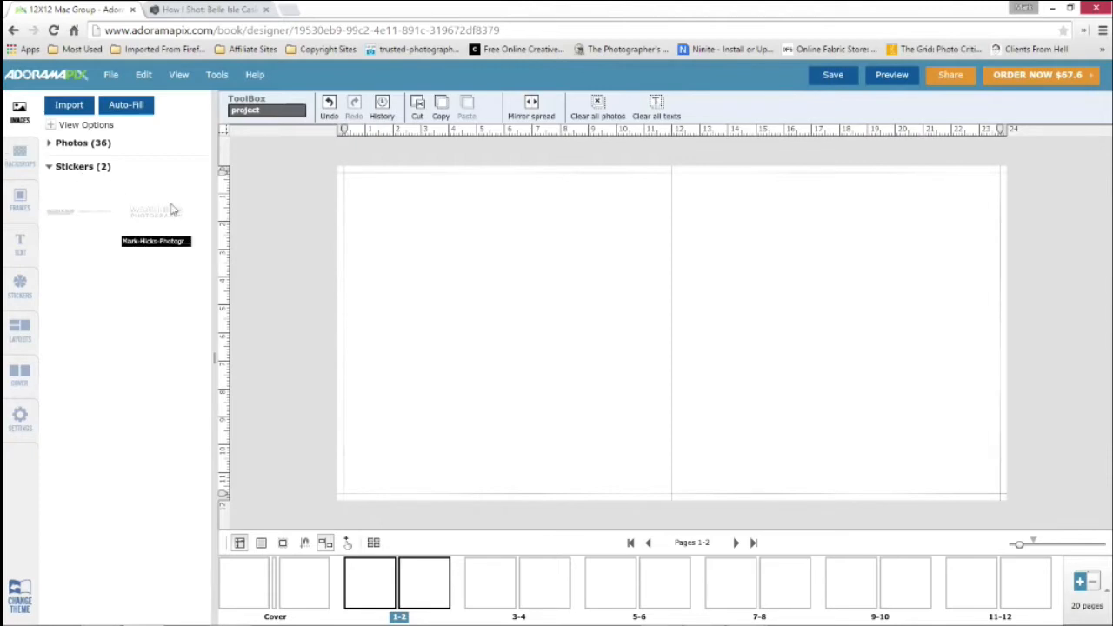
Show the solid colors, color gradients and patterned backdrops available for the pages
click(17, 156)
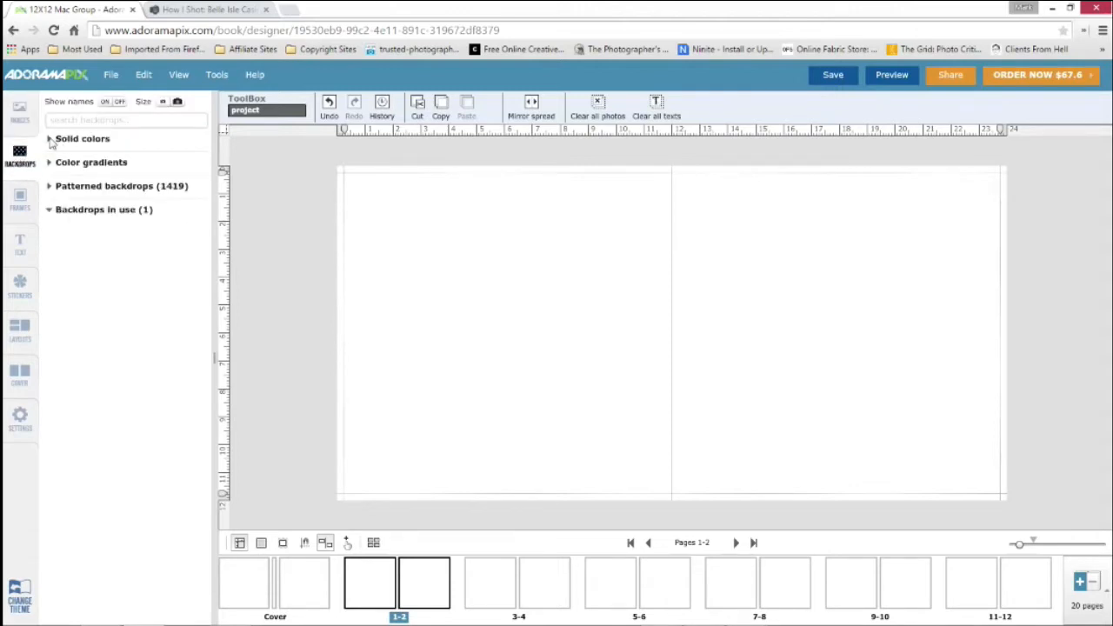
click(52, 140)
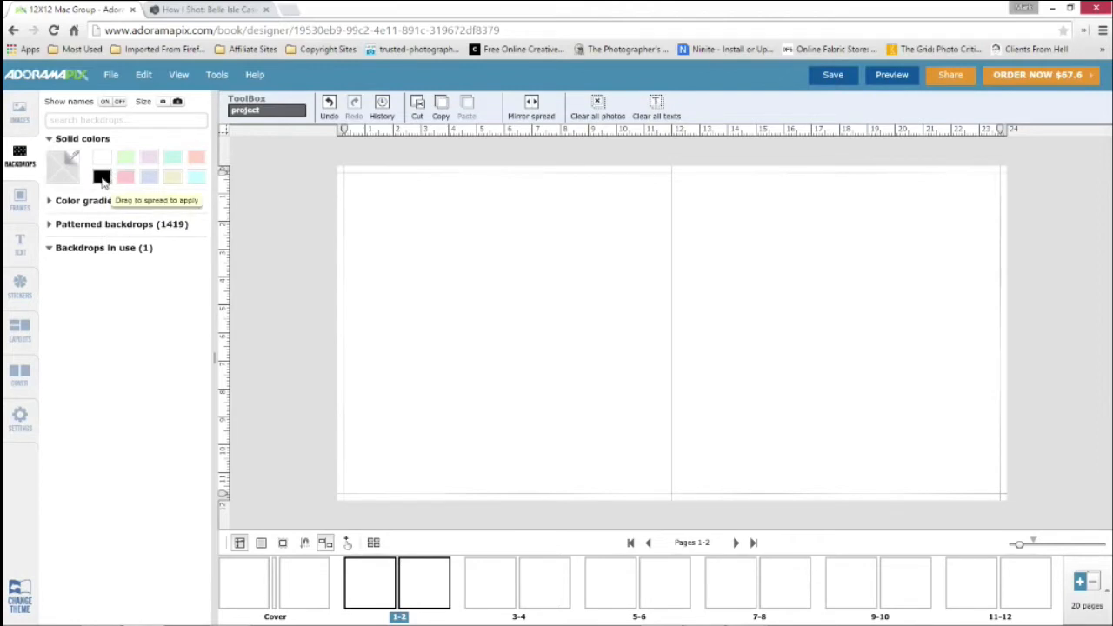
click(48, 202)
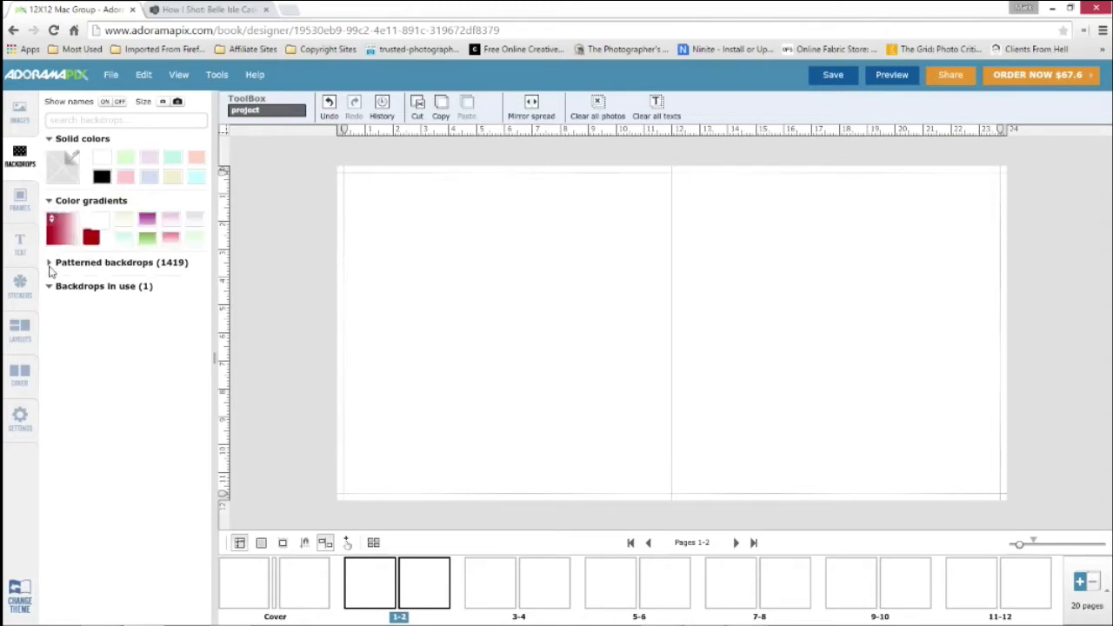
click(49, 264)
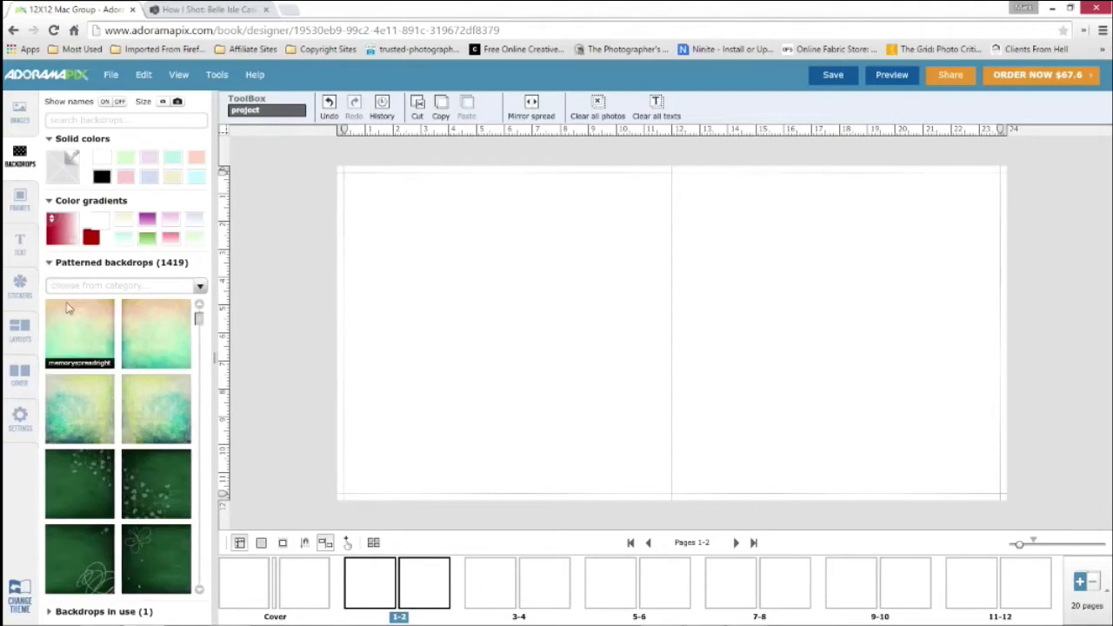
Search the backdrops for "christmas", clear the search, and collapse the patterned backdrops
click(100, 120)
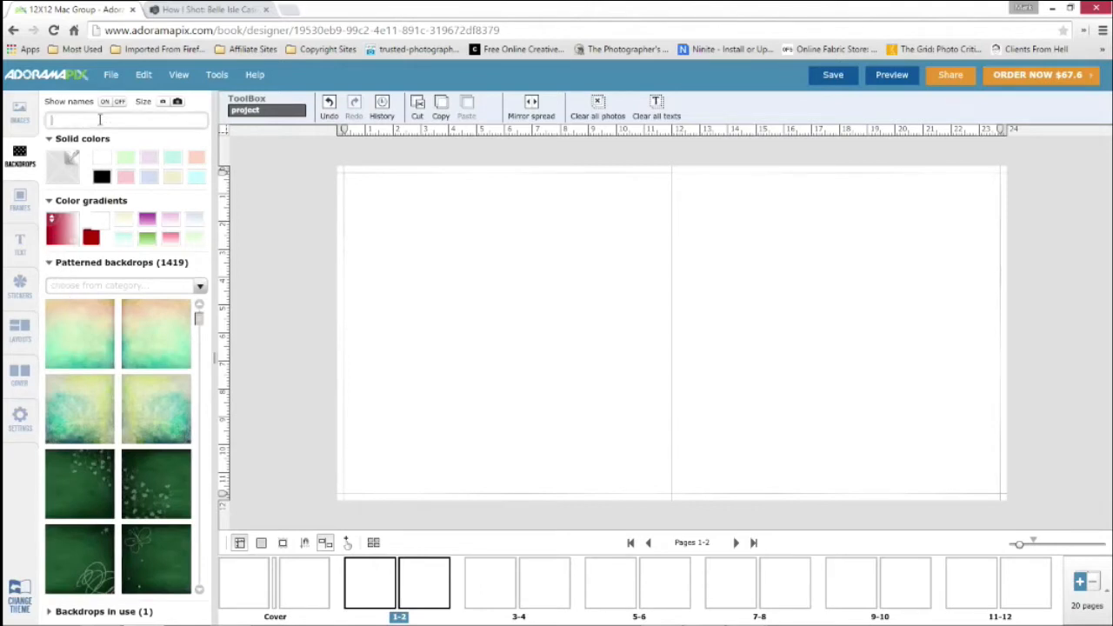
text(chris)
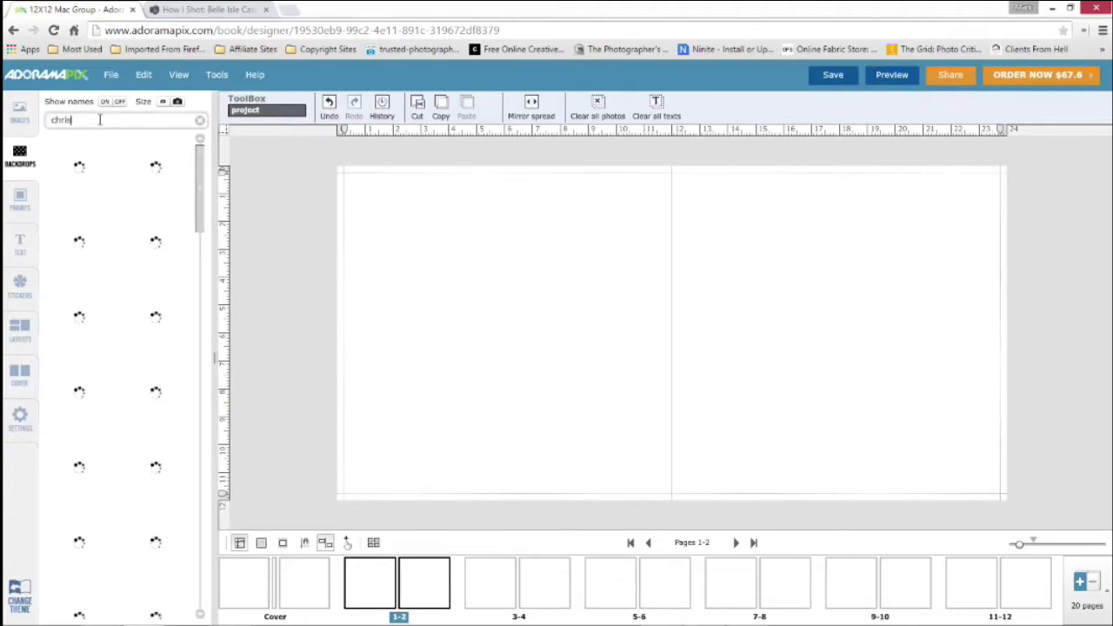
text(tmas)
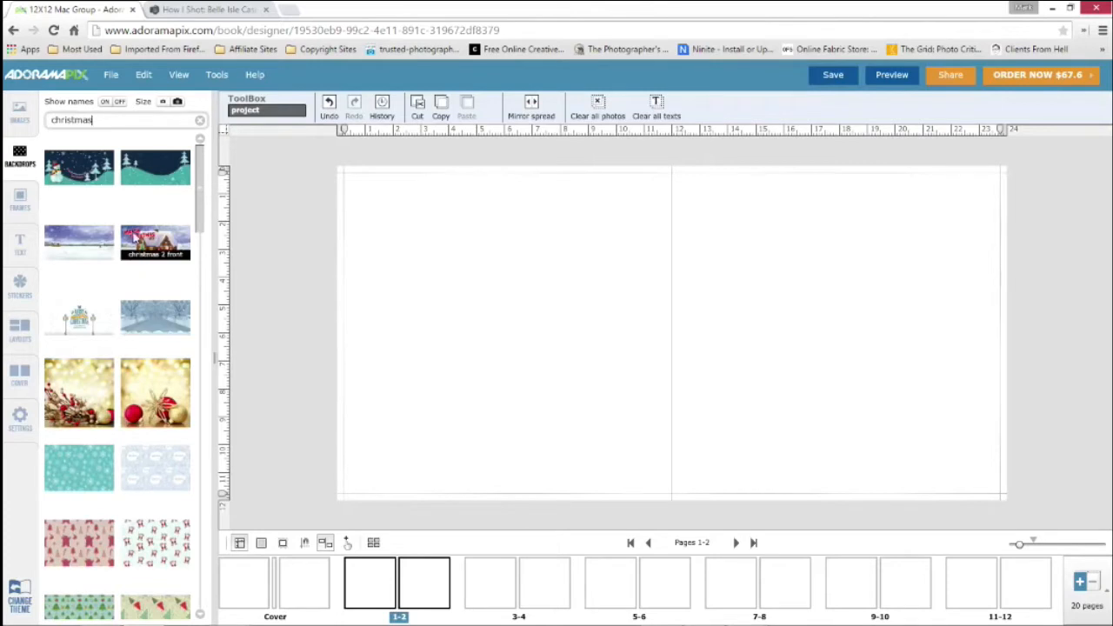
click(201, 122)
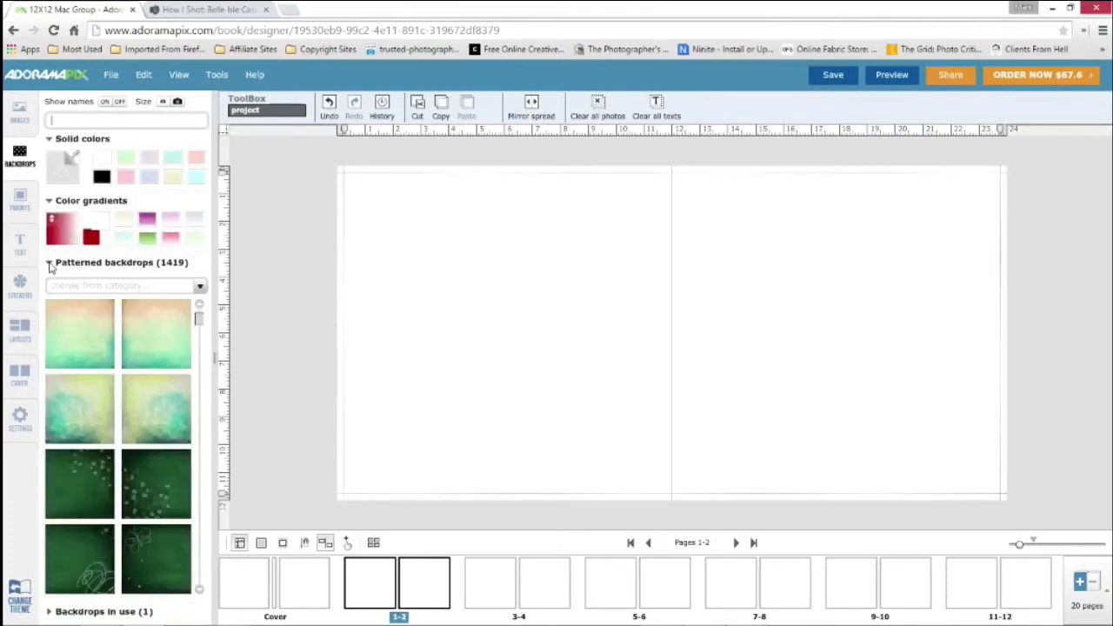
click(50, 263)
click(49, 287)
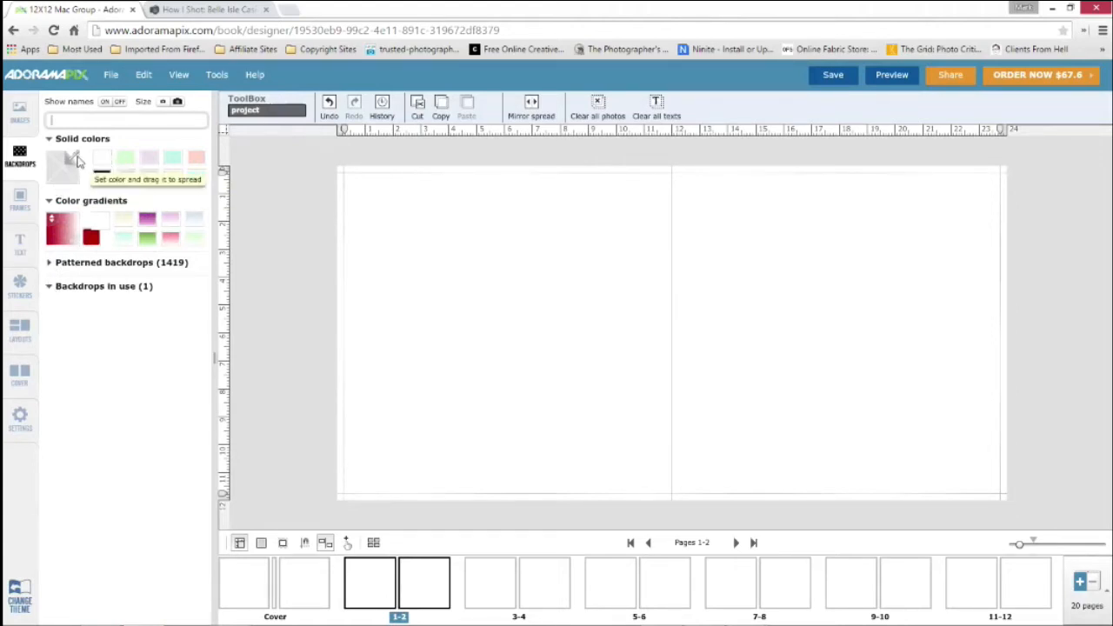
Apply the solid black backdrop to both pages of spread 1-2 and copy it to all pages of the book
click(76, 160)
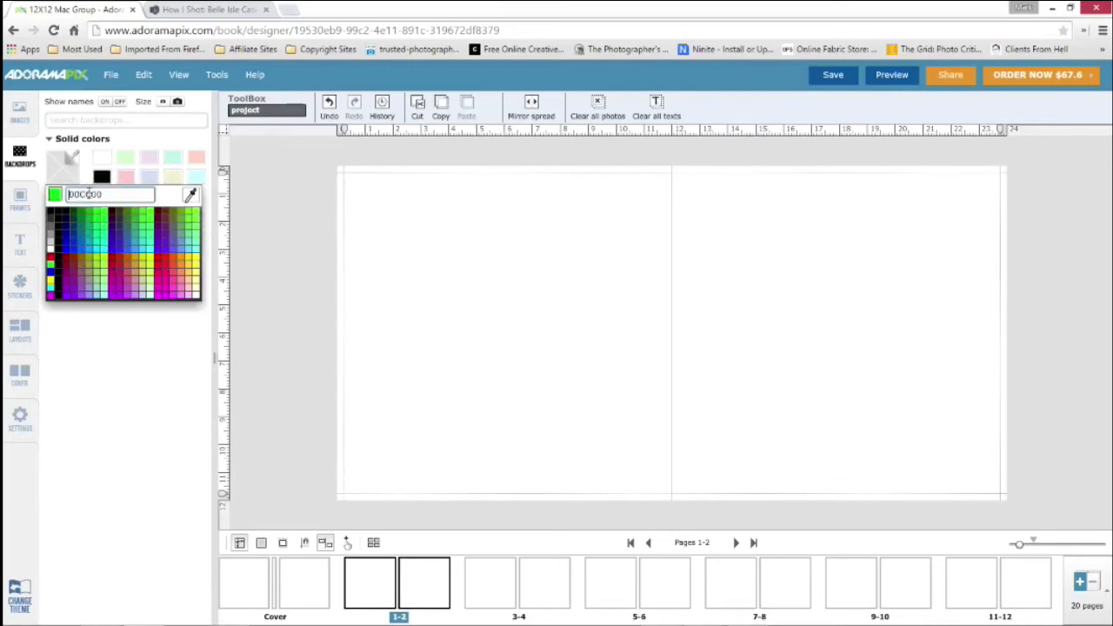
click(104, 336)
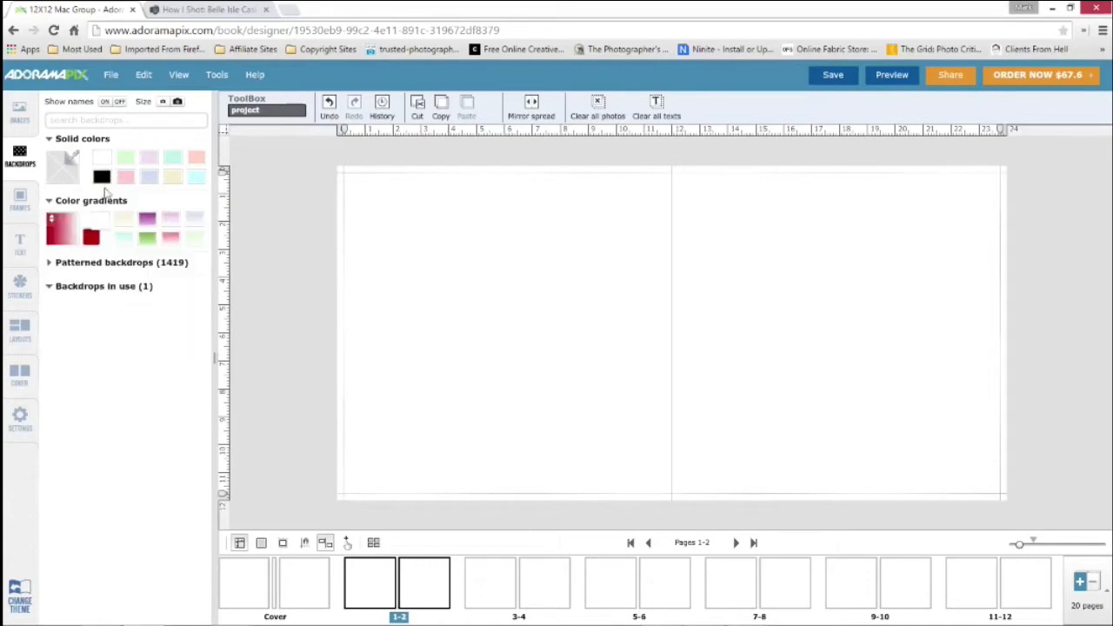
drag(104, 178, 542, 272)
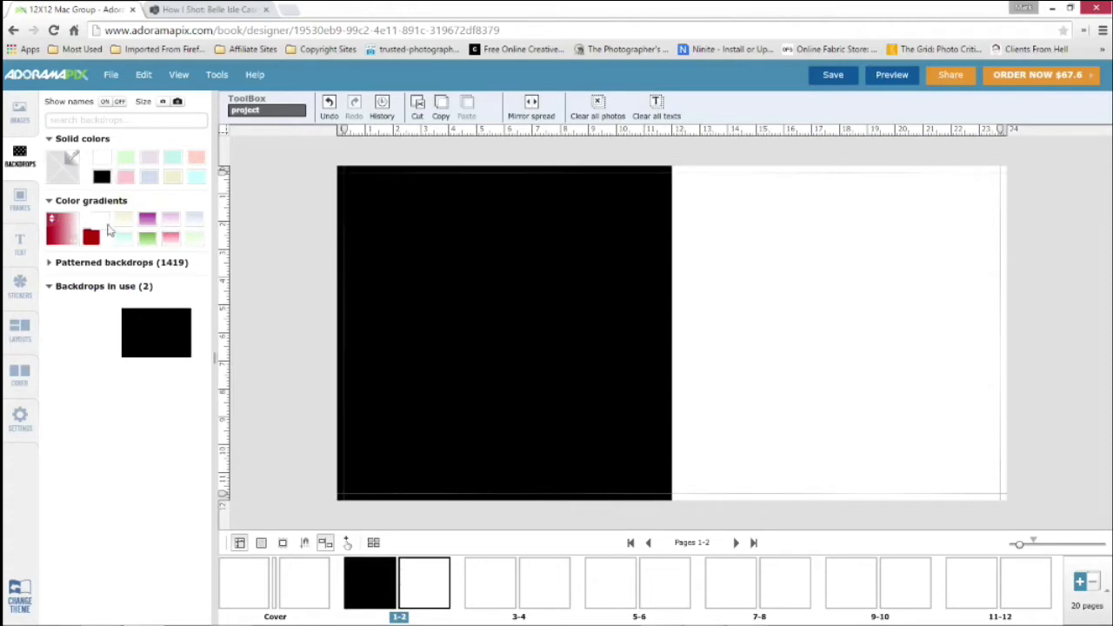
drag(102, 178, 706, 271)
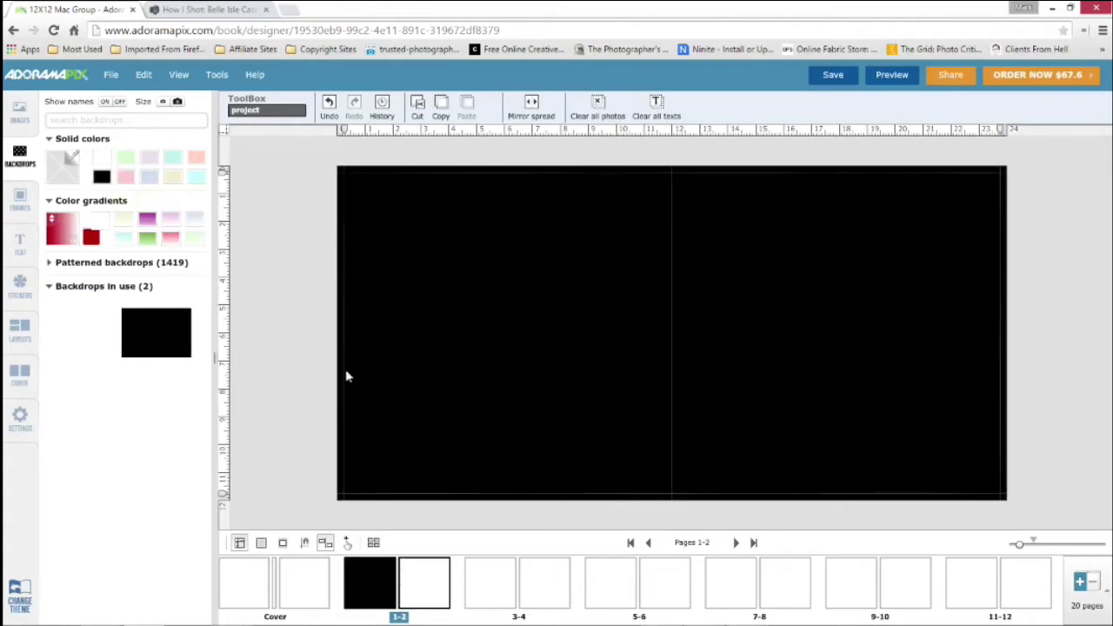
click(478, 269)
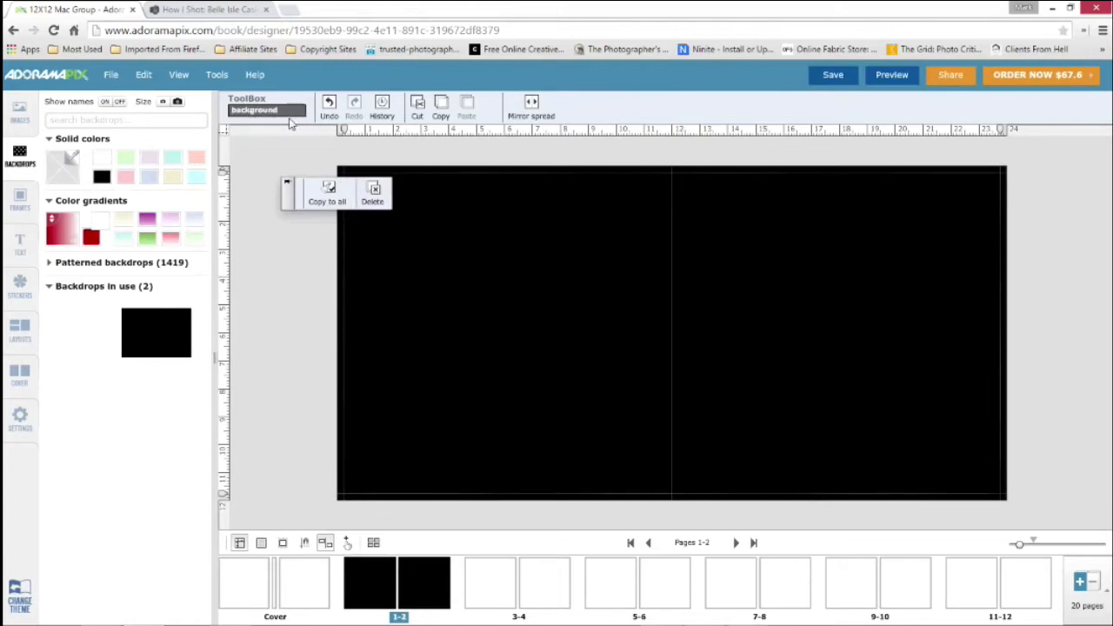
click(327, 197)
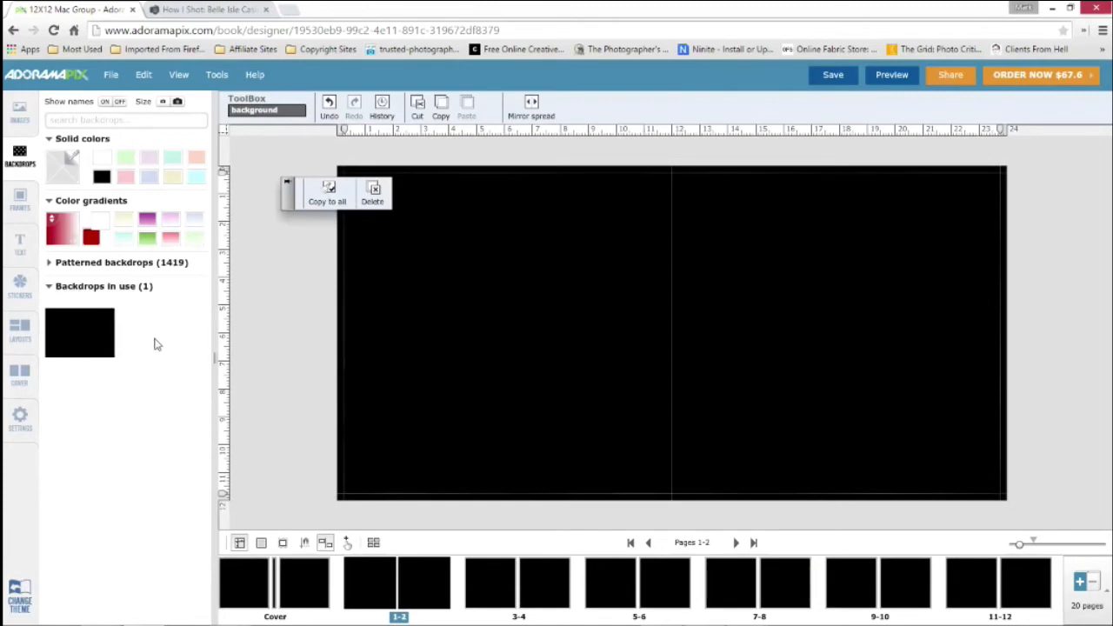
Try the purple gradient backdrop on page 1 and put the black backdrop back in its place
drag(148, 220, 527, 275)
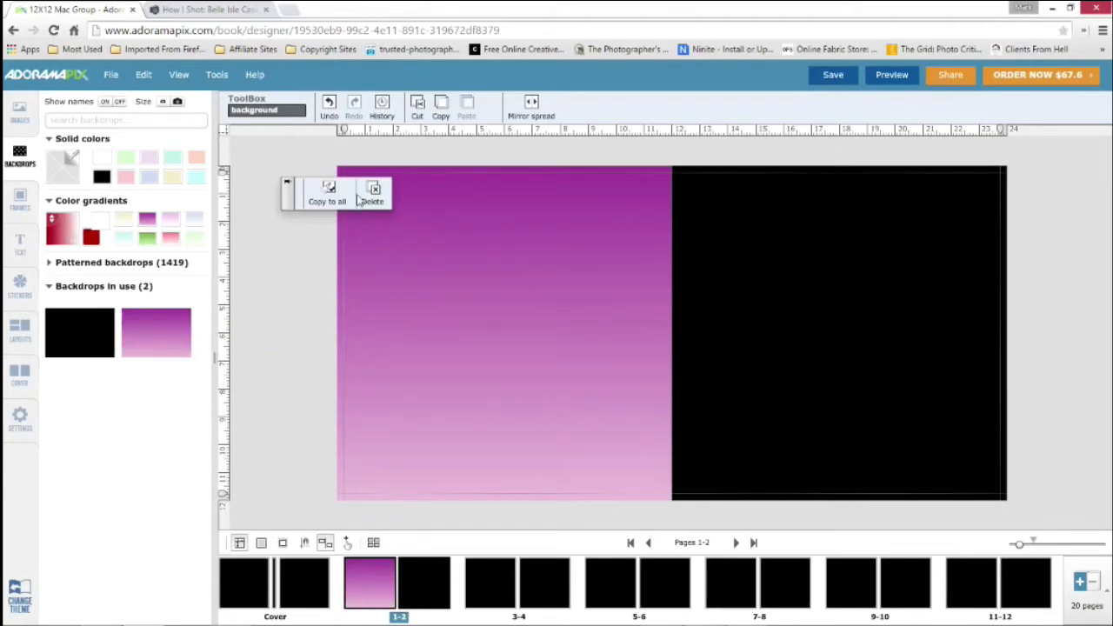
click(315, 241)
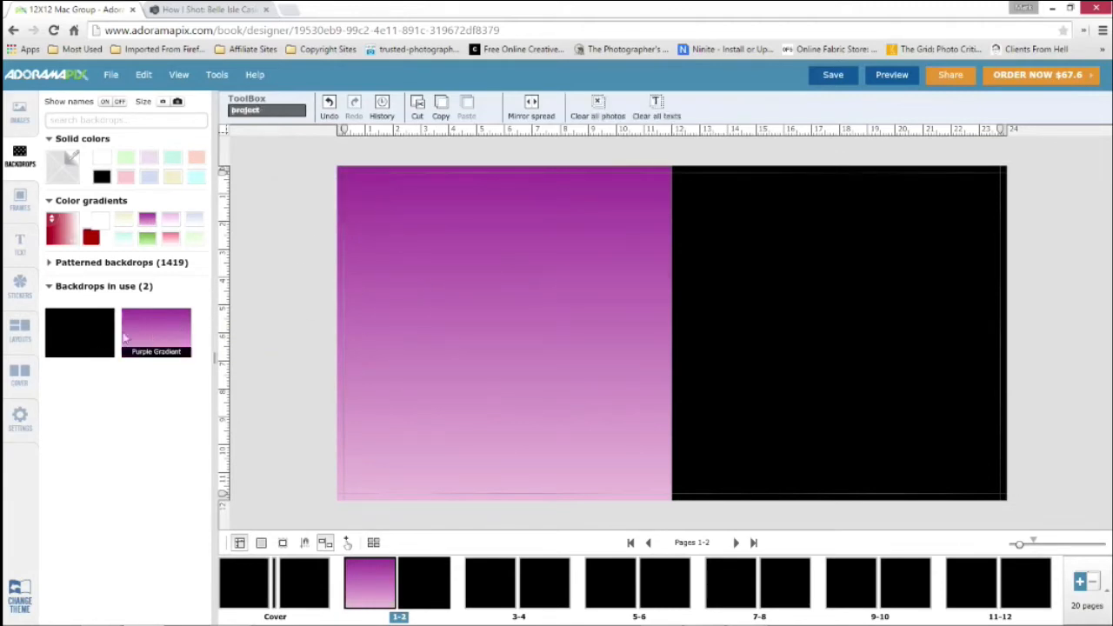
drag(87, 336, 470, 278)
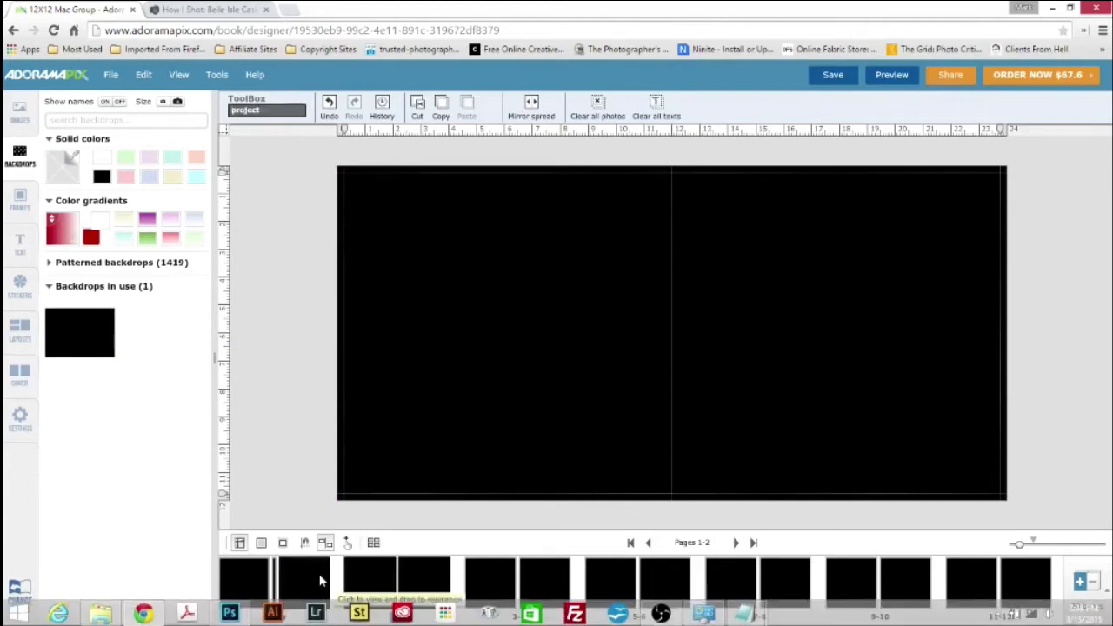
Open the book's cover spread and examine the available frame cutouts
click(320, 581)
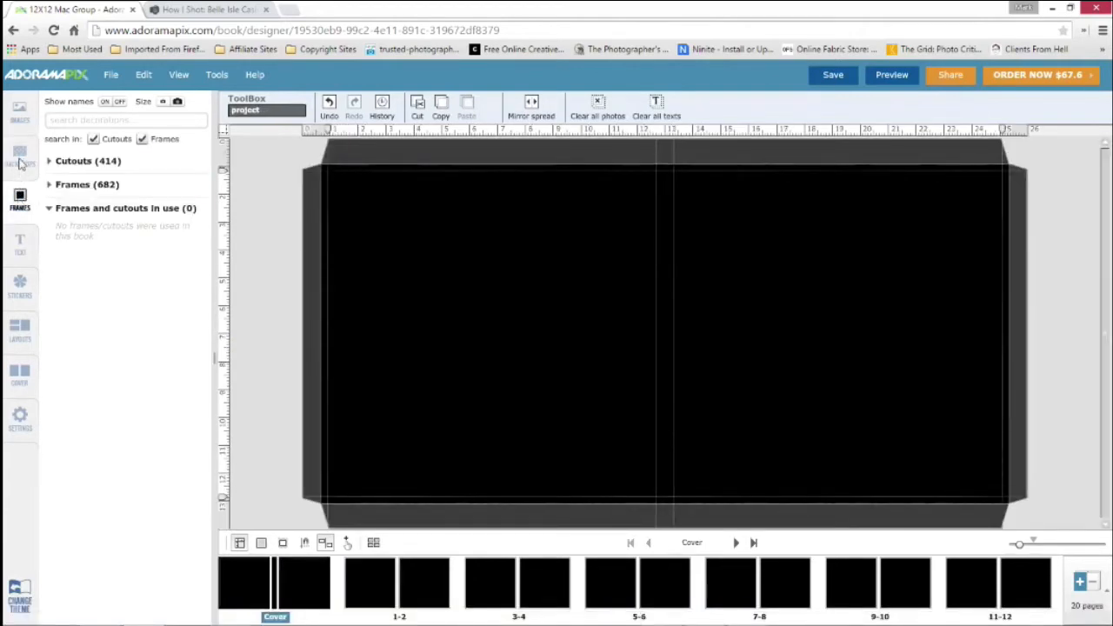
click(20, 158)
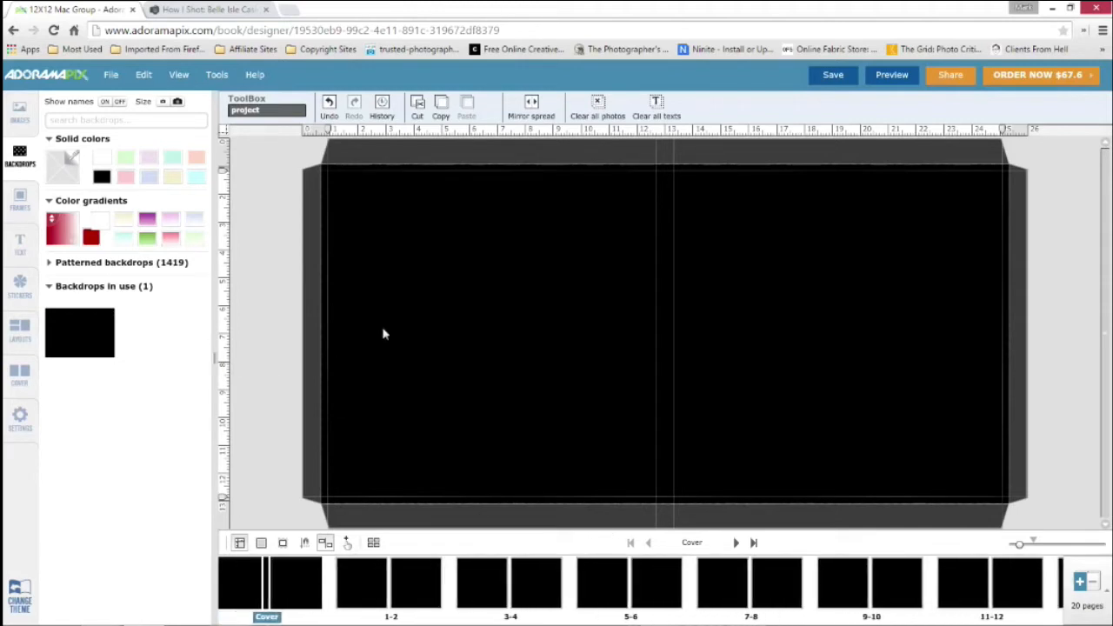
click(12, 207)
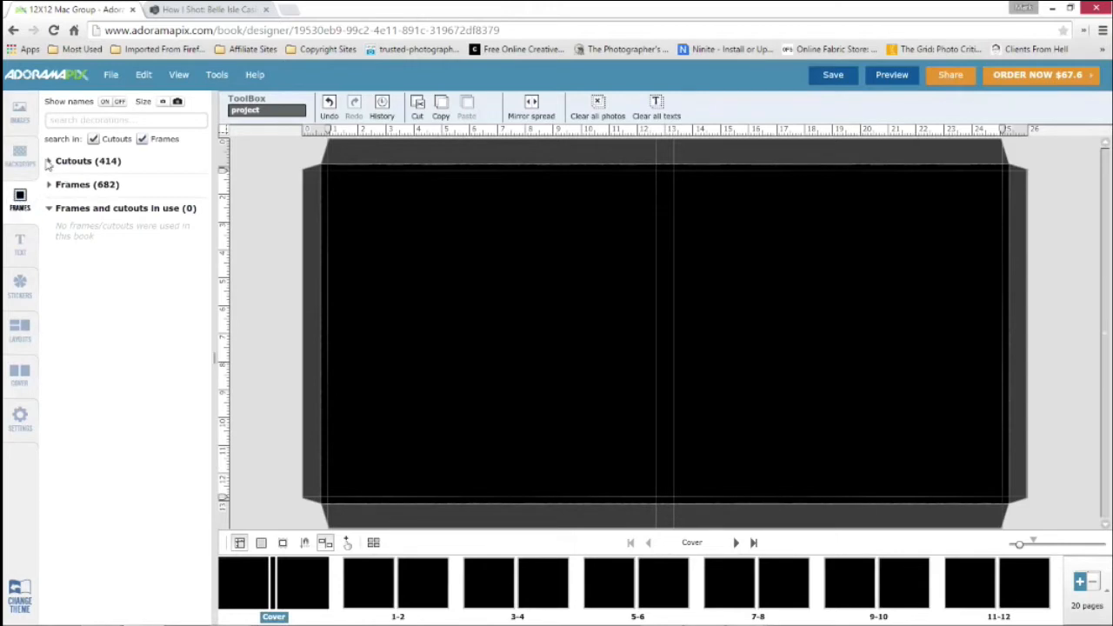
click(50, 163)
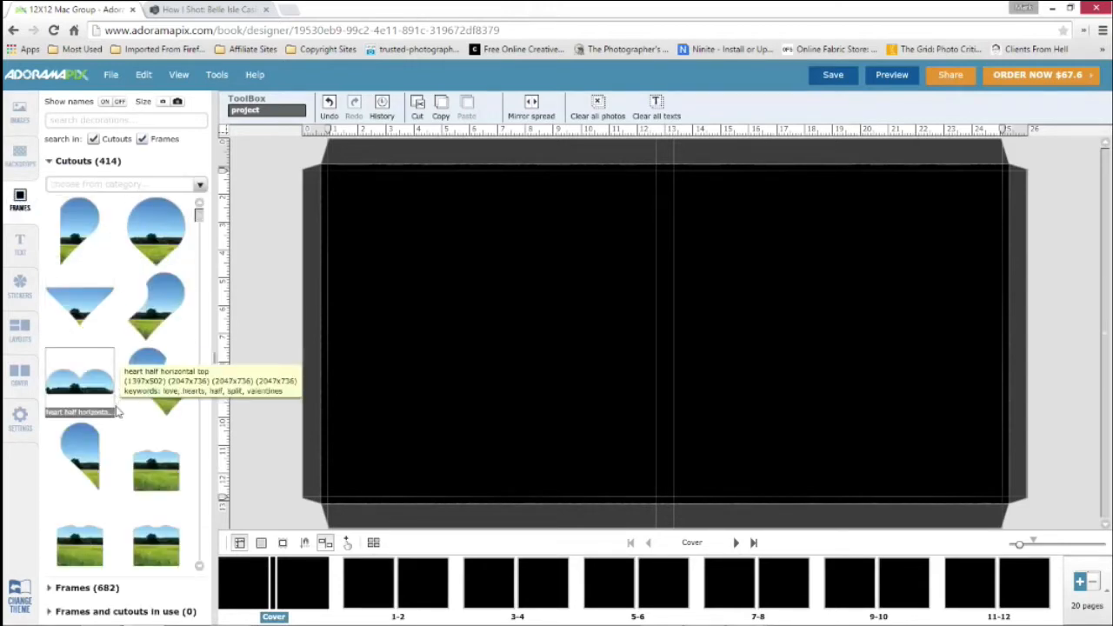
Place the first portrait photo, the man with the striped tie, on the front cover and enlarge it to about 6.3 inches wide
click(19, 114)
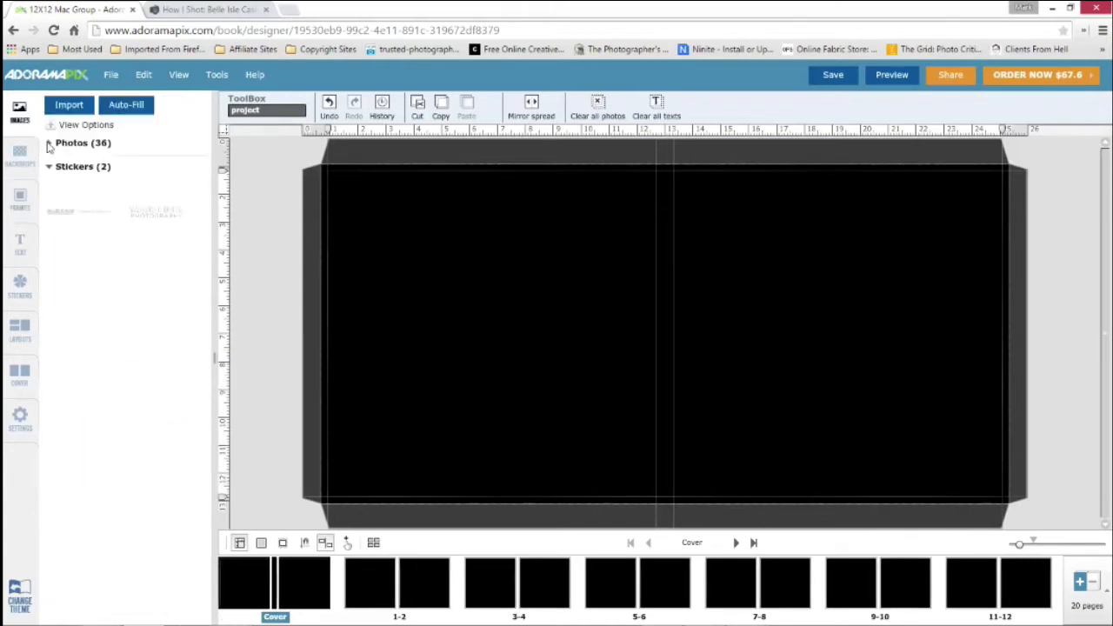
click(50, 145)
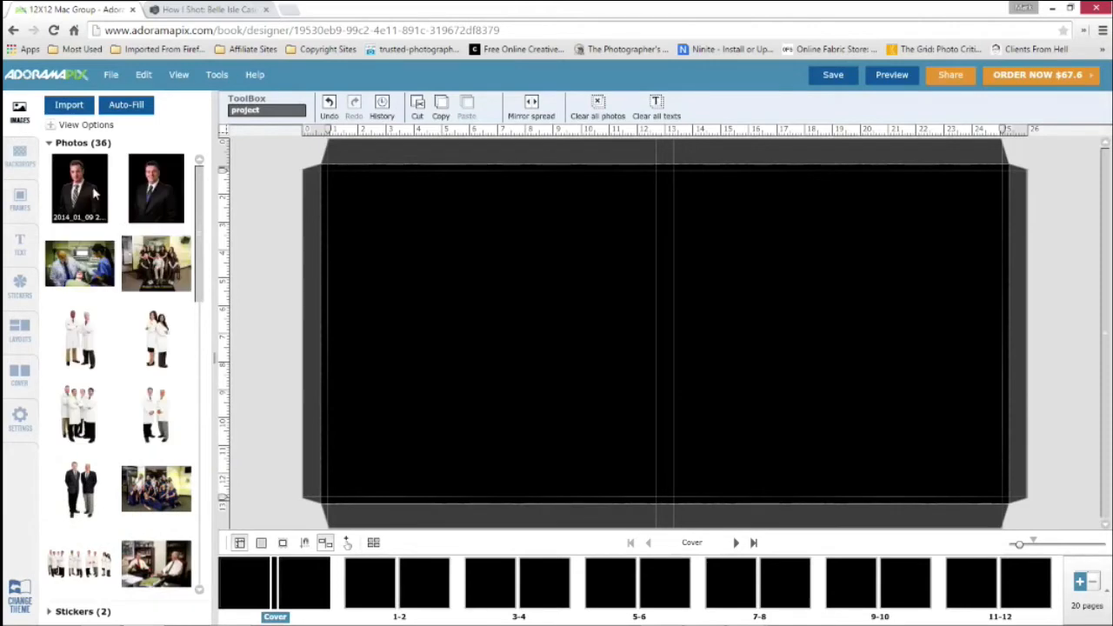
drag(85, 191, 841, 331)
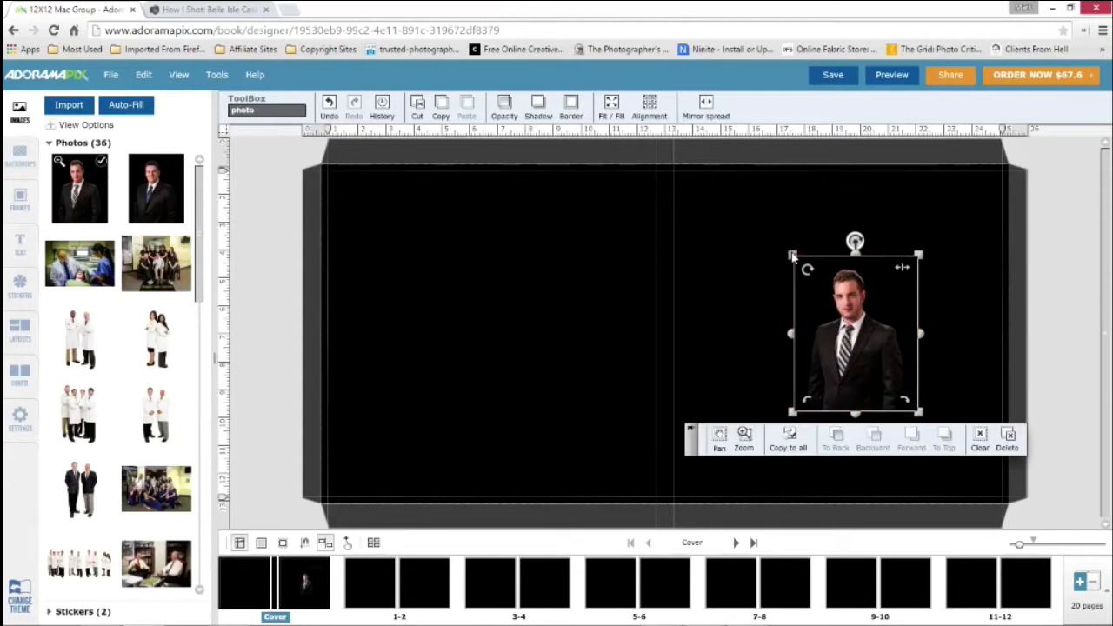
drag(790, 256, 733, 272)
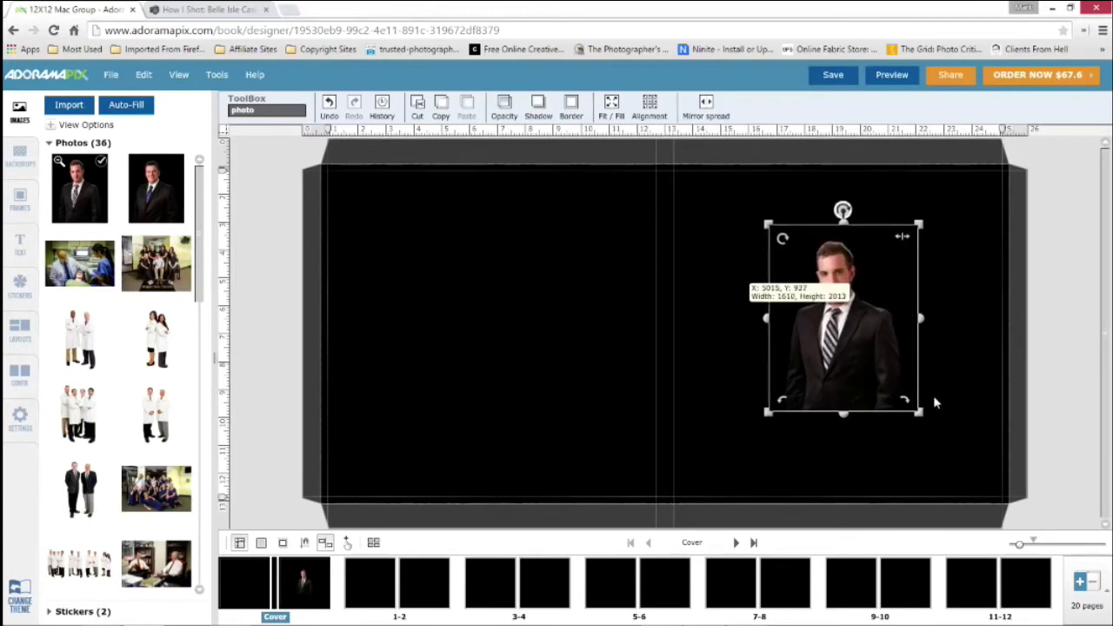
drag(920, 412, 946, 444)
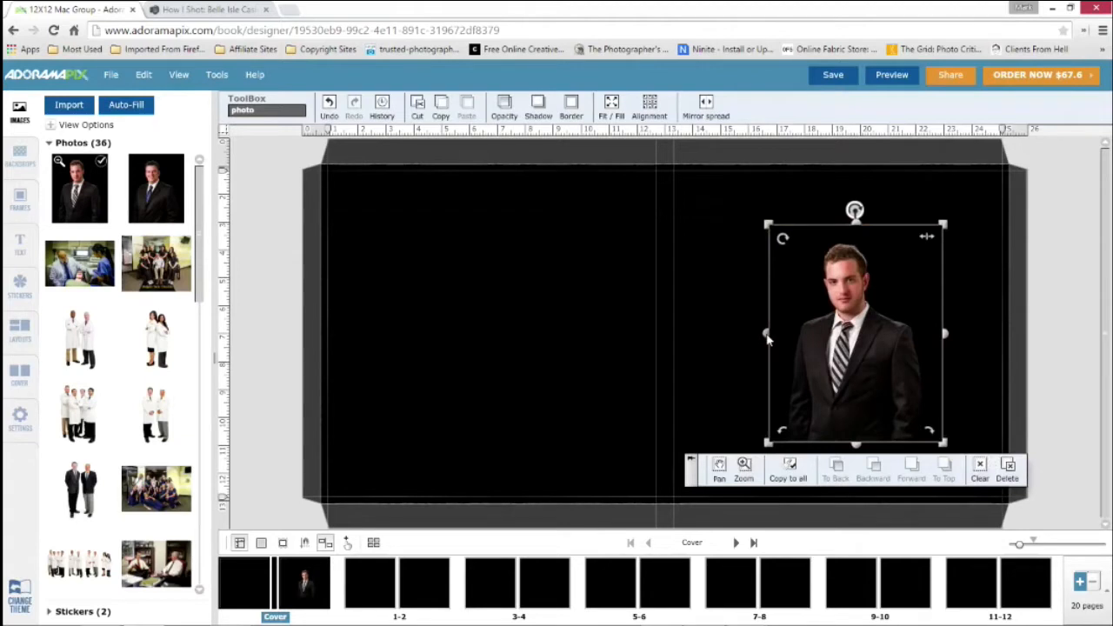
Widen the cover portrait's frame to about 9.3 inches and pan the image down to bring the man's whole head into the frame
drag(767, 340, 683, 345)
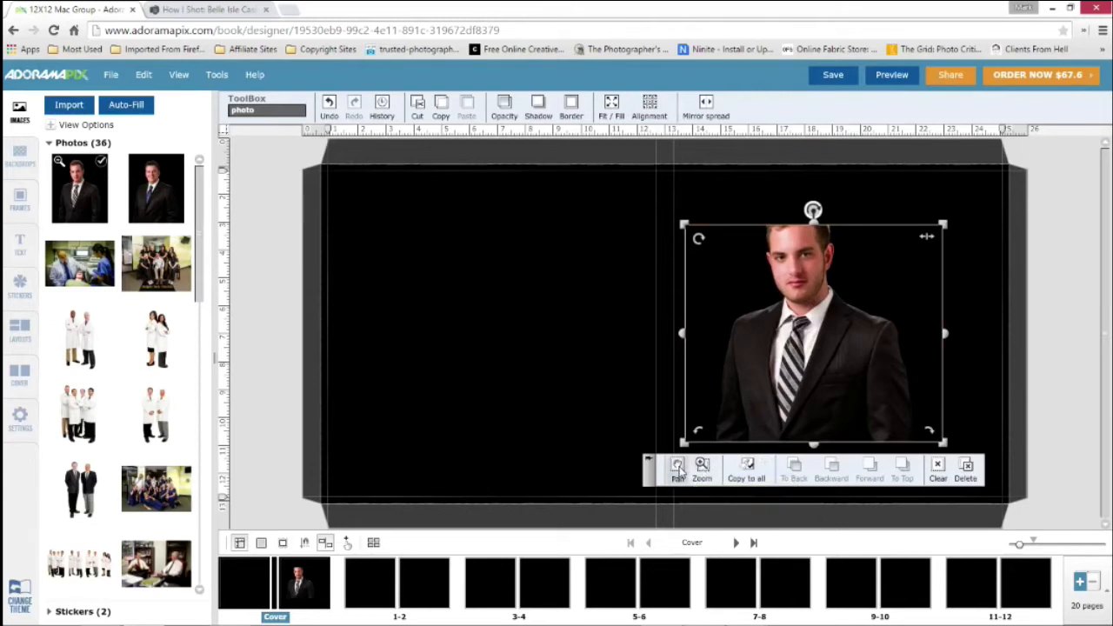
click(679, 472)
drag(859, 294, 848, 319)
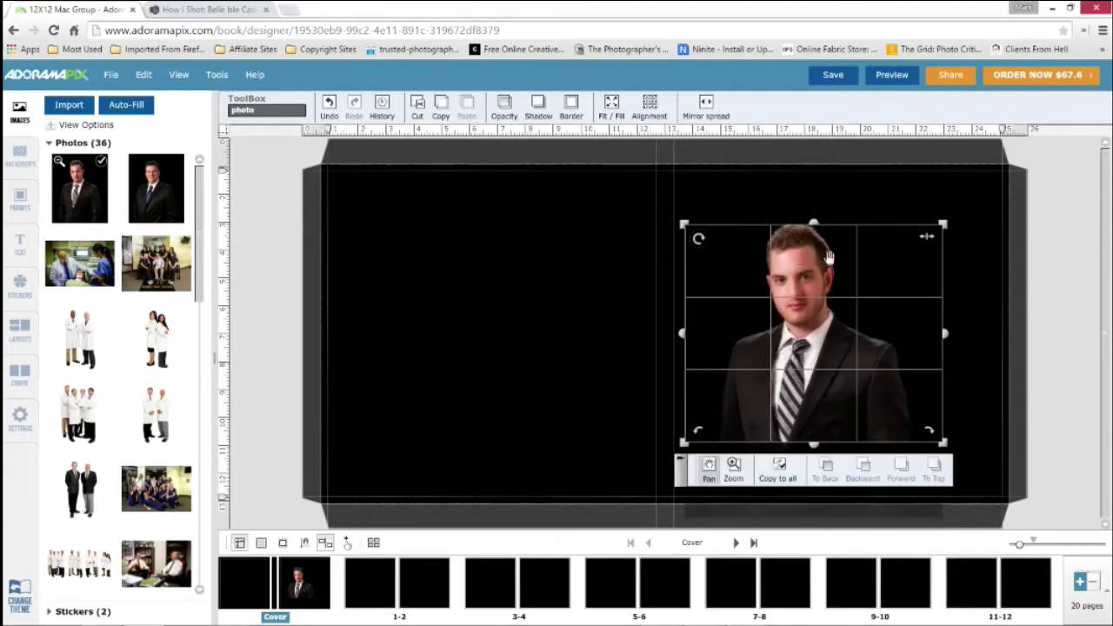
click(857, 191)
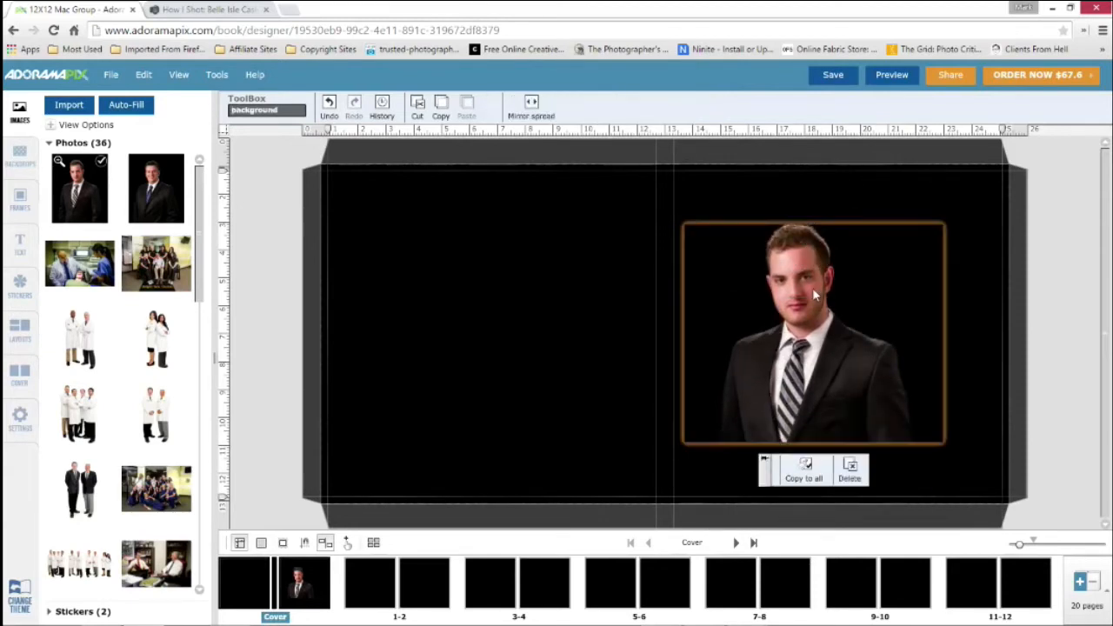
click(814, 295)
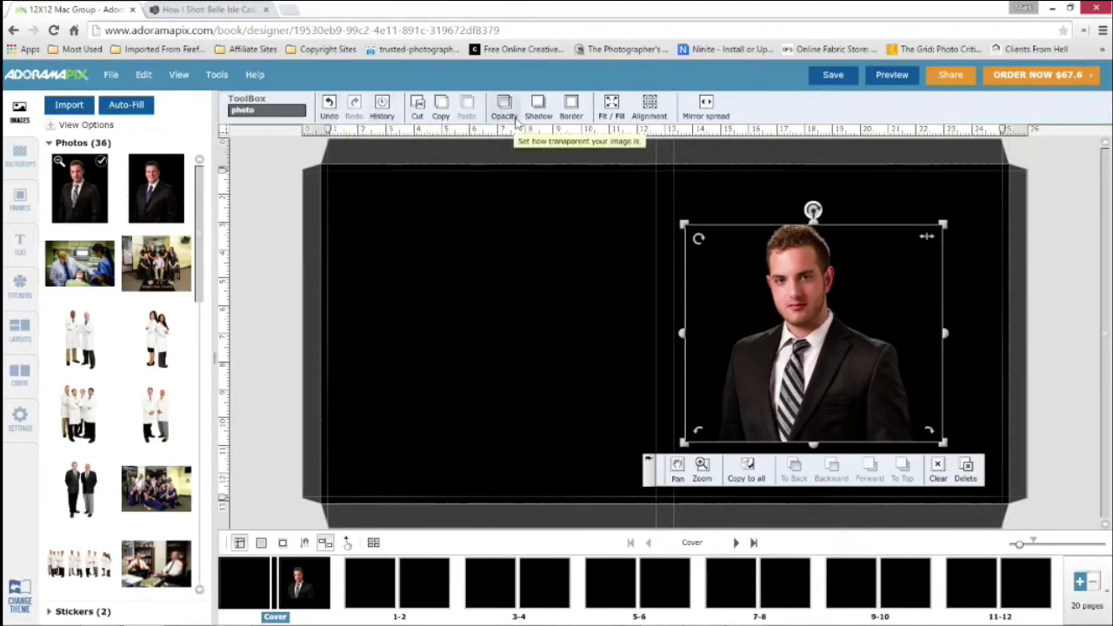
Fit the portrait to the front cover page and move the floating photo tools off the picture
click(612, 106)
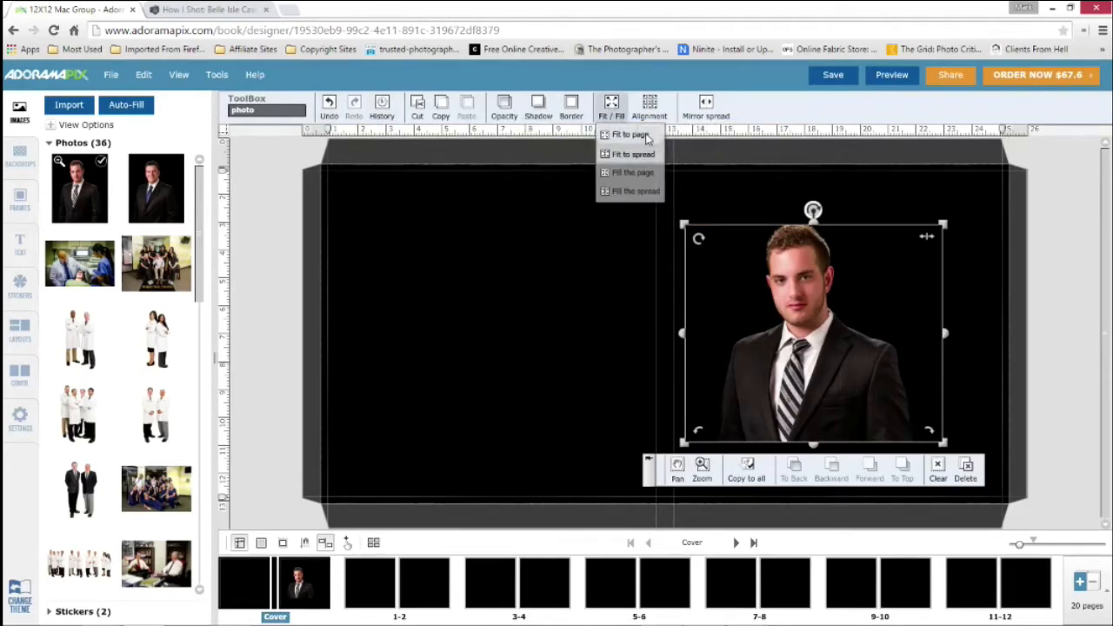
click(629, 135)
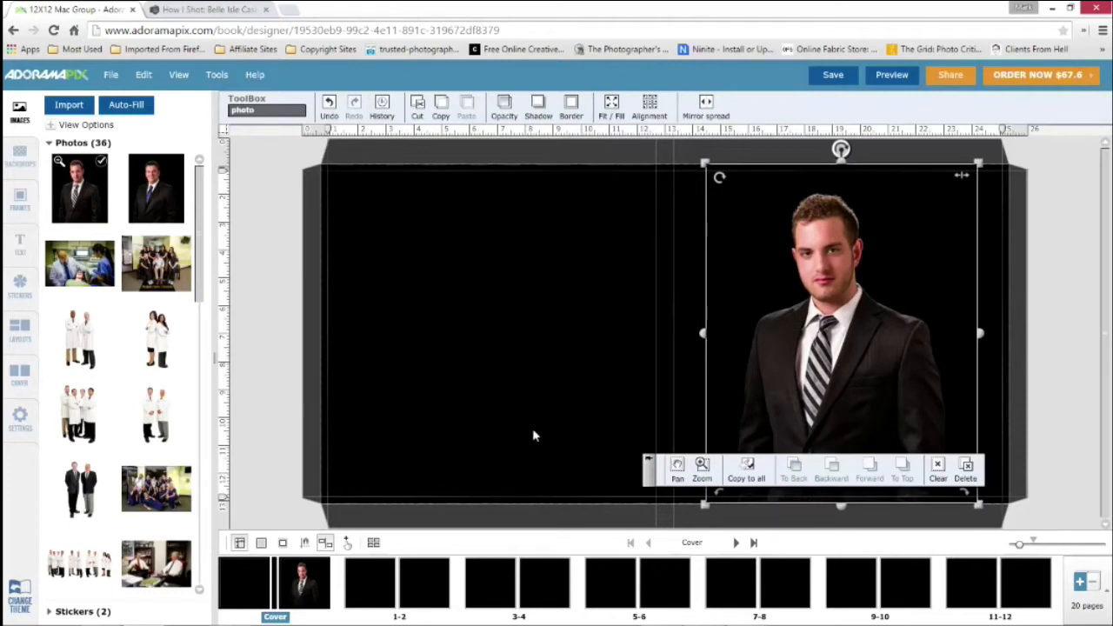
drag(653, 472, 308, 442)
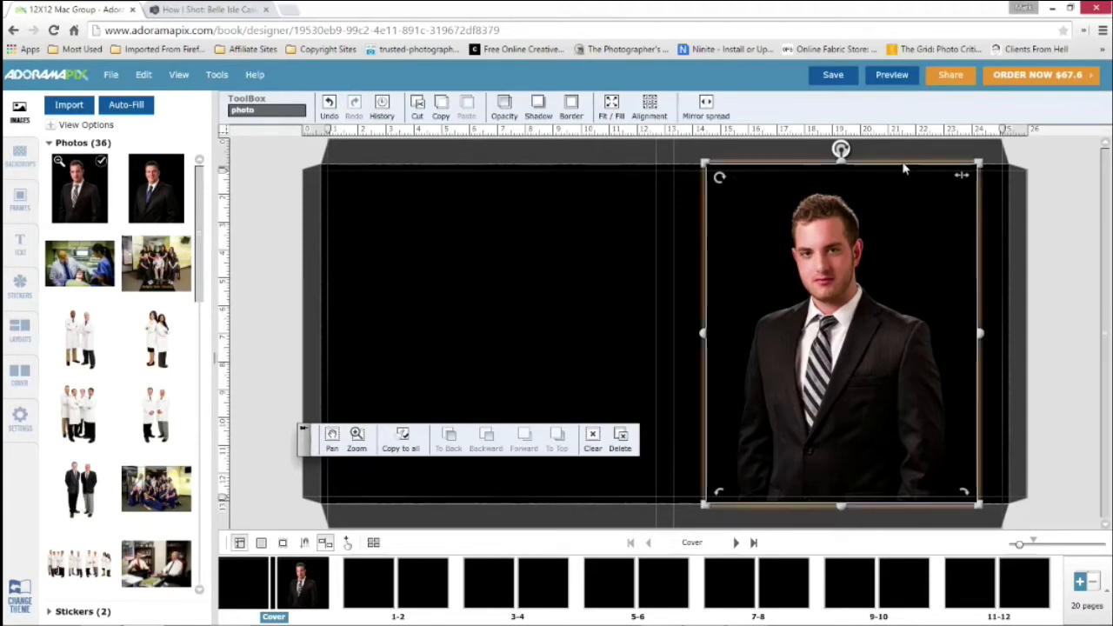
mouse_move(978, 162)
mouse_down()
mouse_move(1004, 150)
mouse_move(985, 166)
mouse_up()
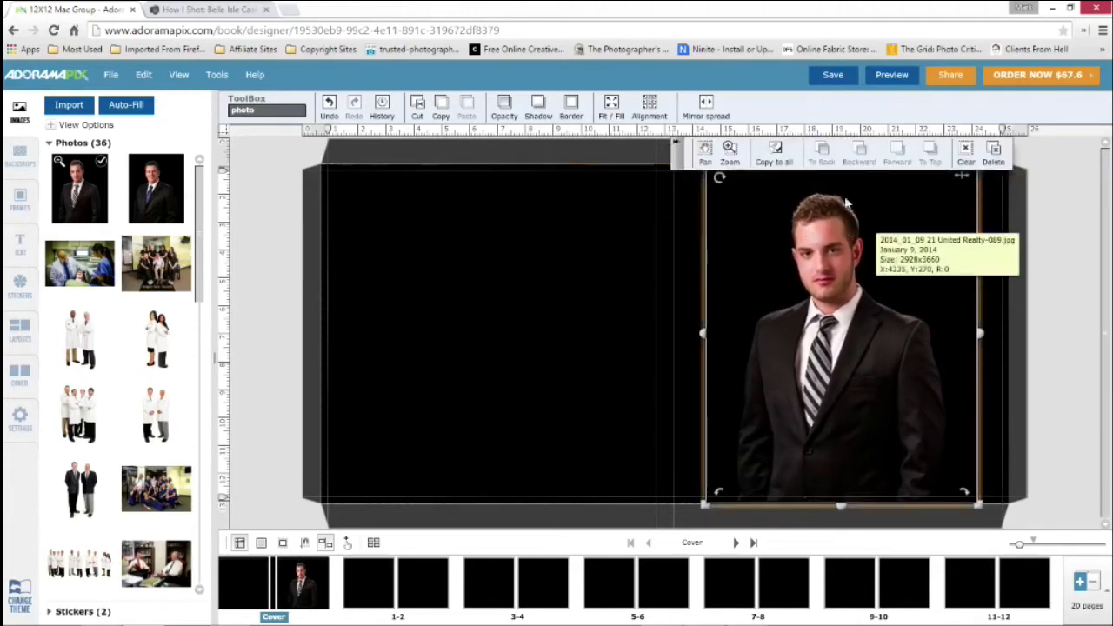
Try filling the entire cover spread with the portrait, and decline the frame change offered for its low resolution
click(612, 109)
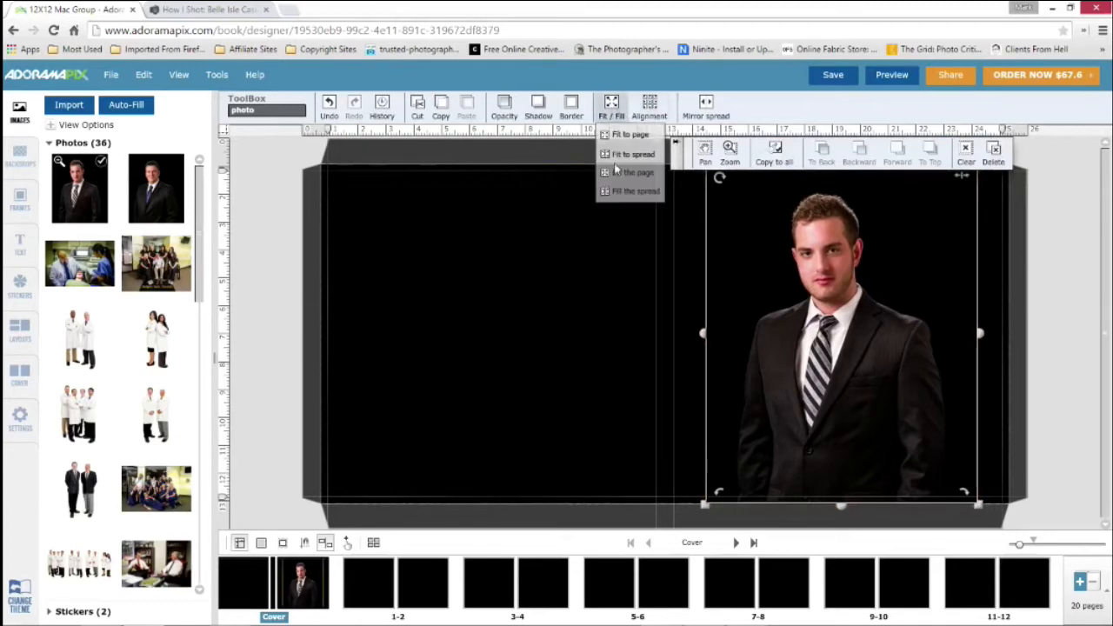
click(632, 191)
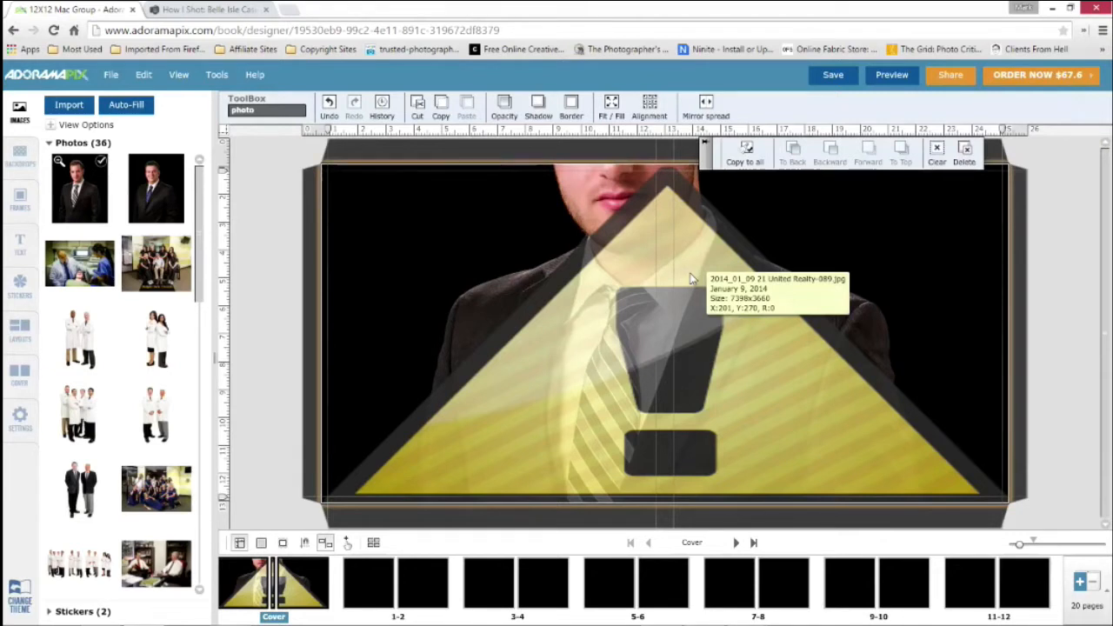
click(613, 108)
right_click(613, 108)
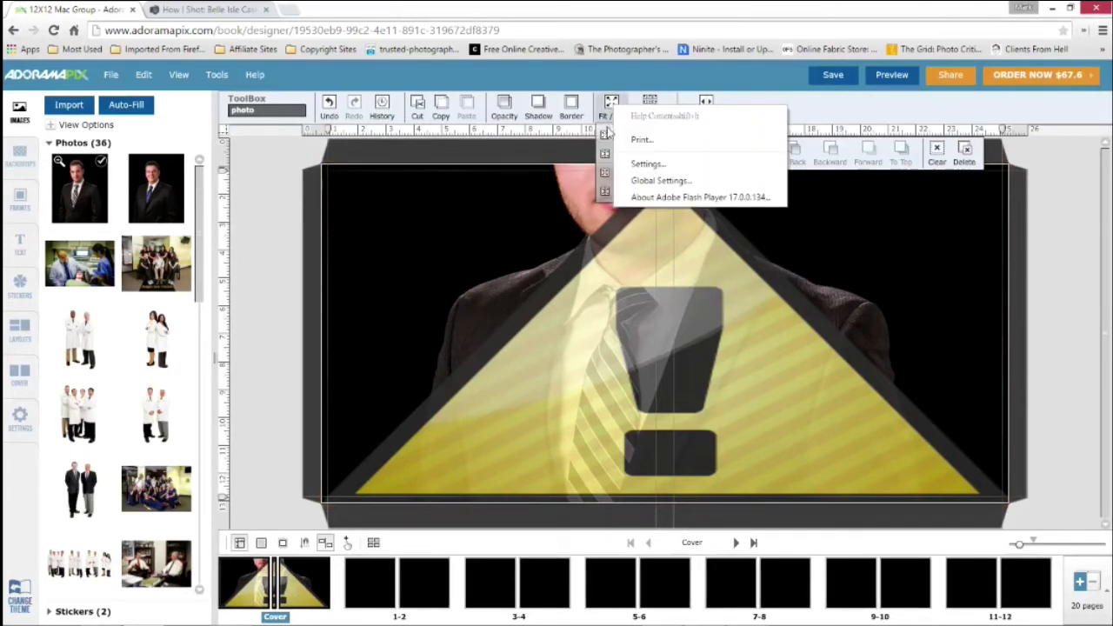
click(271, 175)
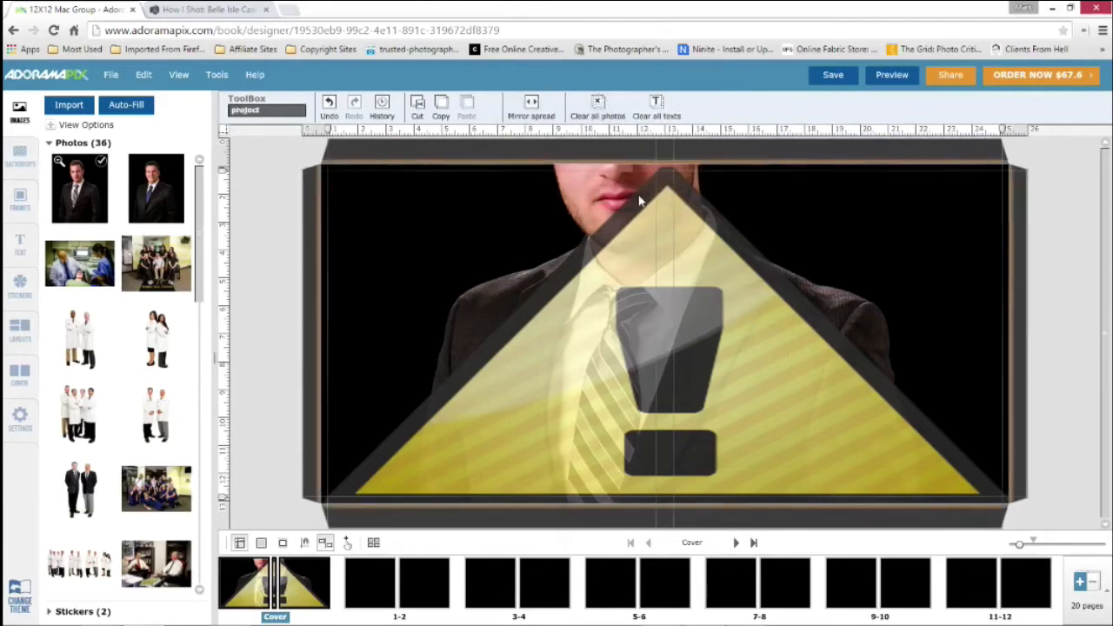
click(641, 200)
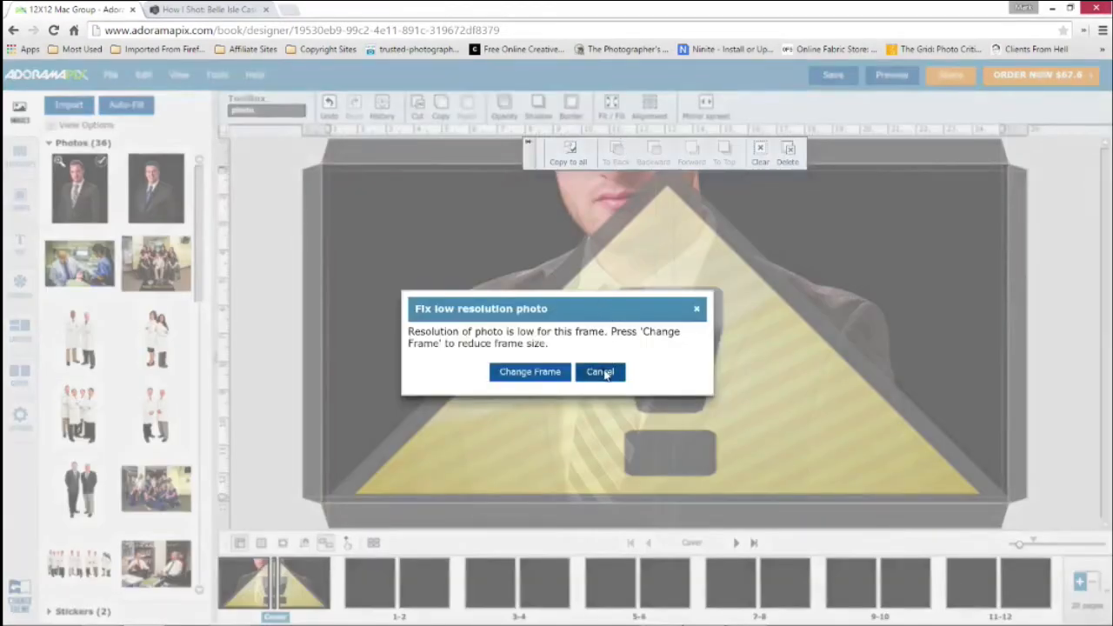
click(590, 372)
Fit the portrait to the cover spread and move it over onto the front cover
click(615, 105)
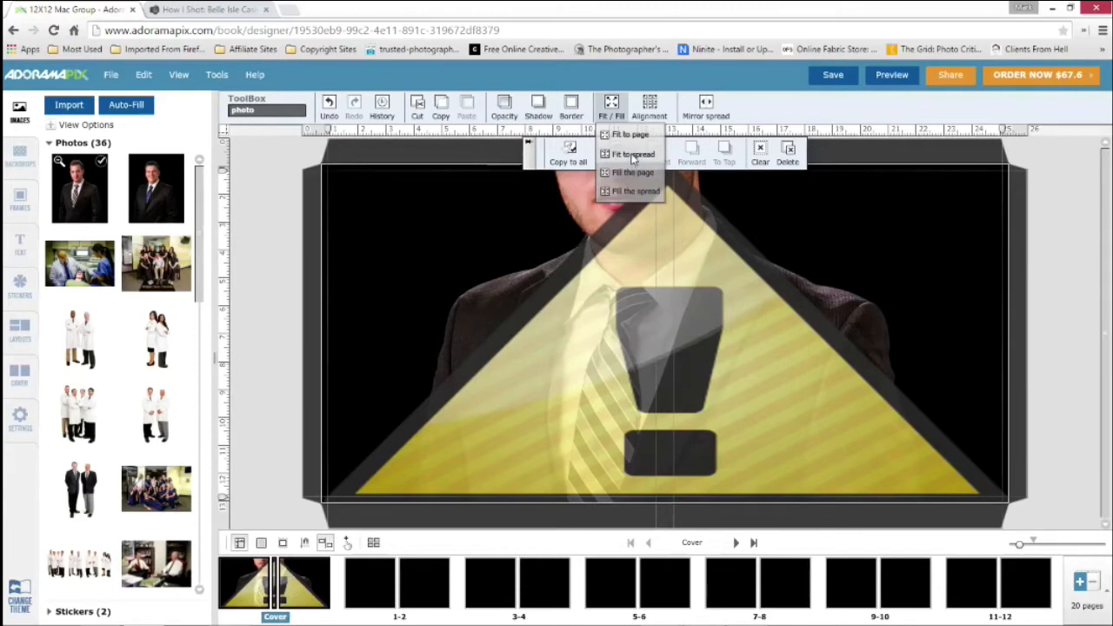
click(634, 157)
drag(643, 312, 843, 315)
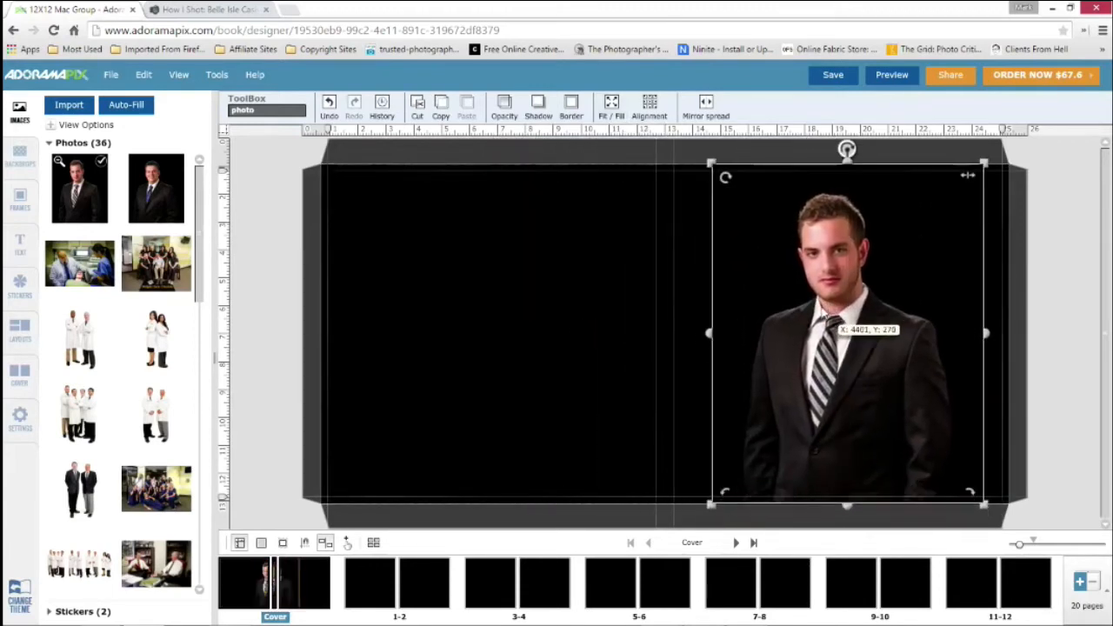
drag(738, 321, 738, 321)
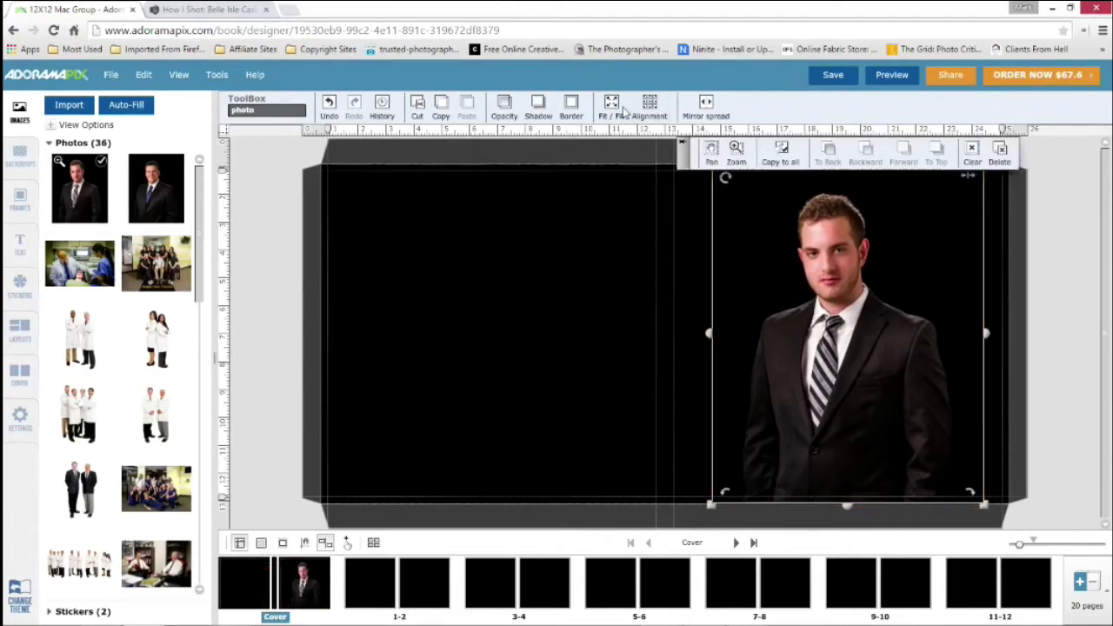
Fit the portrait to the front cover page again and deselect it
click(612, 106)
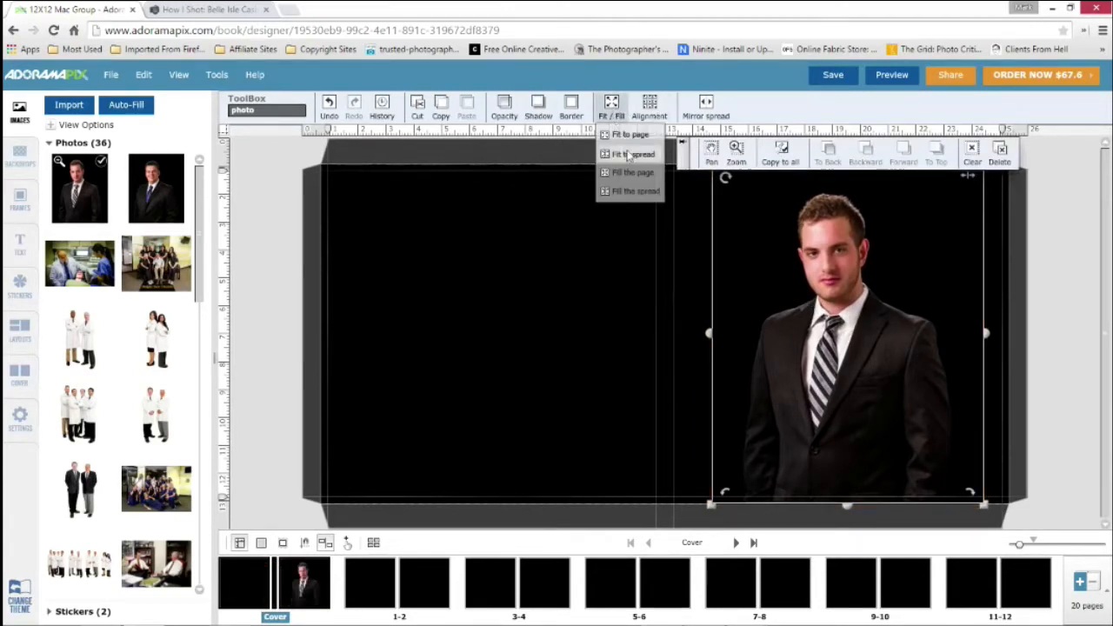
click(632, 137)
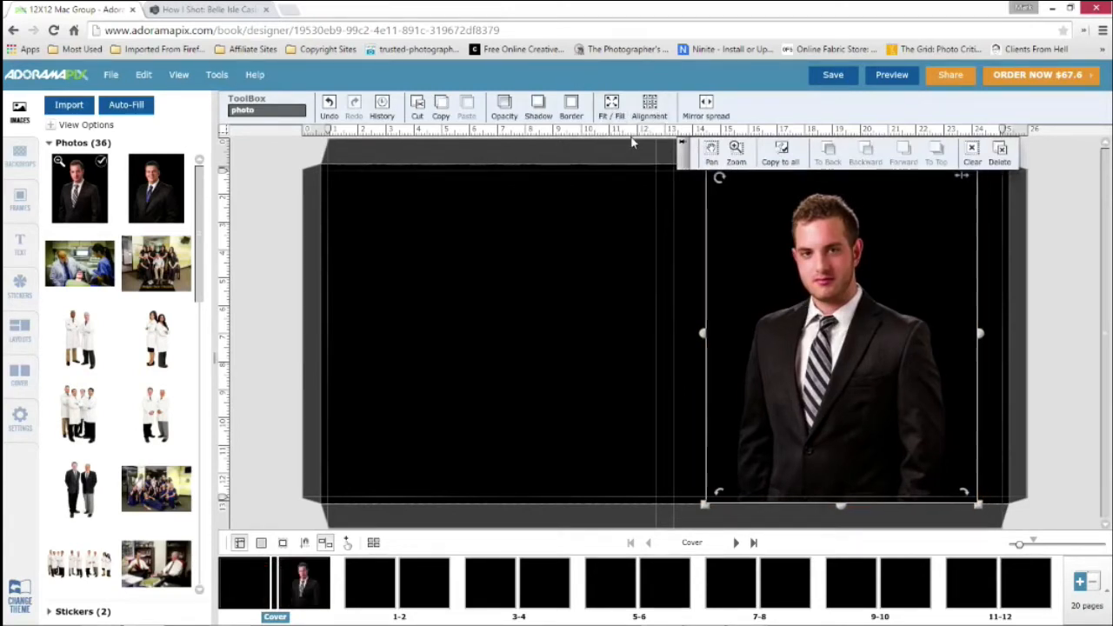
click(629, 243)
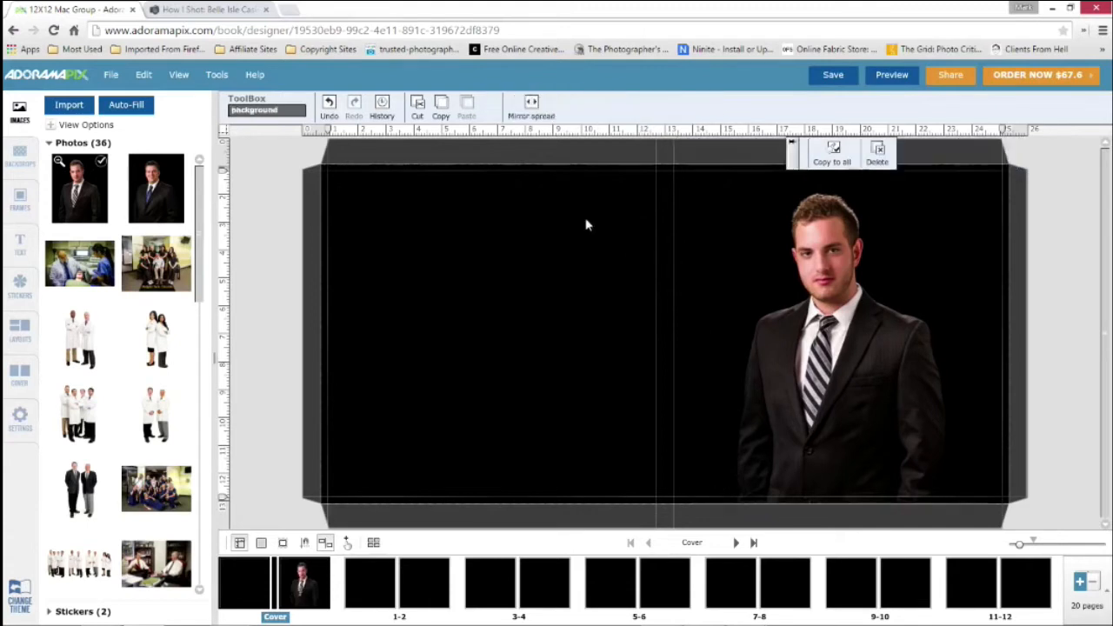
Show the position and size properties of the portrait on the front cover
click(859, 339)
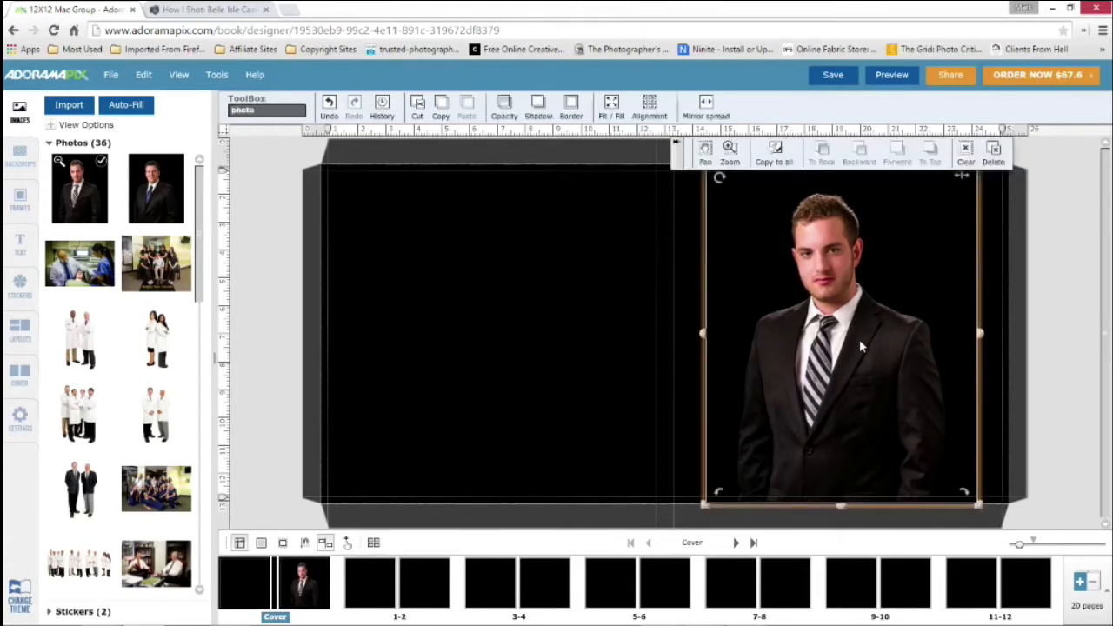
click(218, 77)
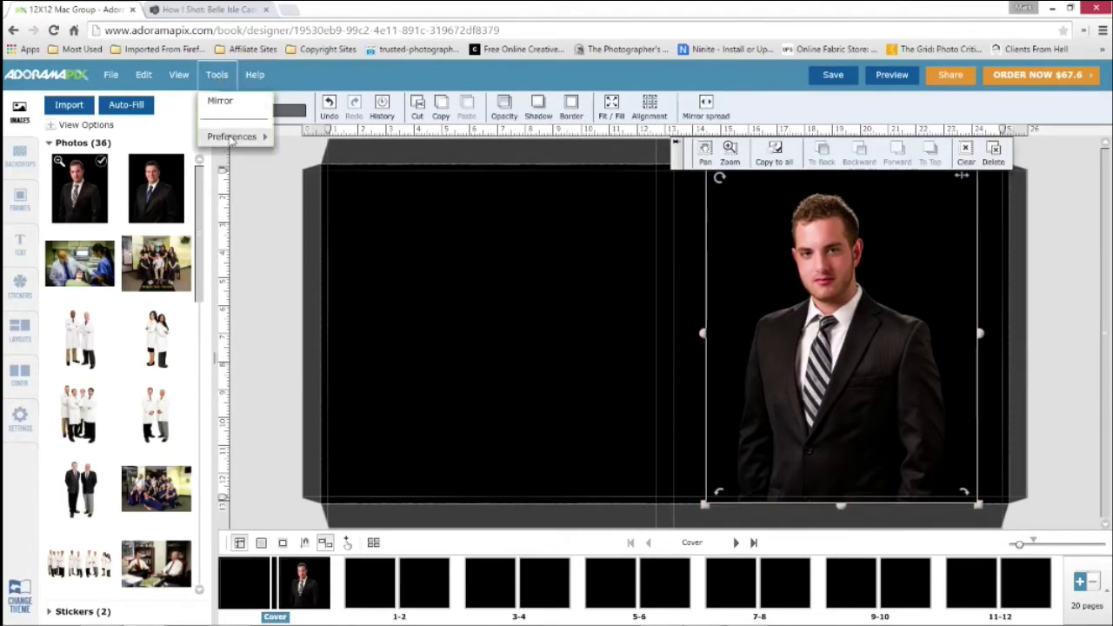
mouse_move(232, 139)
click(181, 75)
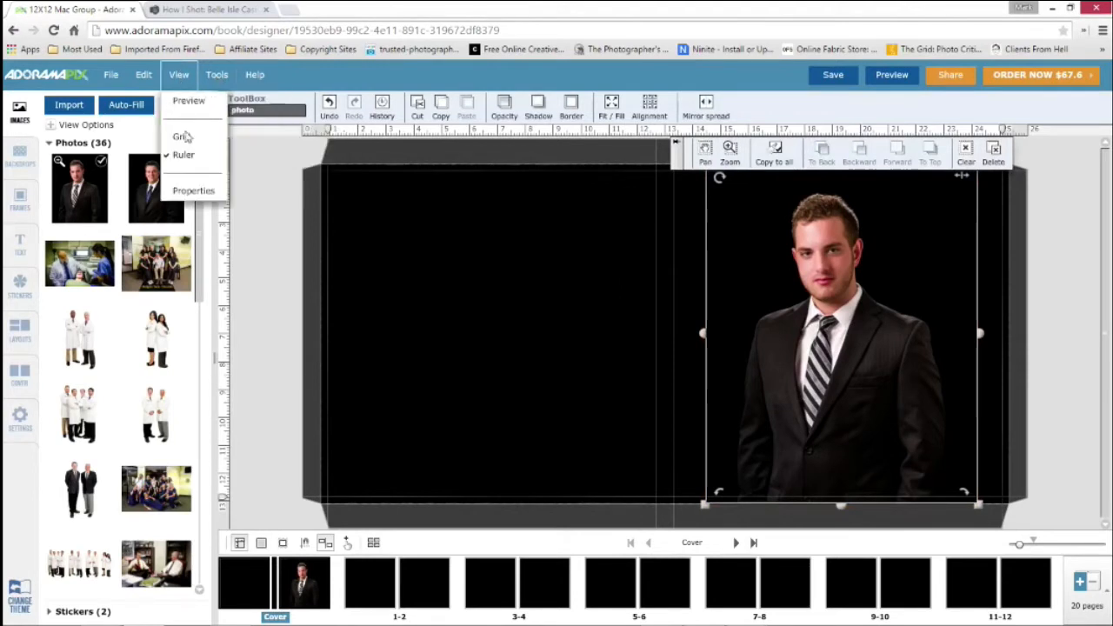
click(193, 191)
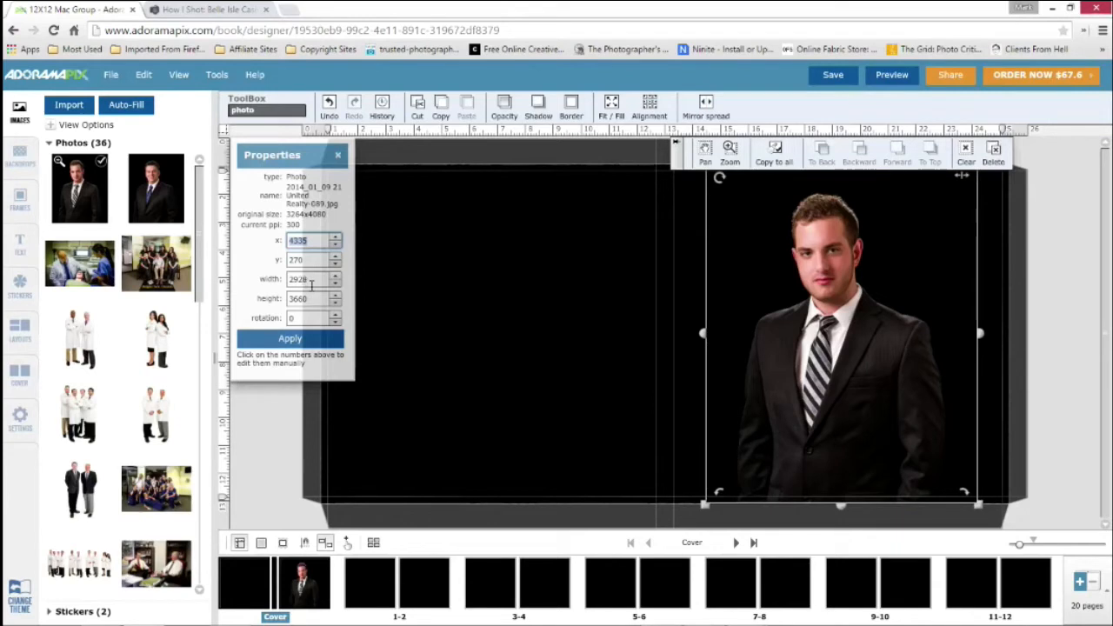
Set the portrait's width to 2000 and its height to 1500 in its properties
click(311, 282)
text(2000)
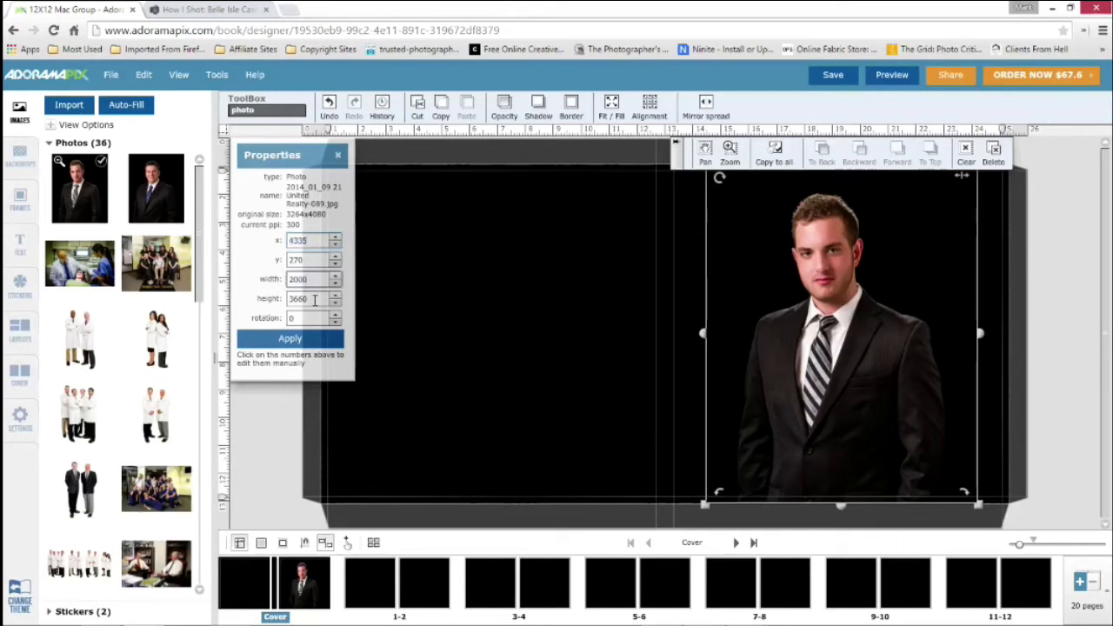
click(293, 298)
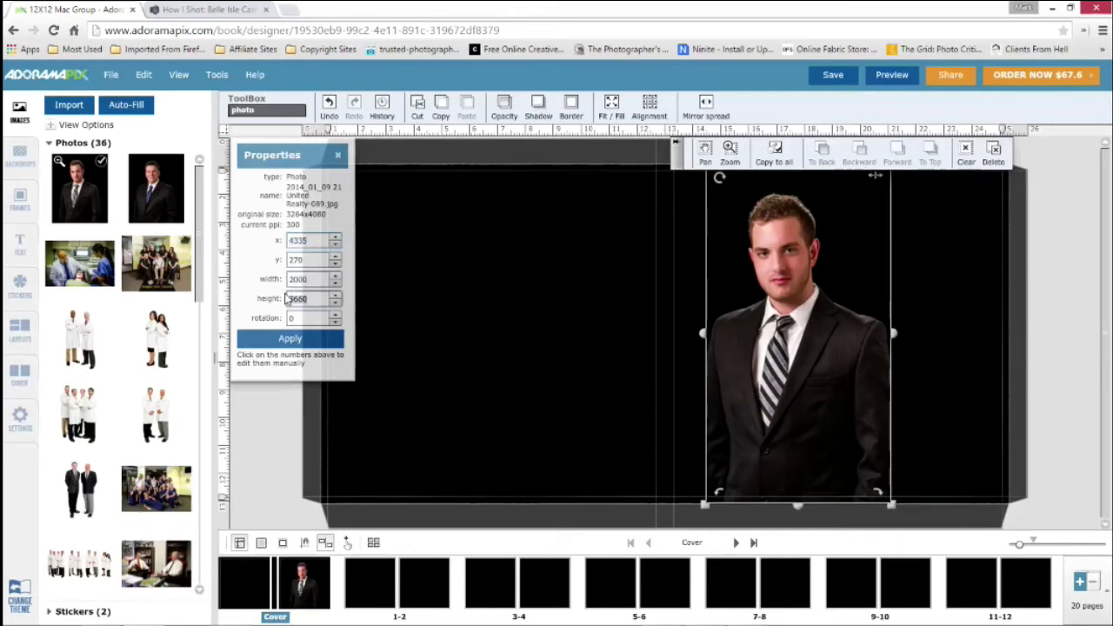
text(2)
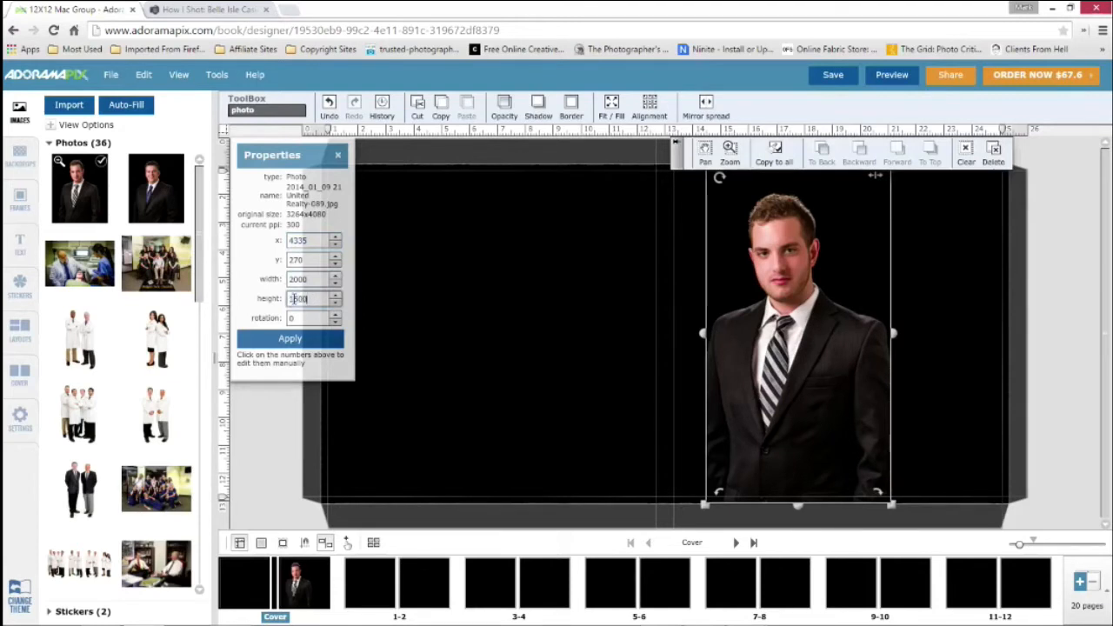
text(500)
click(300, 339)
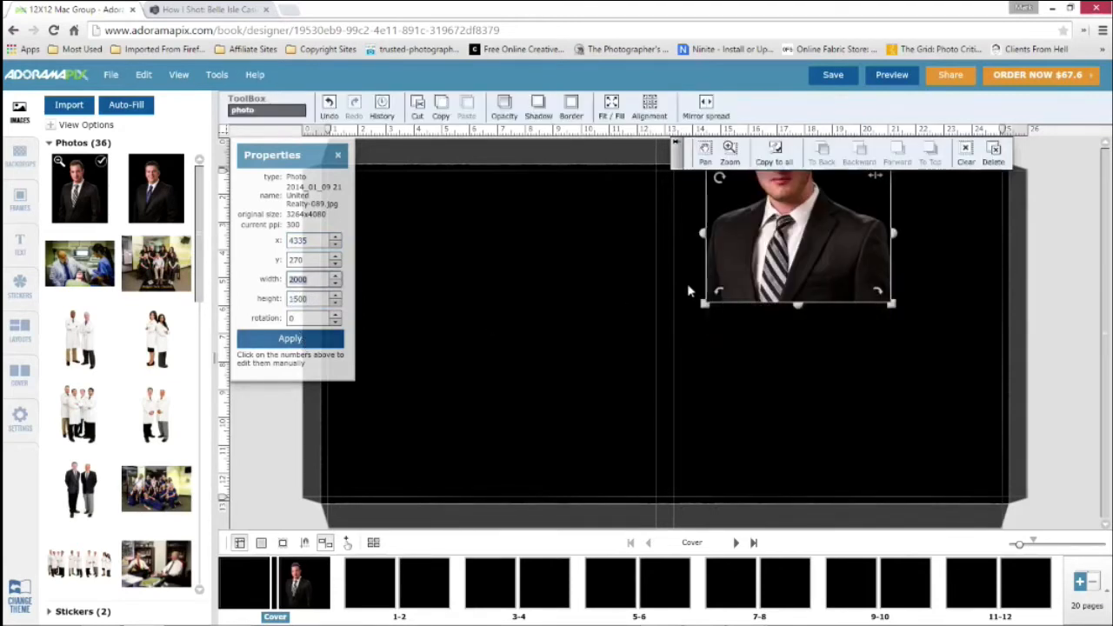
Move the resized portrait to about x 4500, y 905 and zoom the image out two increments inside its frame
drag(735, 284, 749, 343)
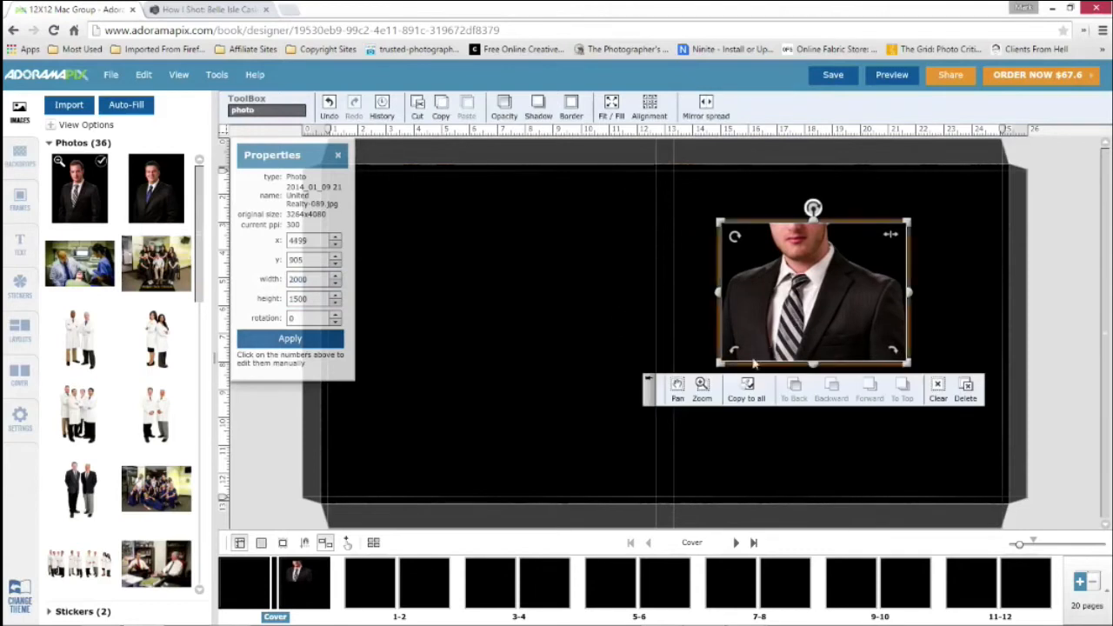
click(702, 388)
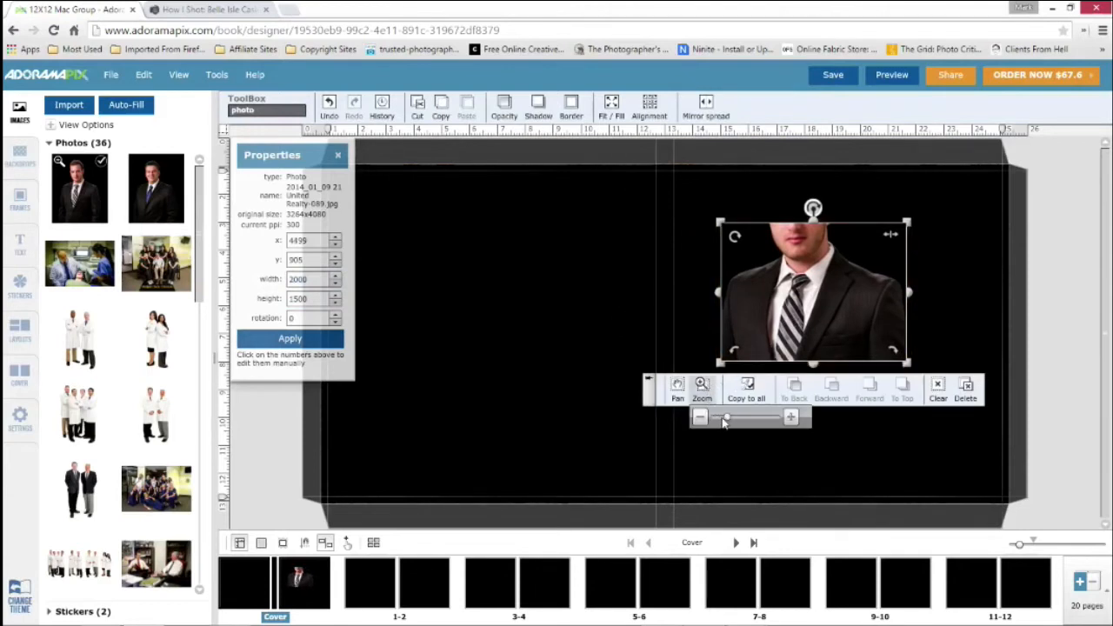
click(701, 418)
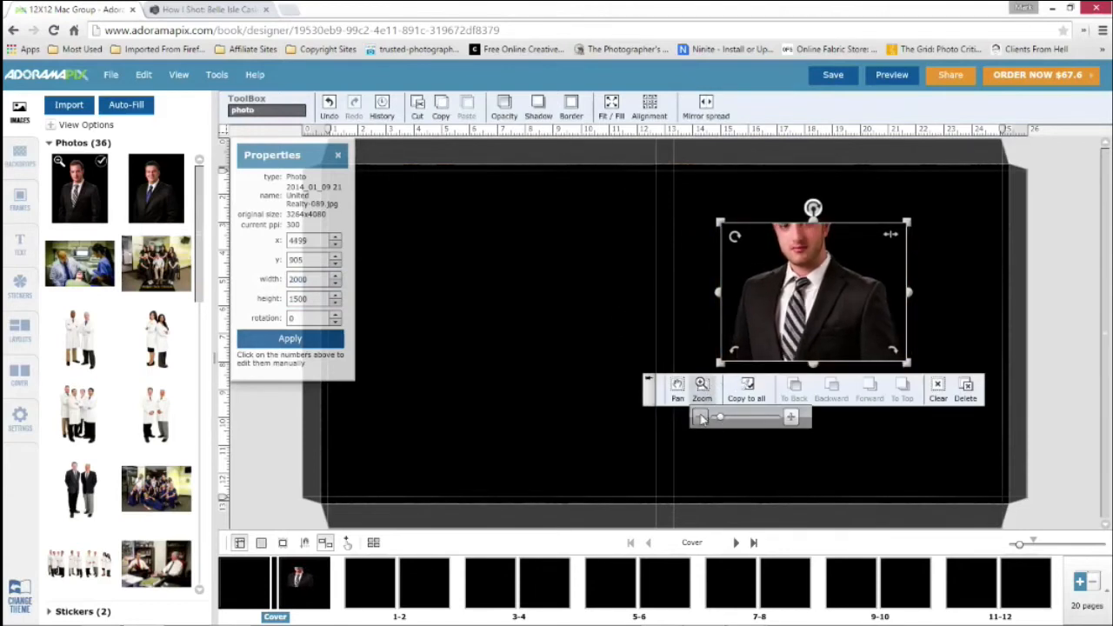
click(701, 419)
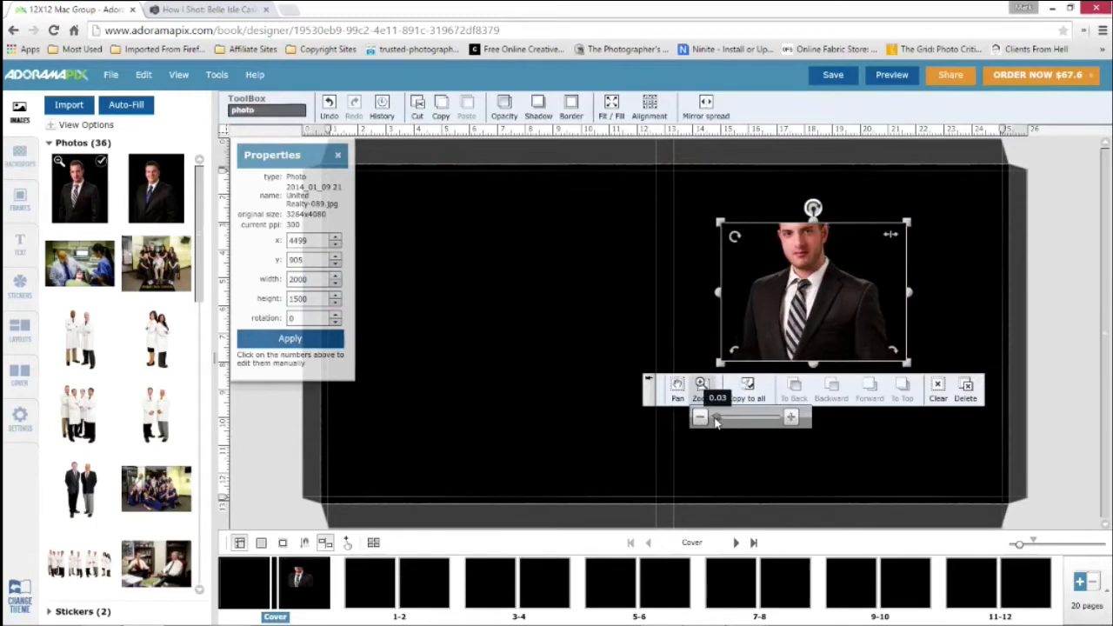
click(601, 250)
click(819, 327)
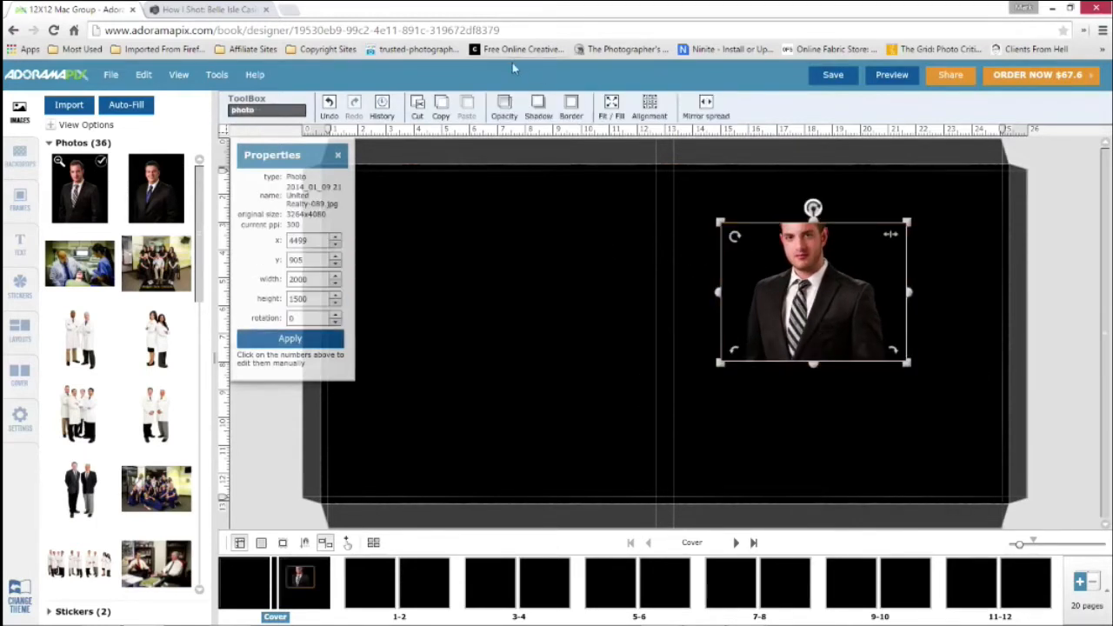
Enlarge the small portrait by fitting it to the full front cover page
click(616, 115)
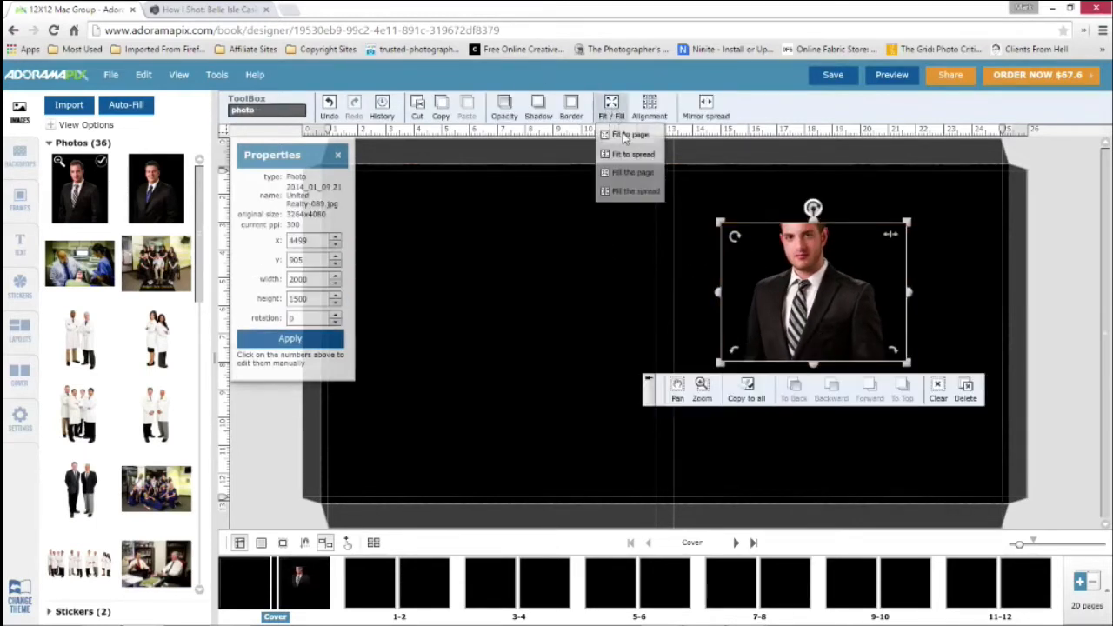
click(624, 136)
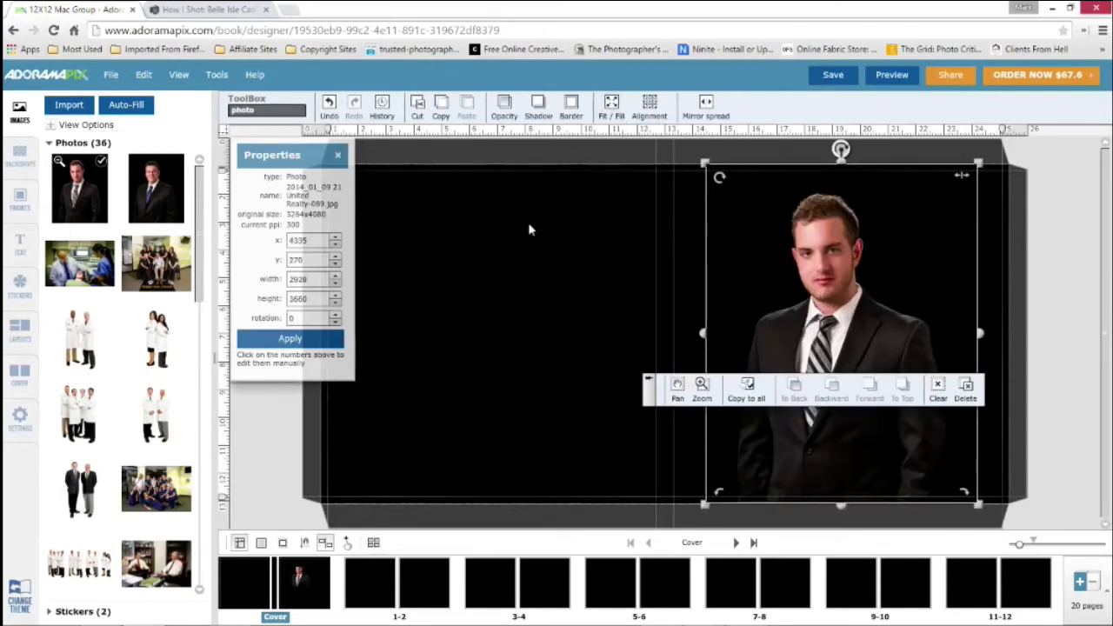
Apply the downward-pointing triangle cutout to the cover portrait and stretch it vertically to a height of about 2634 at y 581
click(19, 200)
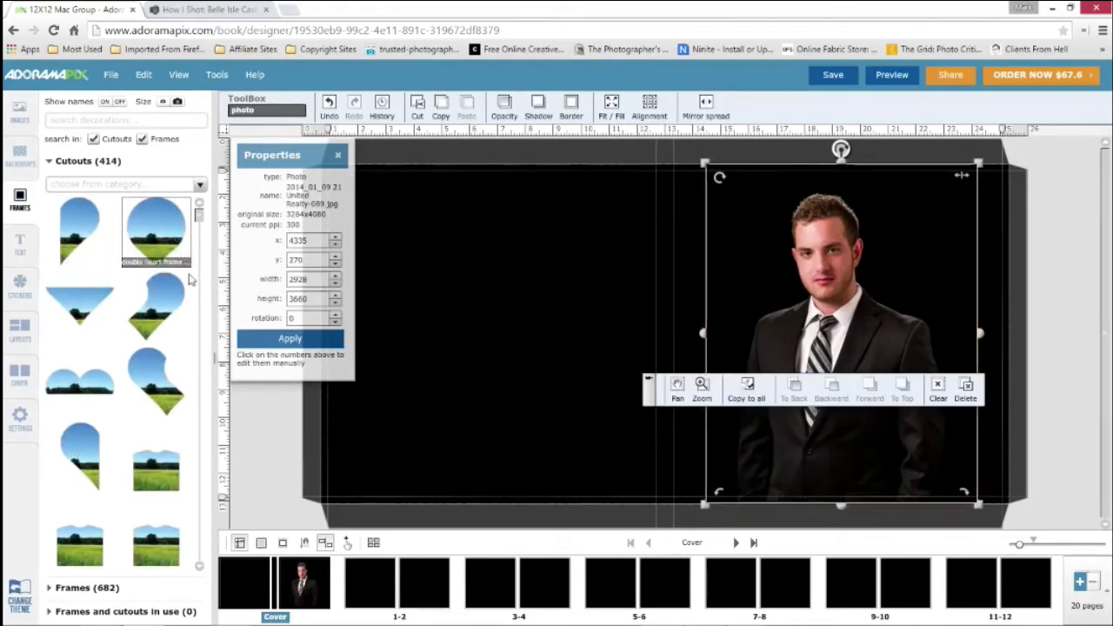
drag(78, 298, 823, 285)
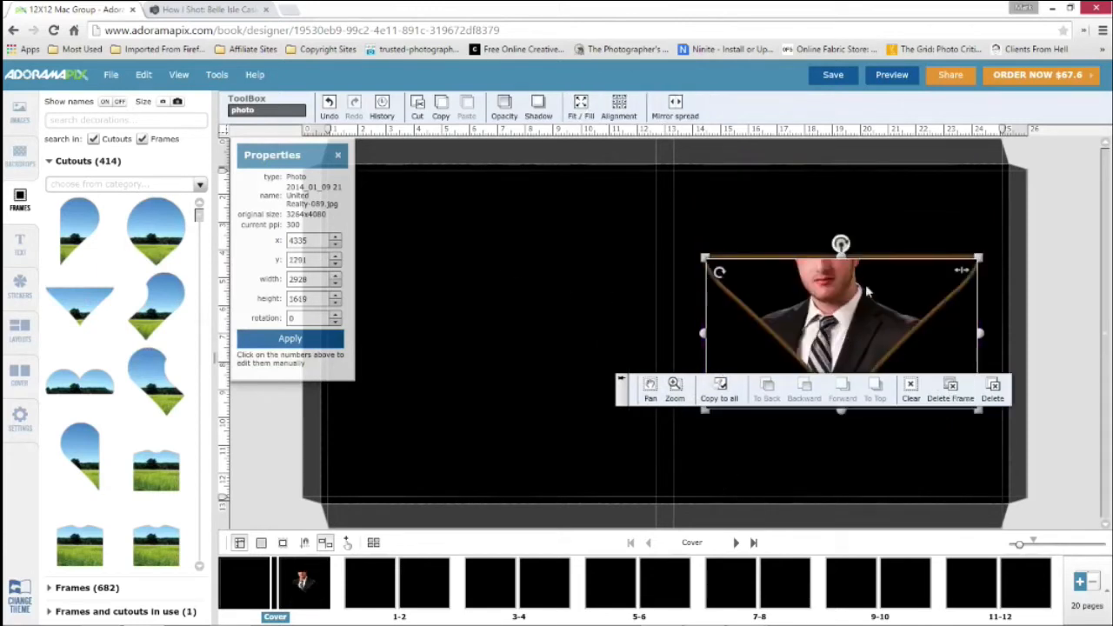
drag(843, 256, 841, 182)
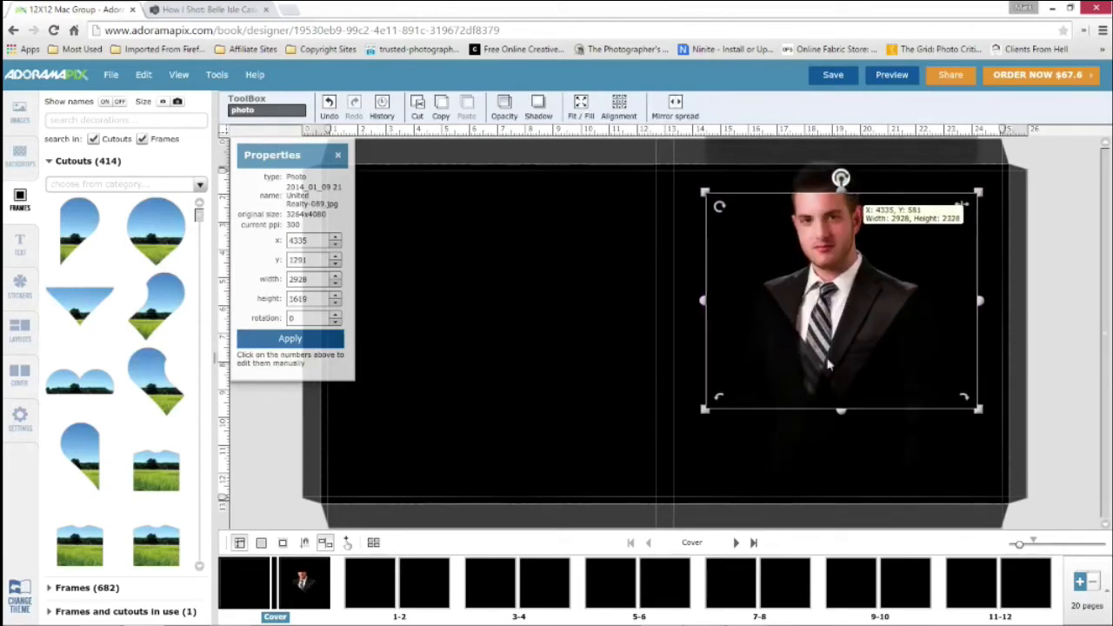
drag(840, 409, 849, 445)
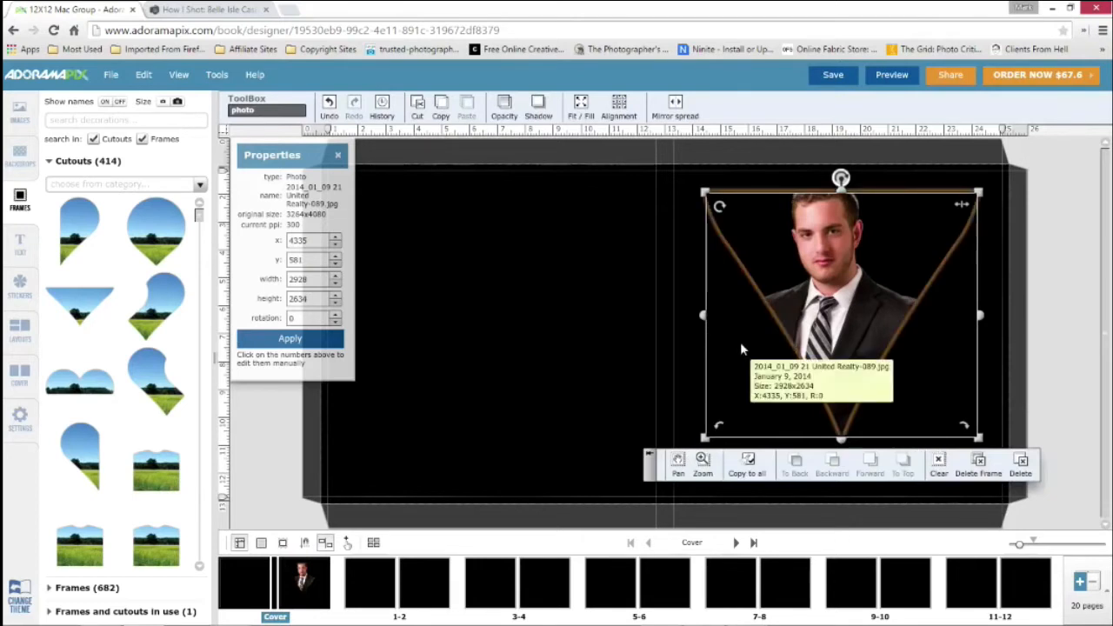
Remove the triangle cutout from the cover portrait and fit the photo to the page
click(979, 462)
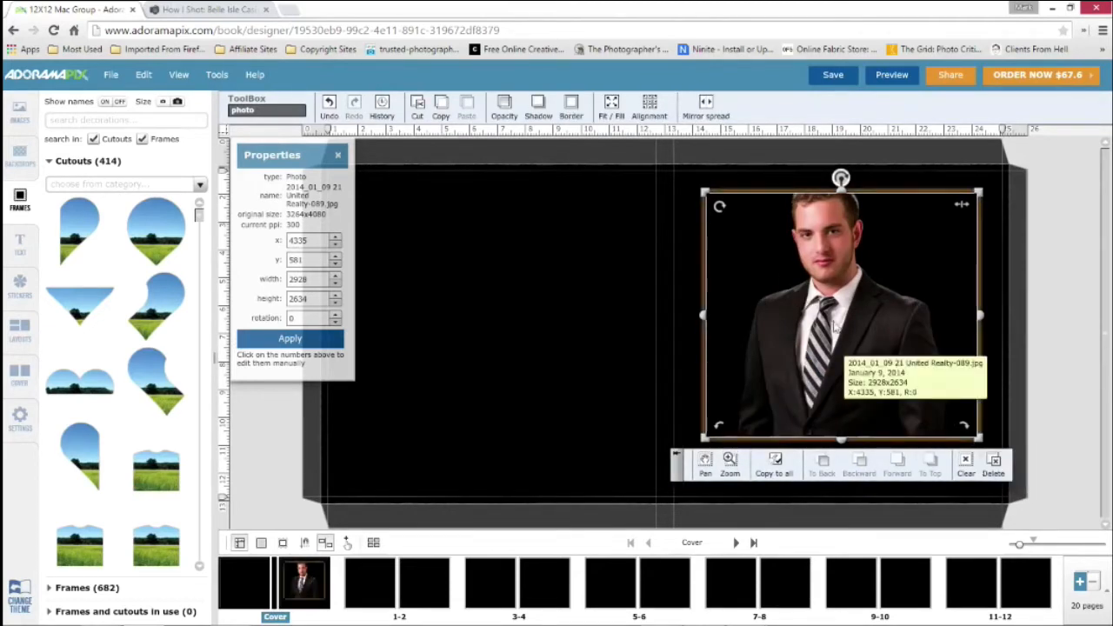
click(611, 109)
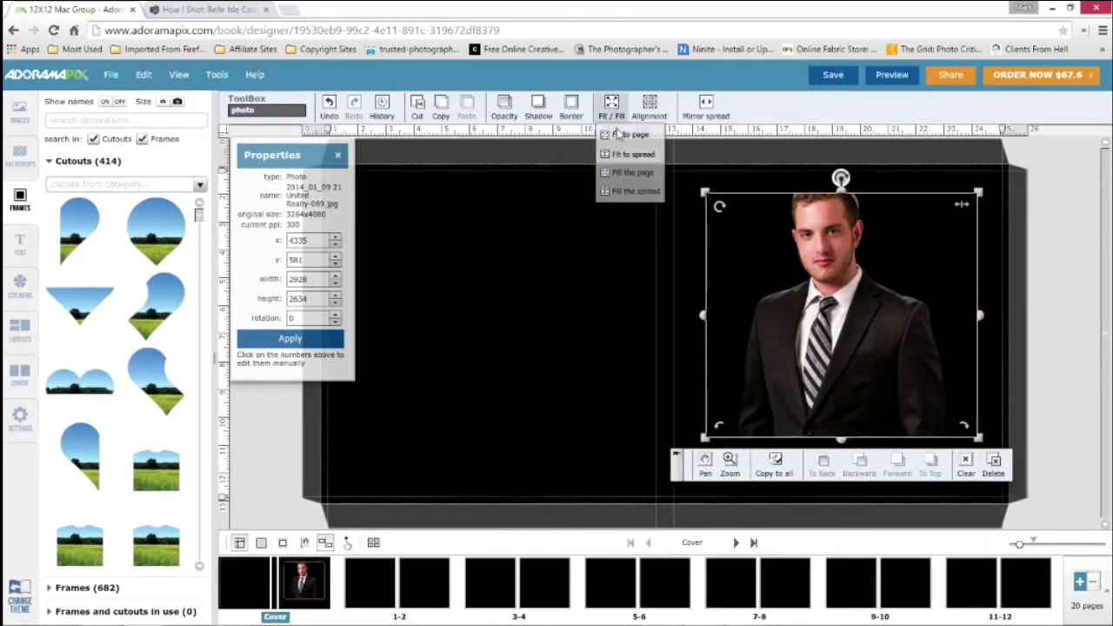
click(628, 135)
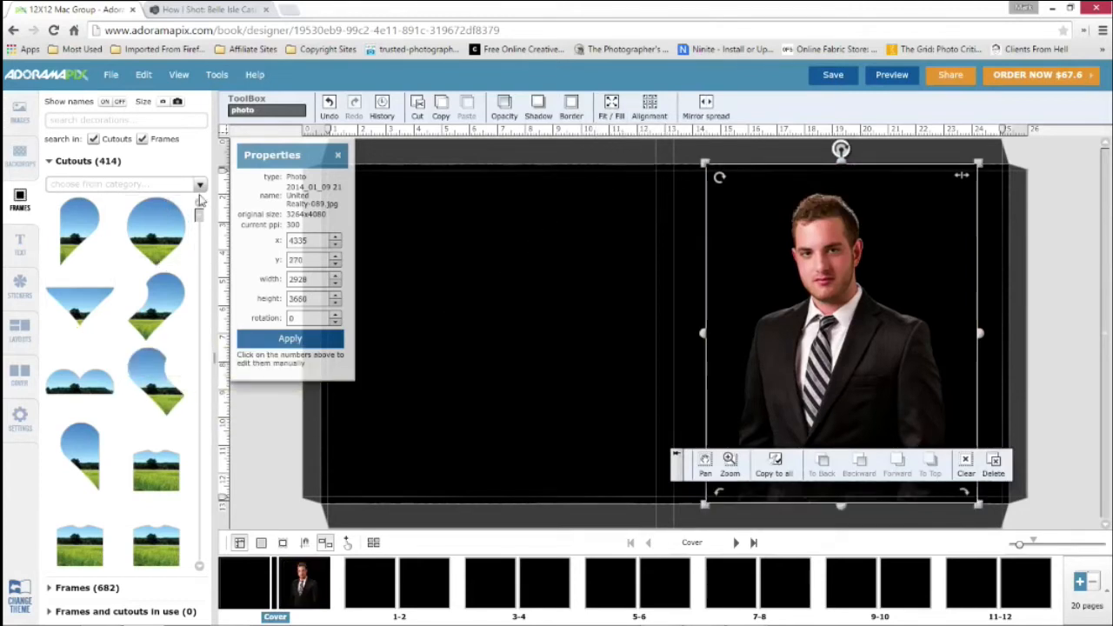
Search the cutouts and frames for "circ" and dismiss the plug-in warning
click(98, 117)
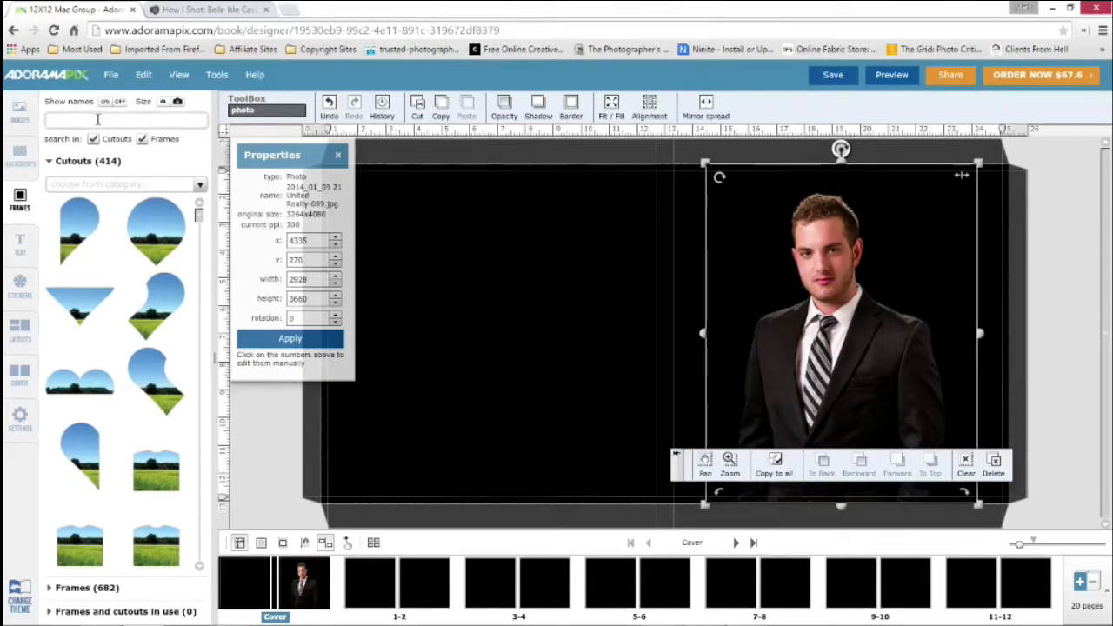
text(circ)
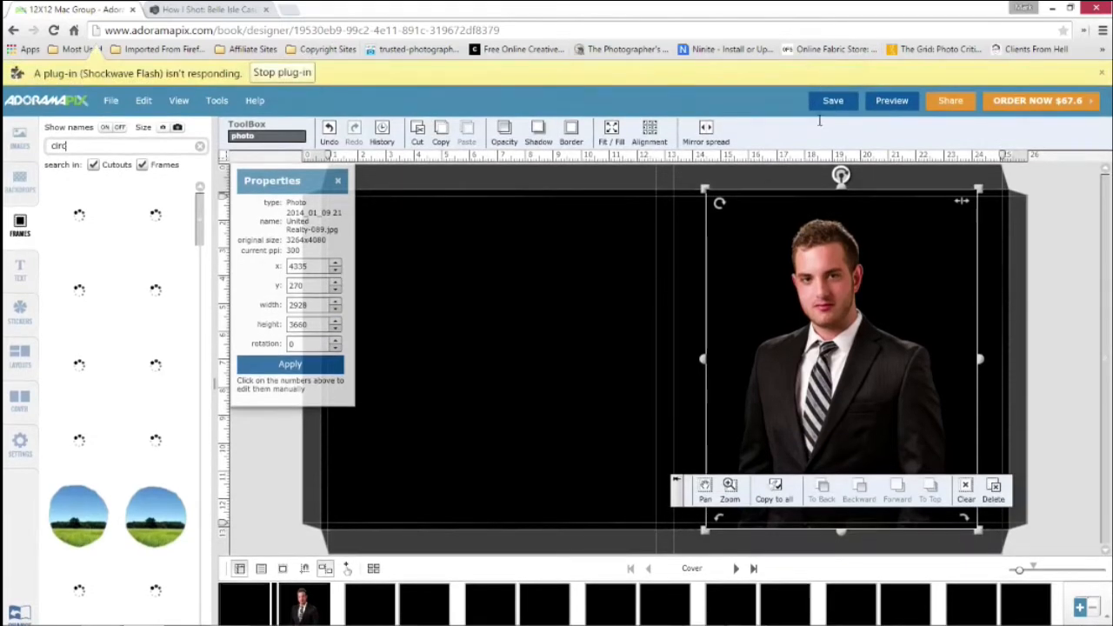
click(1102, 73)
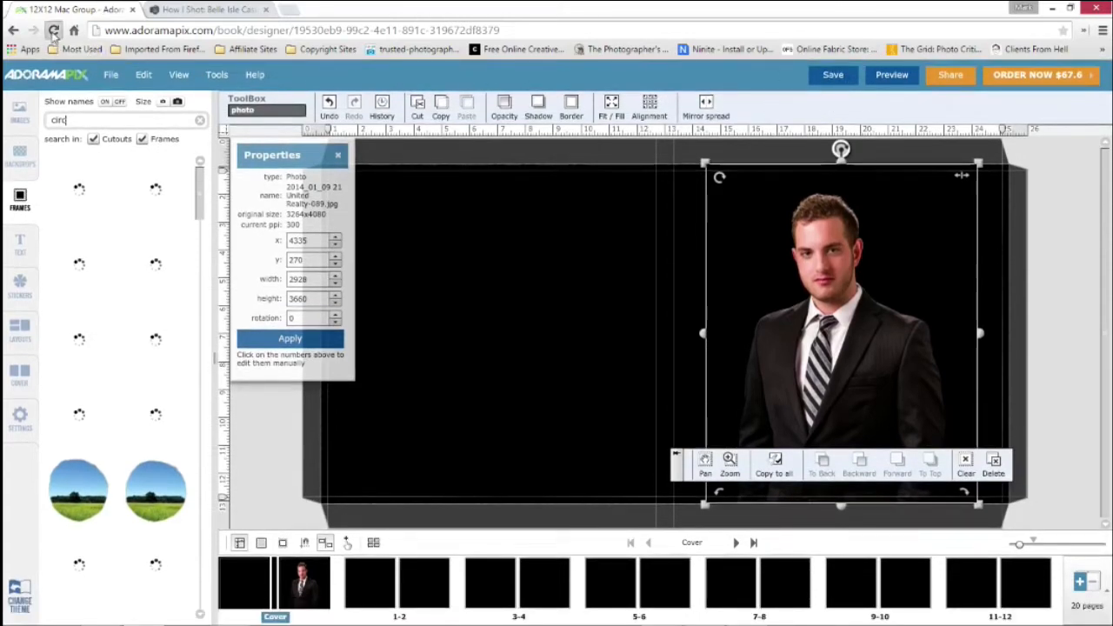
Reload the book designer page and stop the unresponsive Shockwave Flash plug-in
click(53, 32)
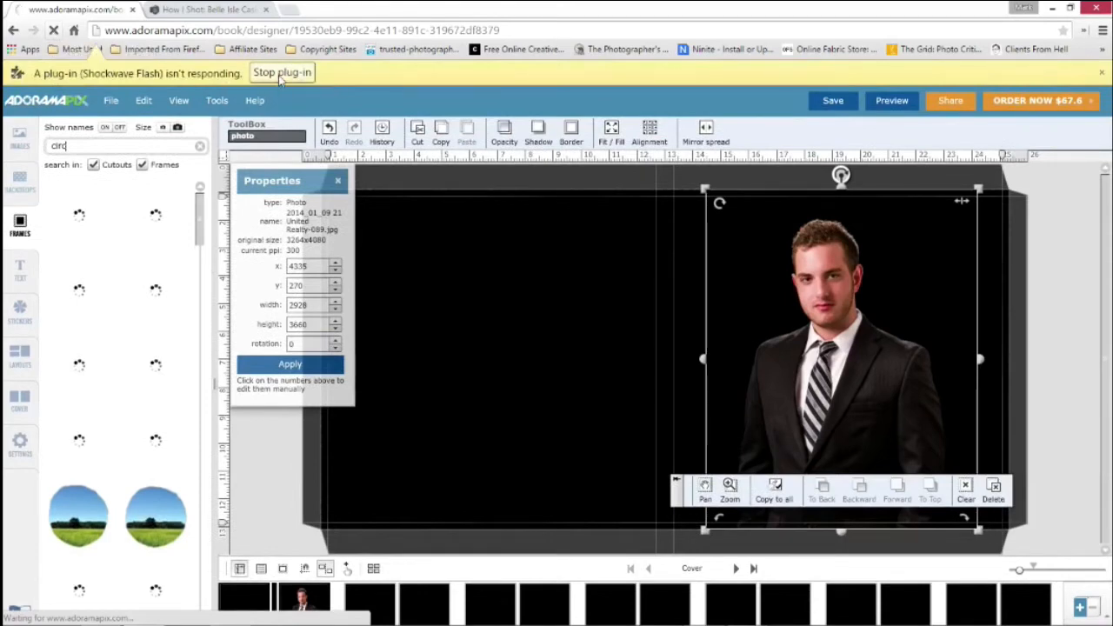
click(282, 73)
click(555, 153)
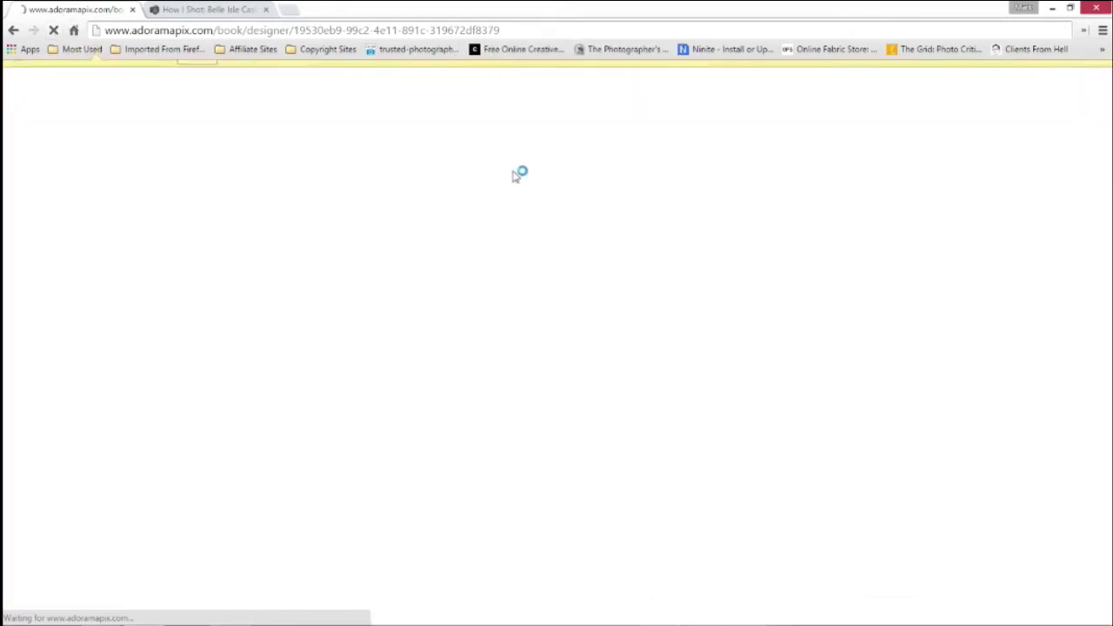
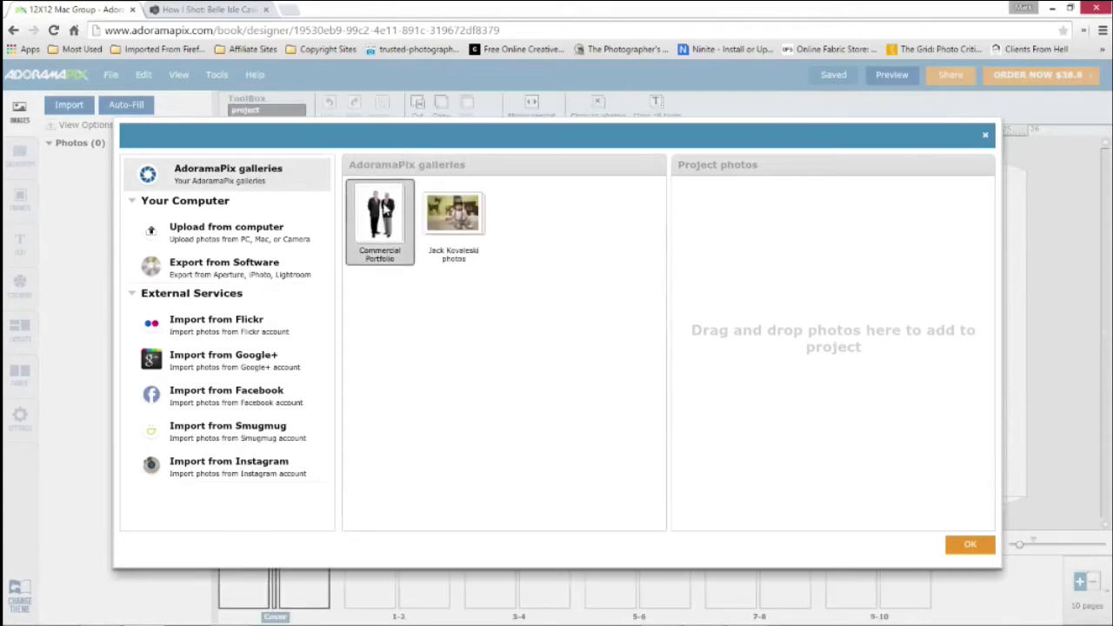
Add the Commercial Portfolio gallery to the project photos and finish the import
drag(379, 222, 820, 313)
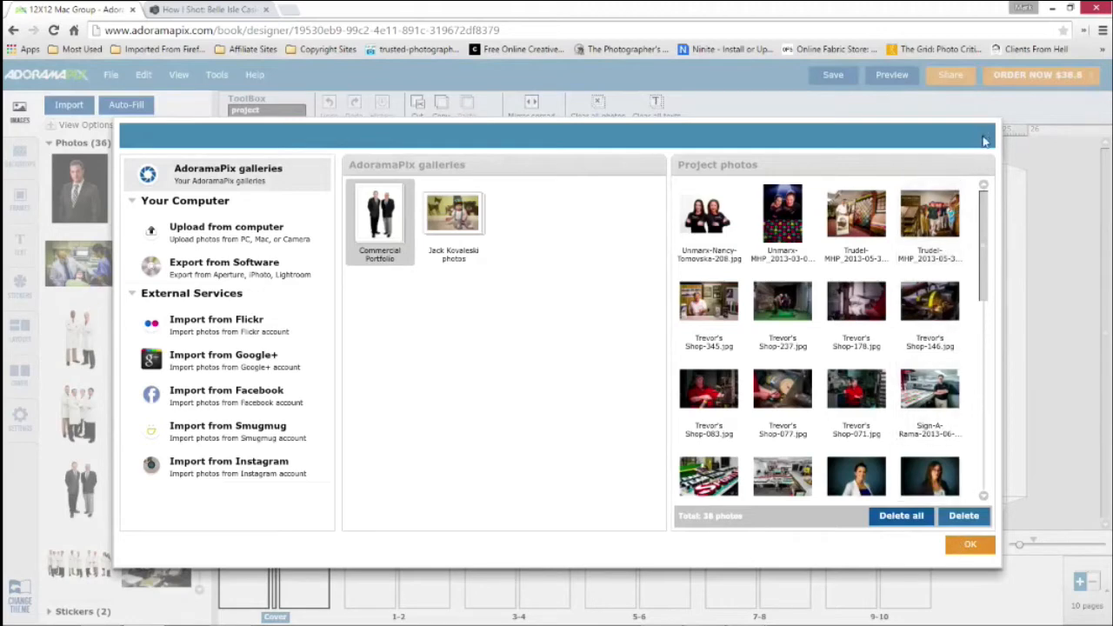
click(973, 544)
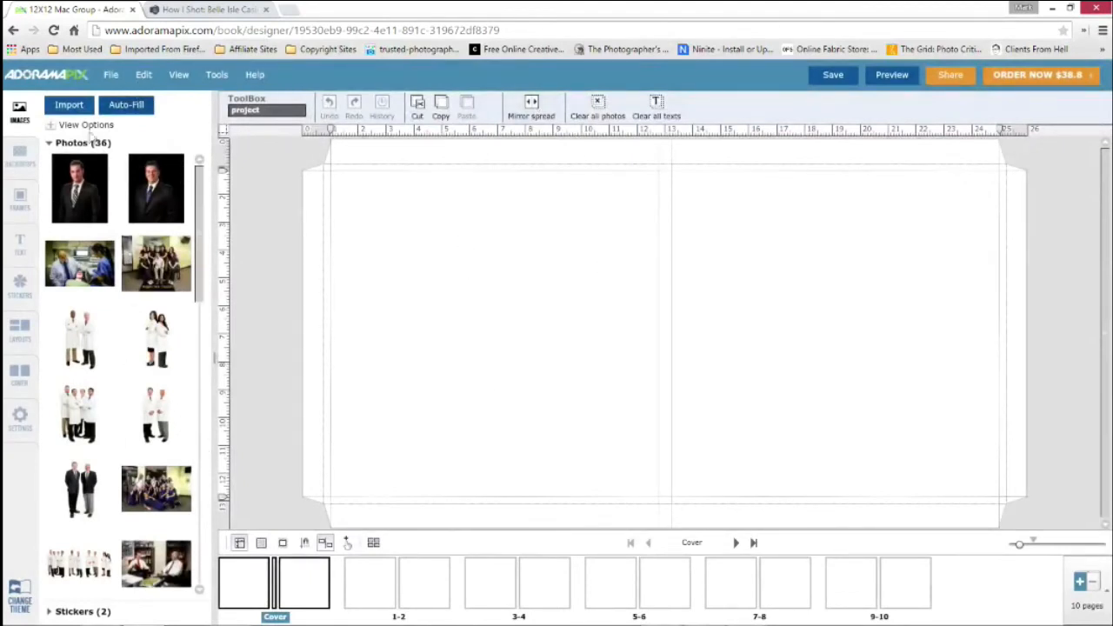
Apply the solid black backdrop to the back cover and copy it to all pages
click(20, 153)
click(51, 141)
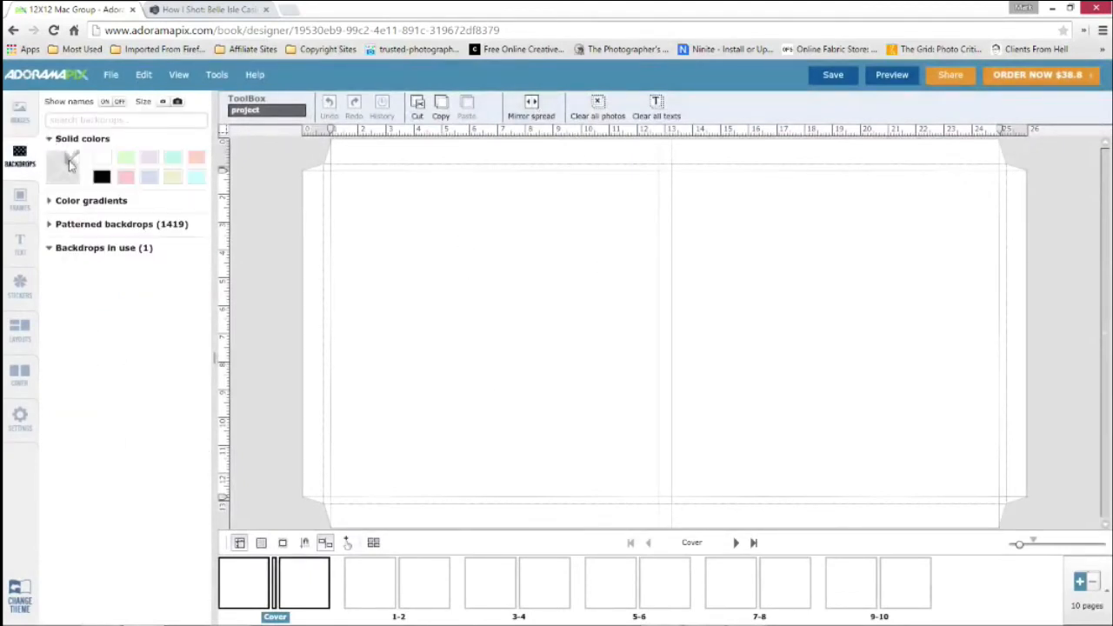
drag(101, 179, 400, 297)
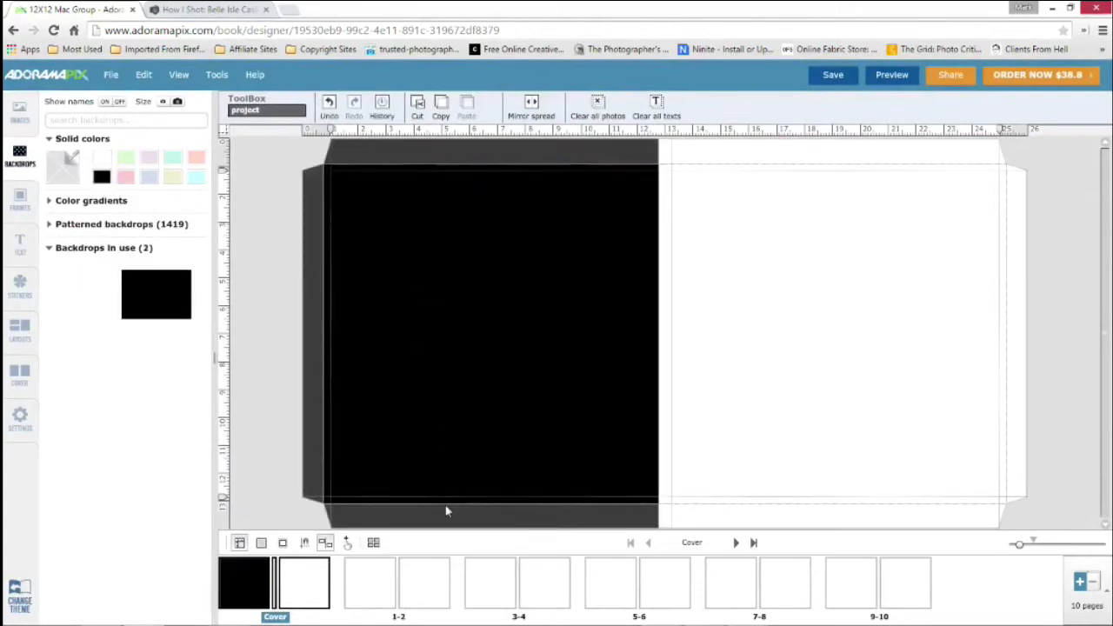
right_click(598, 429)
click(544, 375)
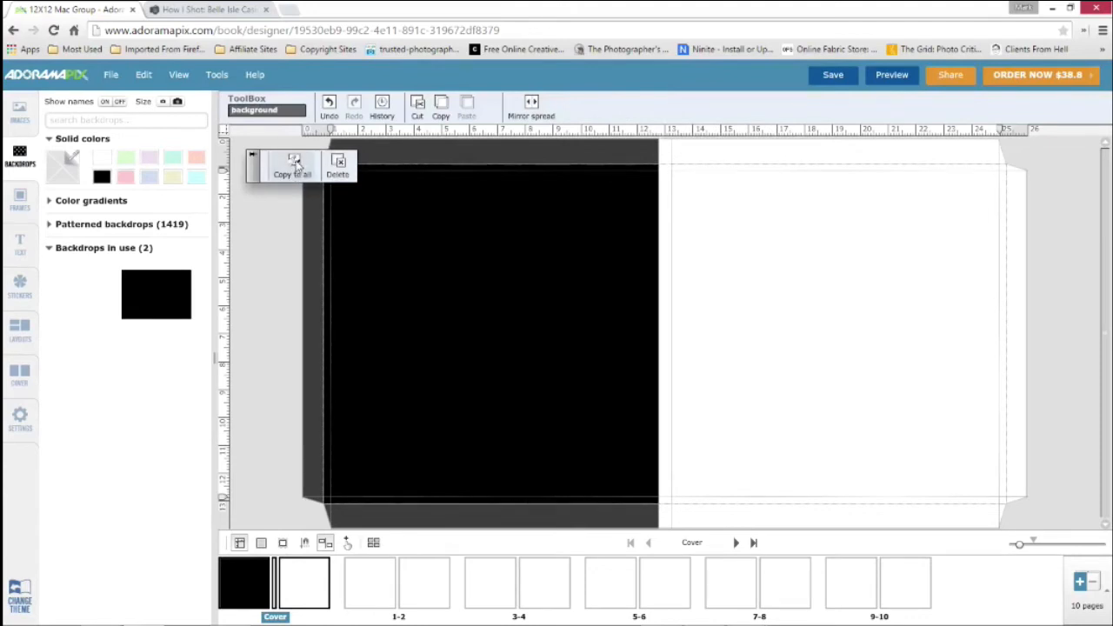
click(296, 165)
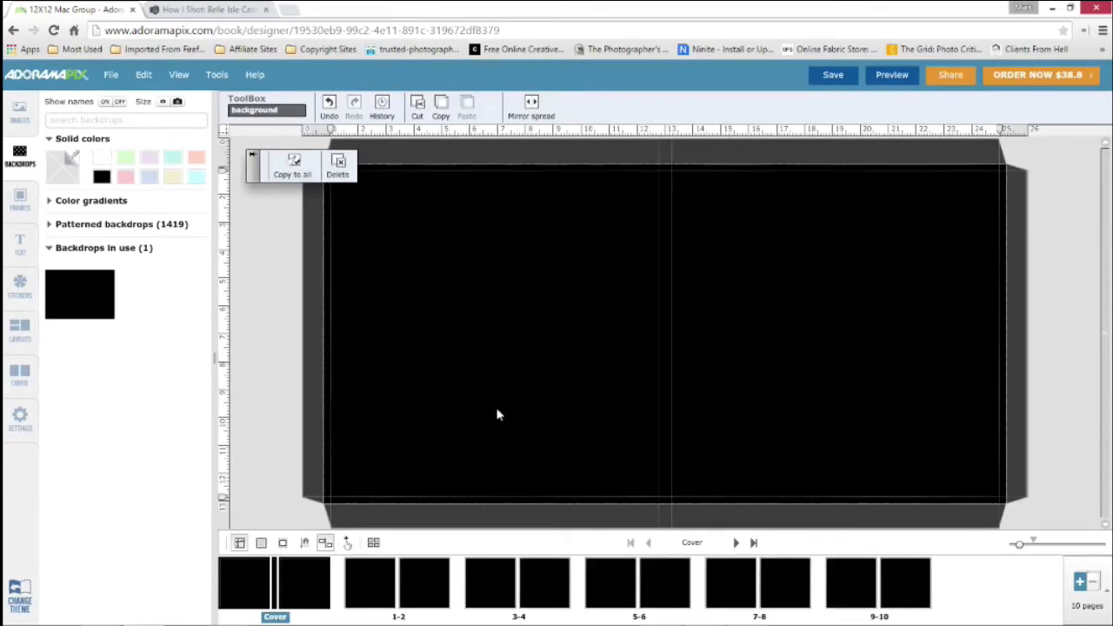
Add 2 pages after pages 3-4, view the new spread, and remove those 2 pages again
click(545, 587)
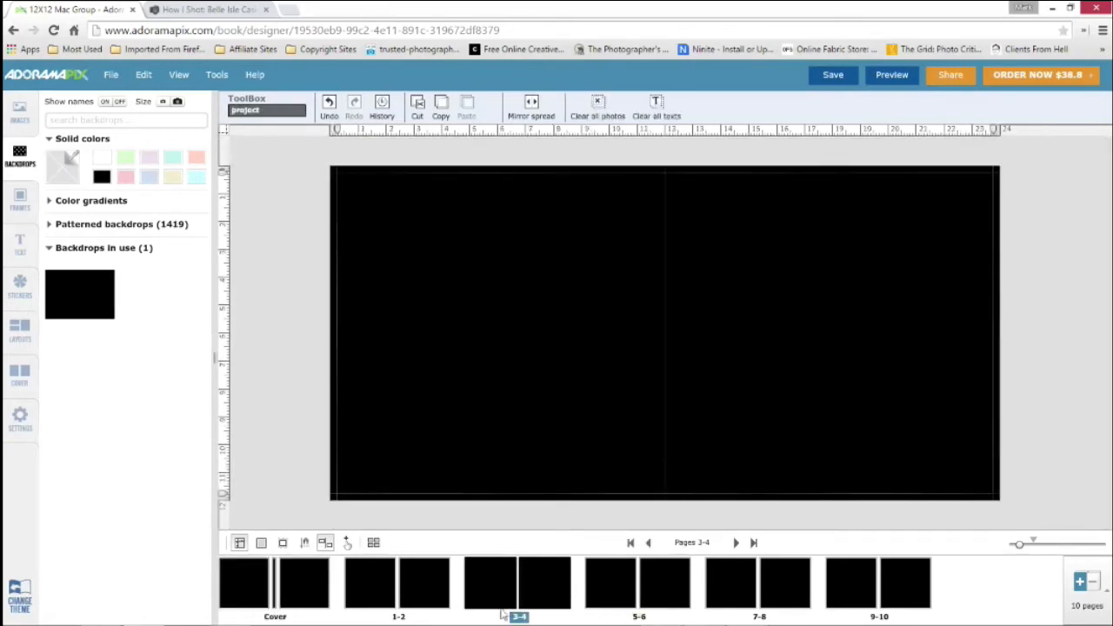
click(1108, 592)
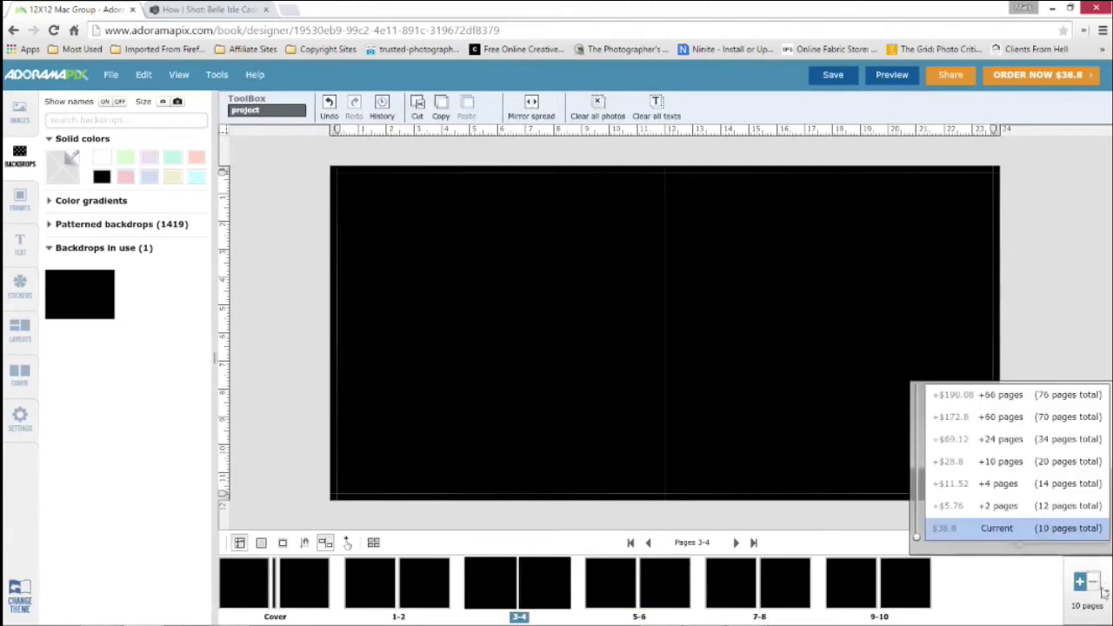
click(1002, 507)
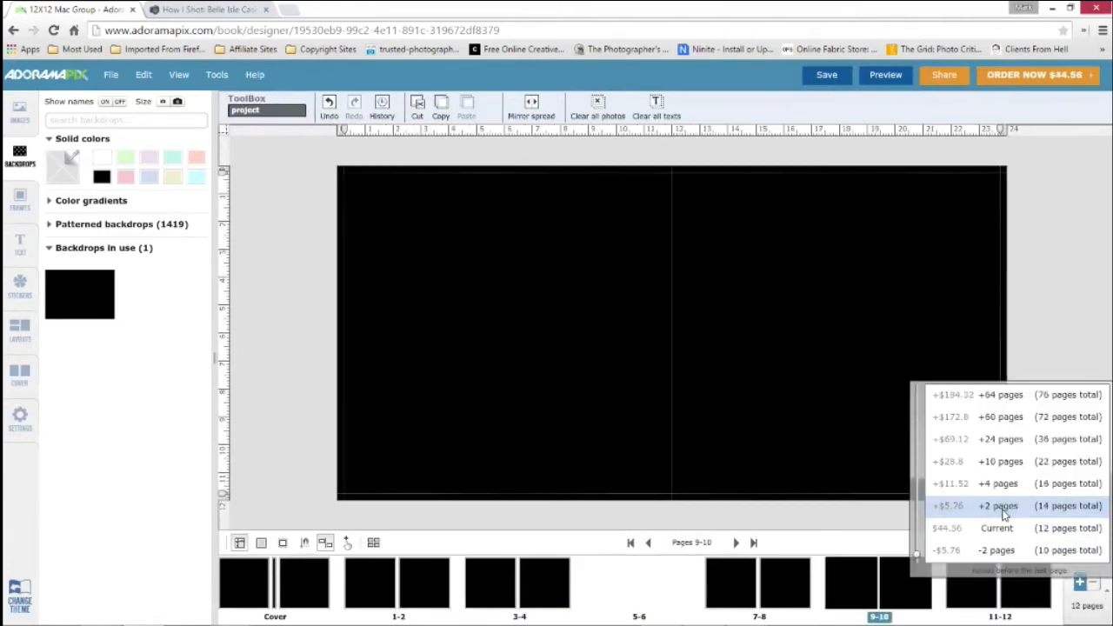
click(614, 588)
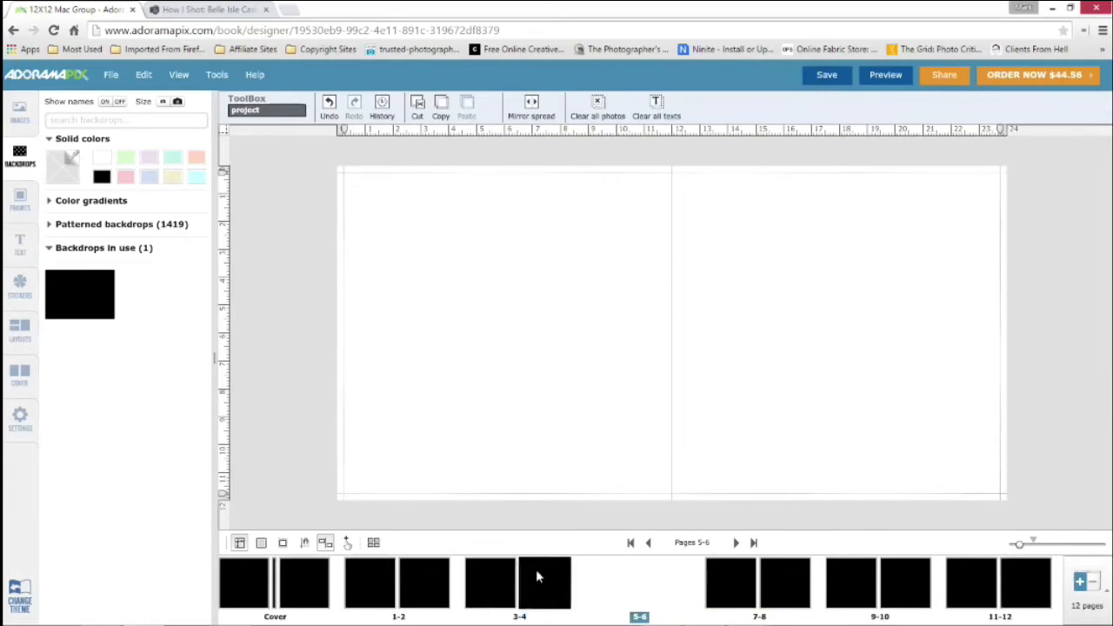
click(1107, 594)
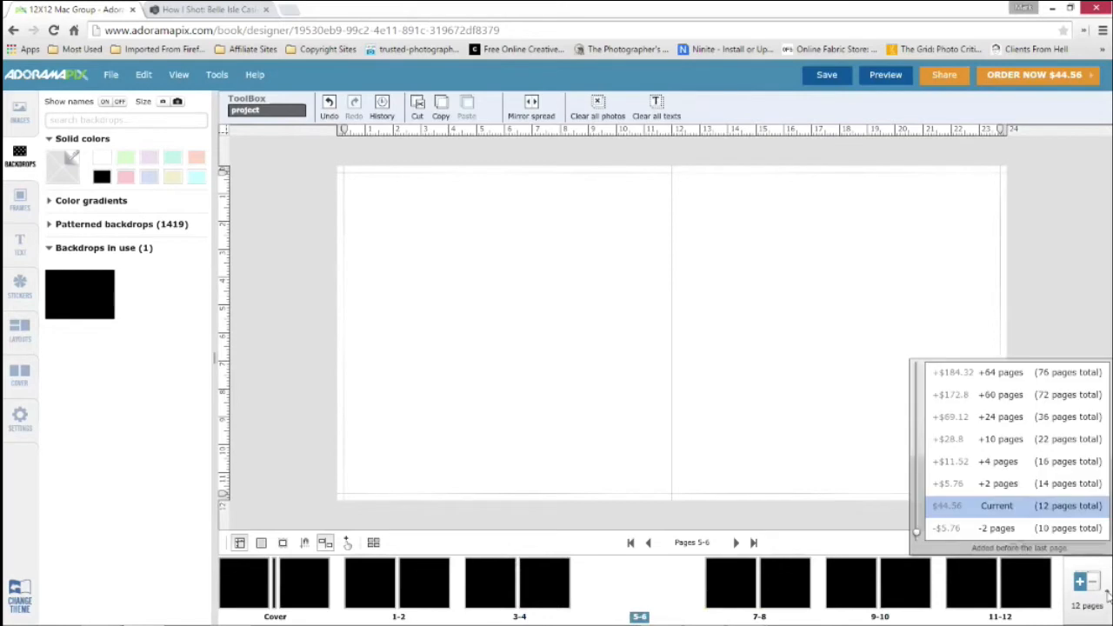
click(992, 529)
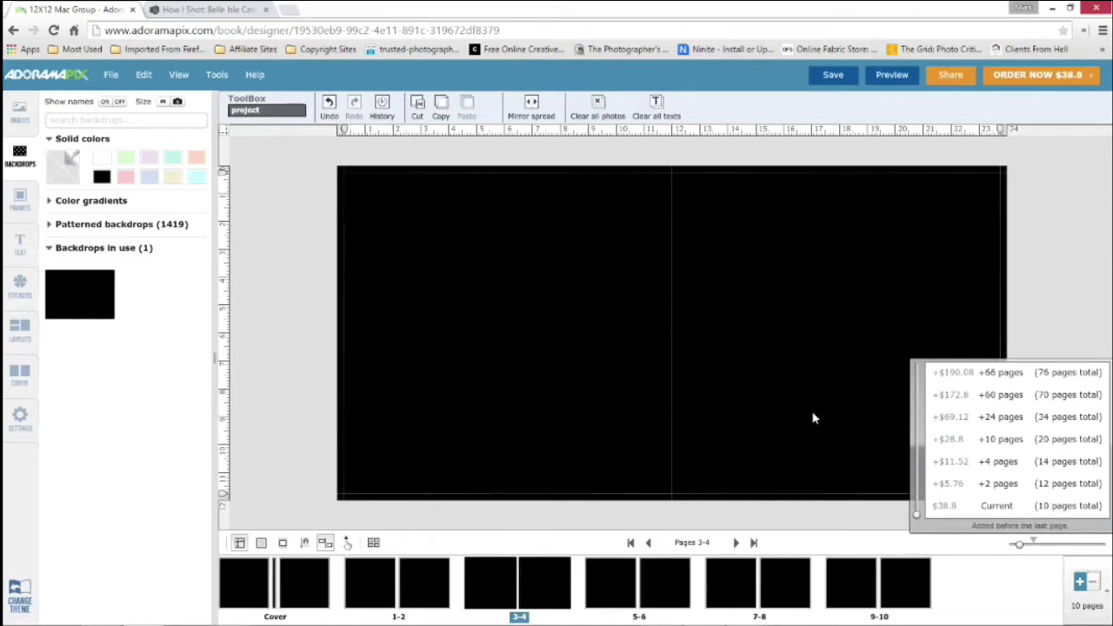
Add 10 pages after pages 9-10 for a 20-page book
click(902, 571)
click(1095, 587)
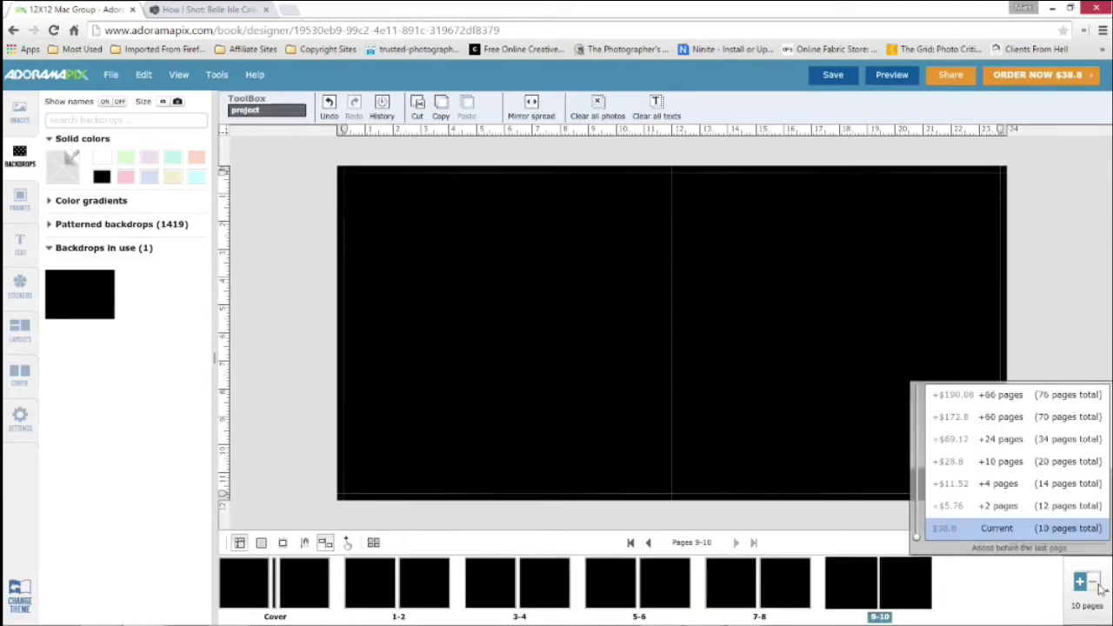
click(999, 467)
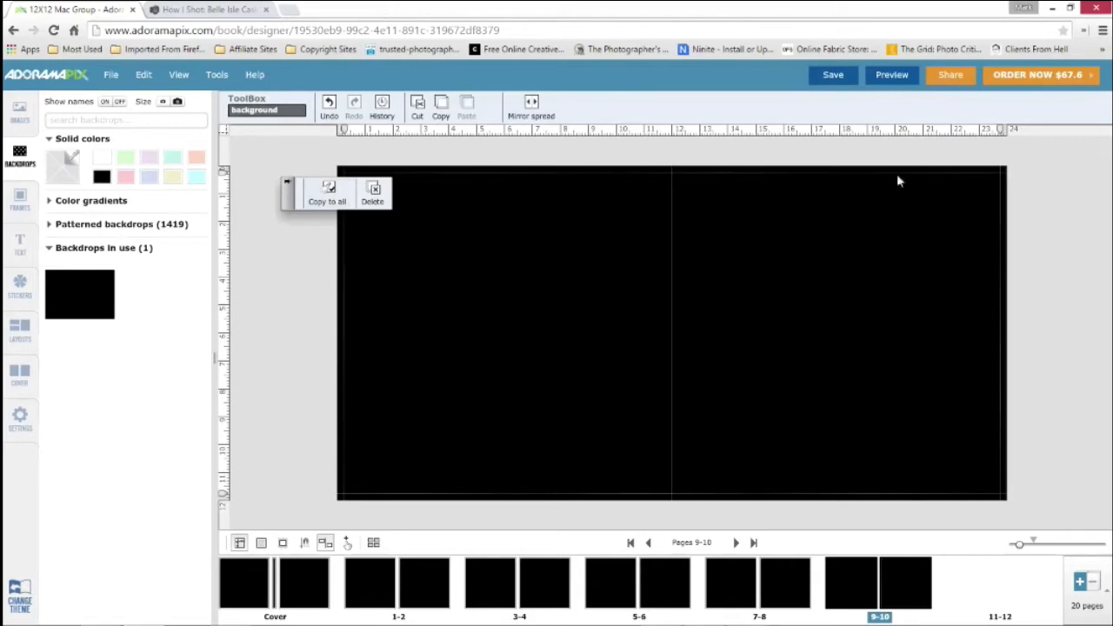
Save the book and give pages 11-12 a solid black backdrop
click(833, 77)
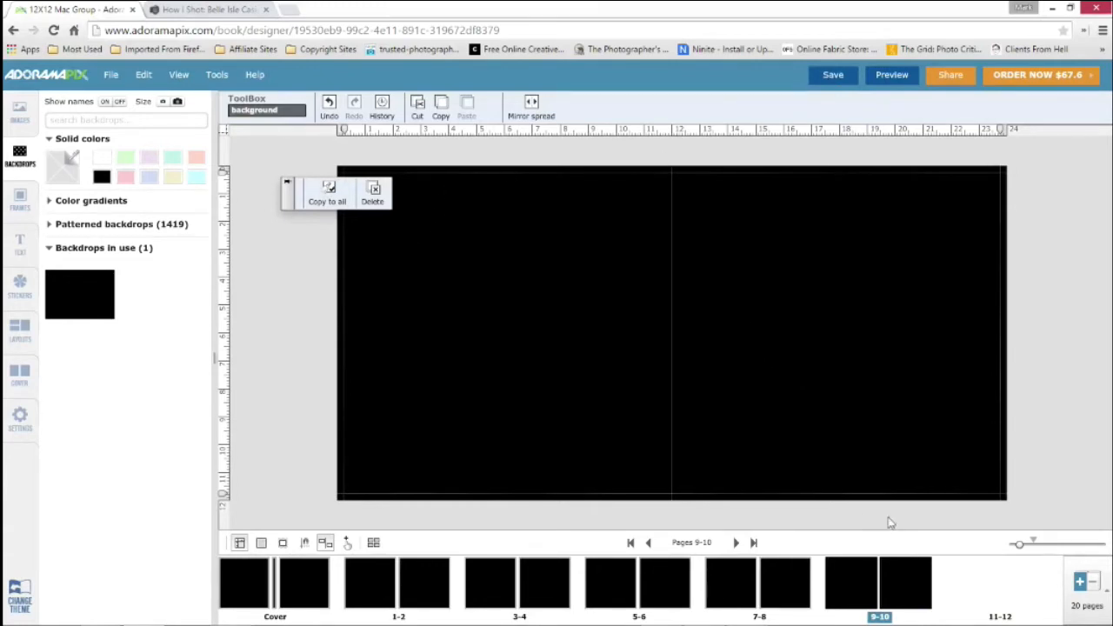
click(973, 590)
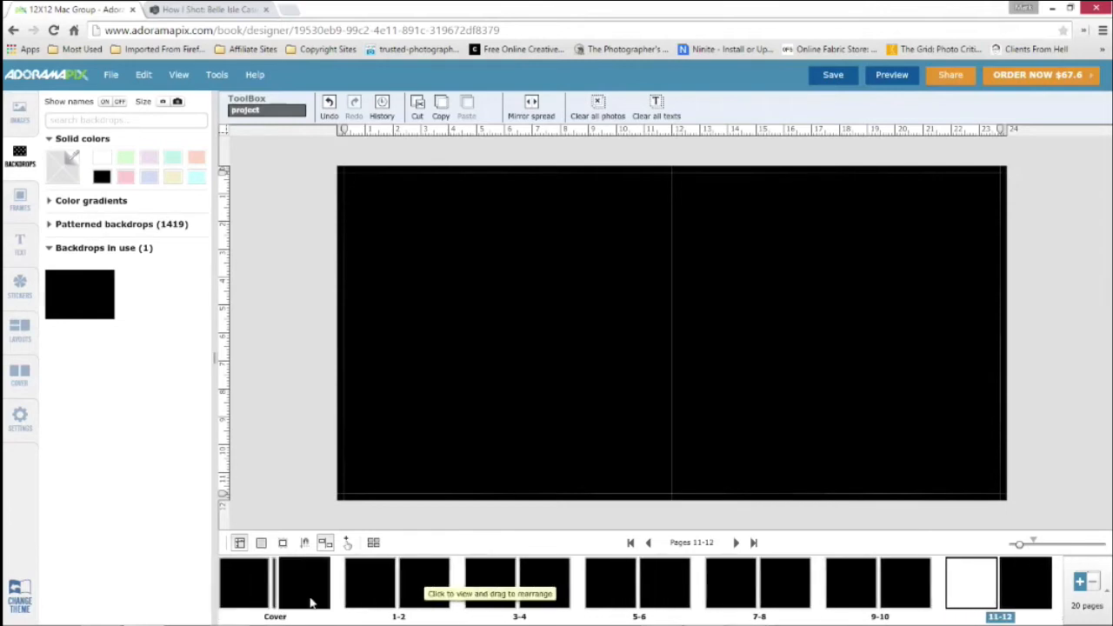
Place the first portrait, the man in a striped tie, on the front cover fitted to the page, and save the book
click(311, 599)
click(26, 120)
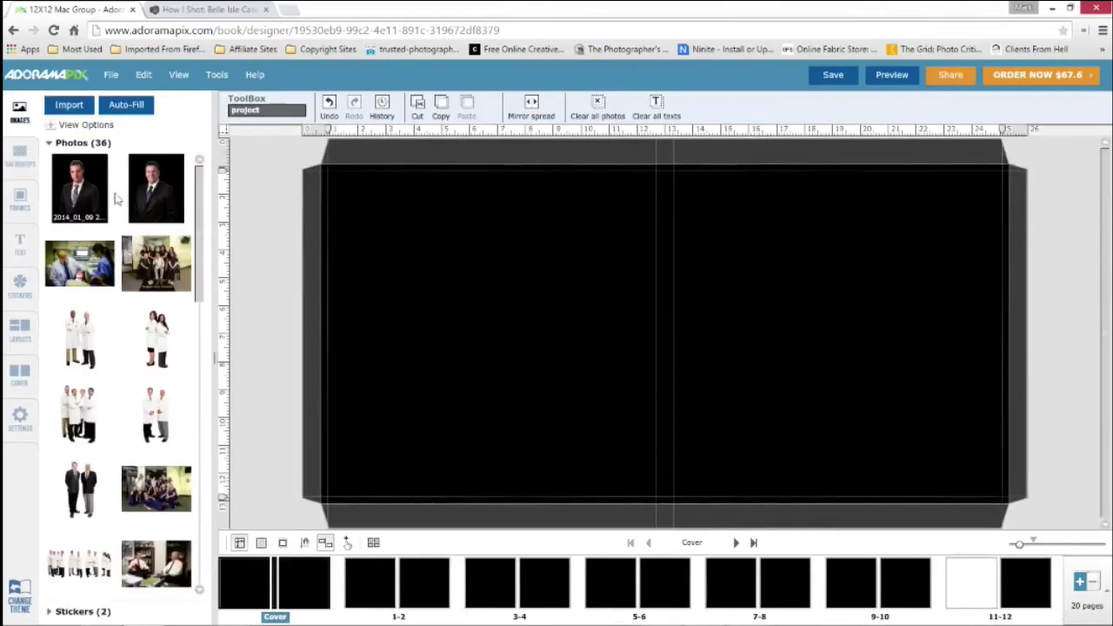
drag(79, 187, 827, 352)
click(611, 106)
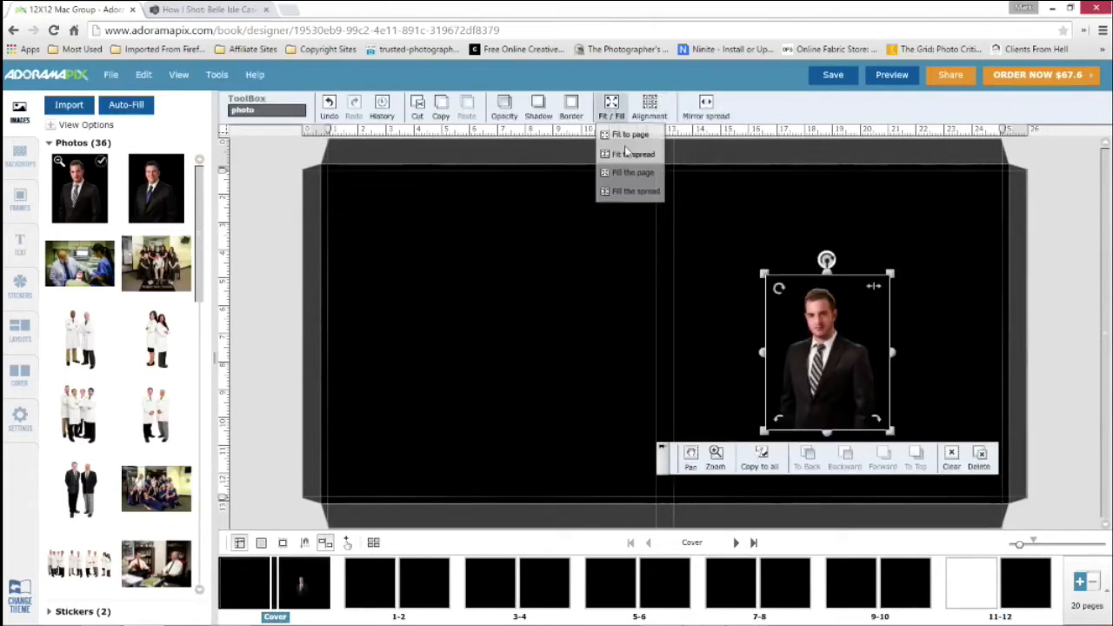
click(633, 172)
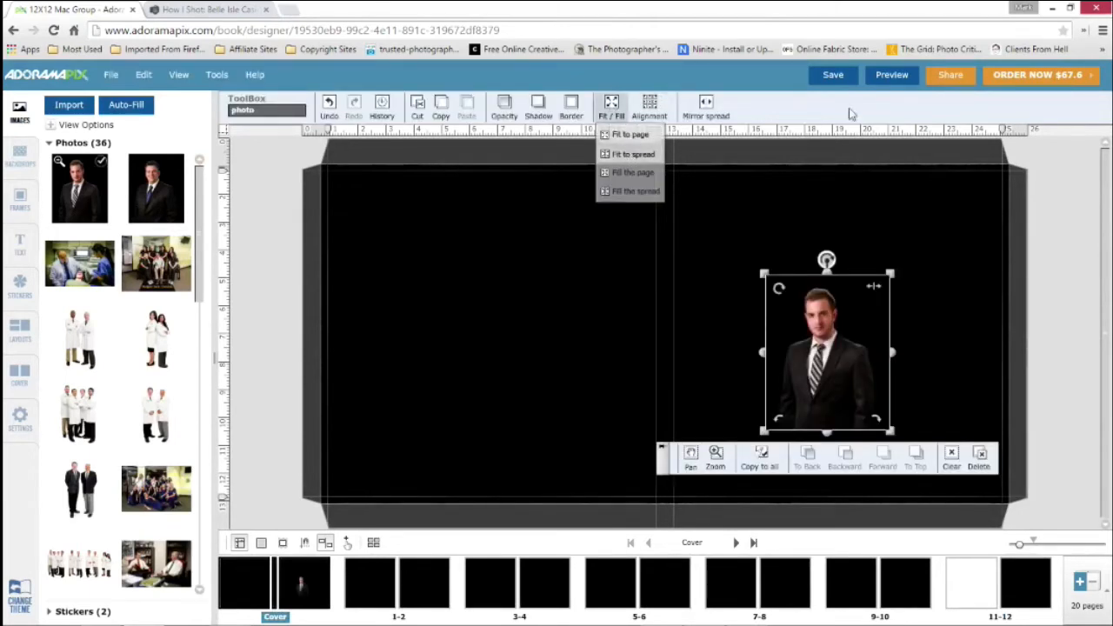
click(716, 153)
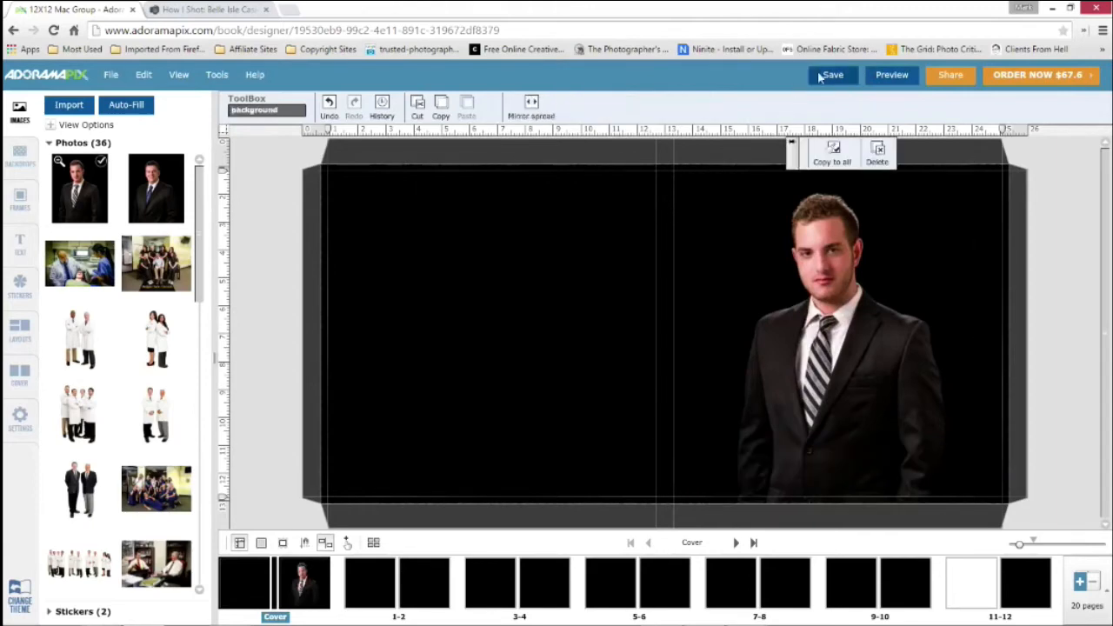
click(834, 76)
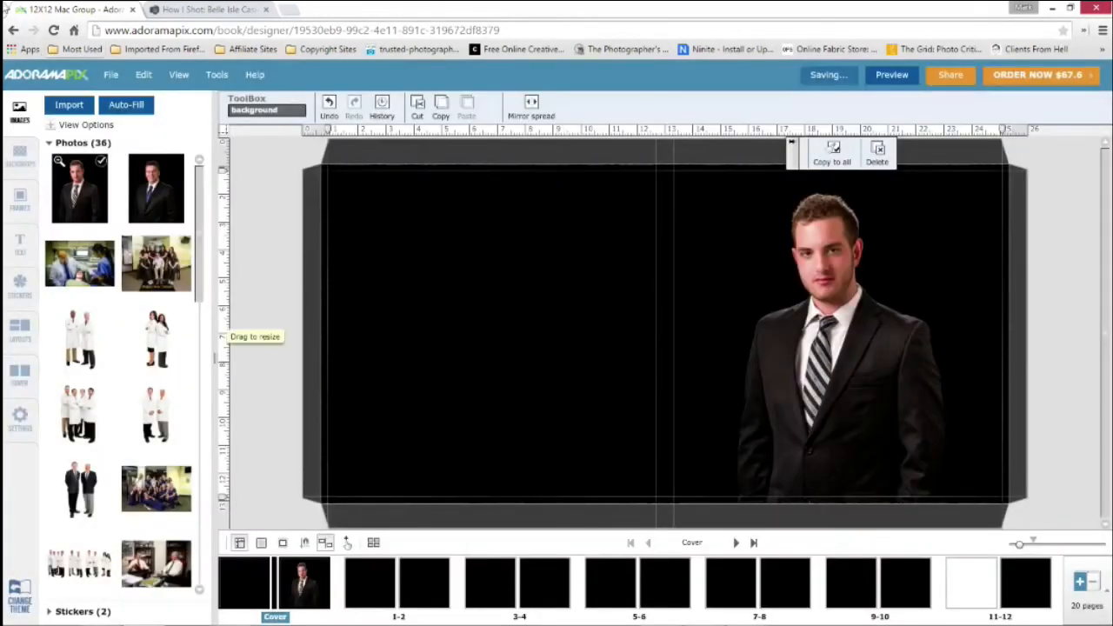
Browse the cutouts and frames and try a thin frame on the front cover portrait
click(20, 200)
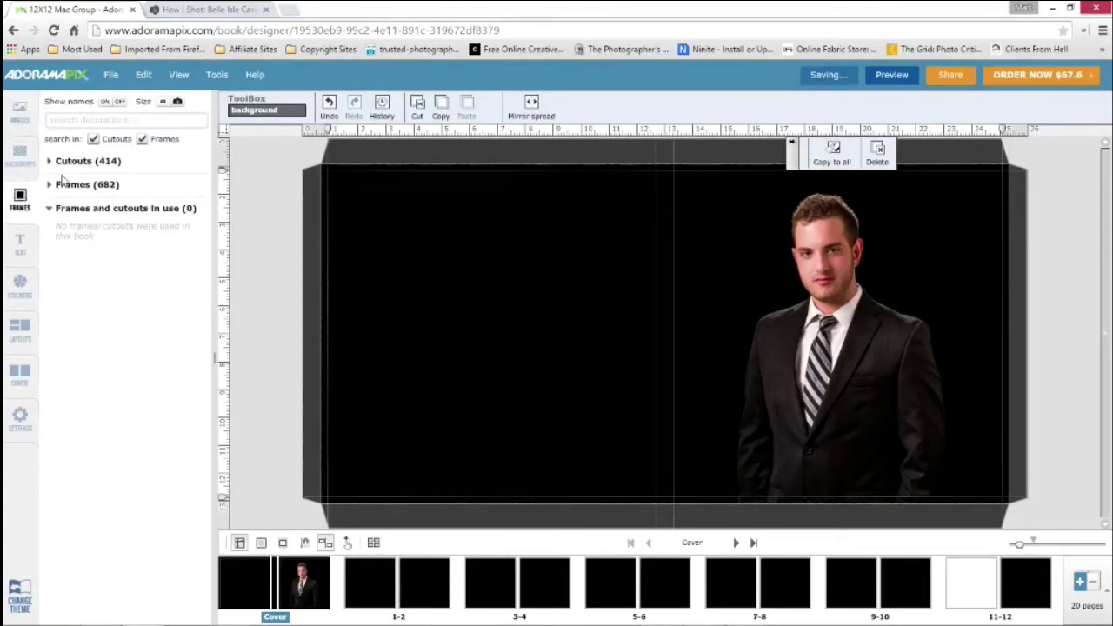
click(52, 163)
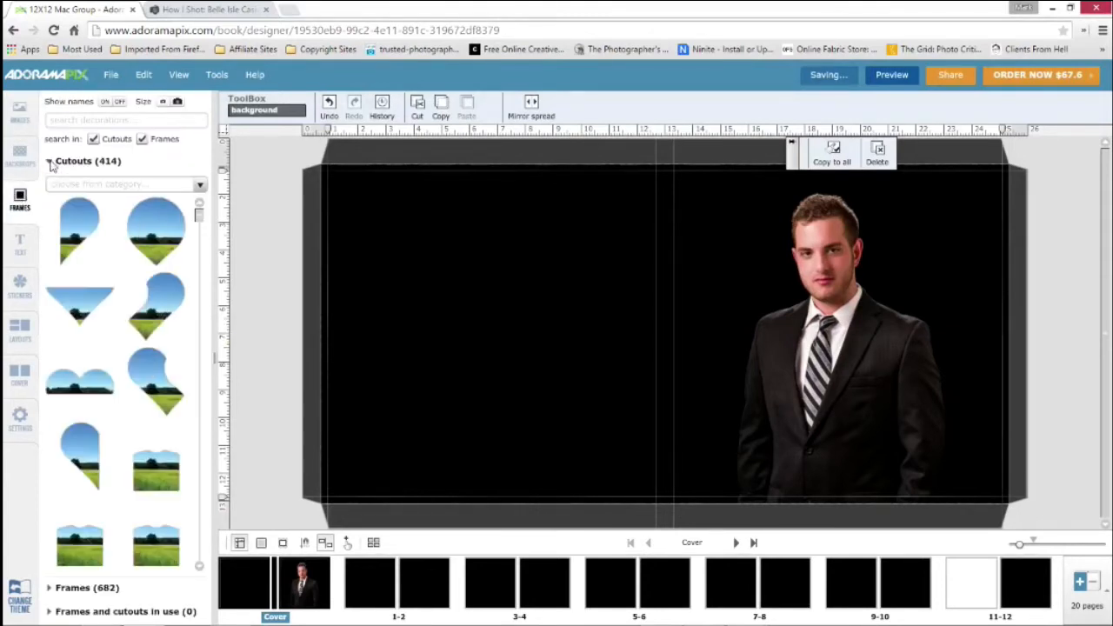
click(51, 165)
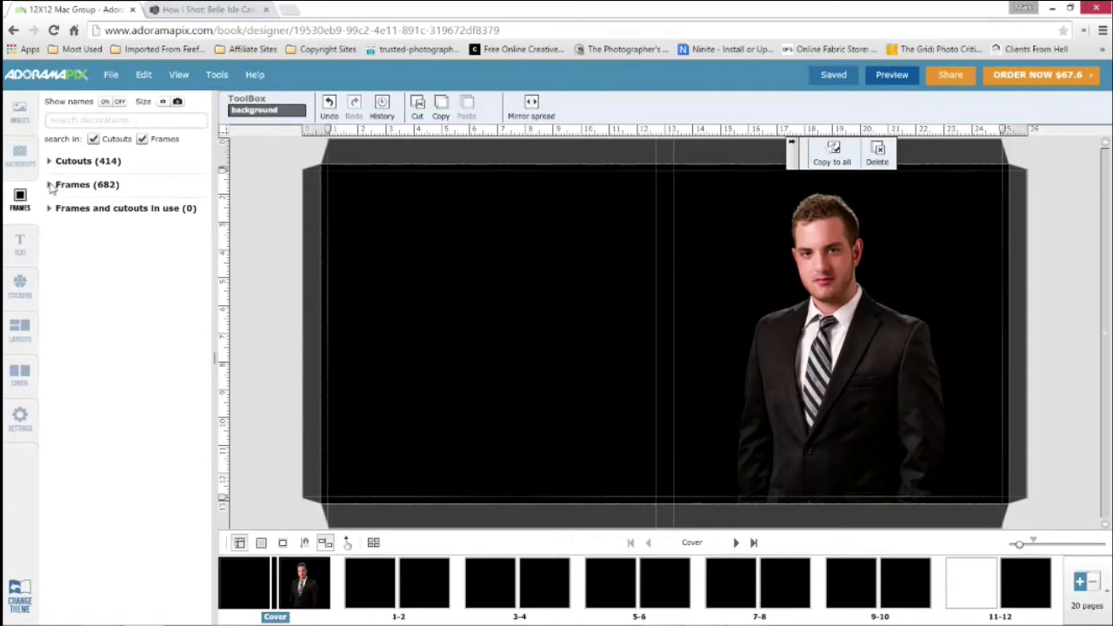
click(50, 187)
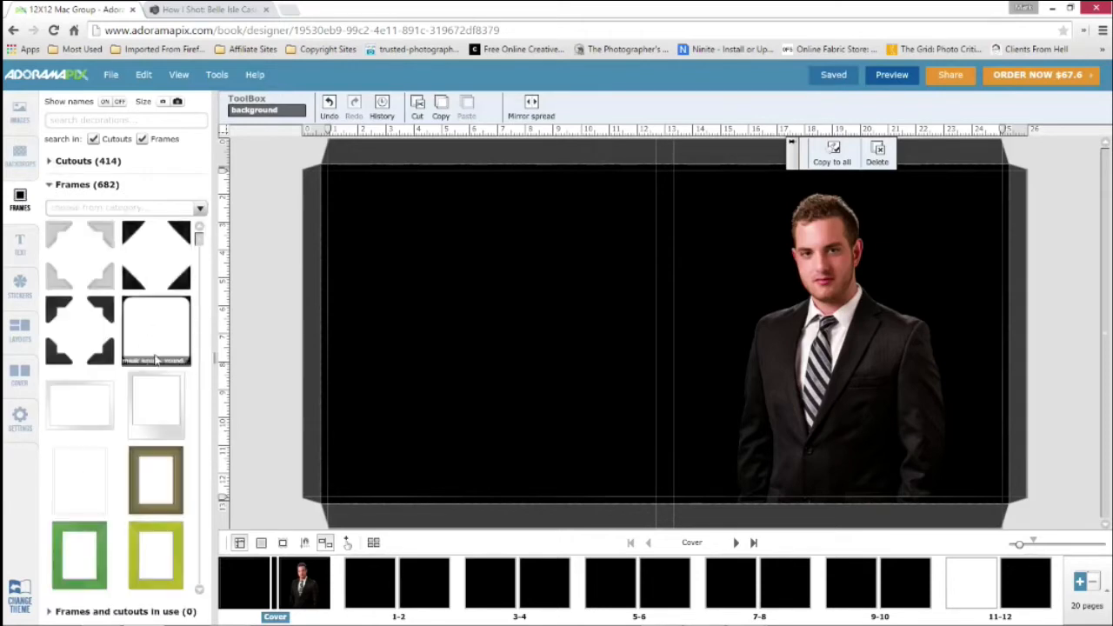
drag(167, 392, 766, 327)
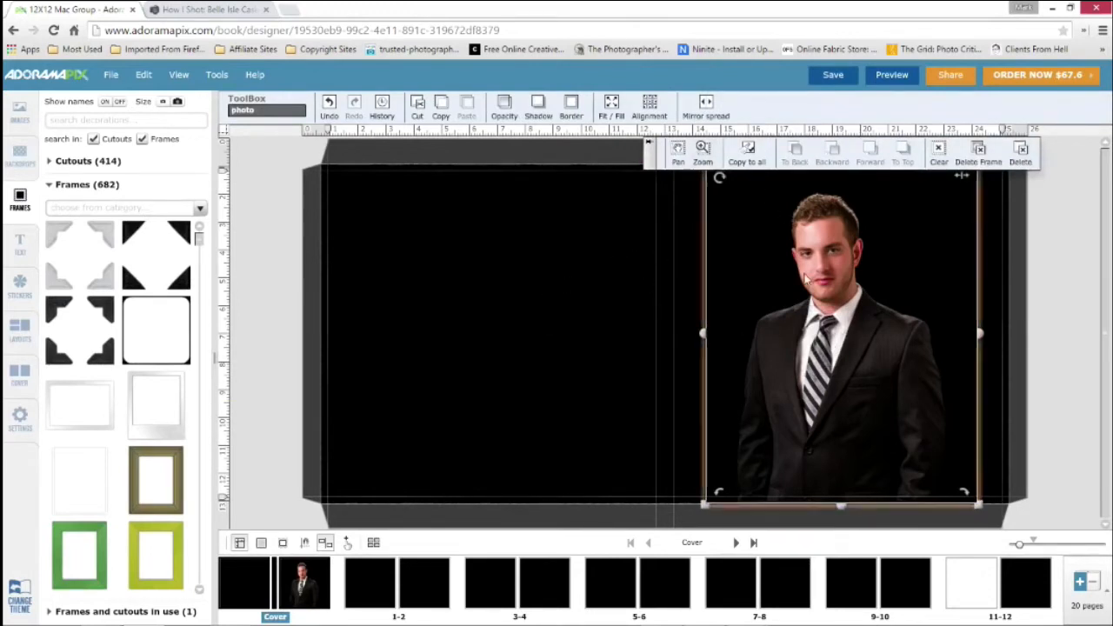
Remove the frame from the cover portrait and fit the photo back to the page
drag(806, 278, 758, 265)
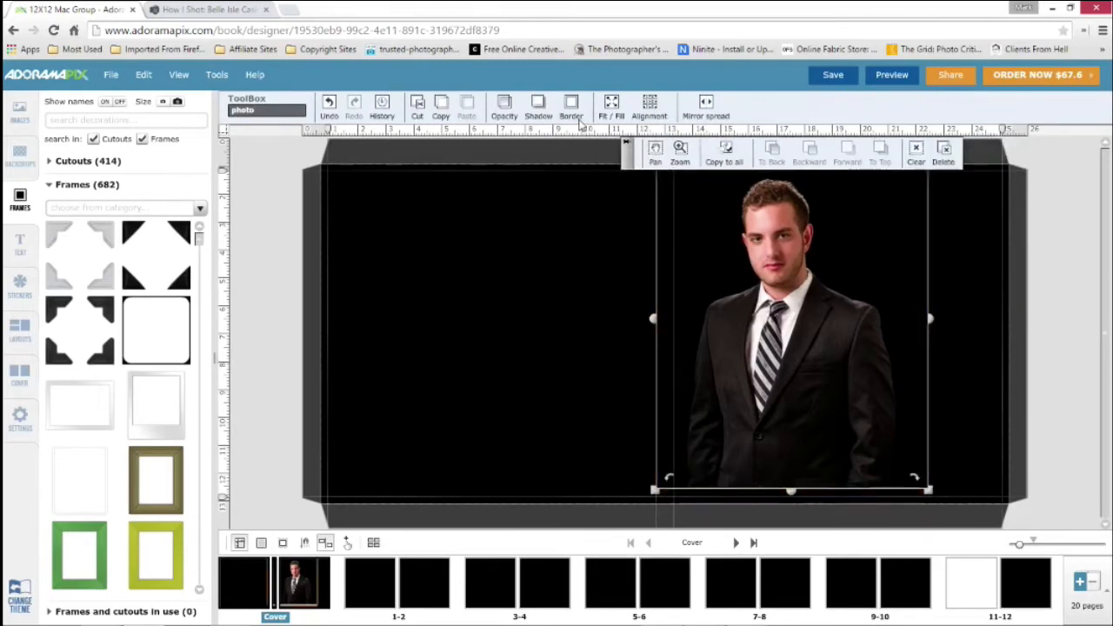
click(614, 107)
click(620, 134)
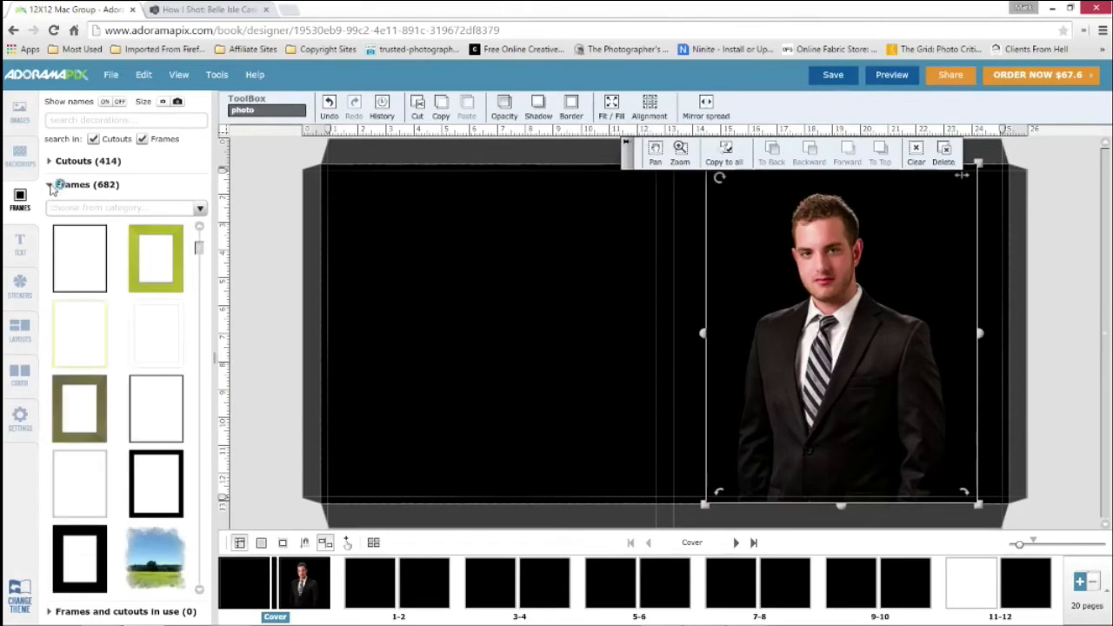
click(50, 185)
click(50, 209)
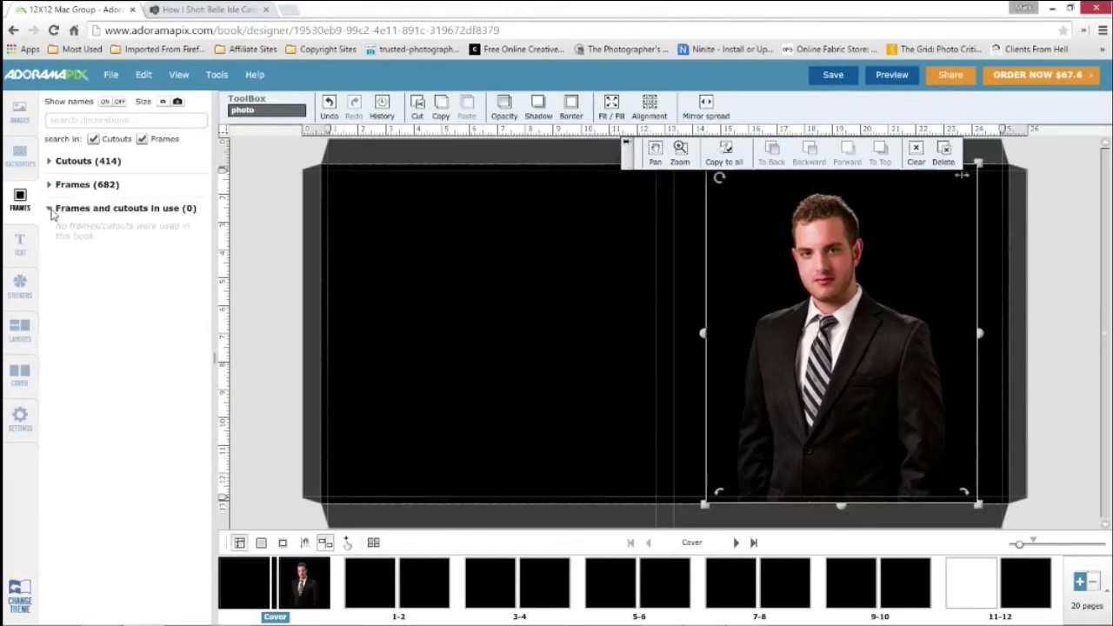
click(51, 211)
click(20, 245)
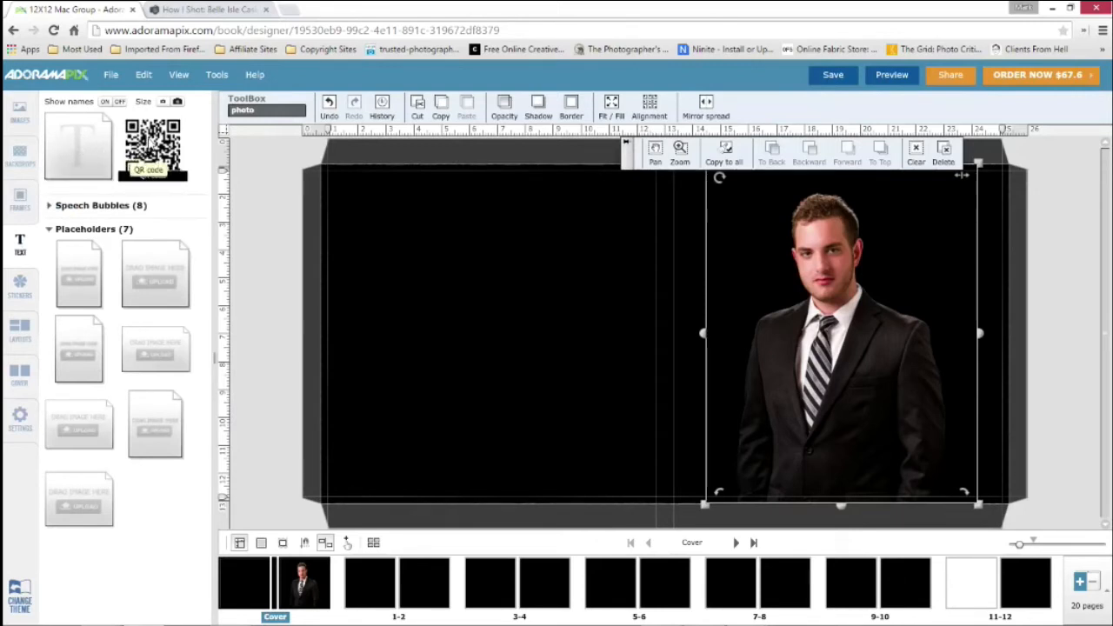
Try a carved pumpkin sticker in the middle of the cover spread and delete it
click(23, 284)
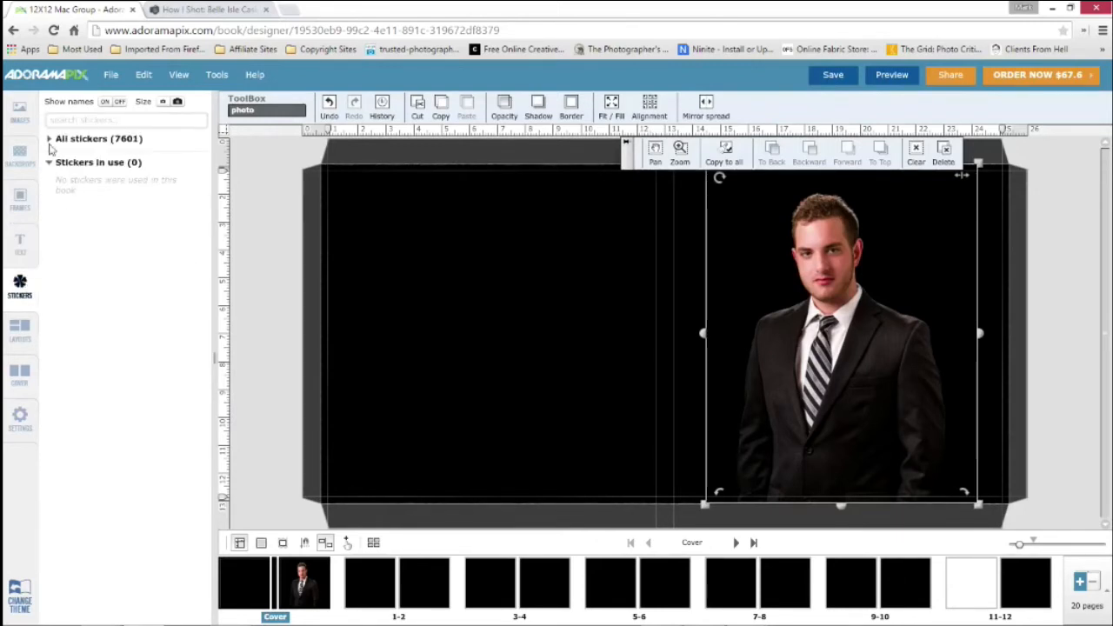
click(49, 139)
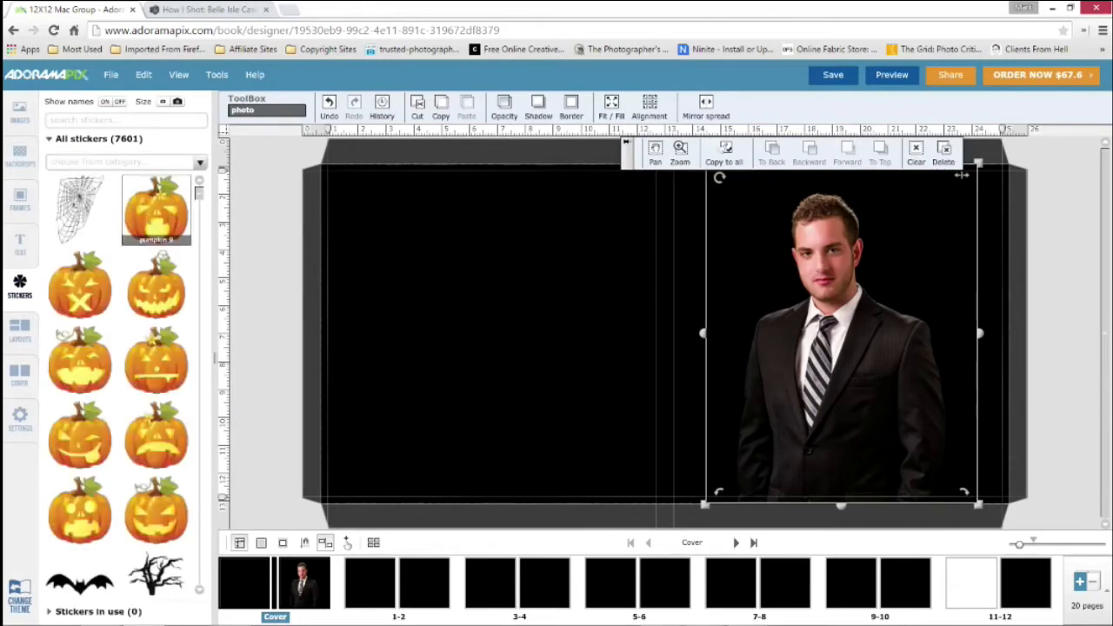
drag(157, 209, 614, 334)
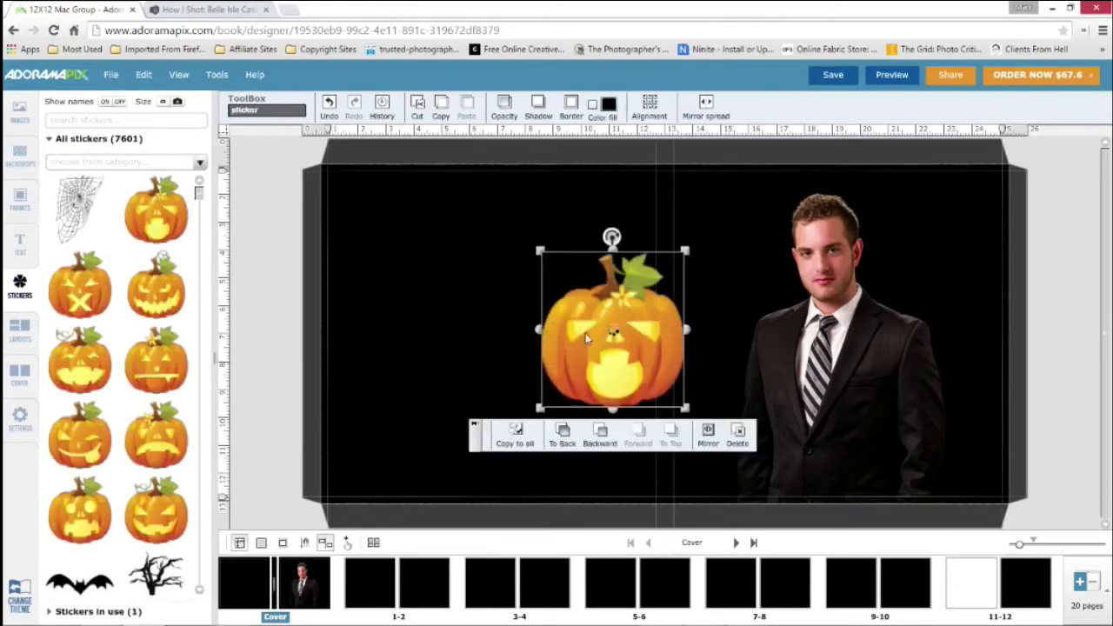
click(738, 435)
Open the pages 1-2 spread and browse the available page layouts
click(26, 327)
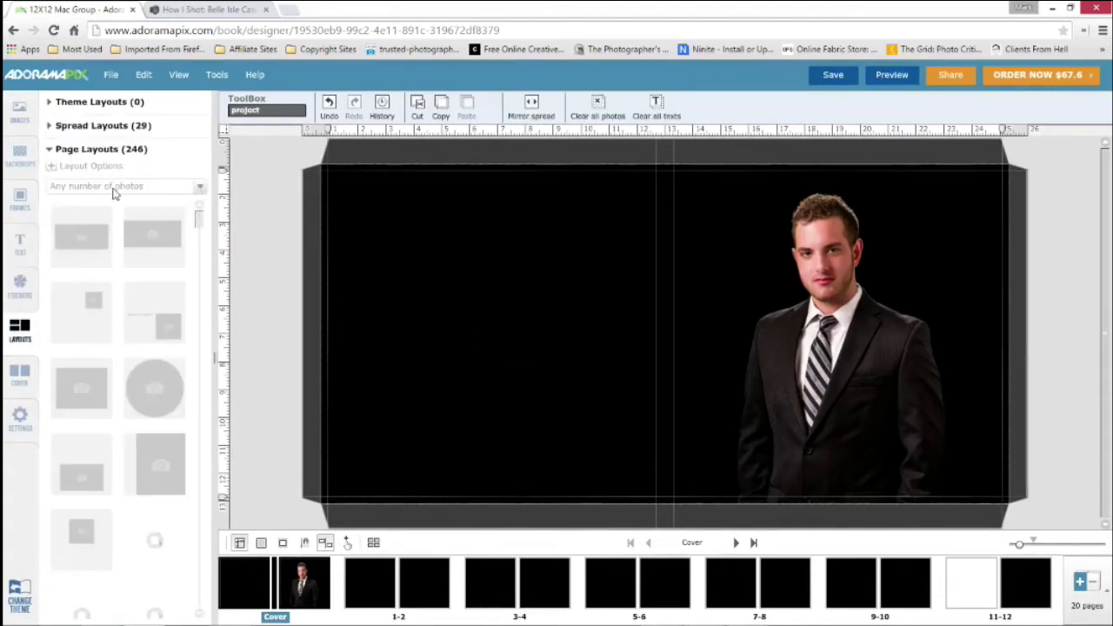
click(369, 582)
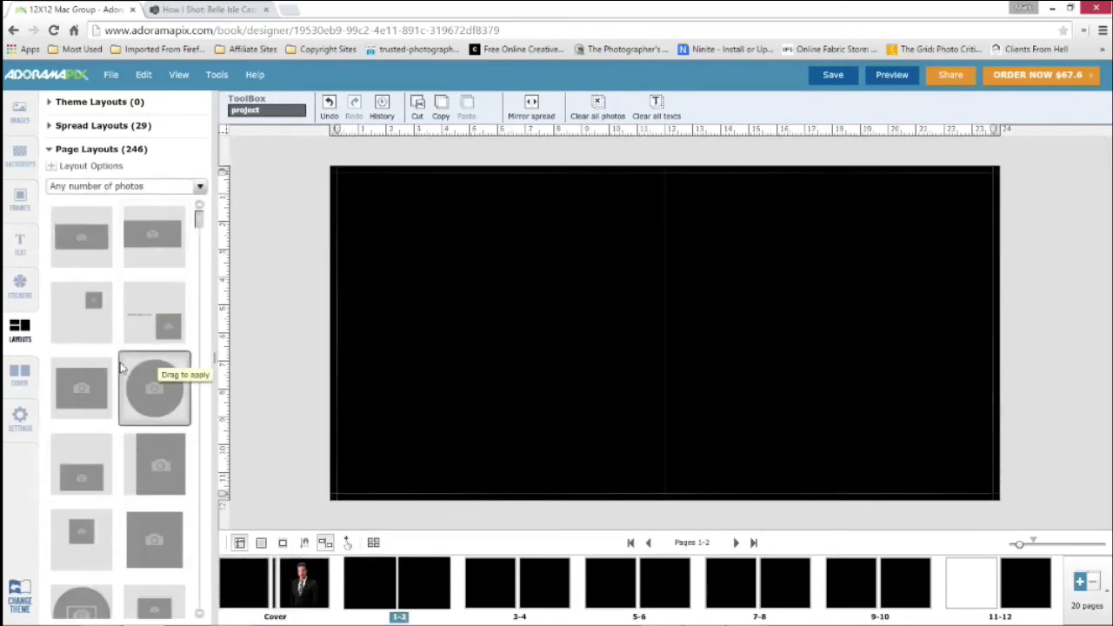
scroll(99, 449, down, 2)
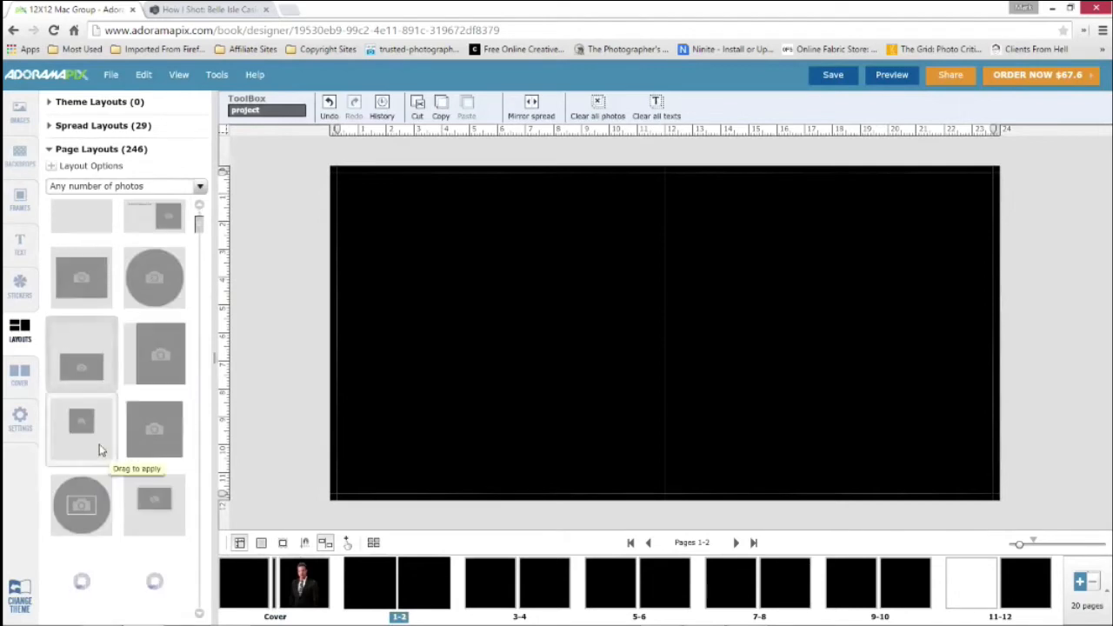
Place the five white-background group photos, four of doctors in lab coats and one of two men in suits, across pages 1-2
click(19, 113)
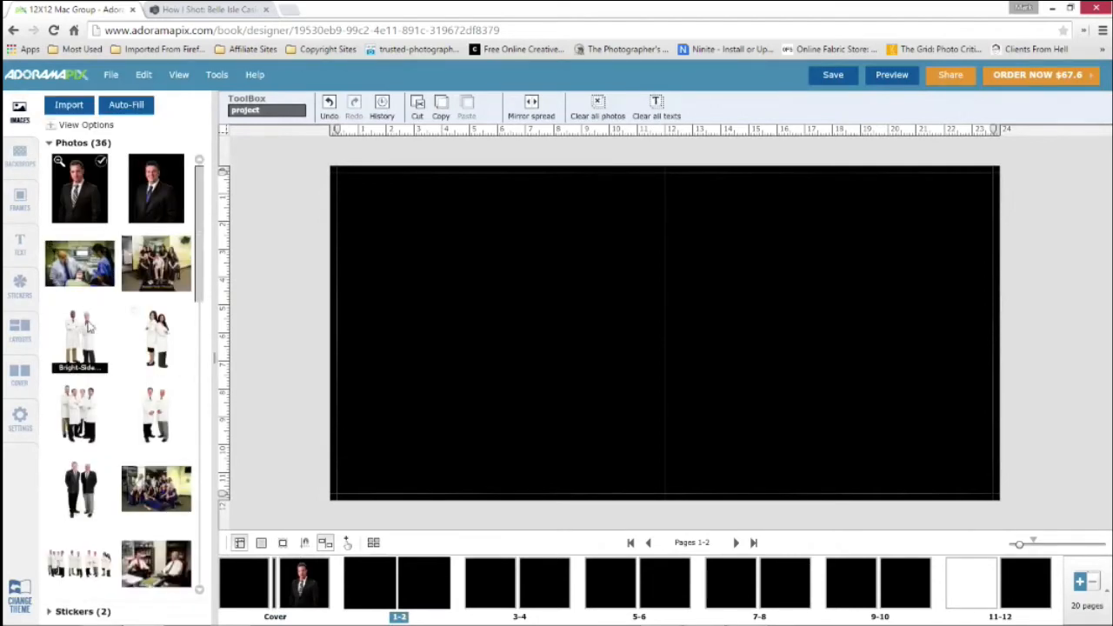
drag(112, 328, 423, 308)
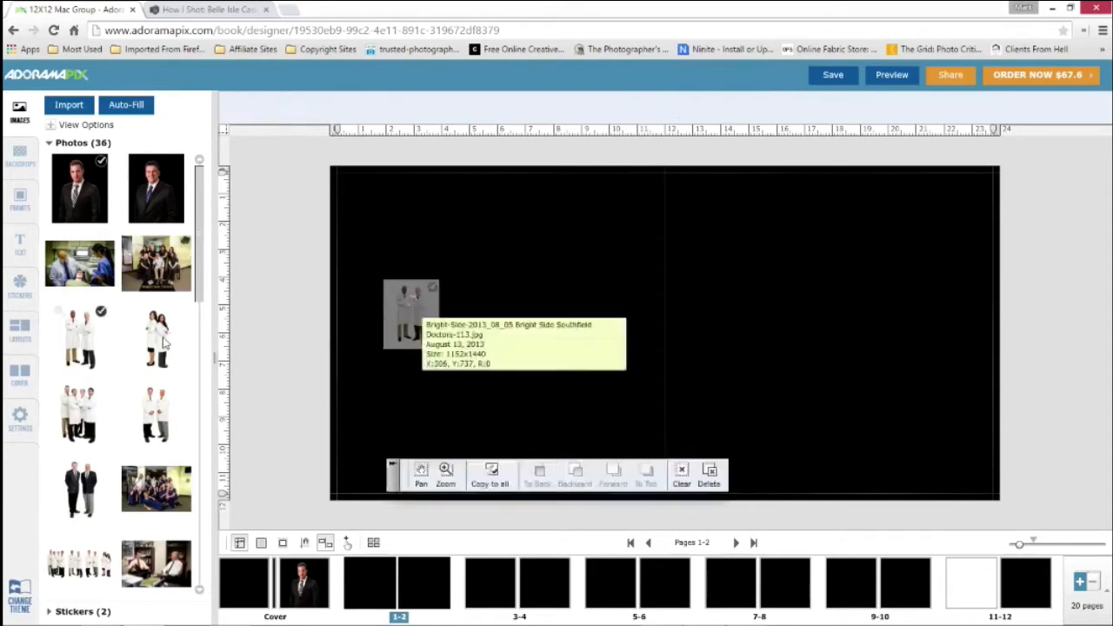
drag(158, 331, 620, 309)
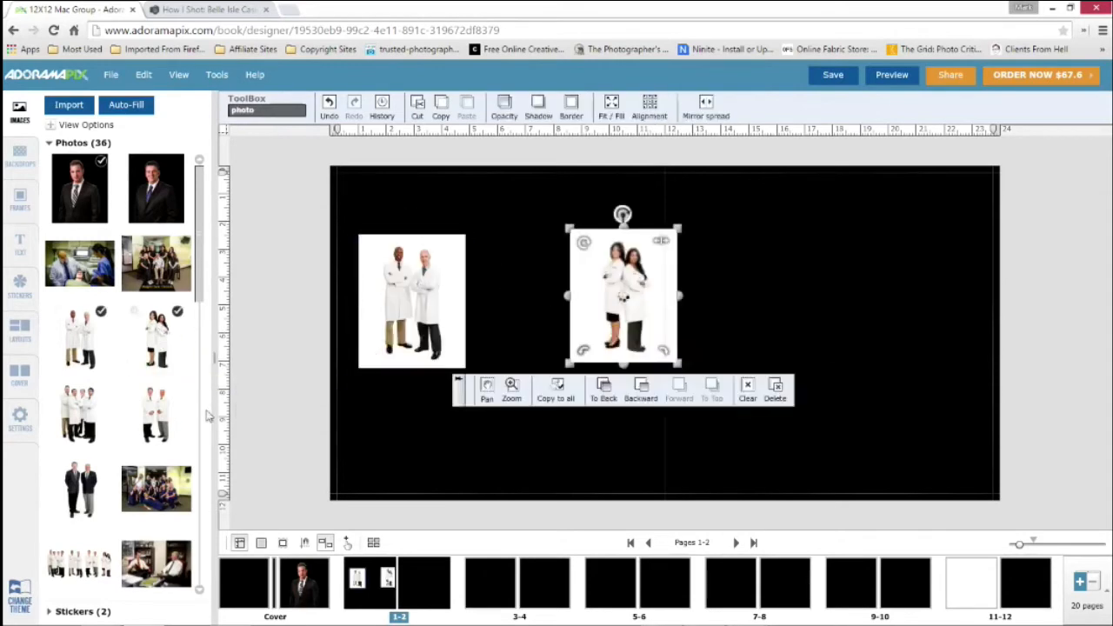
drag(153, 421, 765, 288)
drag(83, 409, 892, 260)
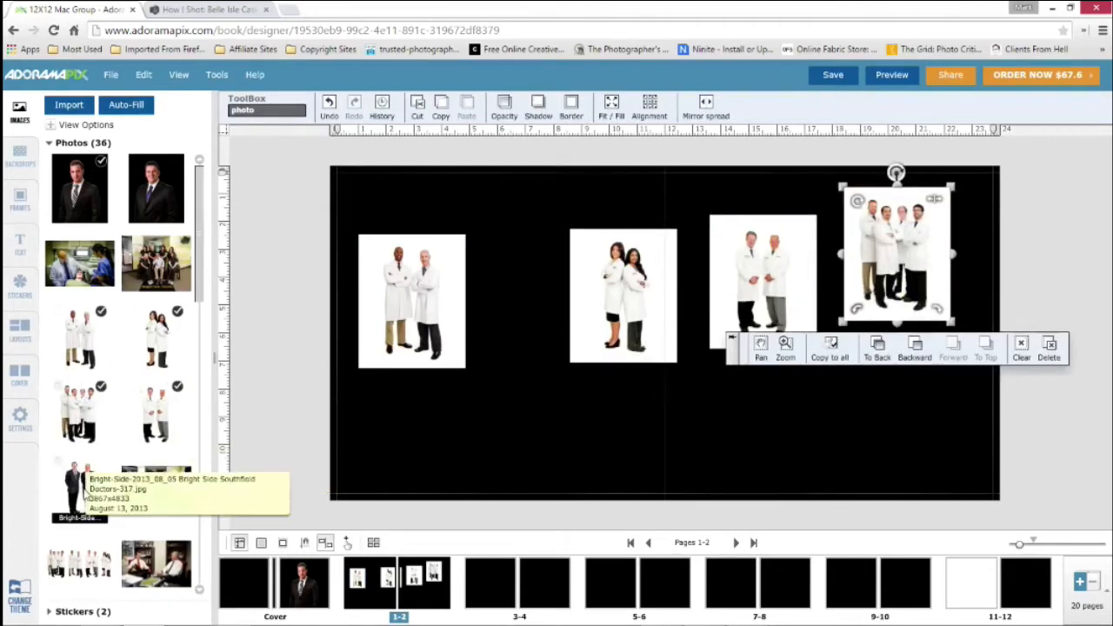
drag(77, 469, 538, 396)
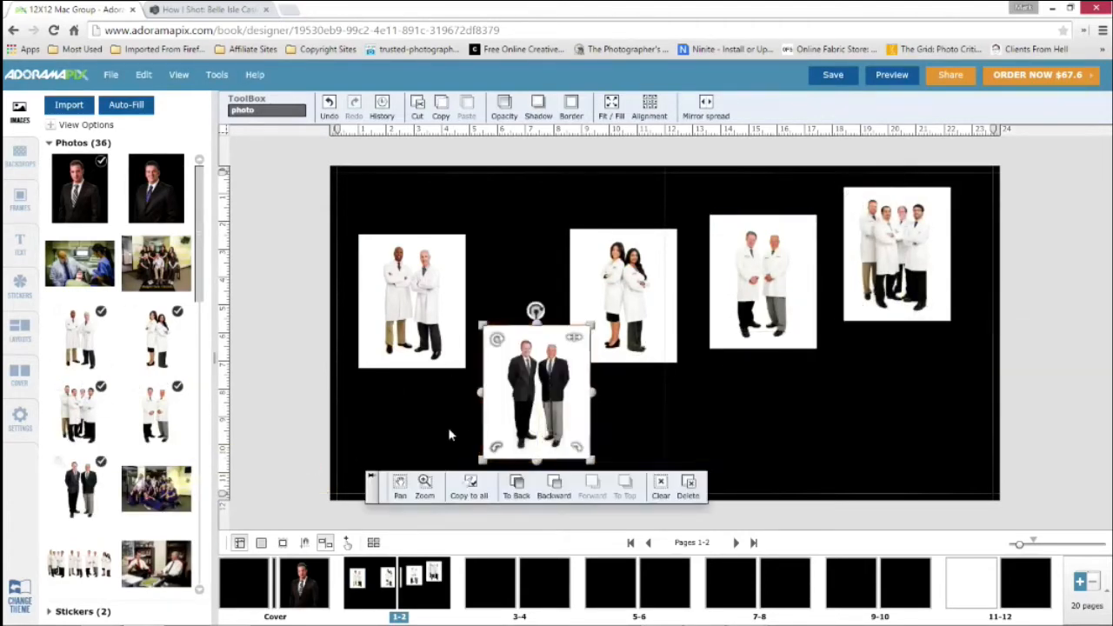
click(414, 419)
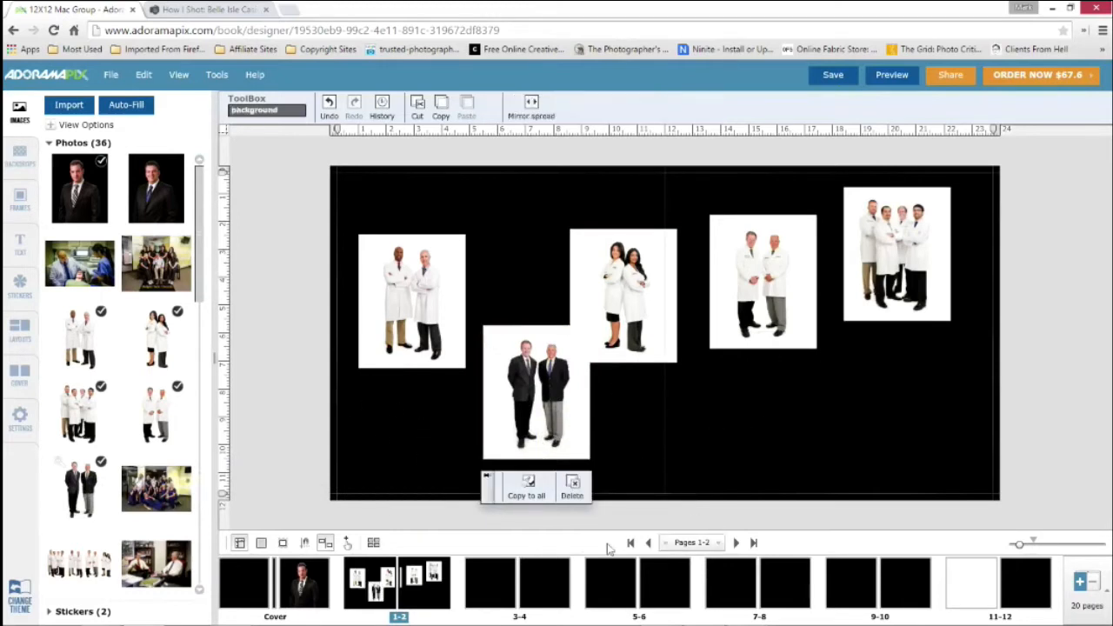
Apply the solid white backdrop to both pages of the 1-2 spread
click(19, 159)
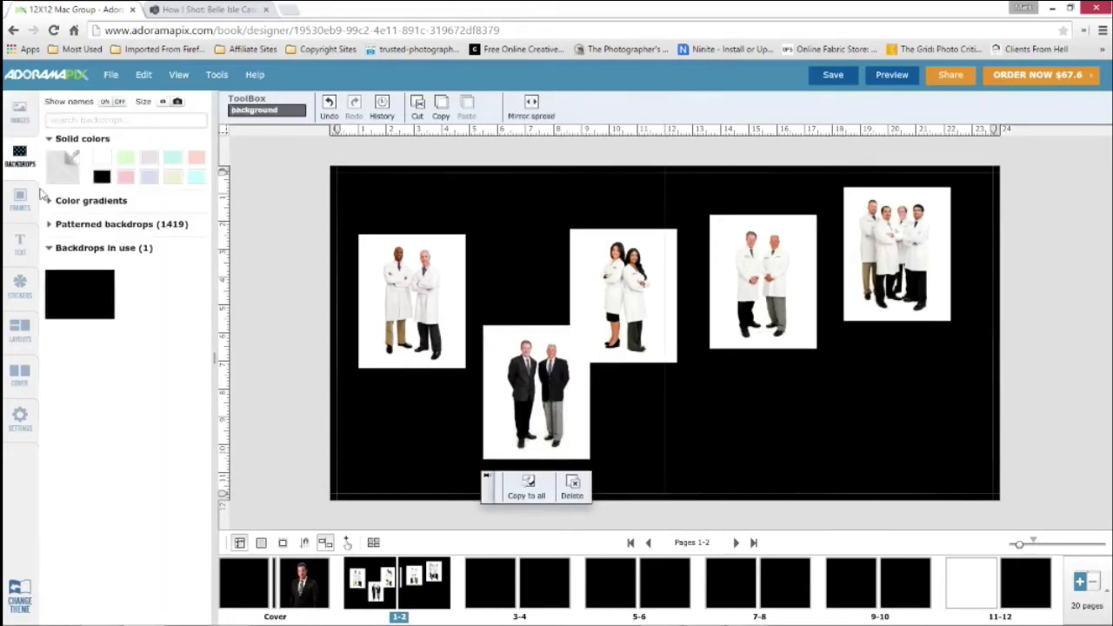
drag(100, 163, 526, 228)
drag(102, 158, 797, 423)
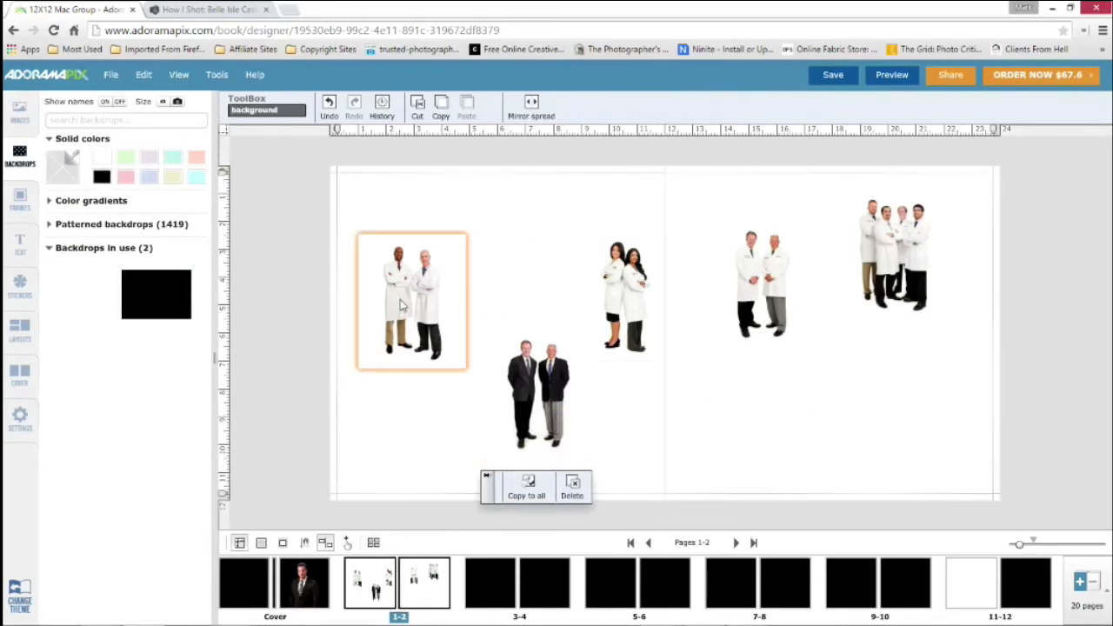
Fit the first two-doctor photo to the page, align it with the spread's left edge, and crop its right side to 1894 wide
click(453, 261)
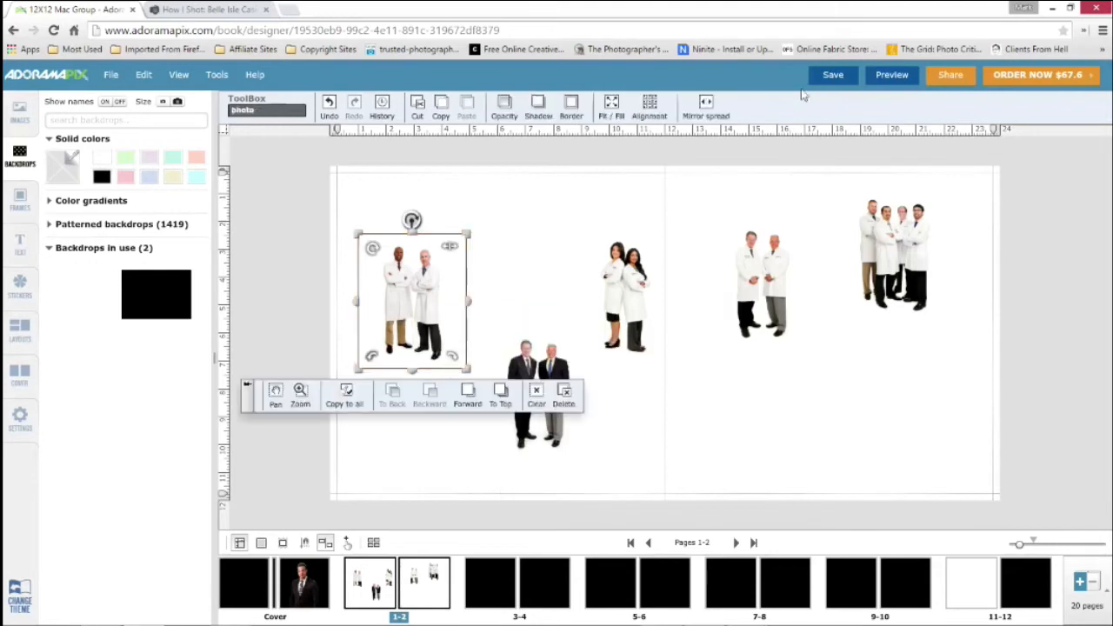
click(612, 103)
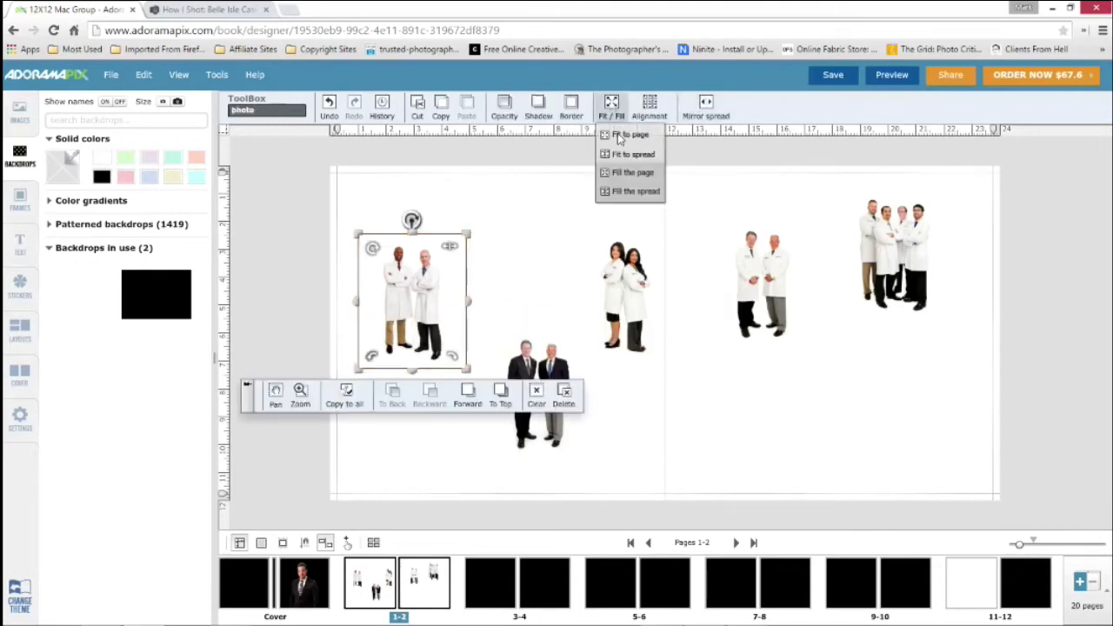
click(619, 137)
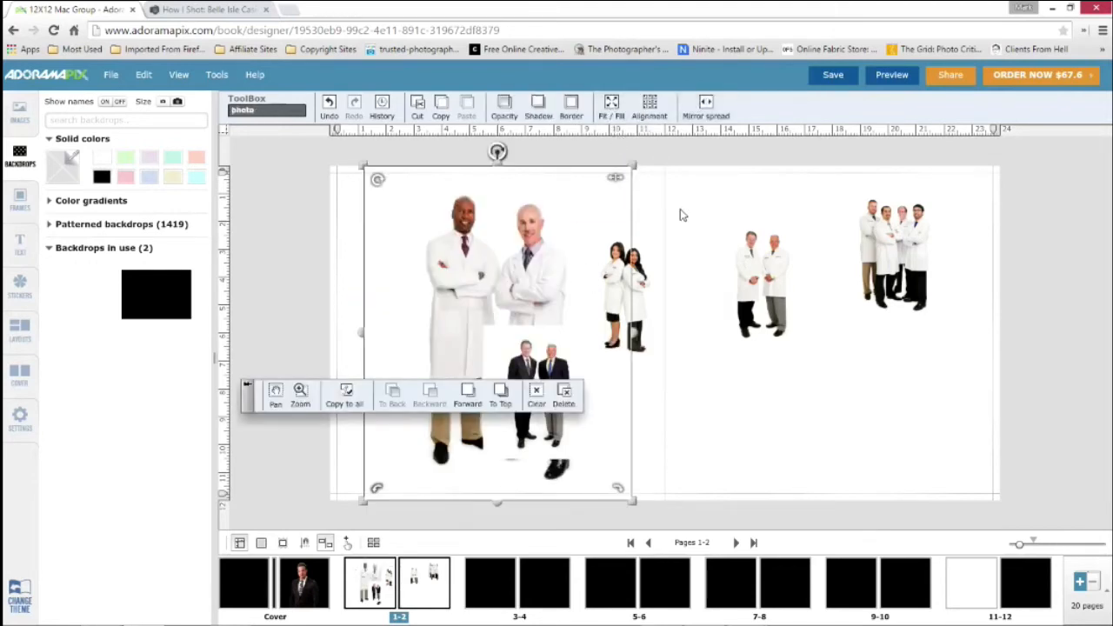
click(654, 198)
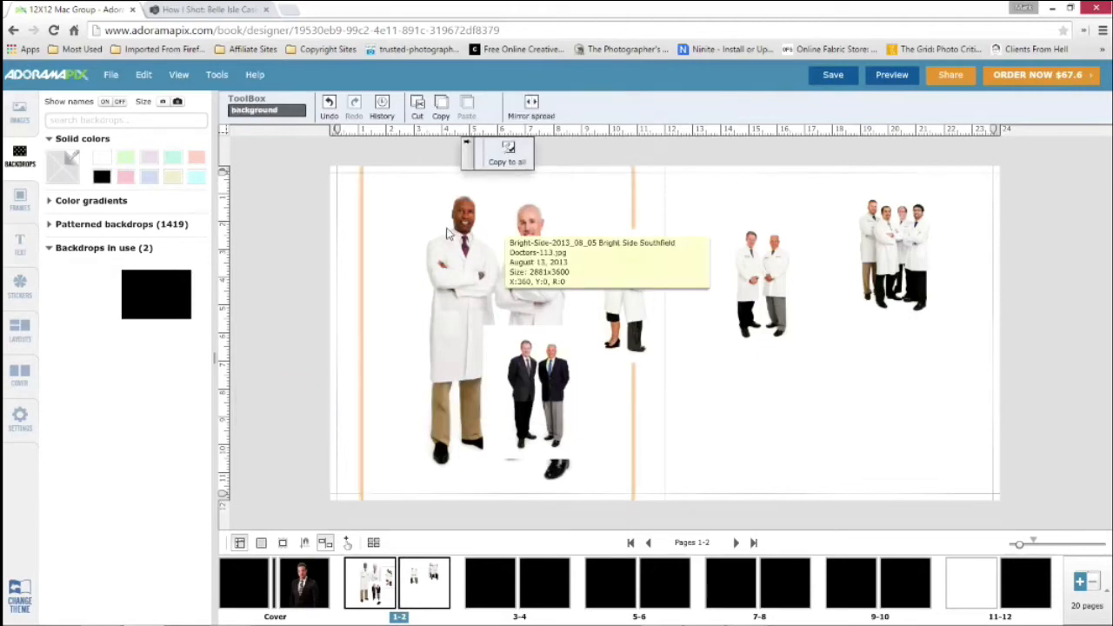
drag(447, 233, 415, 233)
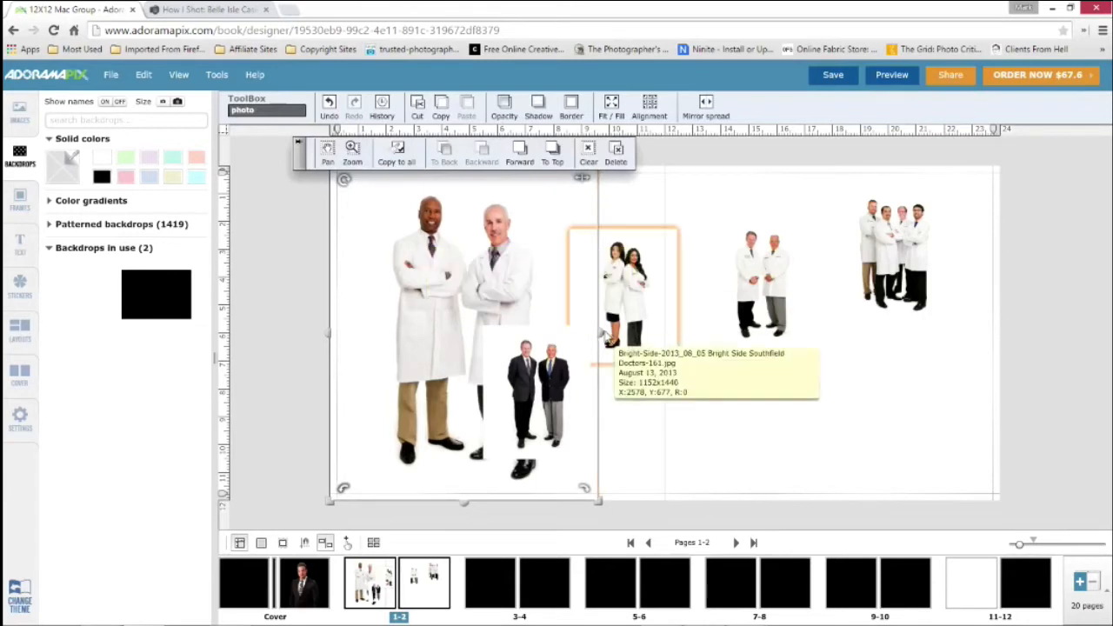
drag(598, 334, 509, 335)
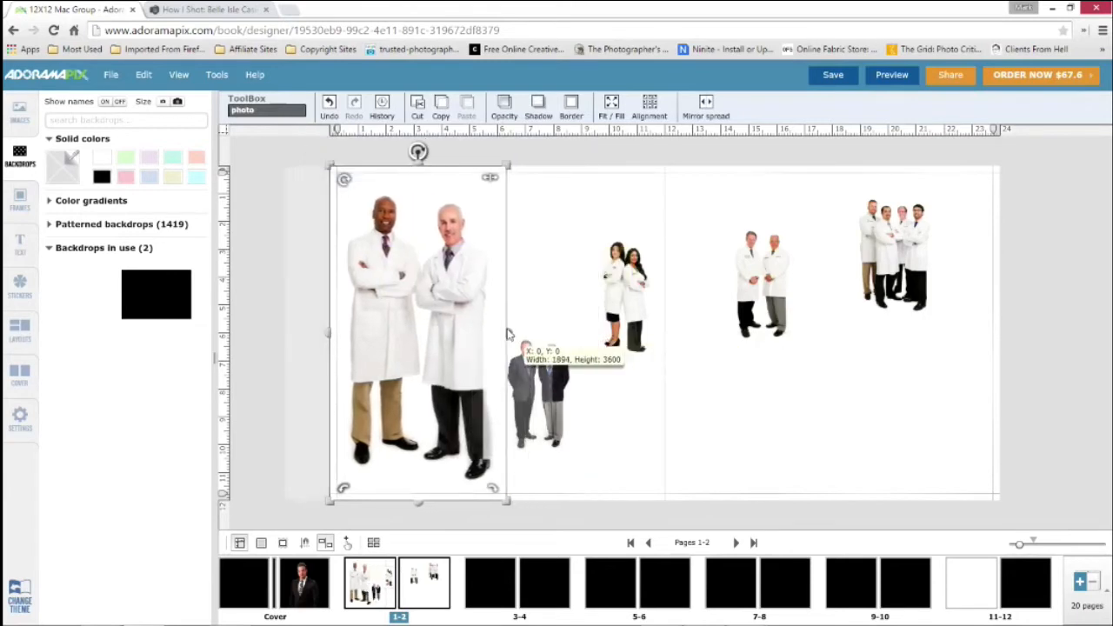
drag(549, 407, 549, 408)
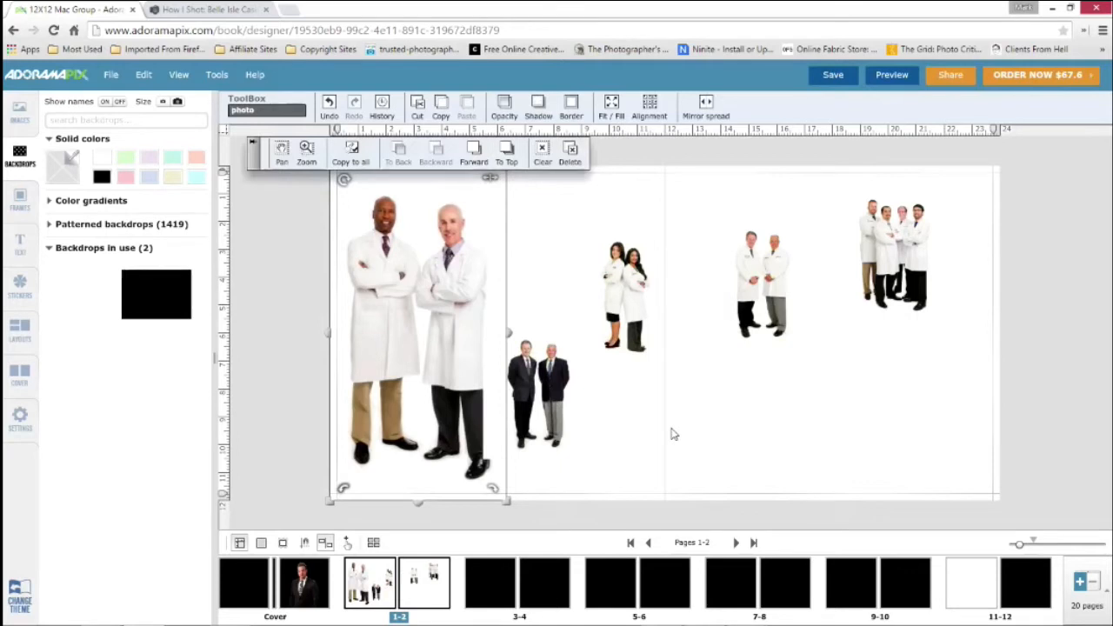
Fit the photo of two men in suits and the photo of two women doctors to the page
click(538, 396)
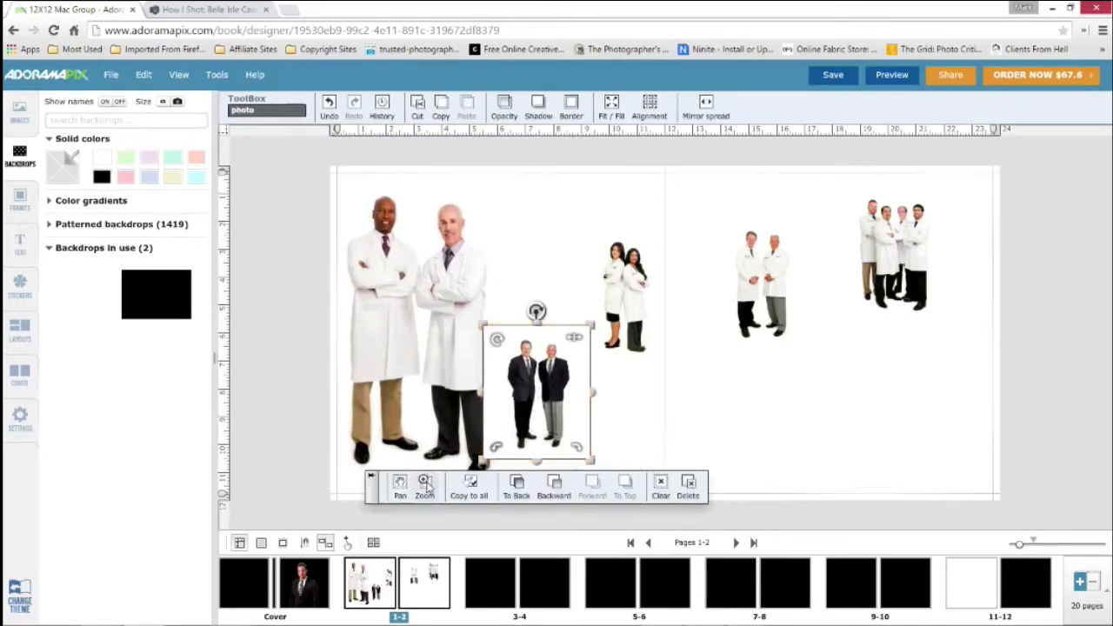
click(611, 105)
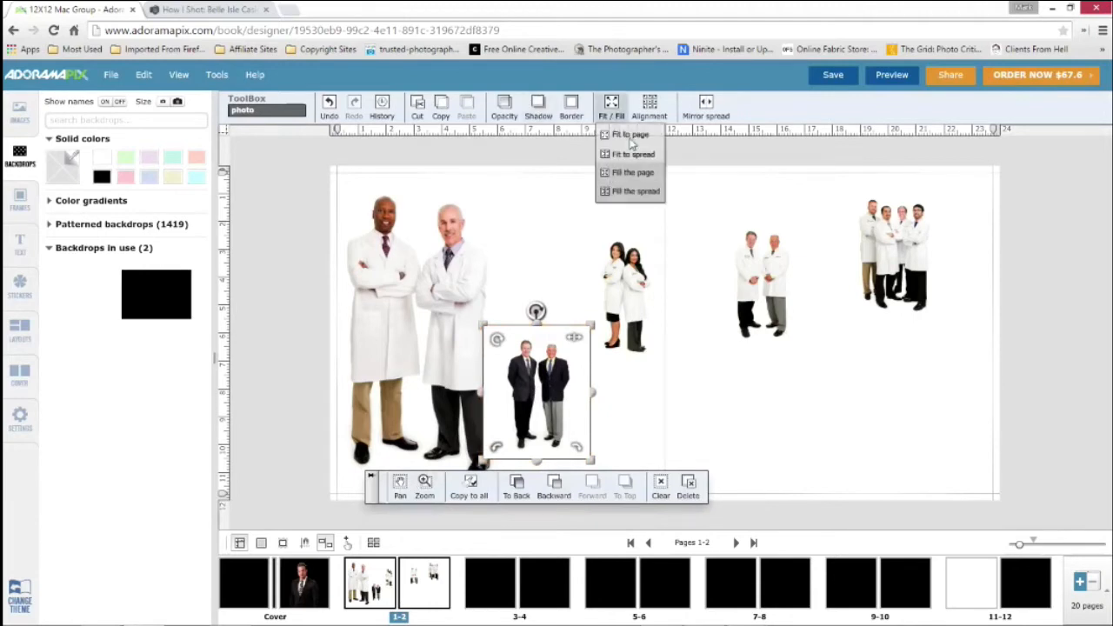
click(631, 136)
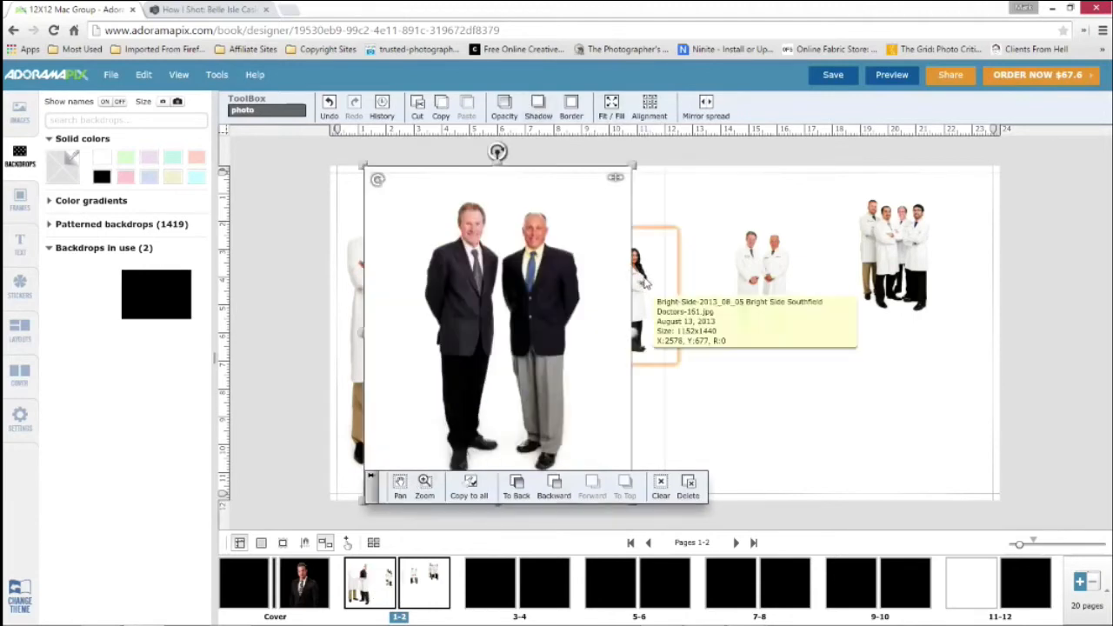
click(644, 283)
click(612, 107)
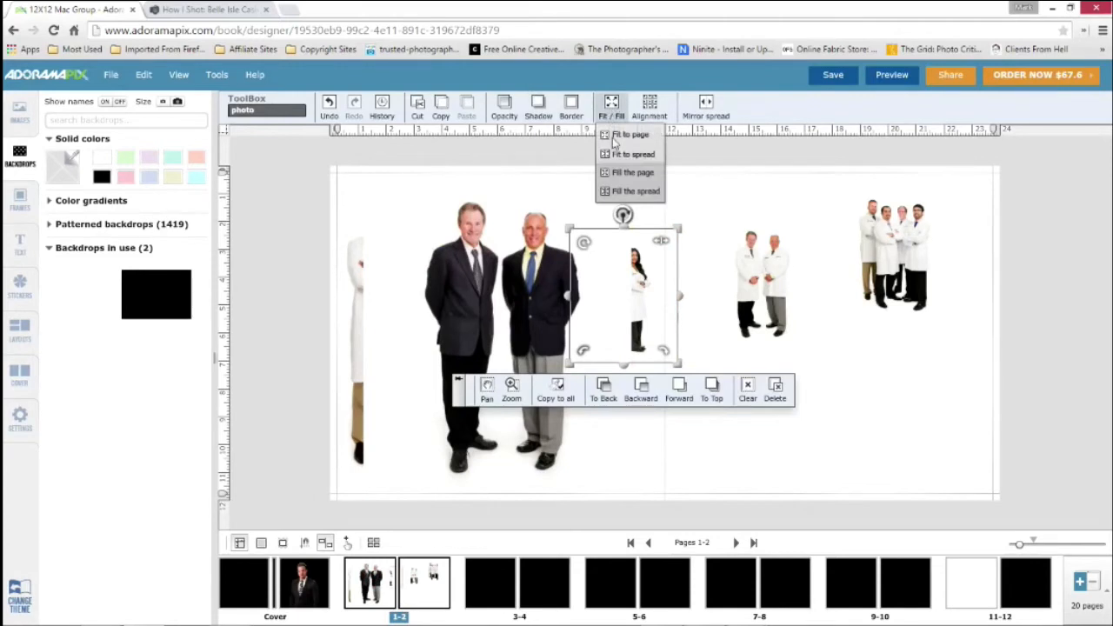
click(519, 258)
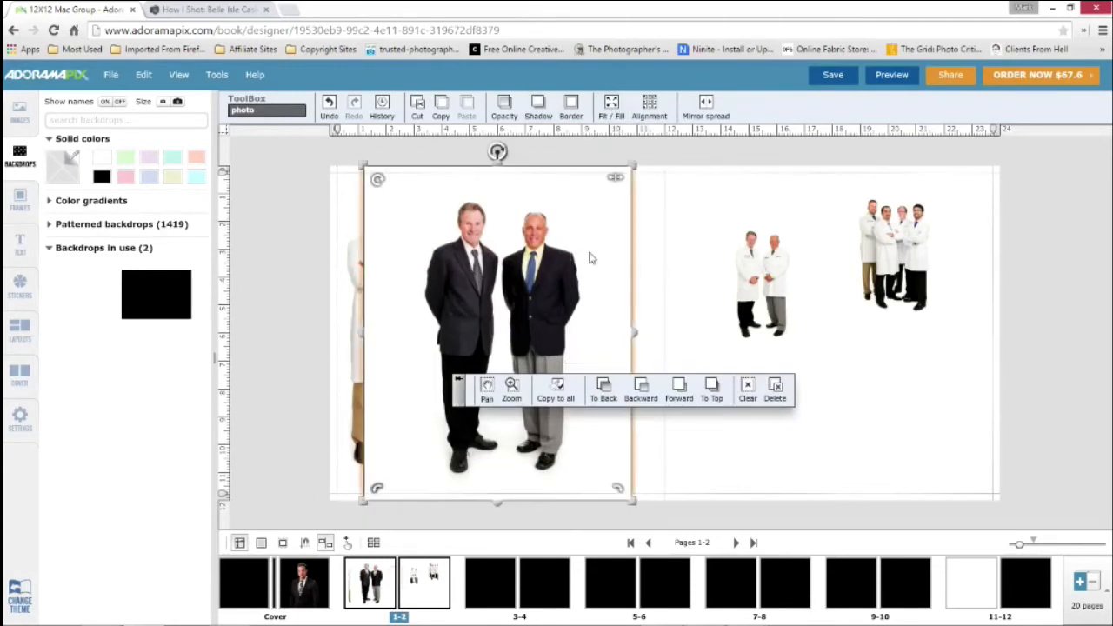
Move and crop the women doctors' photo beside the first pair, with the cropped photo of the men in suits next to it
drag(589, 258, 651, 258)
drag(556, 331, 524, 327)
click(582, 337)
drag(452, 295, 582, 296)
drag(735, 300, 740, 300)
click(697, 291)
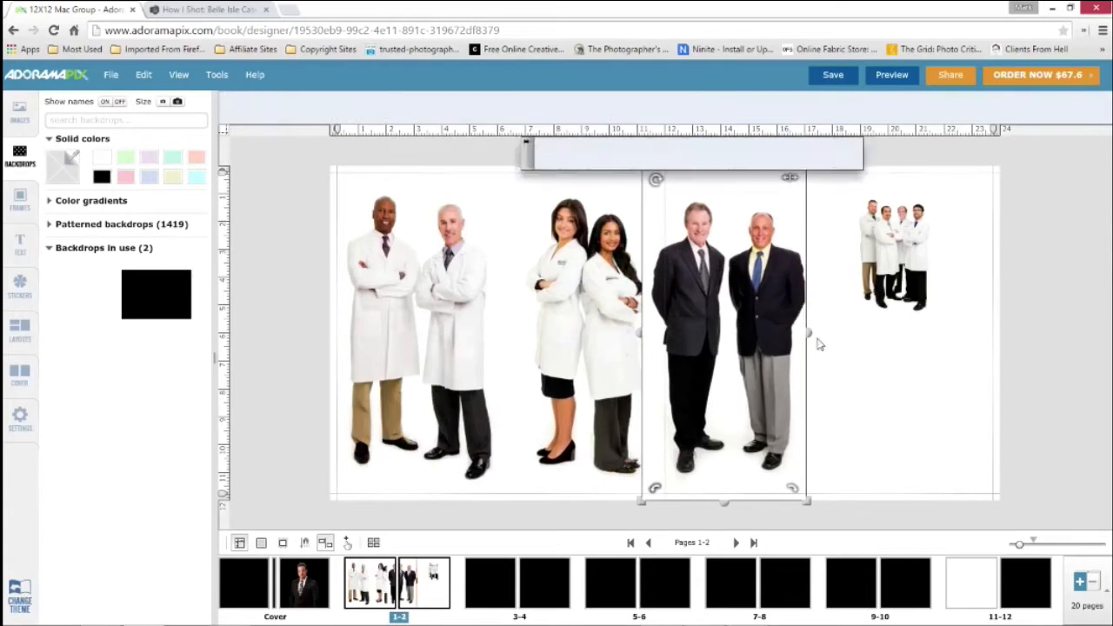
Fit the four-doctor photo to the page, crop its left side, and move it to the spread's right edge
click(893, 271)
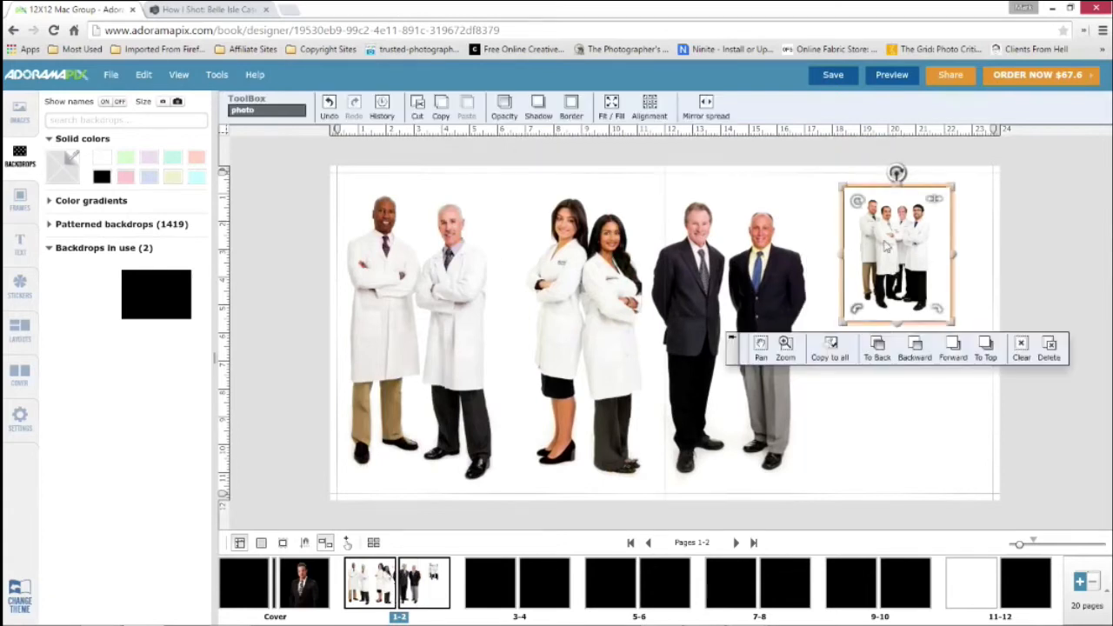
click(611, 104)
click(616, 137)
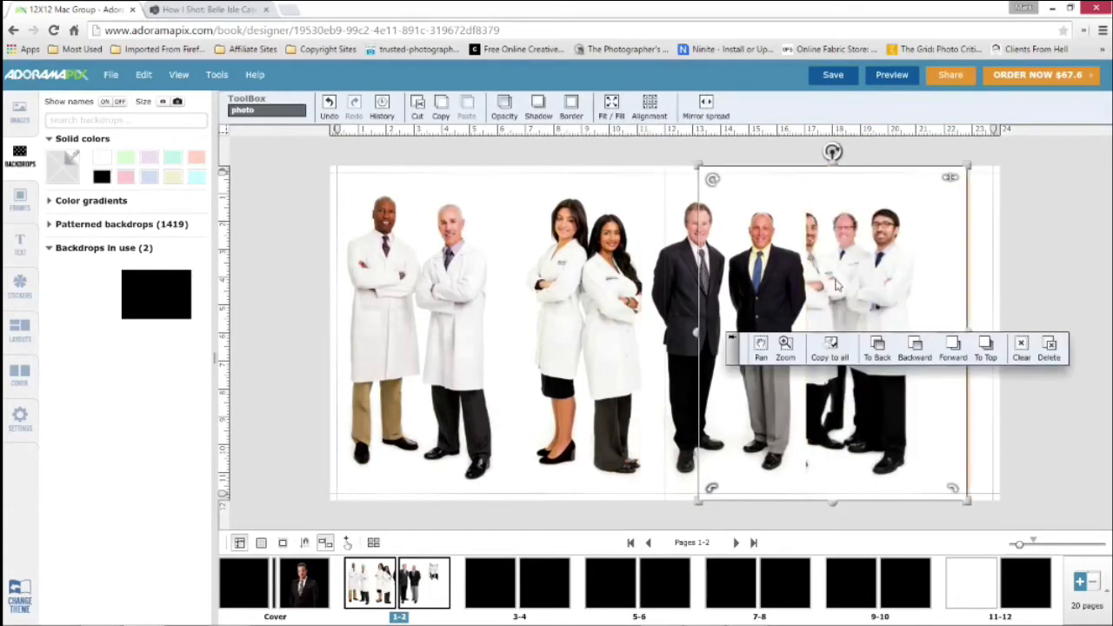
drag(699, 332, 758, 334)
drag(887, 277, 922, 276)
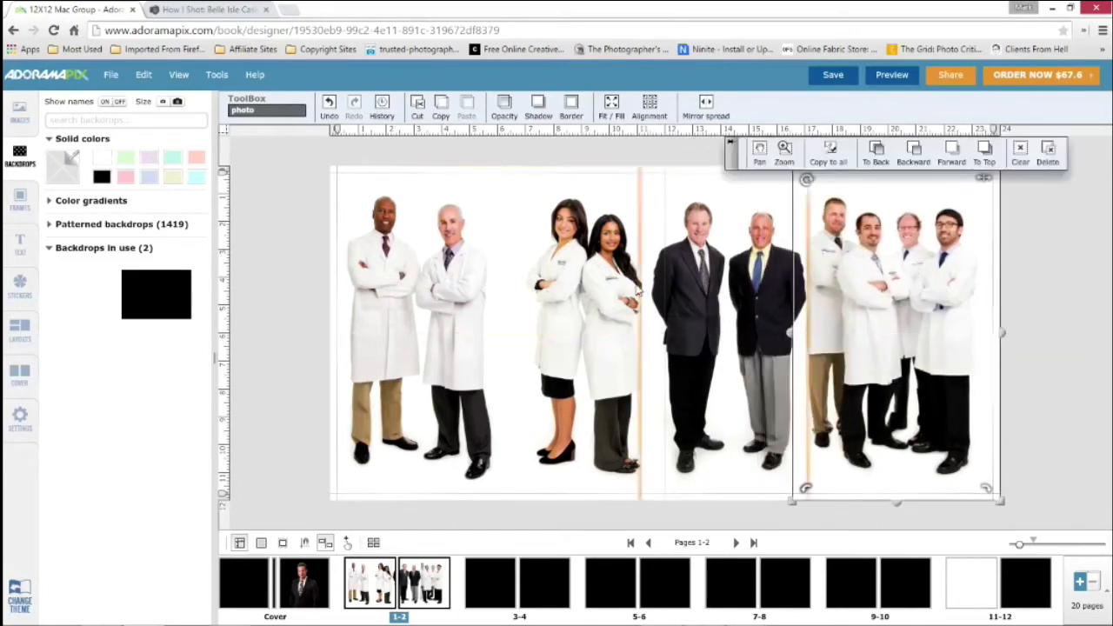
Lower the suited men's photo to 56% opacity and move it left so it overlaps the women doctors
click(757, 287)
click(504, 108)
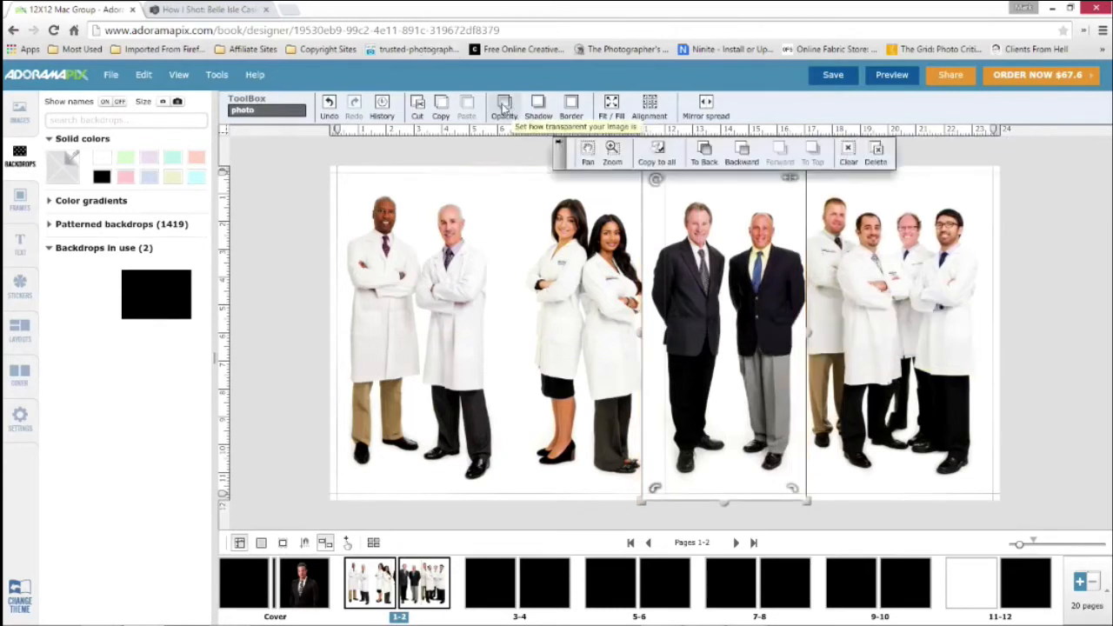
drag(581, 135, 553, 134)
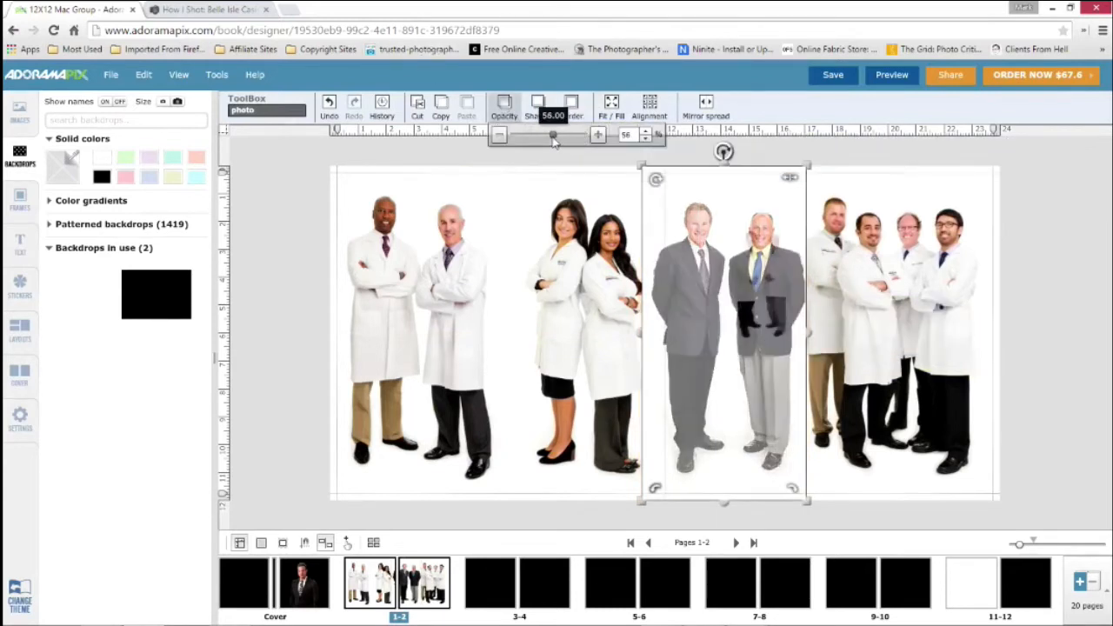
drag(686, 277, 651, 277)
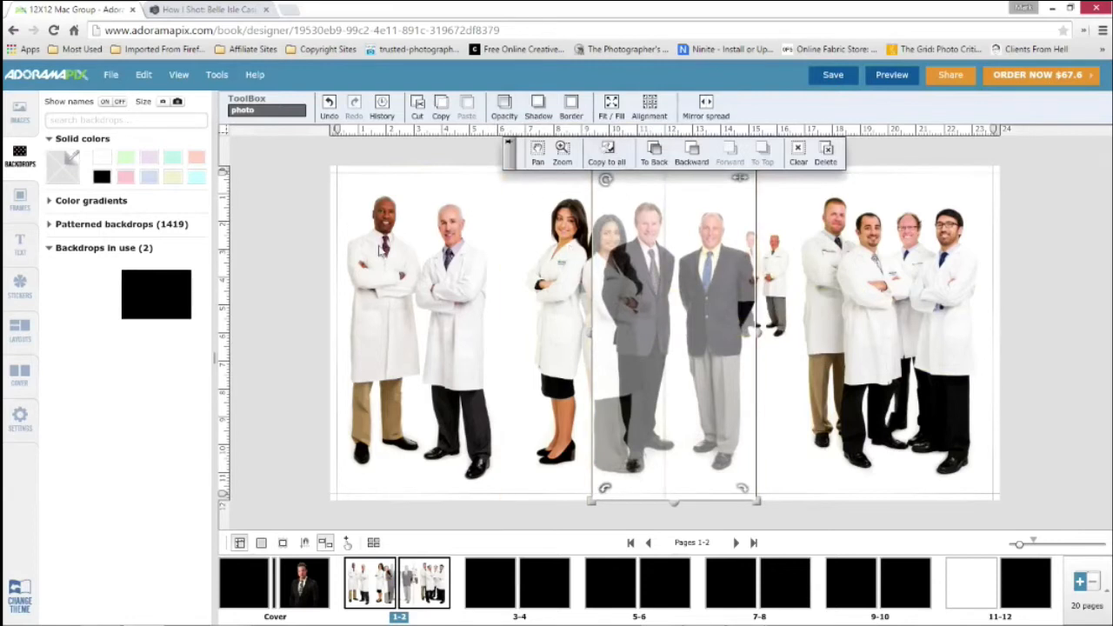
click(300, 274)
Delete all the group photos from the pages 1-2 spread
click(646, 275)
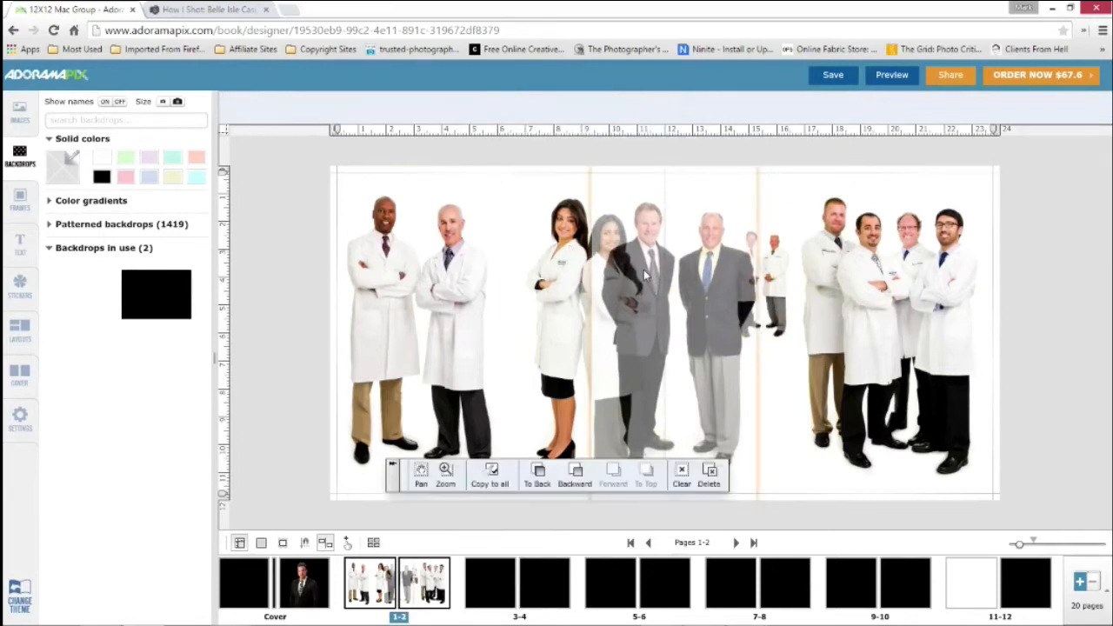
key(Delete)
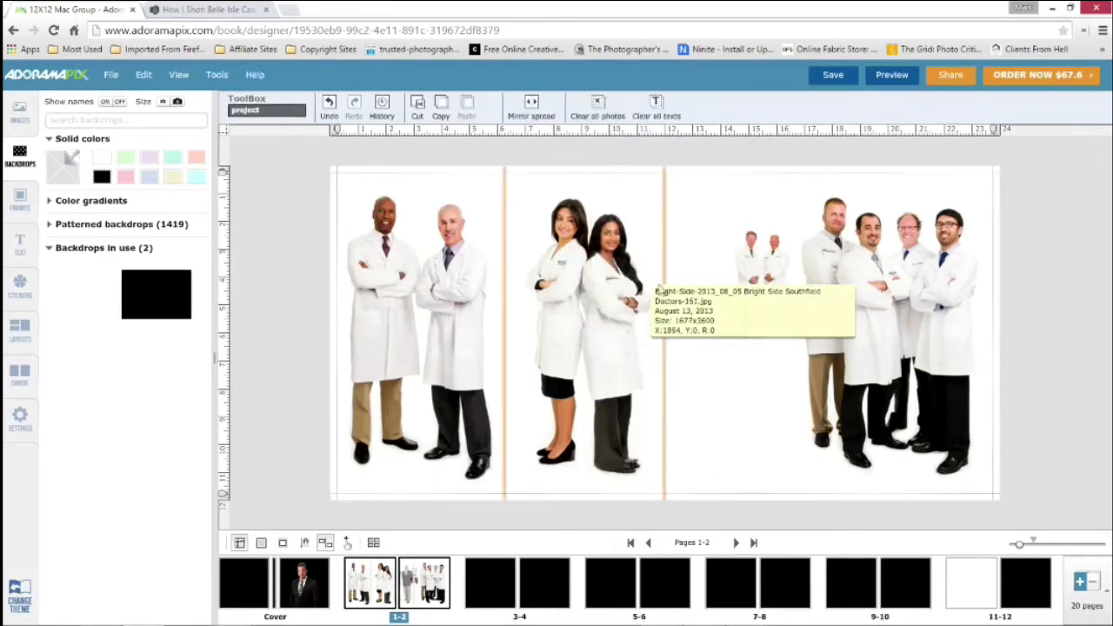
click(609, 274)
key(Delete)
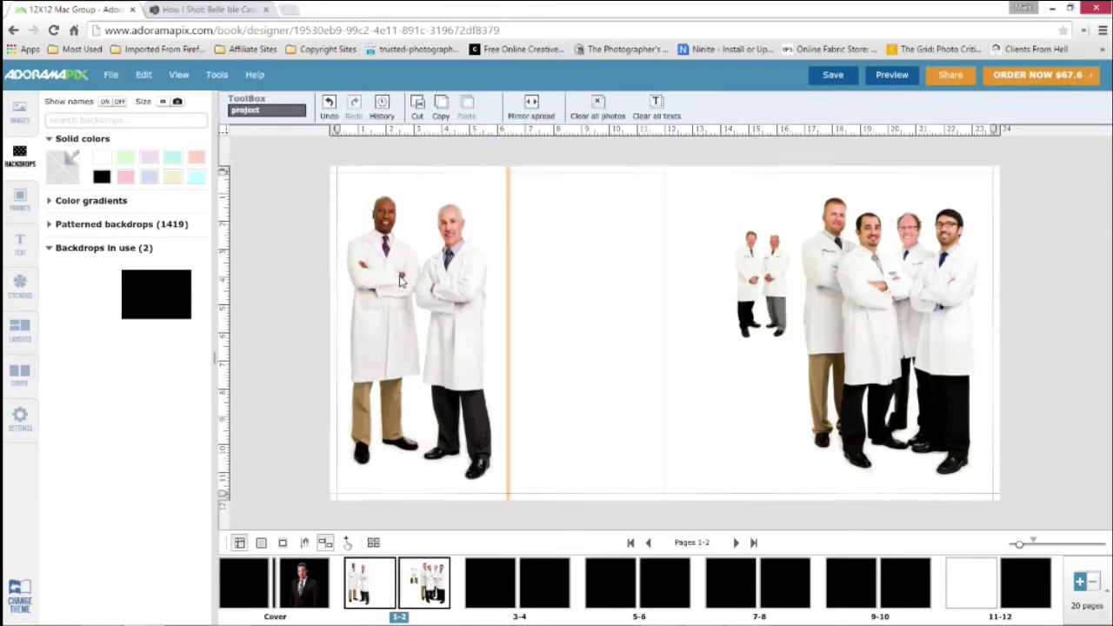
click(400, 278)
key(Delete)
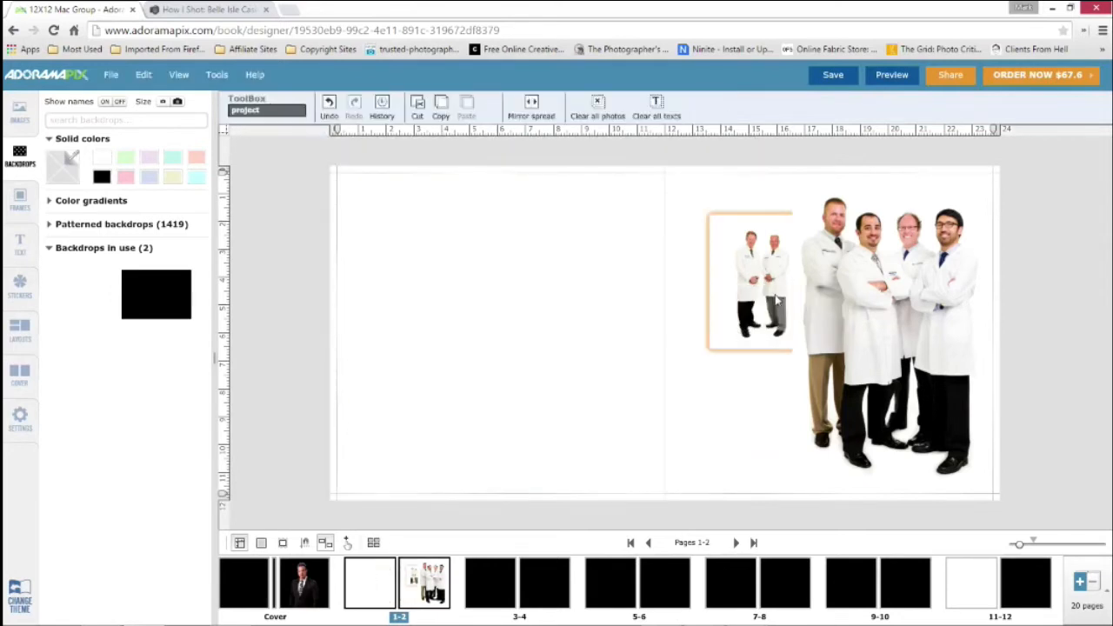
click(778, 300)
key(Delete)
key(Delete)
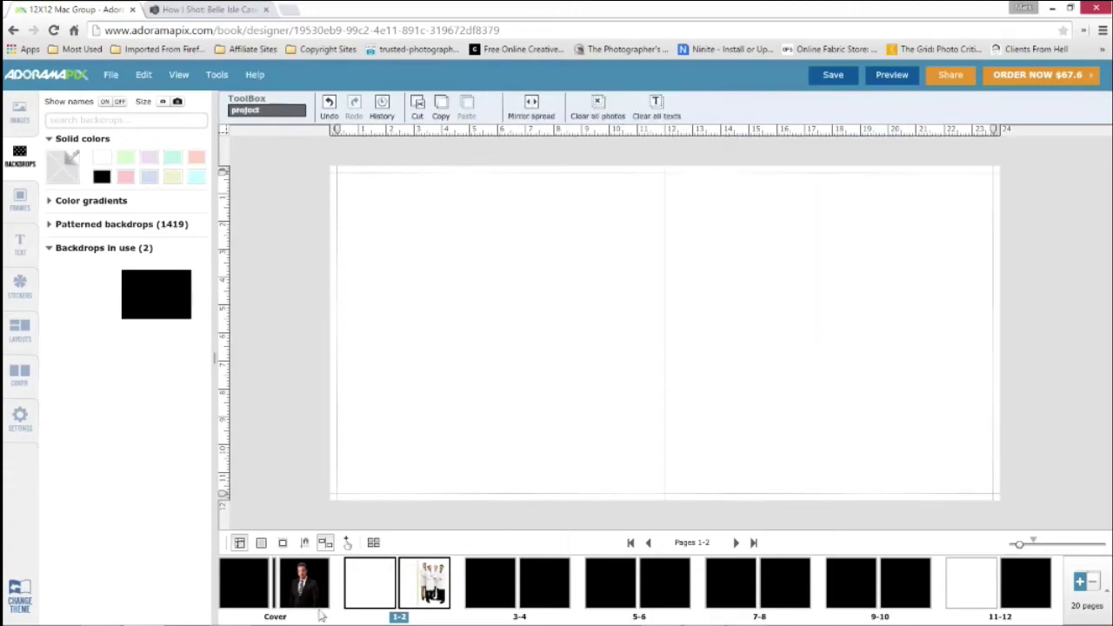
Switch to Photoshop and toggle the visibility of one doctors' photo layer in the brightside Two Page Spread document
click(229, 614)
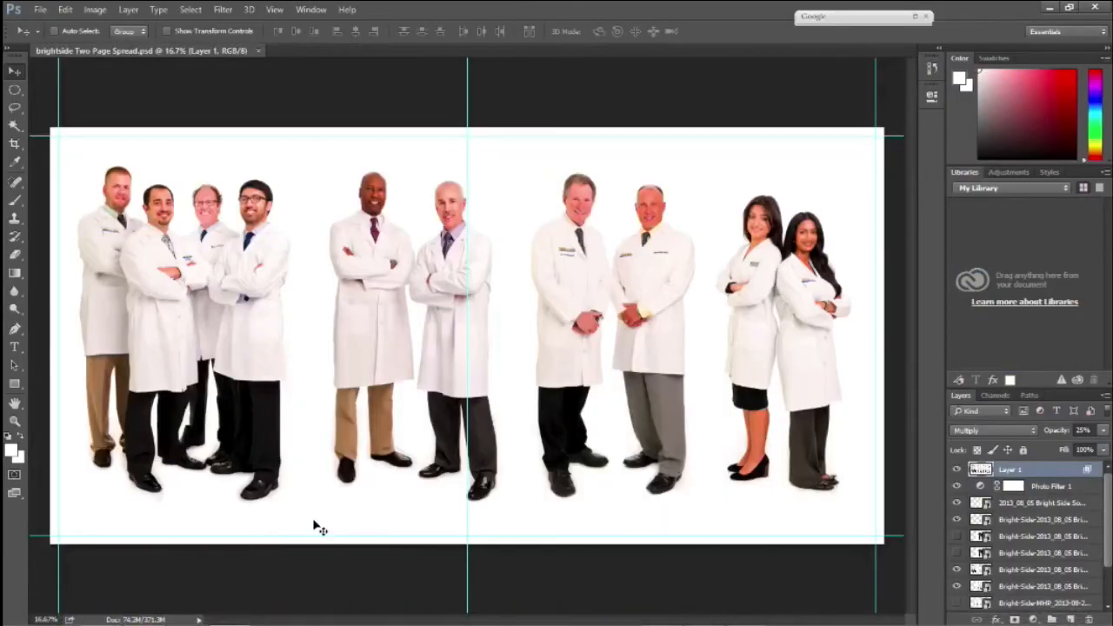
click(958, 570)
click(957, 570)
Examine the two-page spread's image size in Photoshop with its dimensions shown in inches
click(95, 11)
click(141, 109)
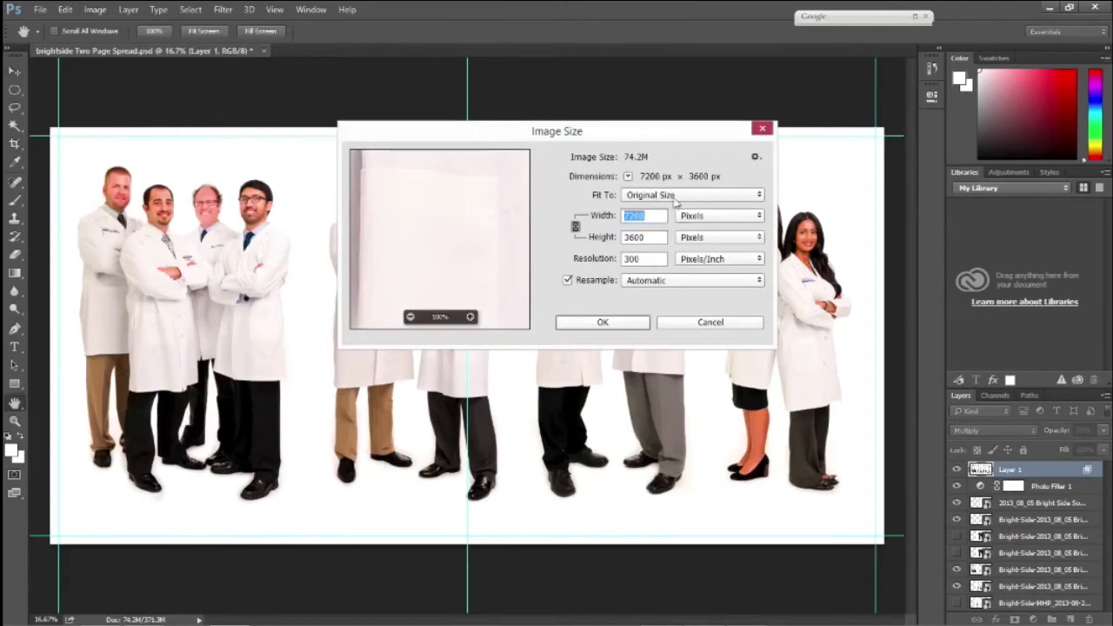
click(706, 217)
click(710, 248)
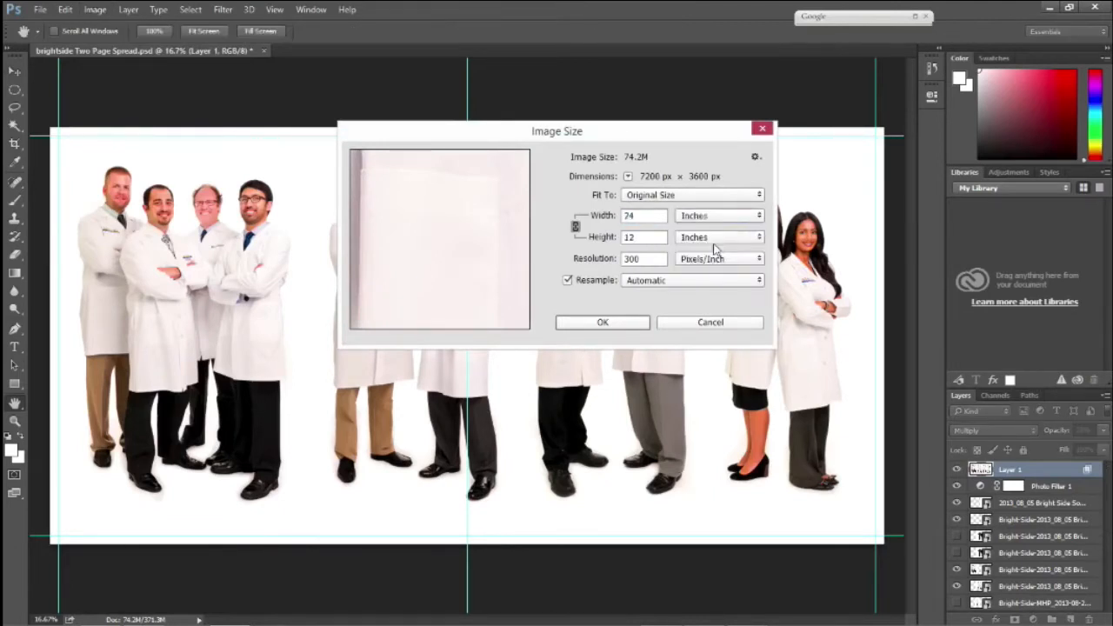
drag(659, 136, 627, 98)
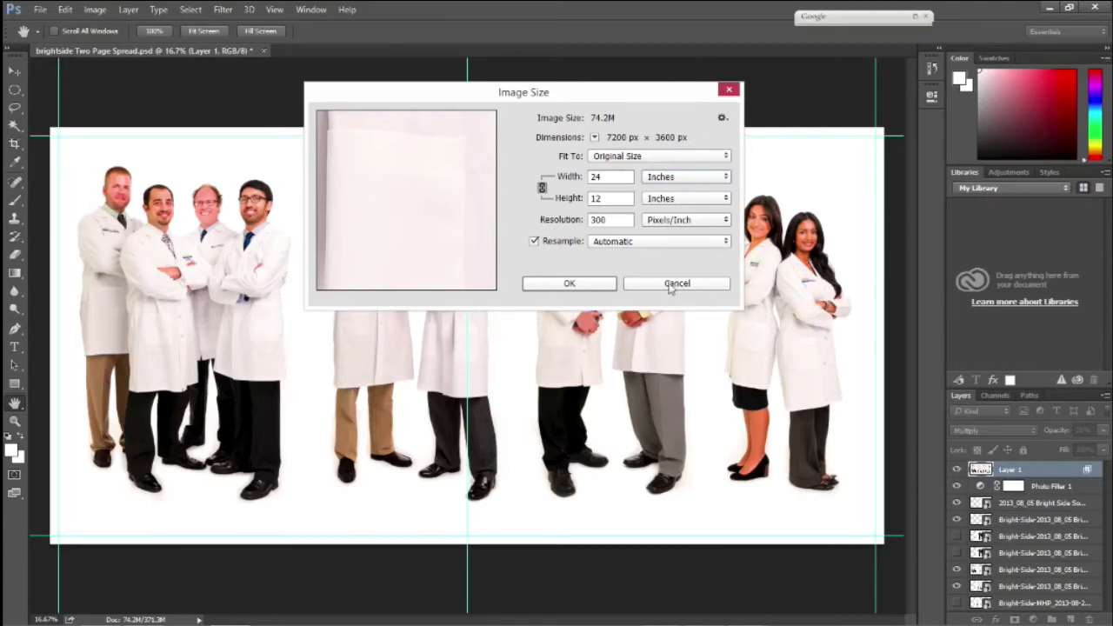
click(569, 283)
key(v)
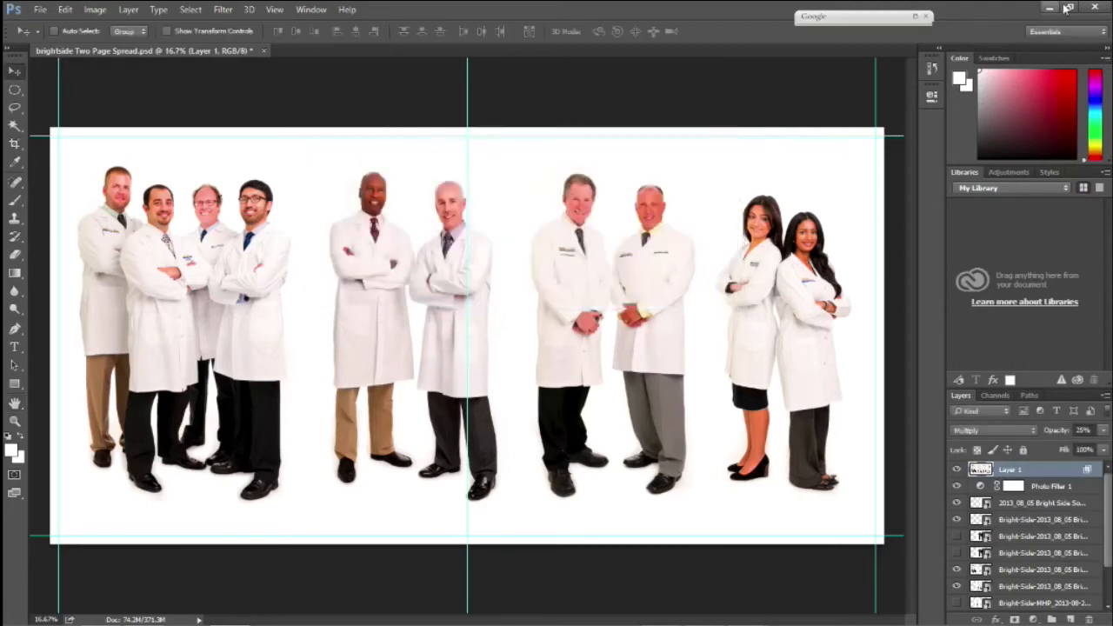
Return to the AdoramaPix book and place the brightside Two Page Spread image on pages 1-2
click(1051, 8)
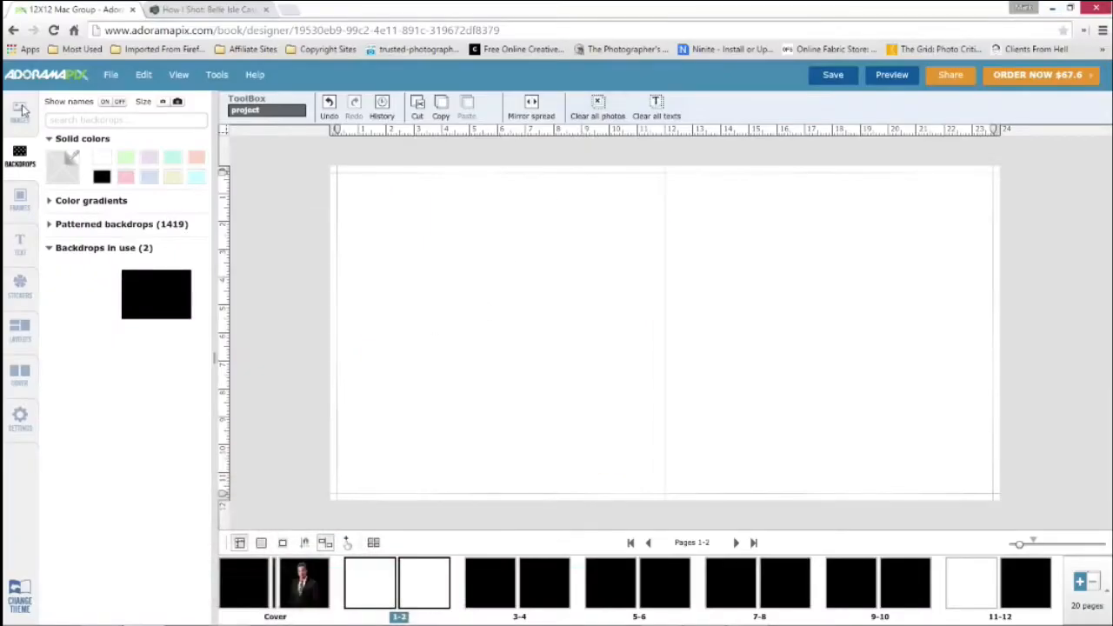
click(23, 111)
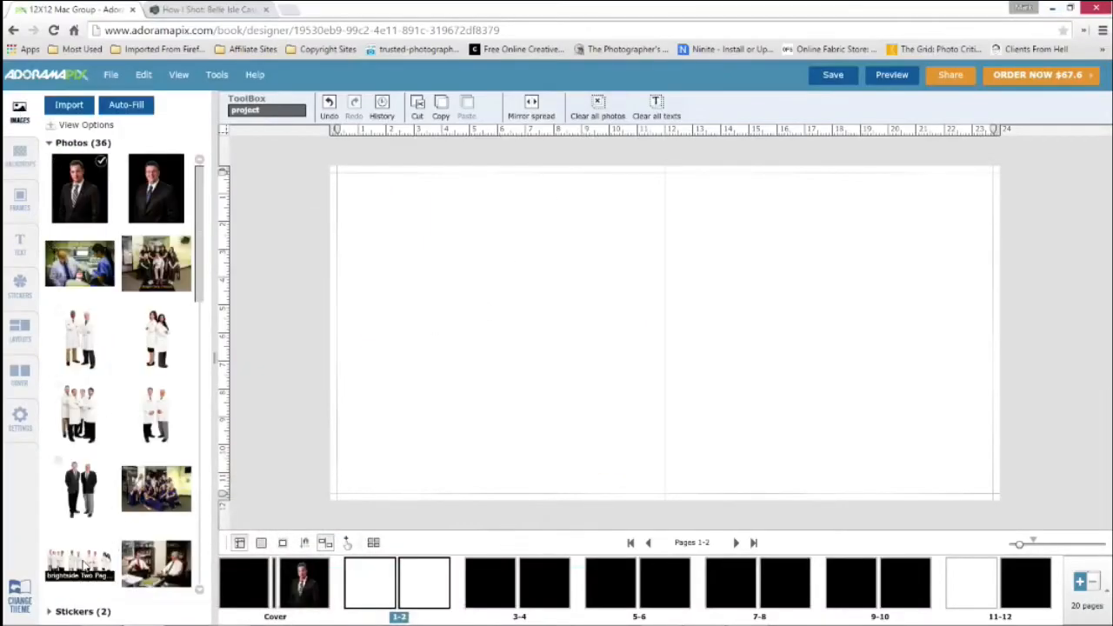
drag(80, 562, 567, 285)
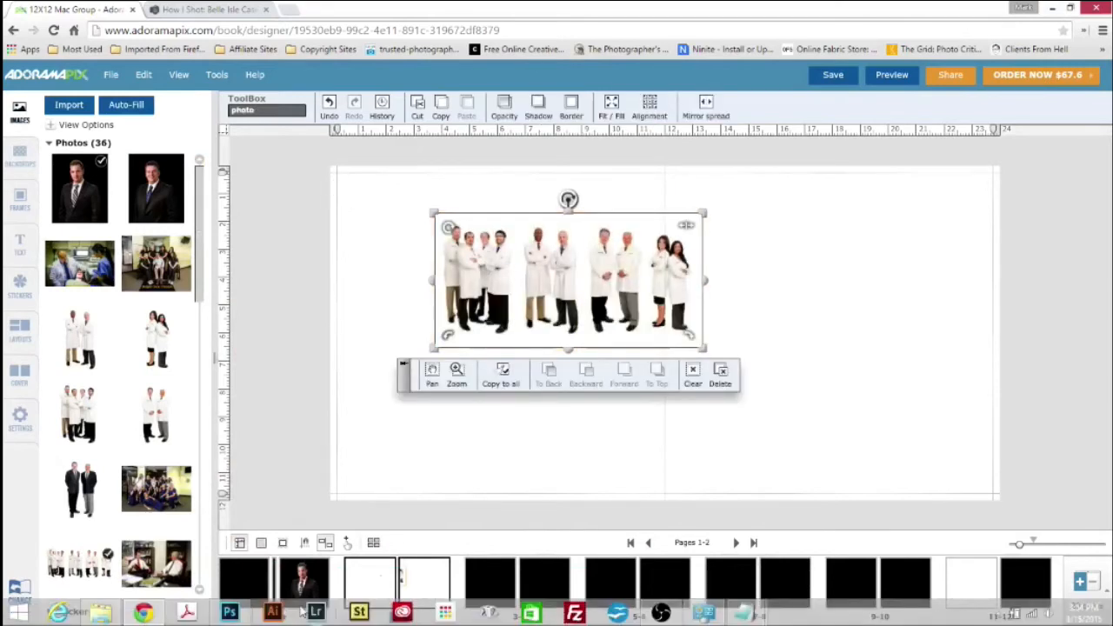
Switch to Photoshop to examine the two-page spread composite and its guides, and return to the AdoramaPix book
click(245, 617)
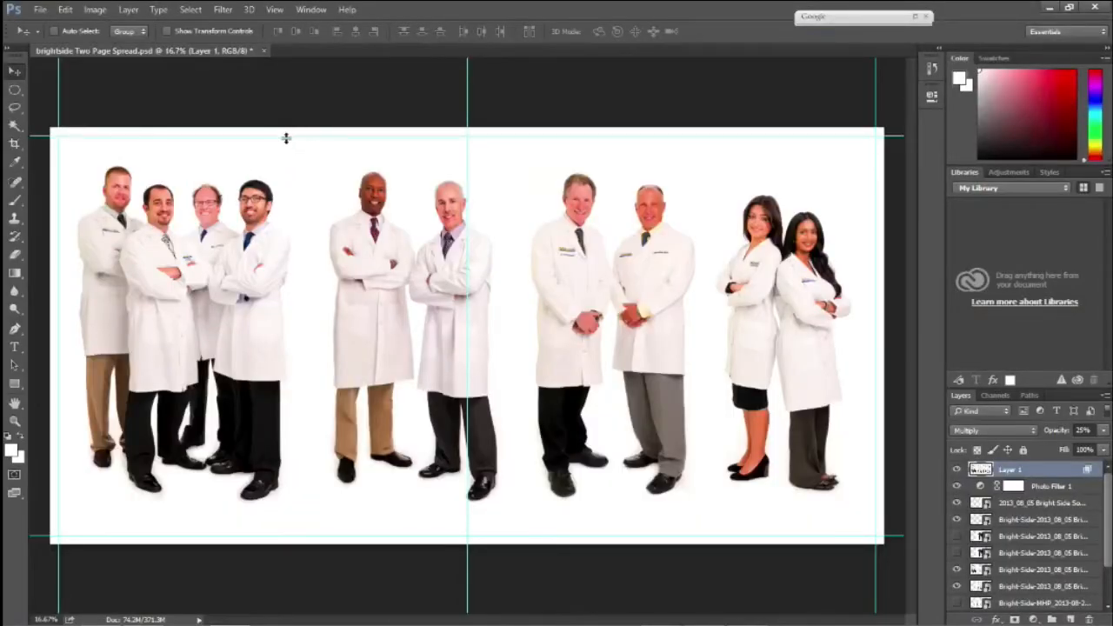
mouse_move(391, 619)
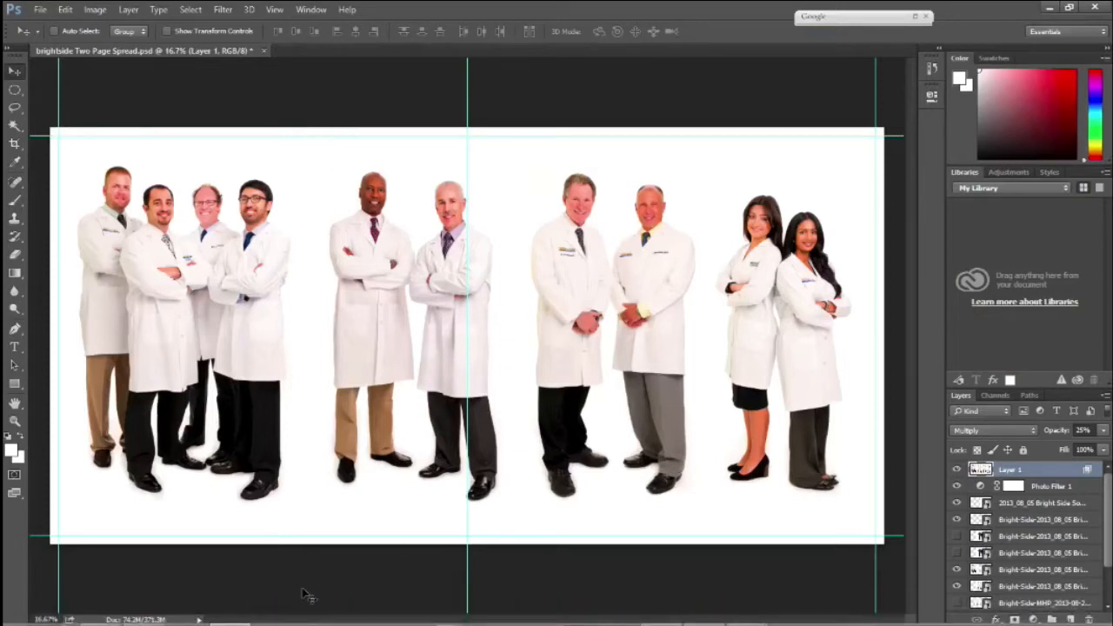
mouse_move(644, 620)
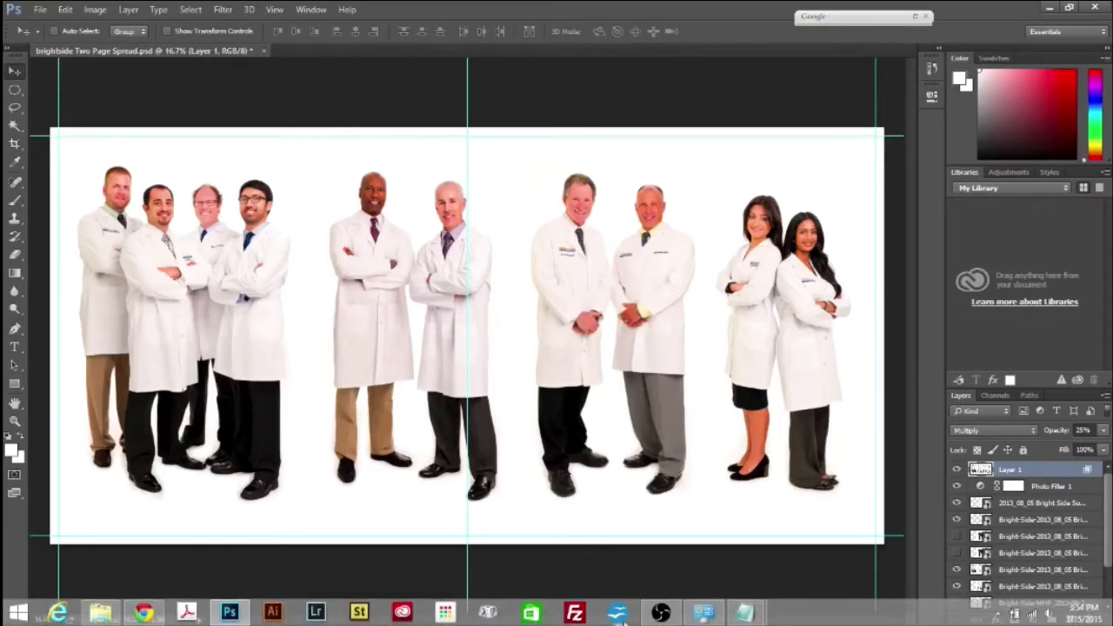
click(145, 613)
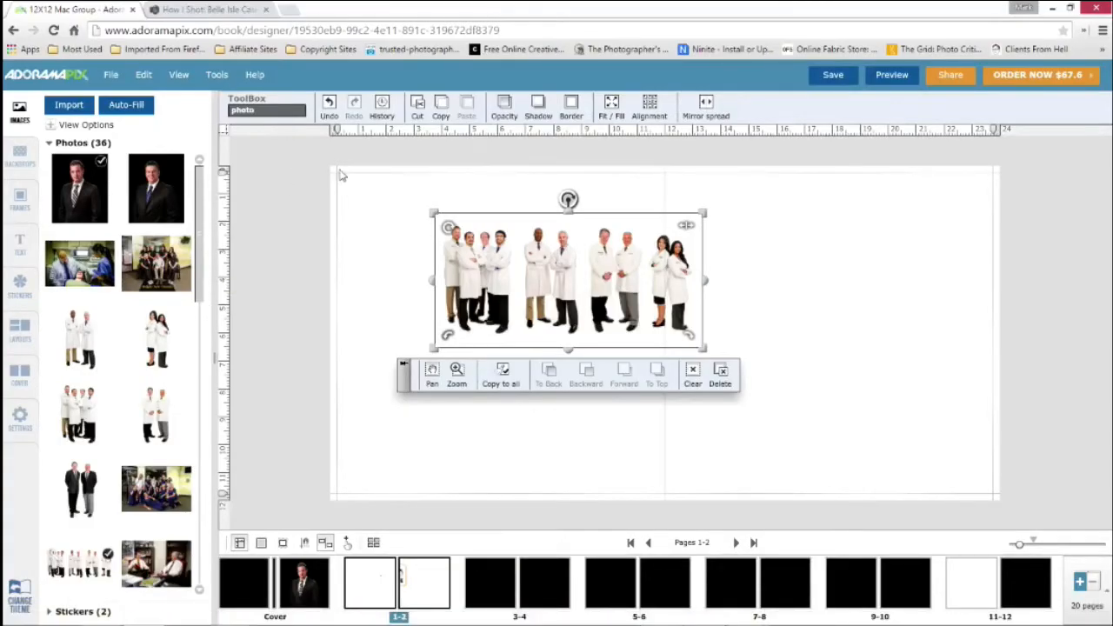
Make the composite group image fill the whole pages 1-2 spread
drag(546, 279, 586, 296)
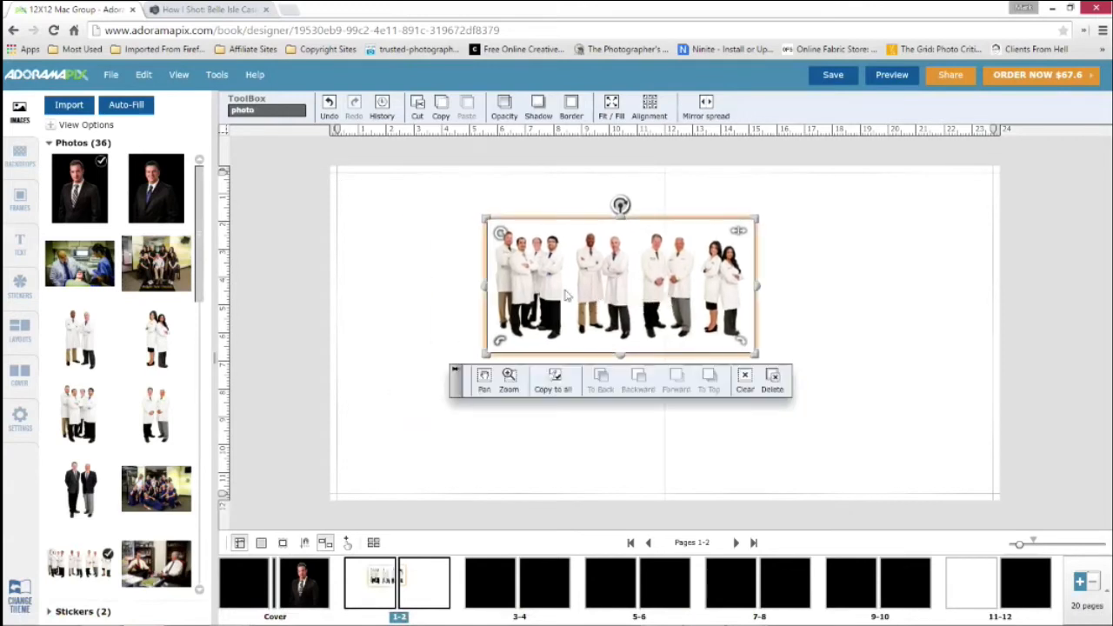
click(612, 108)
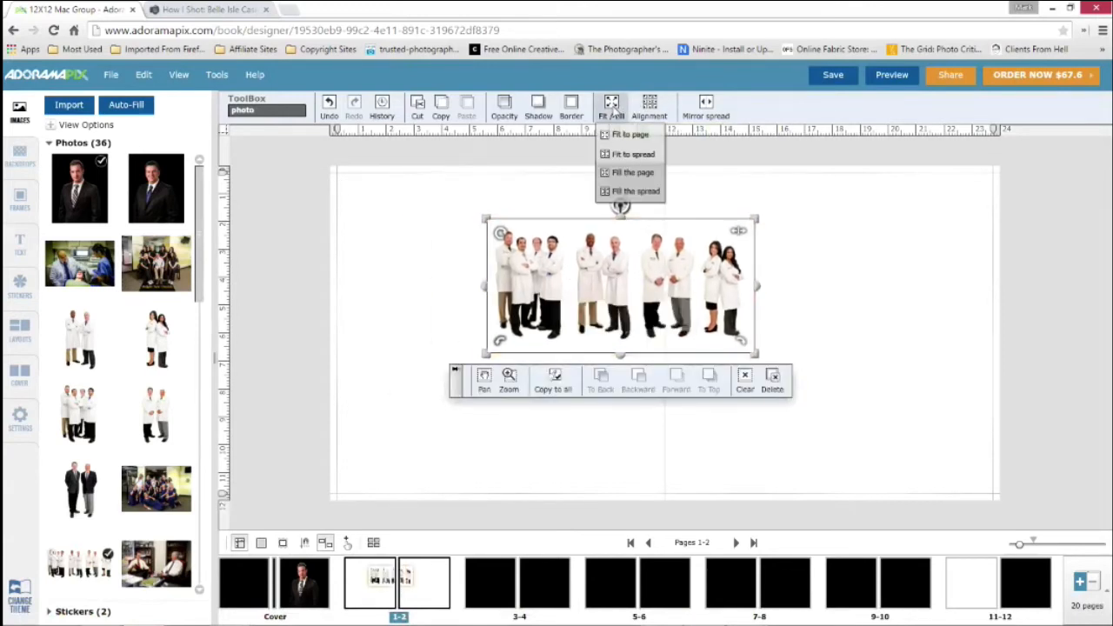
click(632, 192)
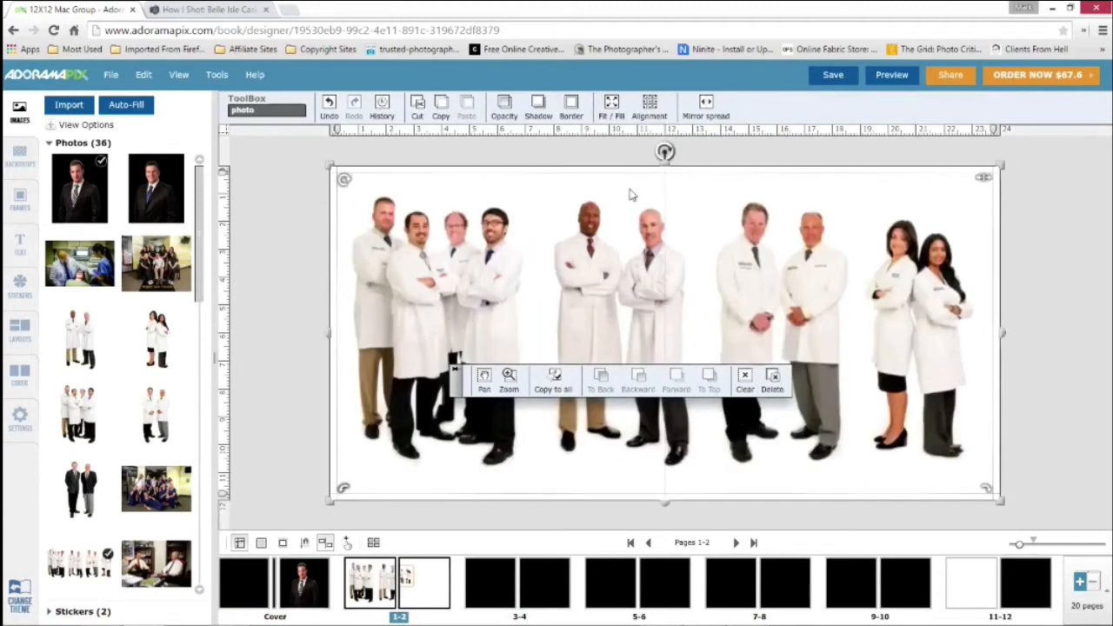
click(294, 251)
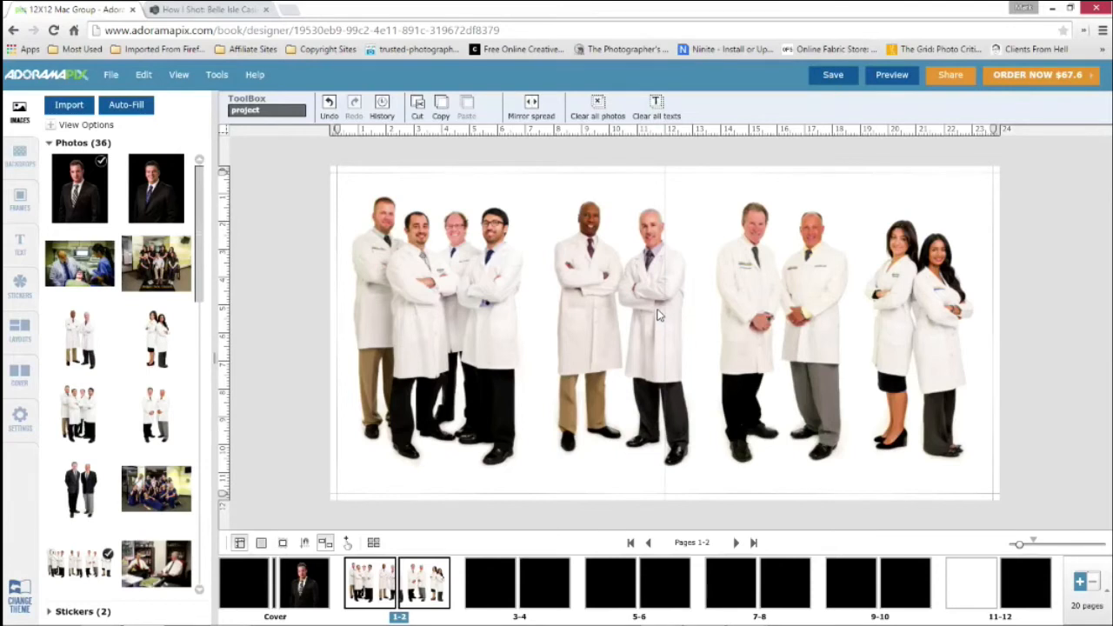
Place the Bright Side St Clair Shores-106 staff photo on pages 3-4 and make it fill page 3
click(491, 585)
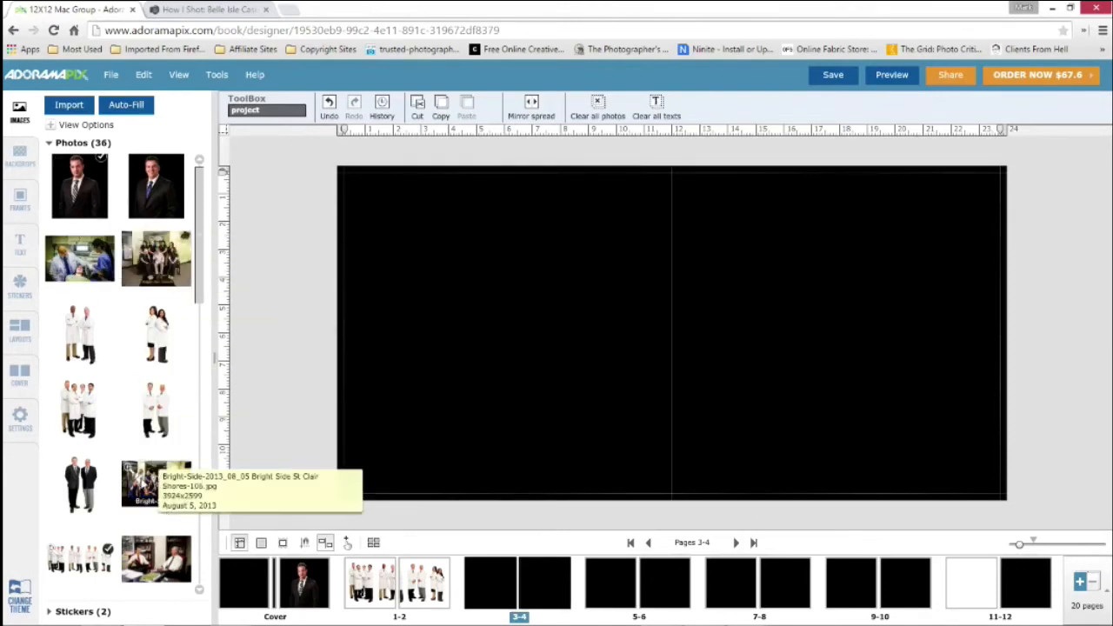
drag(150, 484, 484, 287)
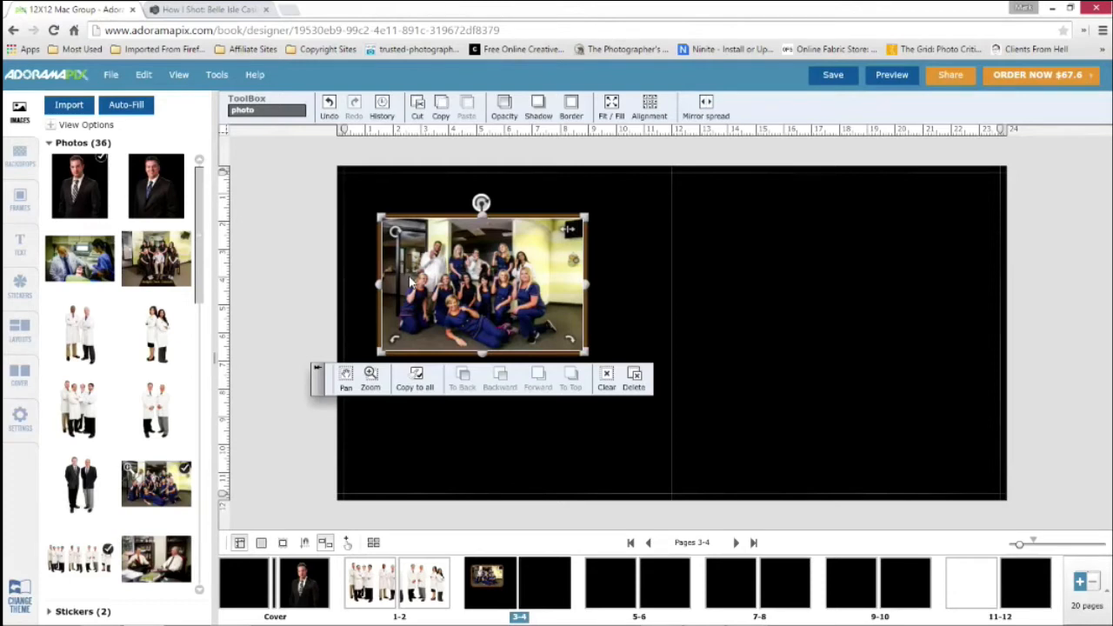
click(620, 106)
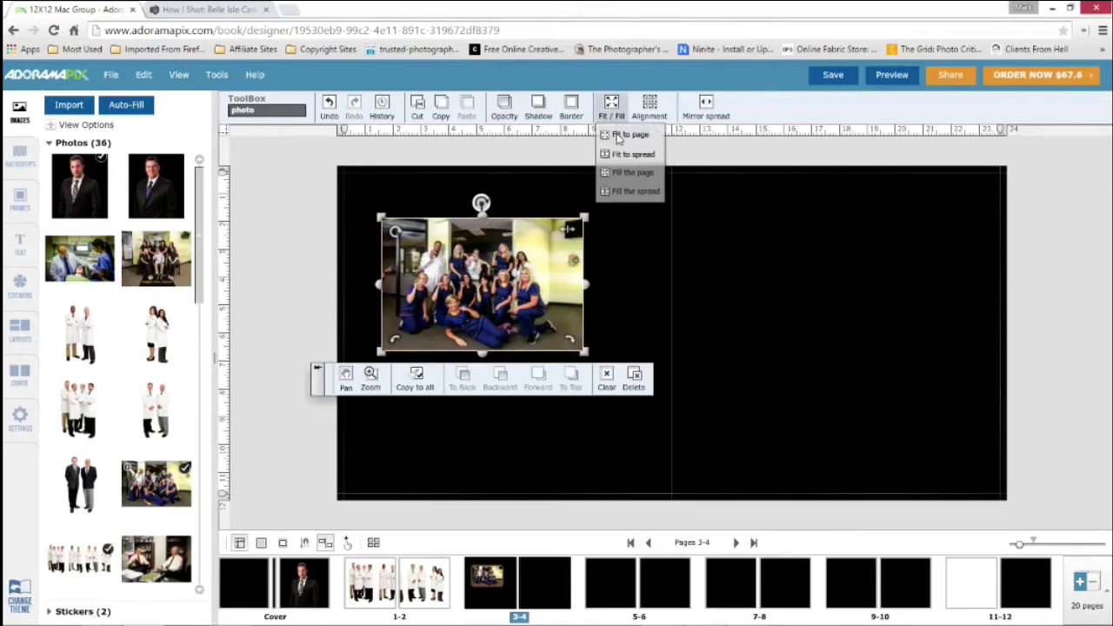
click(629, 135)
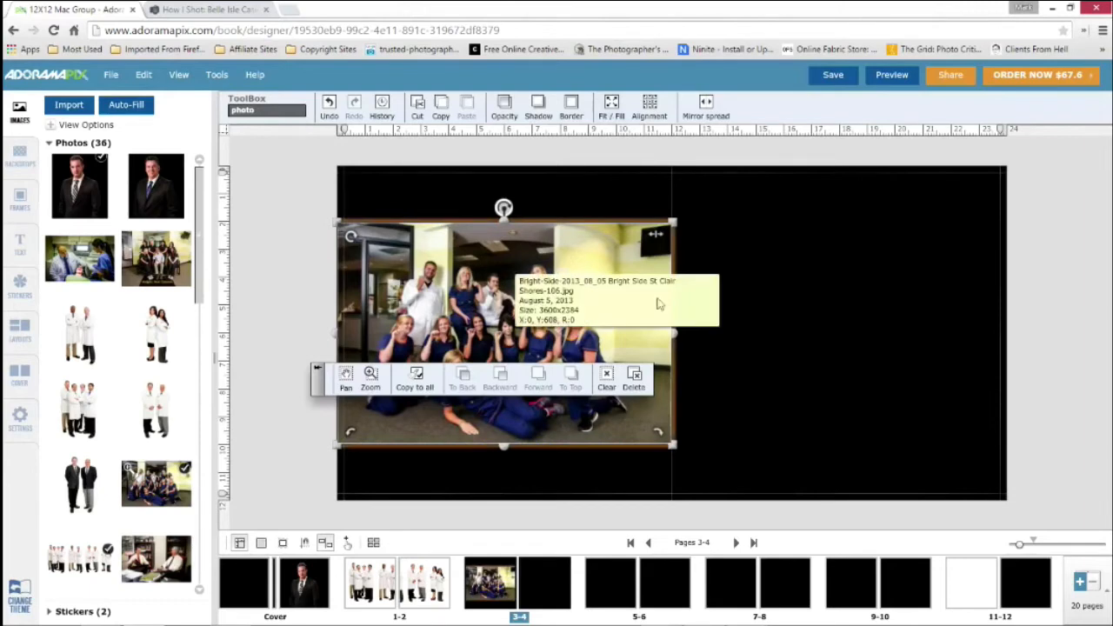
click(615, 108)
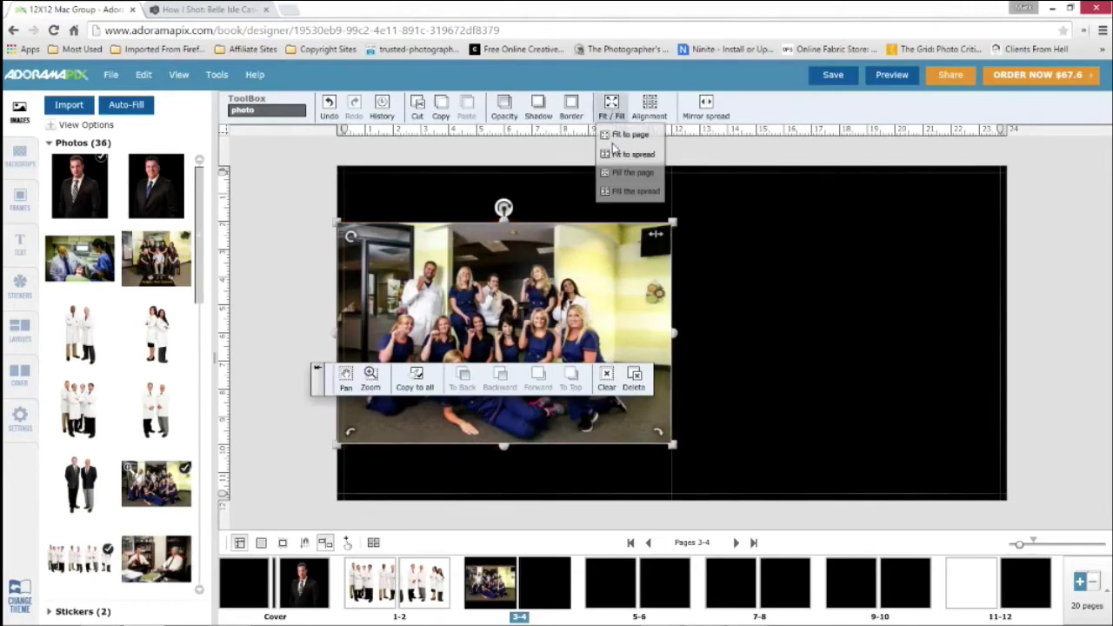
click(623, 175)
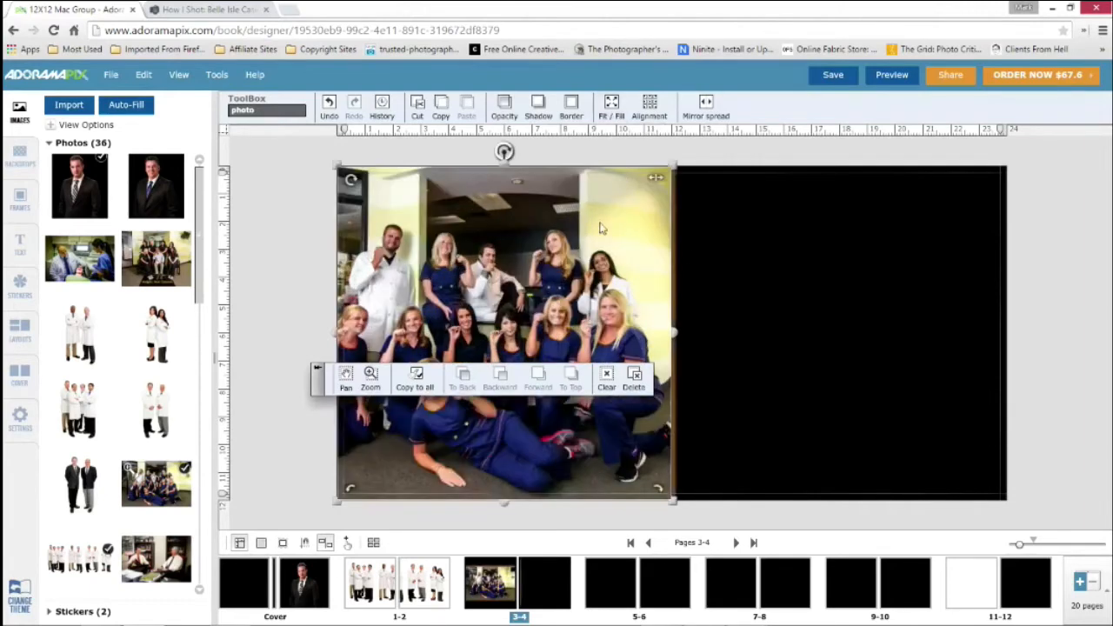
Widen the staff photo across the centre fold onto page 4, to a width of about 4555 at full height
drag(682, 331, 771, 341)
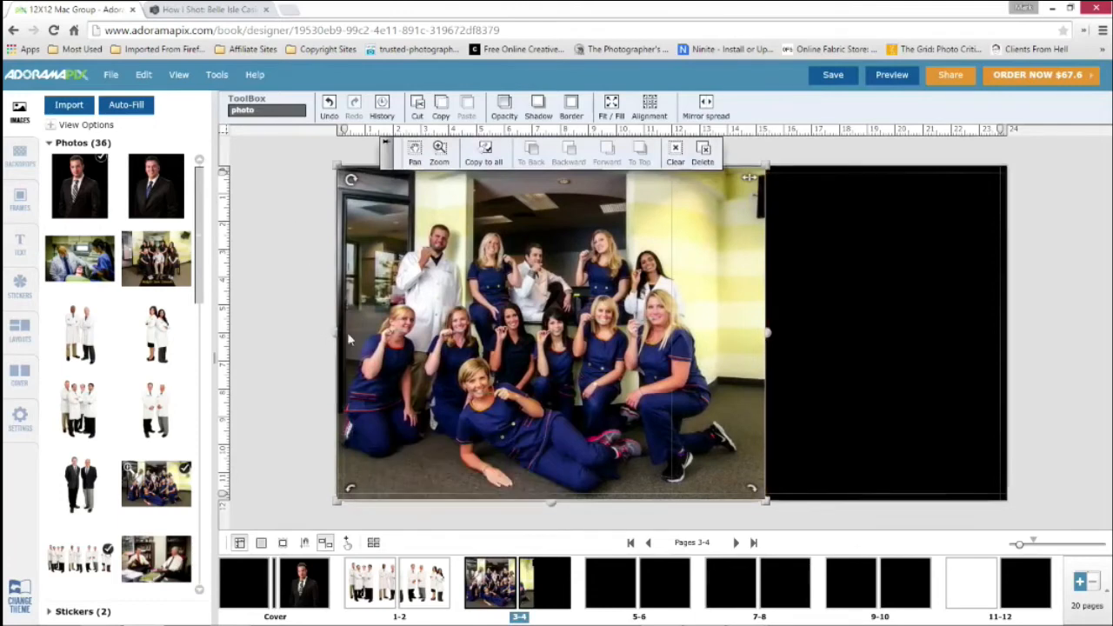
mouse_move(768, 332)
mouse_down()
mouse_move(867, 333)
mouse_move(765, 338)
mouse_up()
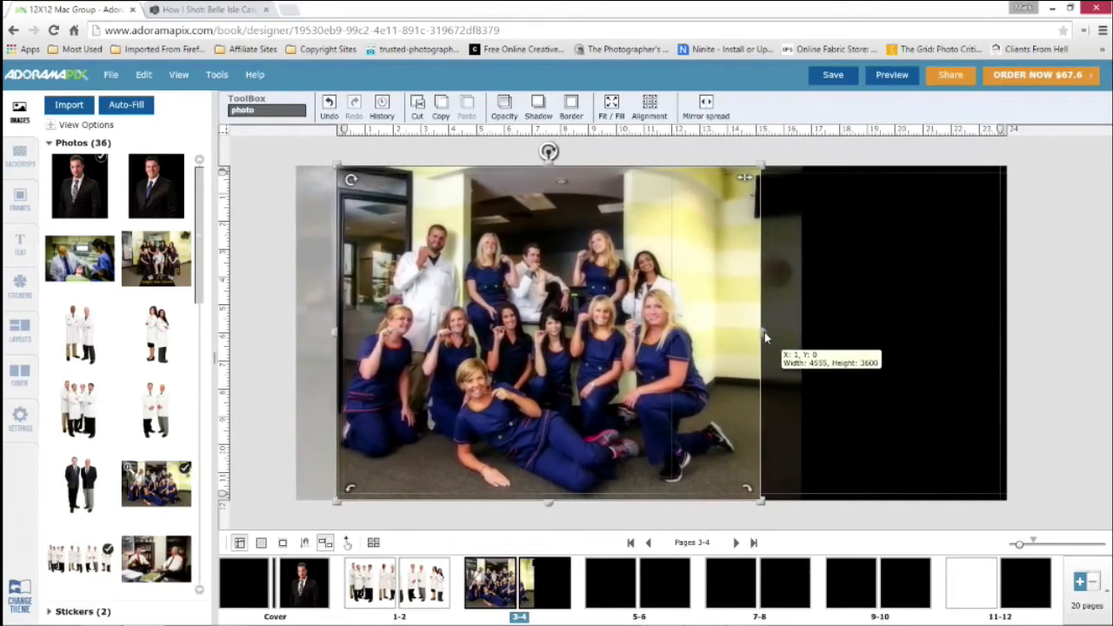
click(848, 285)
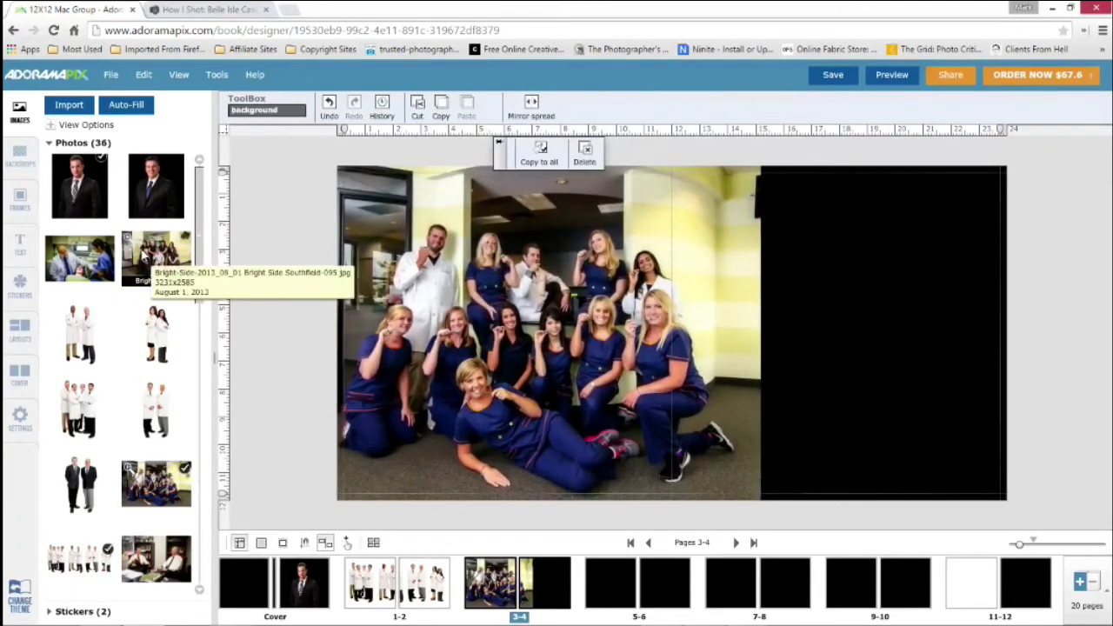
Add the Bright Side Southfield-095 group photo to page 4, overlapping the large staff photo's edge and stacked on top of it
drag(156, 258, 886, 289)
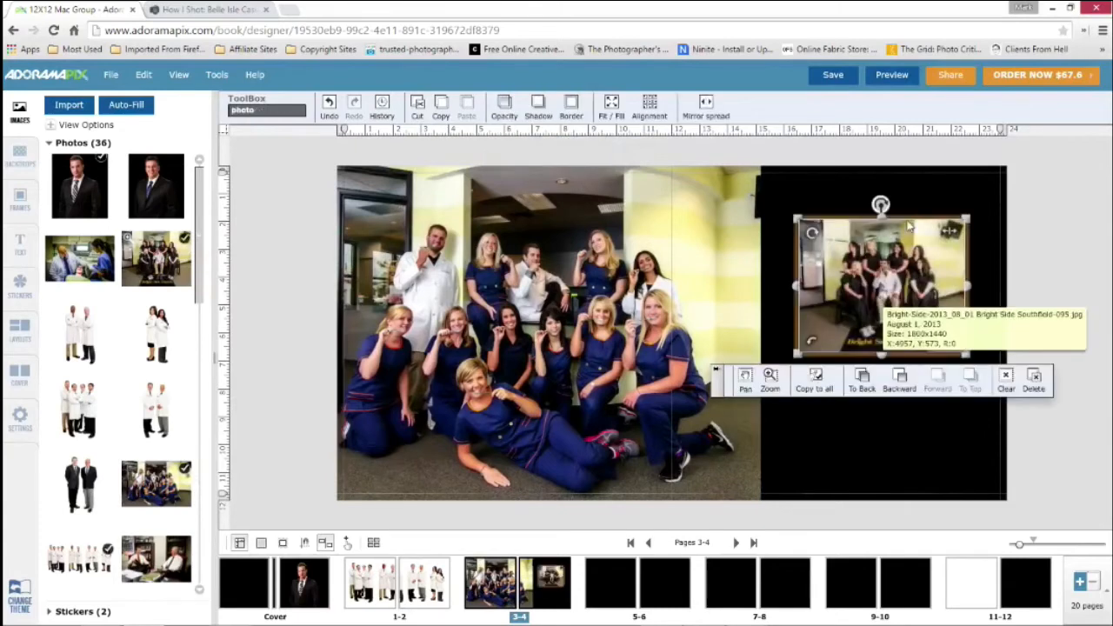
drag(816, 255, 732, 255)
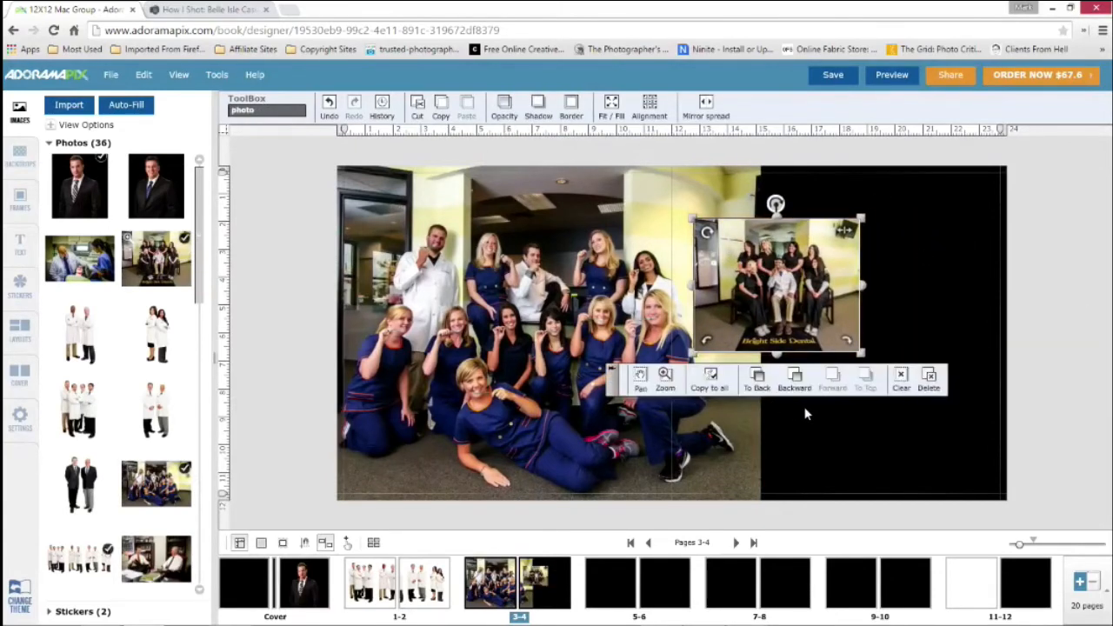
click(758, 382)
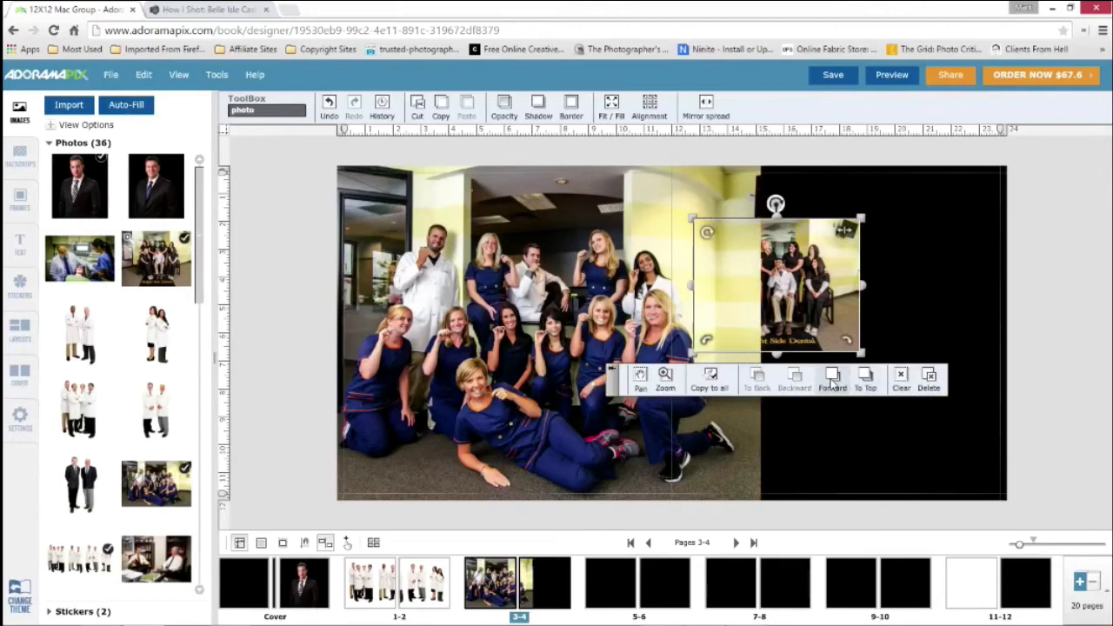
click(857, 389)
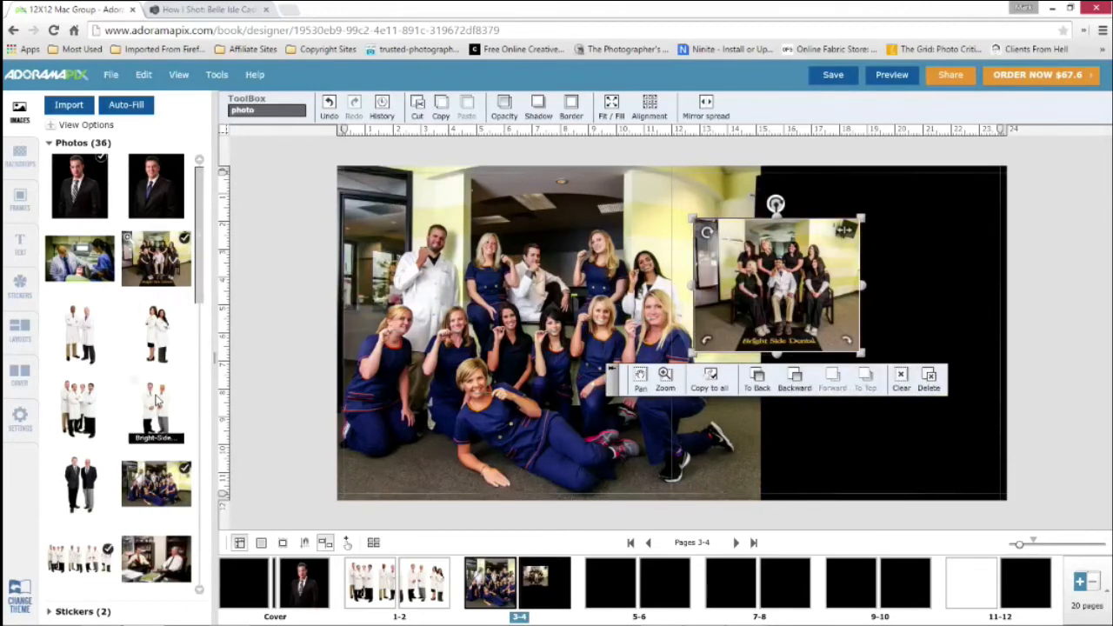
Replace the small overlapping group photo with the photo of two male doctors, and put the Southfield-095 photo back
drag(158, 406, 799, 279)
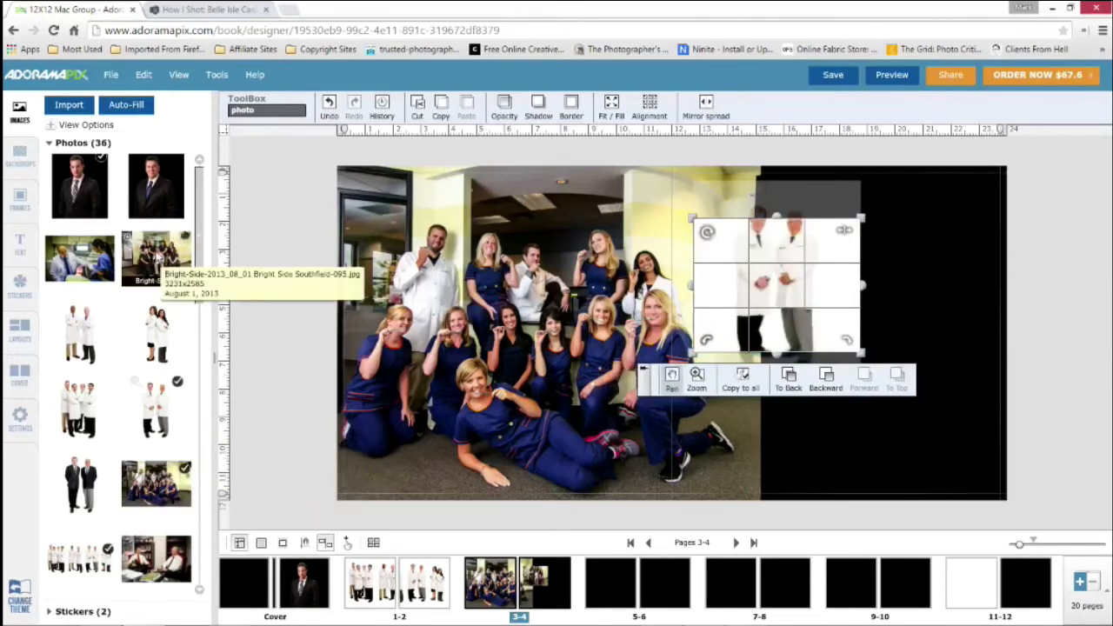
drag(159, 264, 827, 276)
Add the photo of two male doctors at the outer edge of page 4 and delete it
drag(162, 402, 970, 275)
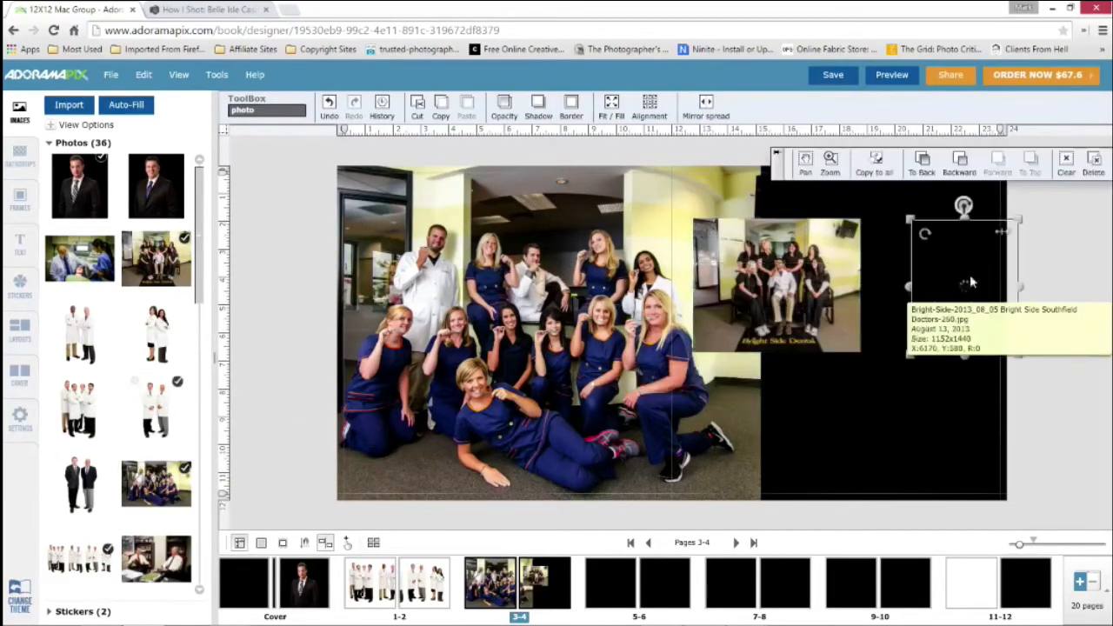
click(960, 260)
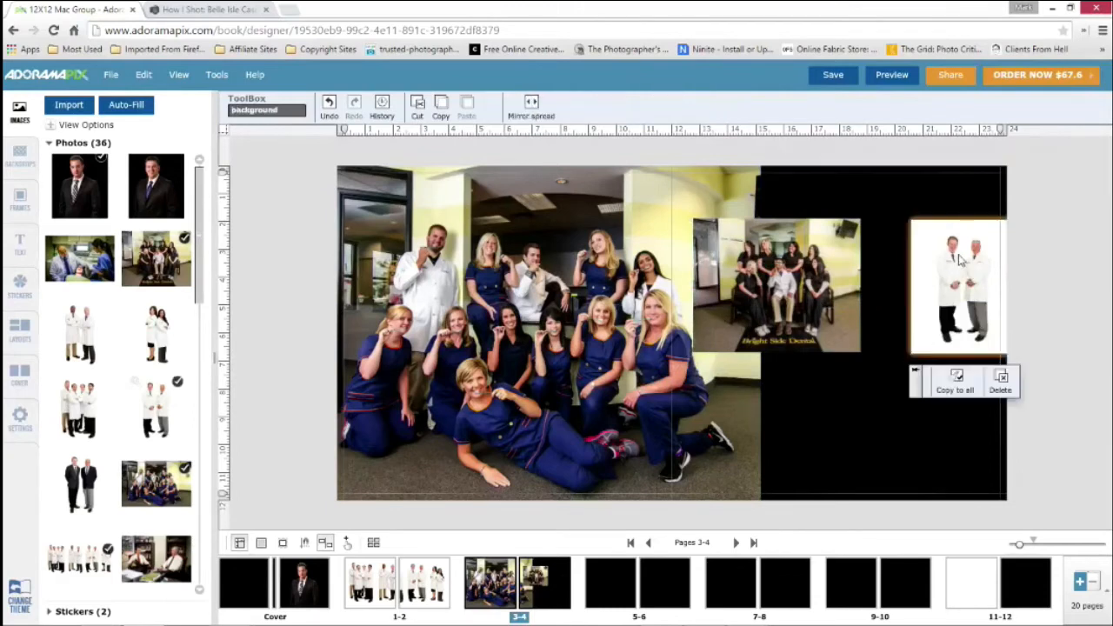
click(951, 261)
key(Delete)
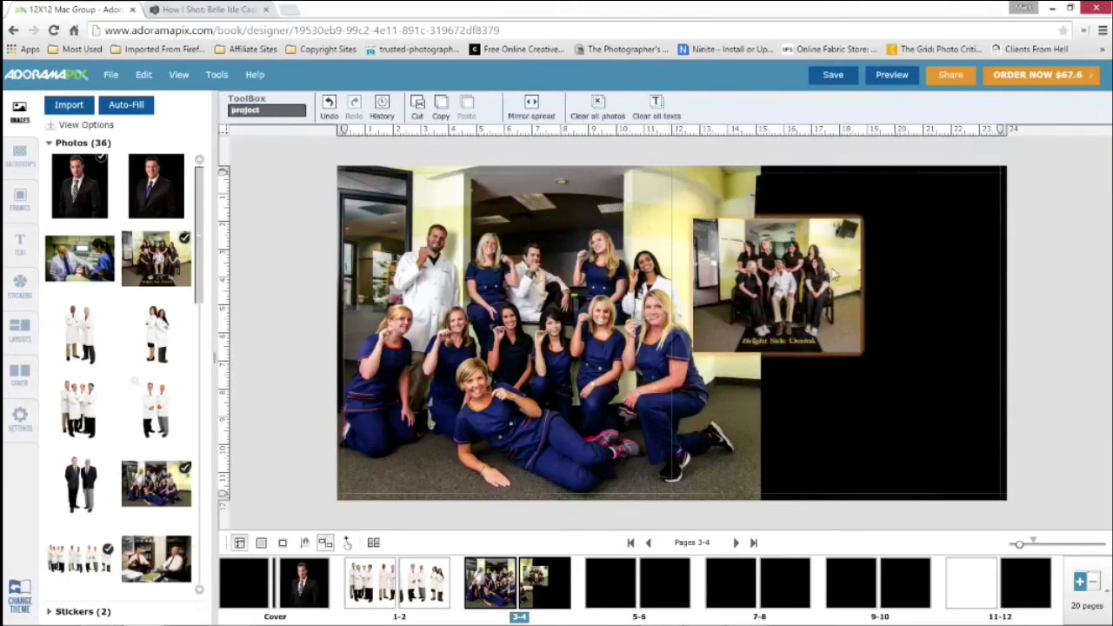
click(832, 262)
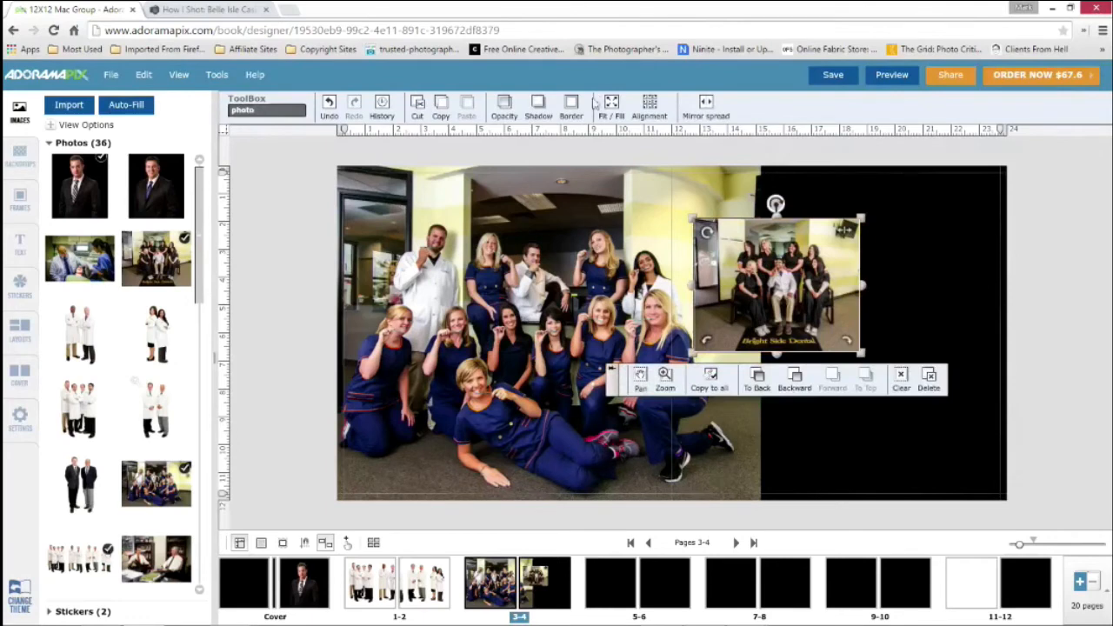
click(145, 77)
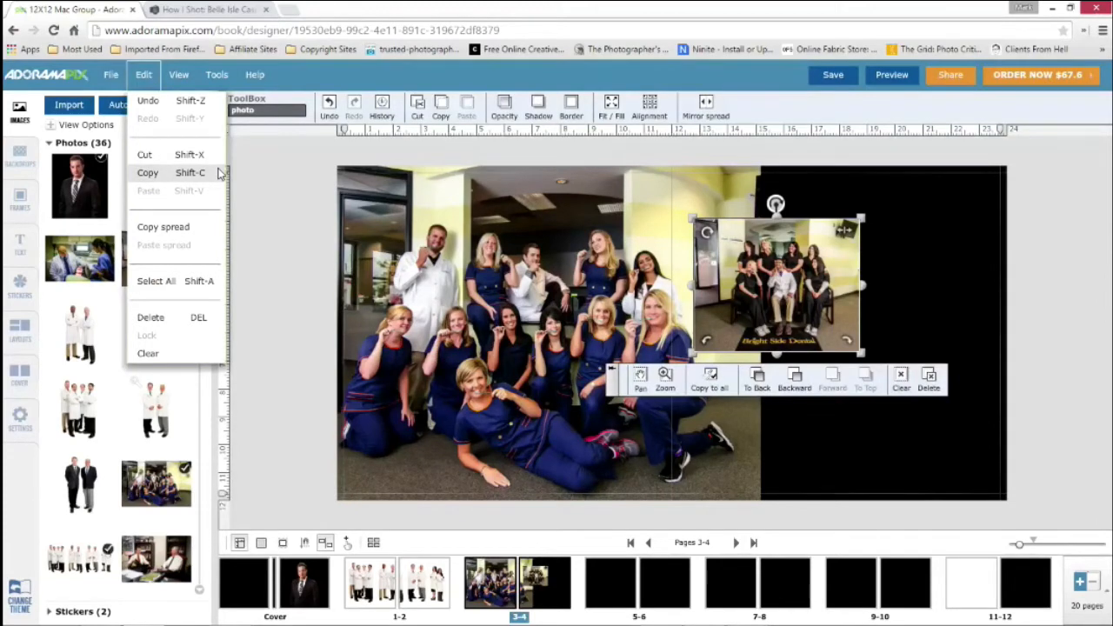
click(255, 75)
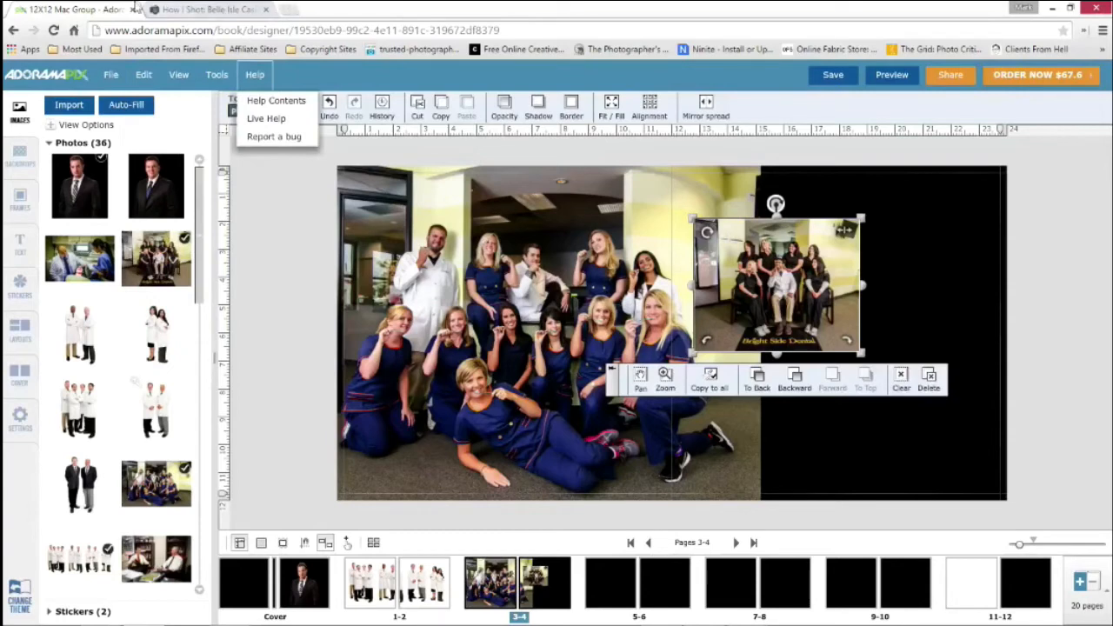
click(295, 255)
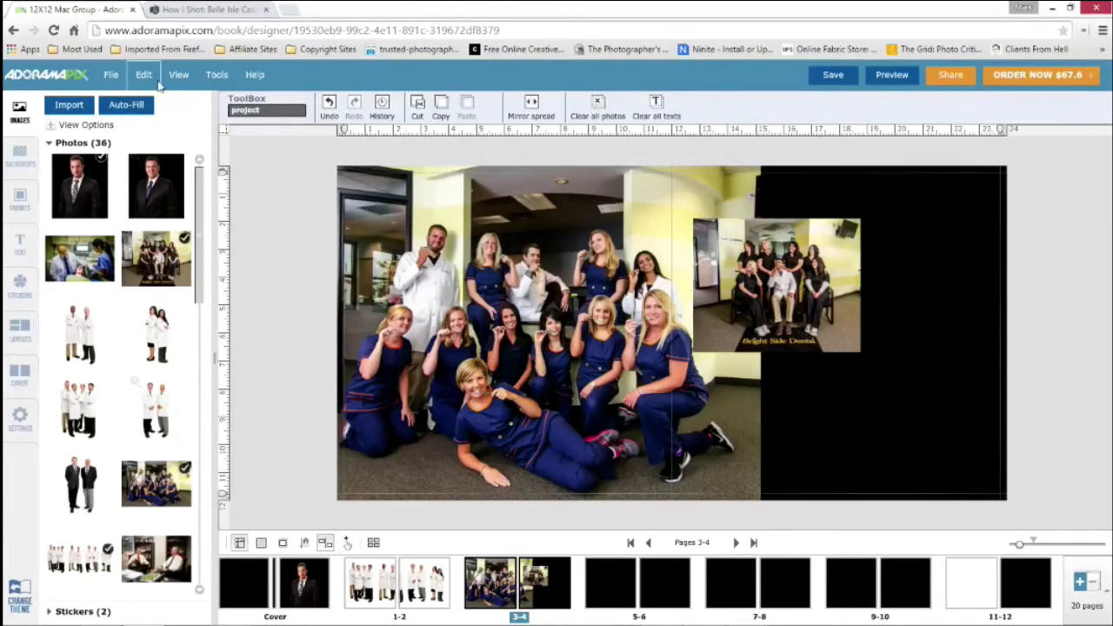
Make the Southfield-095 group photo fill page 4
click(805, 310)
click(613, 108)
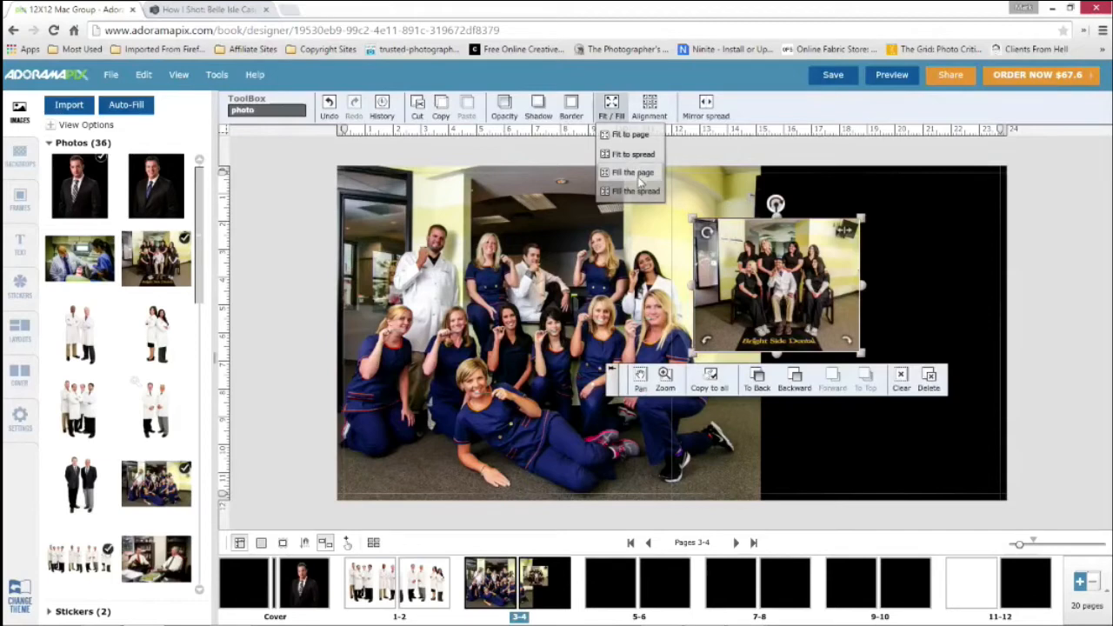
click(635, 174)
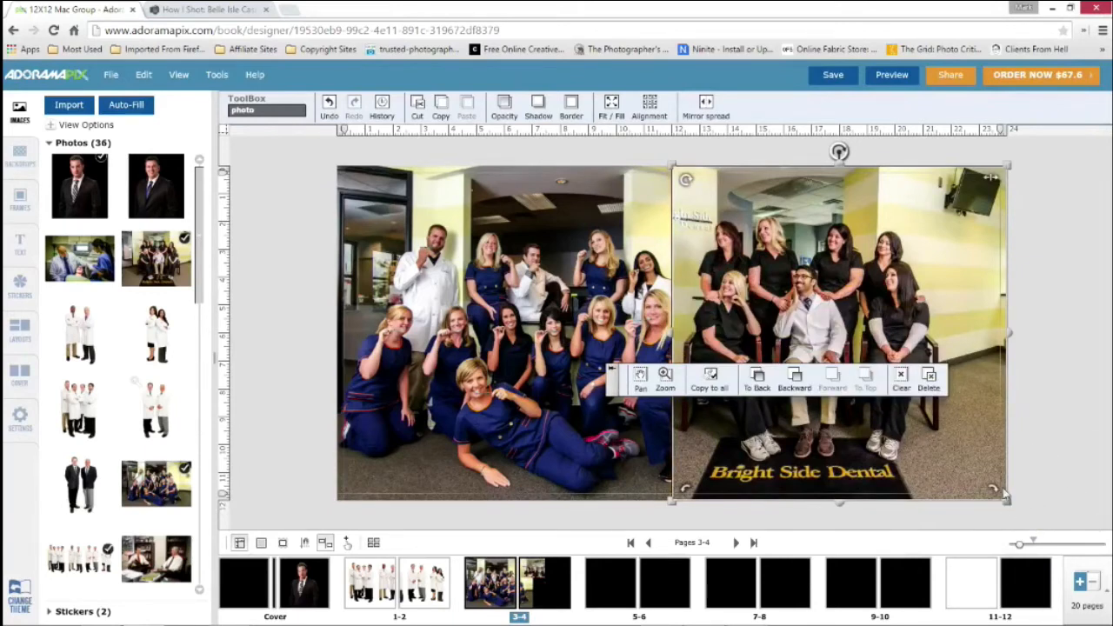
Shrink the page-filling Southfield-095 photo to about 2851x2851 and align it to the middle-center of page 4
drag(1007, 504, 937, 400)
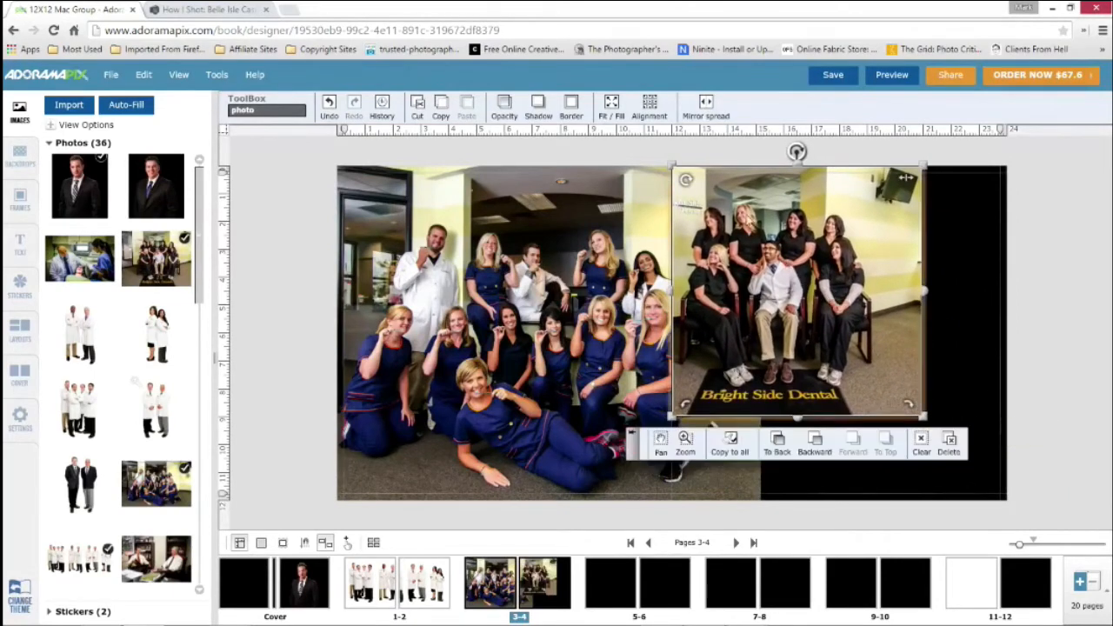
click(649, 108)
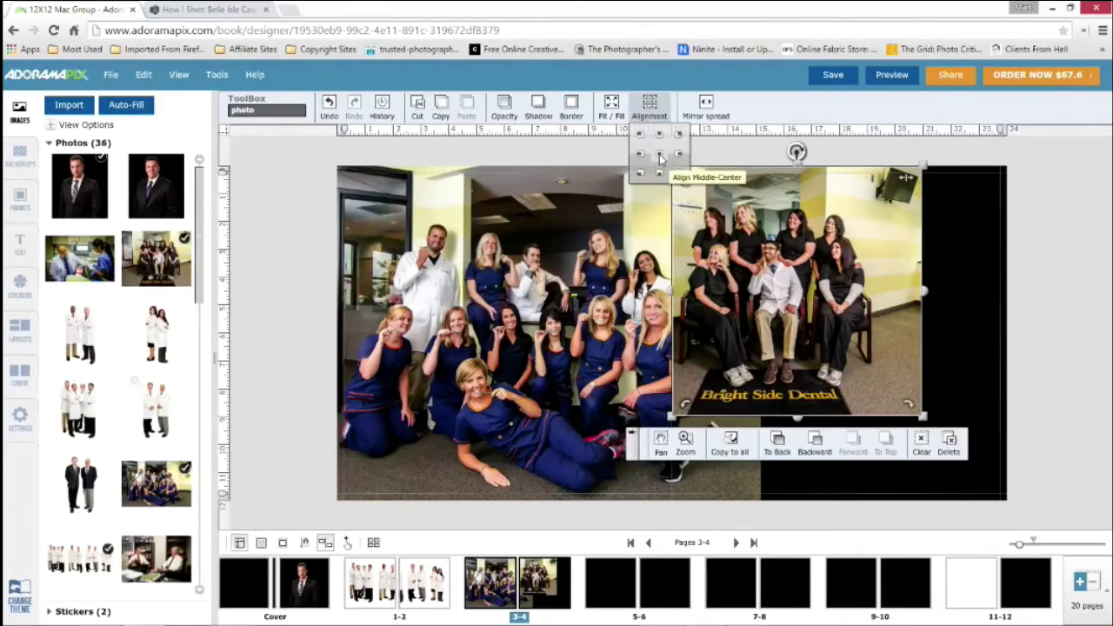
click(659, 155)
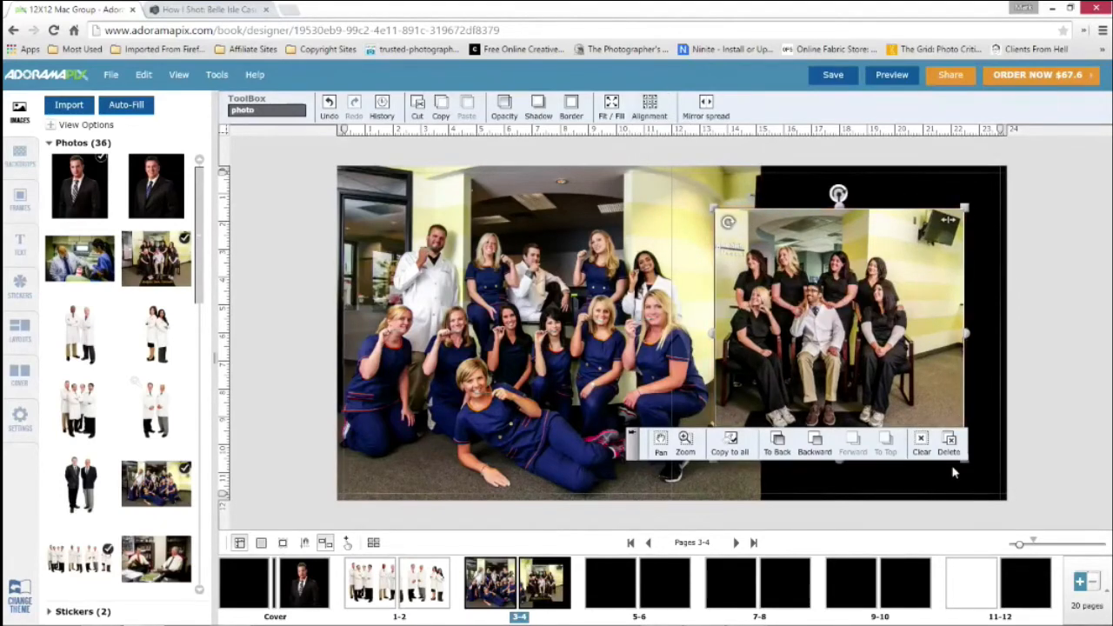
drag(965, 463, 985, 478)
click(652, 106)
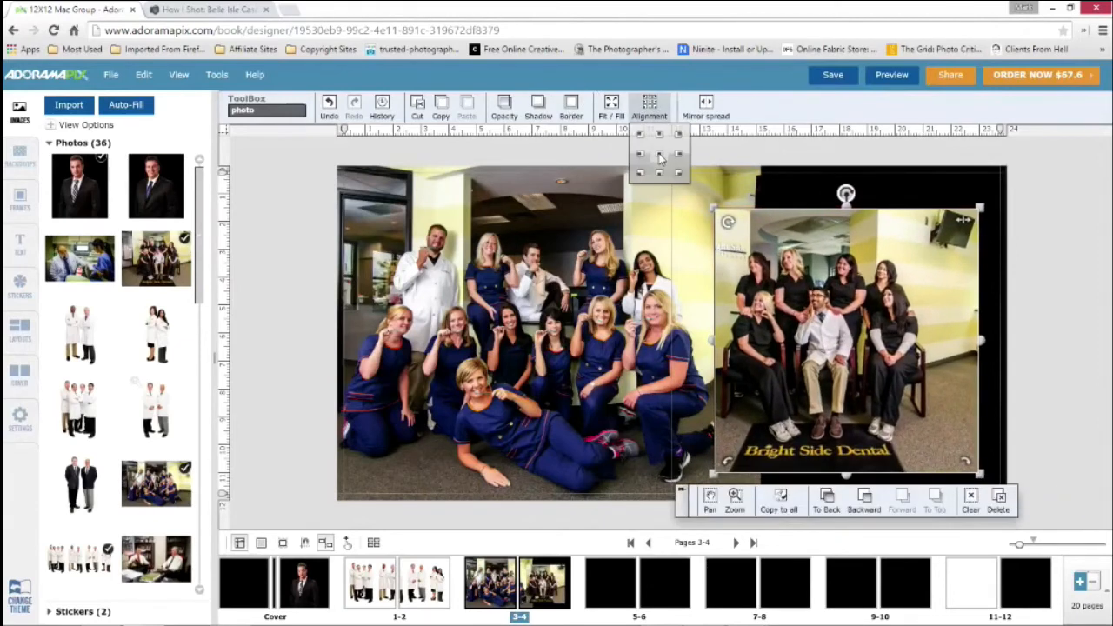
click(659, 155)
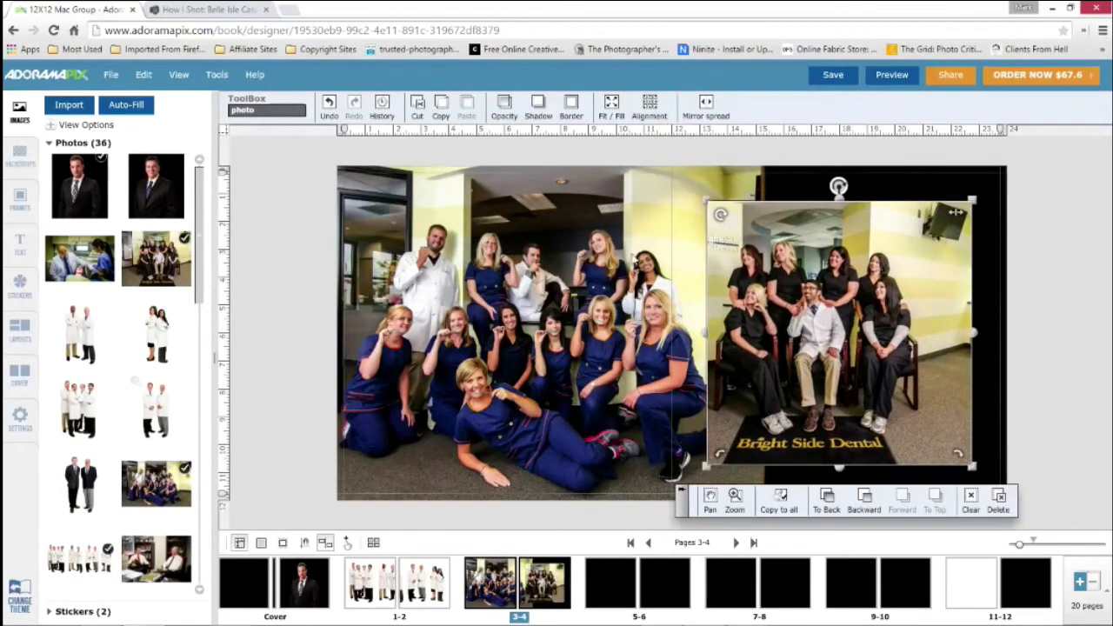
Try aligning both photos on the spread together to middle-center, and undo it
click(634, 260)
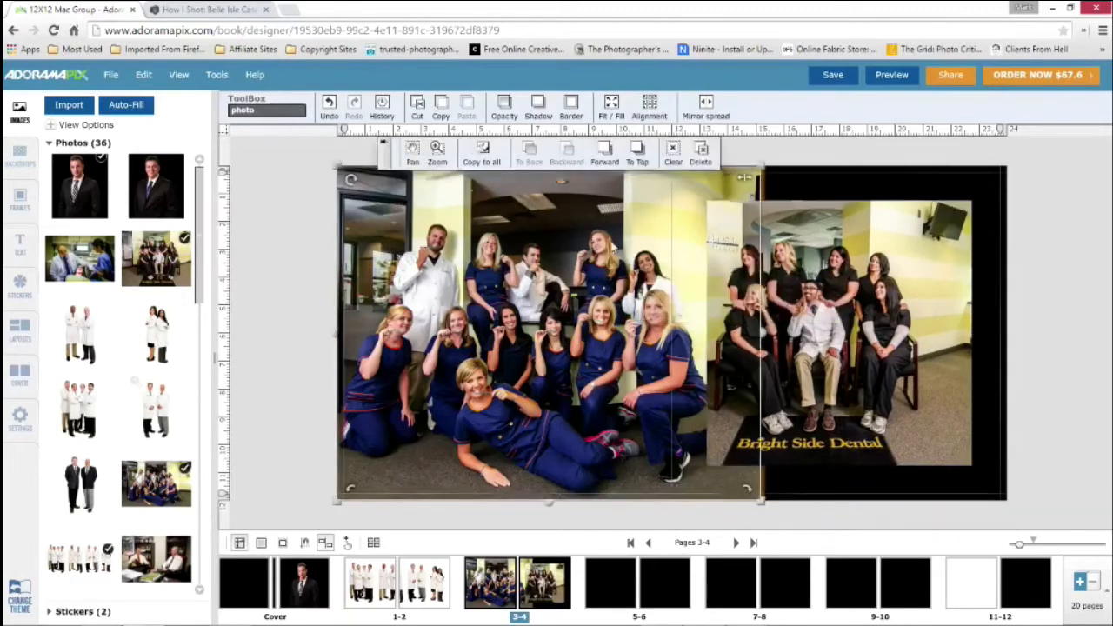
shift+click(854, 246)
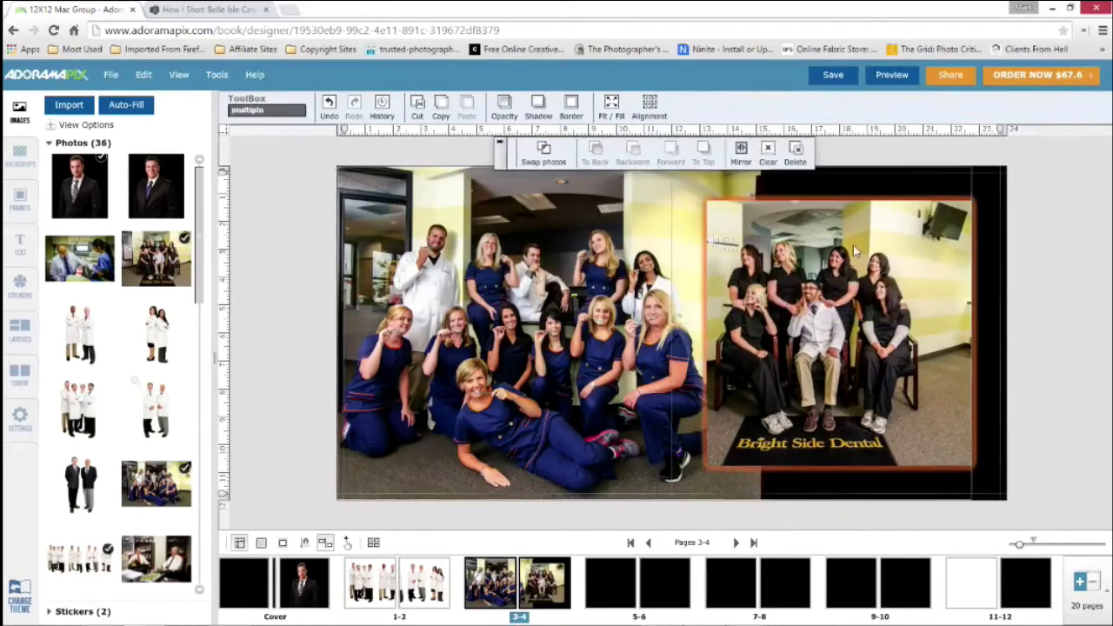
click(649, 107)
click(660, 154)
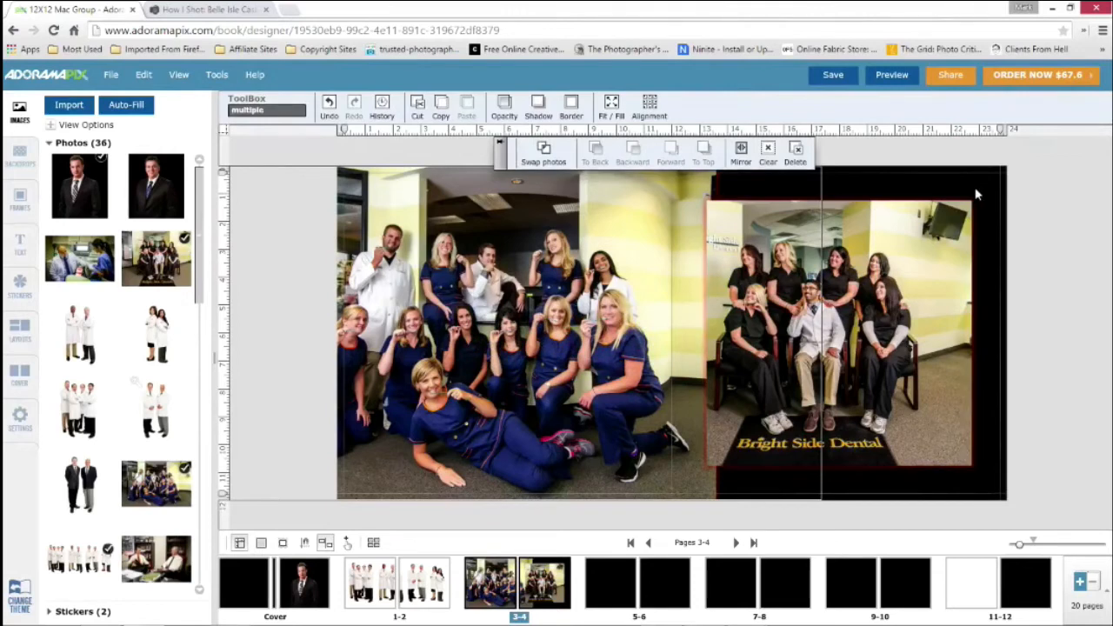
key(ctrl+z)
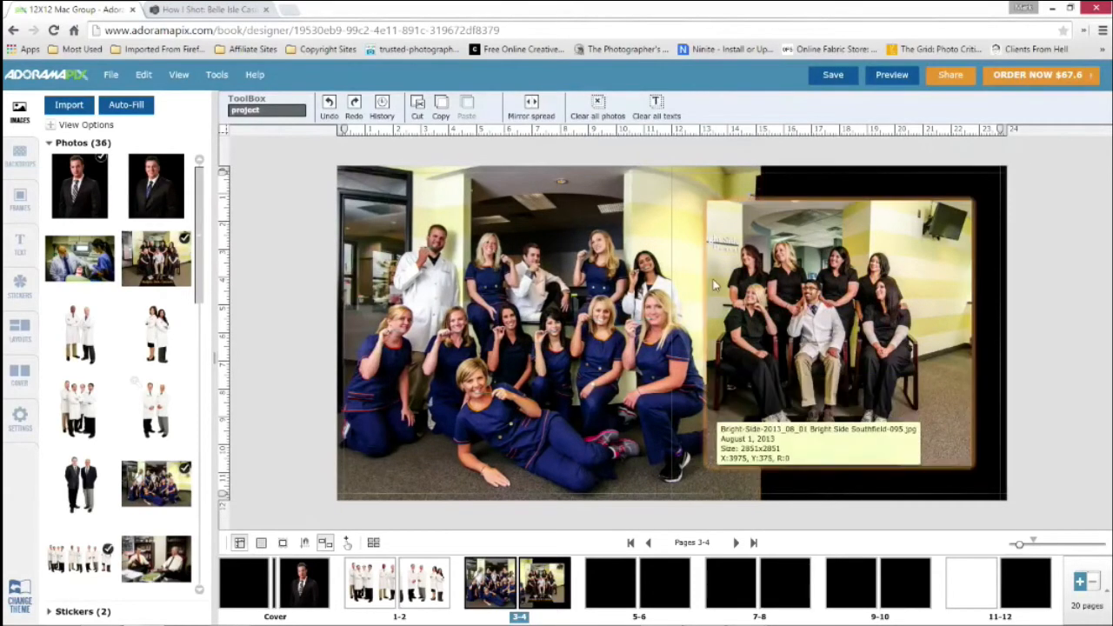
Shift the image inside the Southfield-095 photo's frame to the right and zoom it in slightly
click(773, 312)
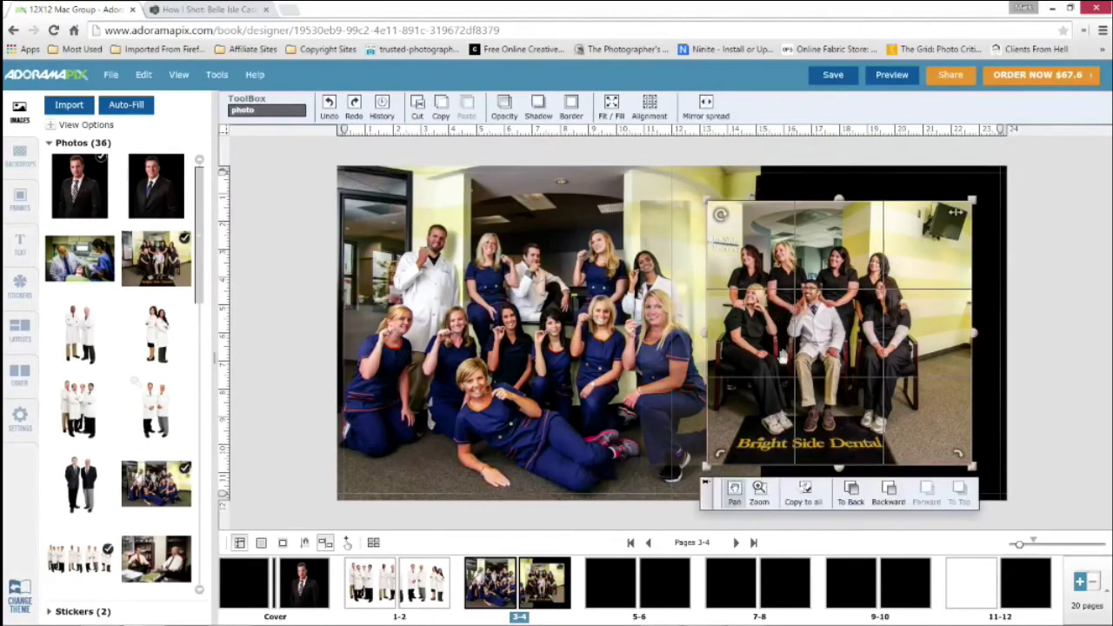
drag(839, 297, 868, 300)
click(759, 494)
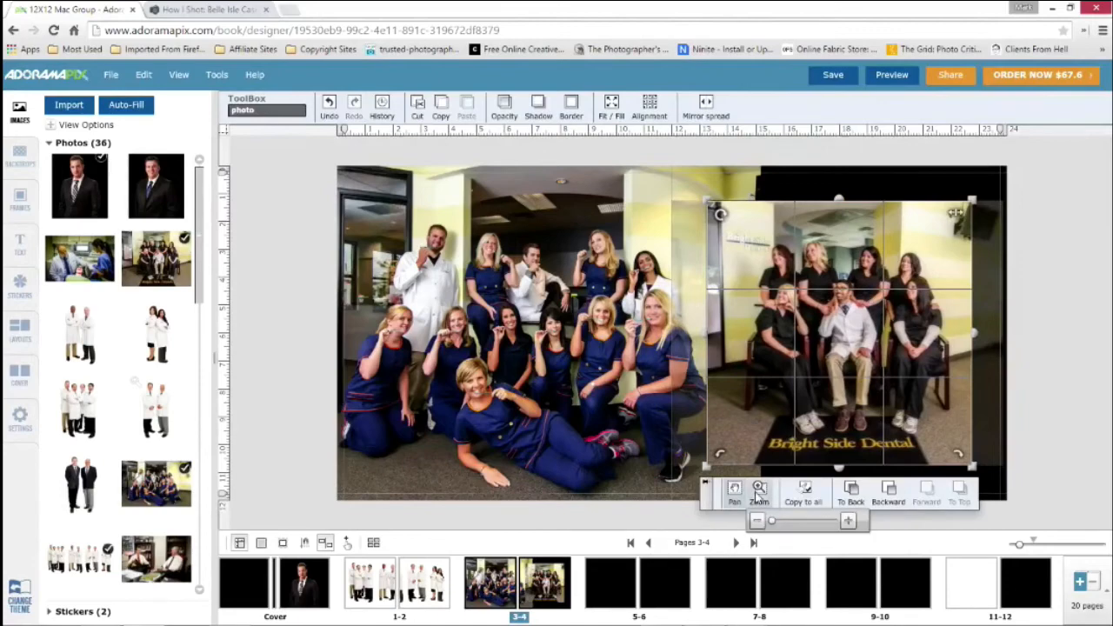
click(849, 522)
click(849, 522)
click(849, 522)
click(849, 522)
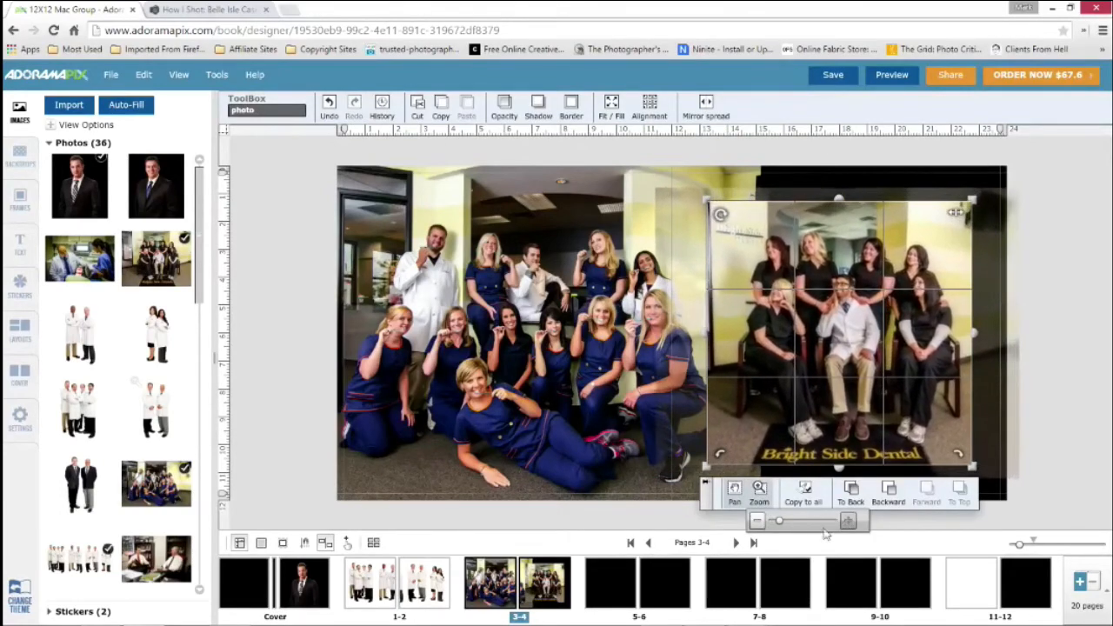
Zoom far into the Southfield-095 image inside its frame, and zoom back out to a slight enlargement
drag(780, 520, 845, 523)
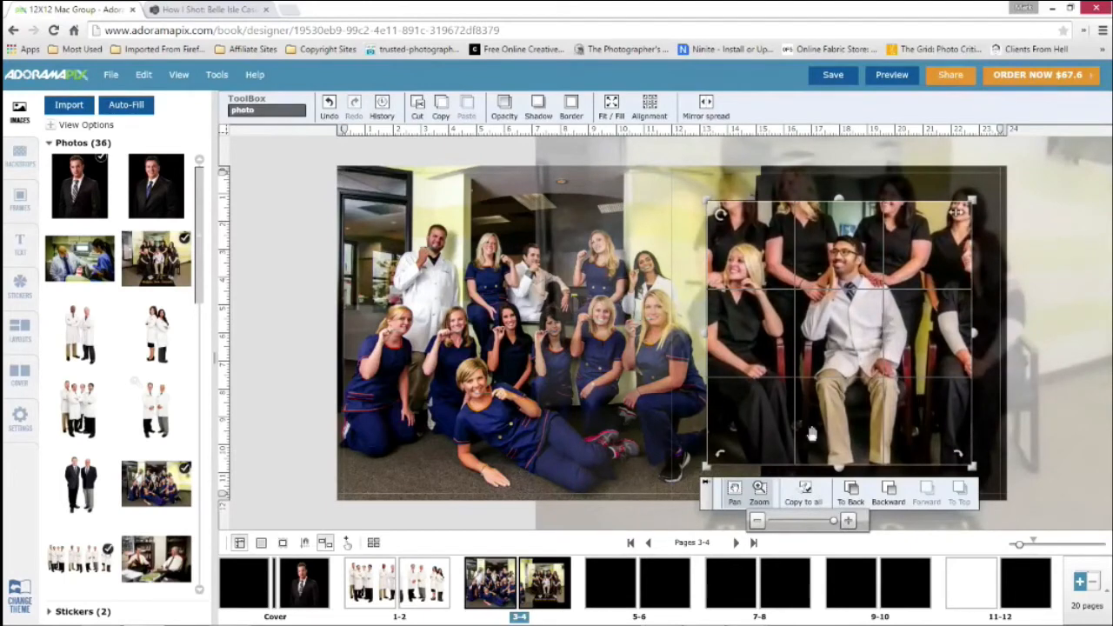
click(315, 291)
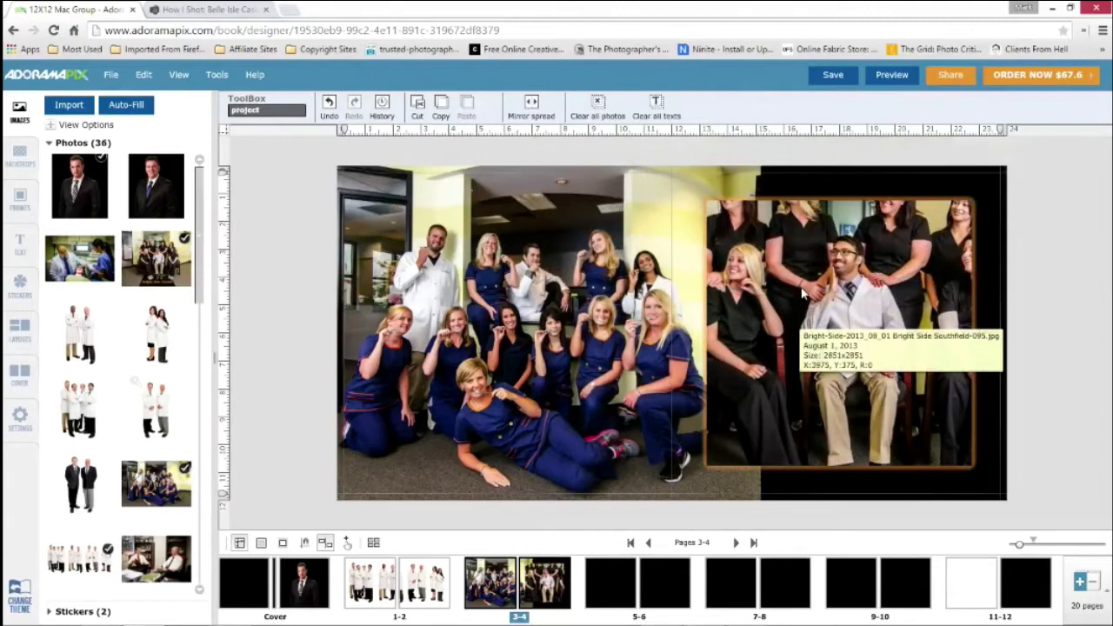
click(802, 293)
click(728, 494)
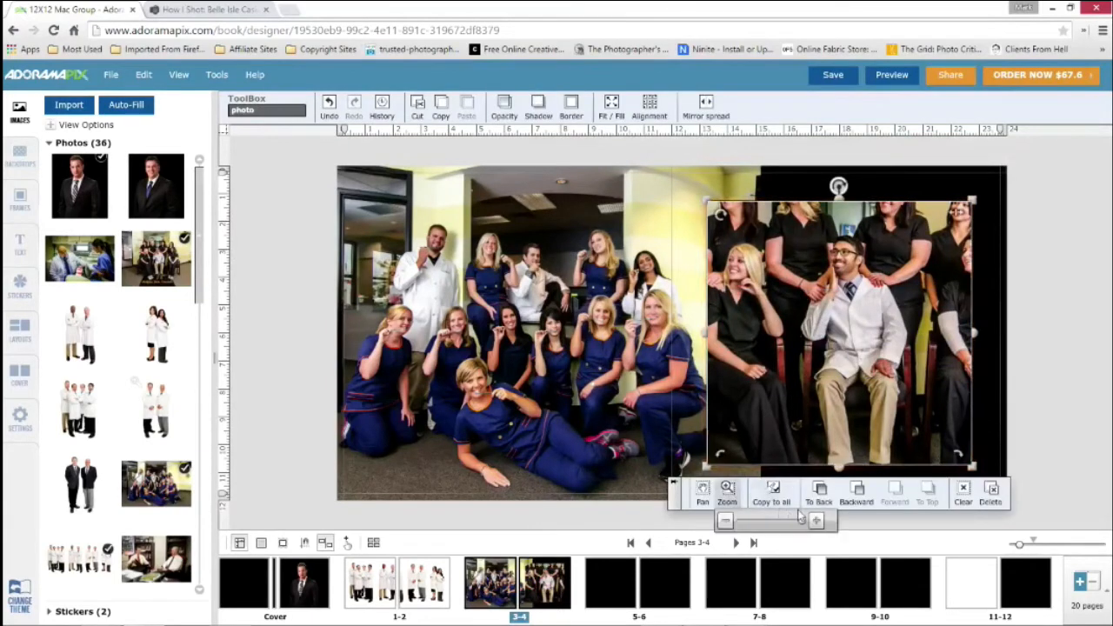
drag(802, 522, 747, 524)
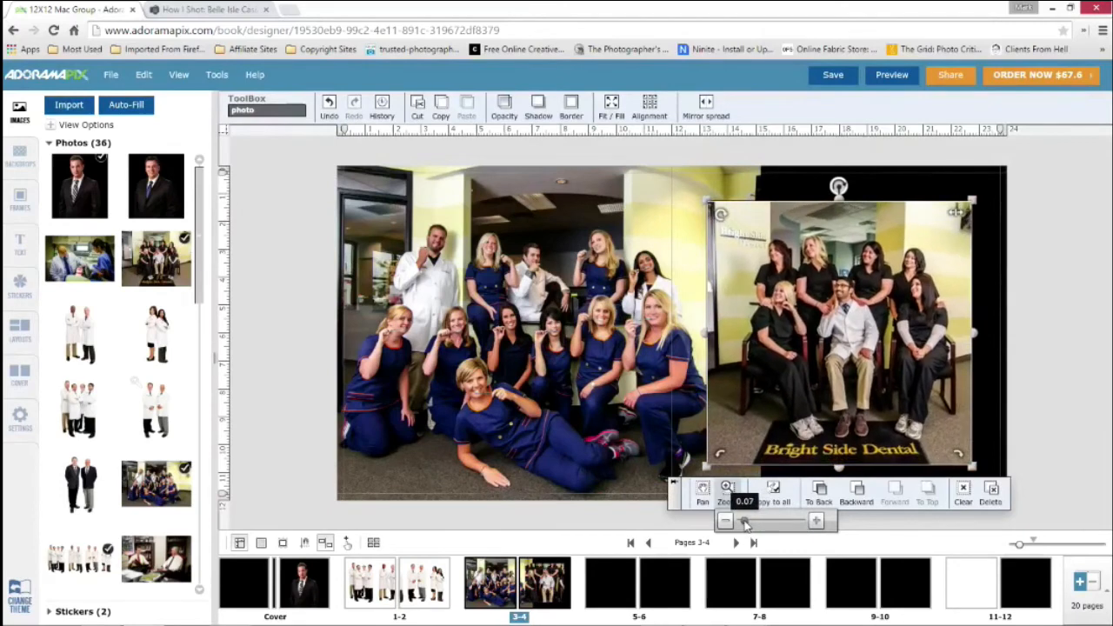
Pan the Southfield-095 image slightly upward inside its frame so the floor mat sits higher
click(704, 492)
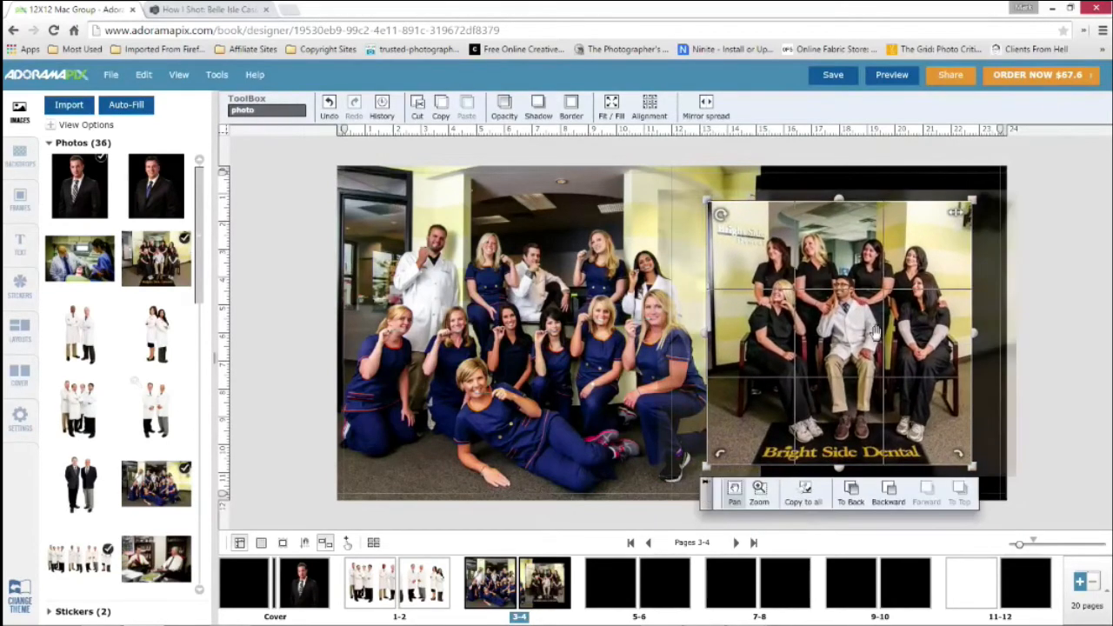
drag(877, 332, 878, 321)
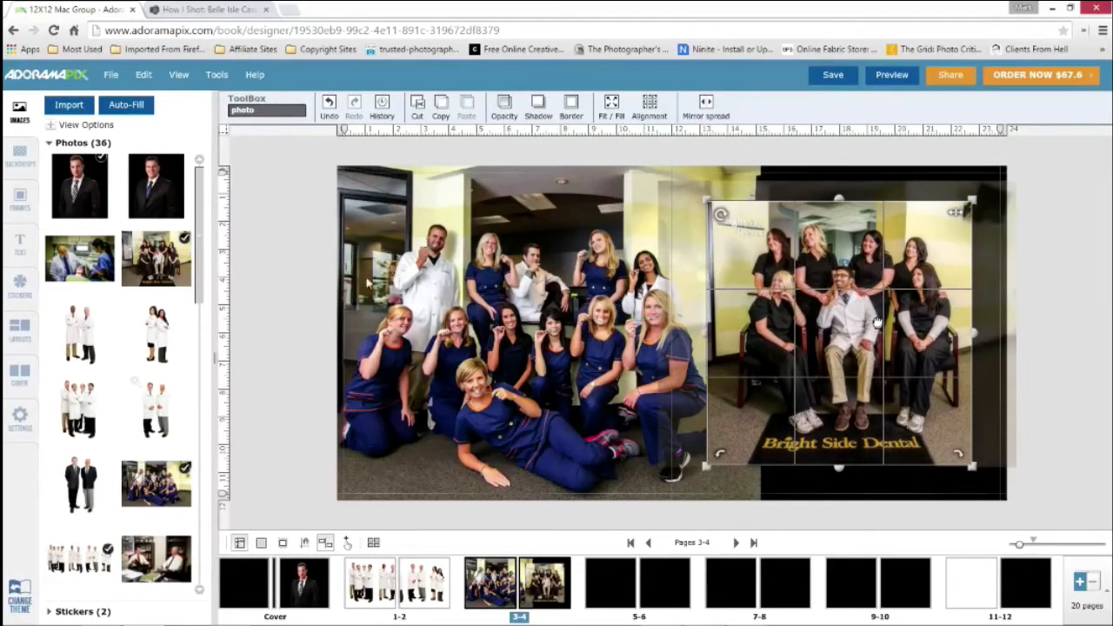
click(271, 230)
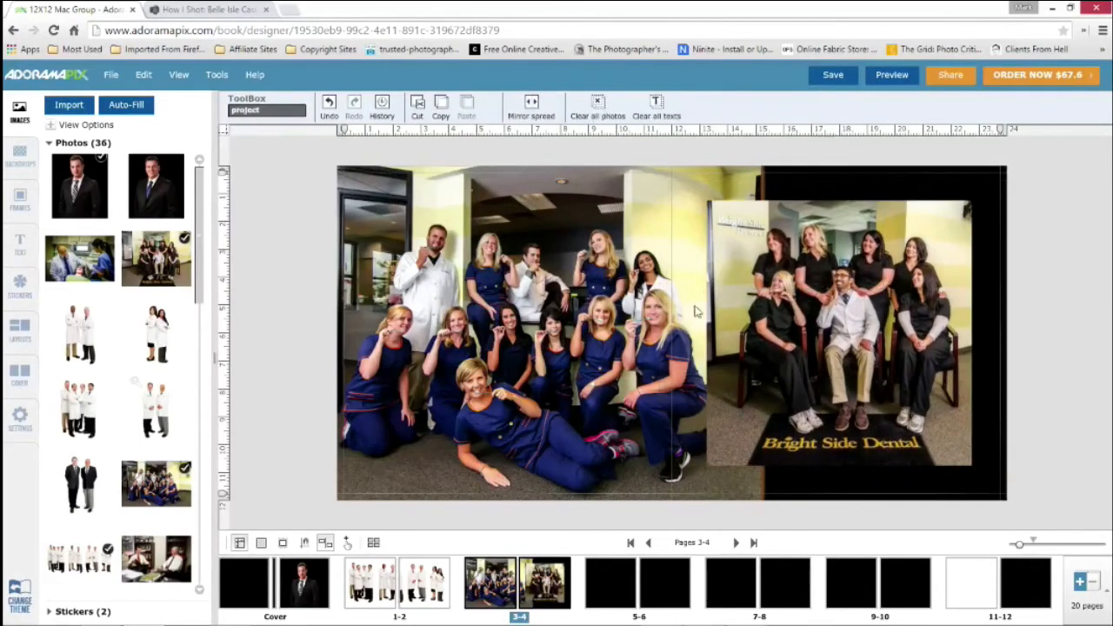
Add a white border with a width of 60 to the Southfield-095 photo on page 4
click(740, 255)
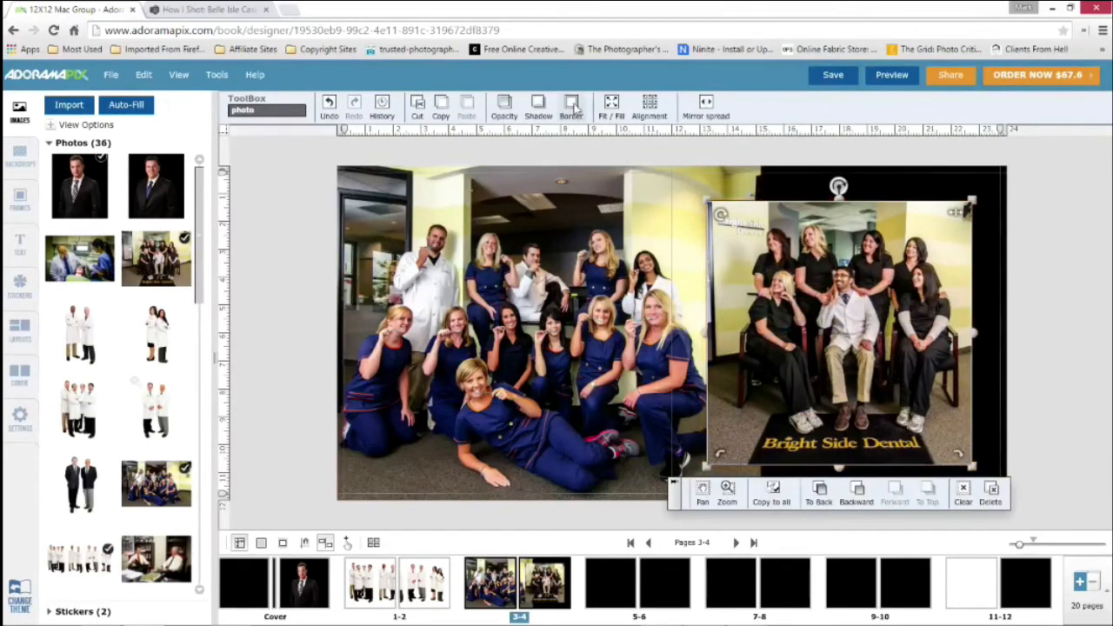
click(572, 107)
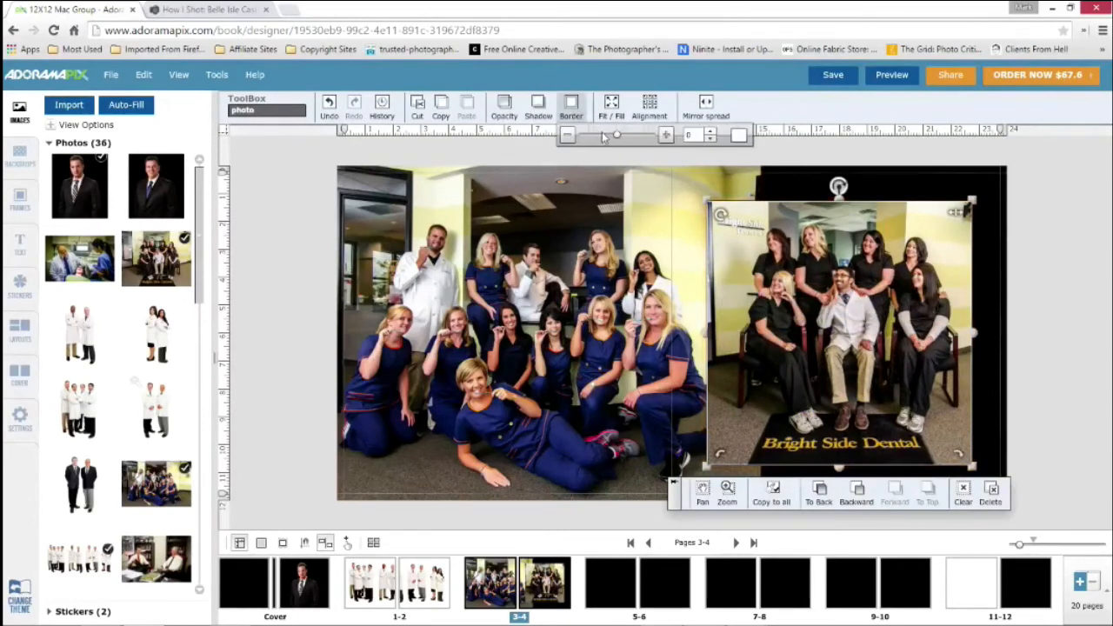
click(665, 137)
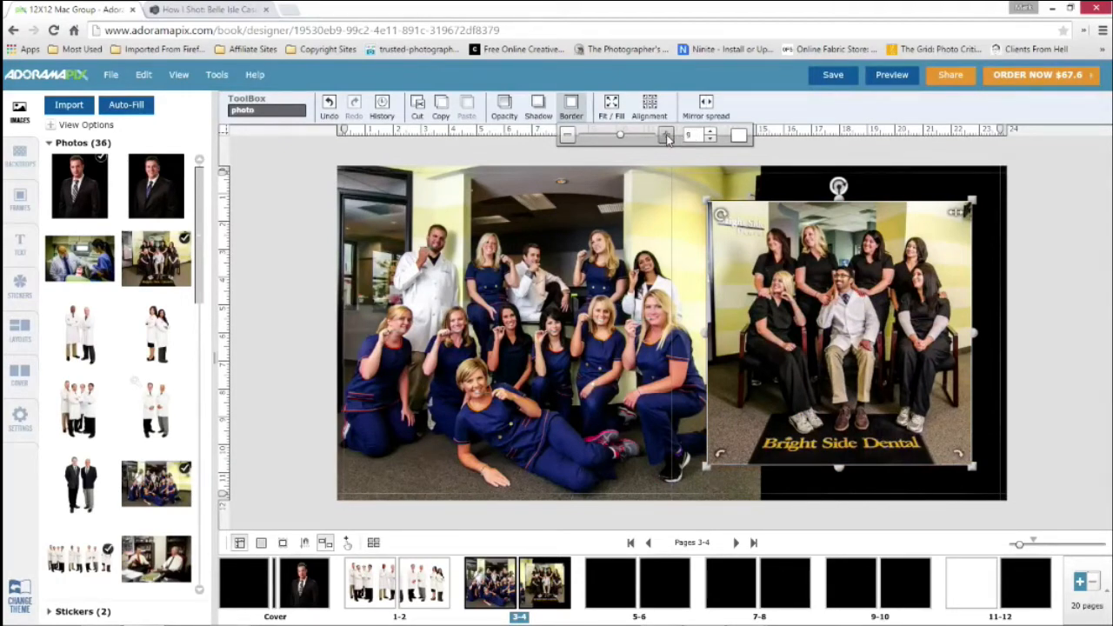
click(666, 137)
click(666, 137)
click(667, 137)
click(666, 136)
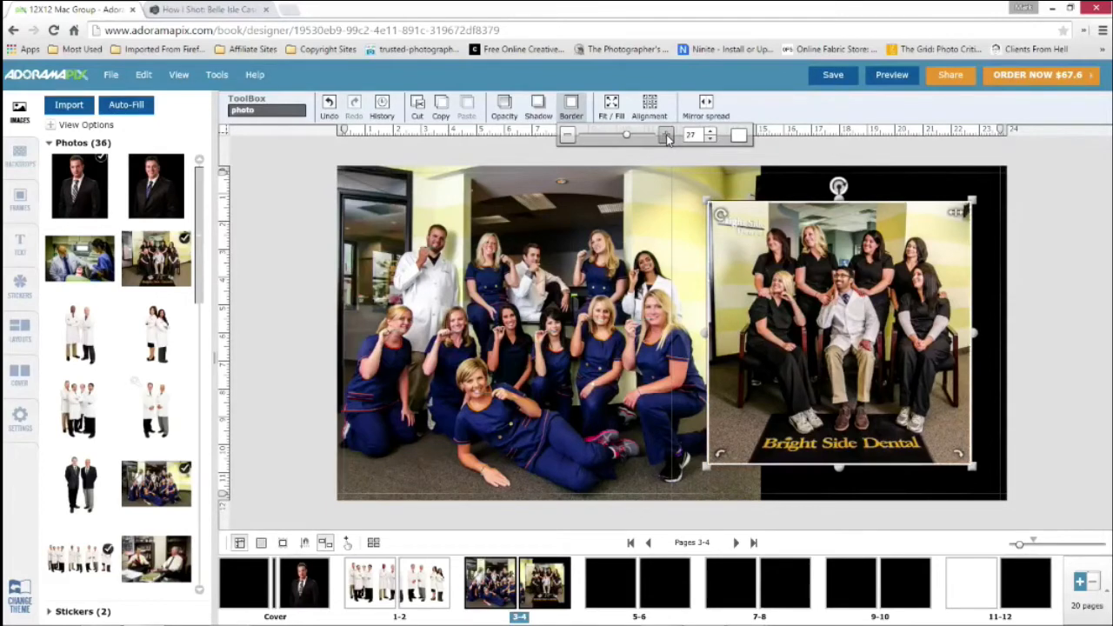
click(666, 136)
click(666, 137)
click(666, 136)
click(667, 136)
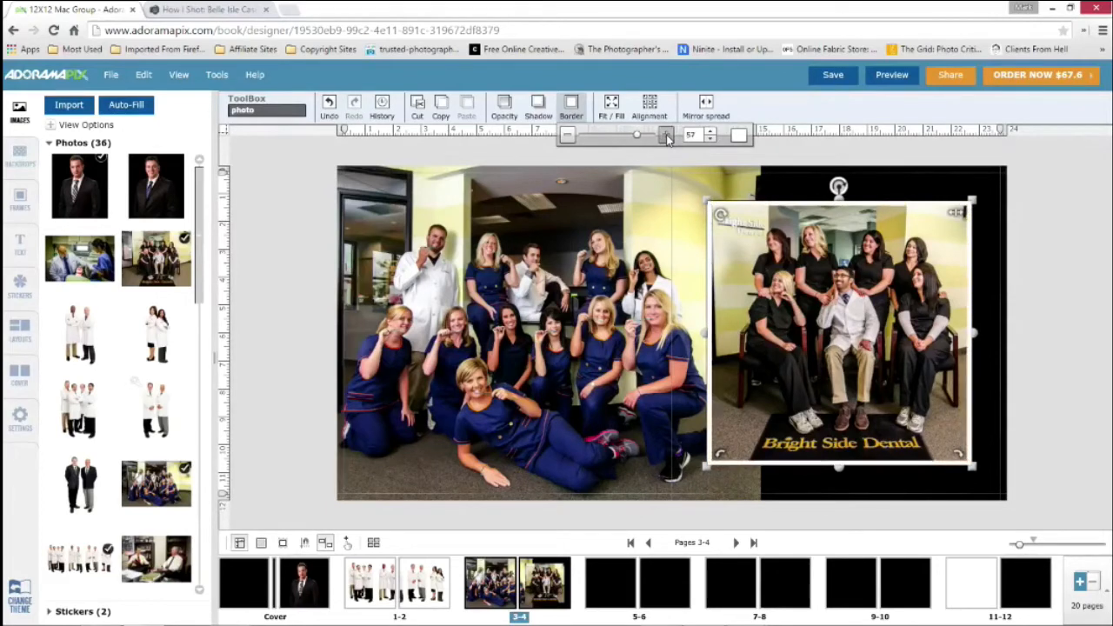
click(666, 137)
Change the Southfield-095 photo's border colour to black and increase the border width to over 90
click(738, 135)
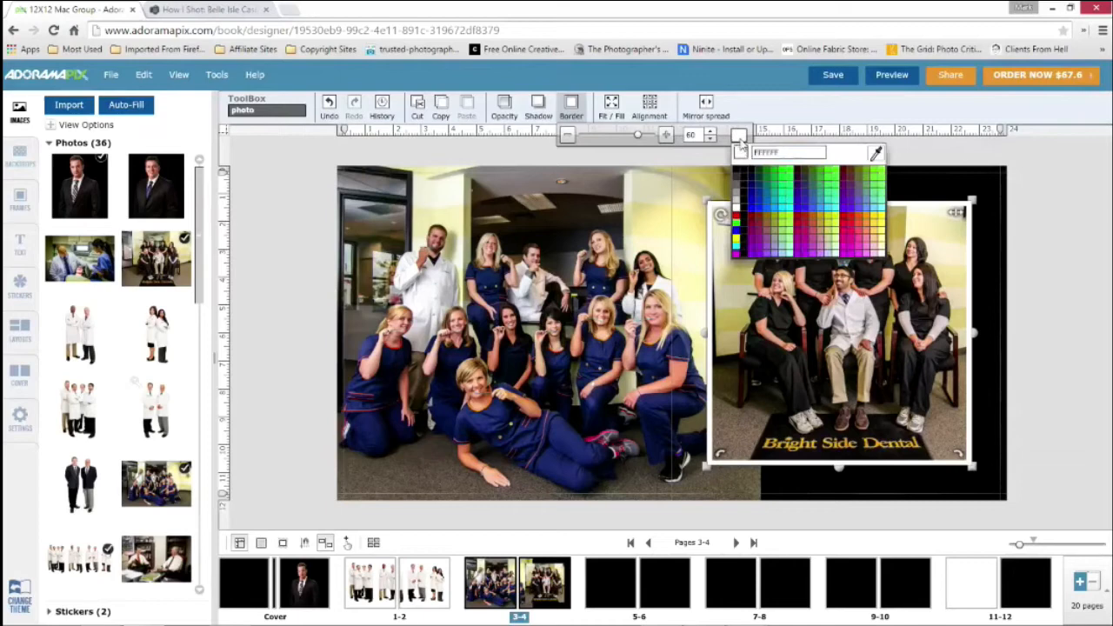
click(743, 209)
click(710, 132)
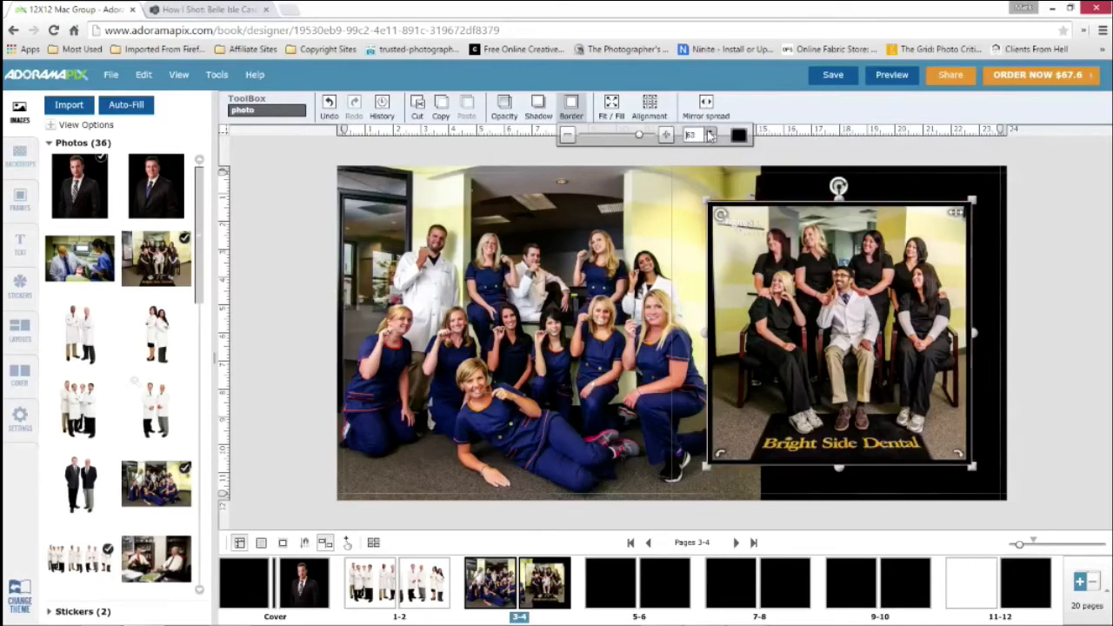
click(710, 133)
click(710, 133)
click(710, 134)
click(710, 133)
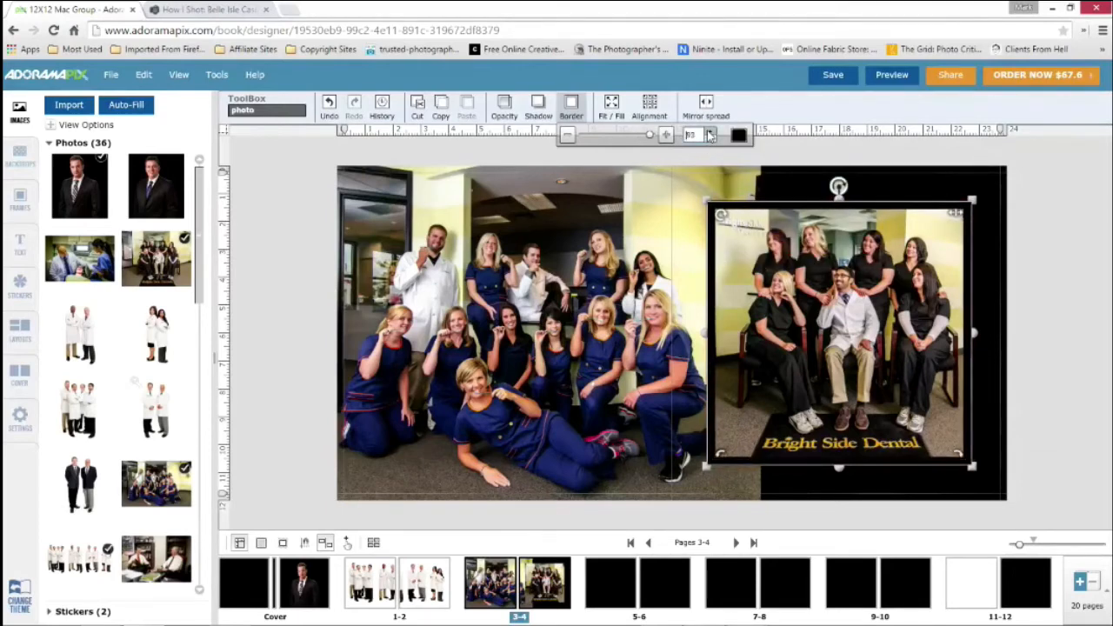
click(710, 132)
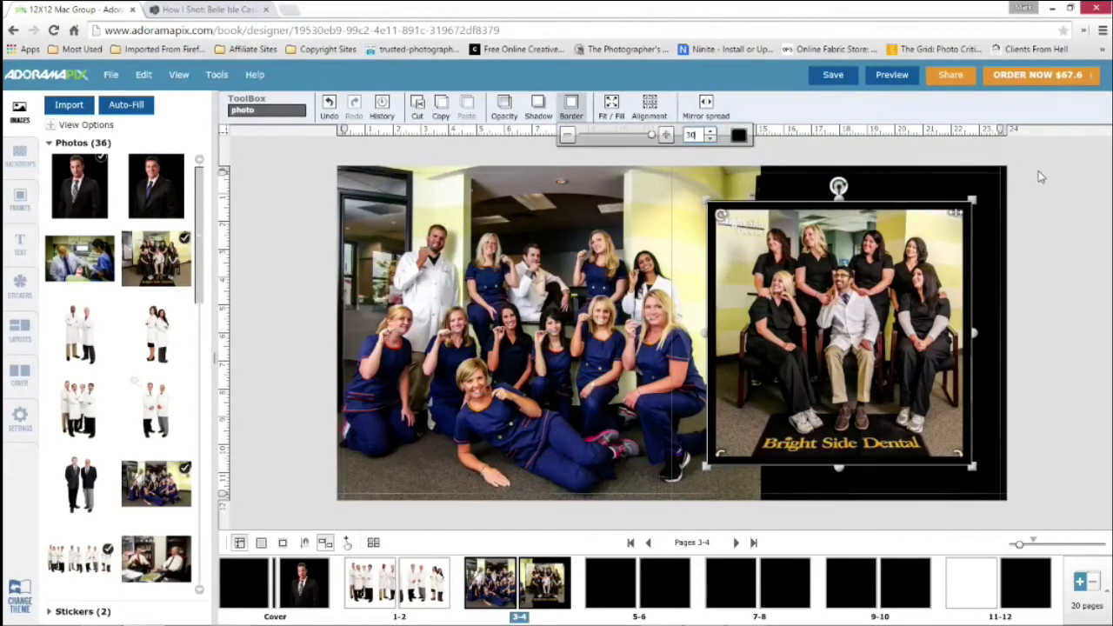
click(1023, 220)
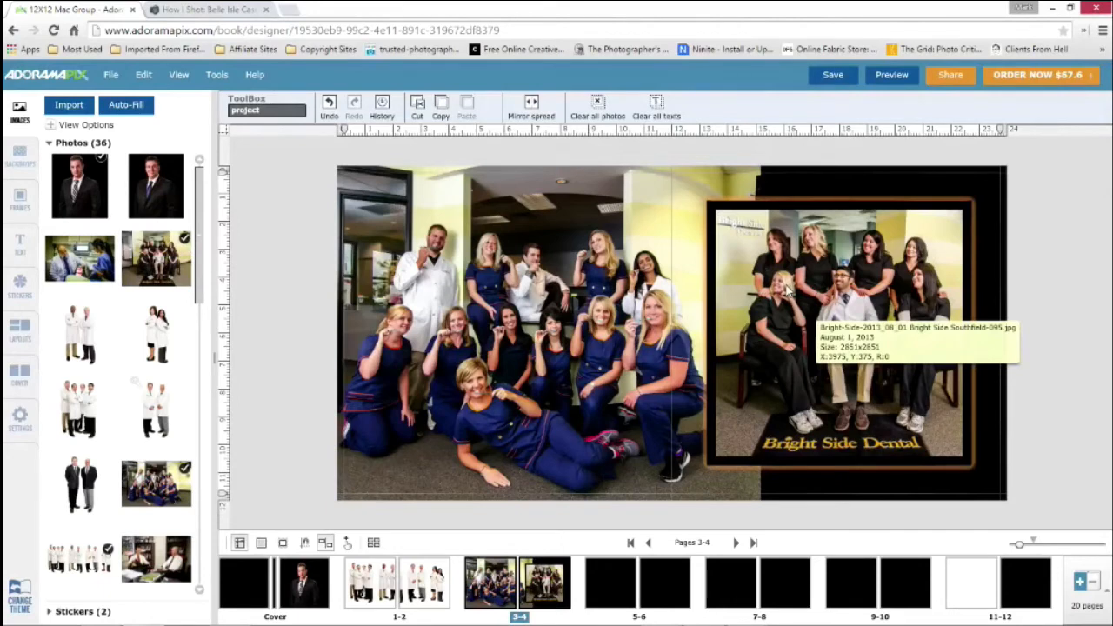
click(768, 247)
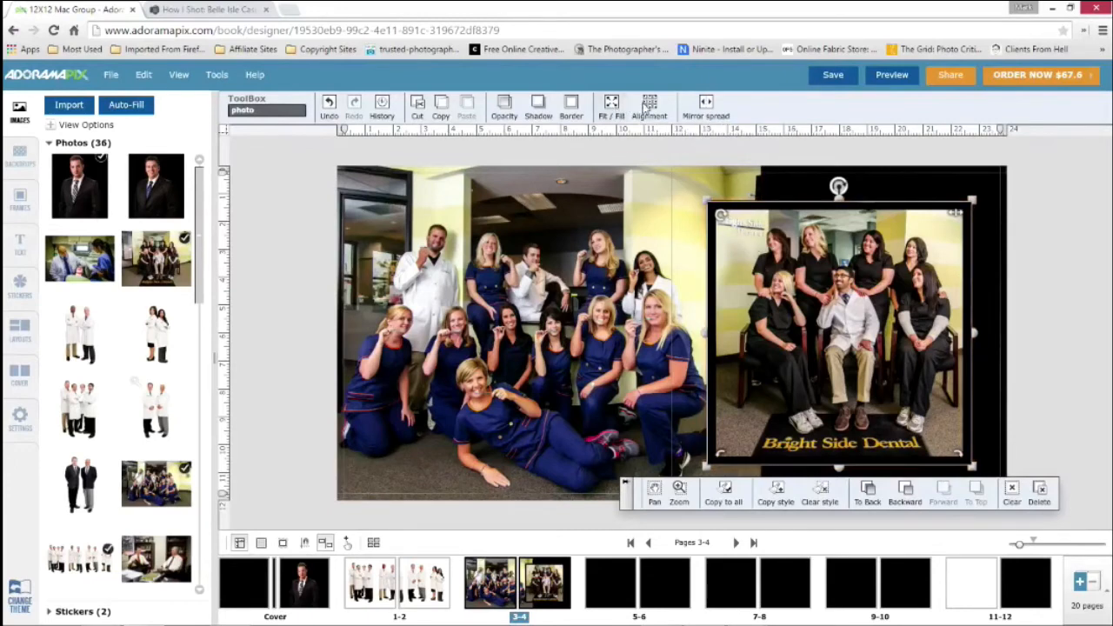
Reduce the black border width of the Southfield-095 photo on page 4 to about 90
click(563, 110)
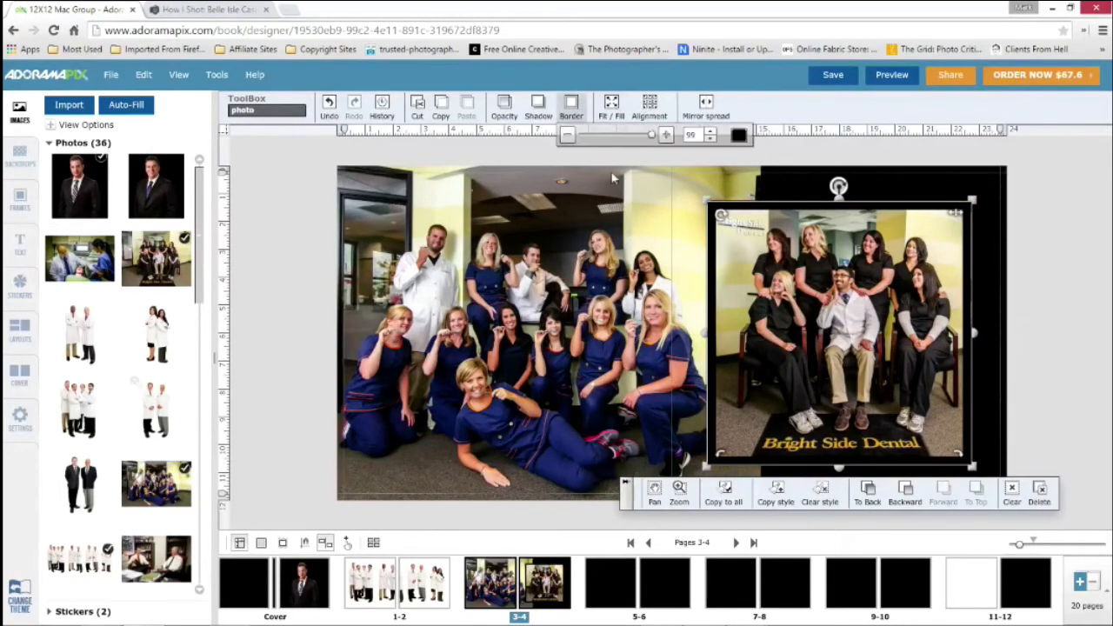
click(568, 137)
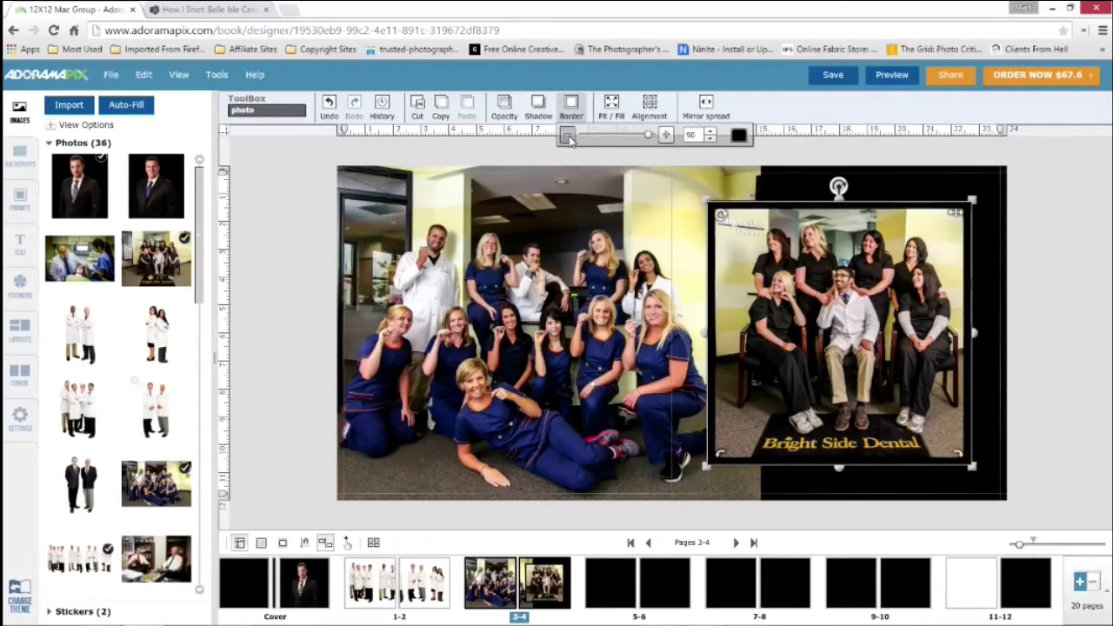
mouse_move(647, 141)
mouse_down()
mouse_move(622, 142)
mouse_move(648, 142)
mouse_up()
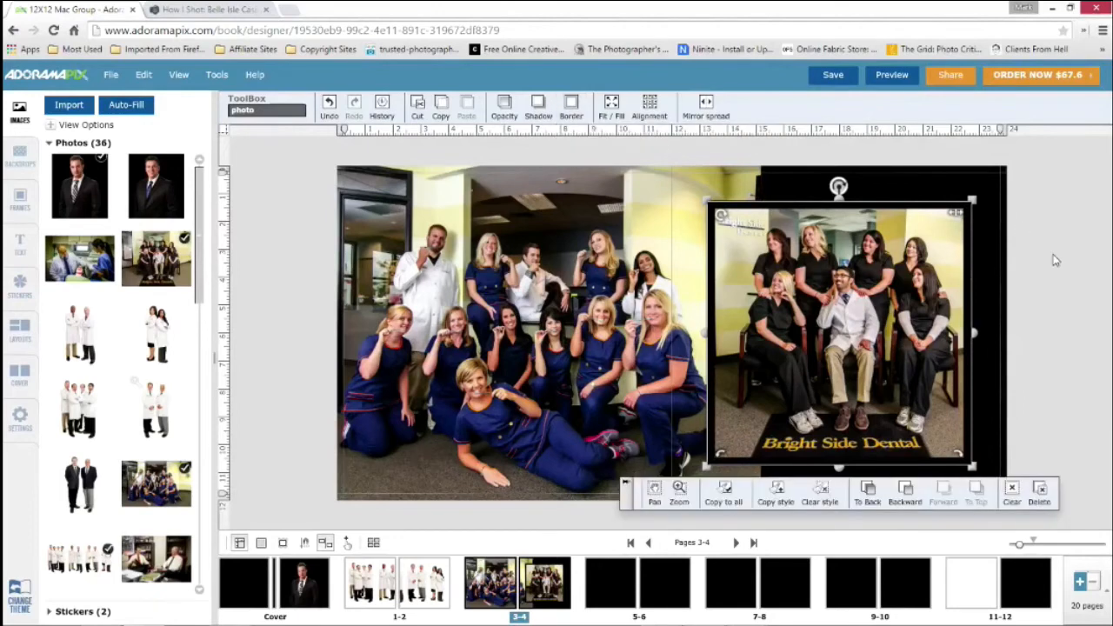
click(1058, 258)
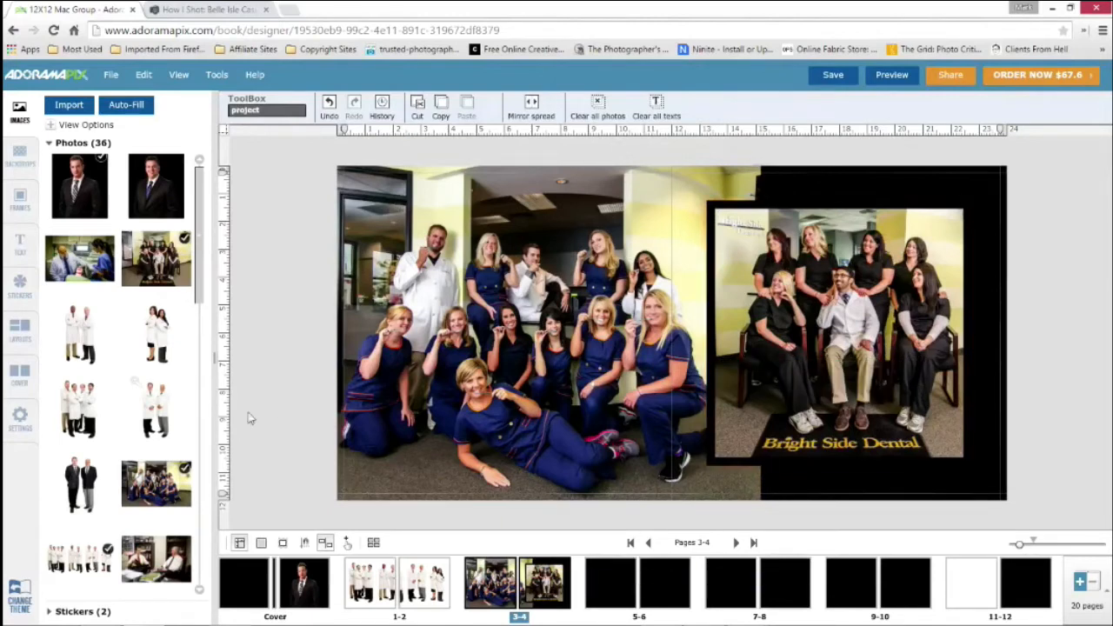
Place the photo of two men in white coats on page 4, clear its style, and delete it
drag(79, 338, 240, 310)
drag(85, 337, 822, 256)
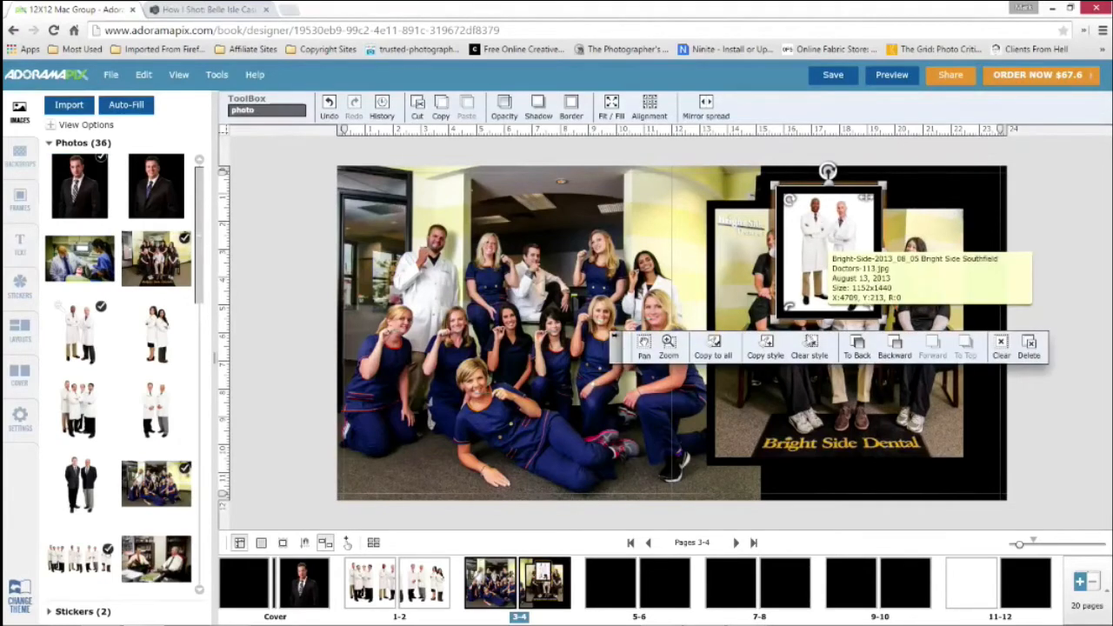
click(811, 348)
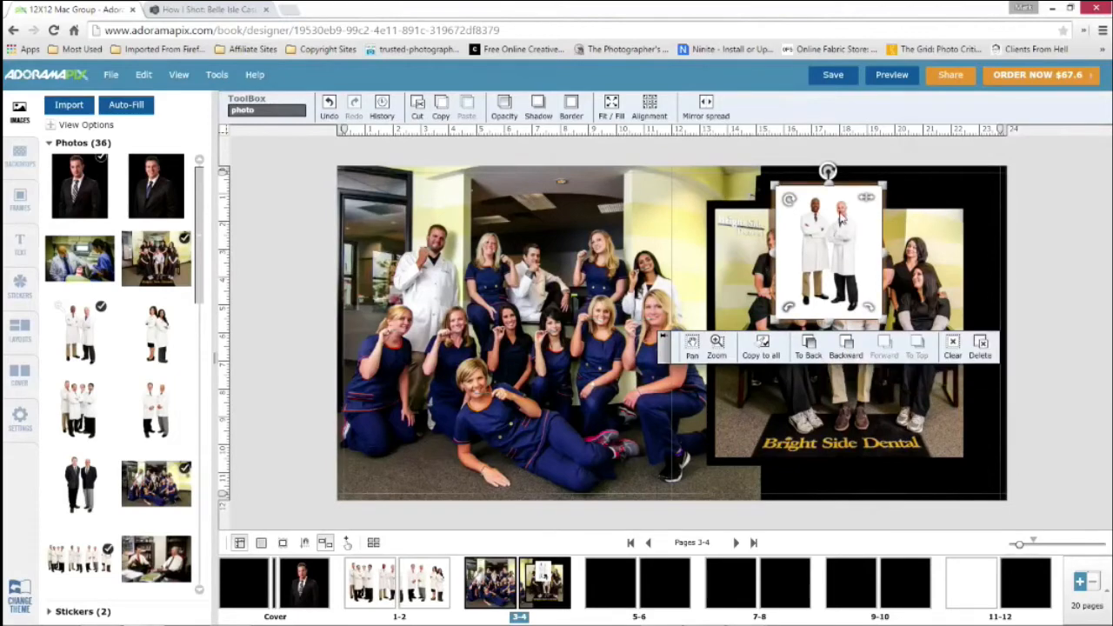
key(Delete)
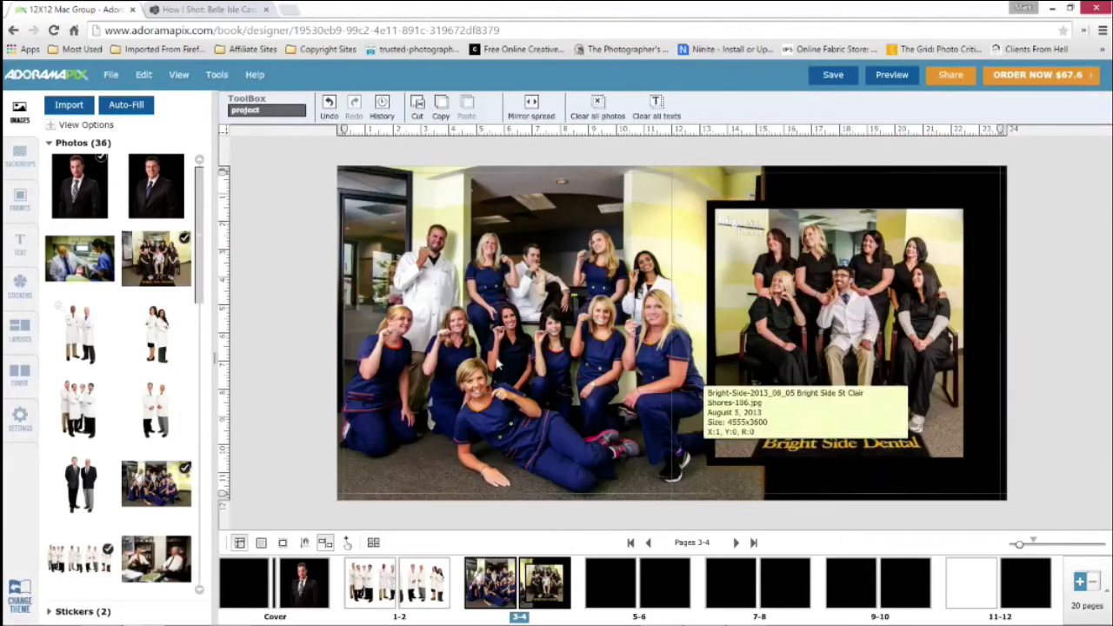
Go to the page 5-6 spread and look through the text fonts offered in the book's global settings
click(607, 597)
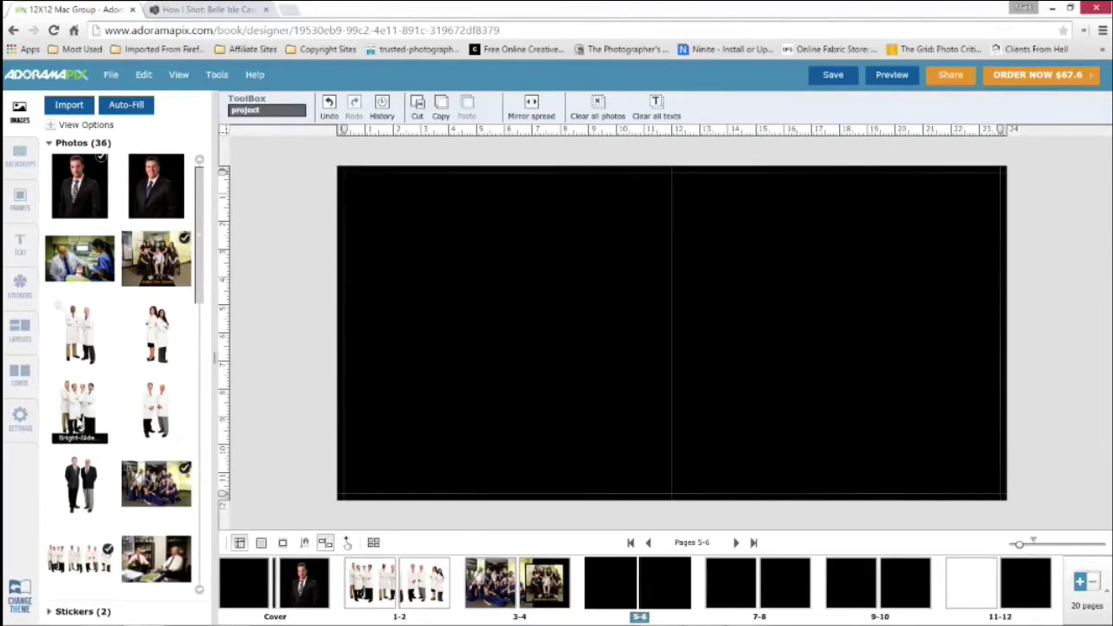
scroll(120, 373, down, 3)
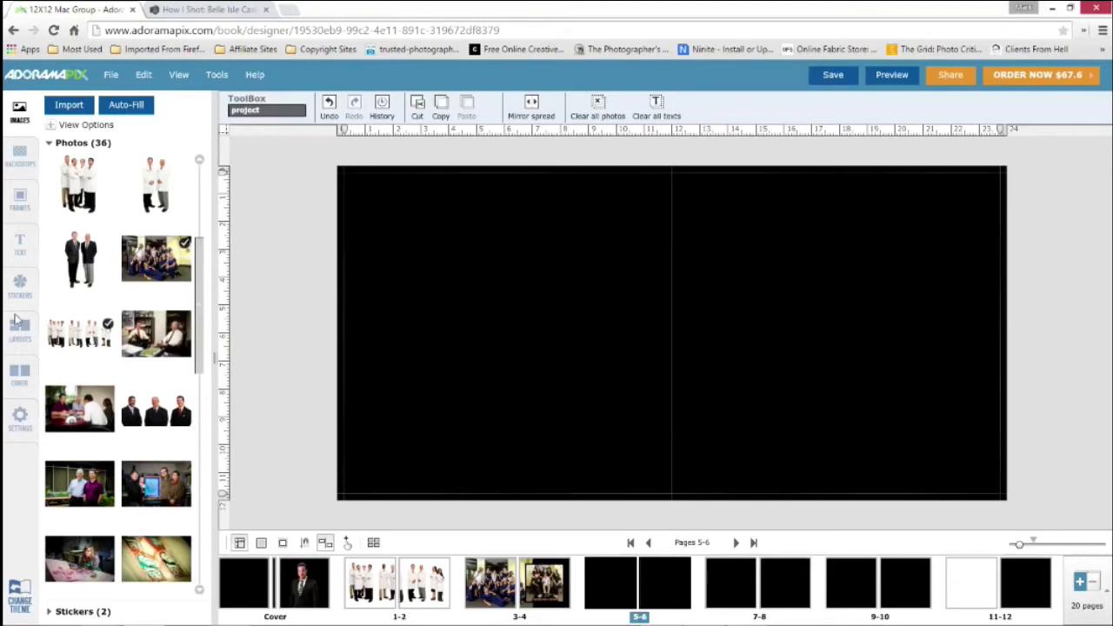
click(21, 418)
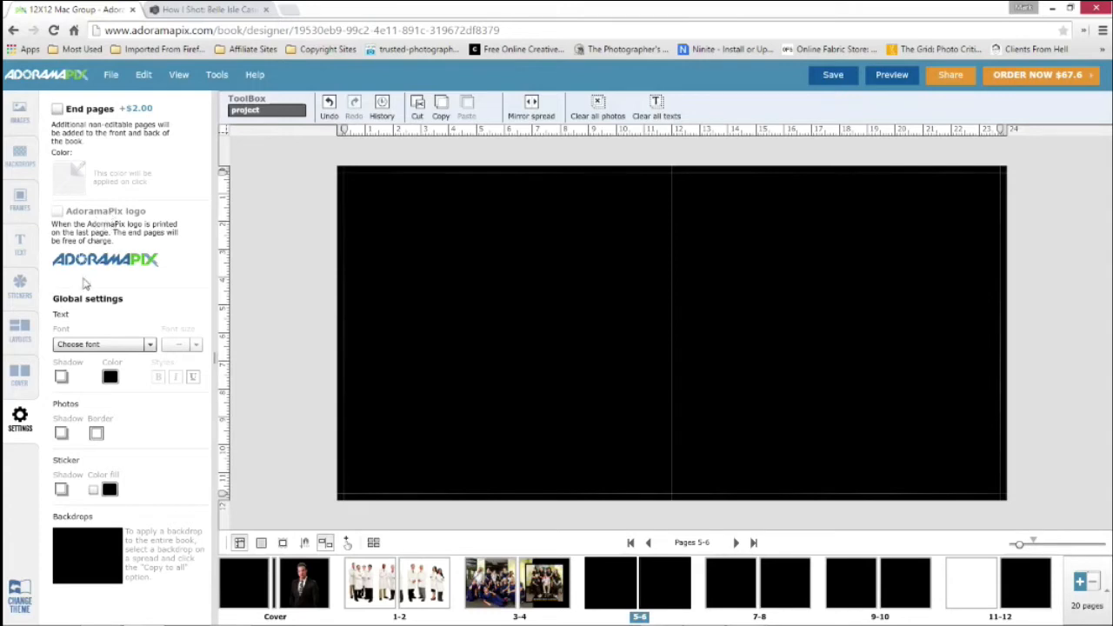
click(152, 346)
scroll(131, 400, down, 1)
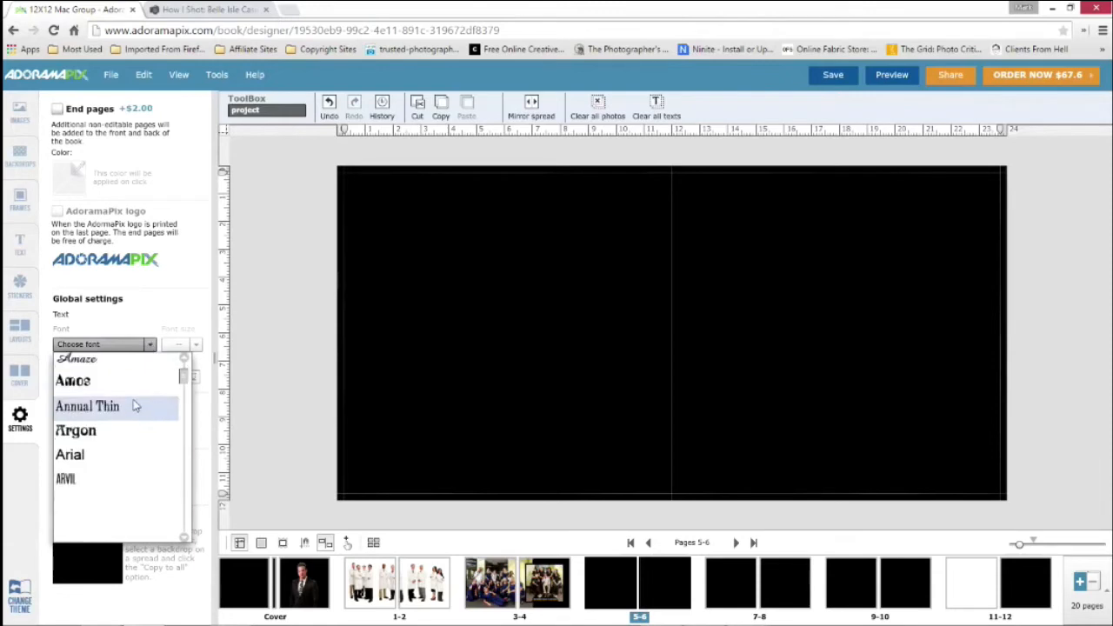
scroll(134, 406, down, 5)
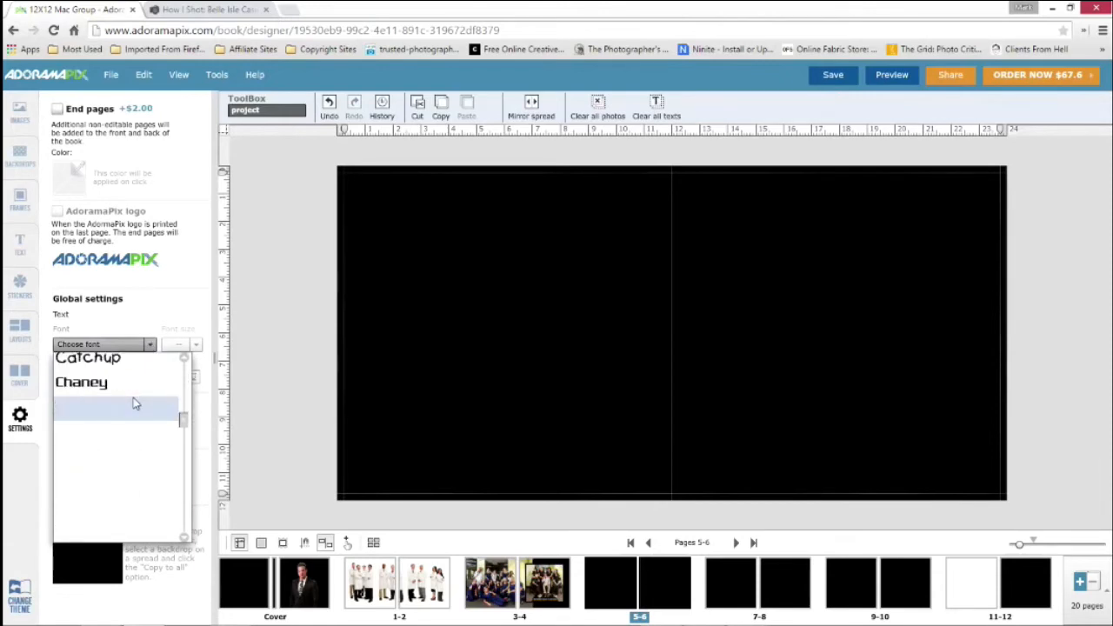
scroll(133, 400, down, 5)
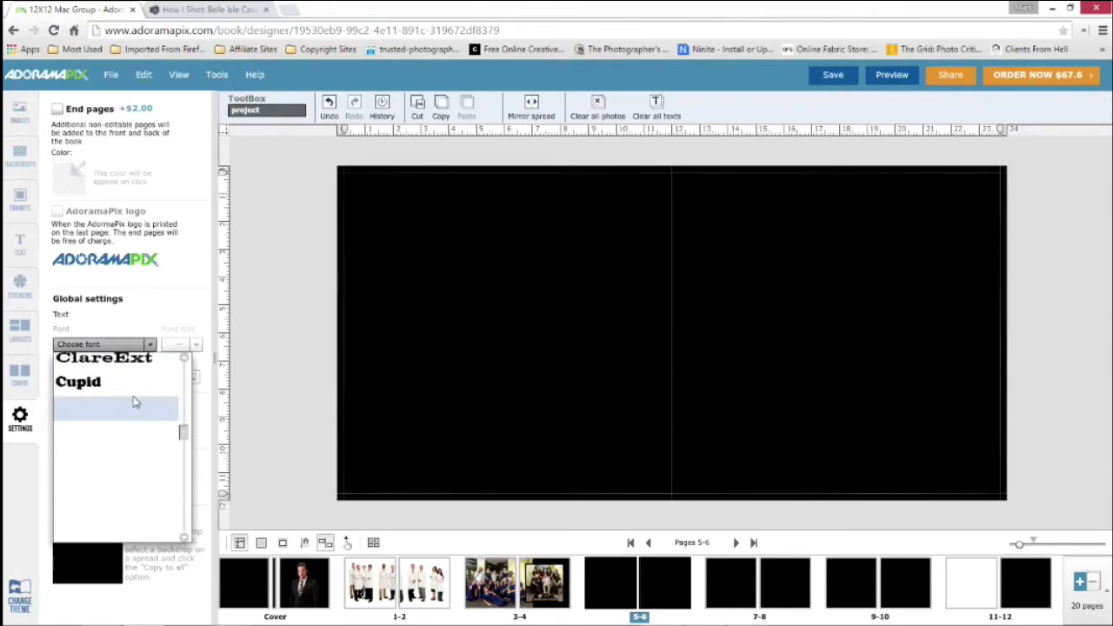
click(173, 308)
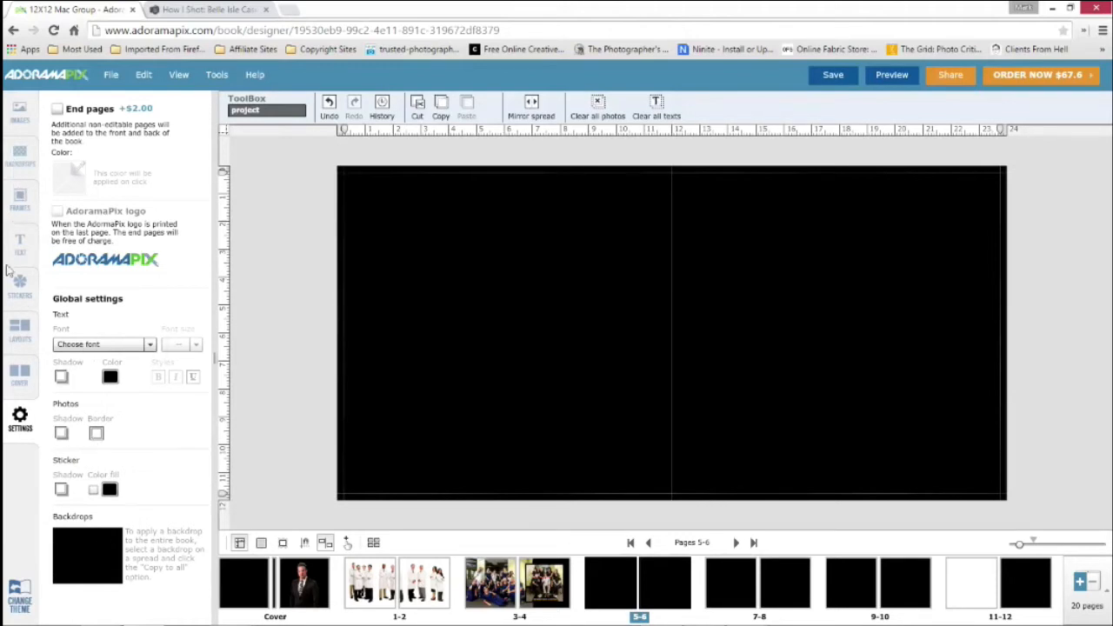
Place the photo of four men in white coats on page 5 and give it a blue border with a width of 72
click(19, 111)
drag(83, 187, 494, 289)
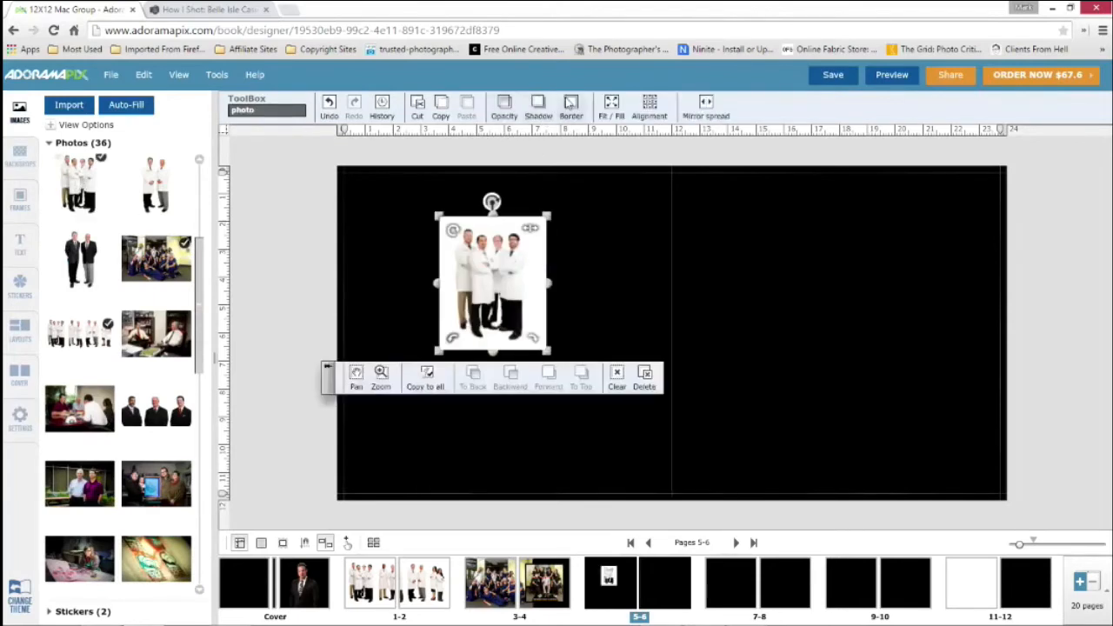
click(570, 109)
click(643, 137)
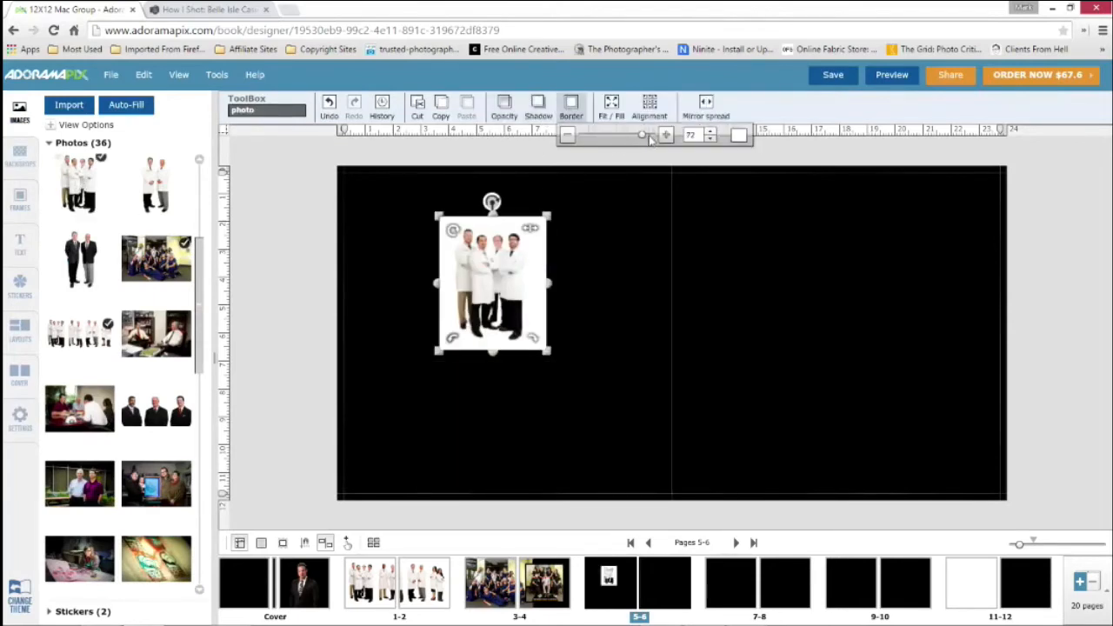
click(739, 137)
click(773, 211)
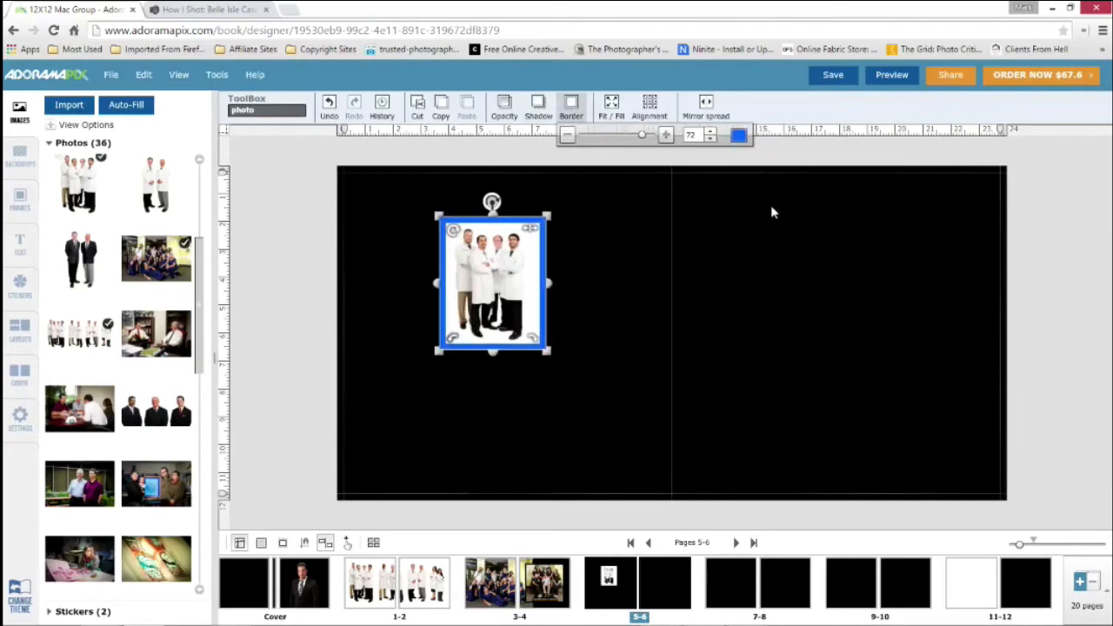
click(372, 285)
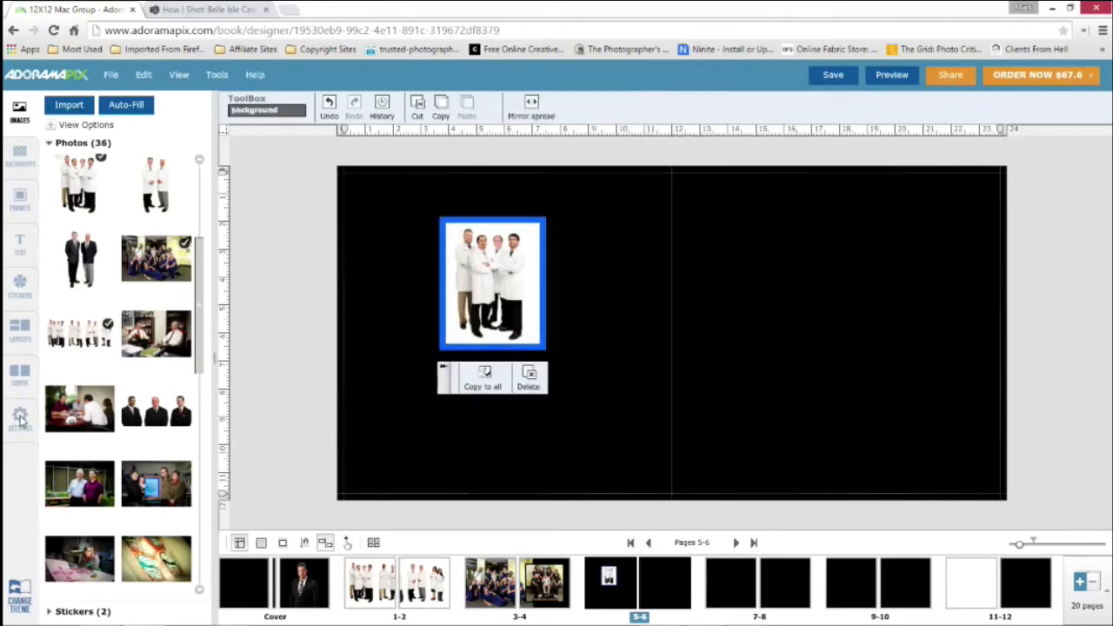
Place a second copy of the four-man photo across the centre fold of pages 5-6, and delete it
click(20, 419)
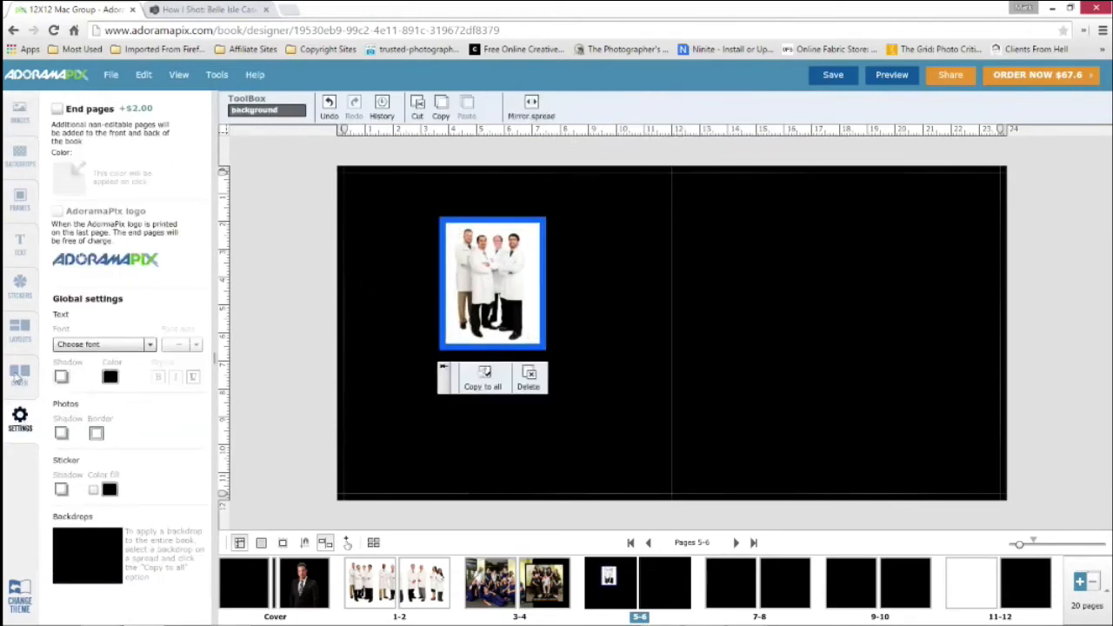
click(22, 115)
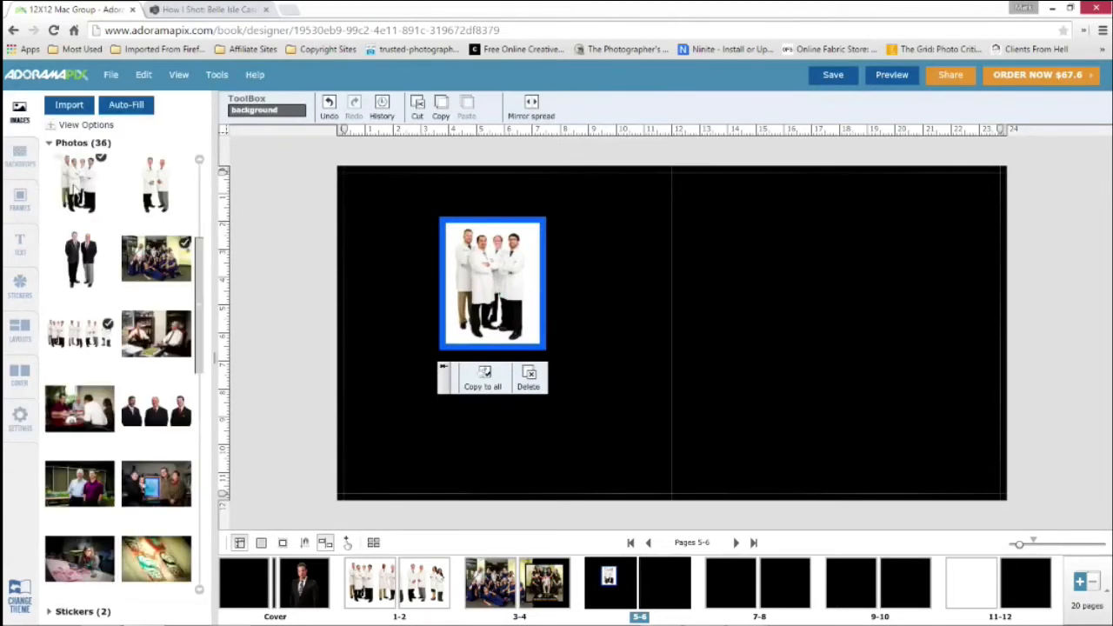
drag(77, 190, 693, 298)
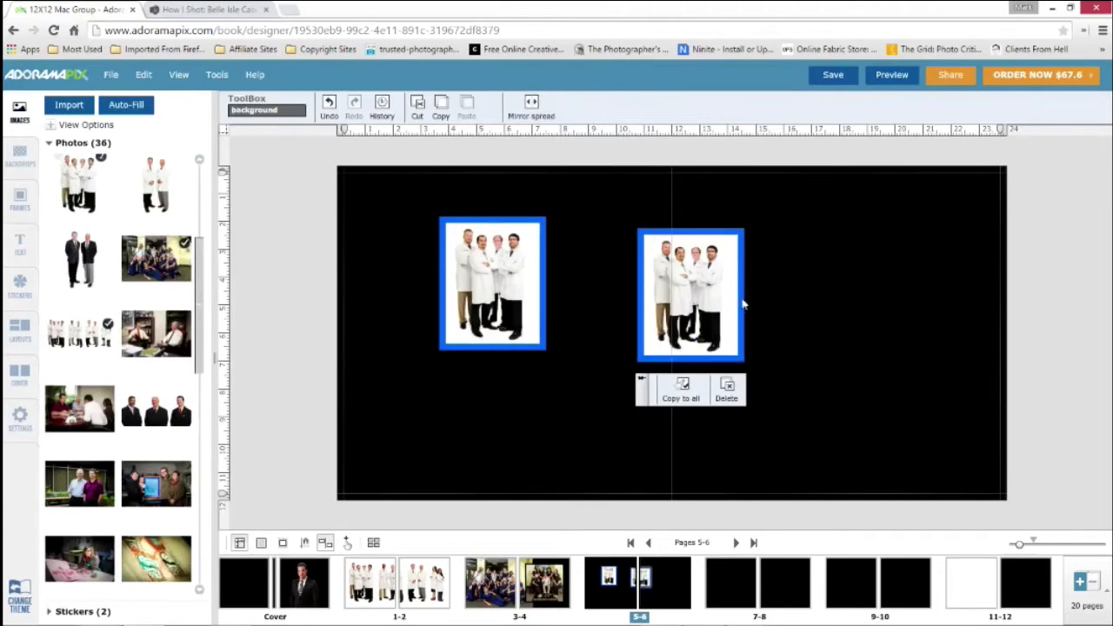
click(690, 305)
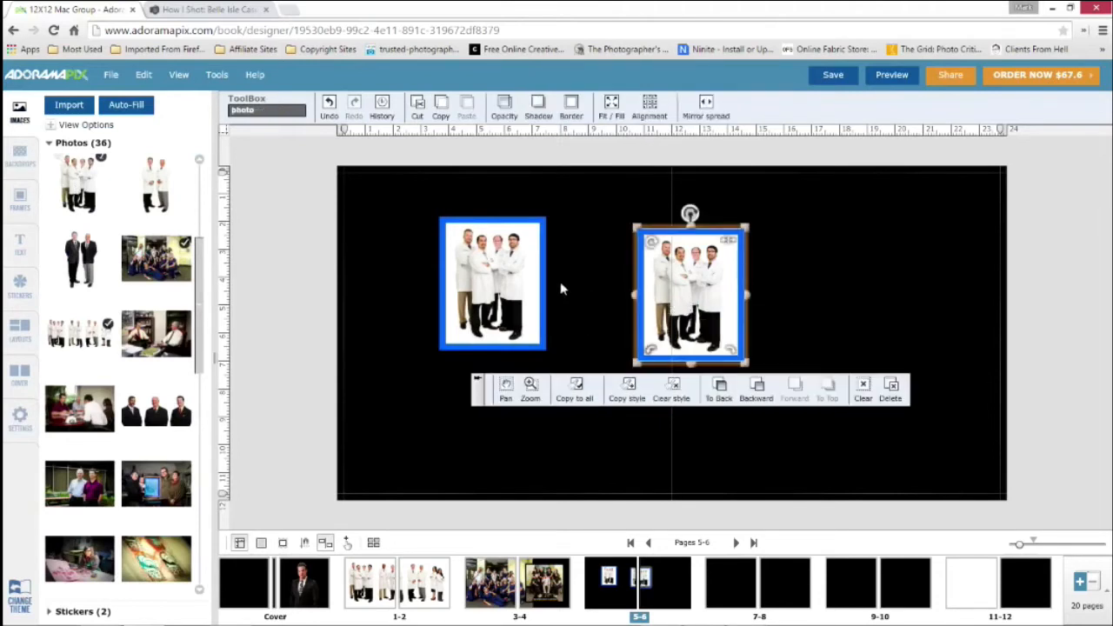
key(Delete)
Clear the style of the four-man photo on page 5 and add a black shadow of 32
click(541, 344)
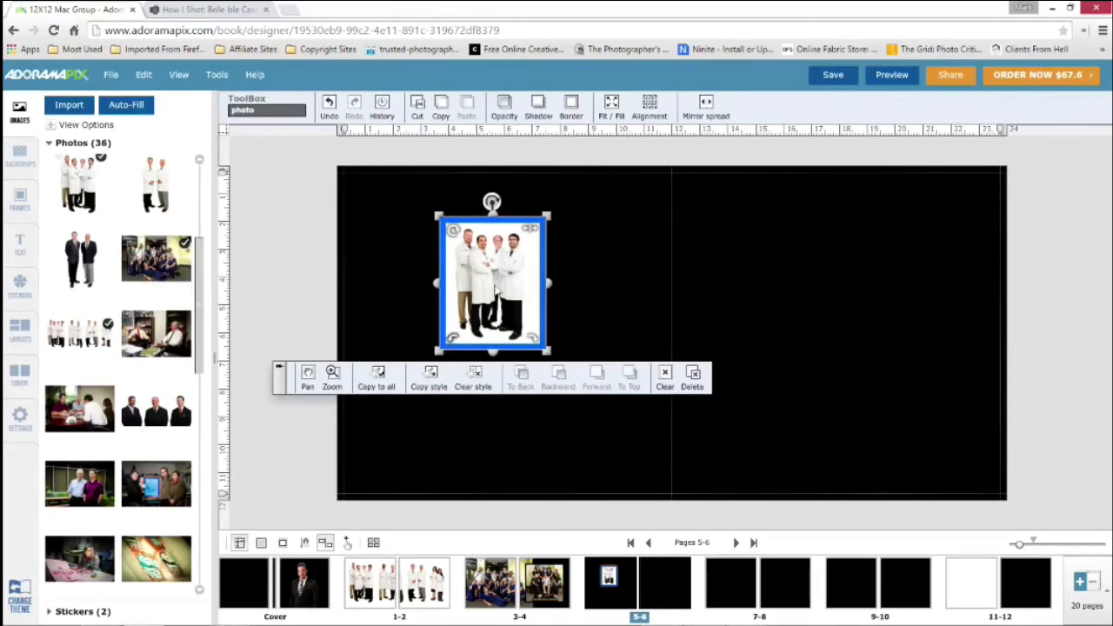
click(475, 375)
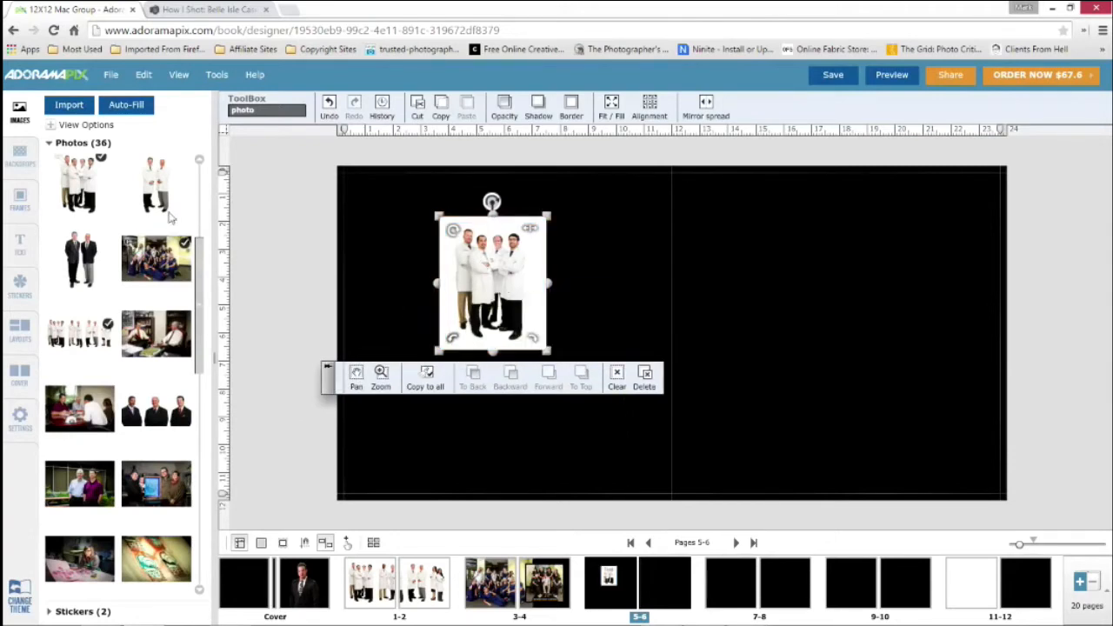
click(538, 107)
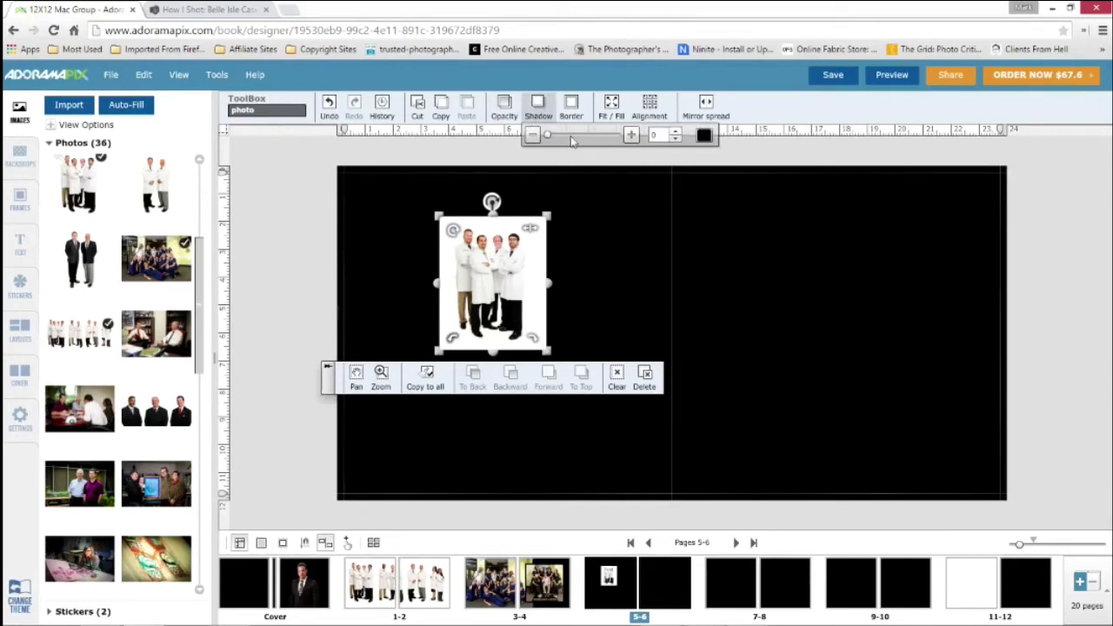
click(589, 136)
Add a dark red border with a width of 54 to the four-man photo on page 5
click(574, 108)
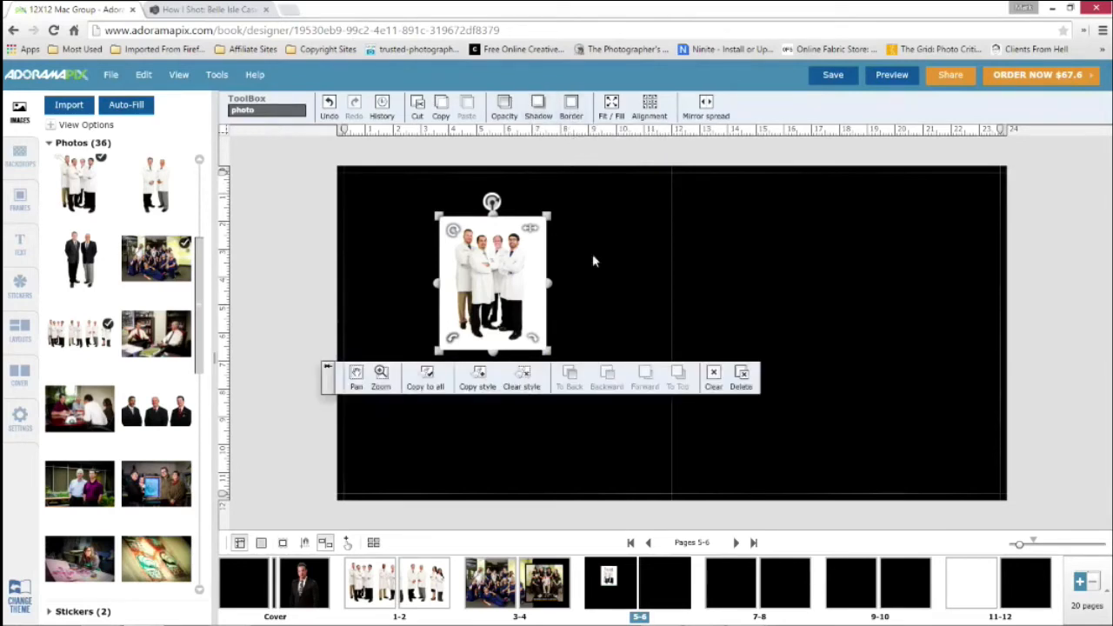
click(577, 109)
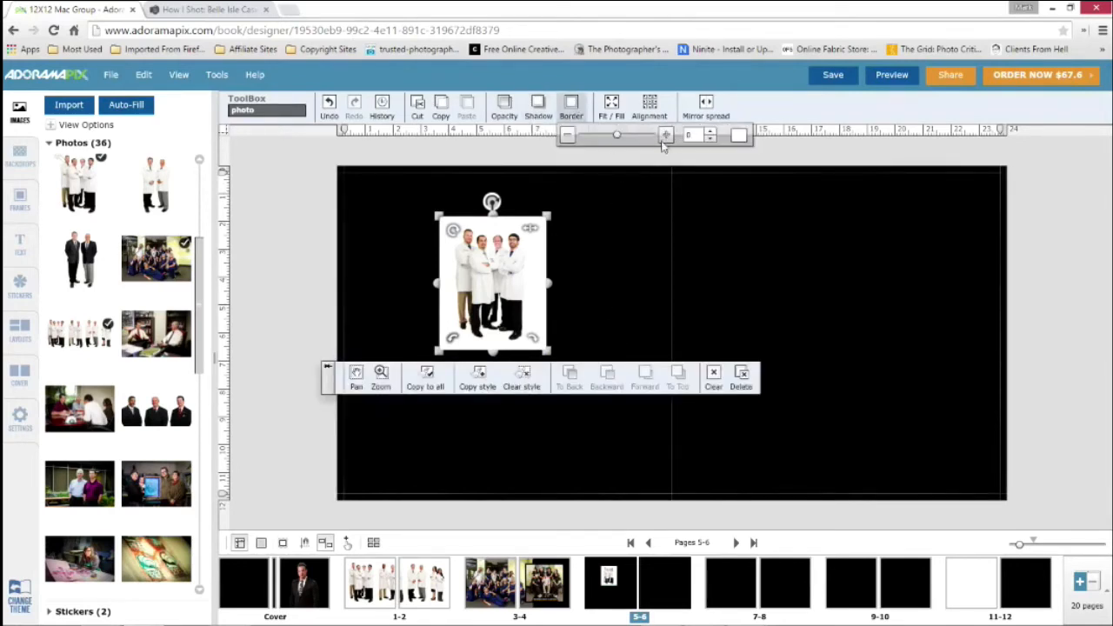
drag(617, 136, 636, 138)
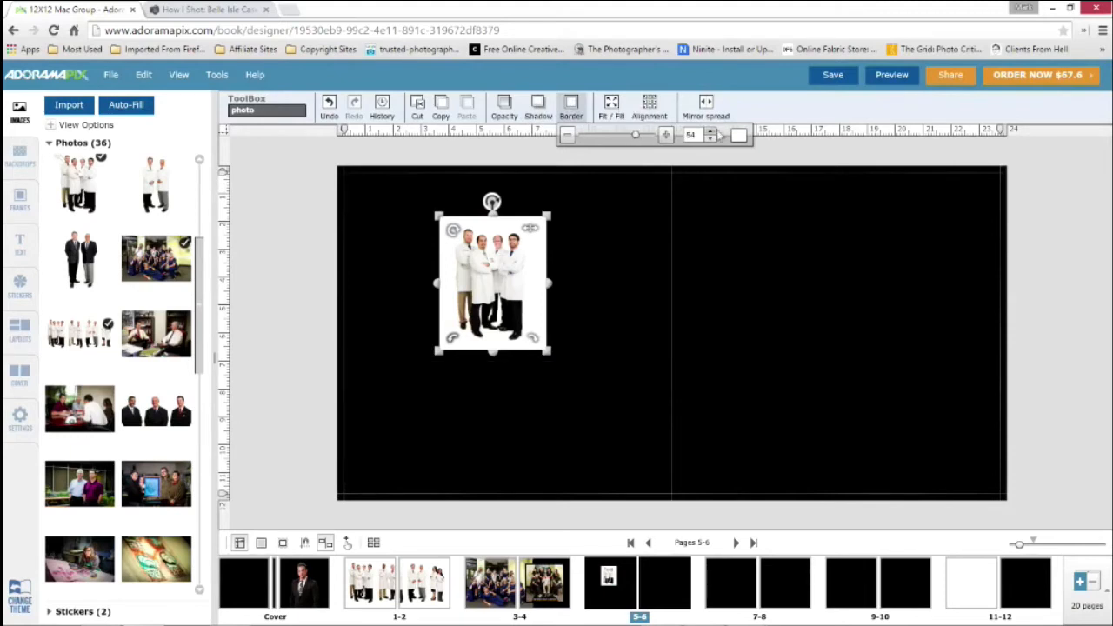
click(738, 135)
click(758, 218)
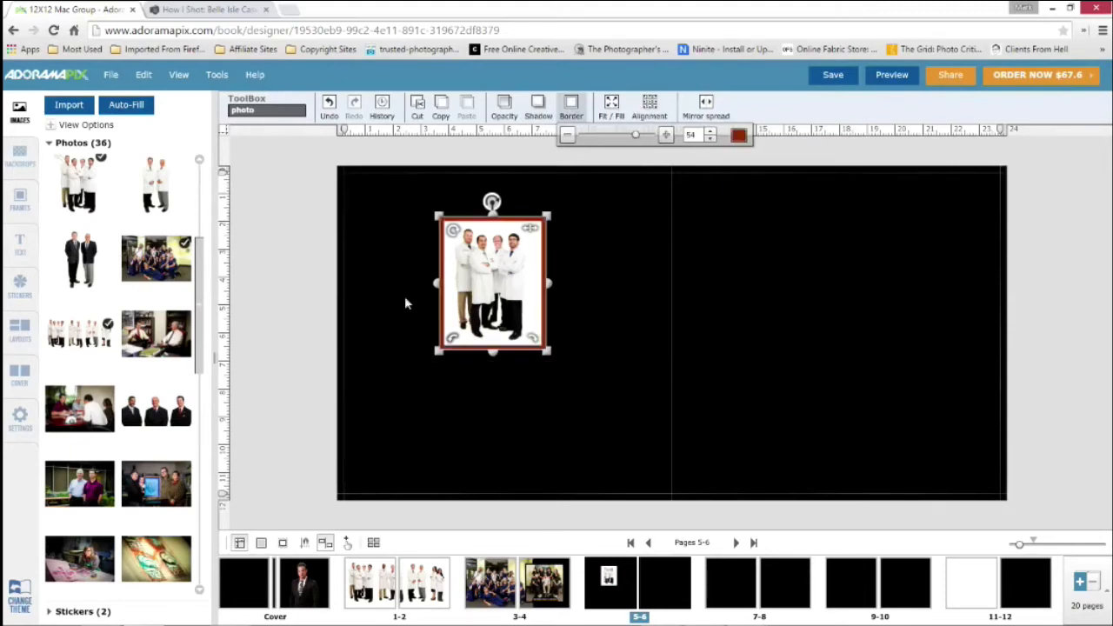
Apply the solid pink backdrop to page 5
click(20, 157)
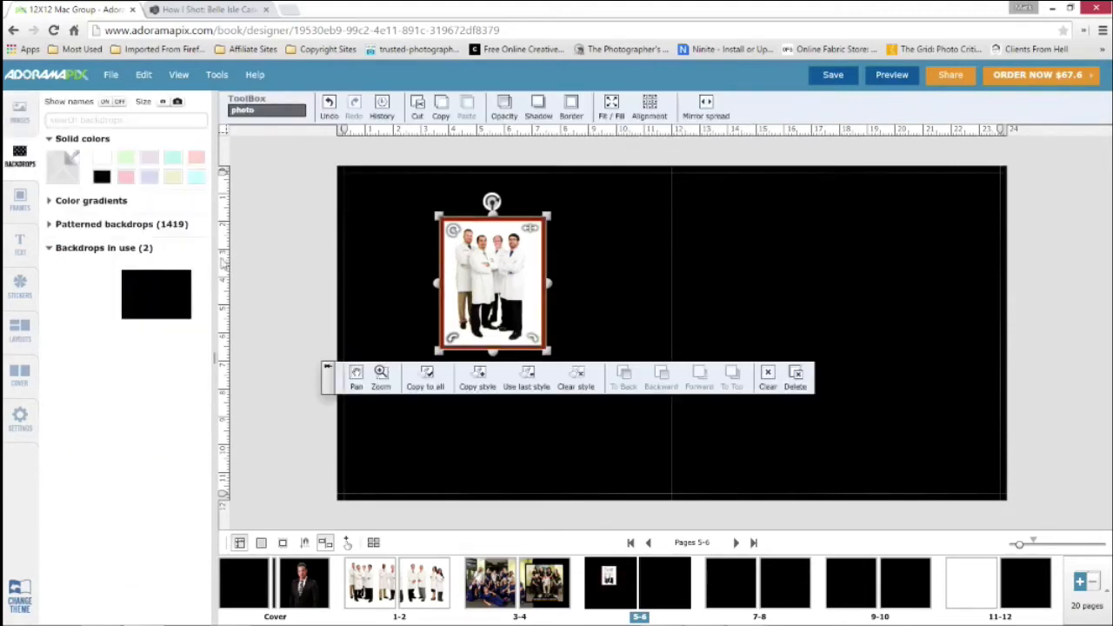
drag(126, 177, 372, 233)
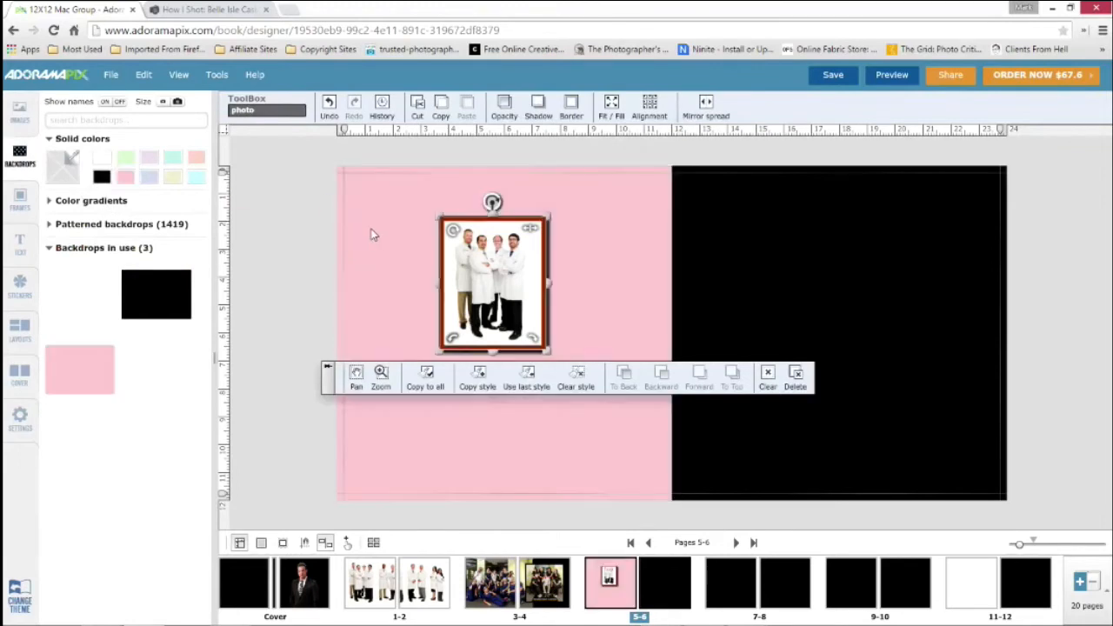
click(392, 263)
Increase the shadow of the four-man photo on page 5 to 86
click(498, 248)
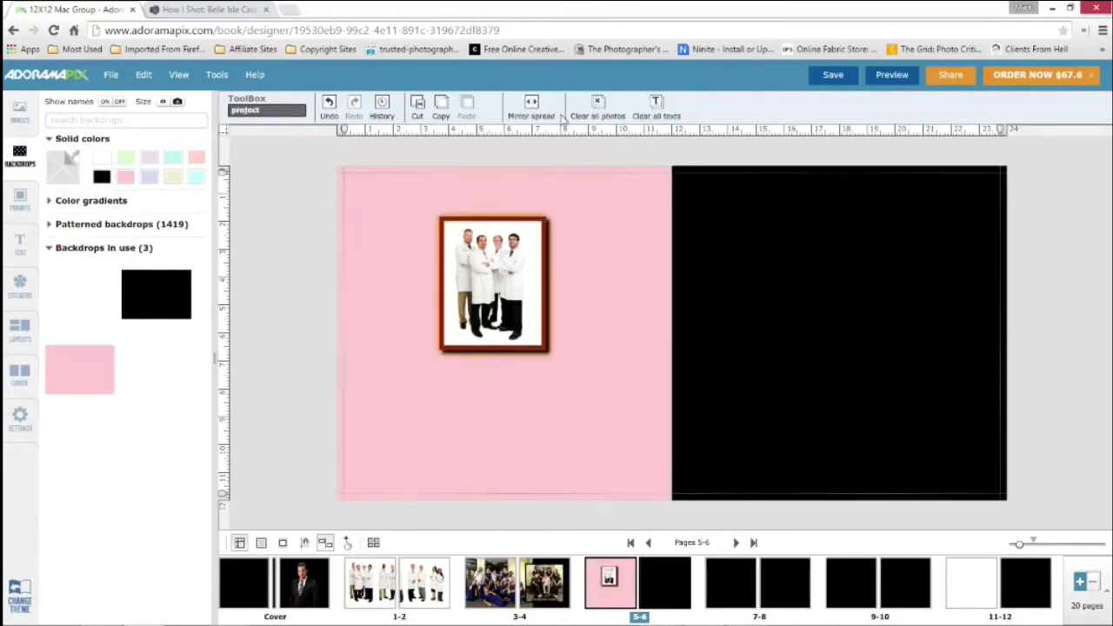
click(569, 108)
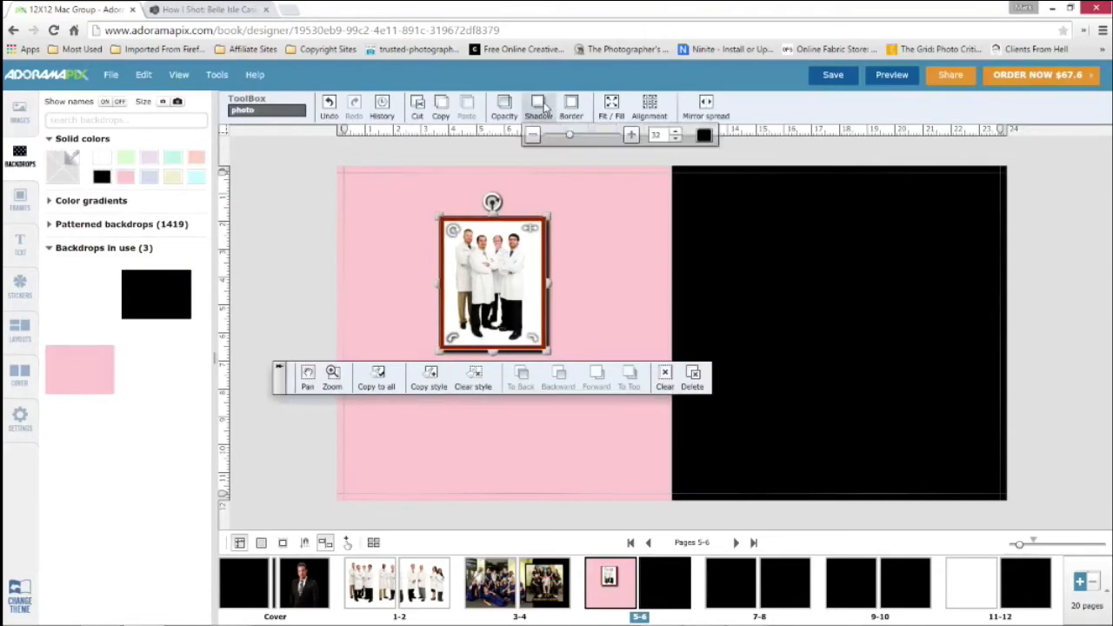
drag(572, 139, 610, 141)
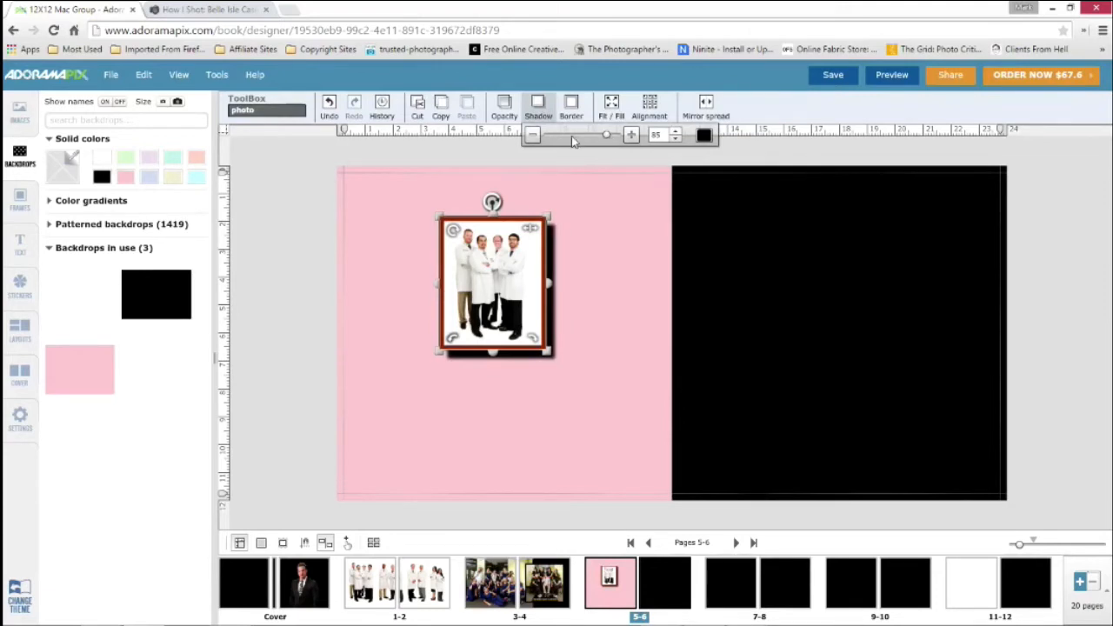
mouse_move(606, 137)
mouse_down()
mouse_move(546, 136)
mouse_move(620, 139)
mouse_move(607, 136)
mouse_up()
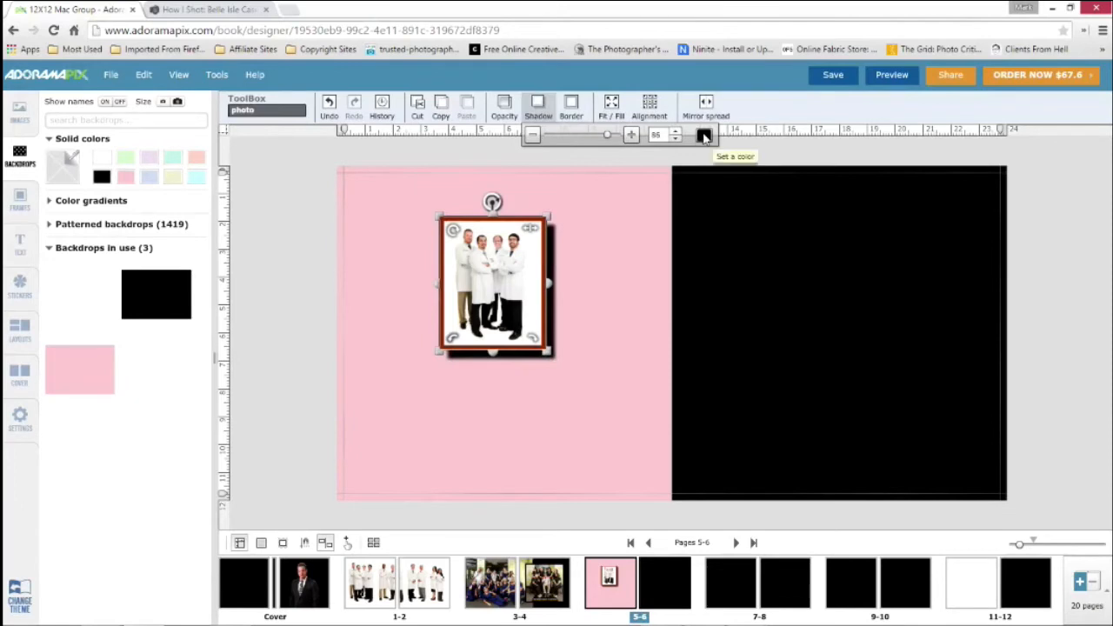
Apply the solid white backdrop to page 5
click(705, 137)
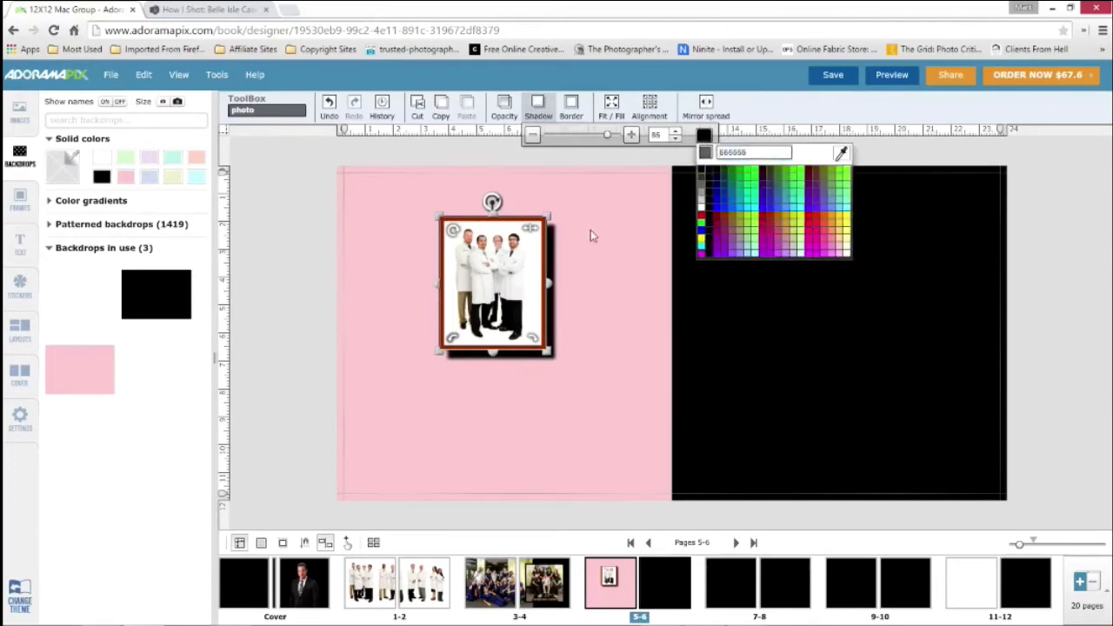
click(398, 205)
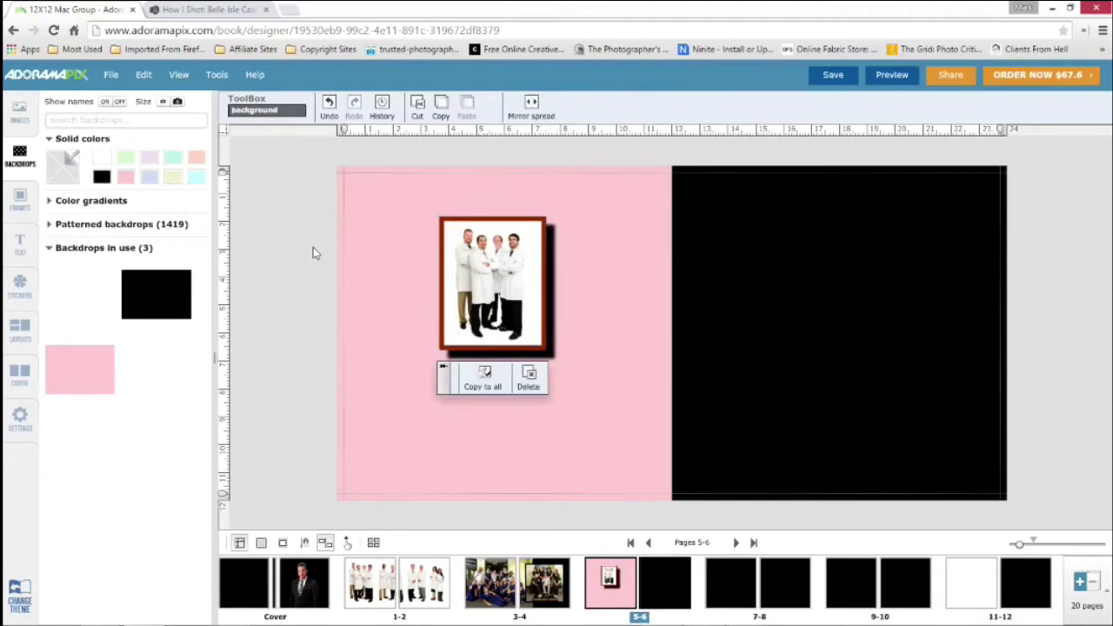
drag(102, 156, 381, 256)
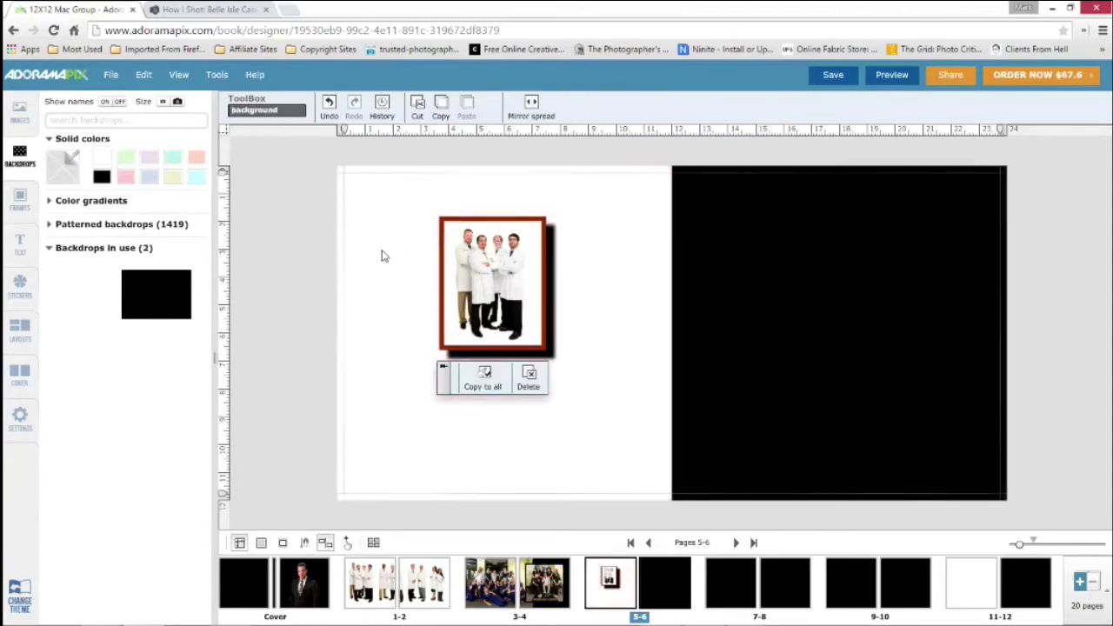
Change the shadow color of the four-man photo on page 5 to dark gray, trying a lighter gray too
click(520, 278)
click(537, 108)
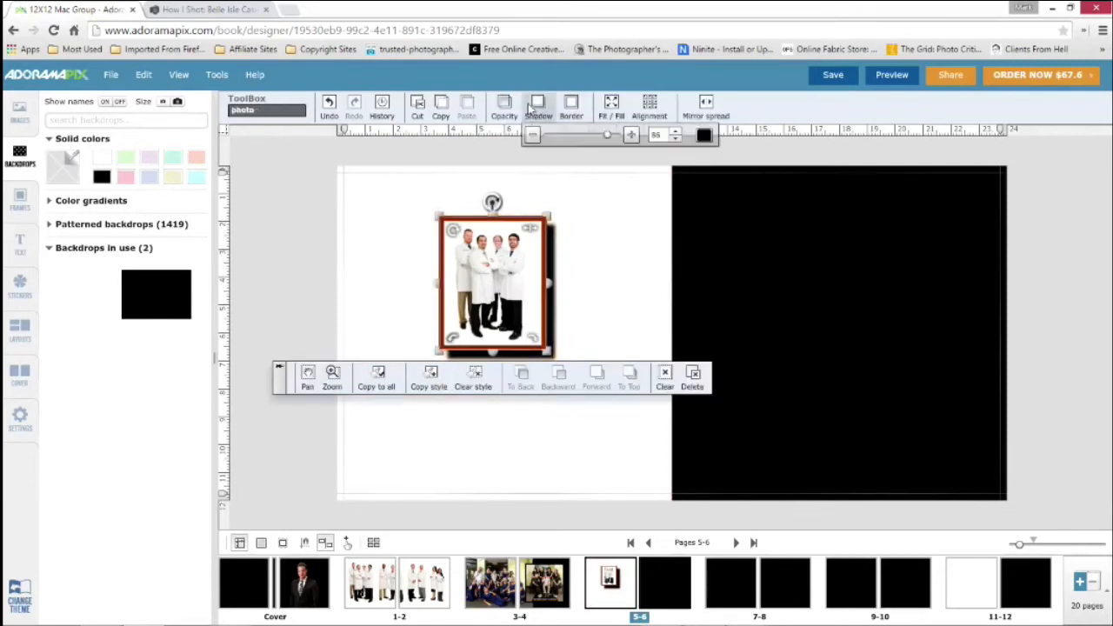
click(704, 136)
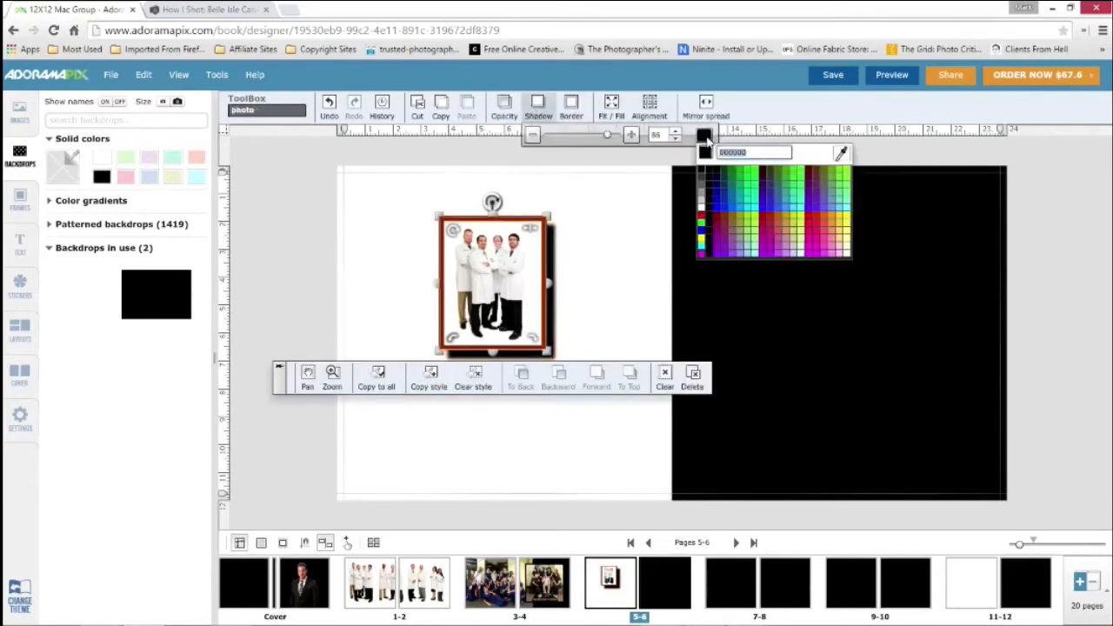
click(701, 191)
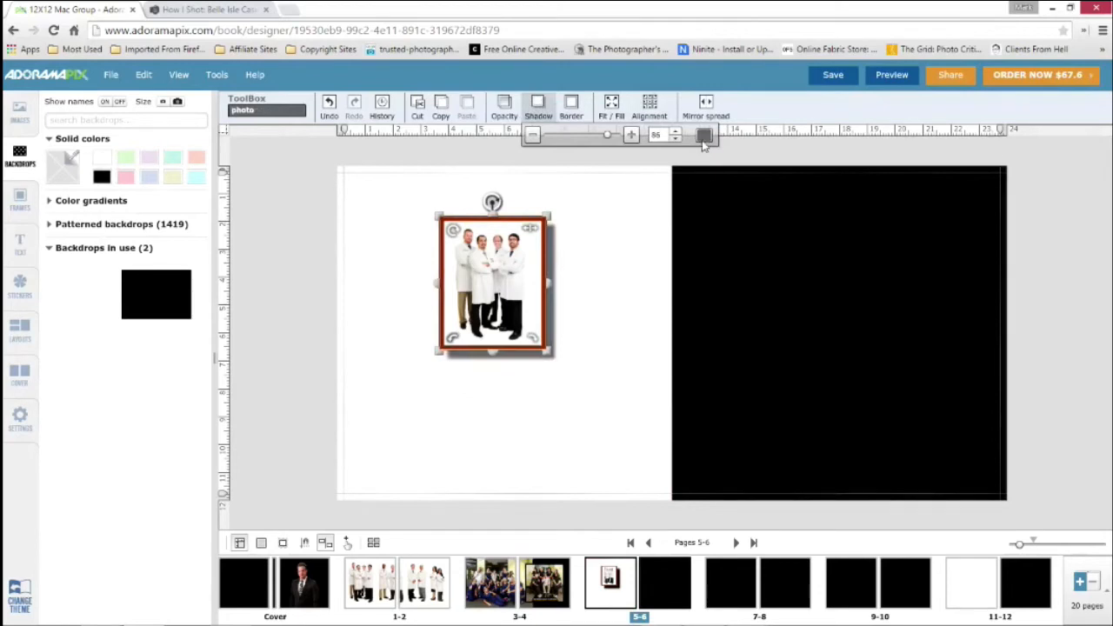
click(705, 137)
click(702, 207)
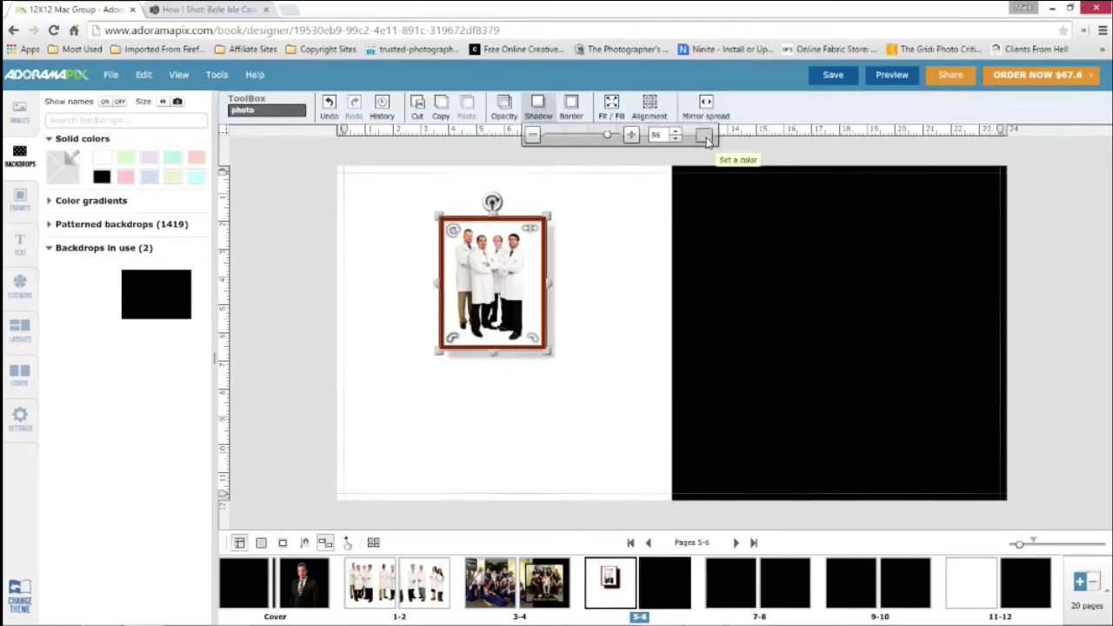
click(705, 136)
click(703, 174)
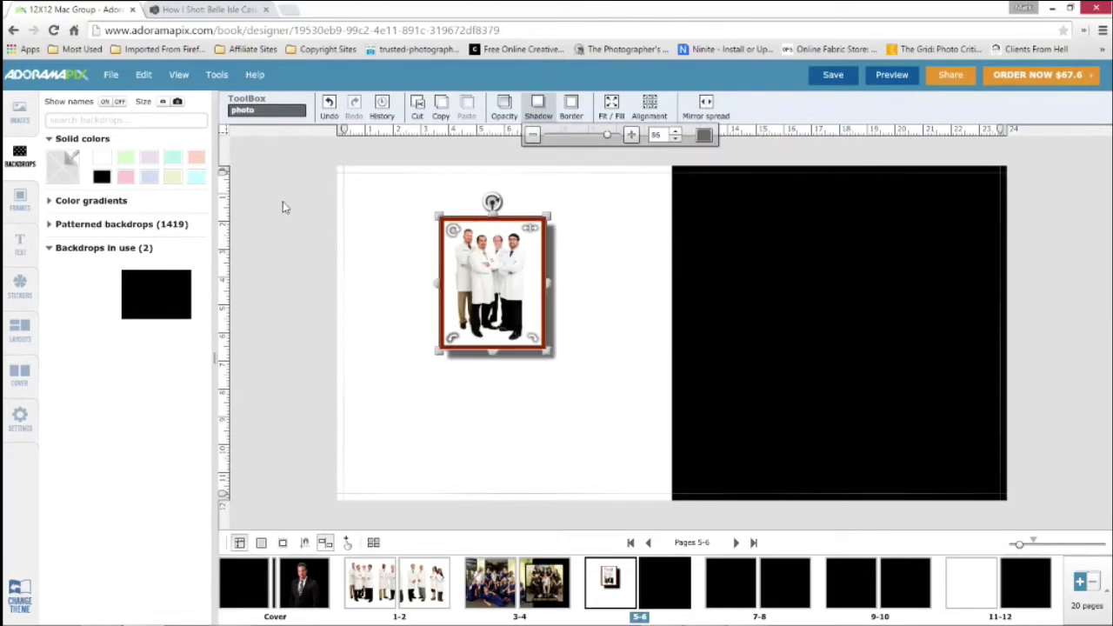
click(282, 207)
Add the Bright-Side group photo to the lower part of page 5 and bring the overlapping four-man photo to the top
click(19, 113)
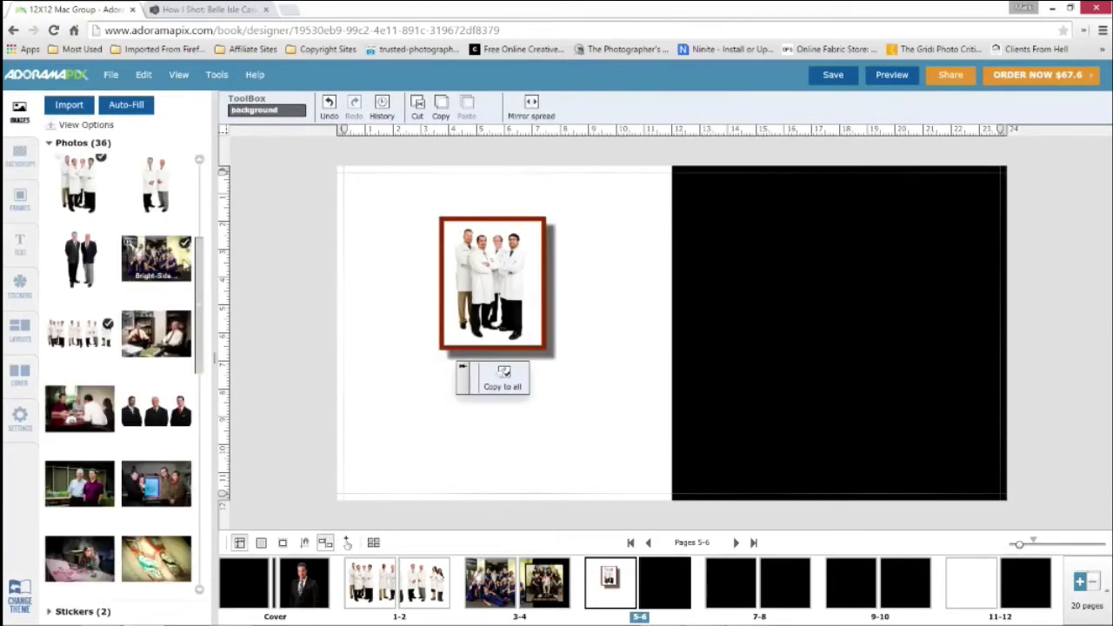
drag(157, 261, 579, 406)
click(602, 252)
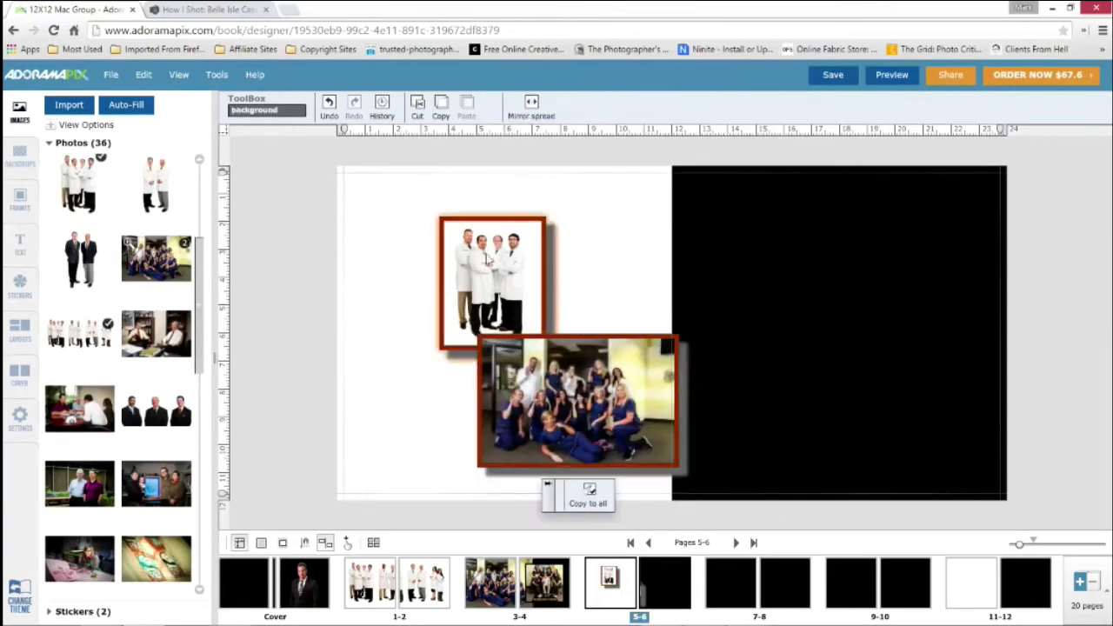
click(487, 261)
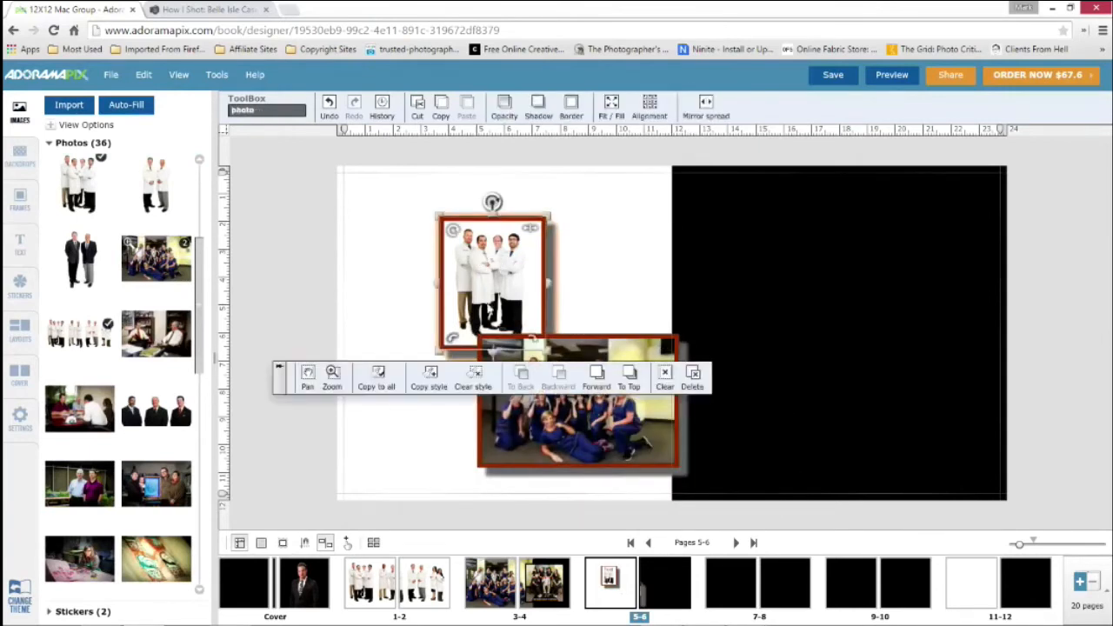
click(630, 379)
click(461, 361)
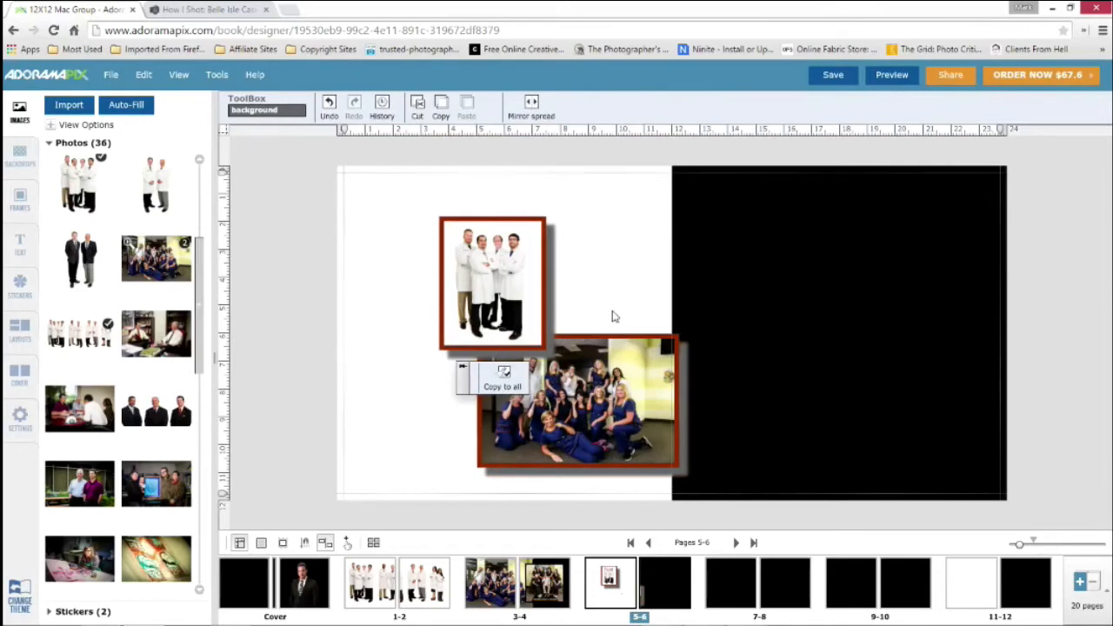
Change the shadow color of the four-man photo on page 5 to black
click(506, 256)
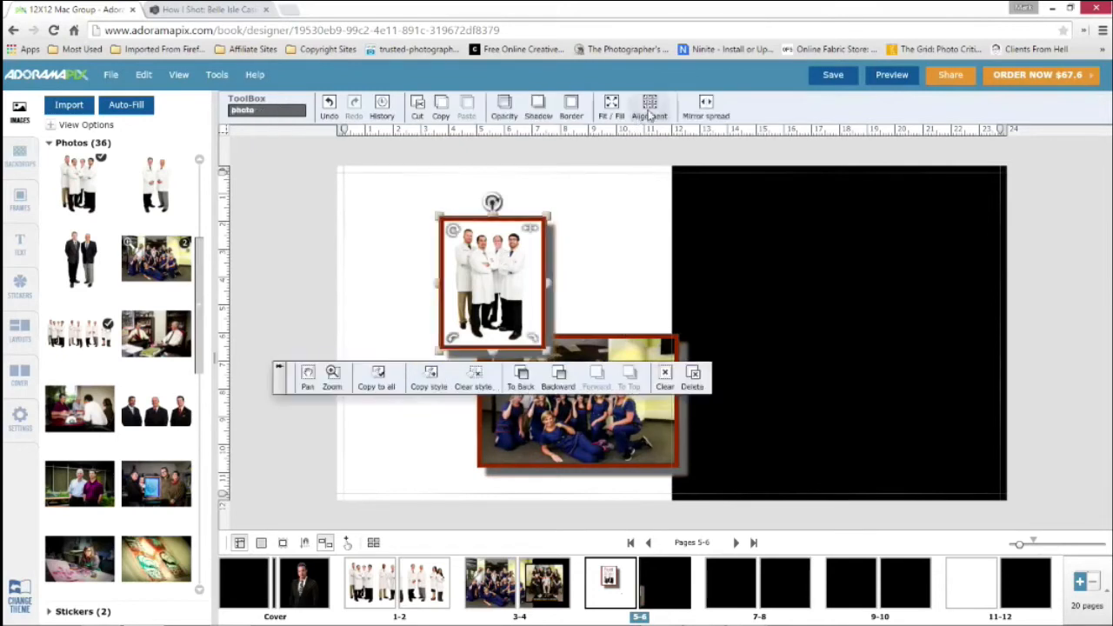
click(538, 108)
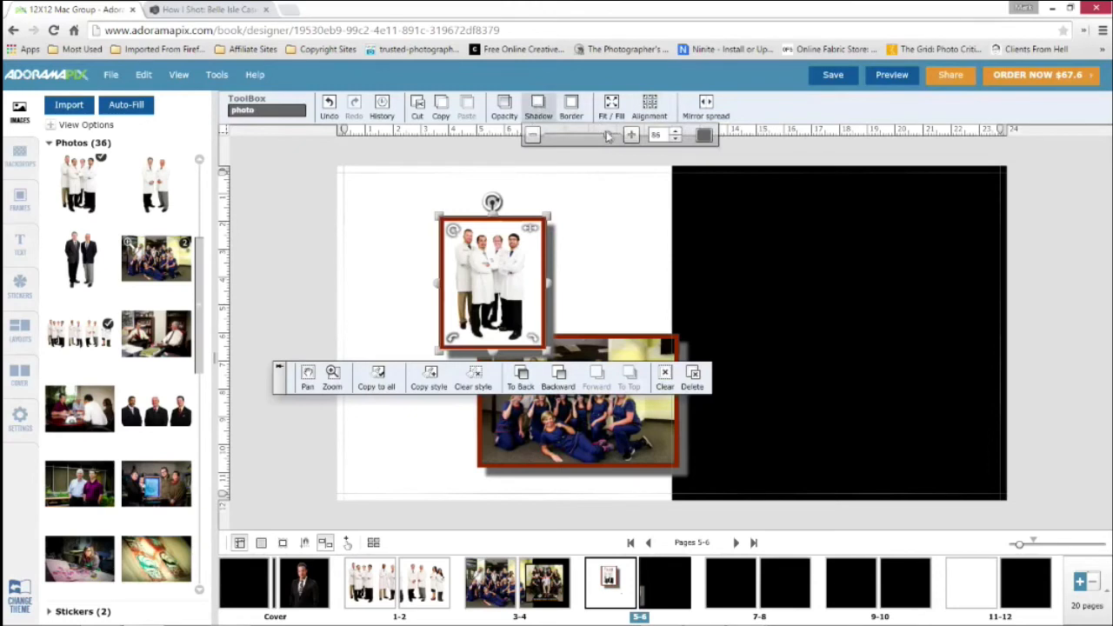
click(705, 136)
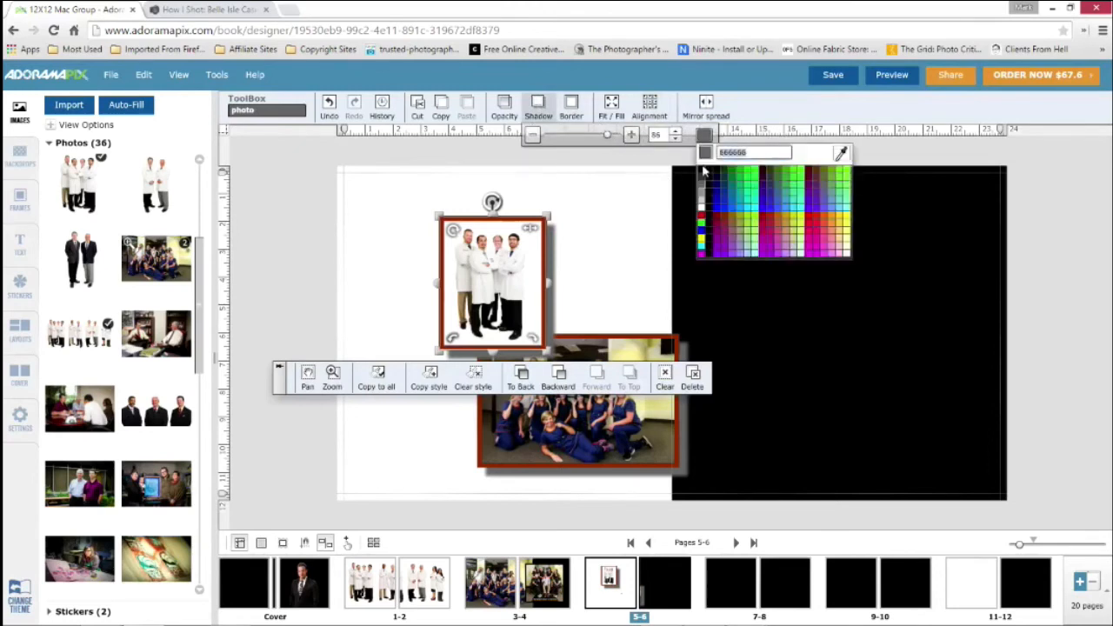
click(706, 174)
click(623, 212)
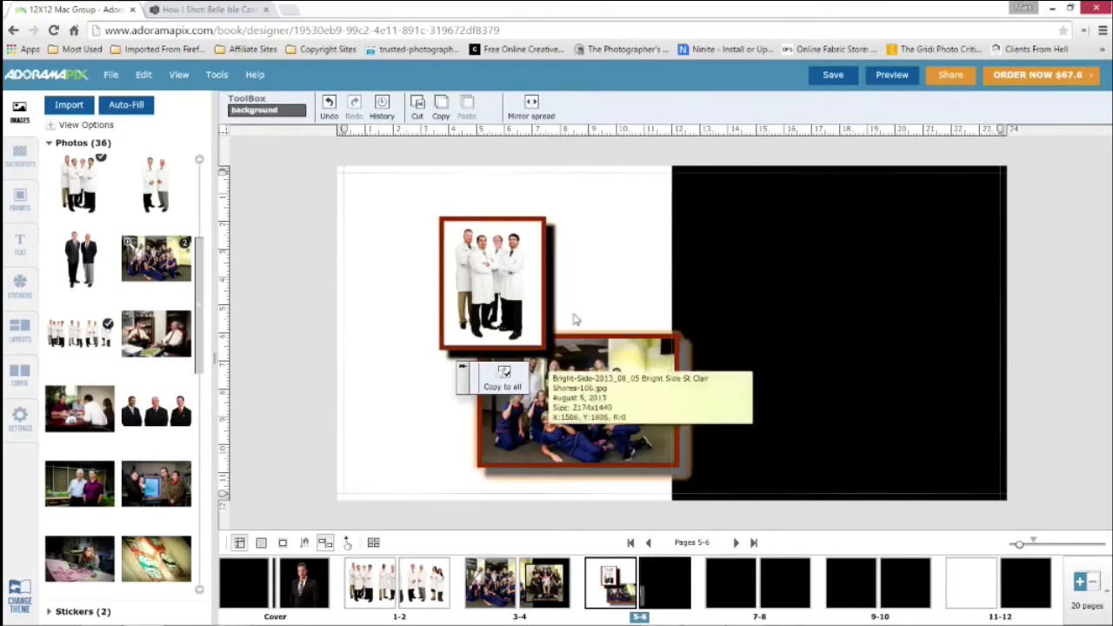
Clear the style of the four-man photo and delete it from page 5
click(478, 253)
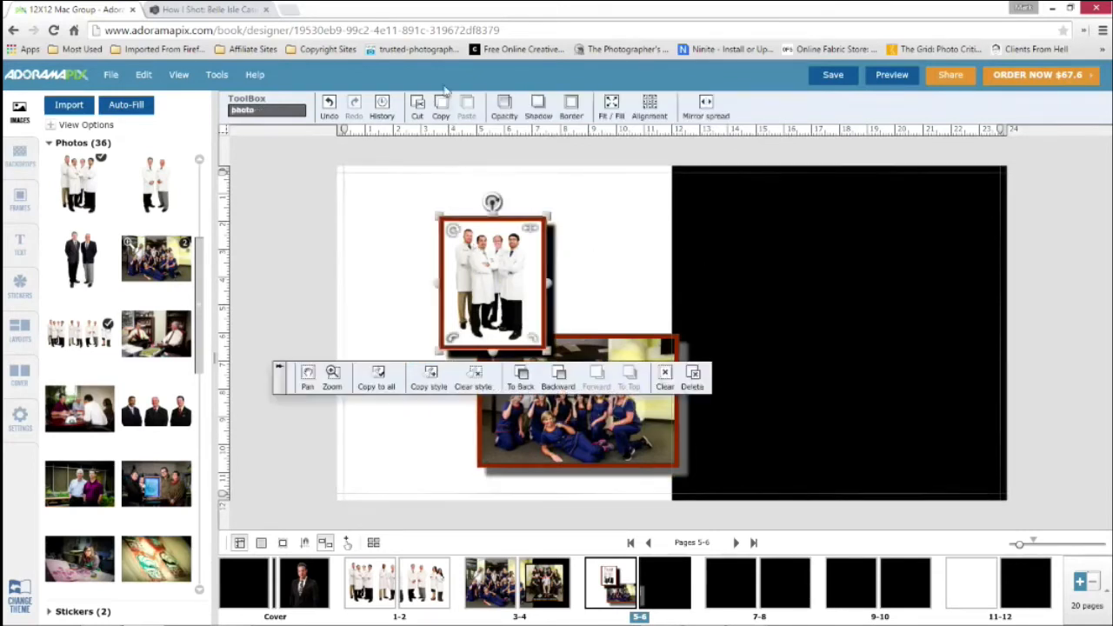
click(475, 375)
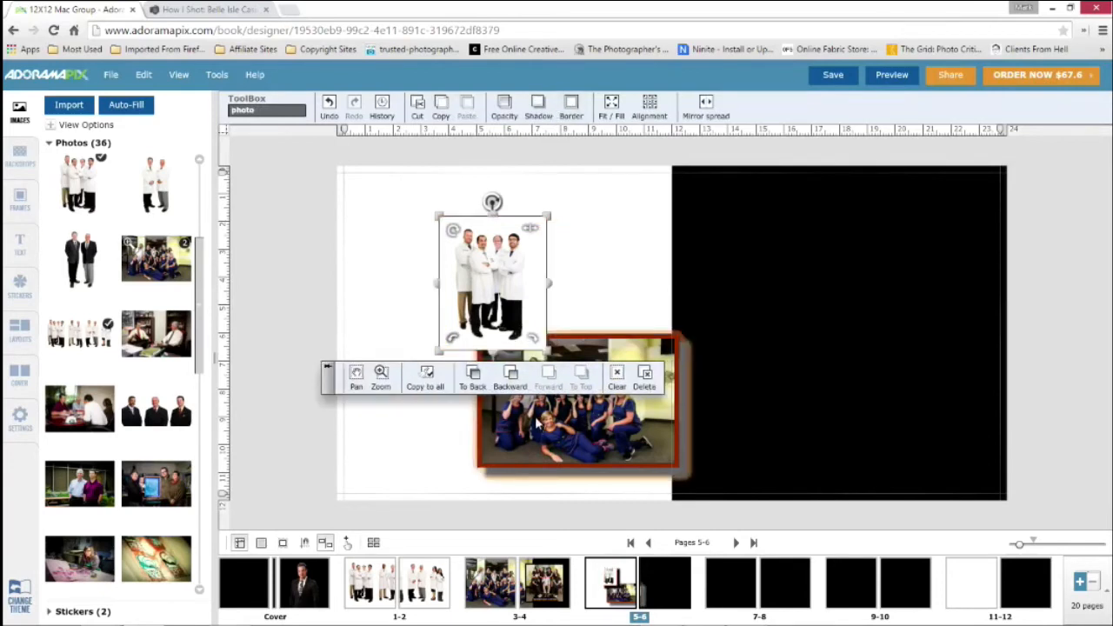
click(539, 422)
click(519, 285)
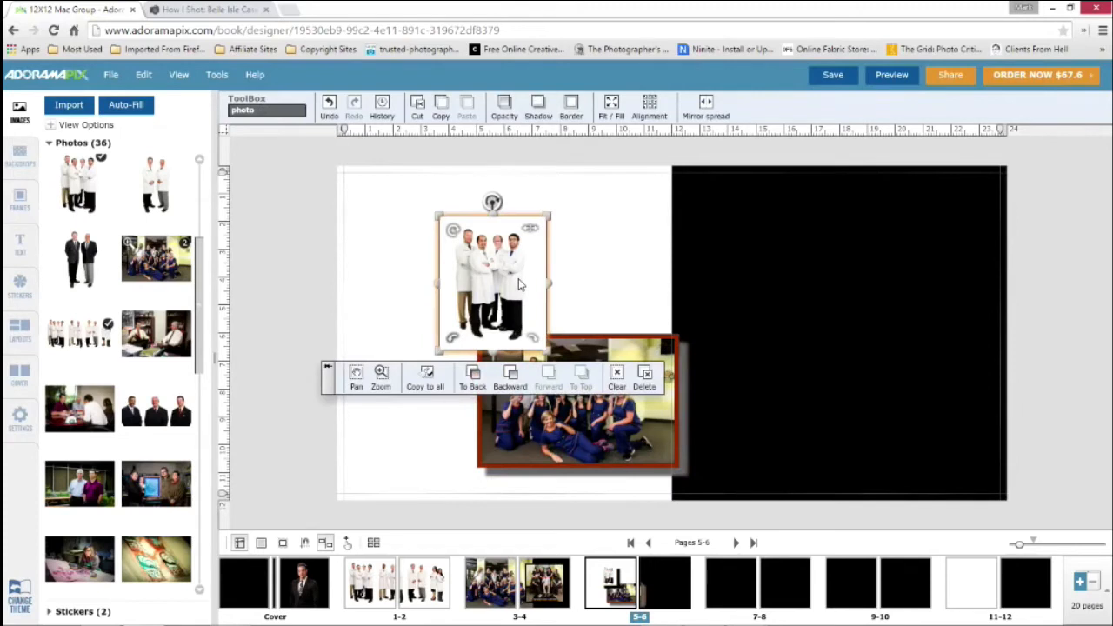
key(Delete)
Move the group photo up, copy its style and place the photo of two men in suits in page 5's upper-left corner
drag(555, 338, 539, 294)
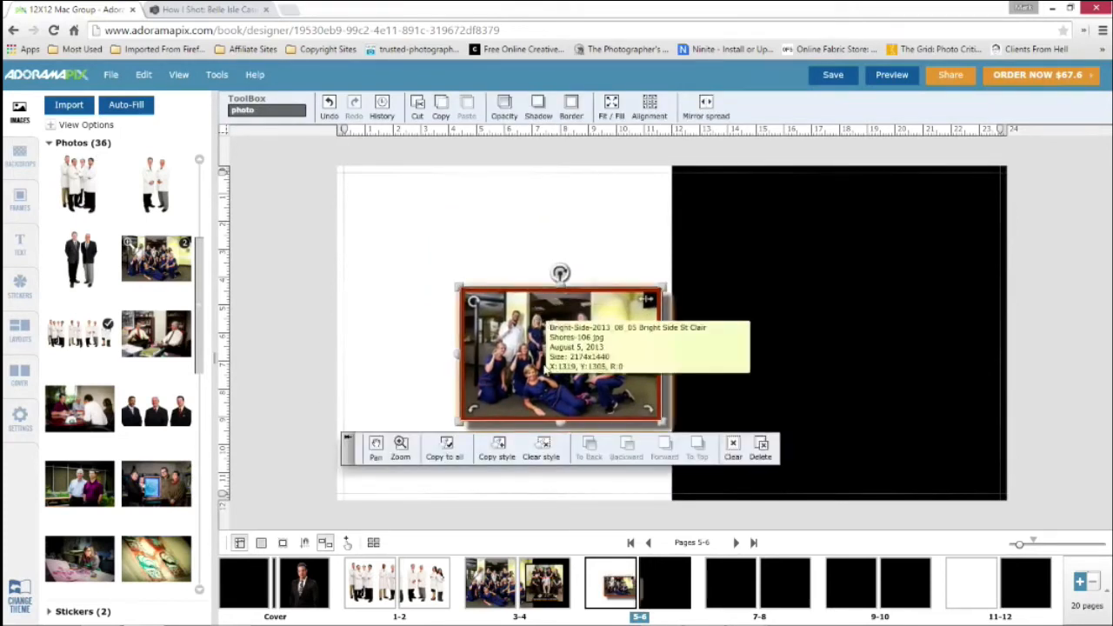
click(500, 453)
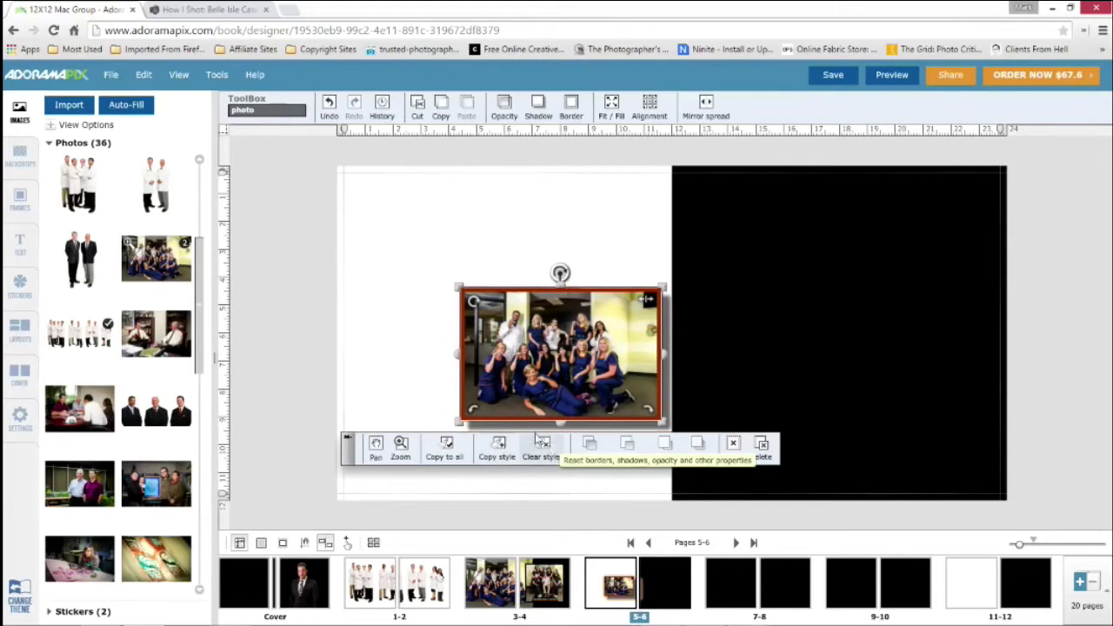
drag(209, 207, 393, 250)
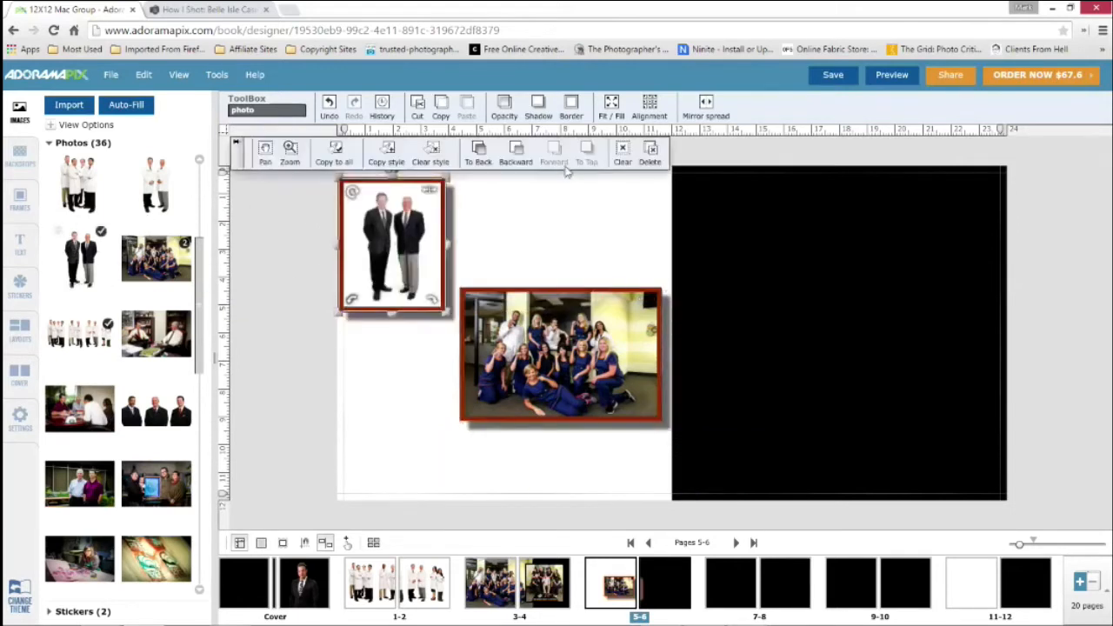
Set the border of the two-man photo on page 5 to a width of 30 in turquoise
click(572, 109)
drag(642, 139, 626, 137)
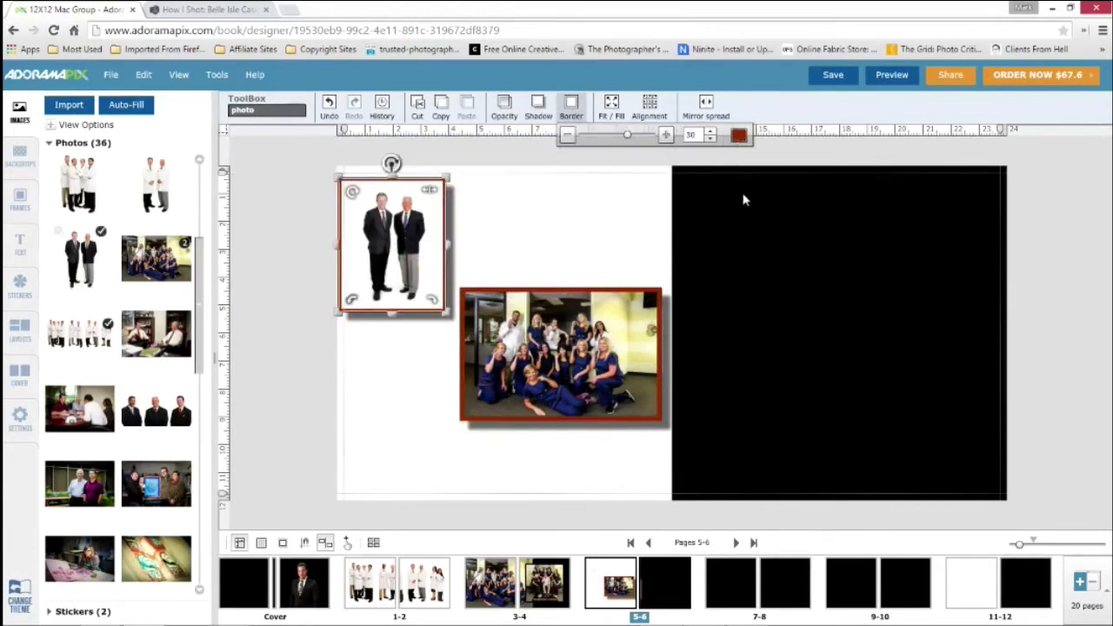
click(787, 207)
click(549, 214)
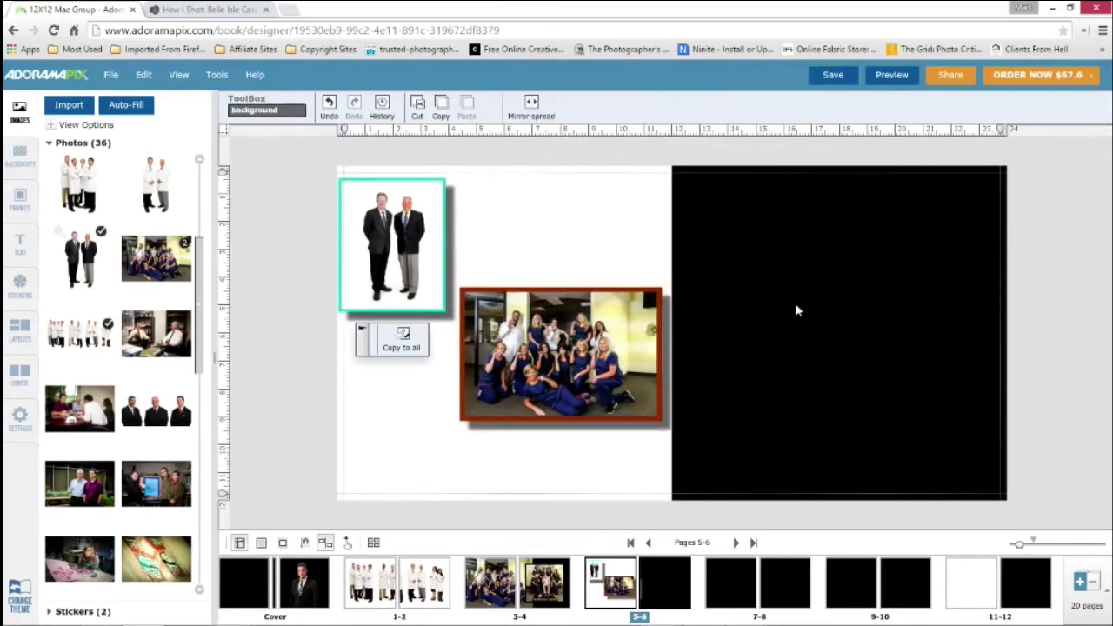
Clear the styles of the group photo and the two-man photo on page 5
click(568, 373)
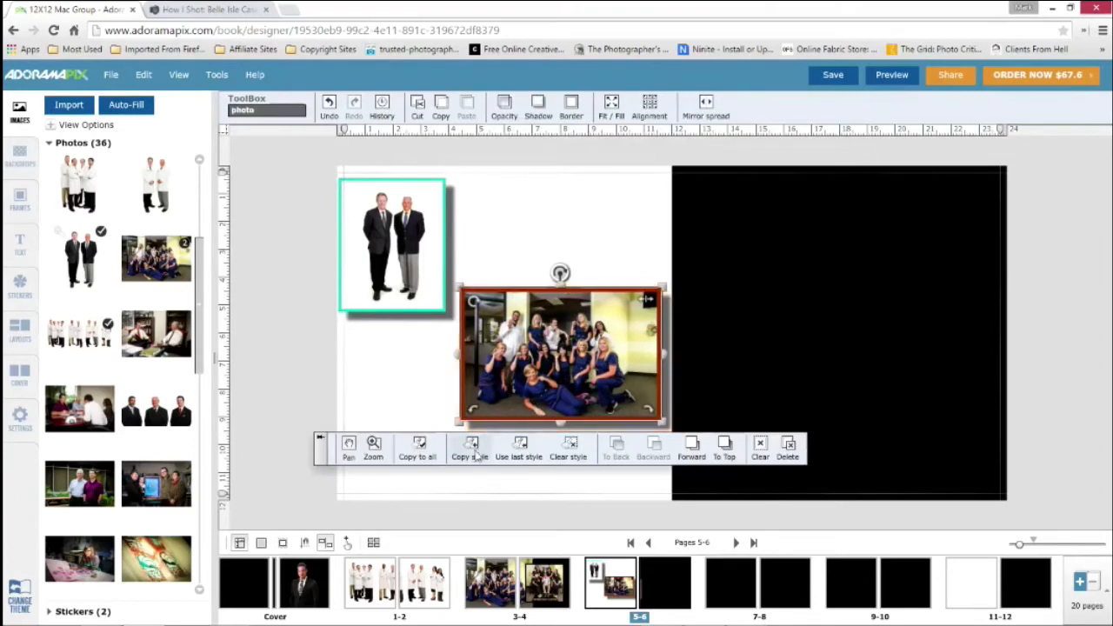
click(568, 448)
click(396, 233)
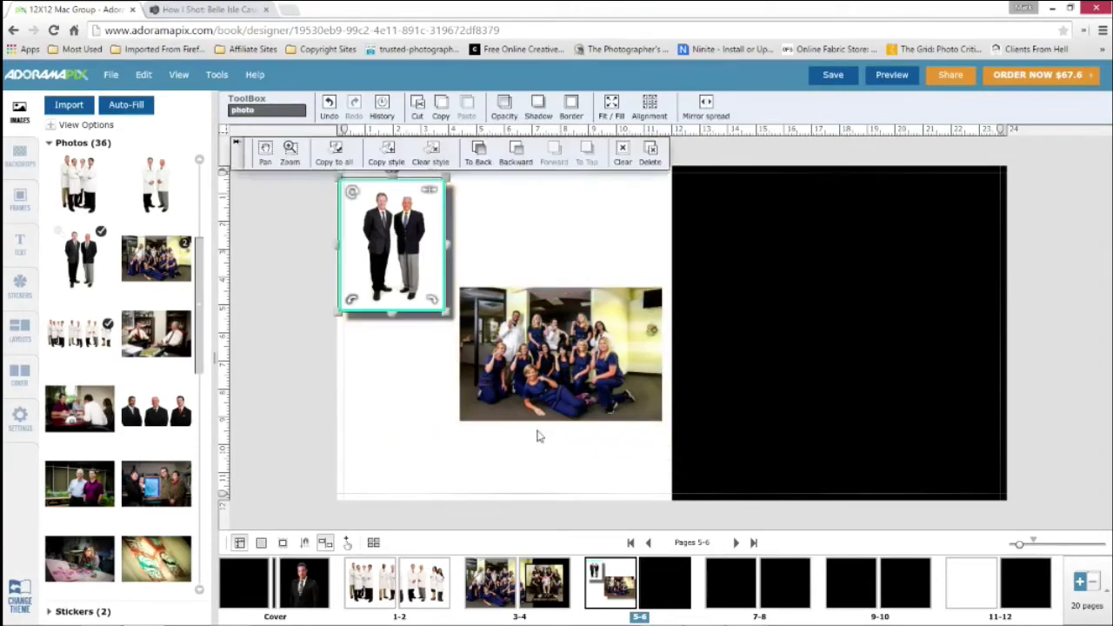
click(437, 151)
click(500, 241)
Delete both photos from page 5 and apply the solid black backdrop to the page
click(416, 226)
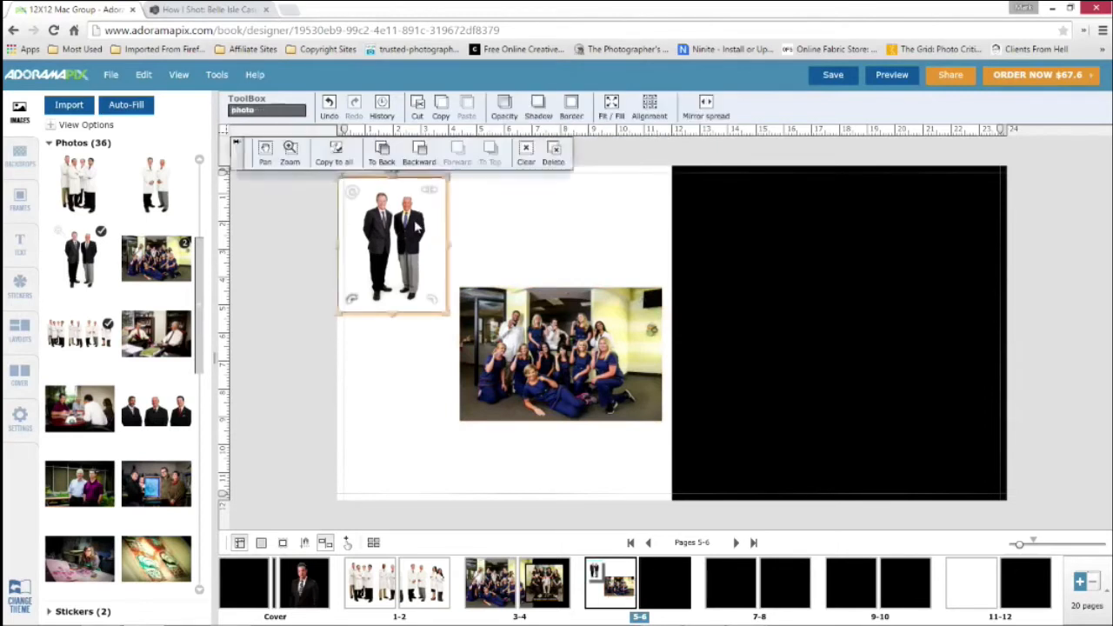
key(Delete)
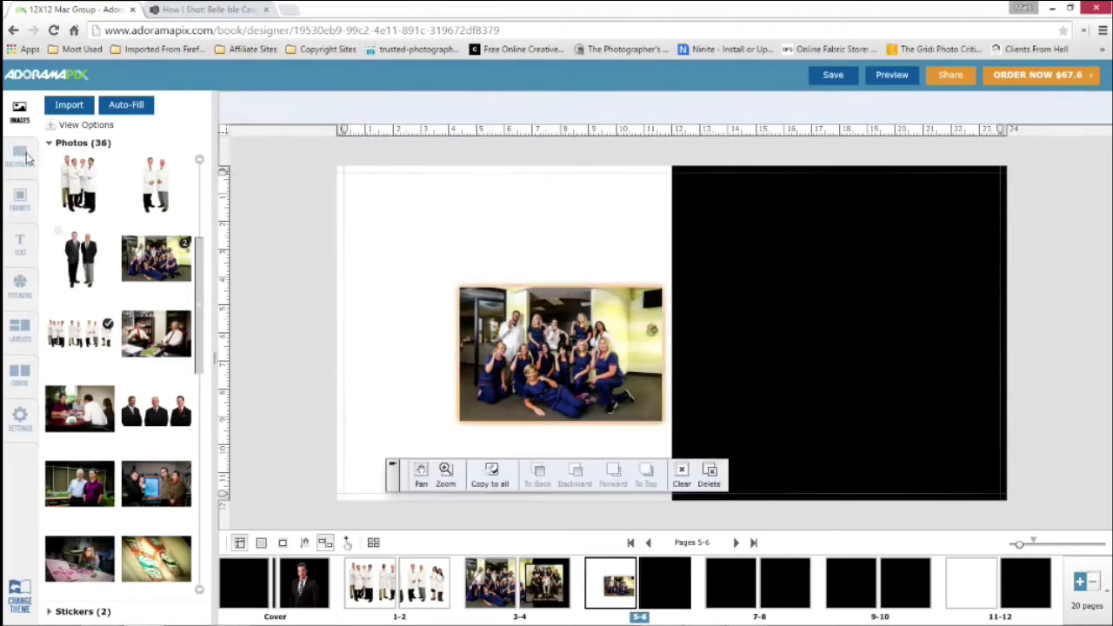
key(Delete)
click(24, 155)
drag(105, 180, 475, 320)
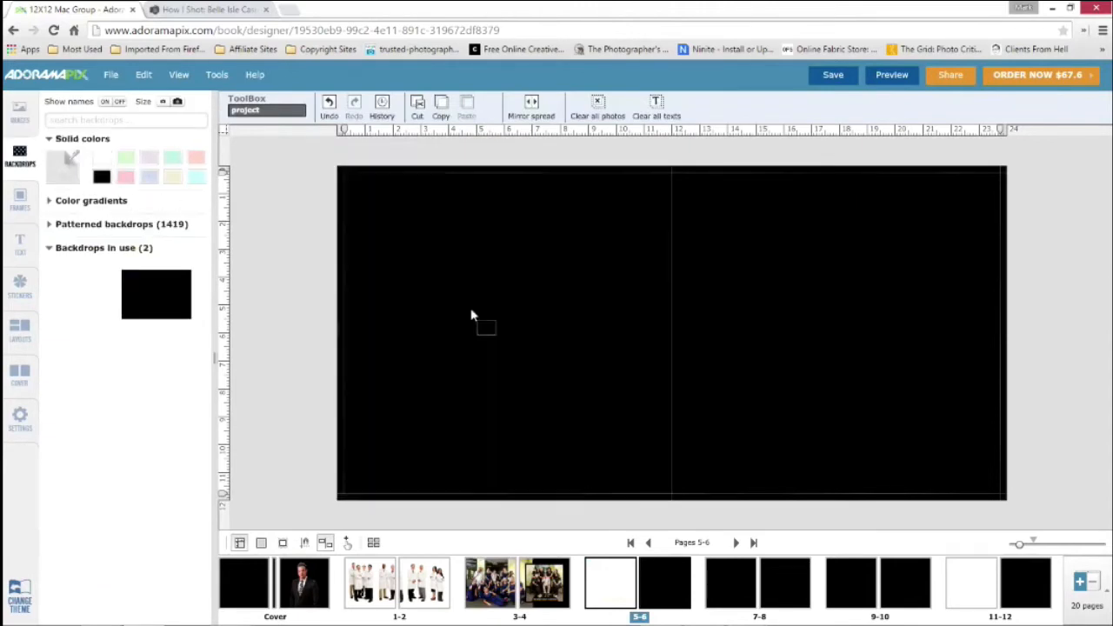
Fill spread 5-6 with the EPR Two Page Spread photo of three men in suits and go to spread 7-8
click(20, 113)
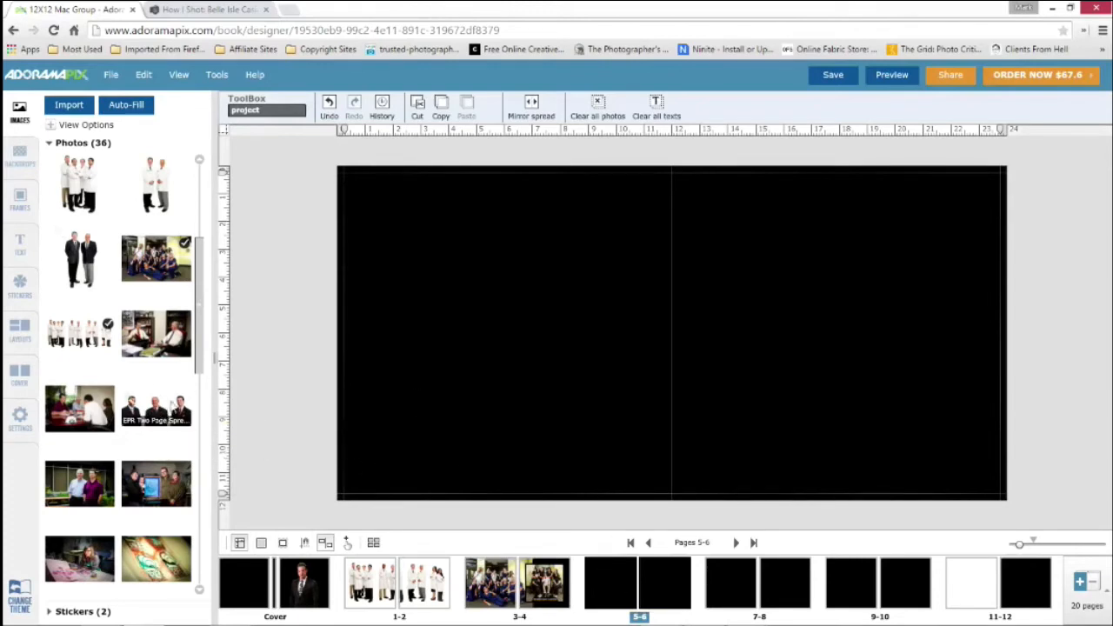
drag(156, 409, 666, 331)
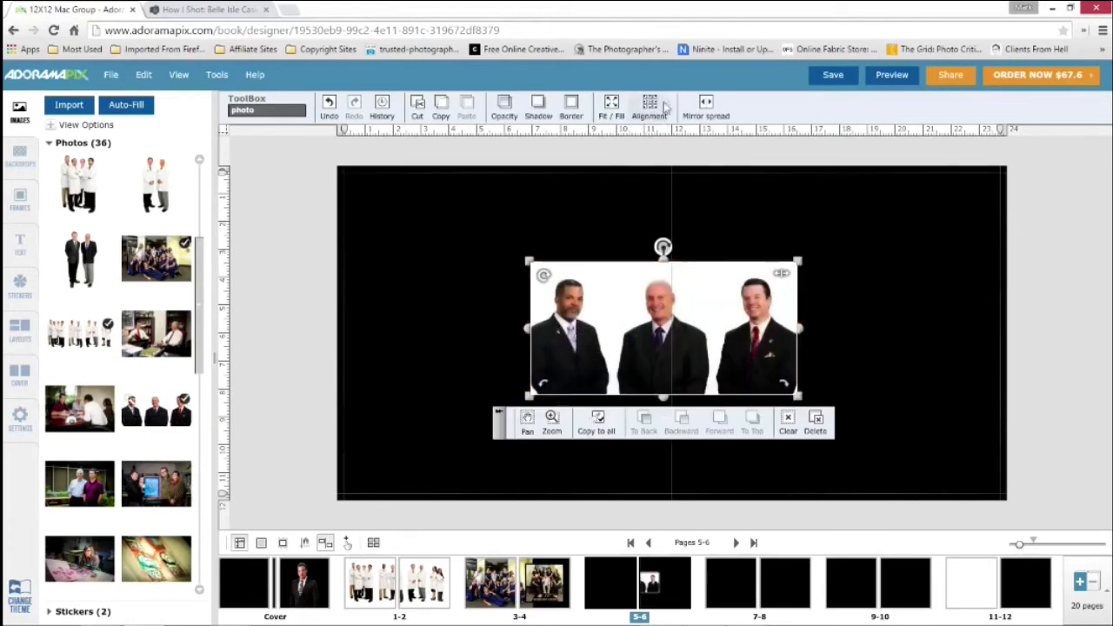
click(611, 111)
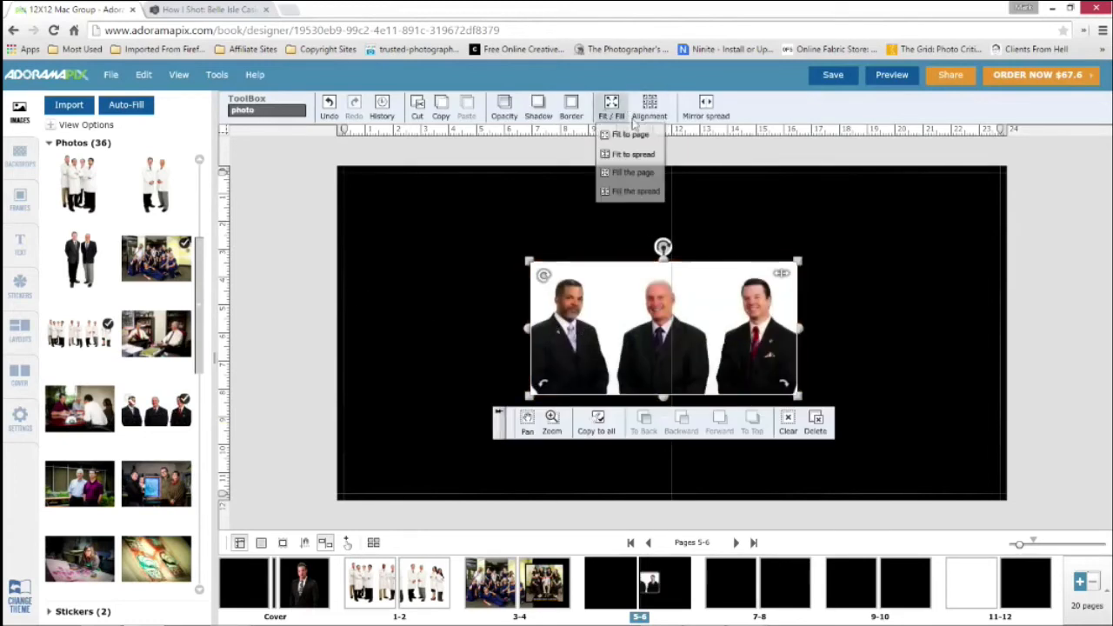
click(632, 192)
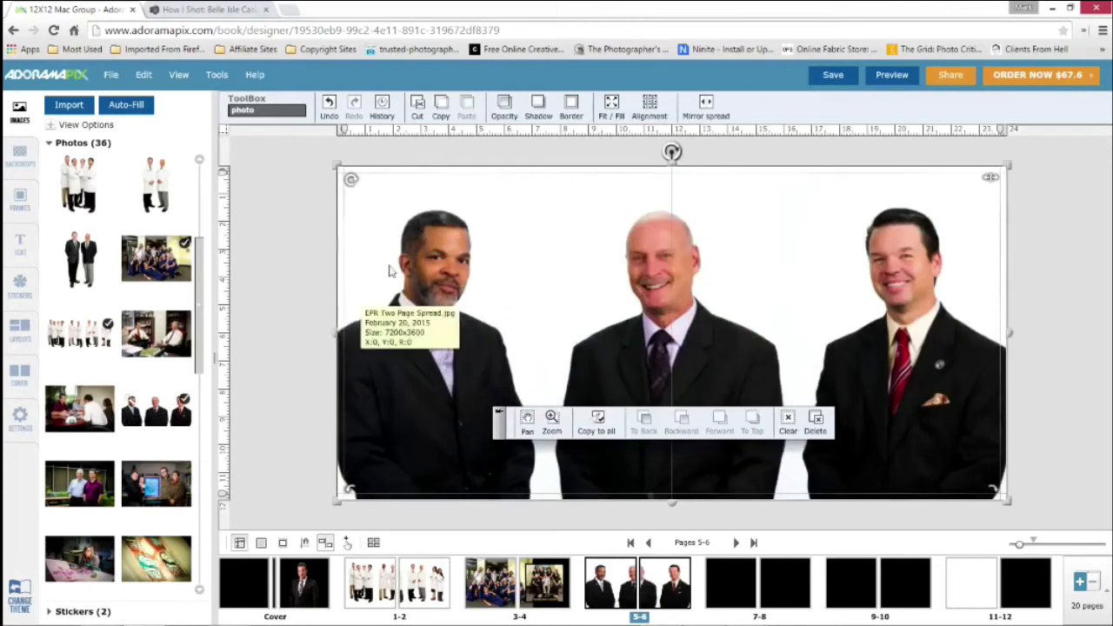
click(280, 263)
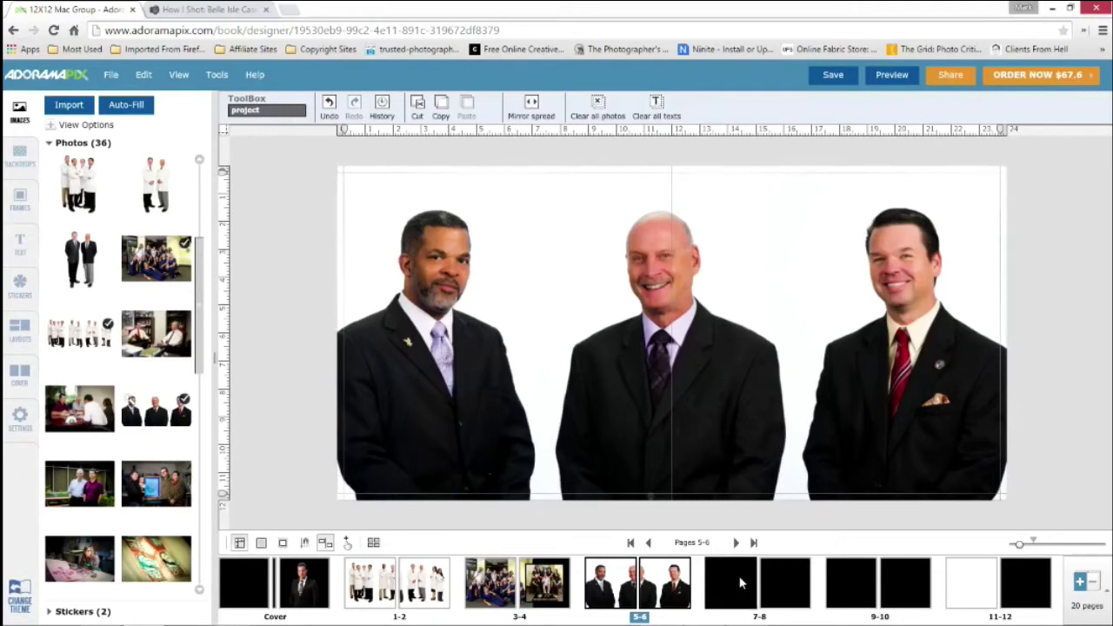
click(715, 577)
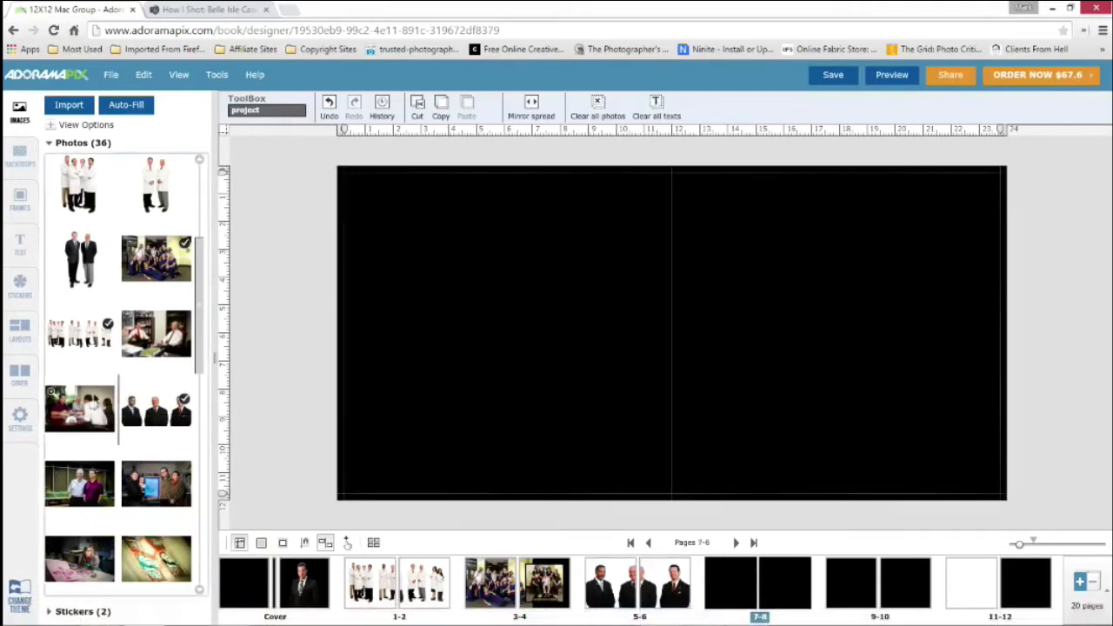
Place the conference table, two-men office and two-men outdoor photos on spread 7-8
drag(79, 408, 409, 290)
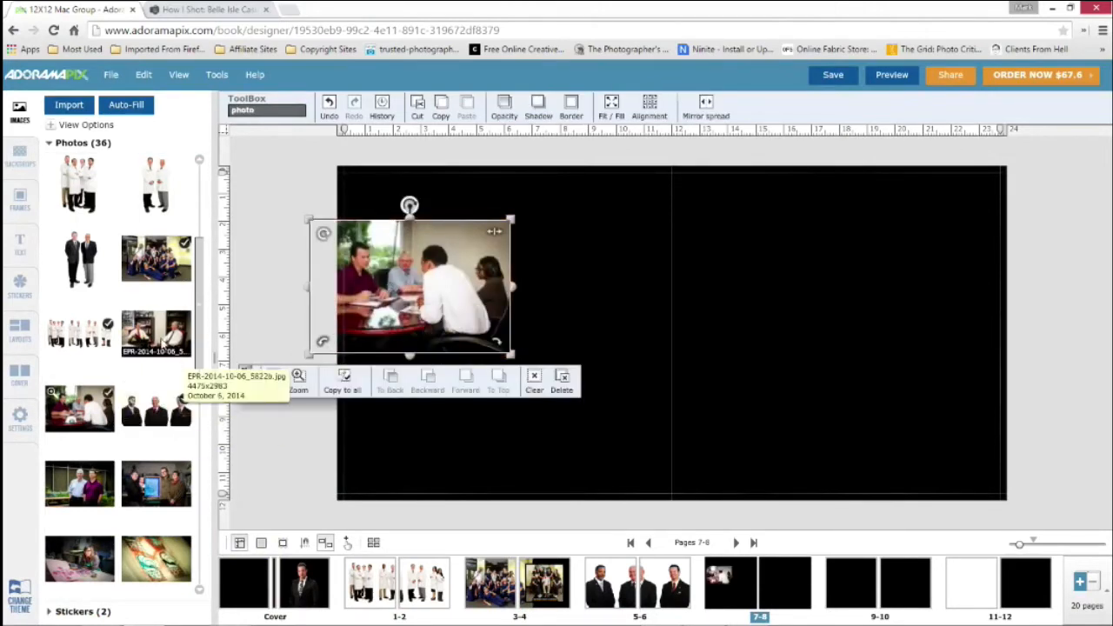
drag(322, 314, 786, 227)
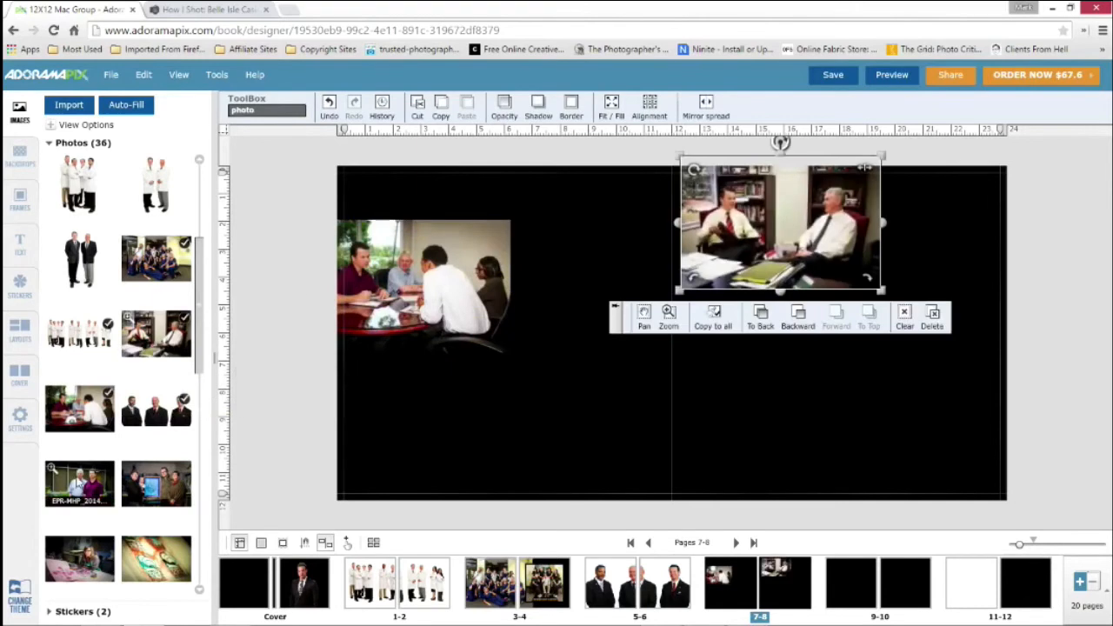
drag(79, 487, 800, 374)
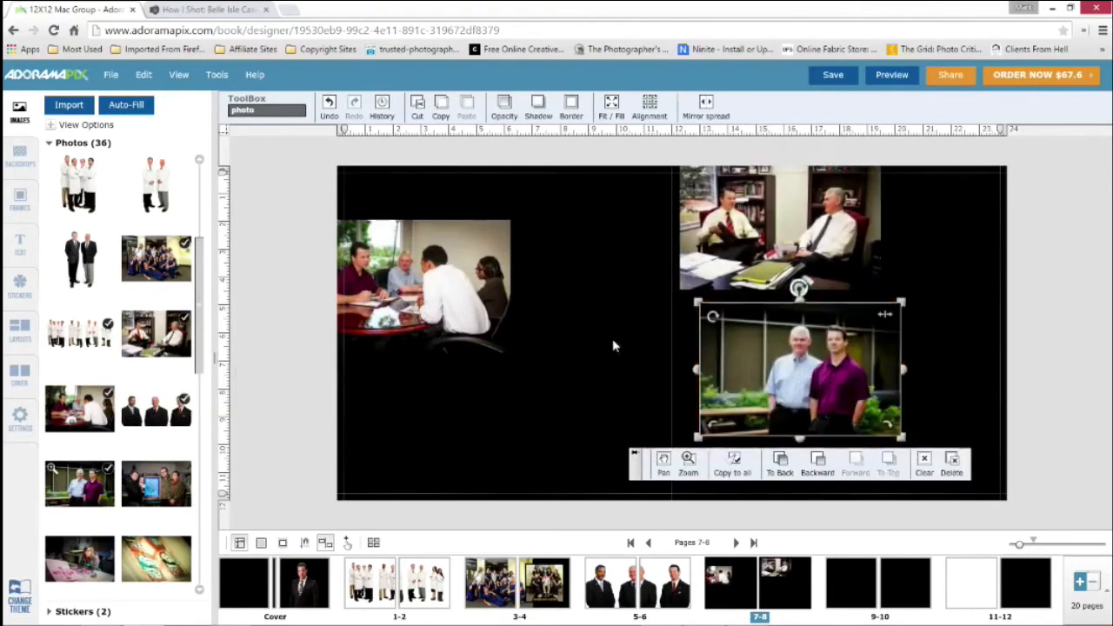
Show only the spread layouts for 3 photos per spread
click(15, 333)
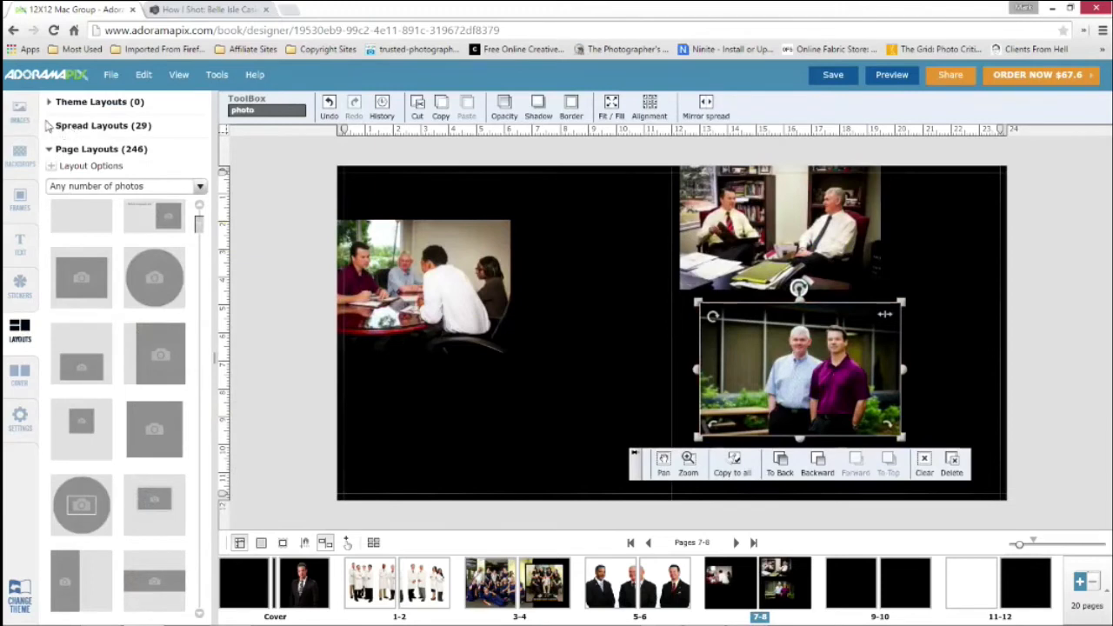
click(51, 126)
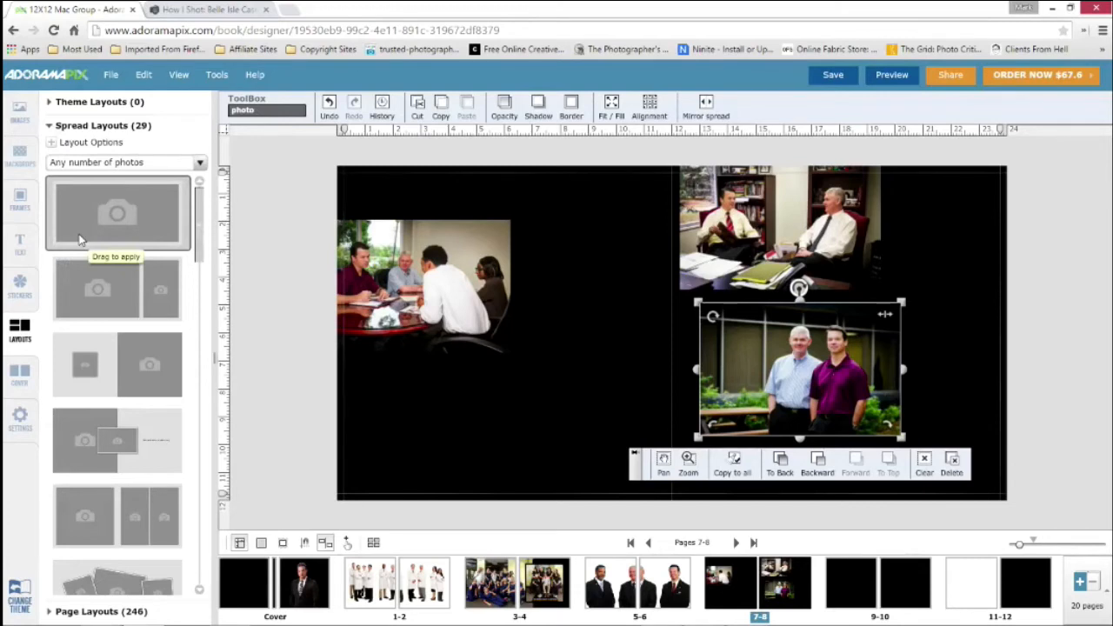
click(201, 163)
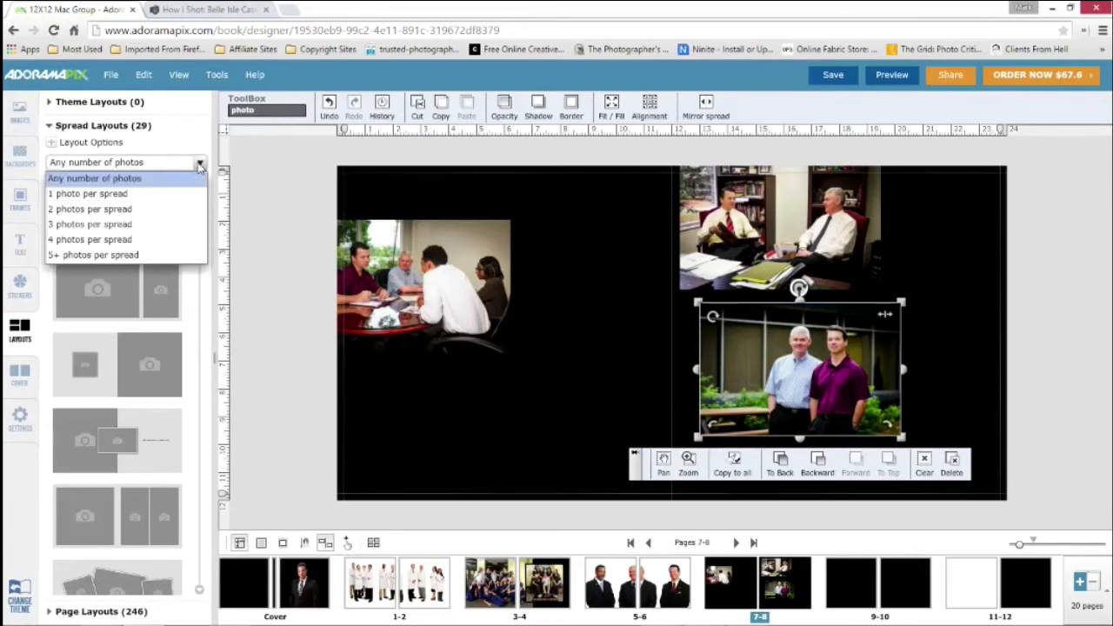
click(114, 227)
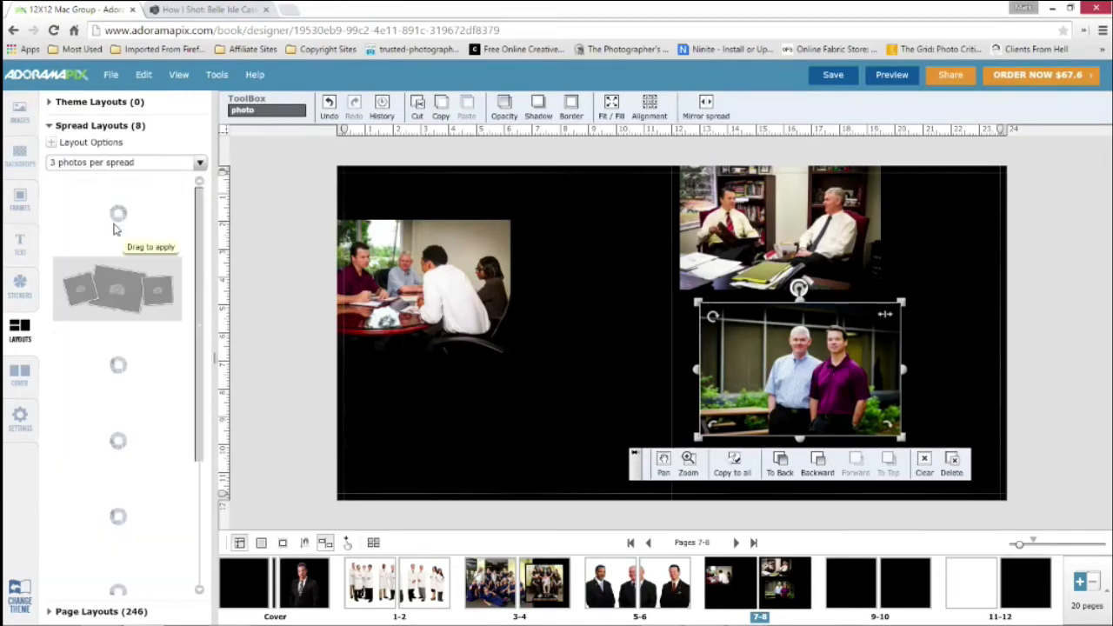
scroll(162, 348, down, 3)
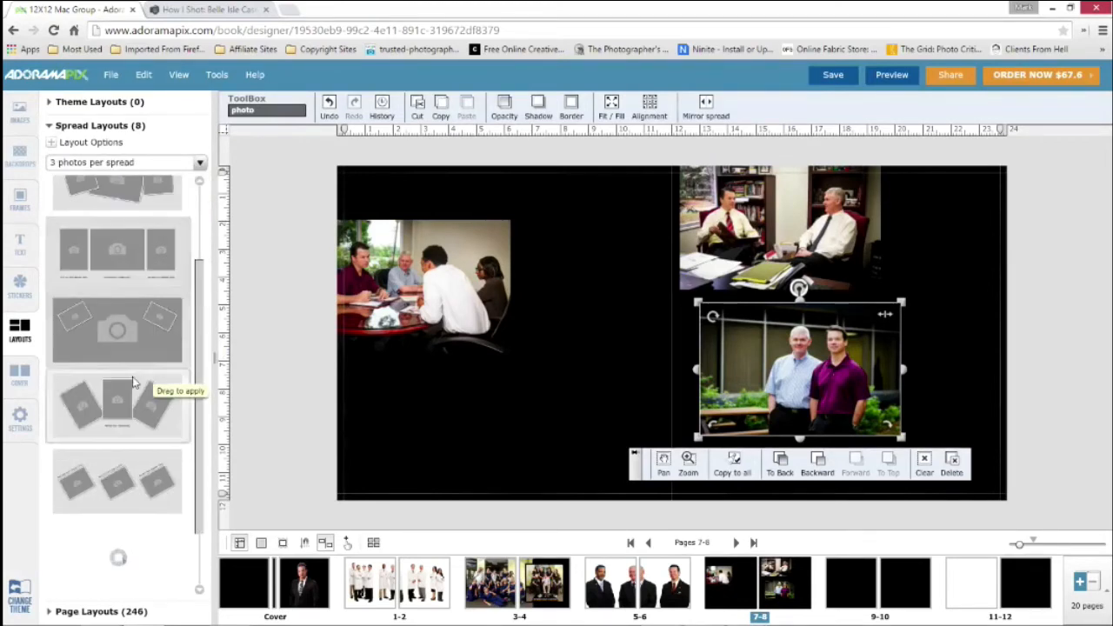
Try the full-spread layout with two tilted insets, and replace it with the layout of one large photo beside two stacked ones
drag(139, 344, 635, 321)
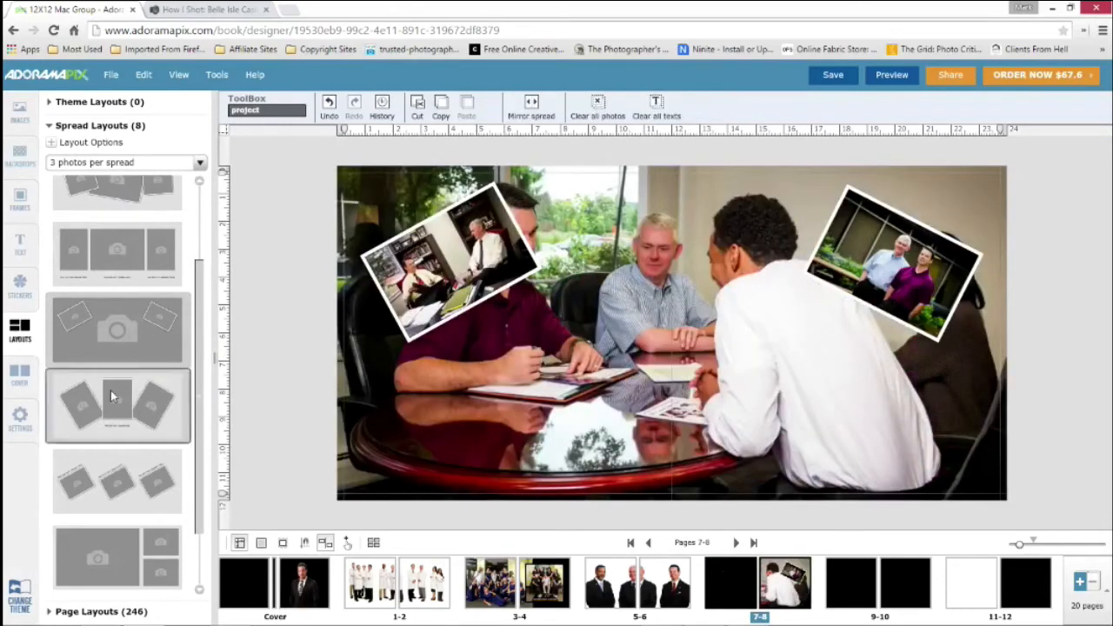
drag(114, 397, 661, 338)
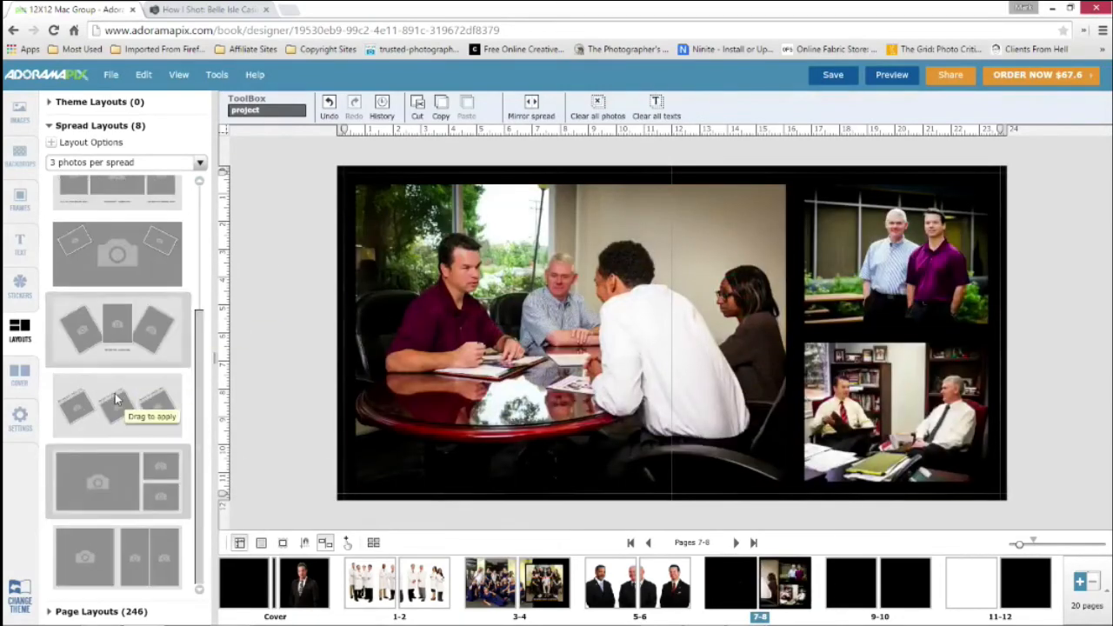
Show only the page layouts for 3 photos per page
scroll(115, 393, up, 2)
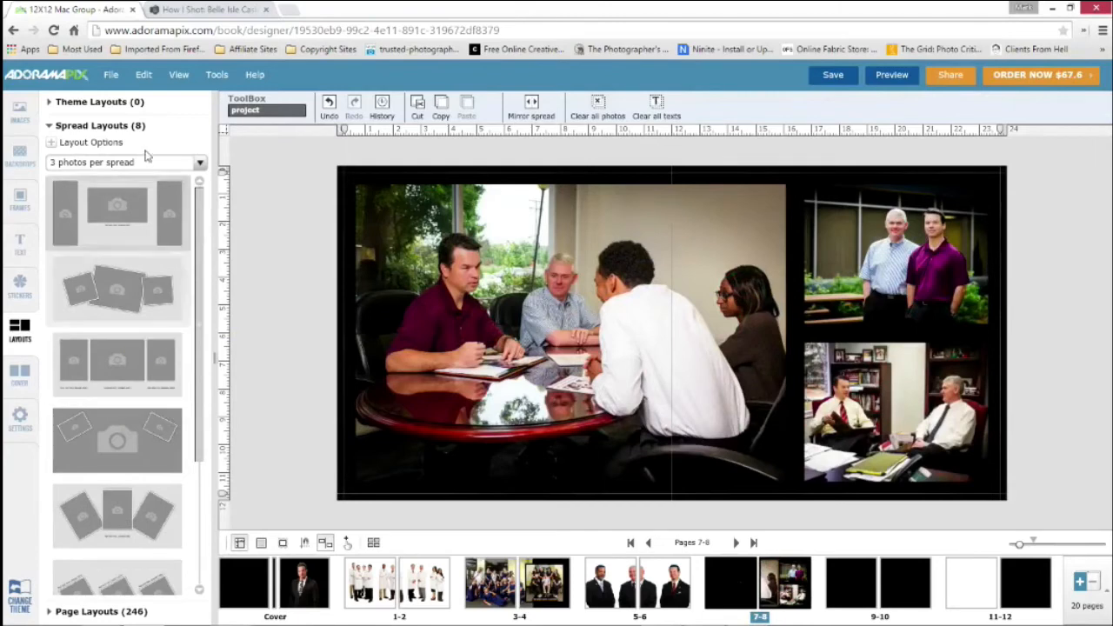
click(50, 127)
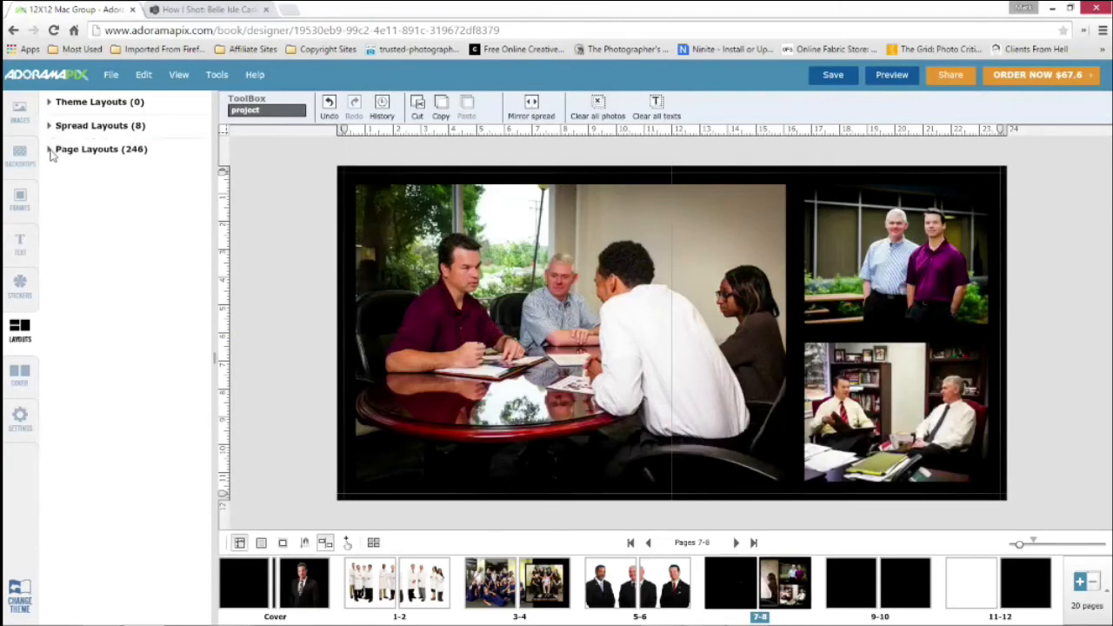
click(51, 153)
click(199, 189)
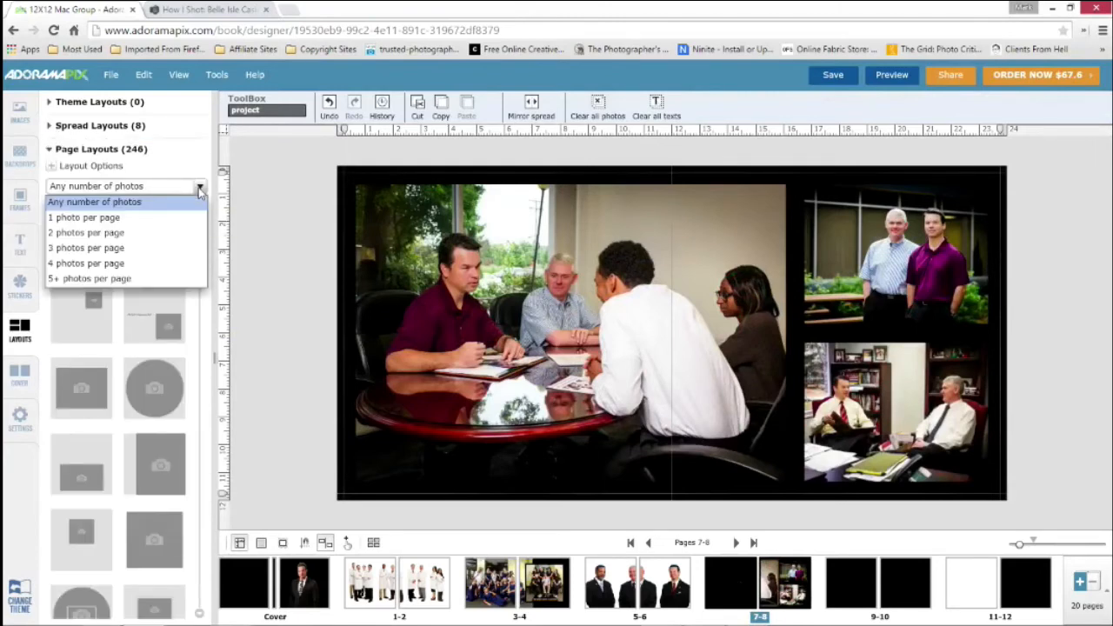
click(108, 248)
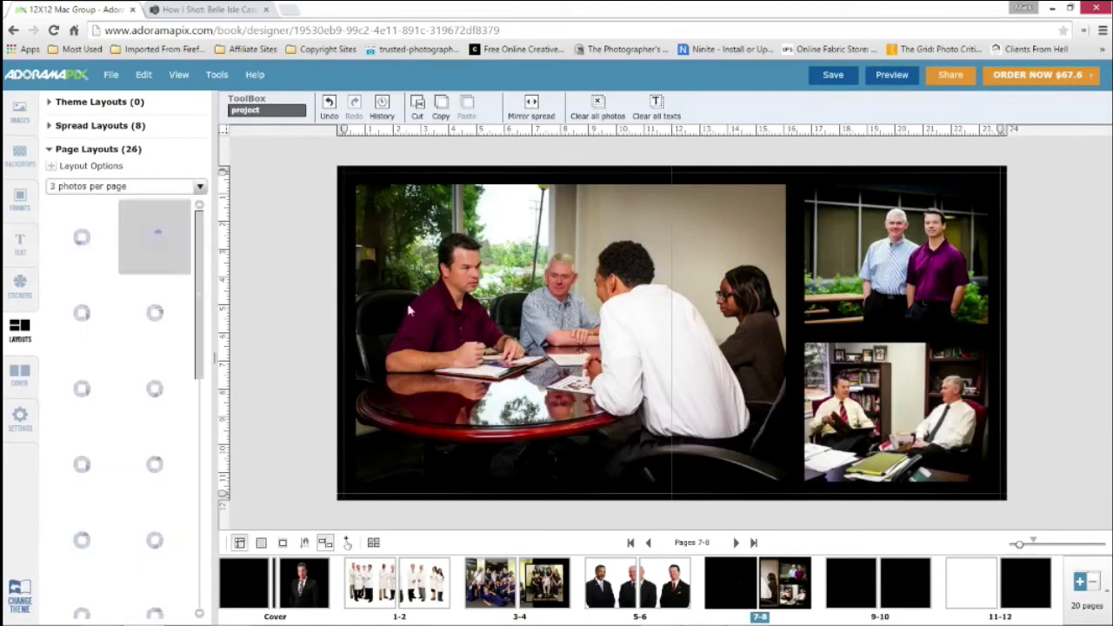
Move both small photos onto the large photo and apply the page layout with one large photo above two small ones to page 7
click(883, 266)
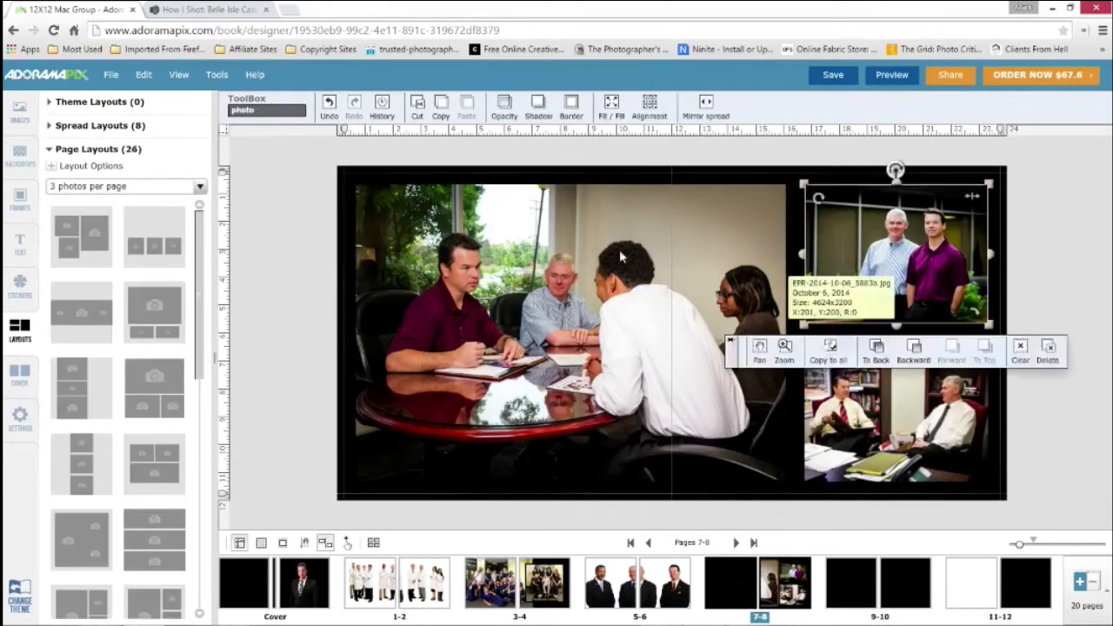
drag(835, 251, 566, 240)
click(900, 388)
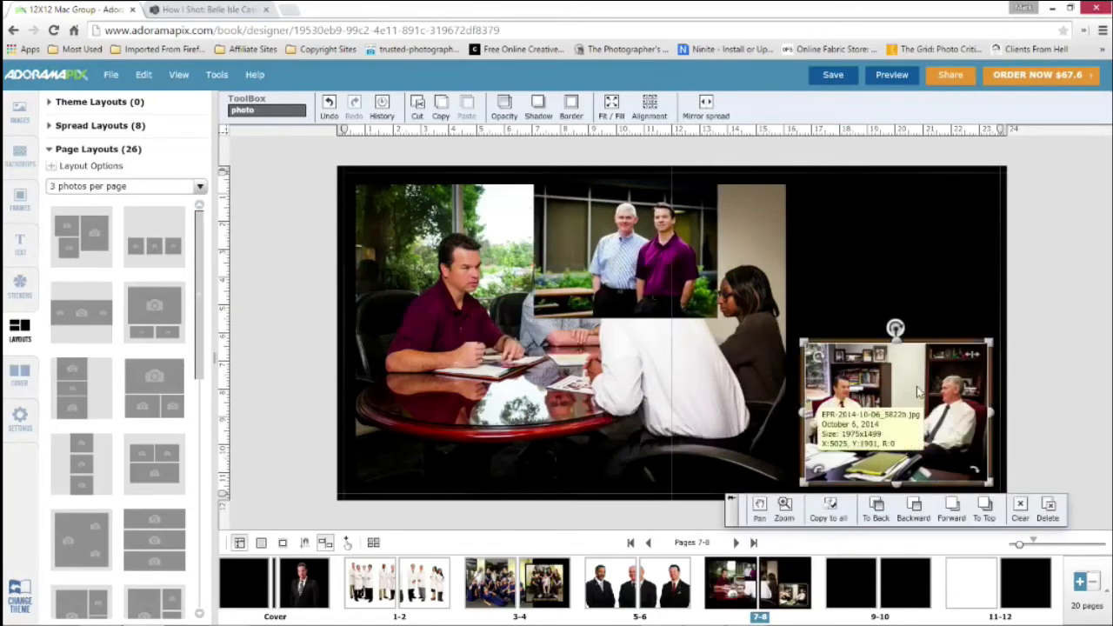
drag(922, 383, 552, 359)
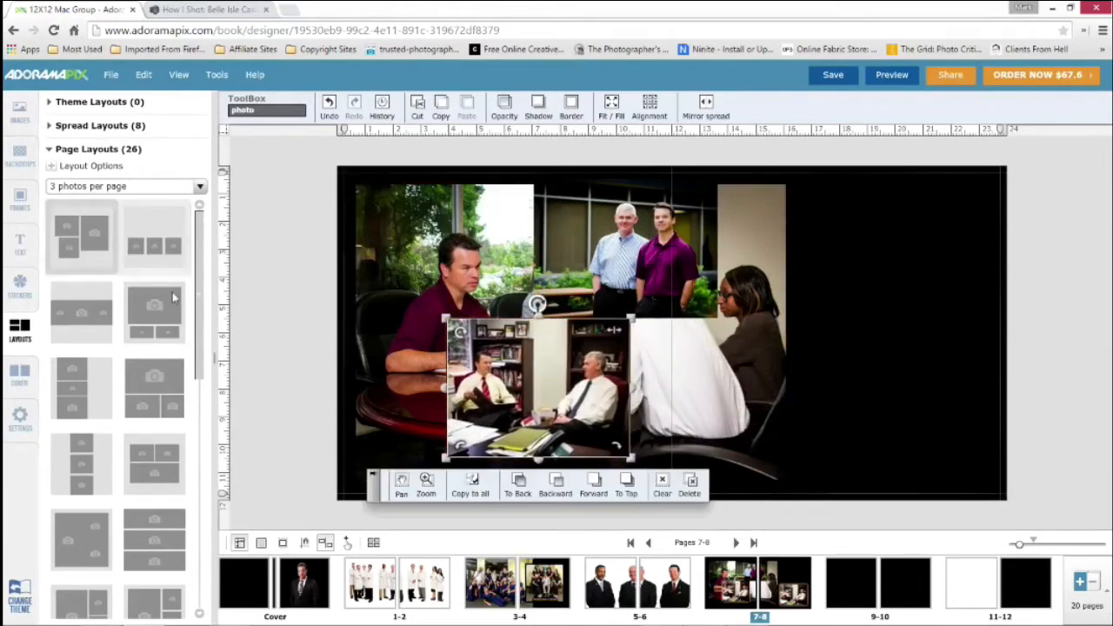
drag(153, 308, 409, 264)
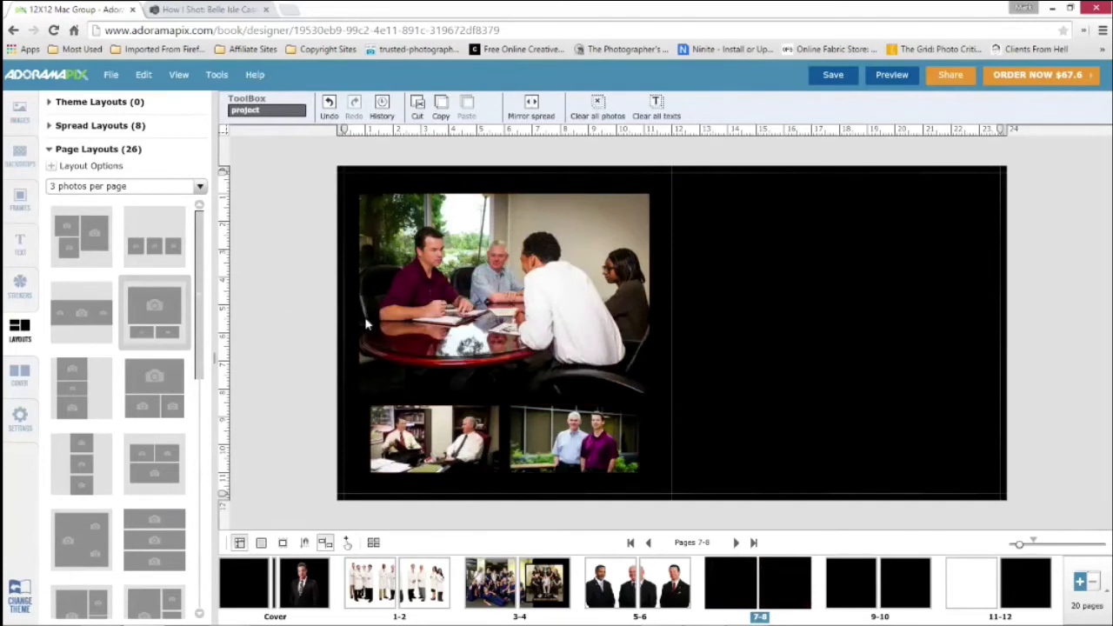
Apply the 3-photo spread layout with one large photo beside two stacked photos to spread 7-8
click(111, 195)
click(85, 187)
click(100, 151)
click(50, 128)
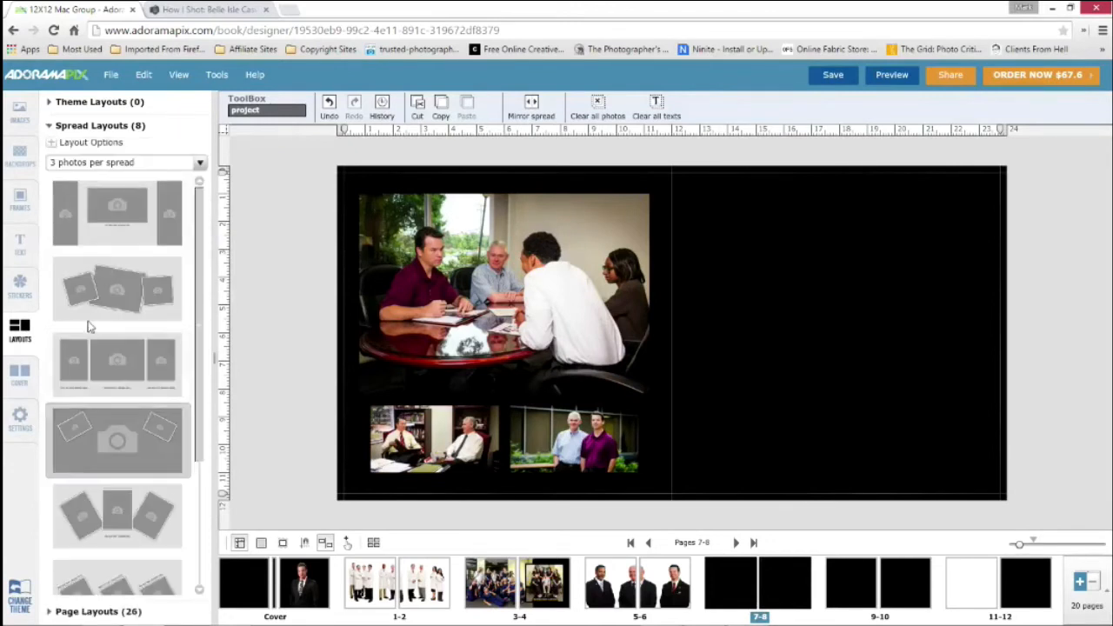
scroll(144, 418, down, 3)
drag(144, 461, 683, 324)
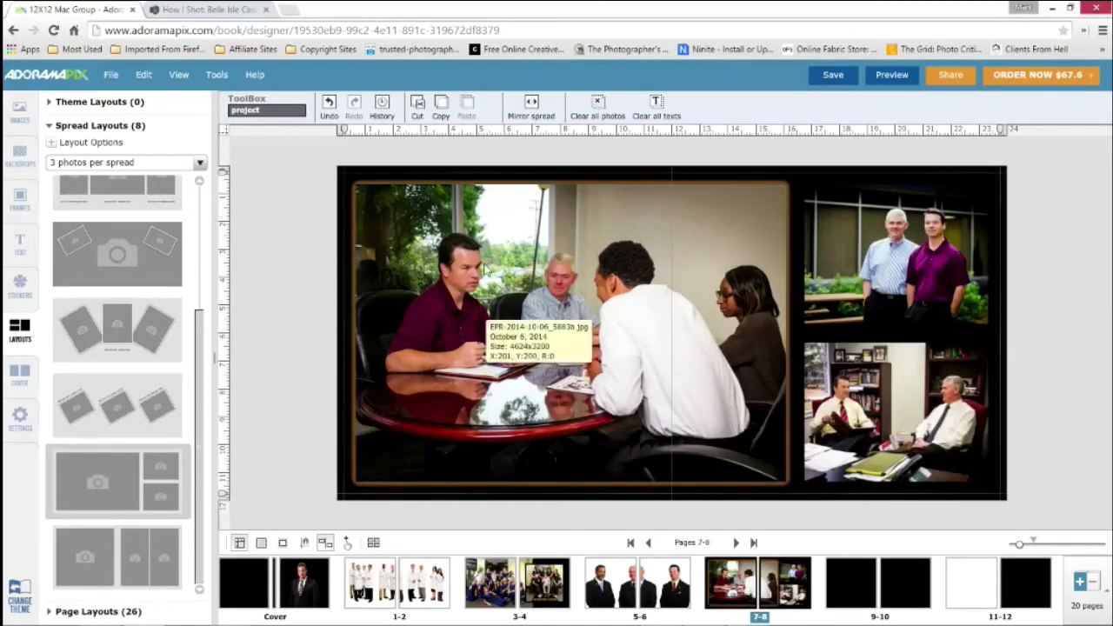
Stretch the large conference table photo to the top, bottom and left edges of the spread
click(572, 193)
drag(573, 183, 573, 163)
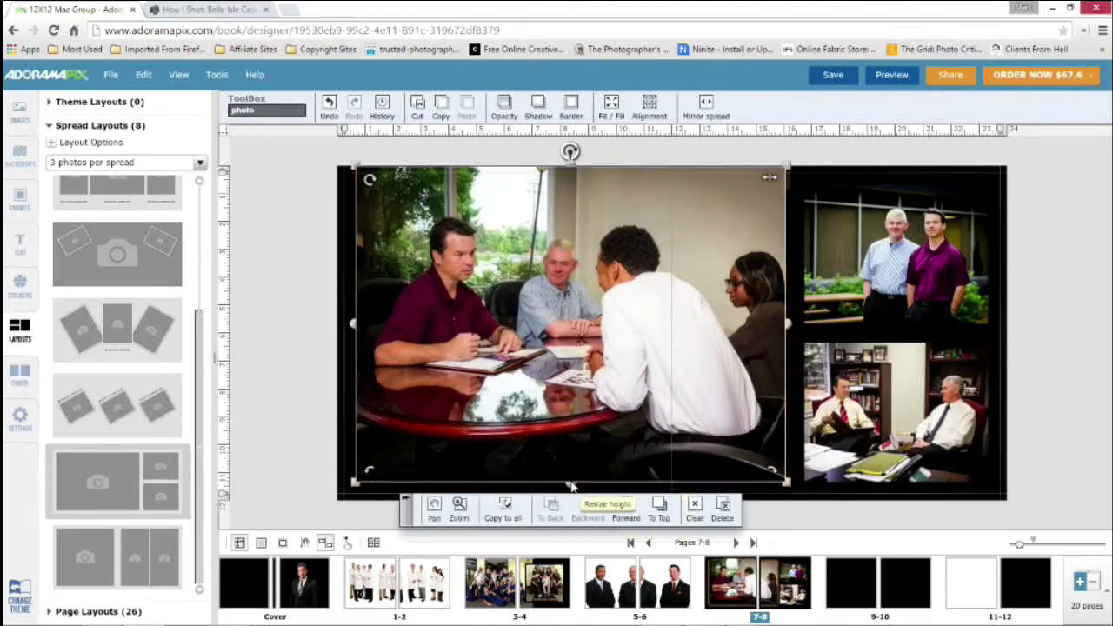
drag(574, 494, 576, 505)
drag(354, 334, 336, 336)
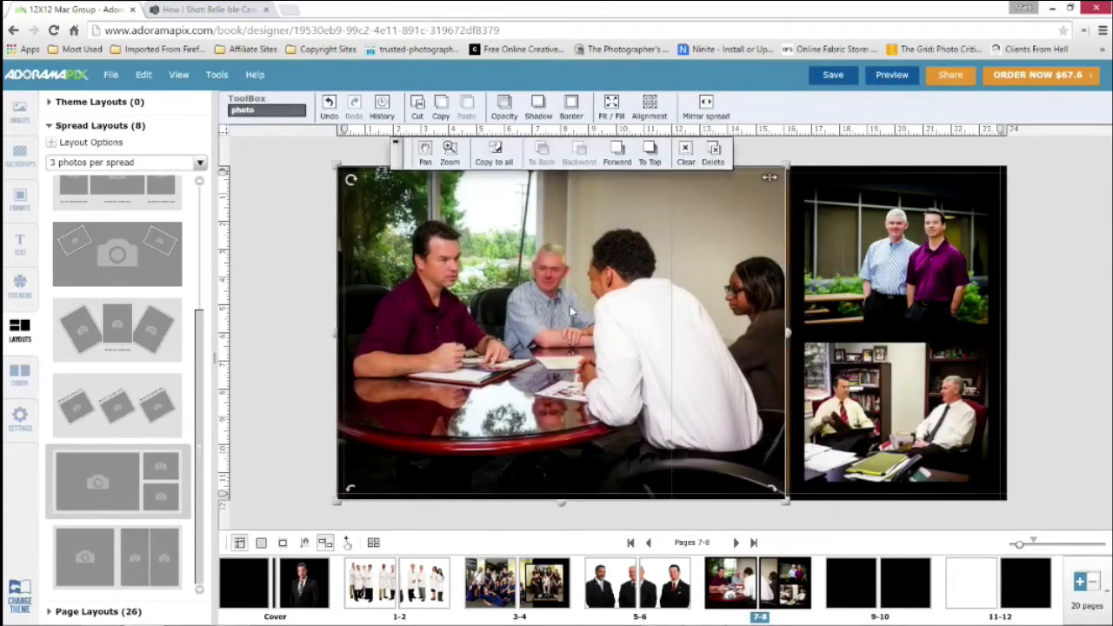
click(447, 154)
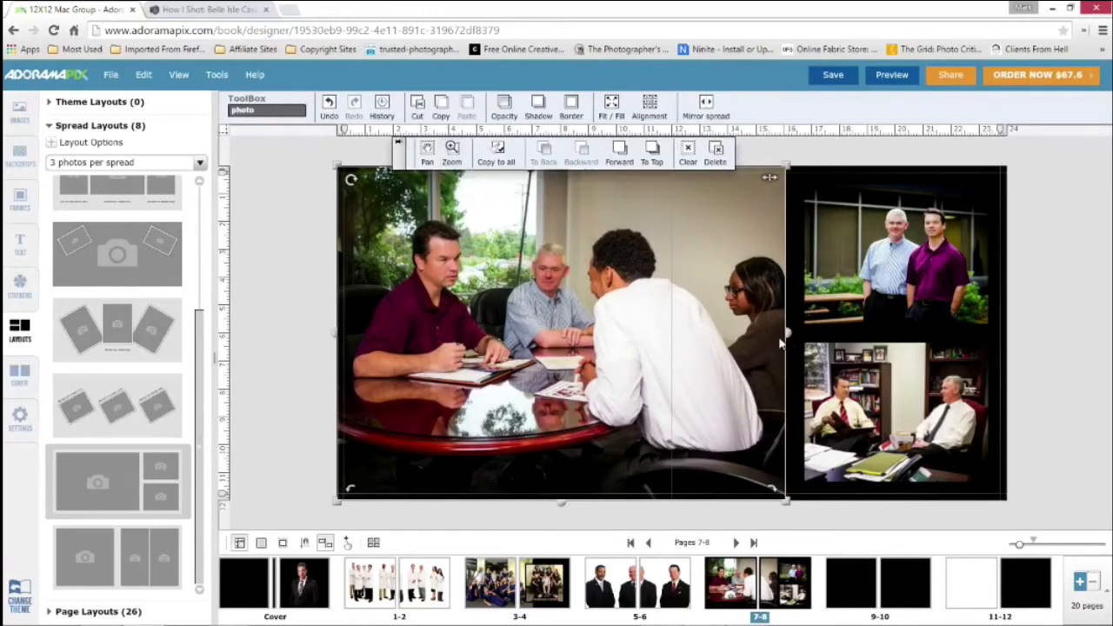
click(432, 158)
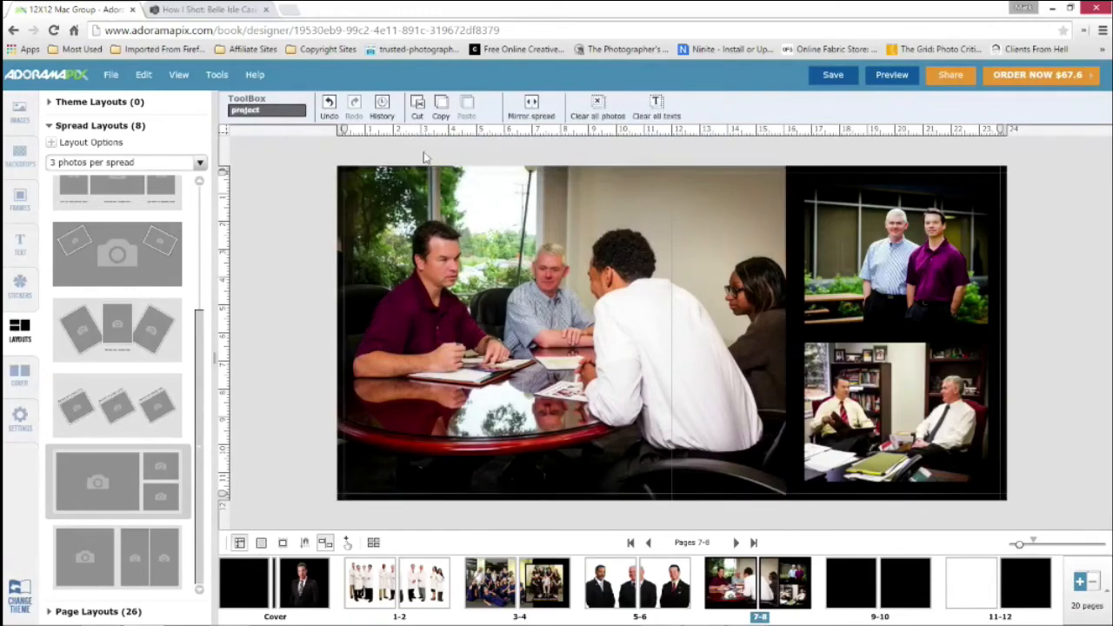
click(415, 200)
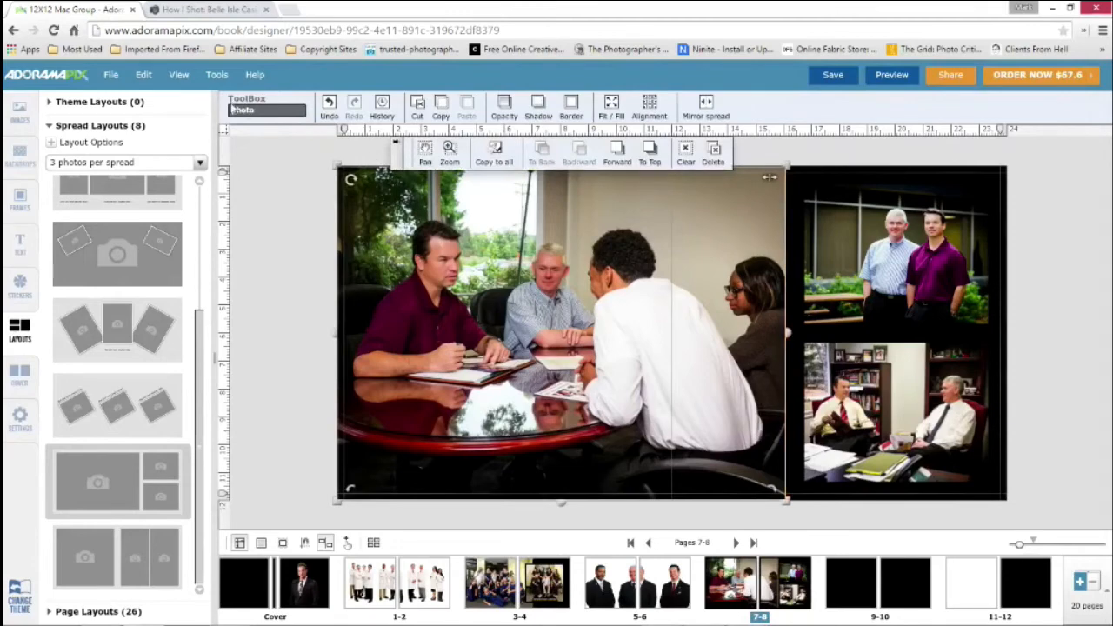
click(313, 210)
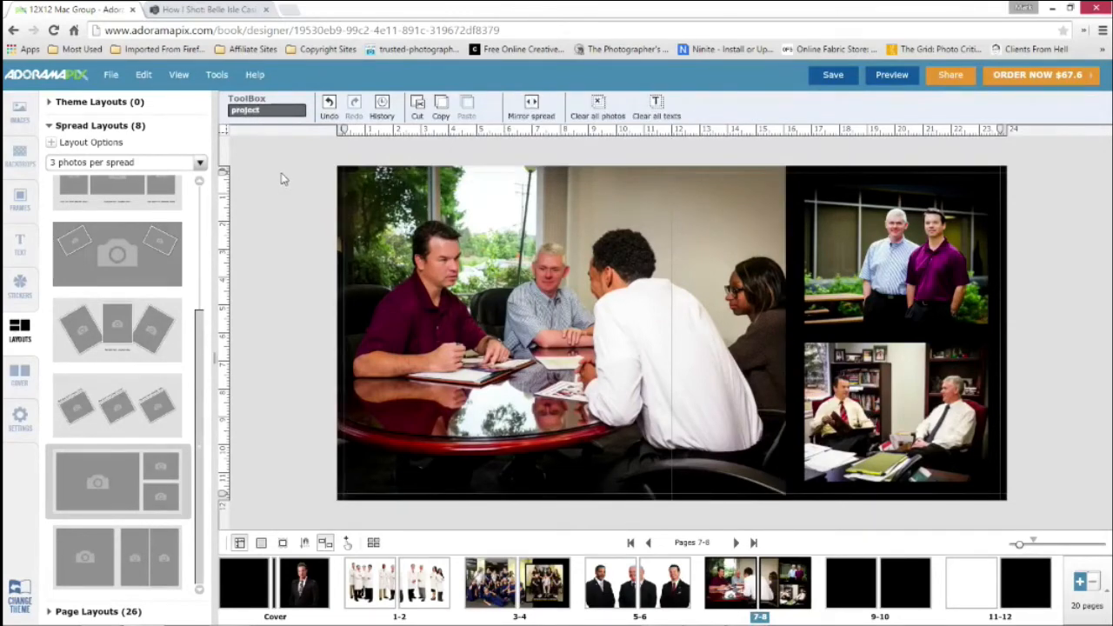
click(857, 178)
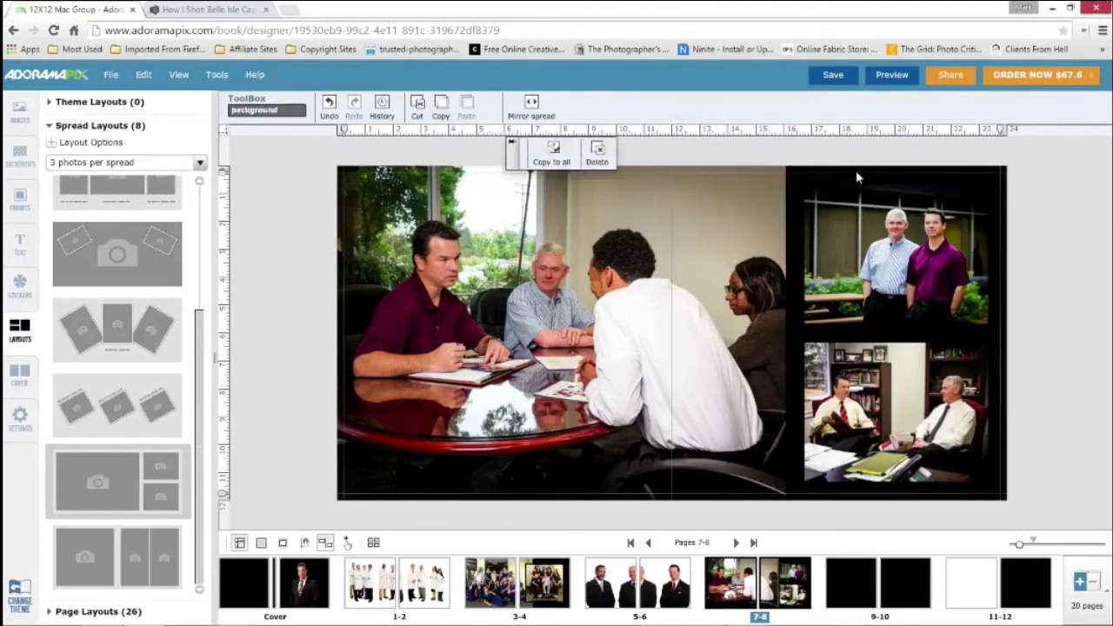
Narrow the conference table photo from its right side to about the 15 ruler mark and pan its image left to show the woman fully
click(696, 232)
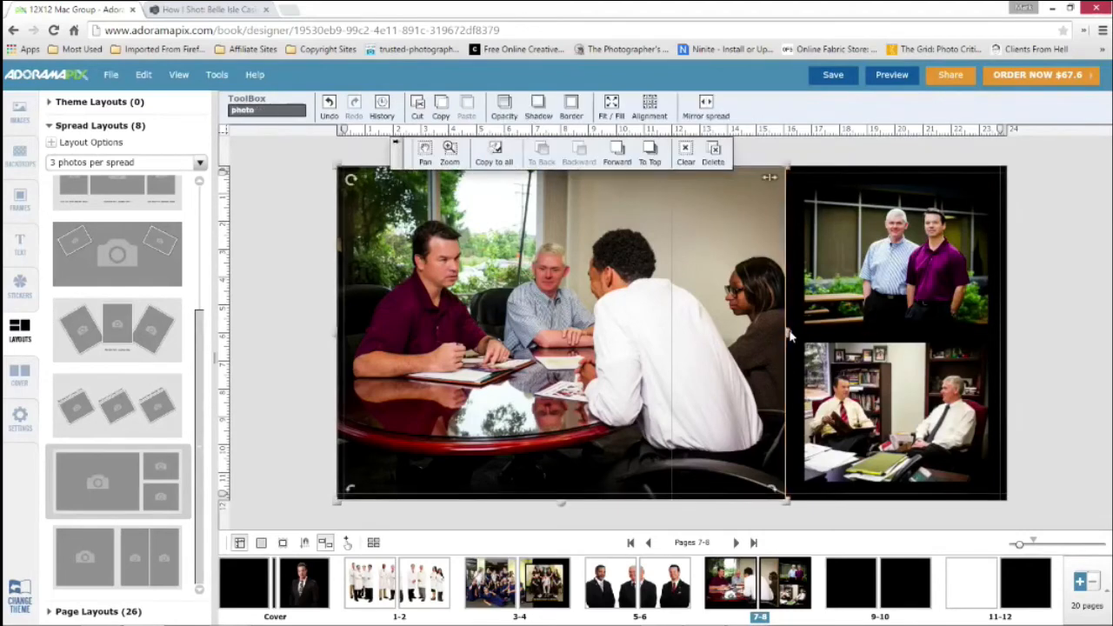
drag(790, 336, 755, 336)
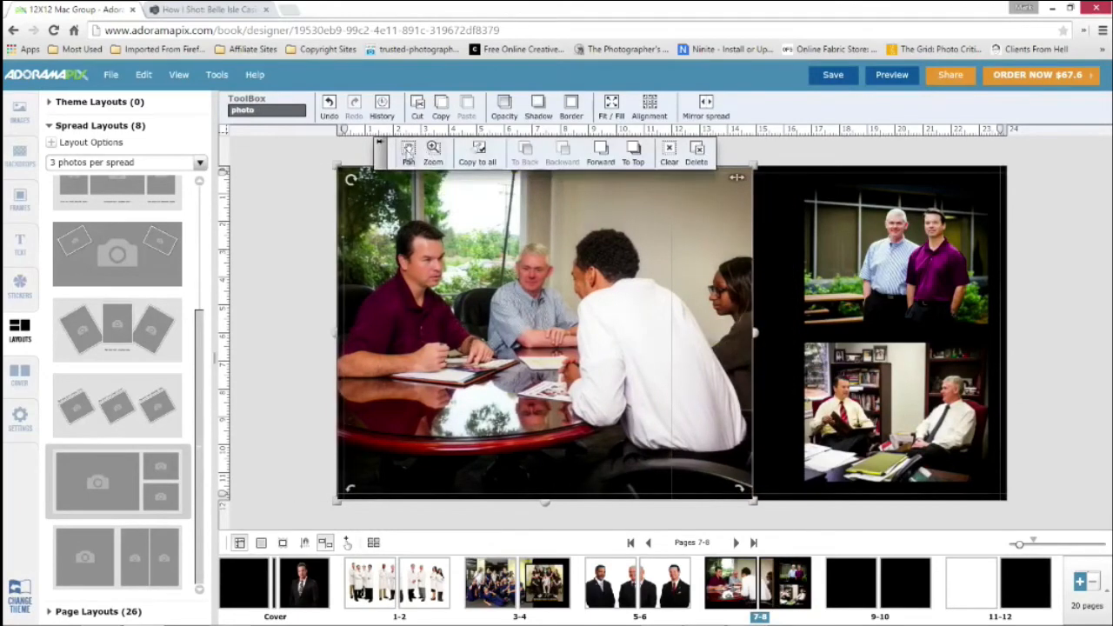
click(409, 153)
drag(584, 320, 560, 321)
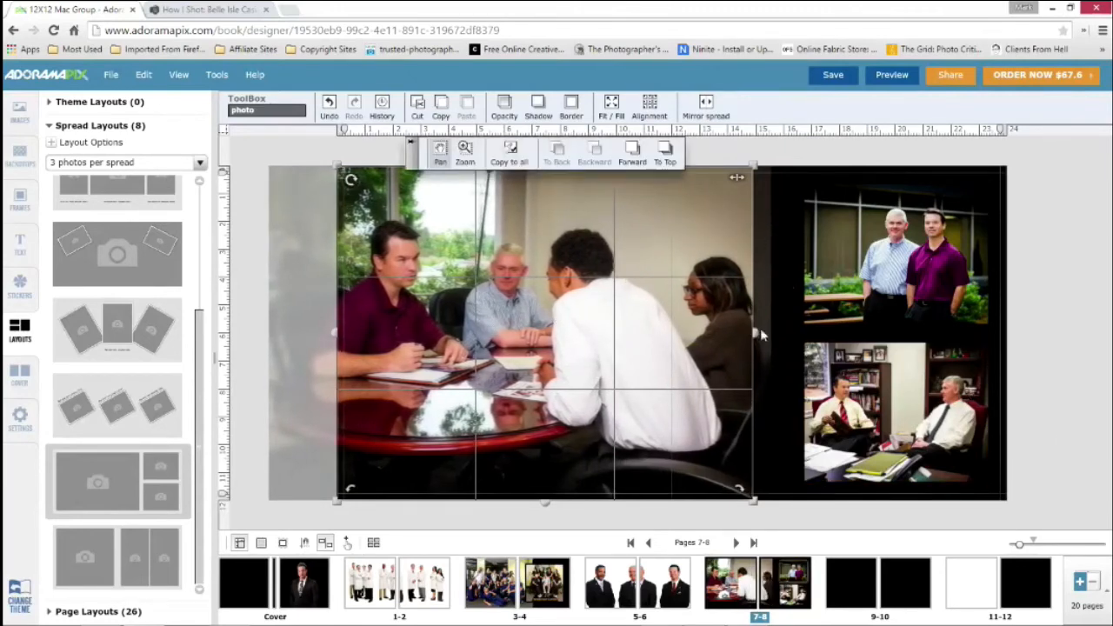
click(756, 329)
click(754, 337)
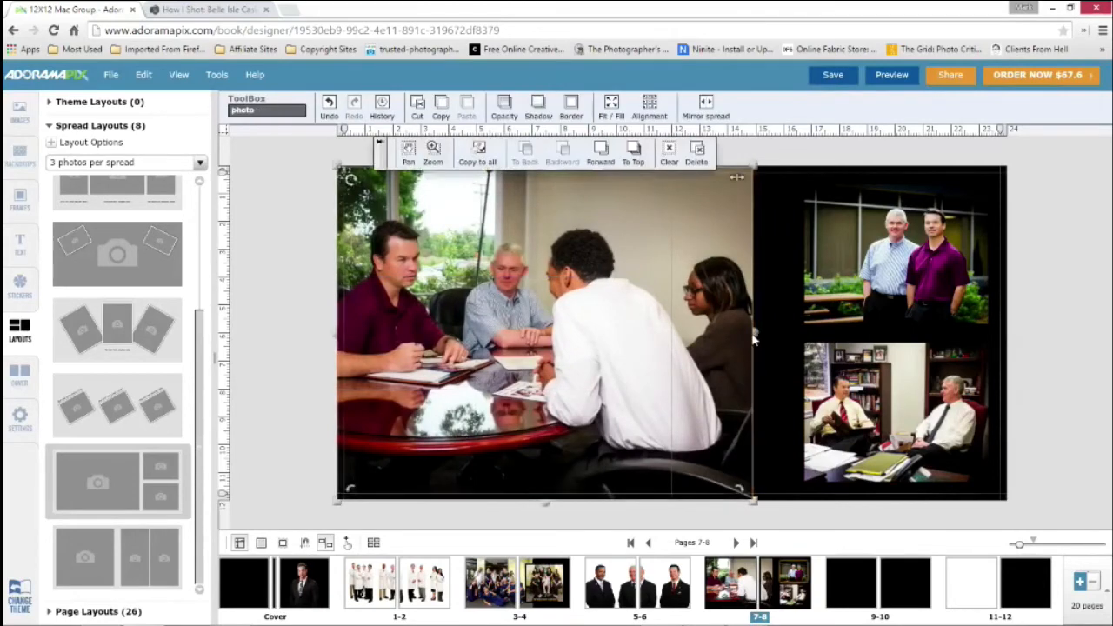
drag(758, 339, 764, 339)
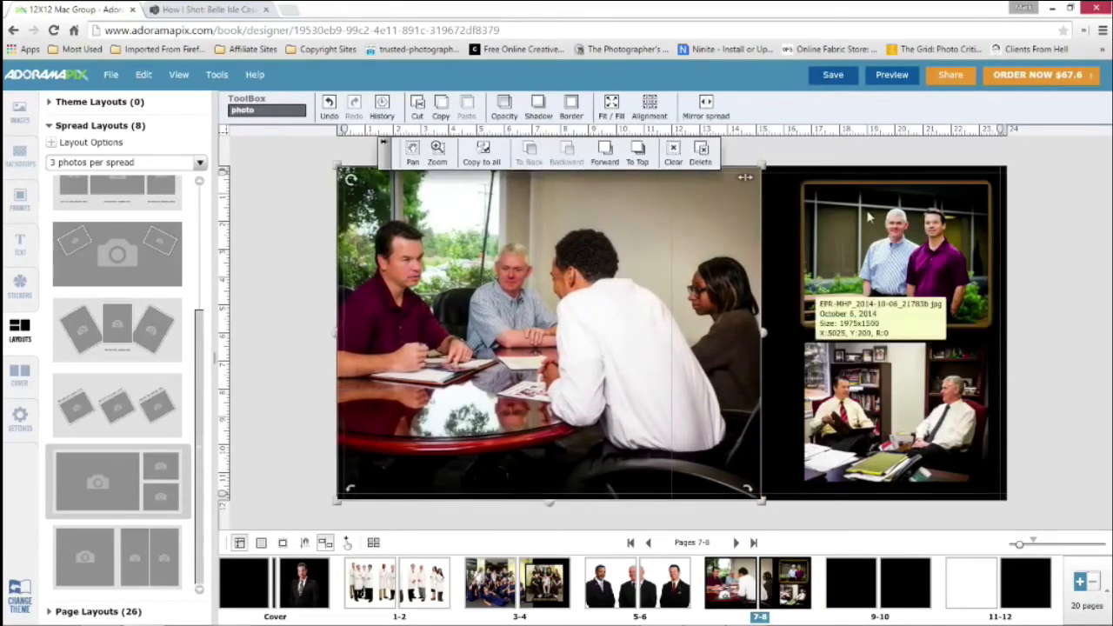
Select the upper small photo of the two men outdoors and show its position and size properties
click(863, 227)
click(860, 232)
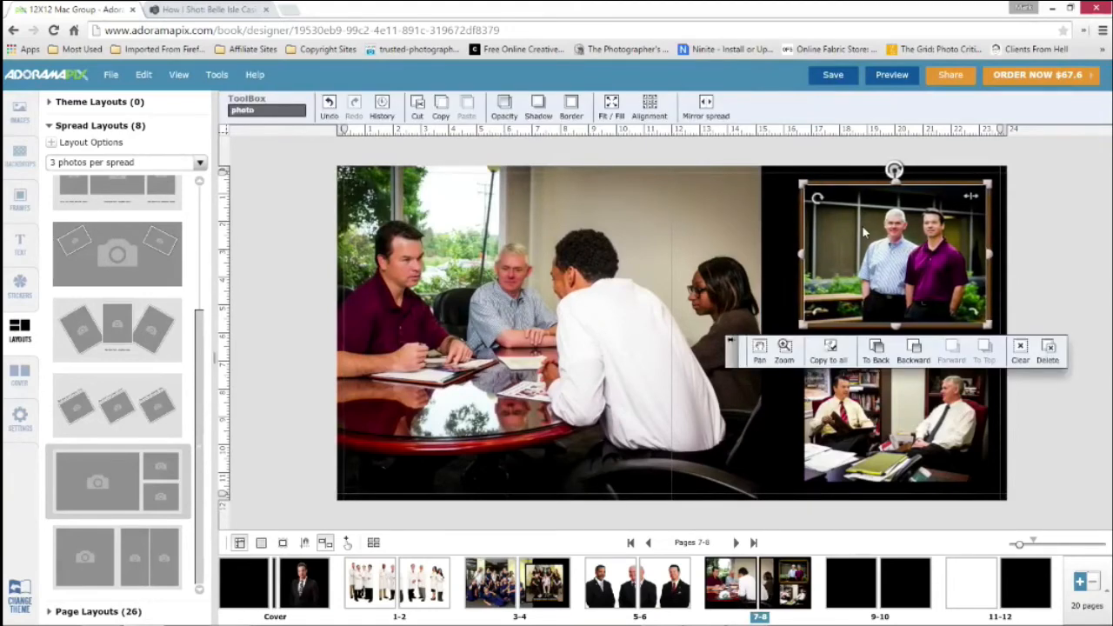
click(864, 232)
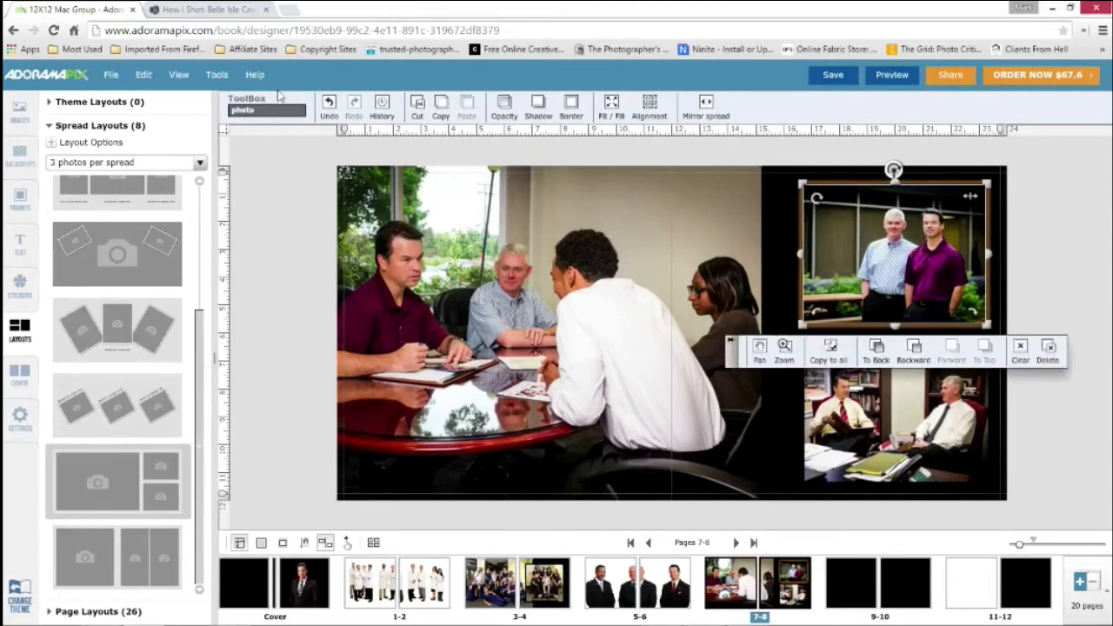
click(179, 75)
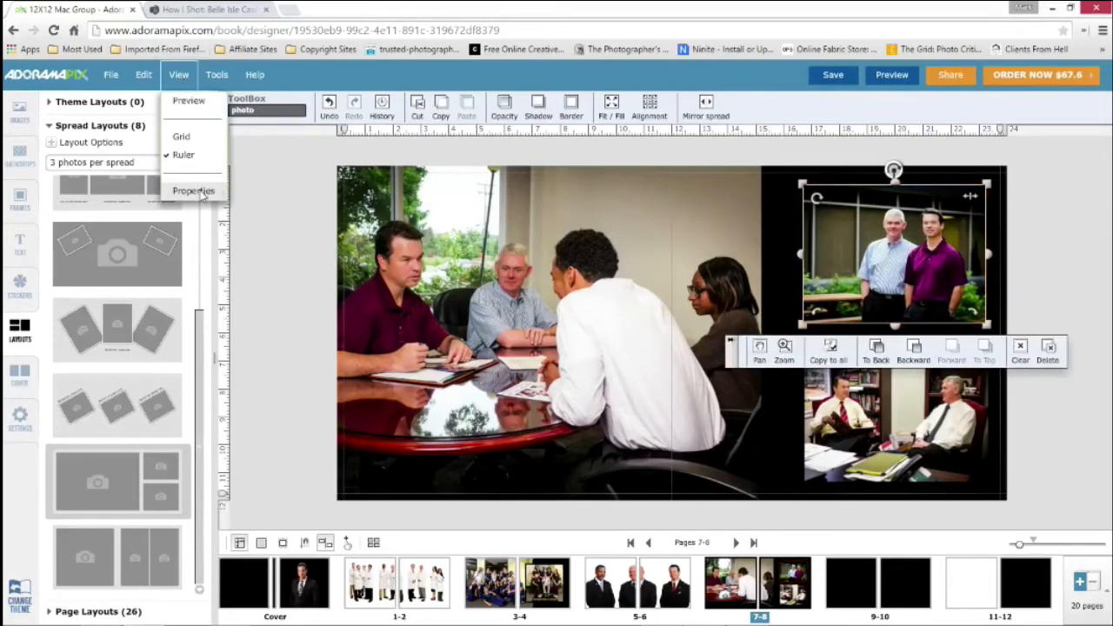
click(193, 191)
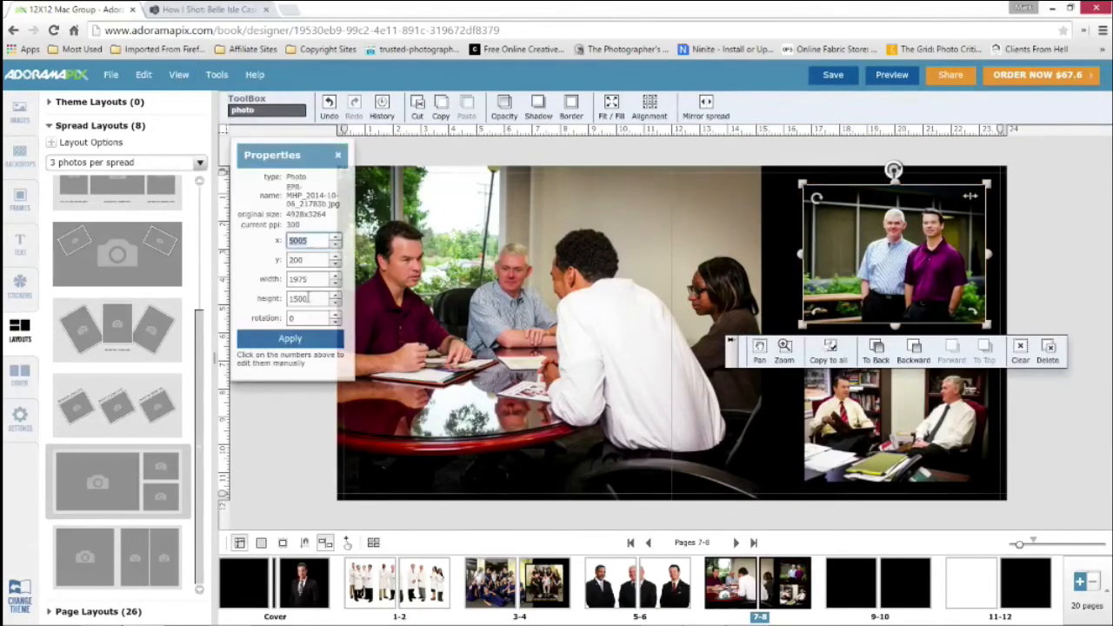
Move the two-men outdoor photo to the spread's top edge against the conference table photo and stretch it to 2637 wide by 1800 high
drag(874, 262, 839, 246)
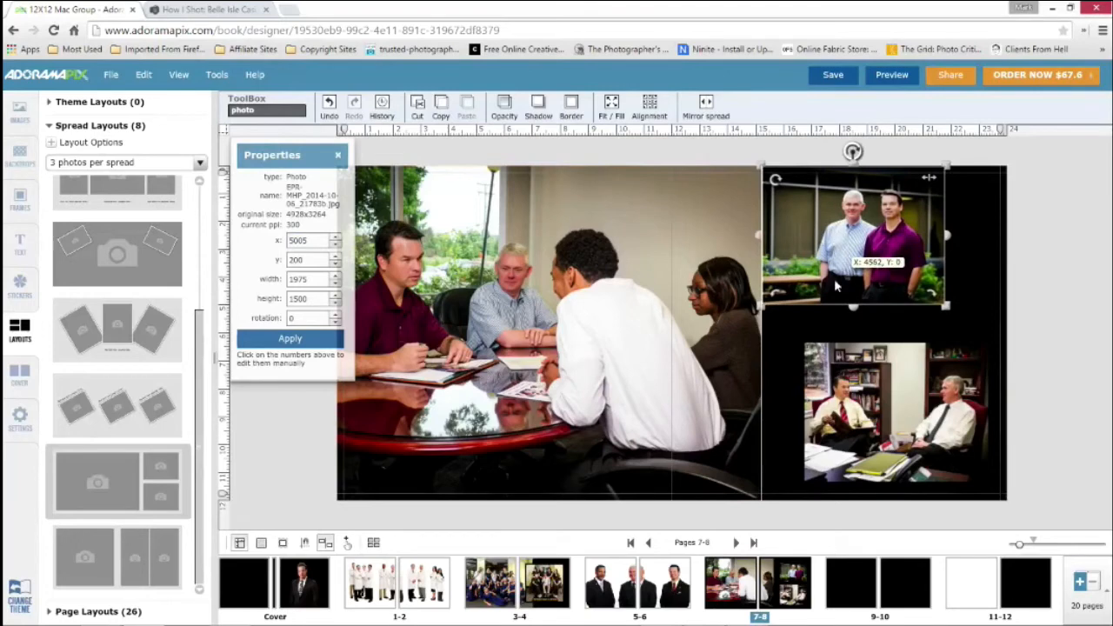
drag(855, 313, 856, 341)
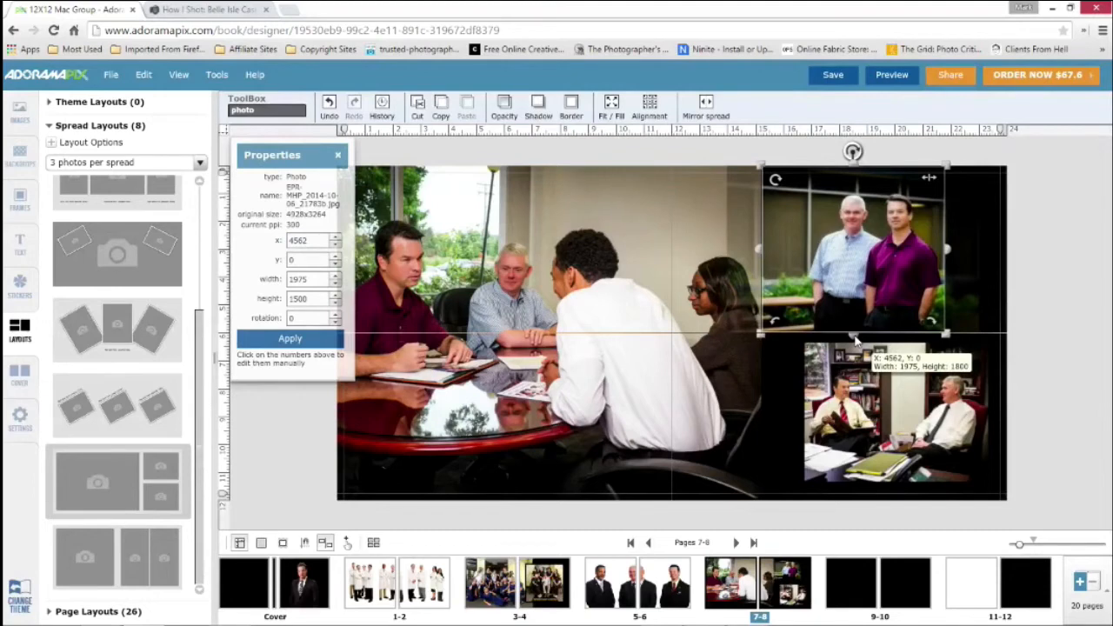
drag(856, 340, 856, 340)
drag(946, 250, 1011, 257)
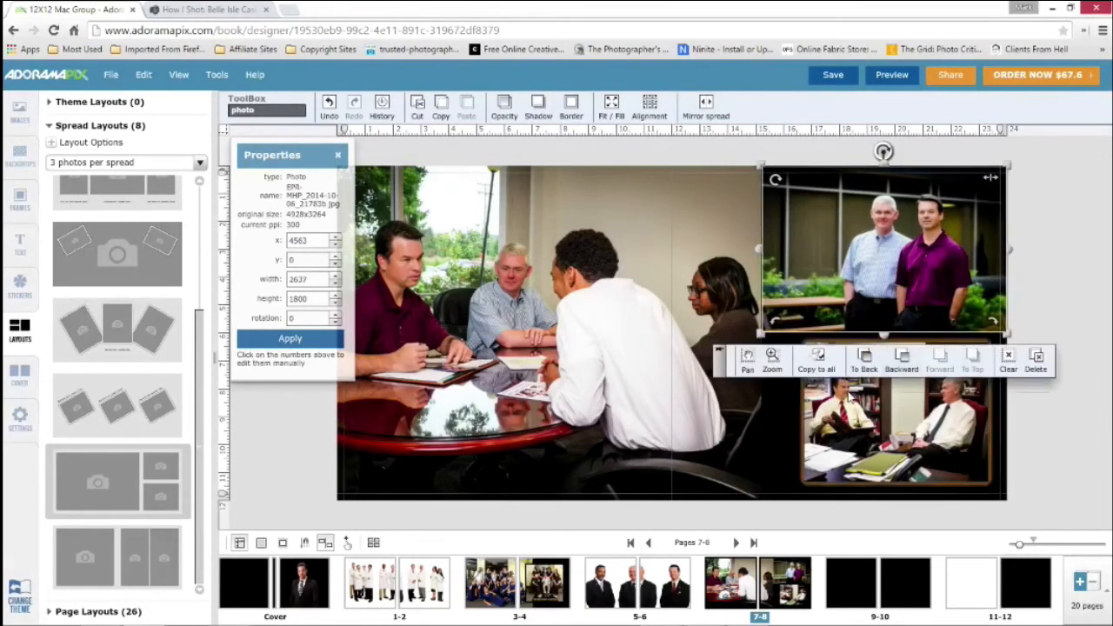
Move the lower office photo directly beneath the outdoor photo and stretch it to 2637 wide by 1800 high, filling the remaining corner
drag(854, 397, 823, 385)
drag(946, 403, 1007, 407)
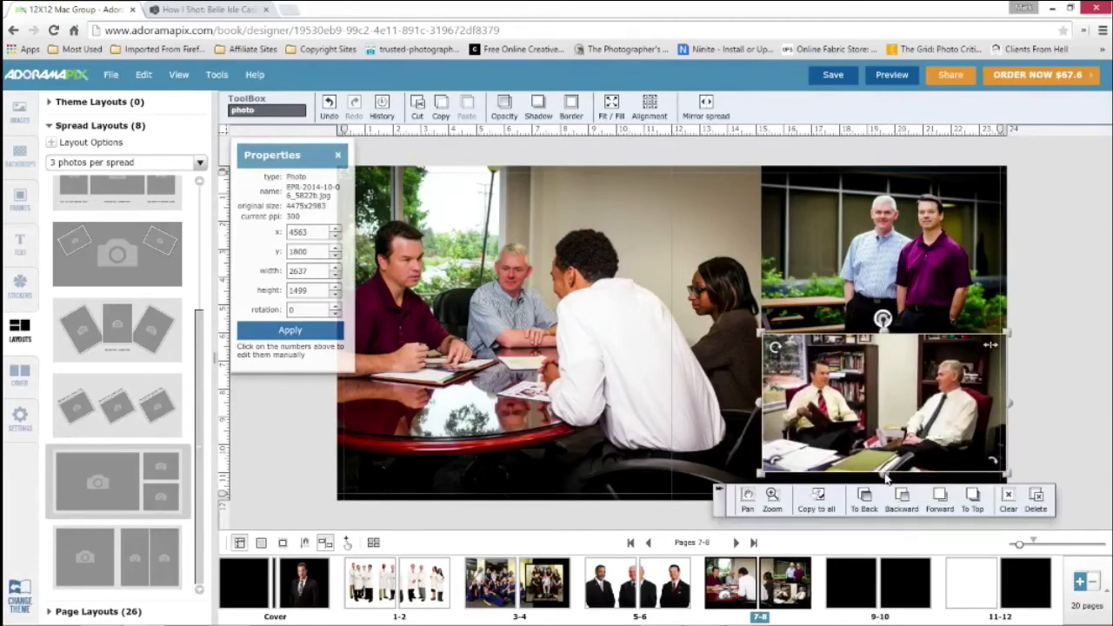
drag(886, 476, 883, 498)
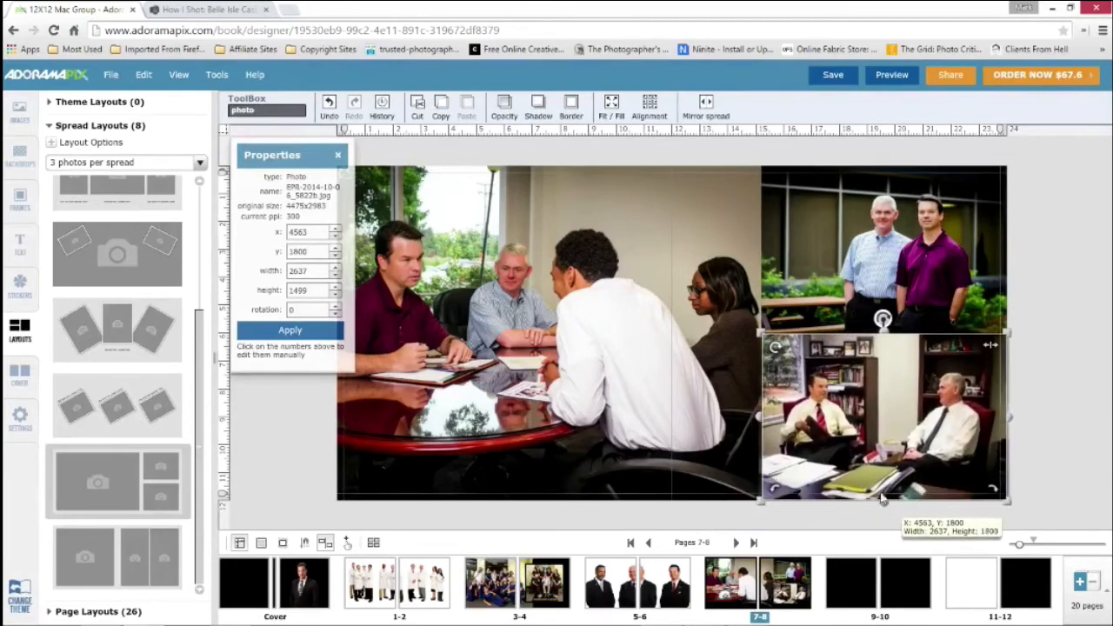
click(1046, 321)
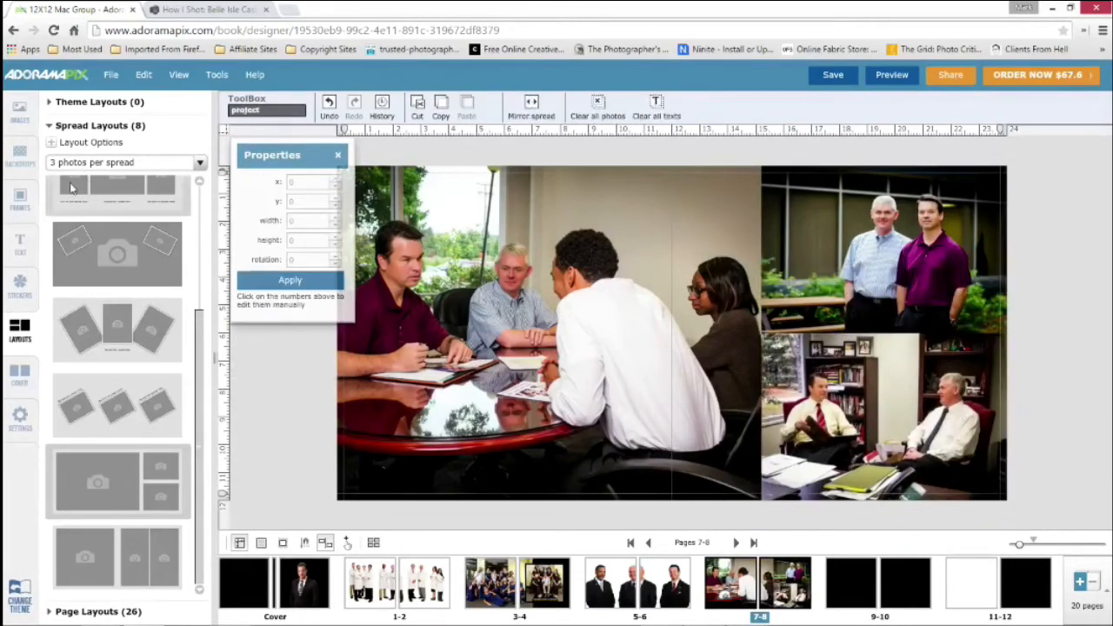
Add a text box on the blank wall in the conference table photo and replace its placeholder with text starting "Educat"
click(17, 245)
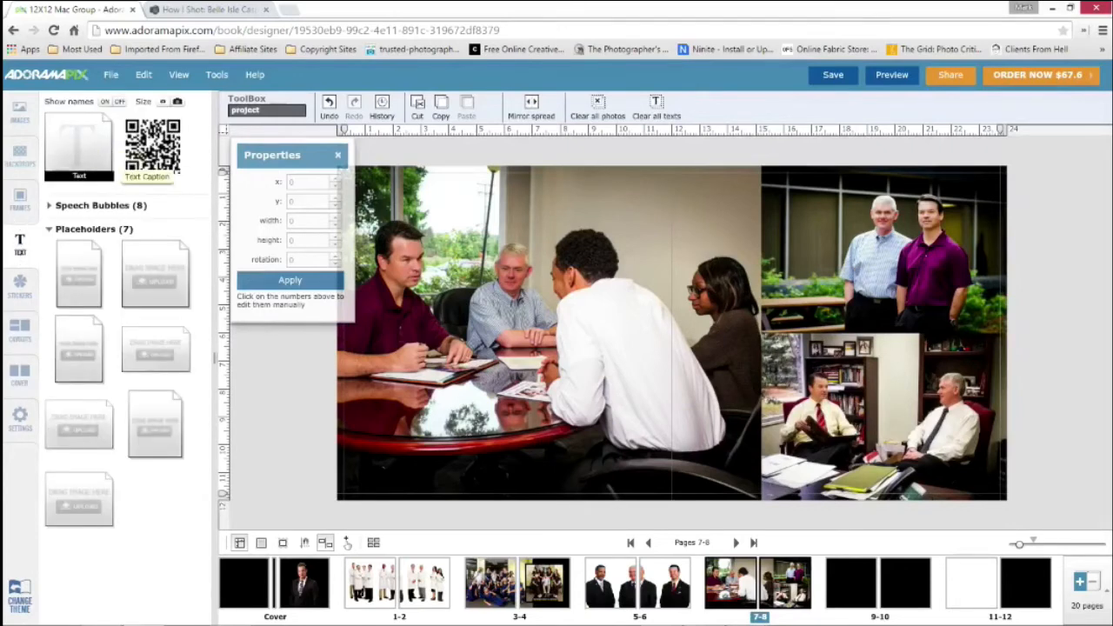
drag(76, 146, 618, 214)
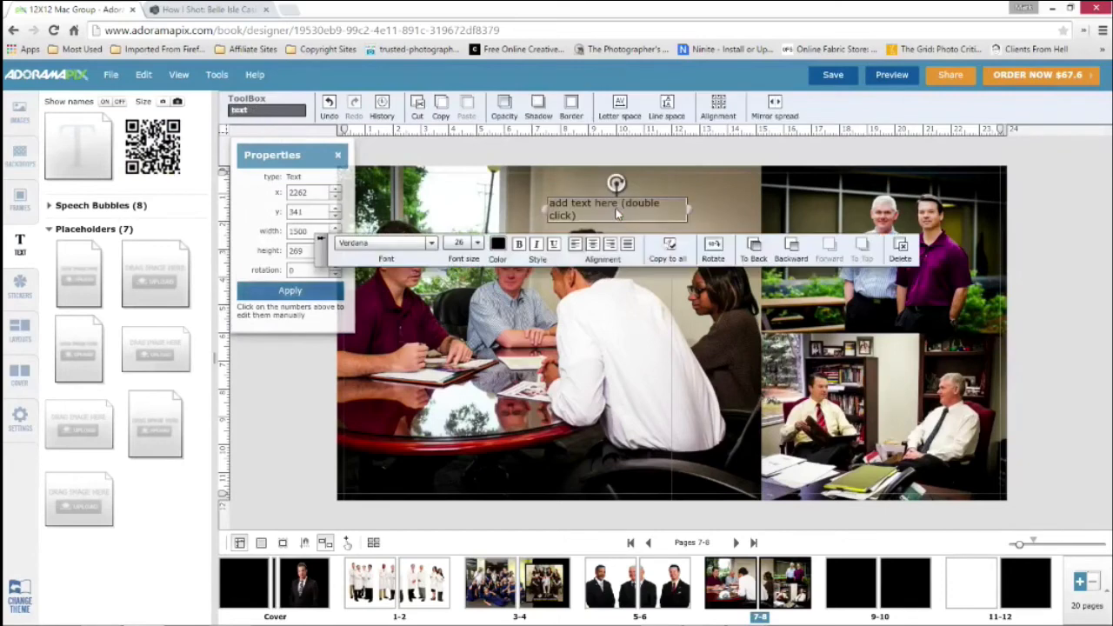
double_click(573, 204)
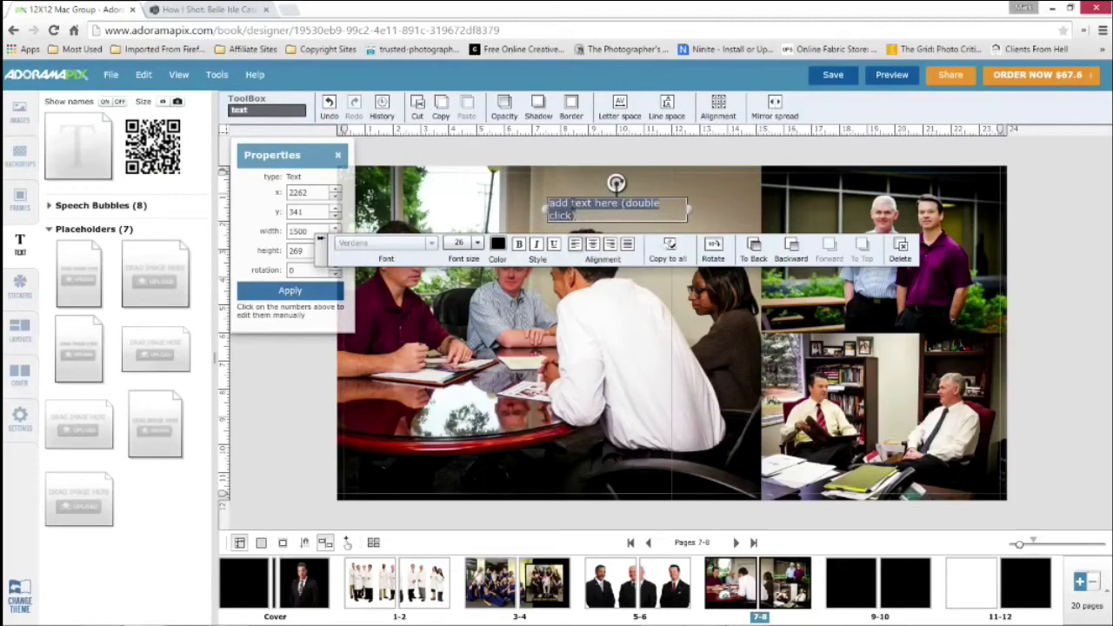
text(Education Planning)
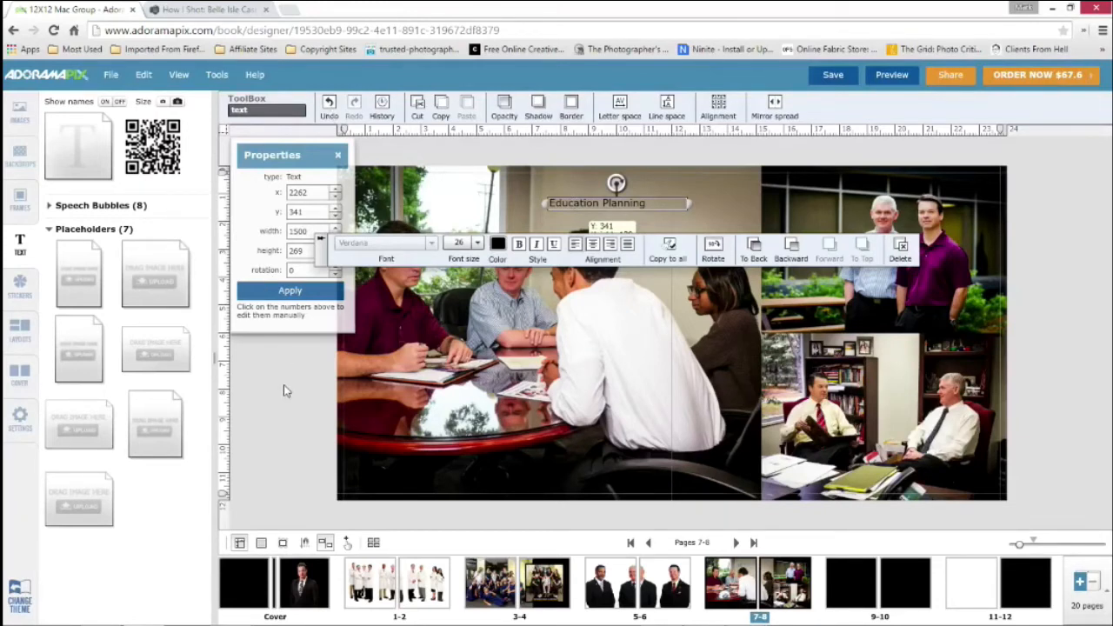
Save the book with the finished Education Planning caption and open its preview
click(263, 419)
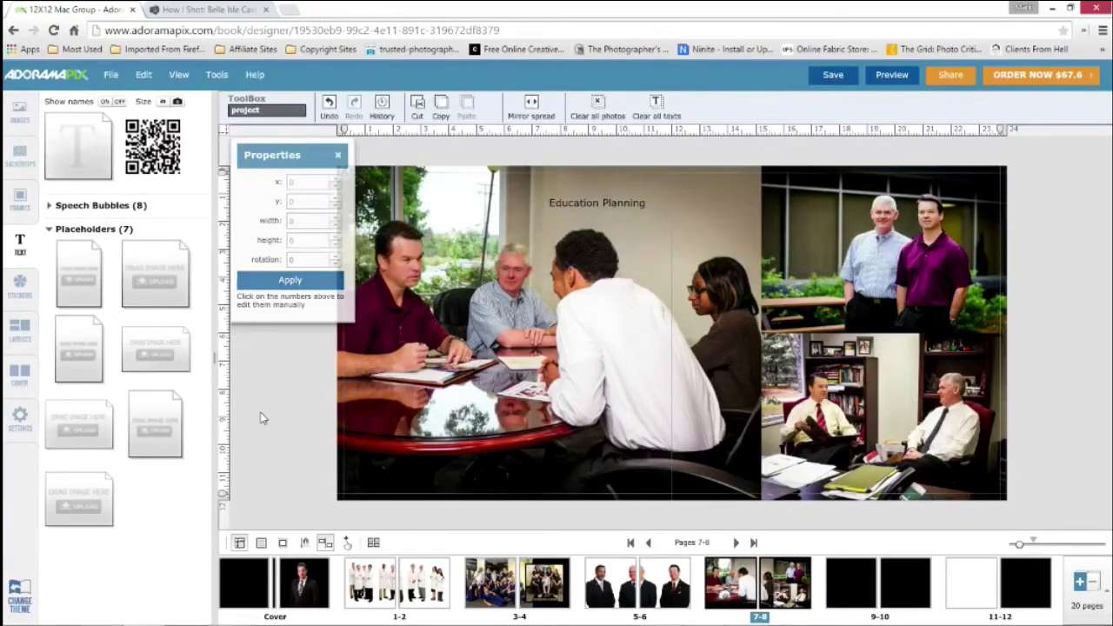
click(833, 76)
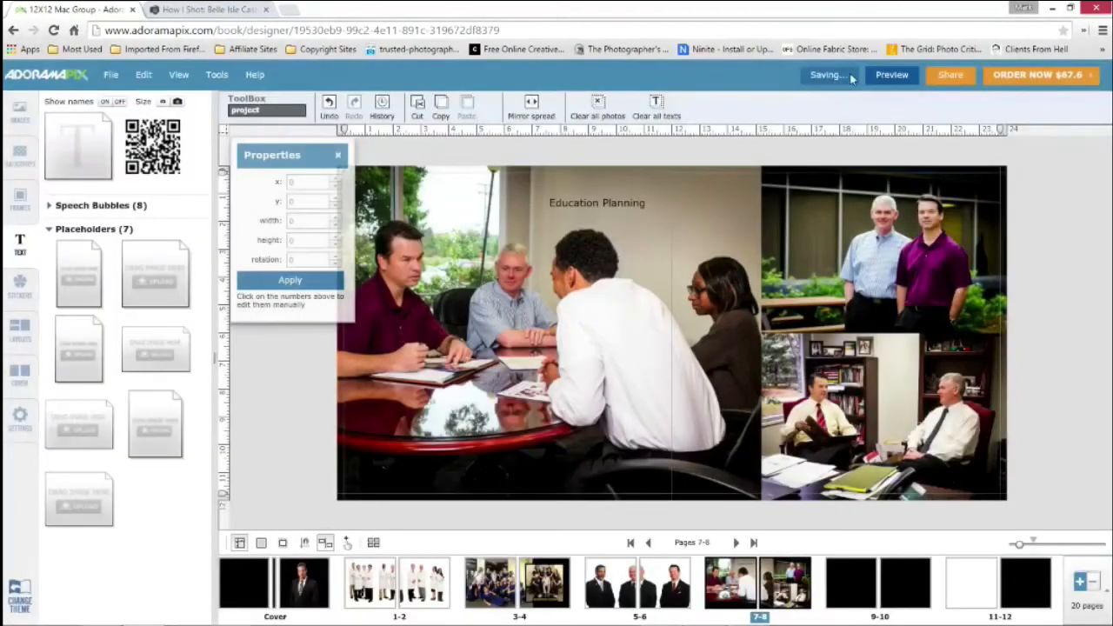
click(887, 76)
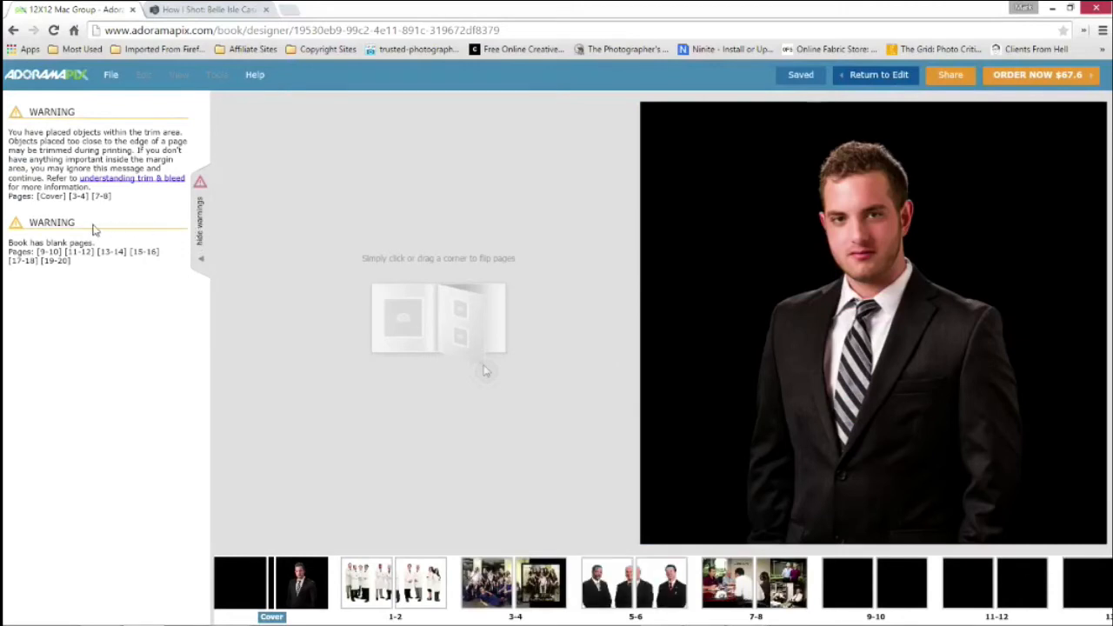
Hide the preview warnings and page through the book from the cover to spread 7-8
click(202, 259)
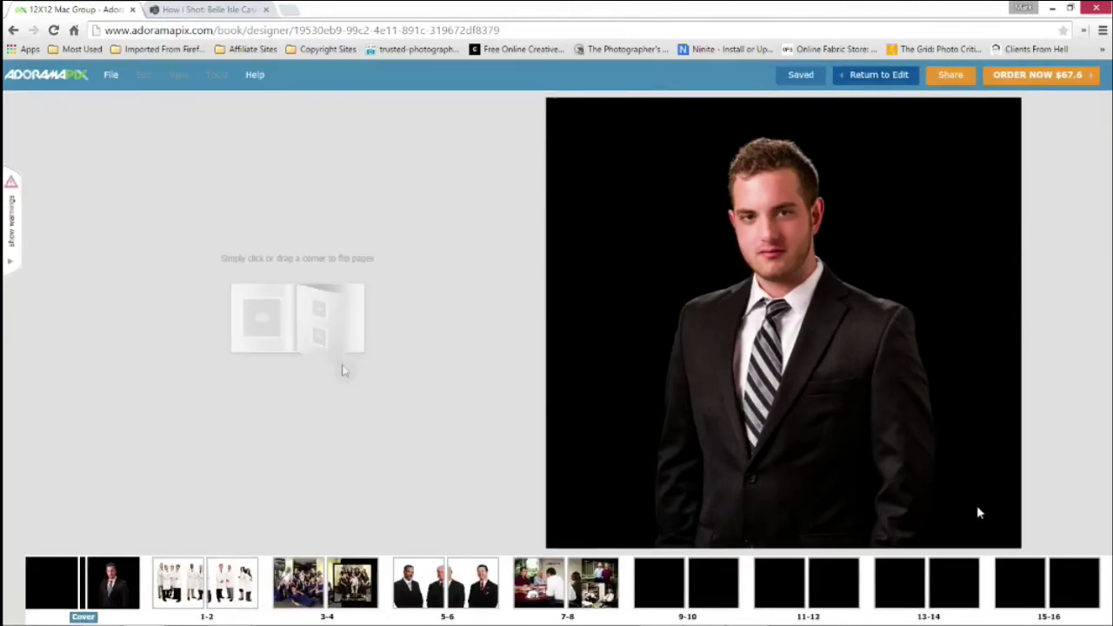
click(1009, 531)
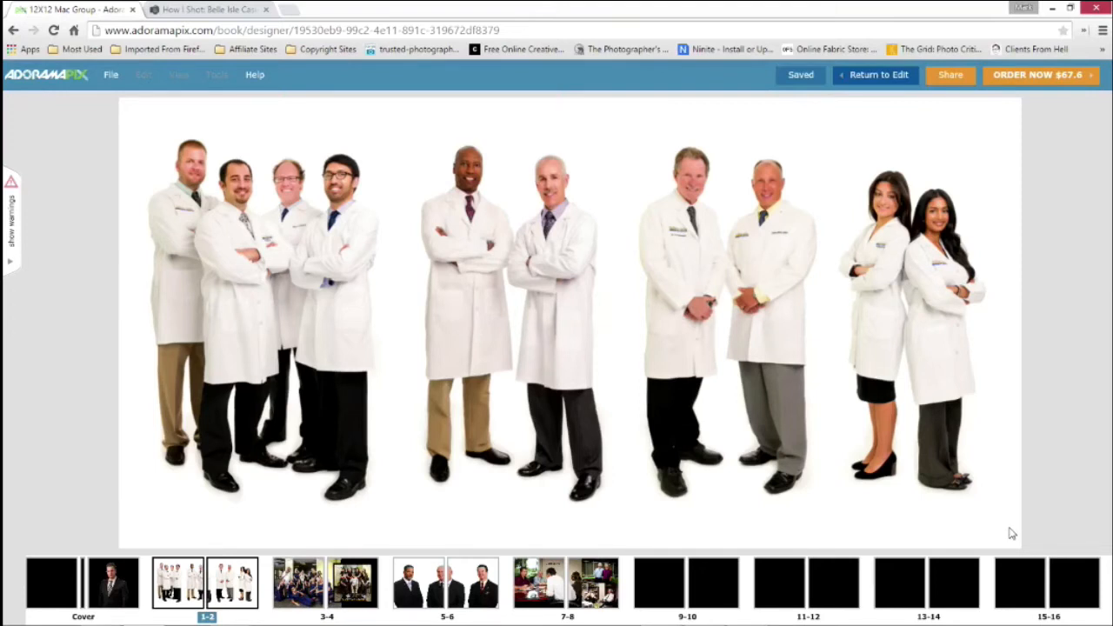
click(1011, 534)
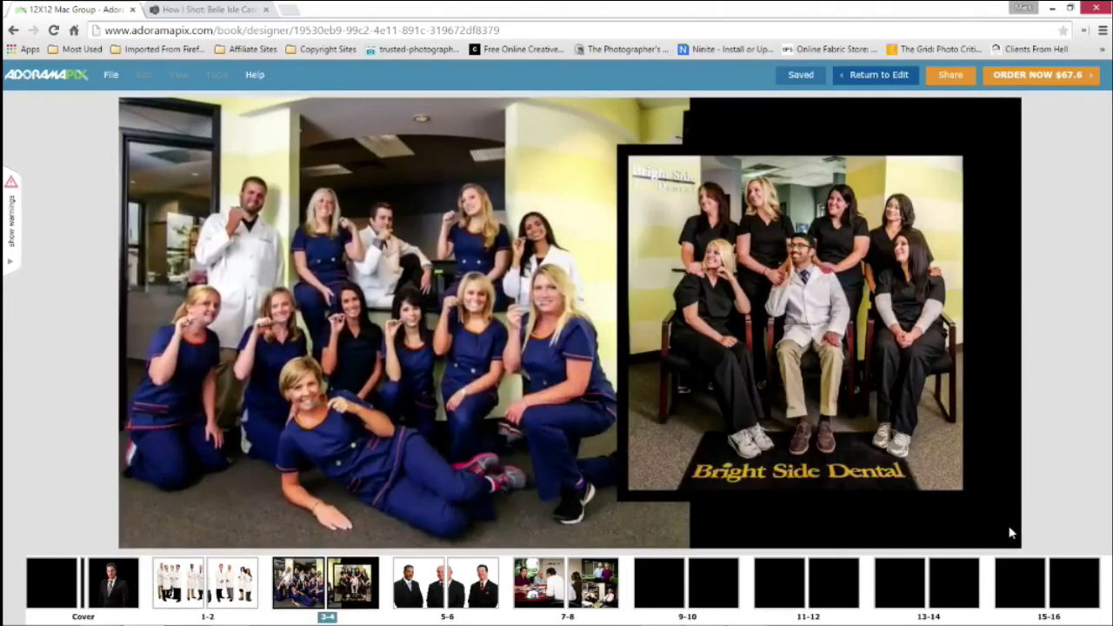
click(1012, 534)
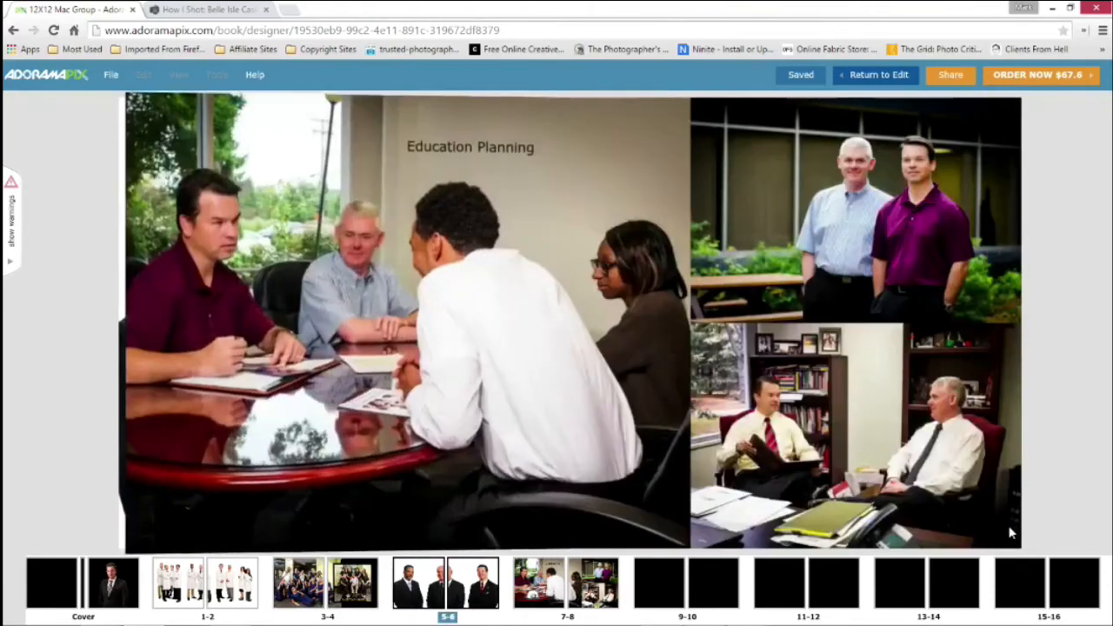
Return the preview to the cover, show the warnings again, and flip to spread 1-2 and back
click(64, 583)
click(12, 267)
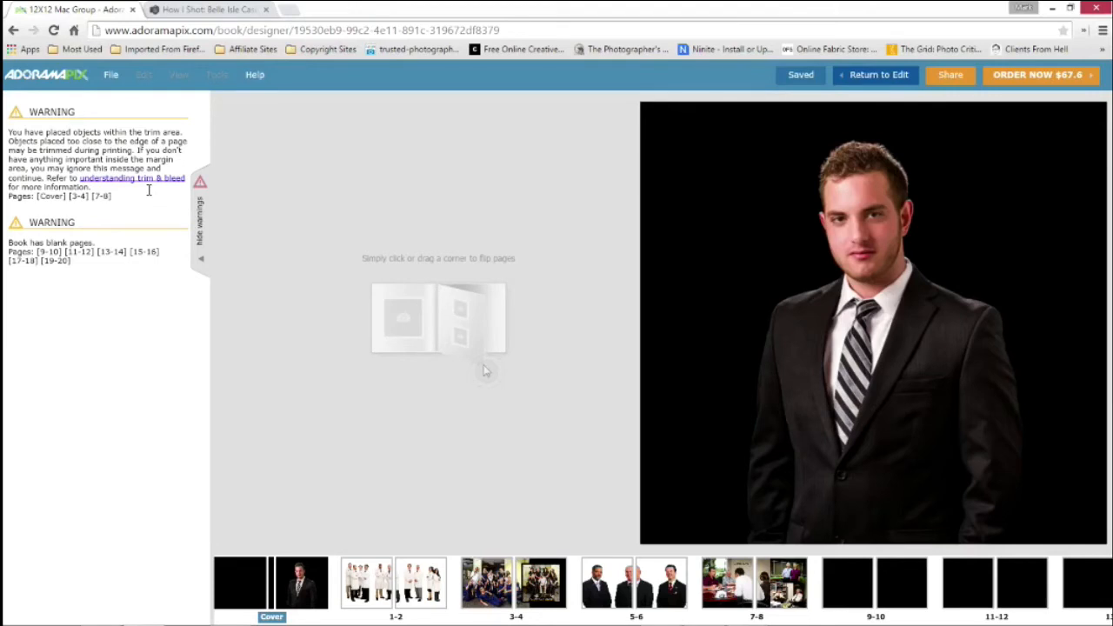
click(1081, 509)
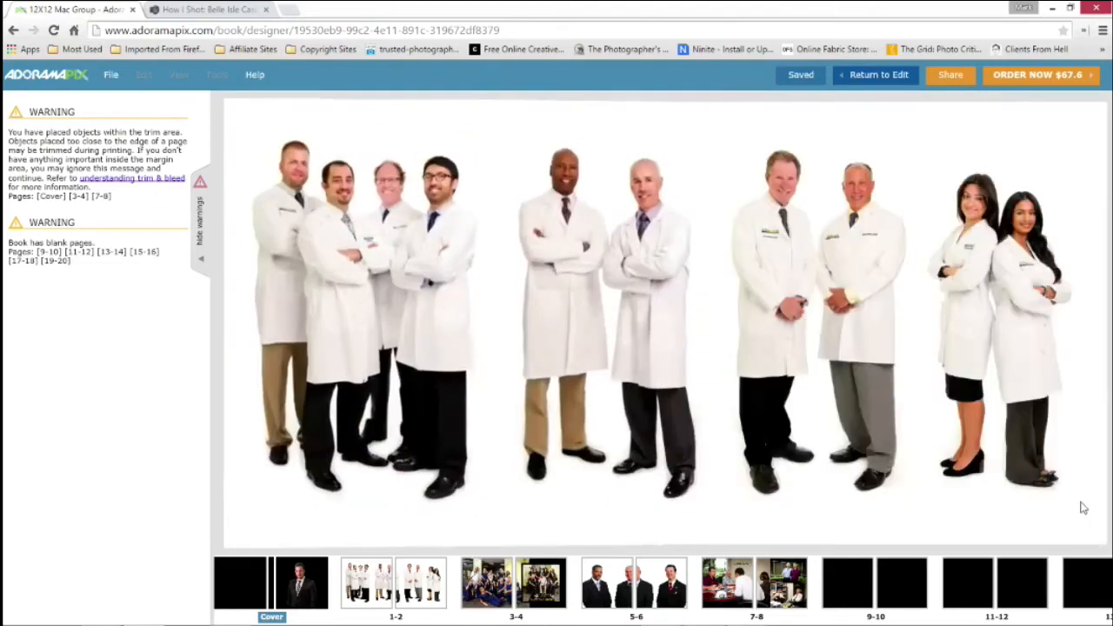
click(275, 487)
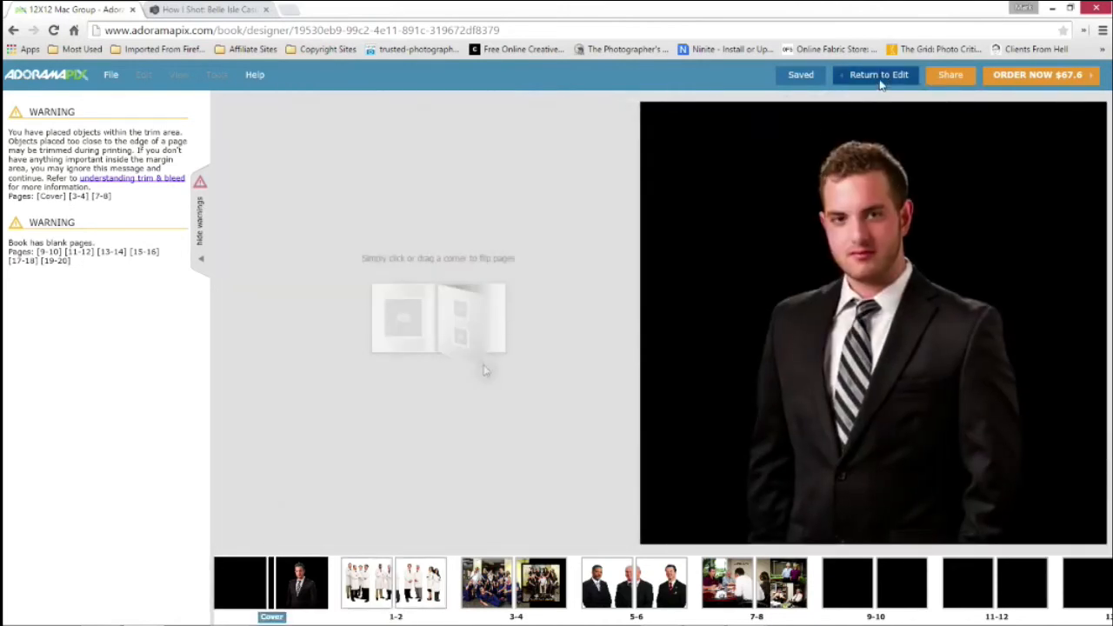
Check the sharing options, leave the preview and reopen spread 7-8 for editing
click(954, 77)
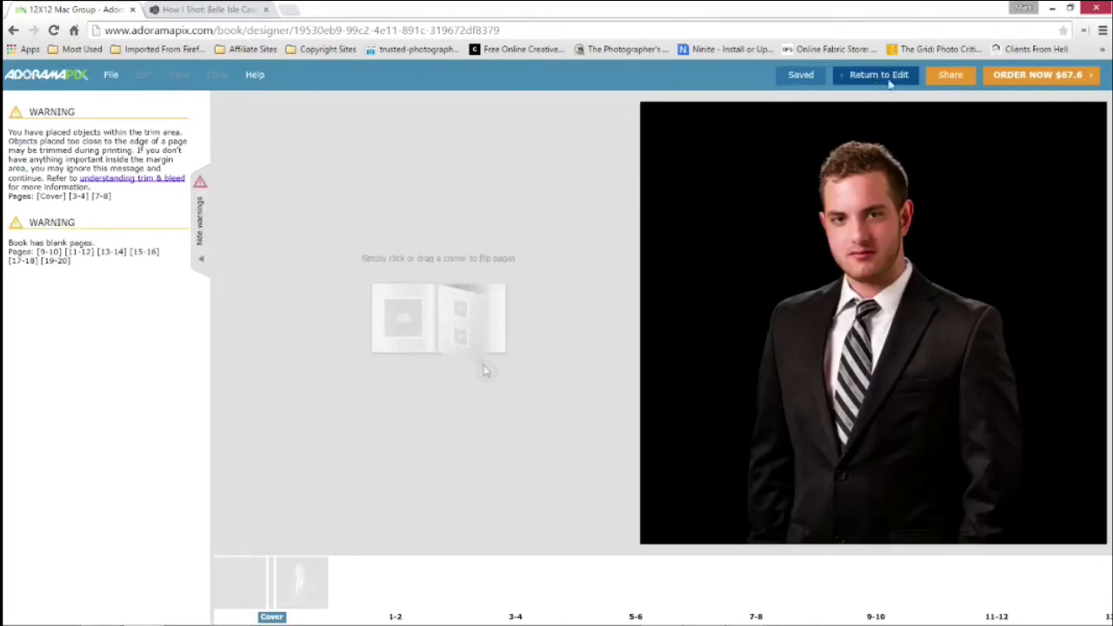
click(879, 75)
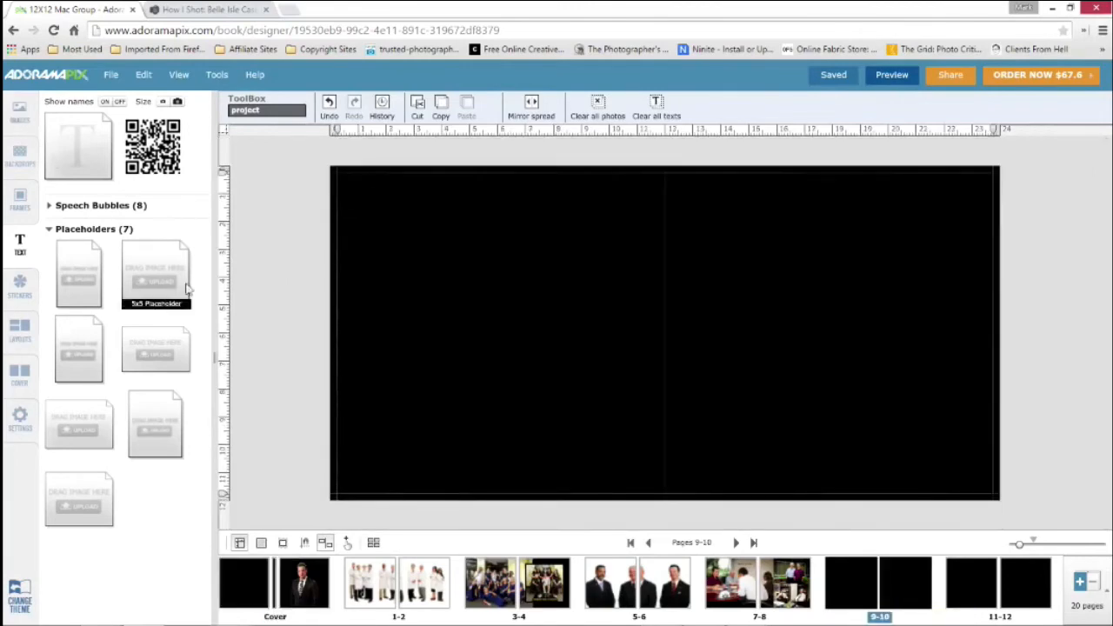
click(737, 574)
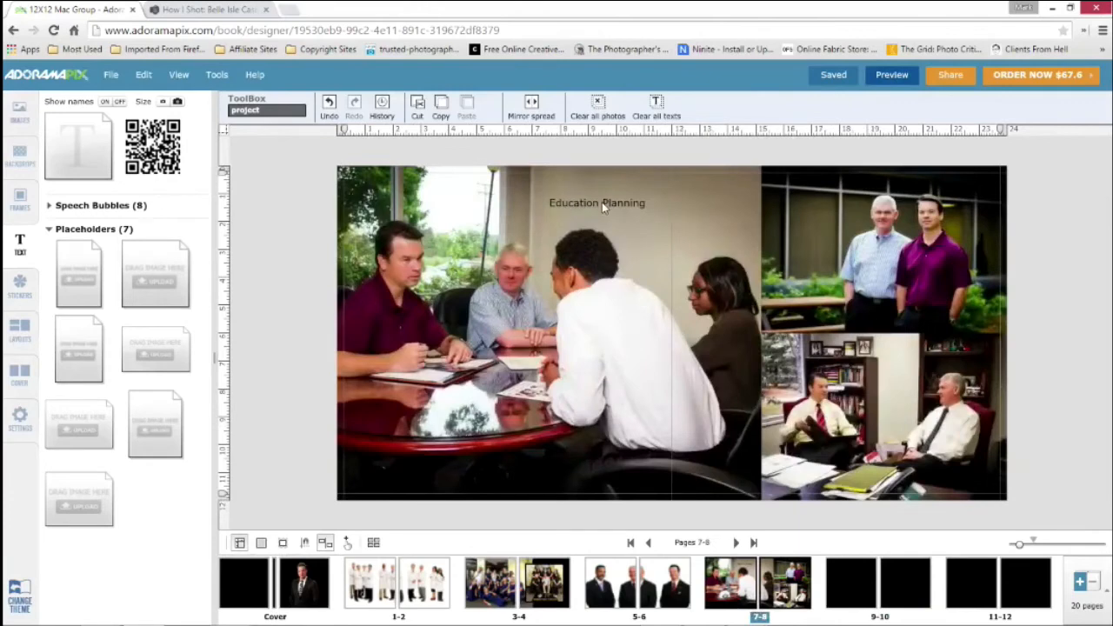
Set the Education Planning caption's font to Mystic
click(602, 202)
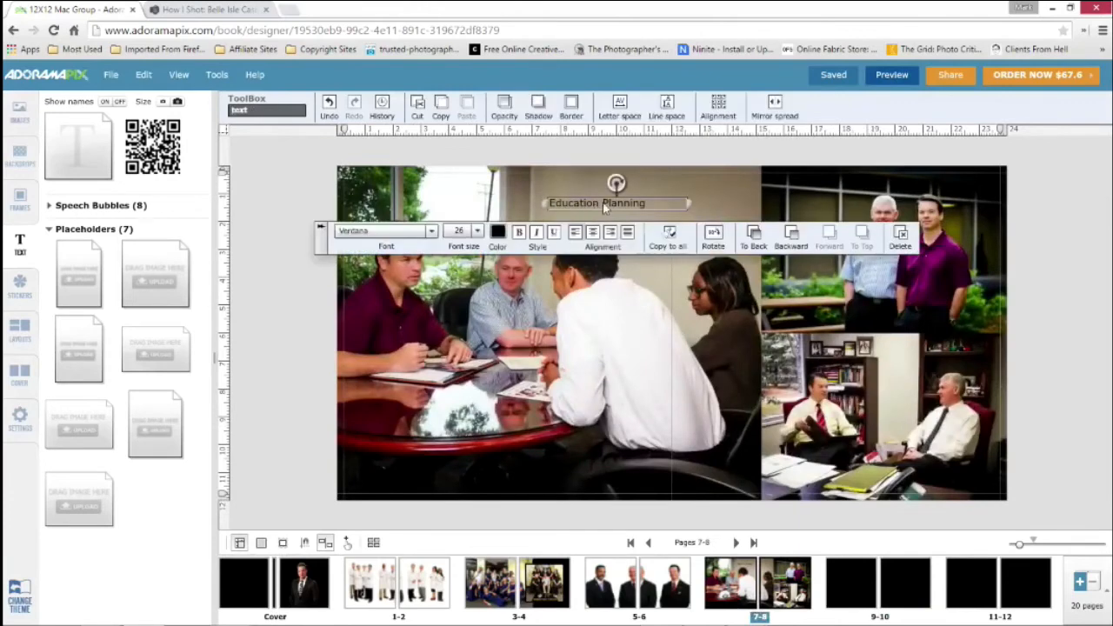
click(431, 231)
scroll(398, 340, up, 2)
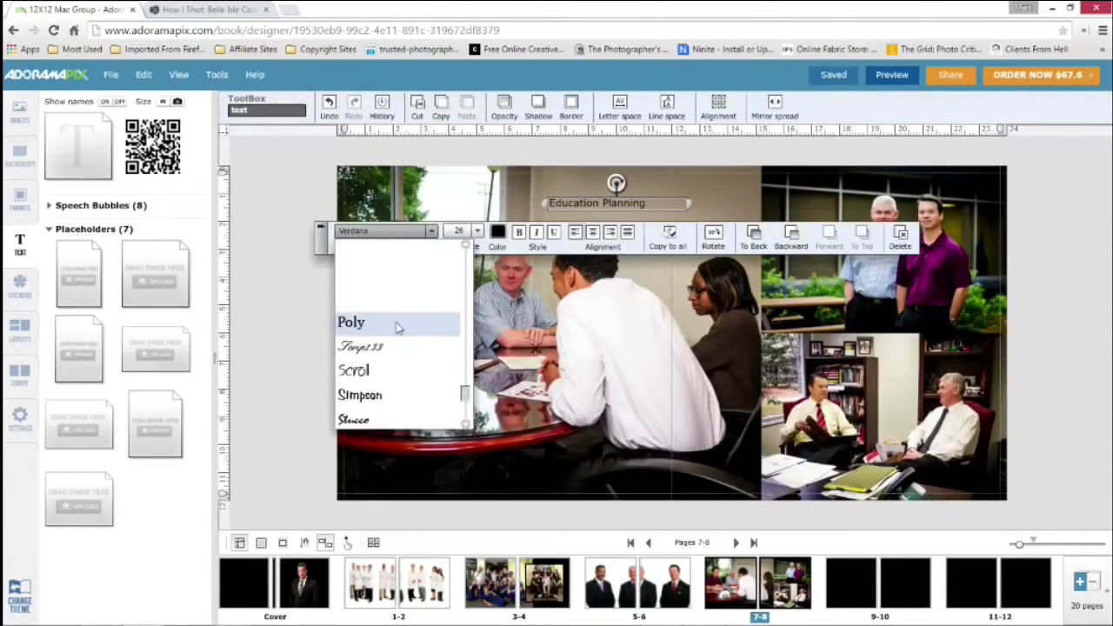
scroll(398, 327, up, 3)
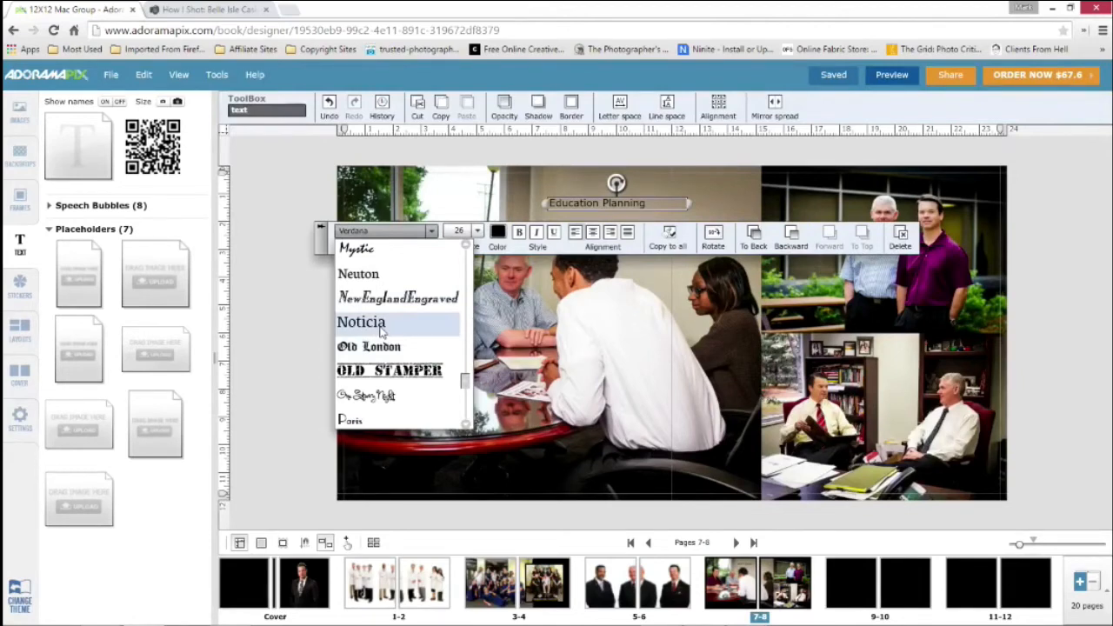
click(370, 253)
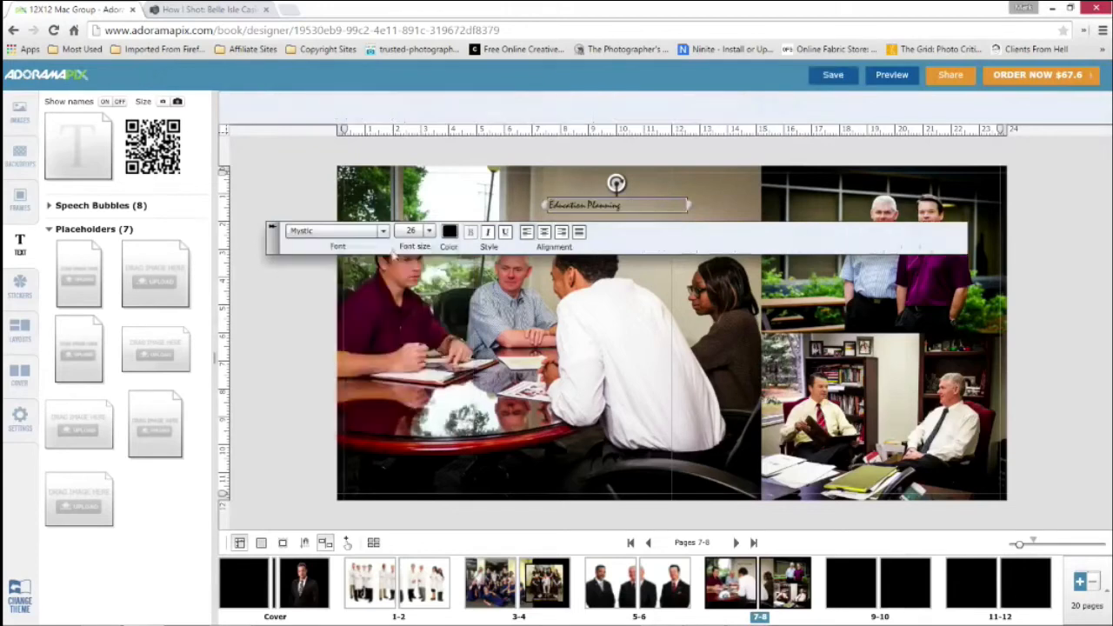
Color the caption medium blue (0066CC) and set its font size to 134
click(450, 232)
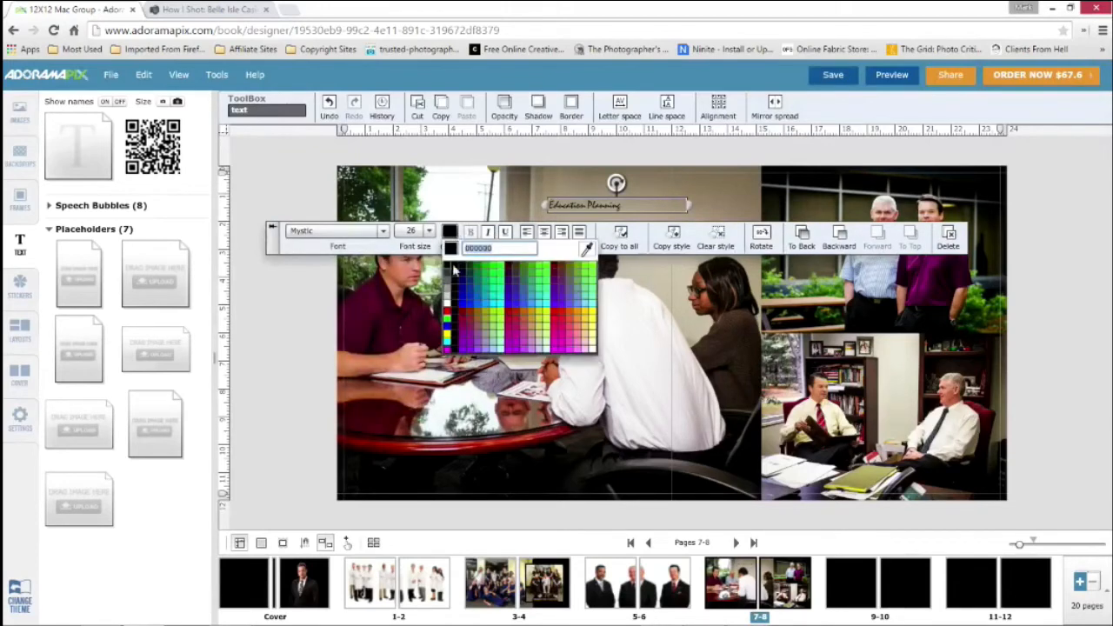
click(429, 232)
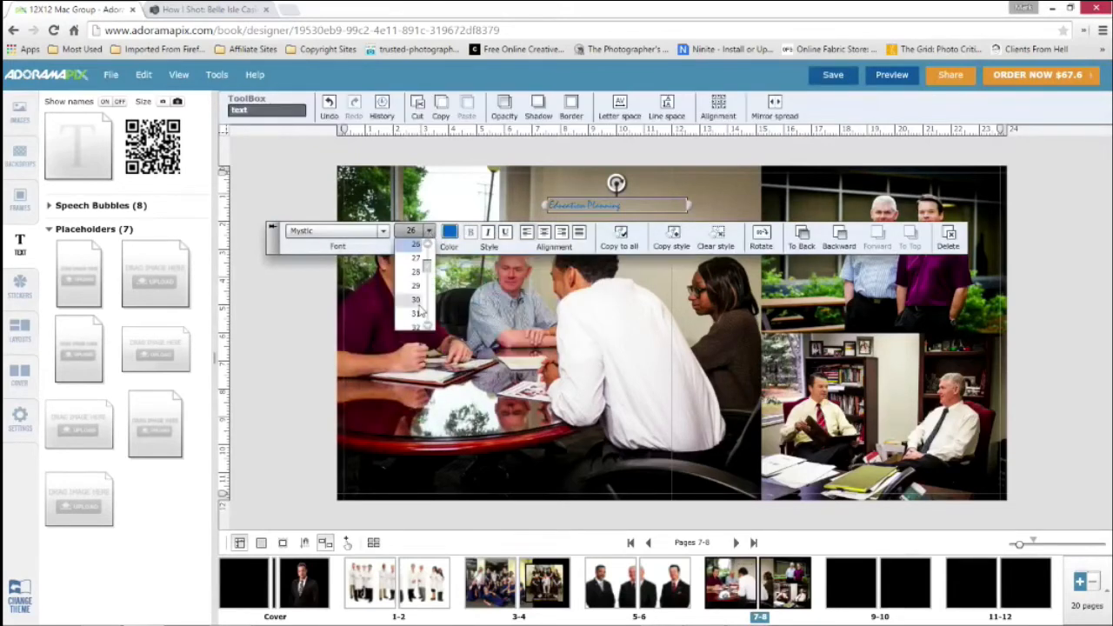
drag(424, 275, 419, 320)
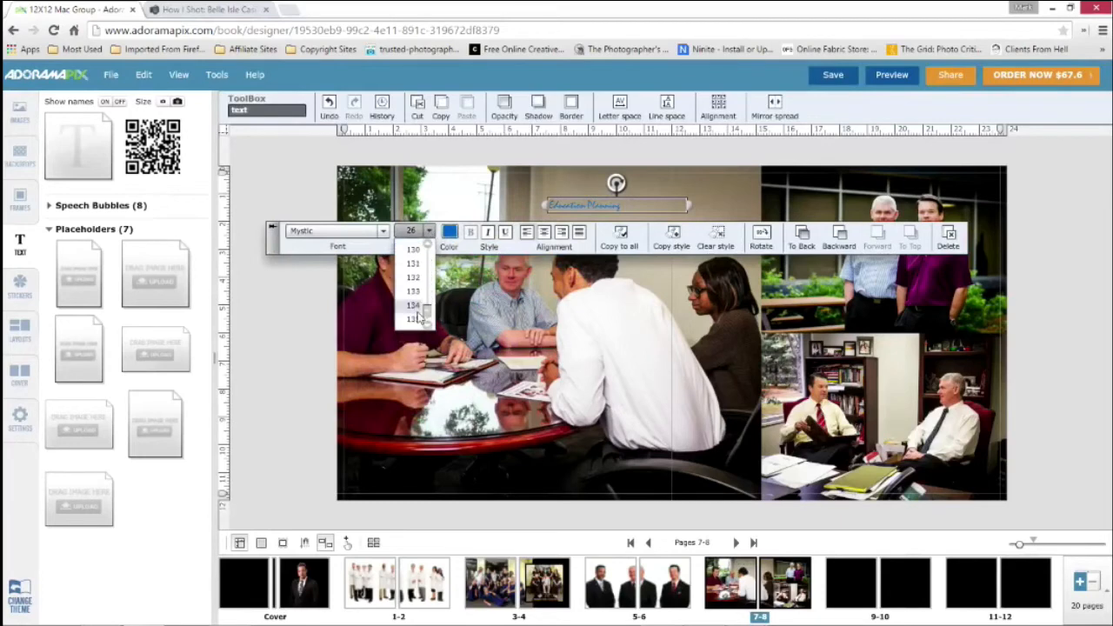
click(414, 307)
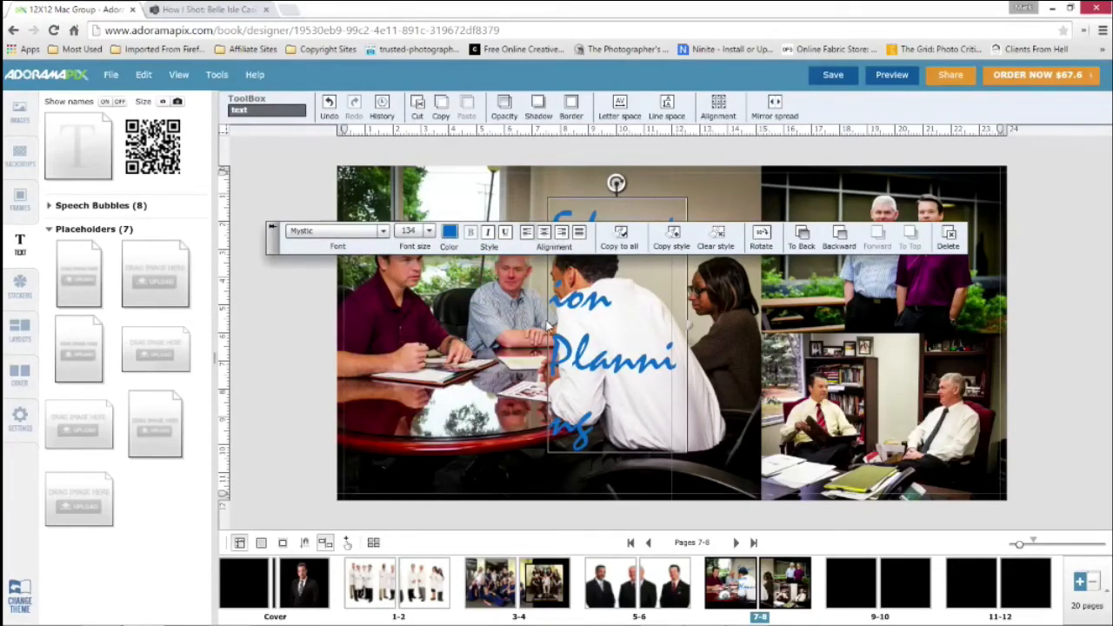
Widen the caption box leftward to about 3204 so each word fits on one line, and center its text
drag(548, 324, 390, 322)
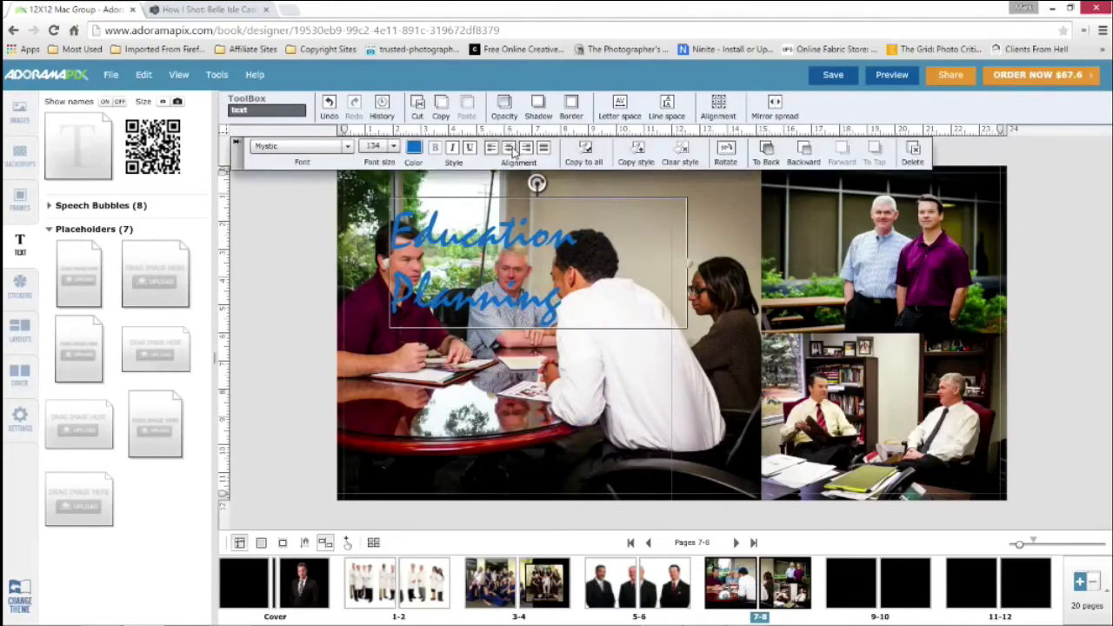
click(512, 150)
Recolor the caption pure blue and move it up and right to about X 1634, Y 94
click(414, 149)
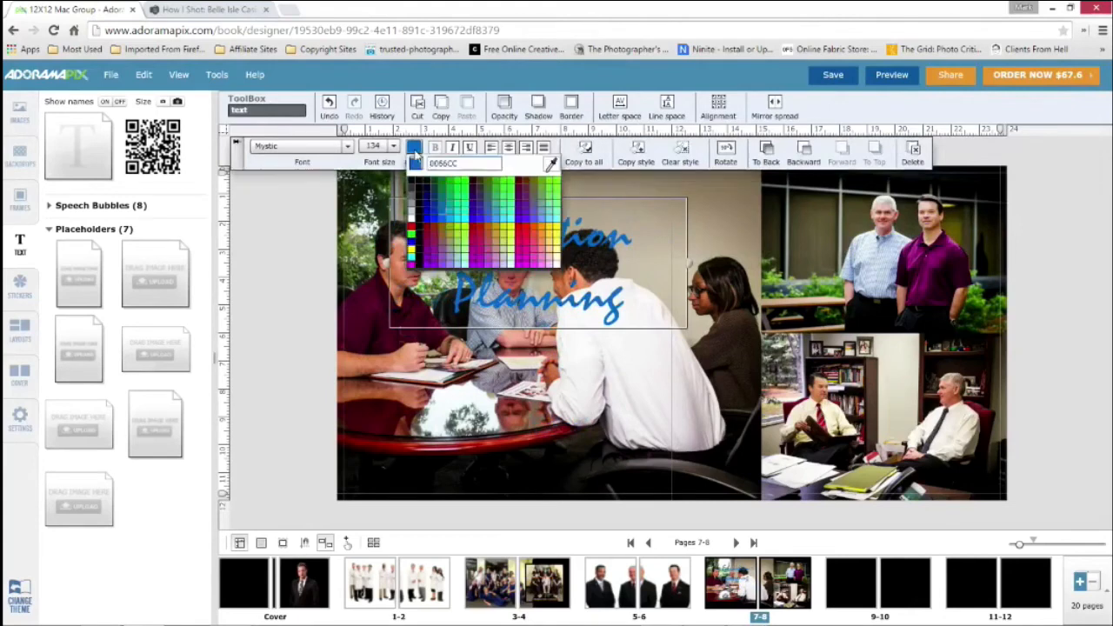
click(415, 247)
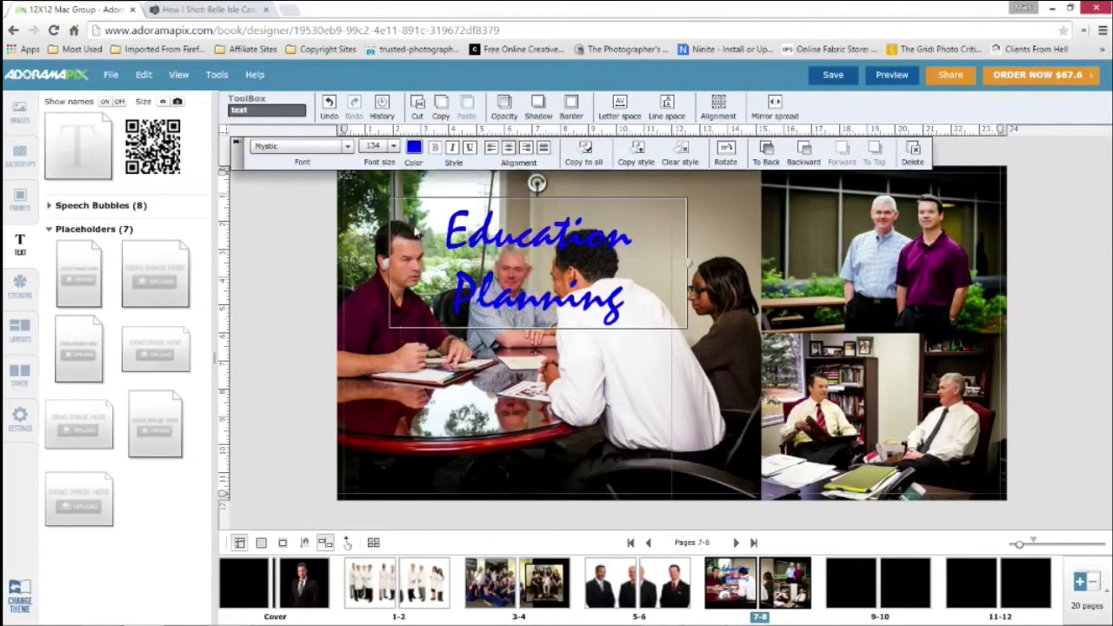
drag(568, 244, 700, 202)
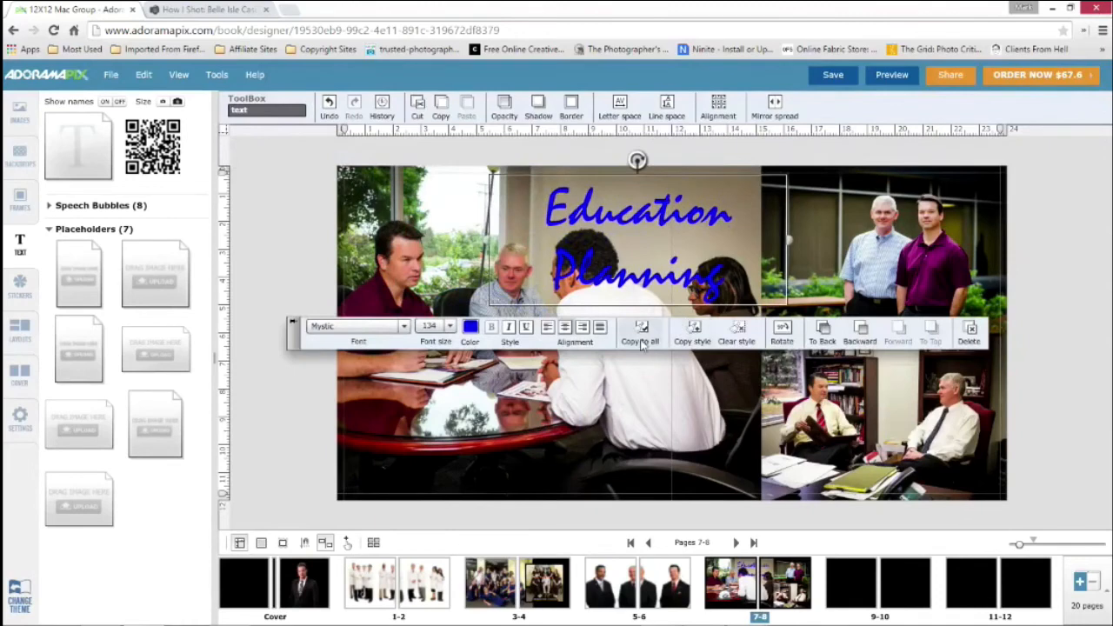
Increase the caption's letter spacing to 22%
click(623, 109)
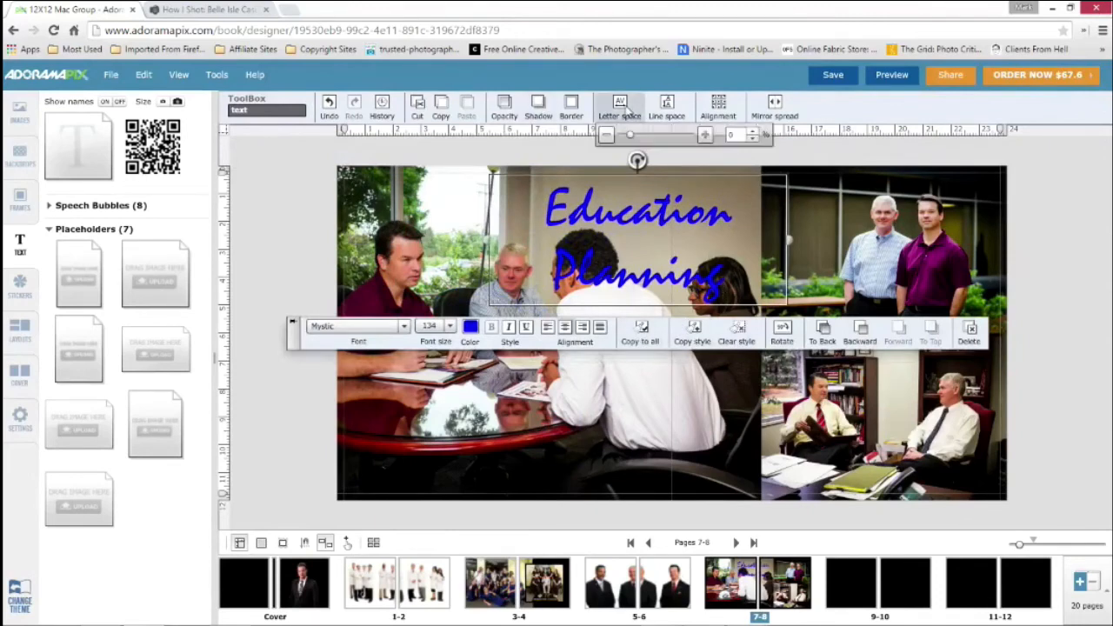
drag(630, 136, 643, 139)
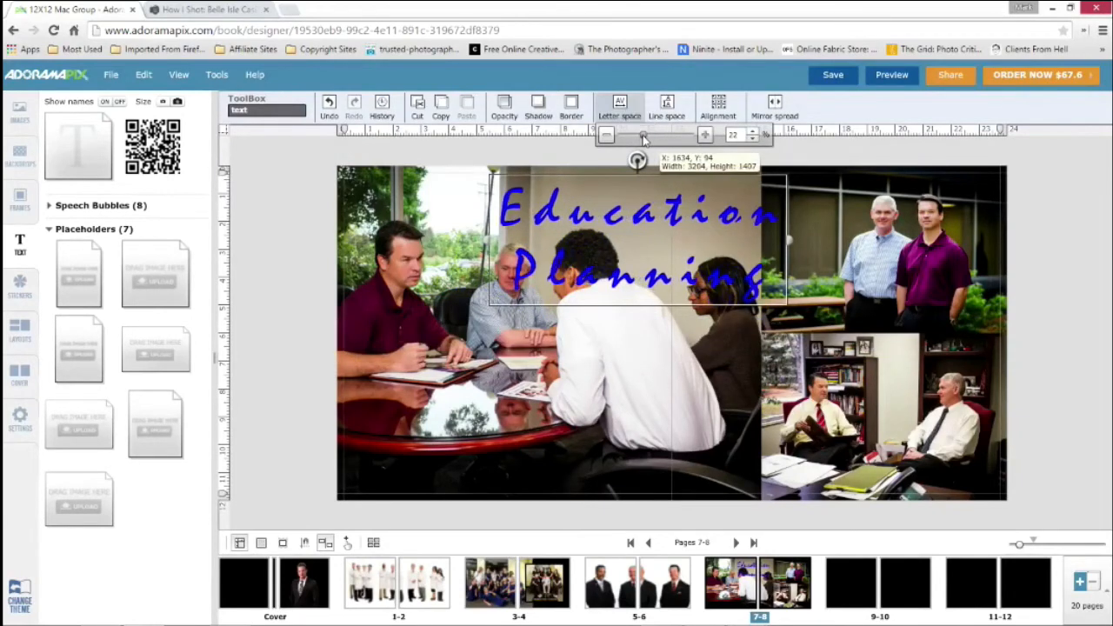
click(547, 218)
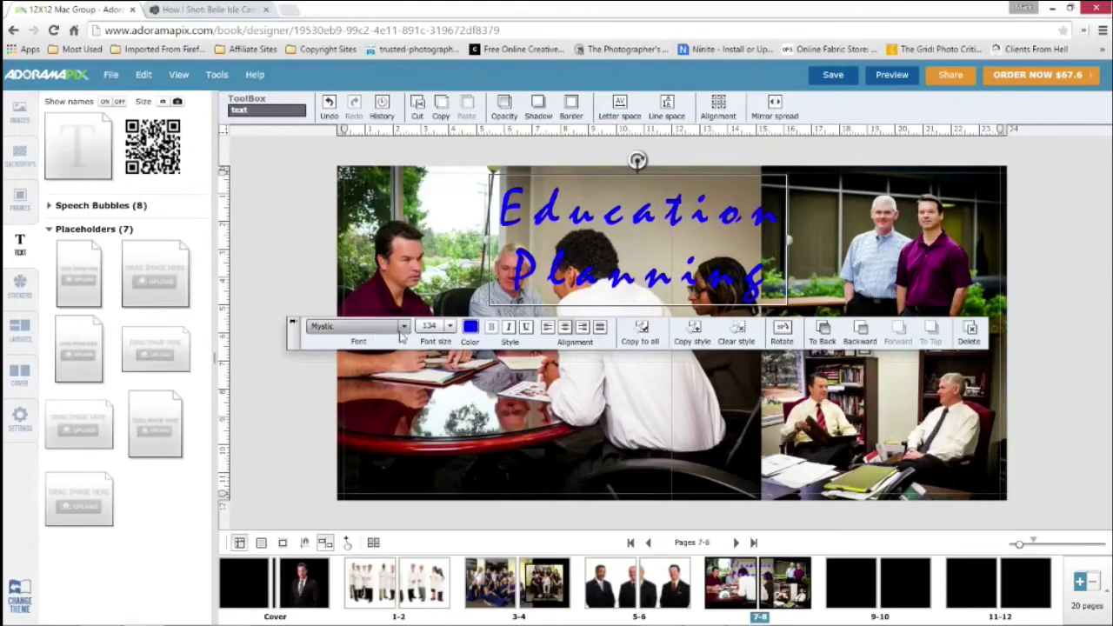
Change the caption's font to Neuton and set its line spacing to 118%
click(404, 328)
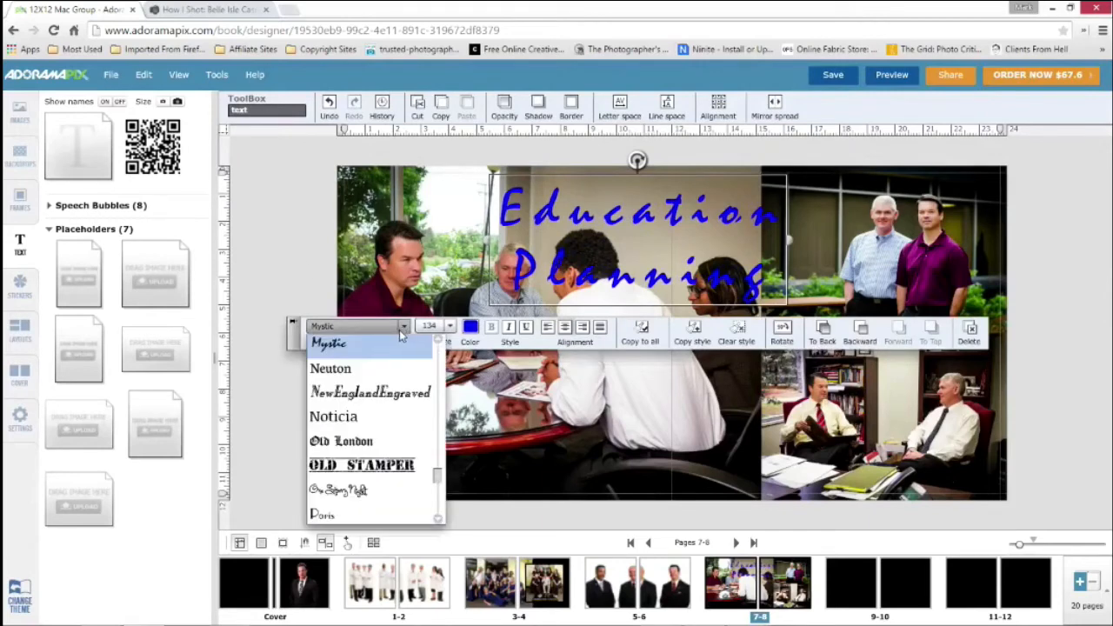
click(369, 363)
click(667, 104)
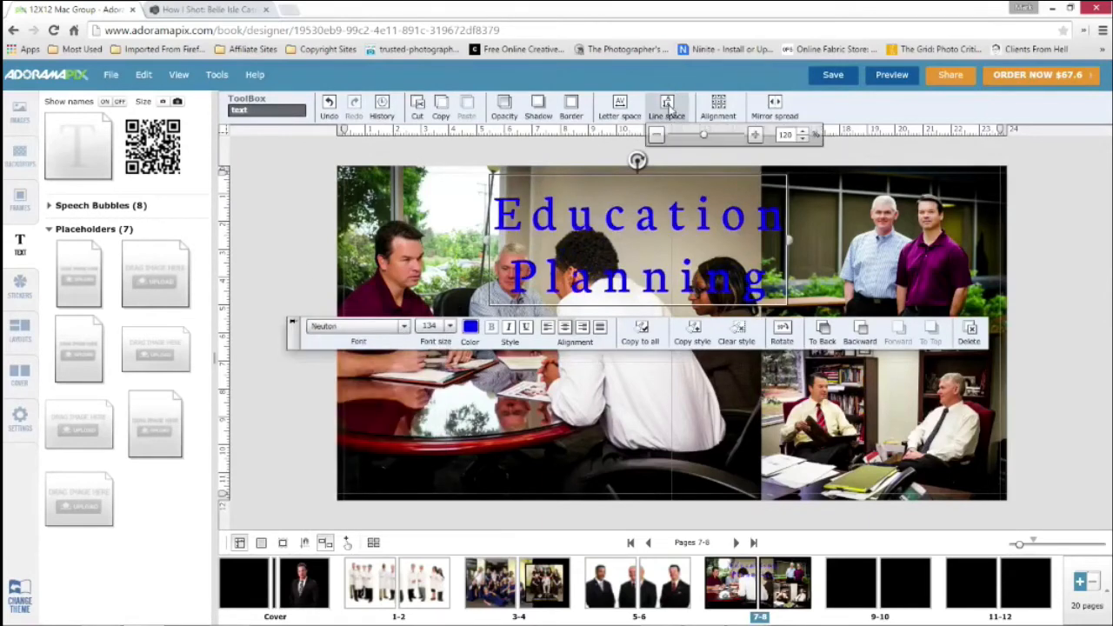
mouse_move(701, 132)
mouse_down()
mouse_move(735, 138)
mouse_move(674, 138)
mouse_move(704, 137)
mouse_up()
click(303, 187)
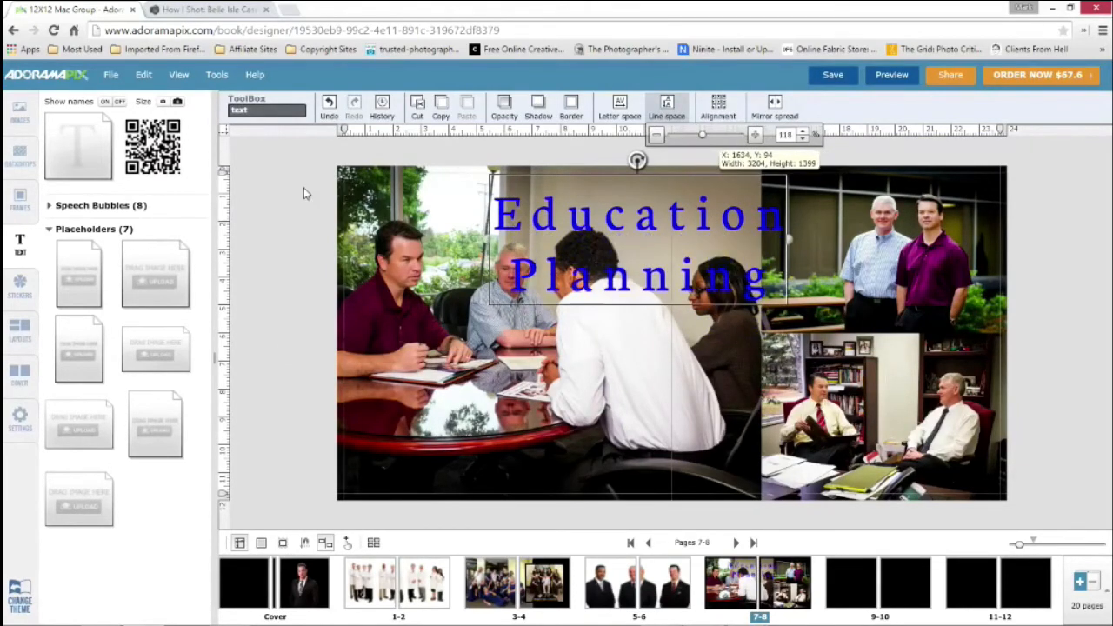
Reduce the Education Planning caption's letter spacing to 6%
click(616, 224)
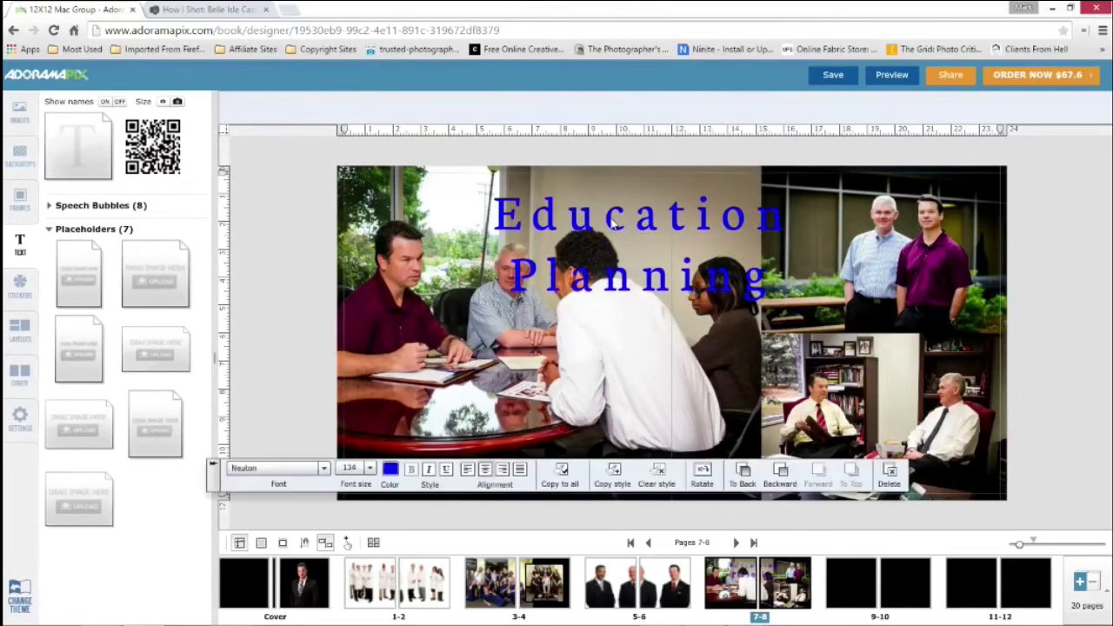
click(619, 108)
mouse_move(643, 135)
mouse_down()
mouse_move(674, 137)
mouse_move(619, 137)
mouse_move(633, 137)
mouse_up()
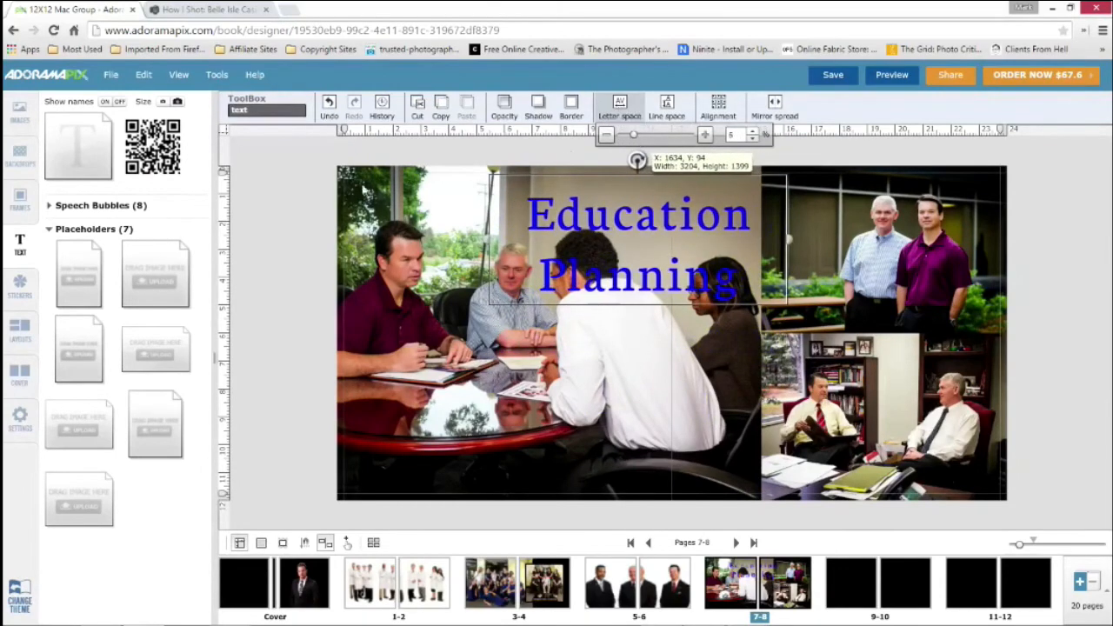
click(589, 238)
click(593, 231)
click(598, 225)
click(598, 224)
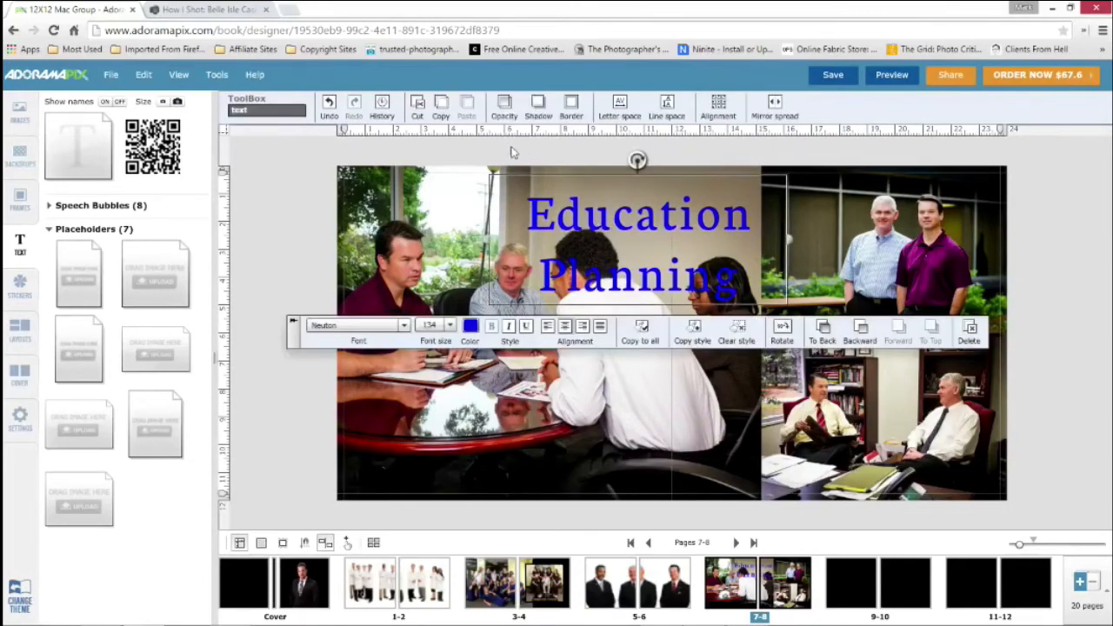
Give the Education Planning caption a black shadow of 44 and a white border of 69
click(539, 106)
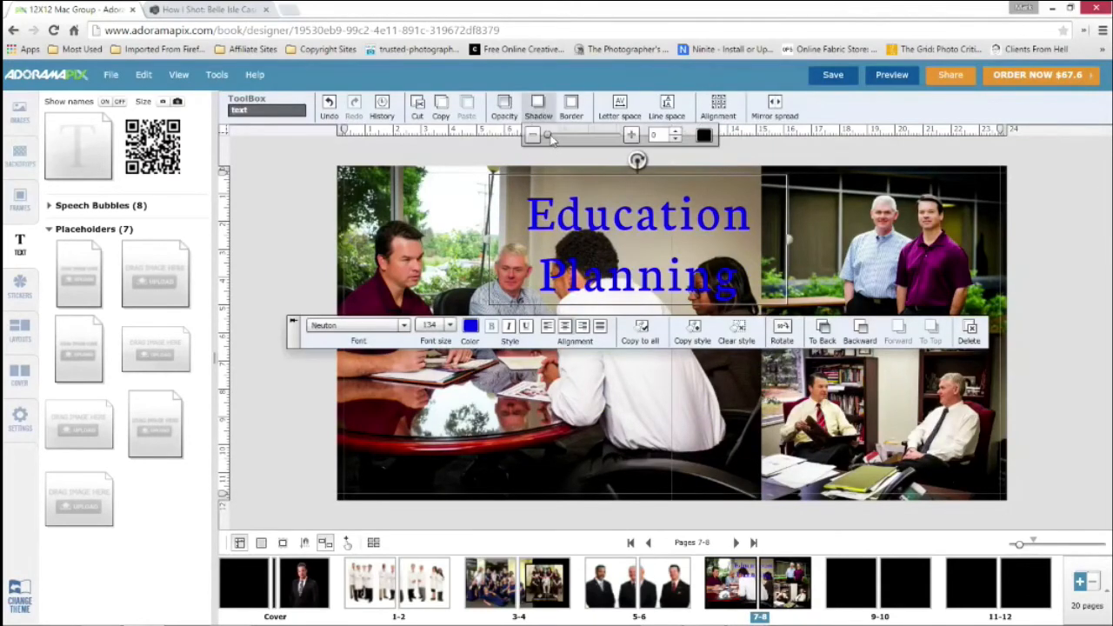
drag(548, 137, 581, 141)
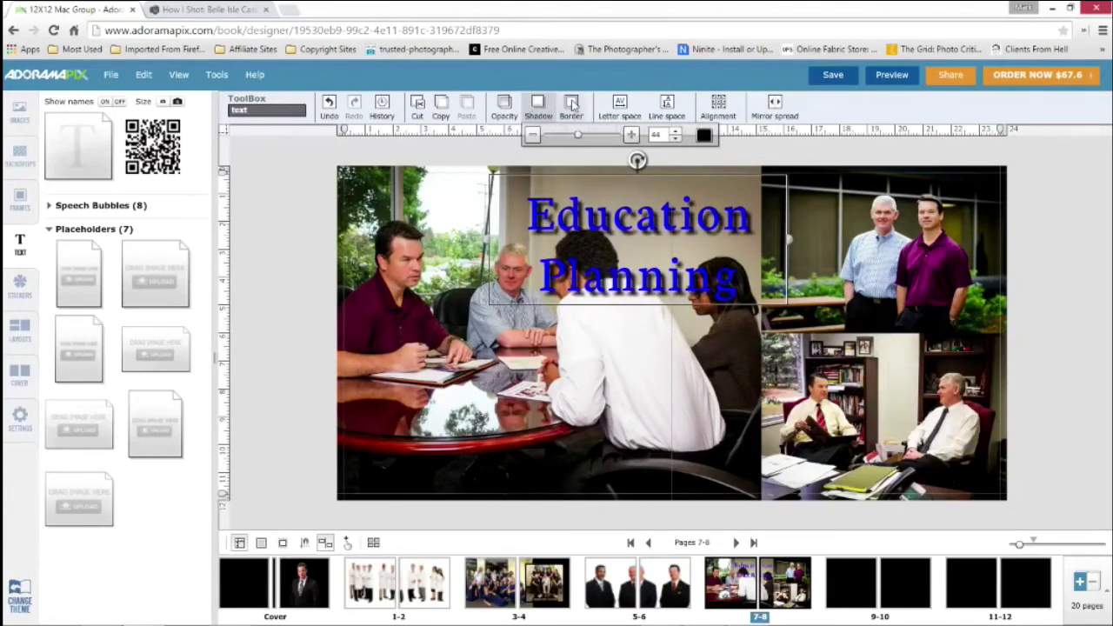
click(574, 107)
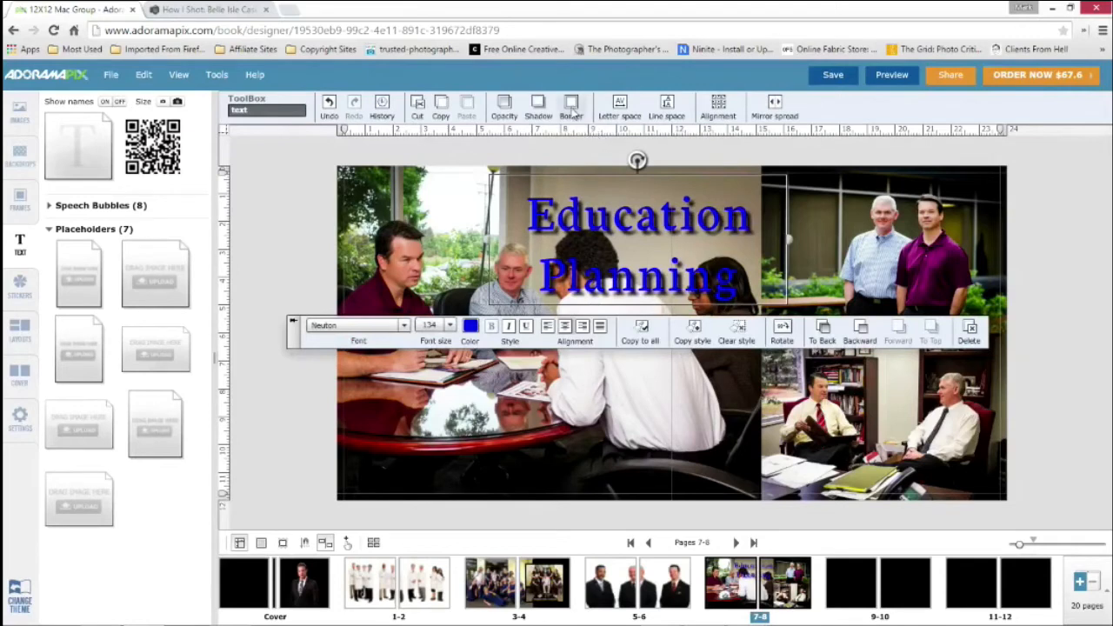
click(572, 106)
drag(574, 138, 639, 137)
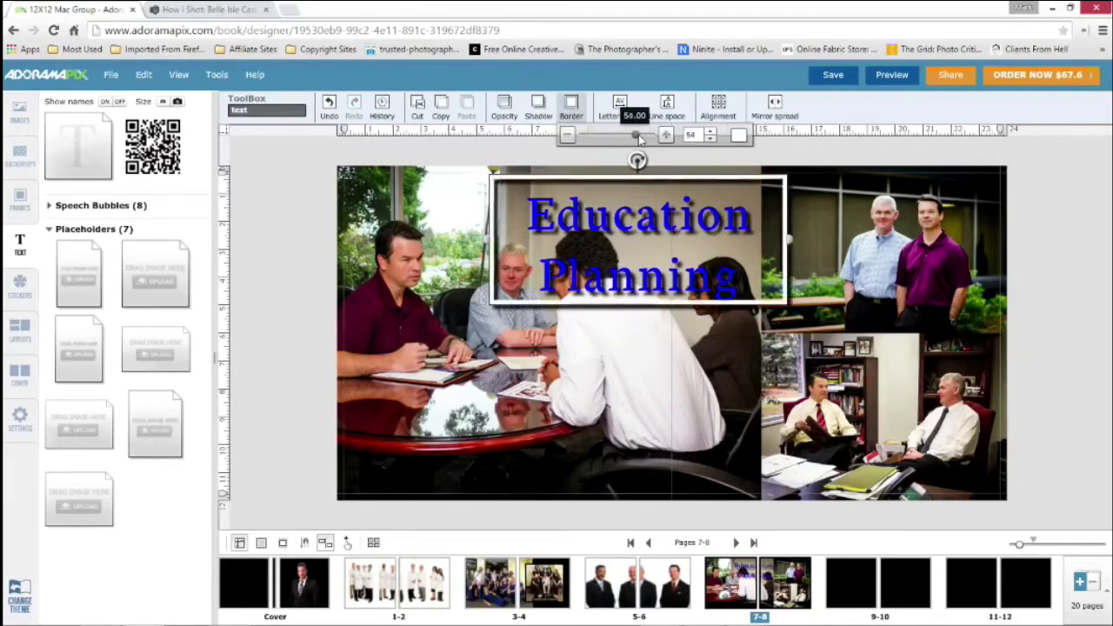
click(313, 248)
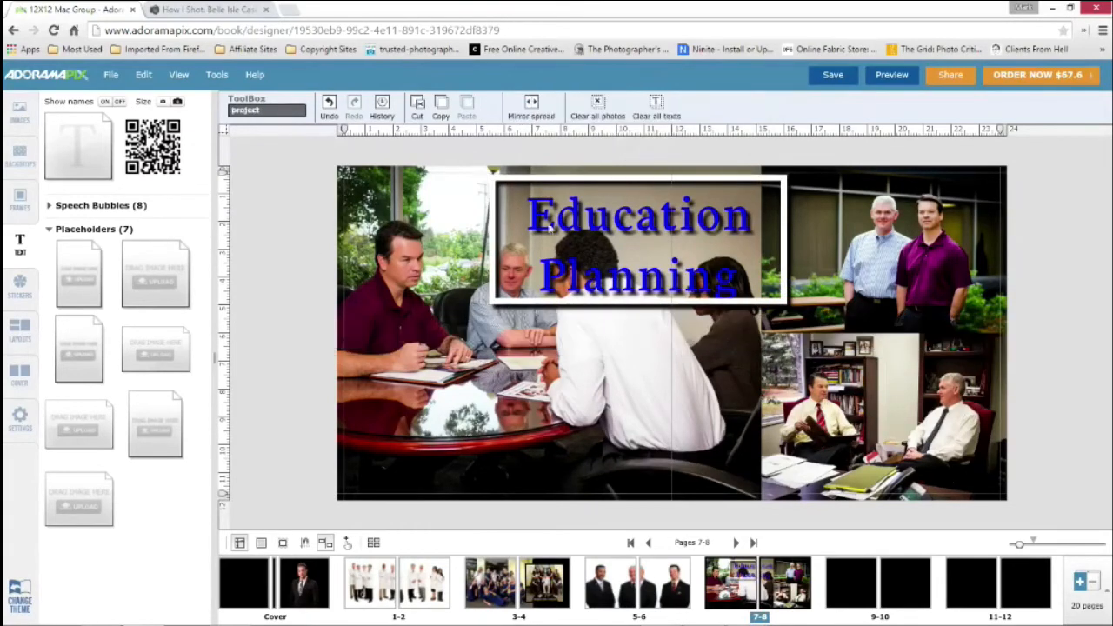
Shift the Education Planning caption right to about X 1740, Y 94 and set its border to -96
click(589, 225)
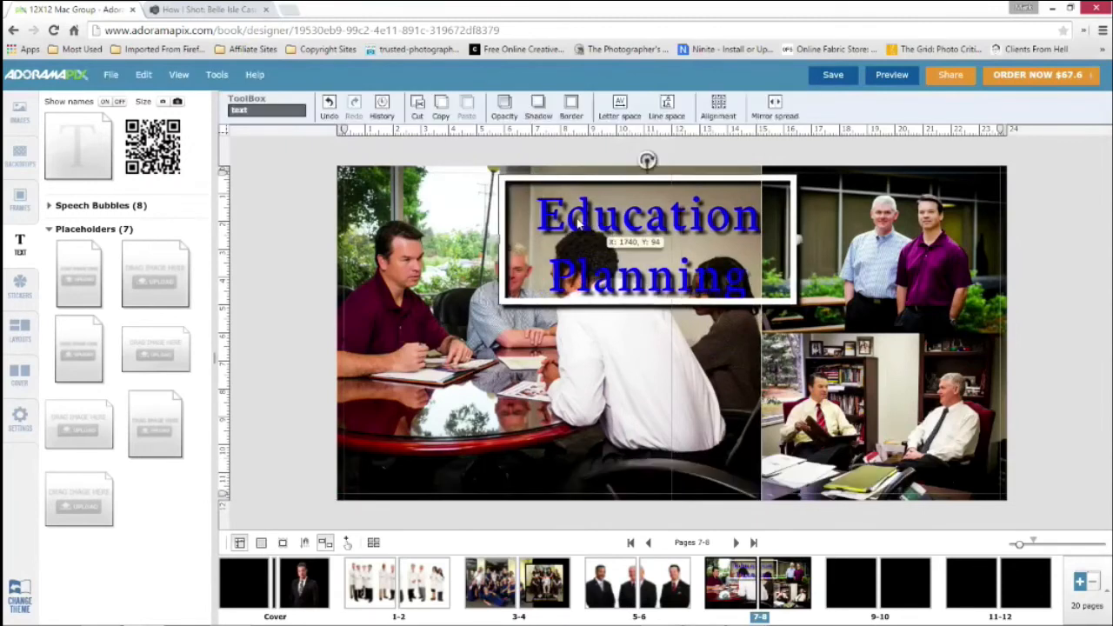
click(571, 108)
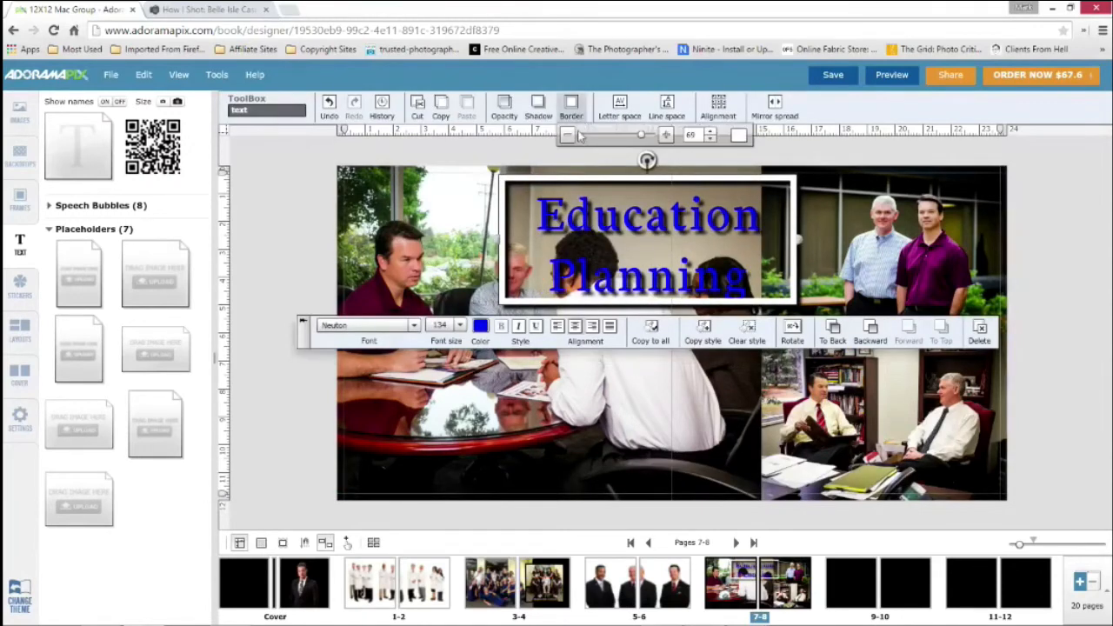
drag(642, 139, 584, 137)
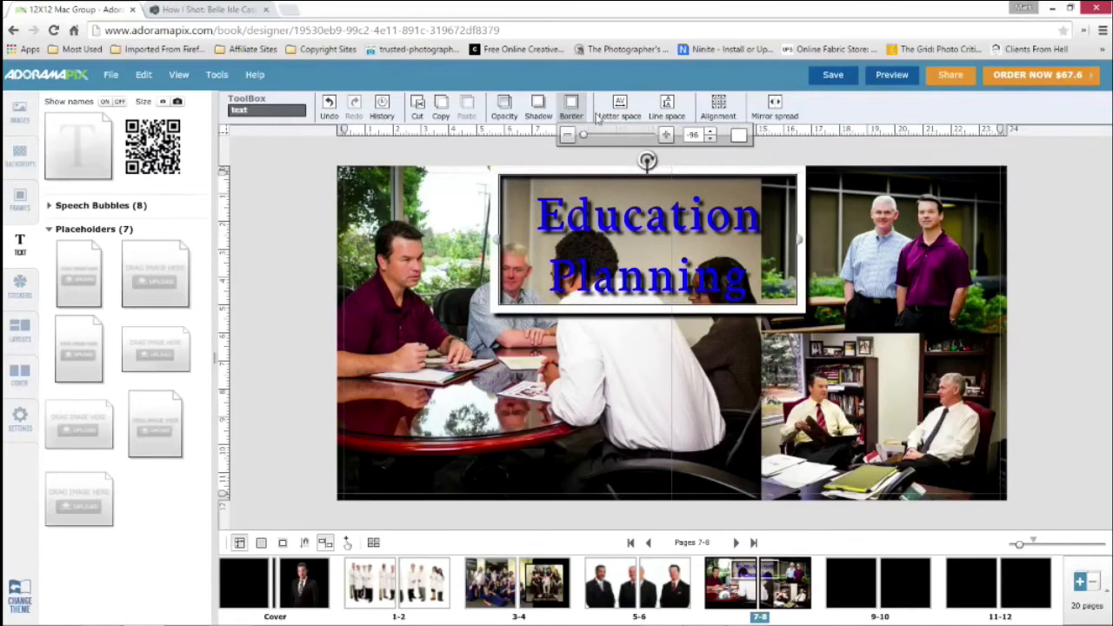
Delete the Education Planning caption from spread 7-8 and leave nothing selected
click(549, 212)
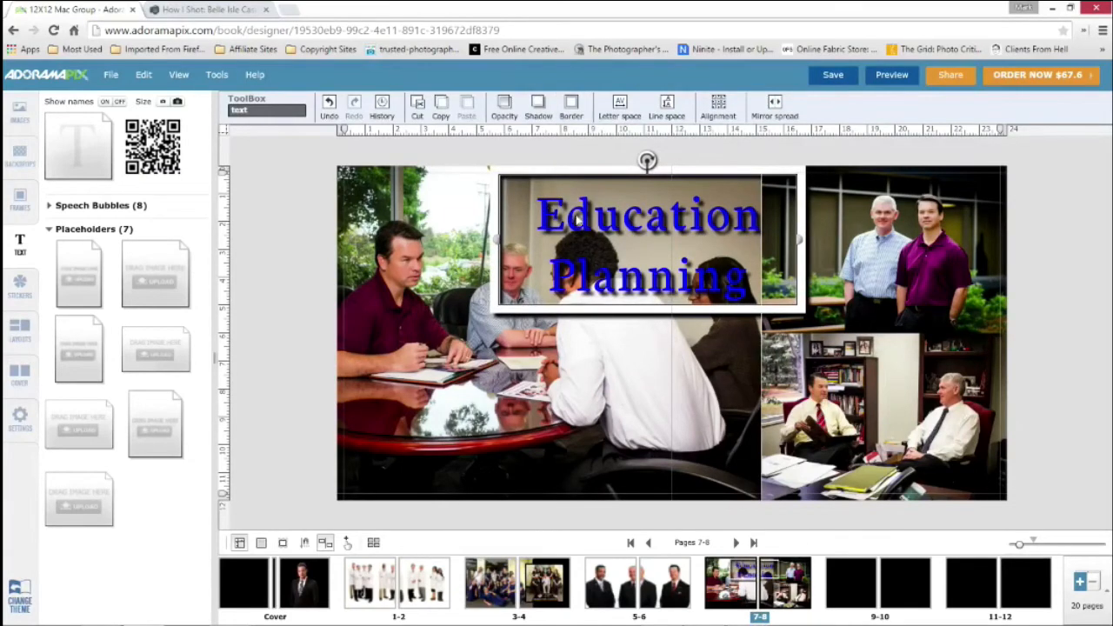
key(Delete)
click(576, 213)
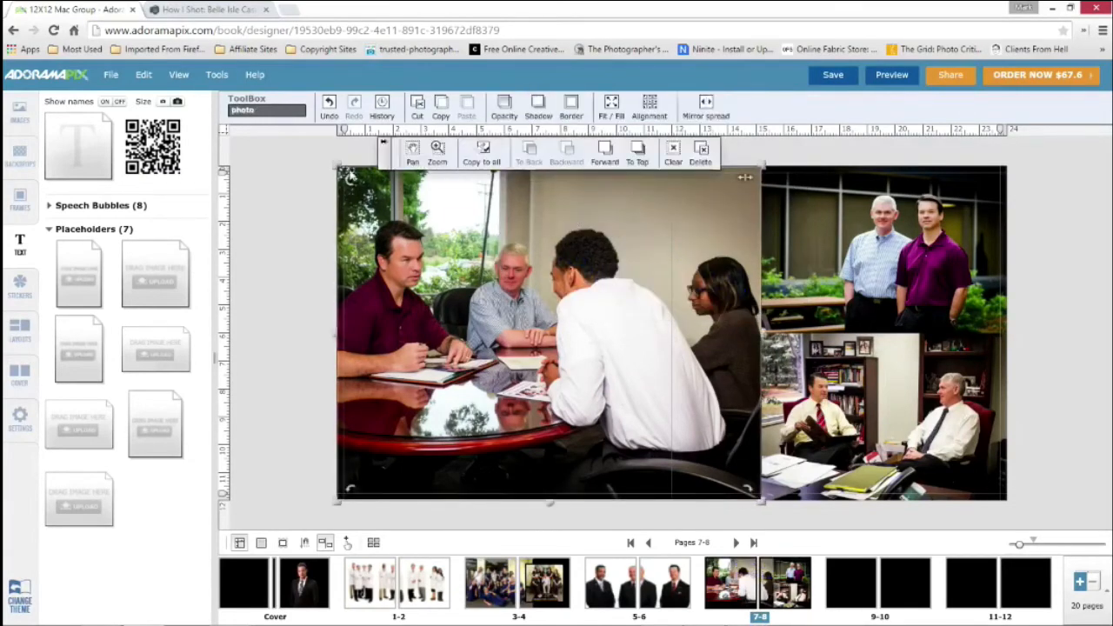
click(622, 277)
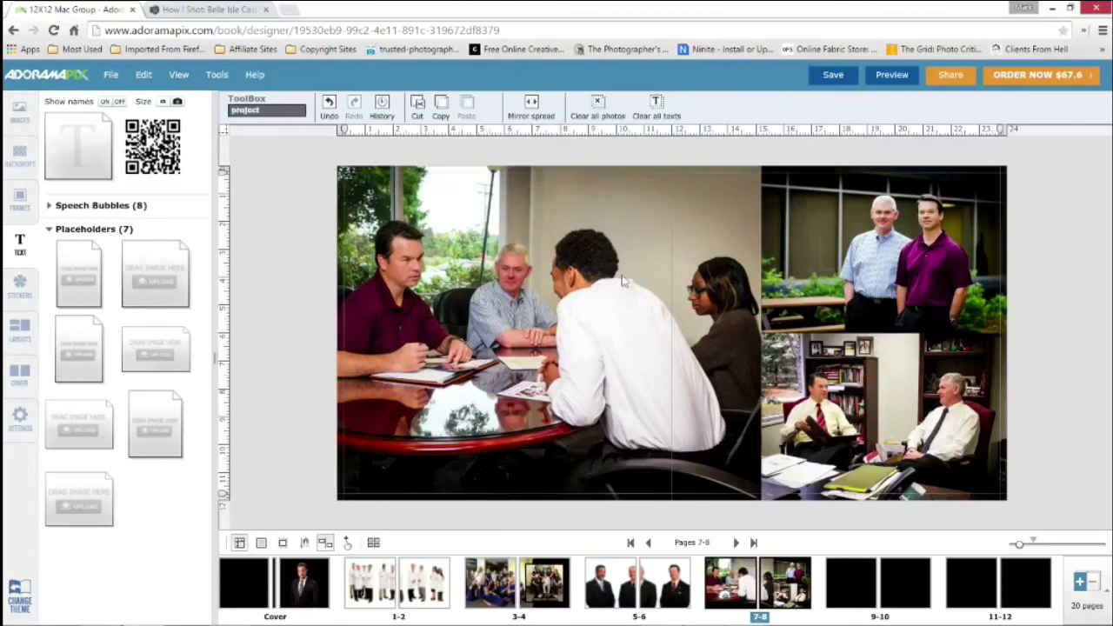
click(831, 581)
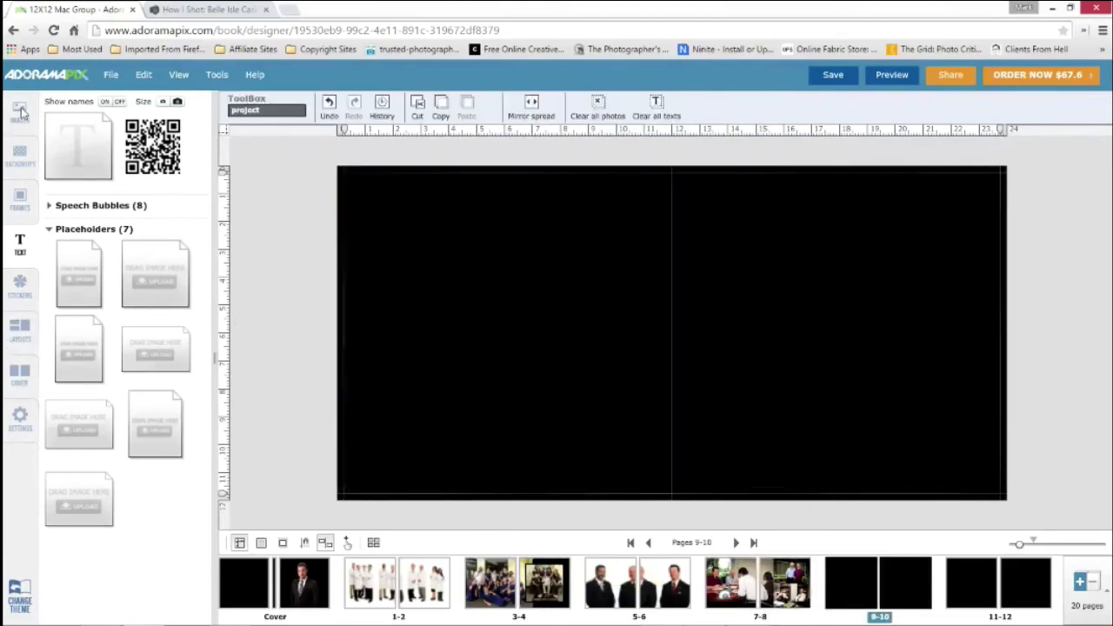
click(20, 110)
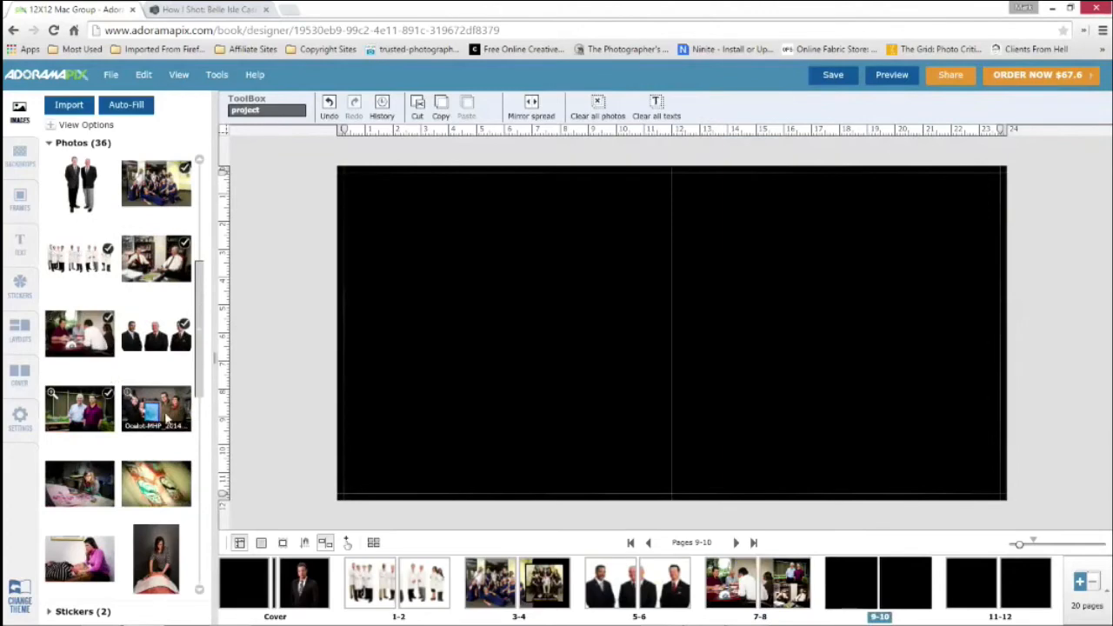
click(759, 584)
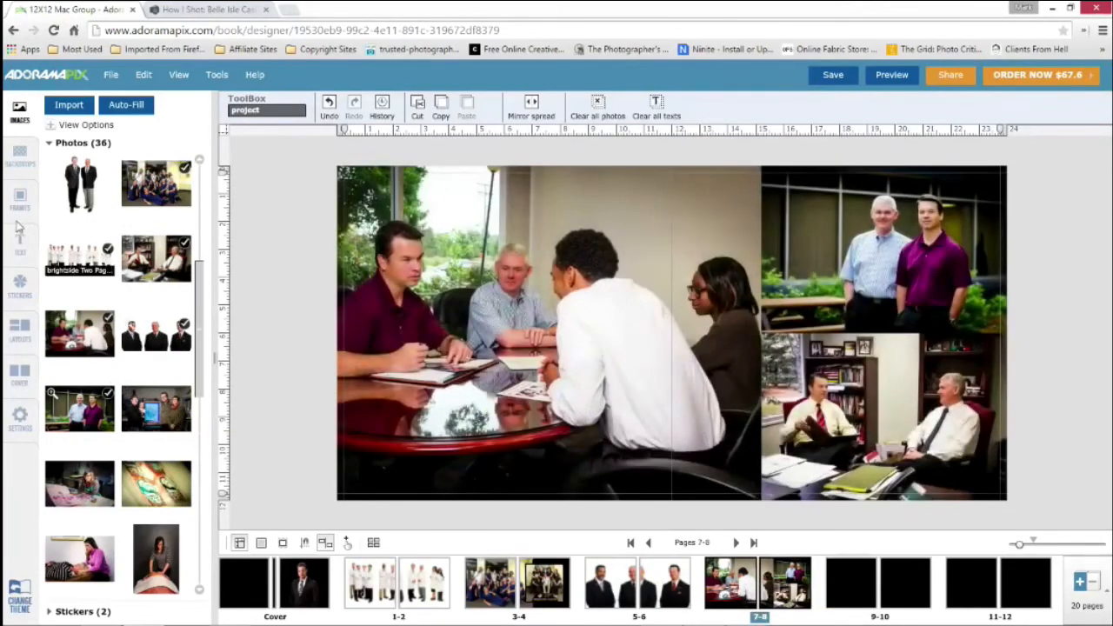
Search the sticker library for "arrow" and look through the designs
click(19, 291)
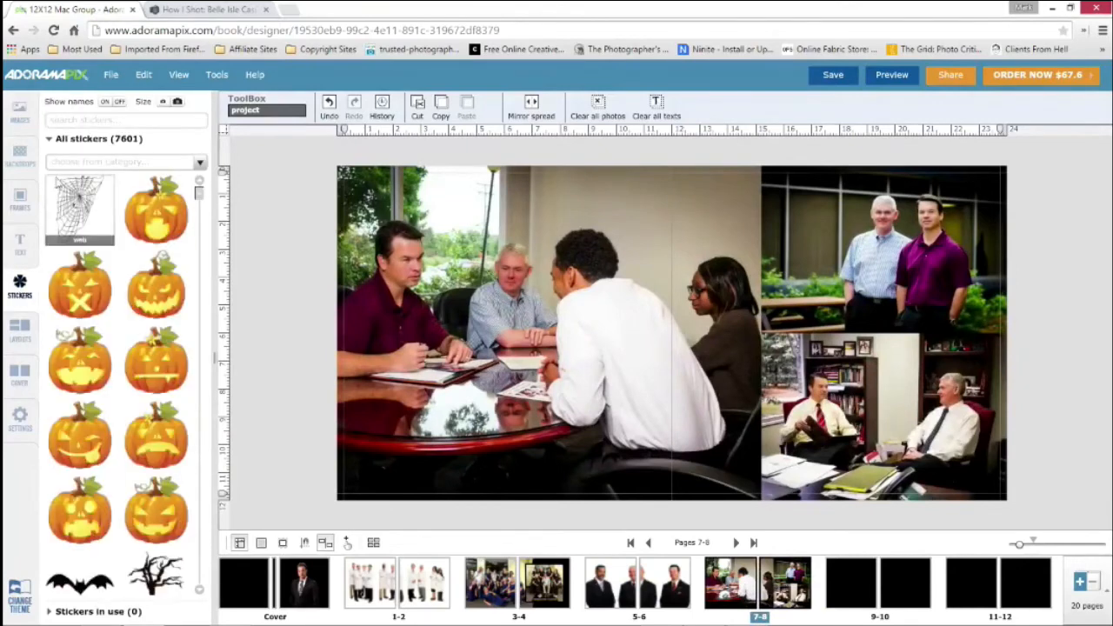
click(111, 119)
text(a)
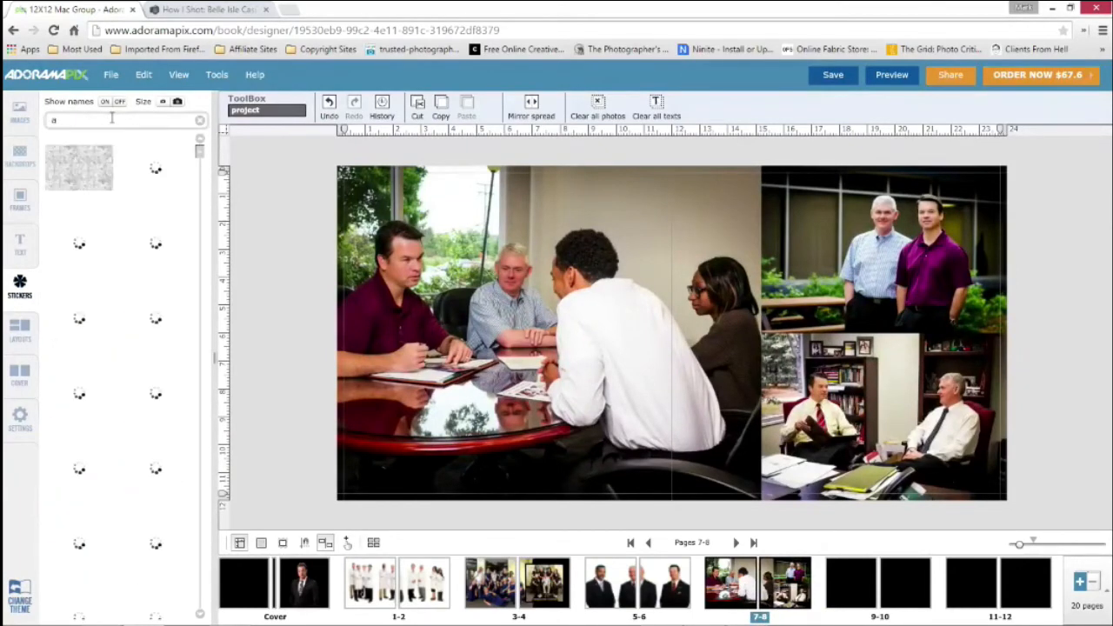
text(rrow)
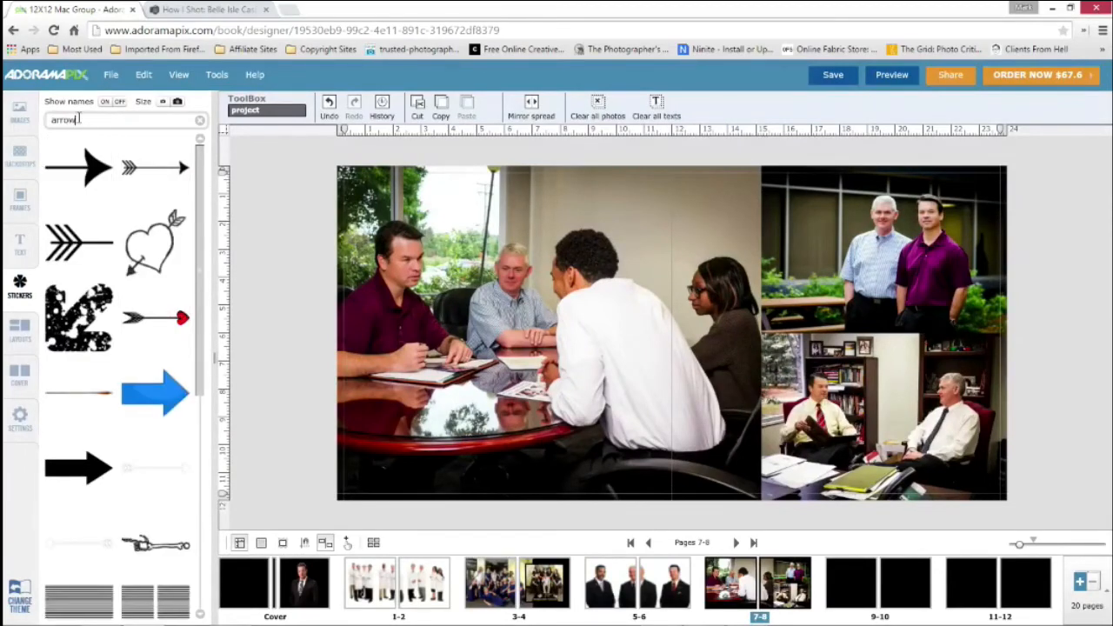
mouse_move(200, 190)
mouse_down()
mouse_move(202, 305)
mouse_move(205, 170)
mouse_up()
Copy the whole three-photo spread 7-8 and paste it onto the empty spread 9-10
click(19, 111)
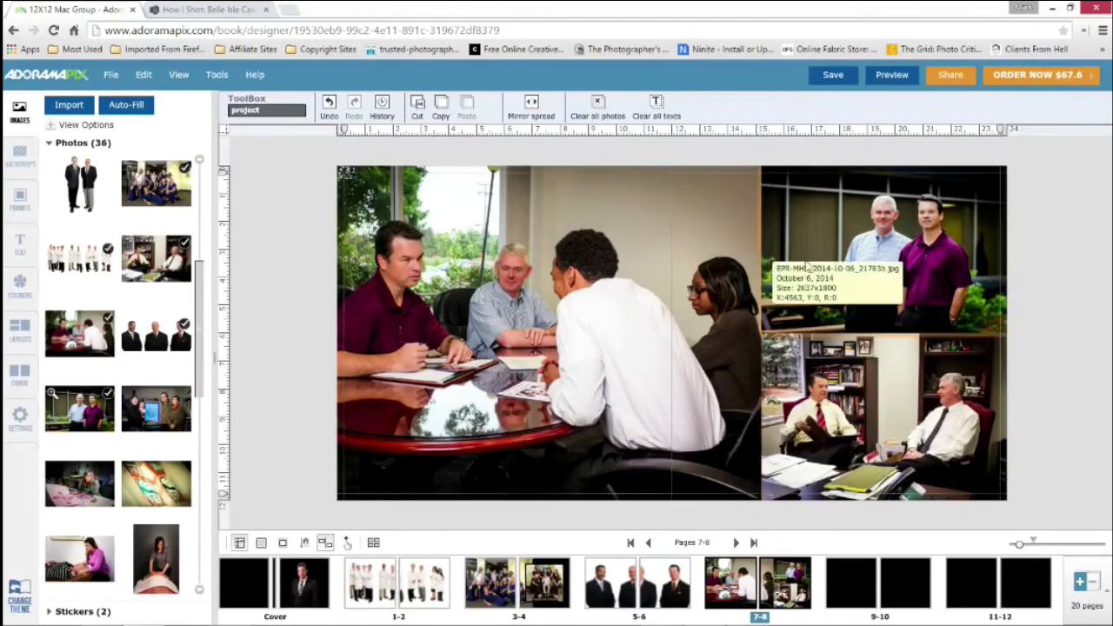
click(139, 77)
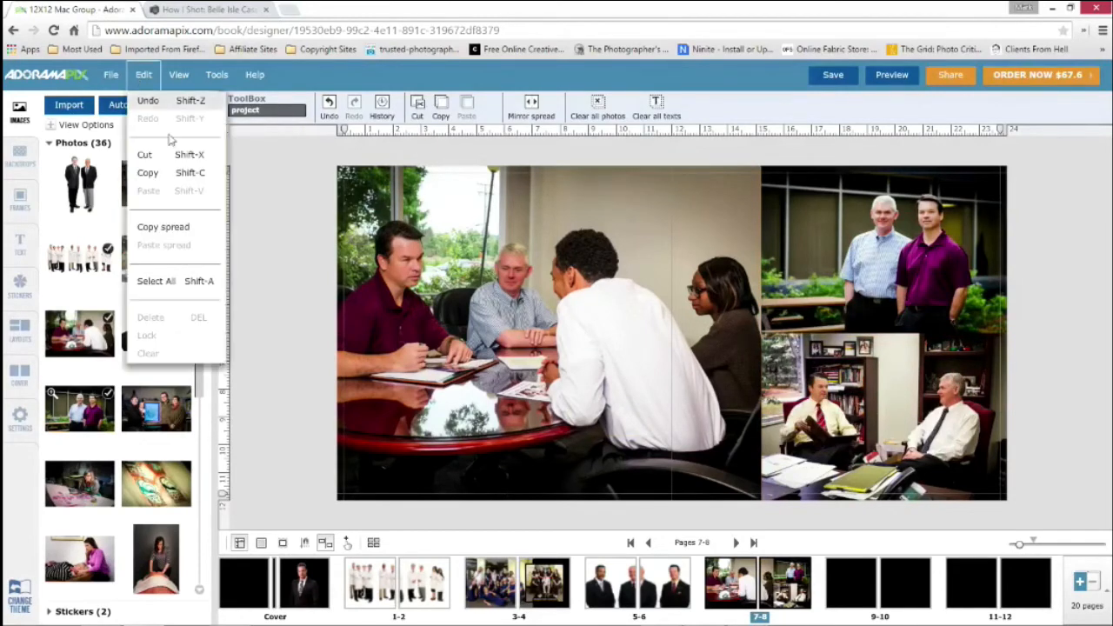
click(184, 227)
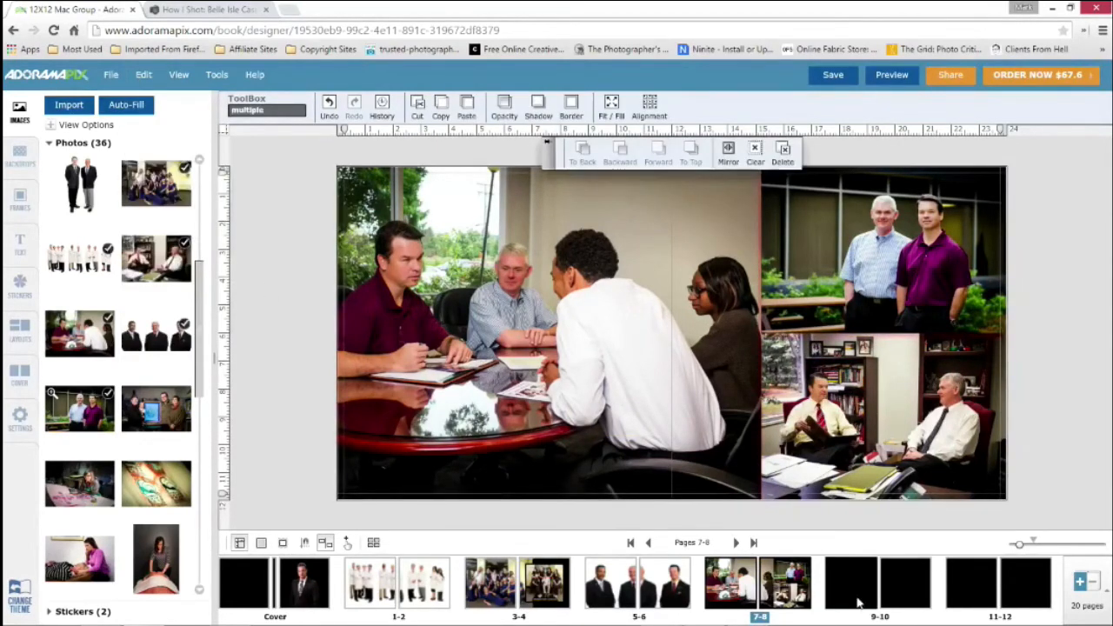
click(848, 571)
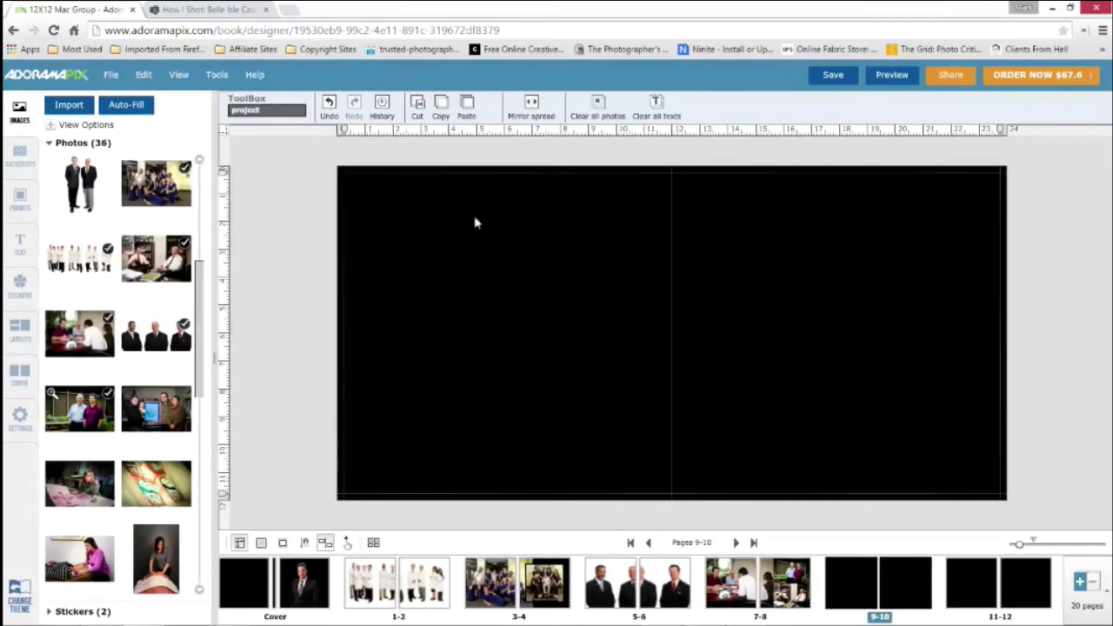
click(144, 75)
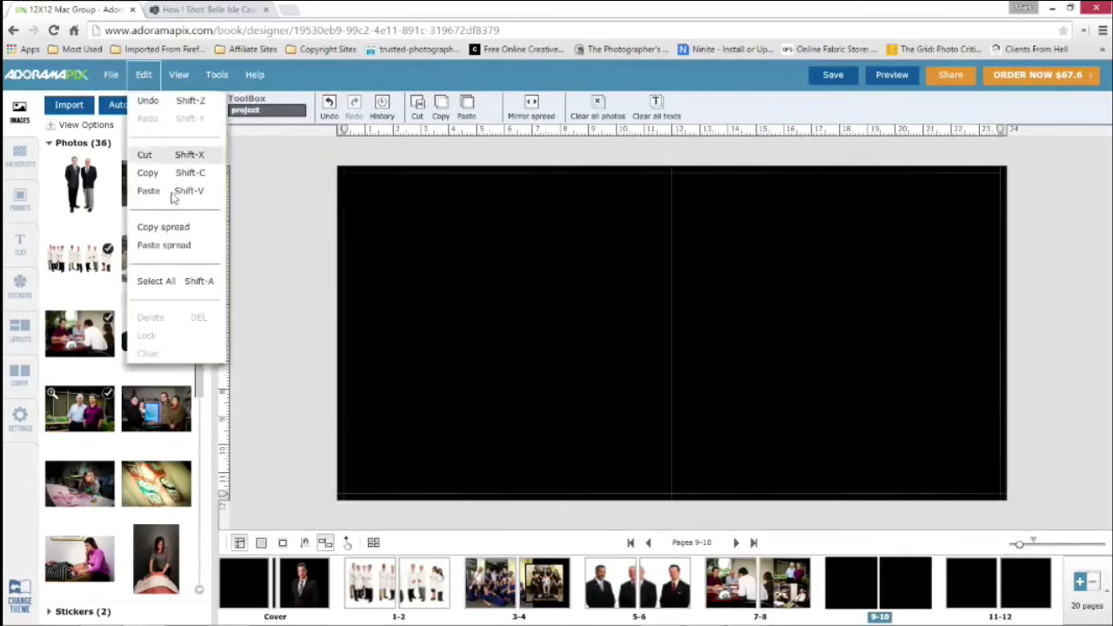
click(173, 248)
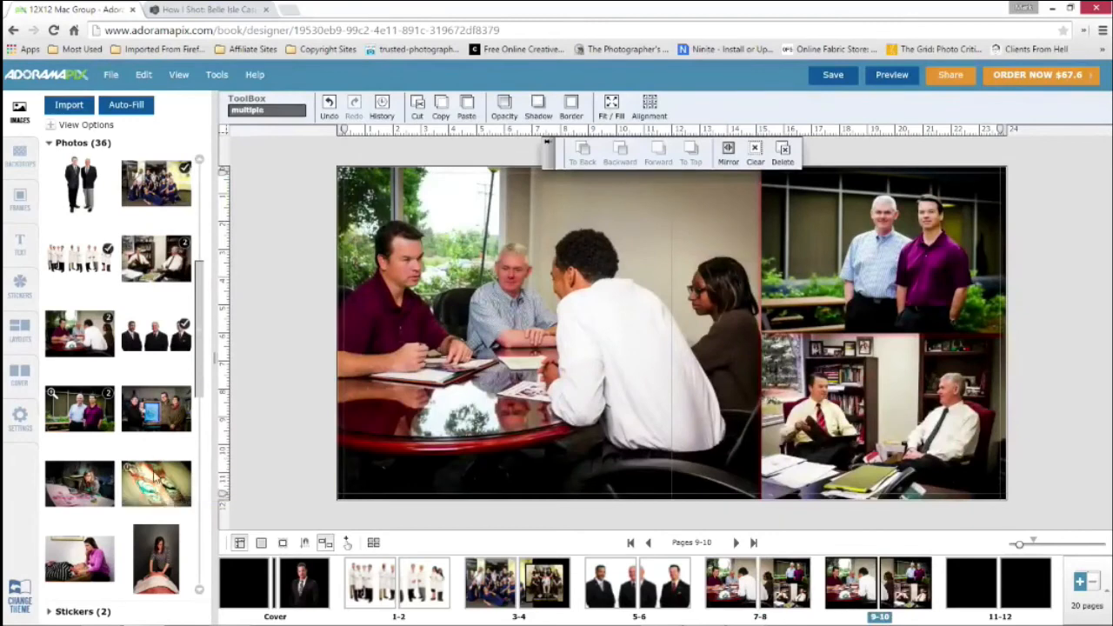
Replace the photos on spread 9-10 with the Ocelot group portrait in the large frame, the printed logo above and the woman at the worktable below
drag(168, 410, 492, 291)
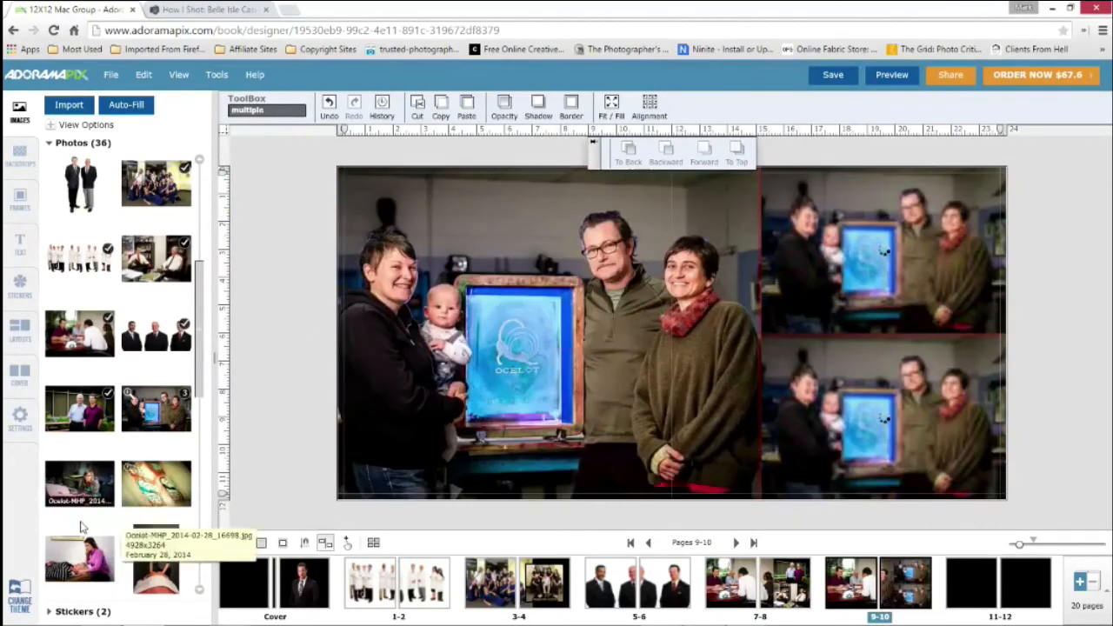
click(308, 259)
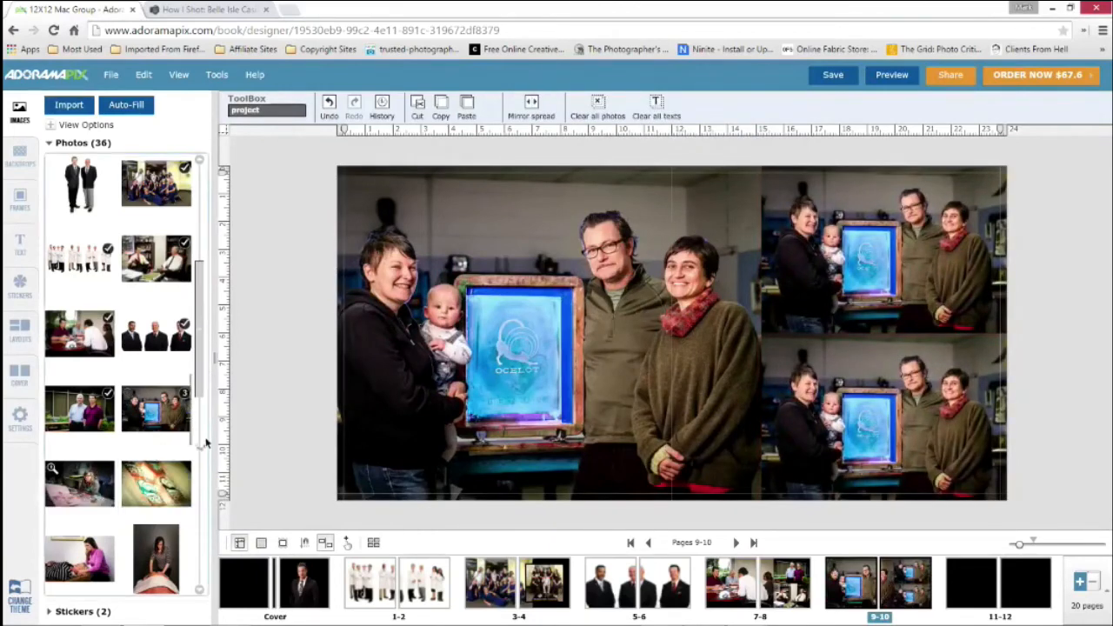
drag(87, 483, 884, 385)
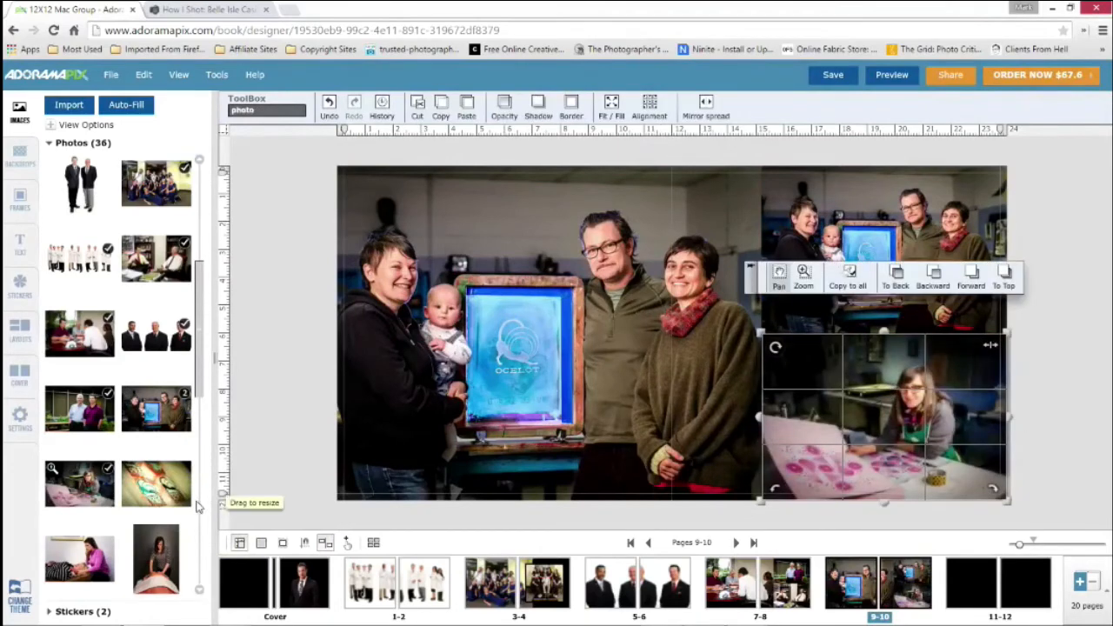
drag(594, 322, 875, 217)
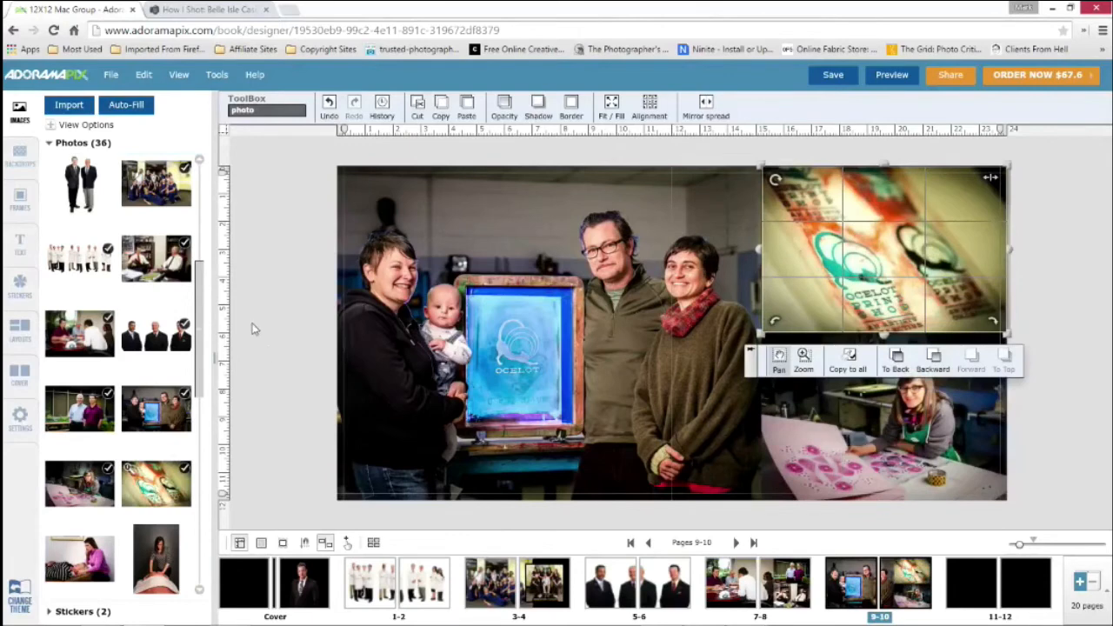
click(271, 385)
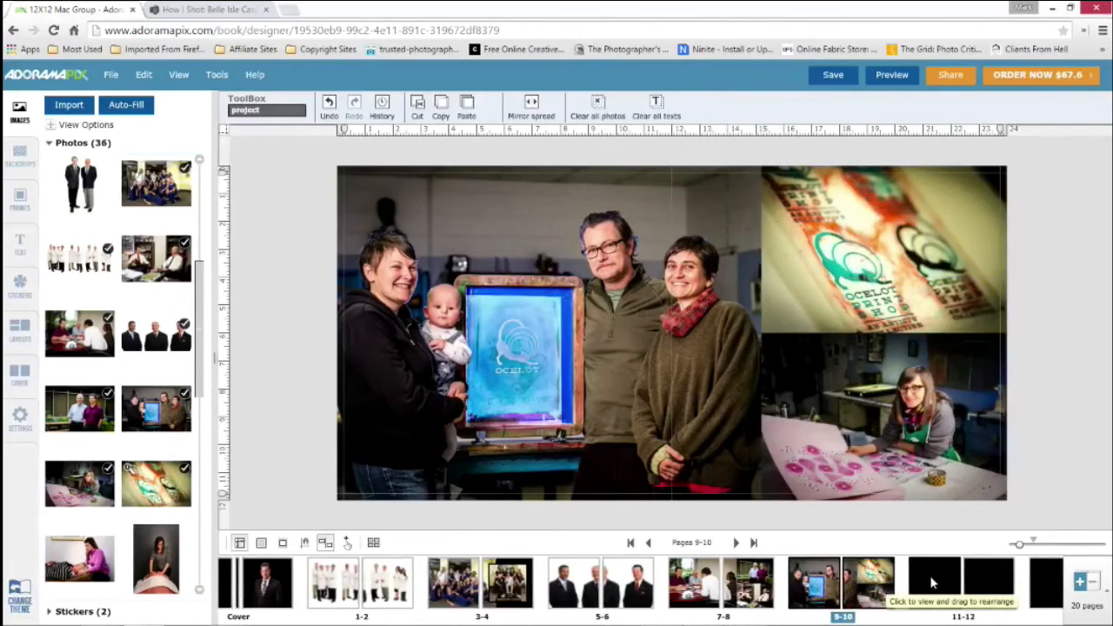
click(932, 583)
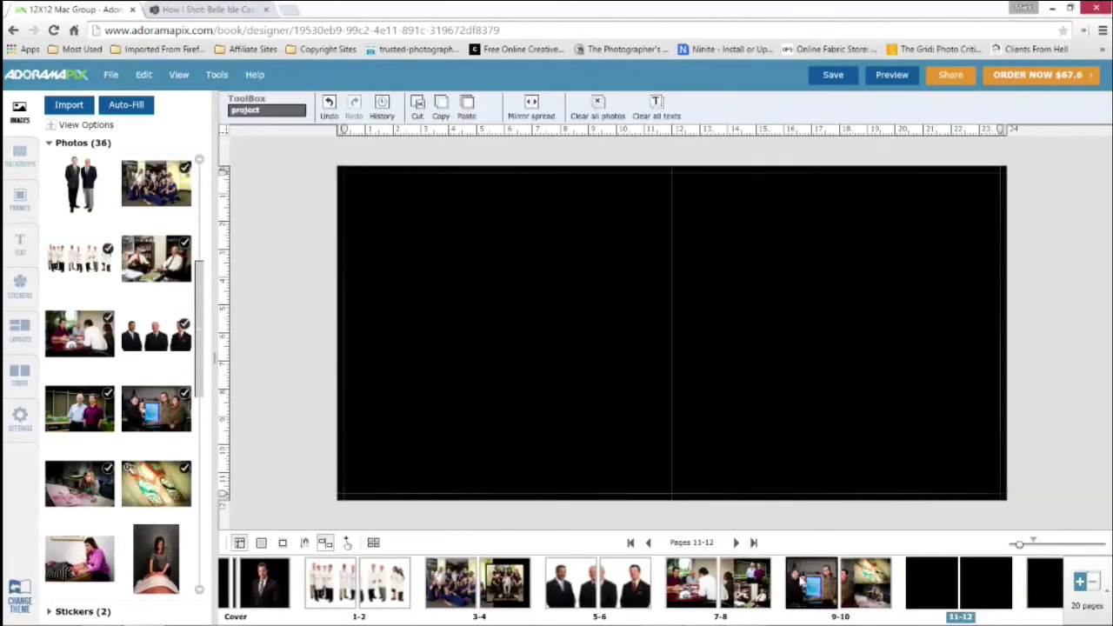
click(798, 576)
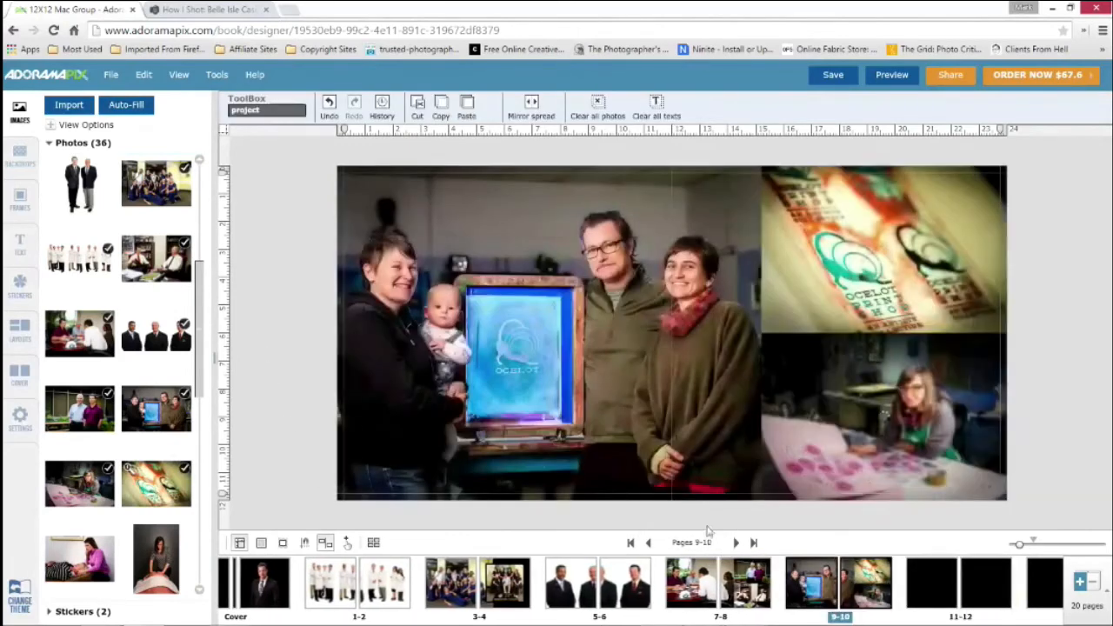
click(436, 207)
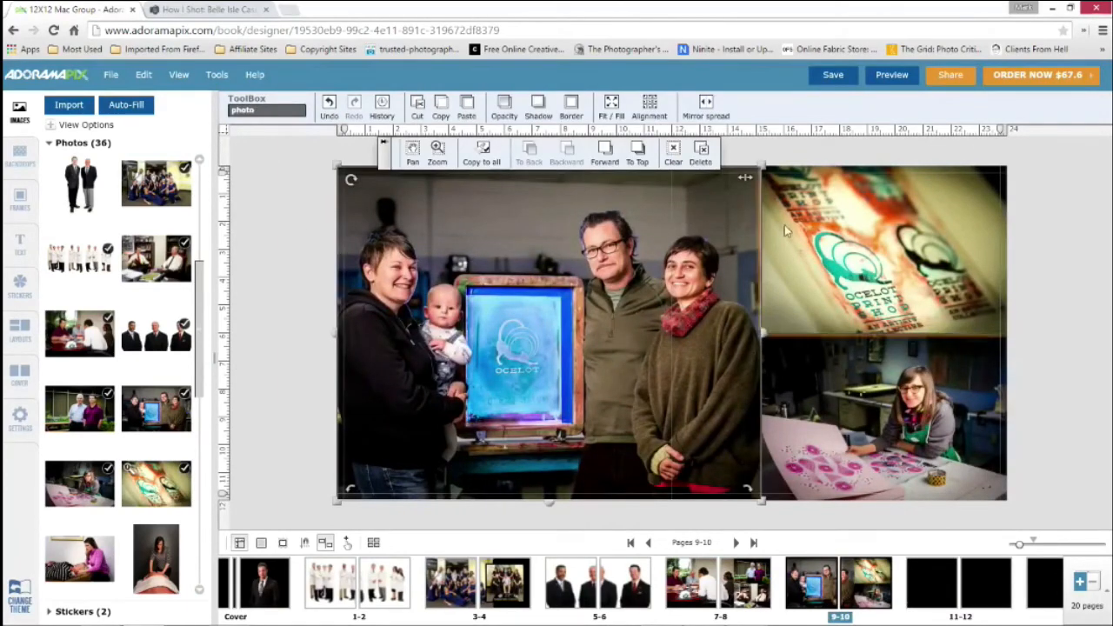
shift+click(796, 374)
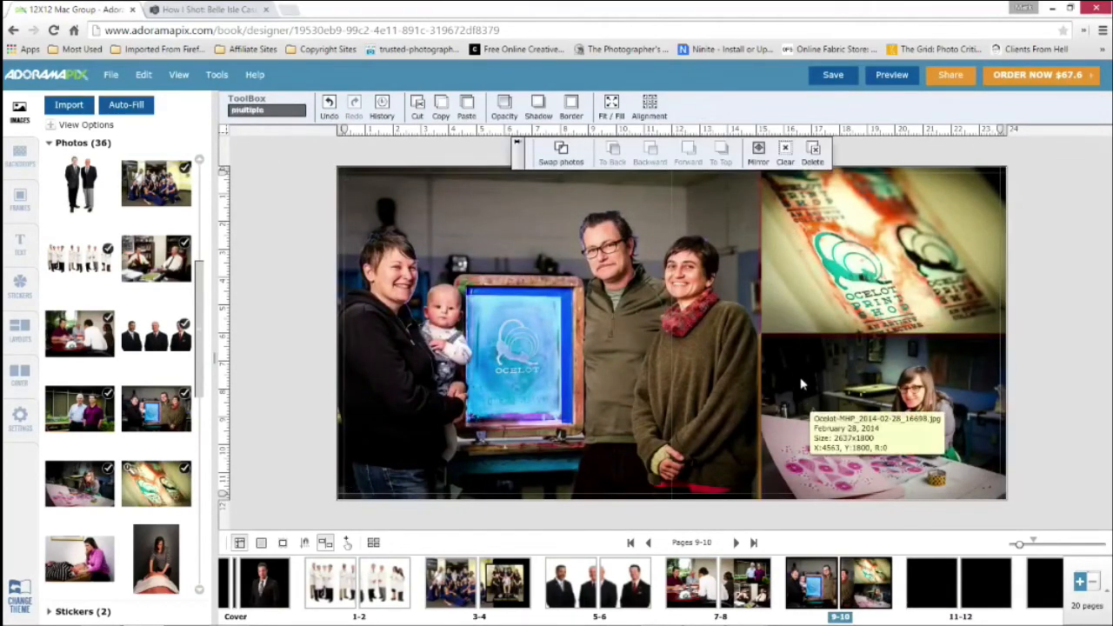
click(1050, 289)
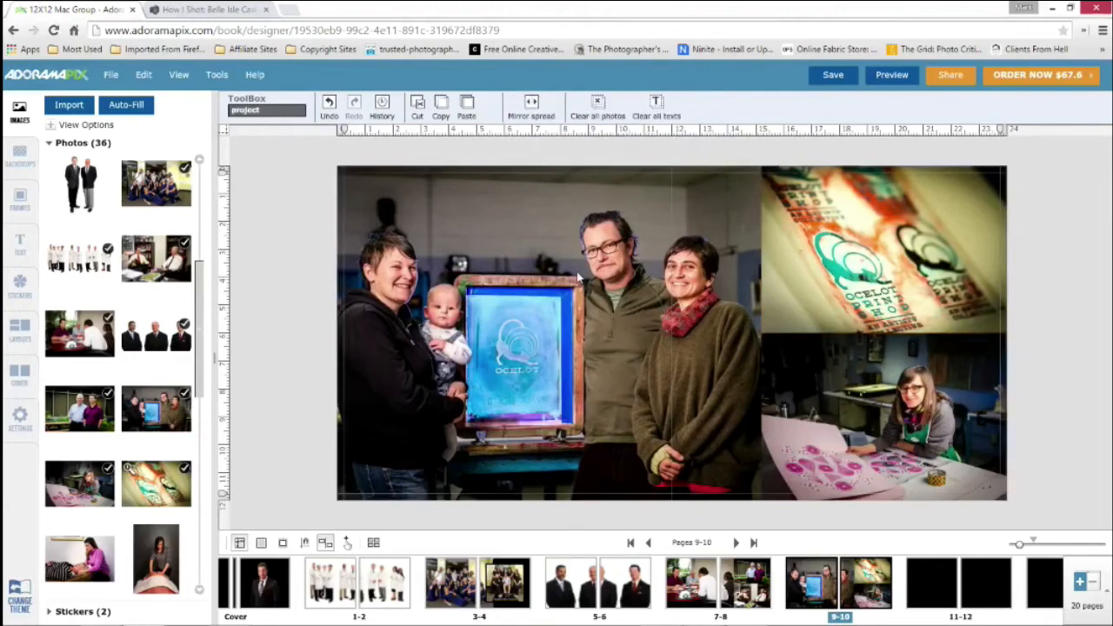
Select all three Ocelot photos on spread 9-10 and mirror them together
click(767, 247)
shift+click(779, 384)
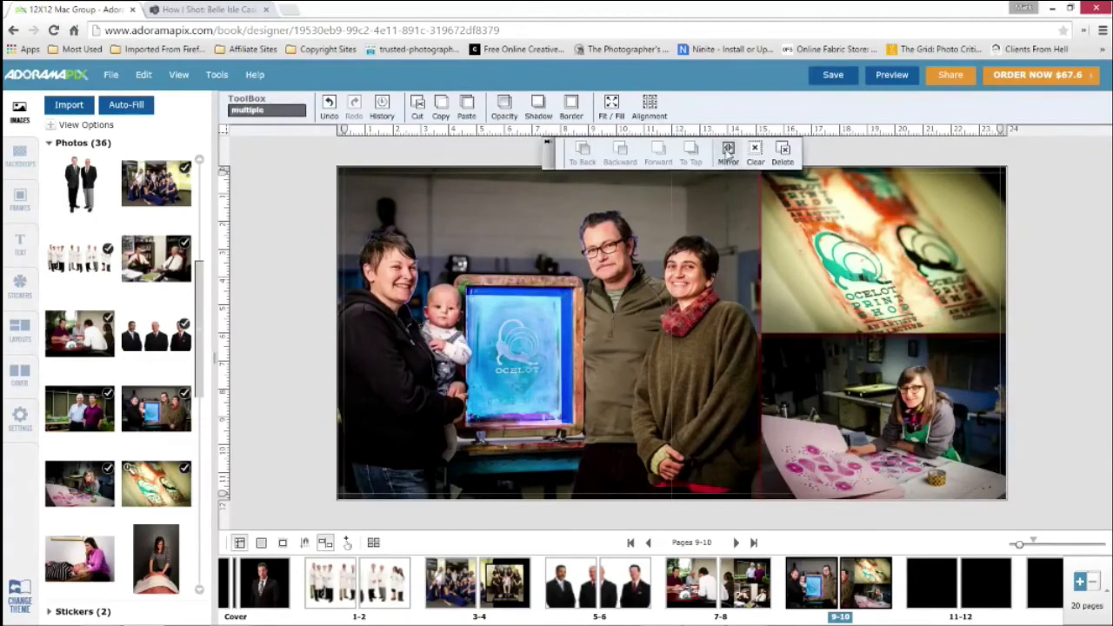
click(728, 153)
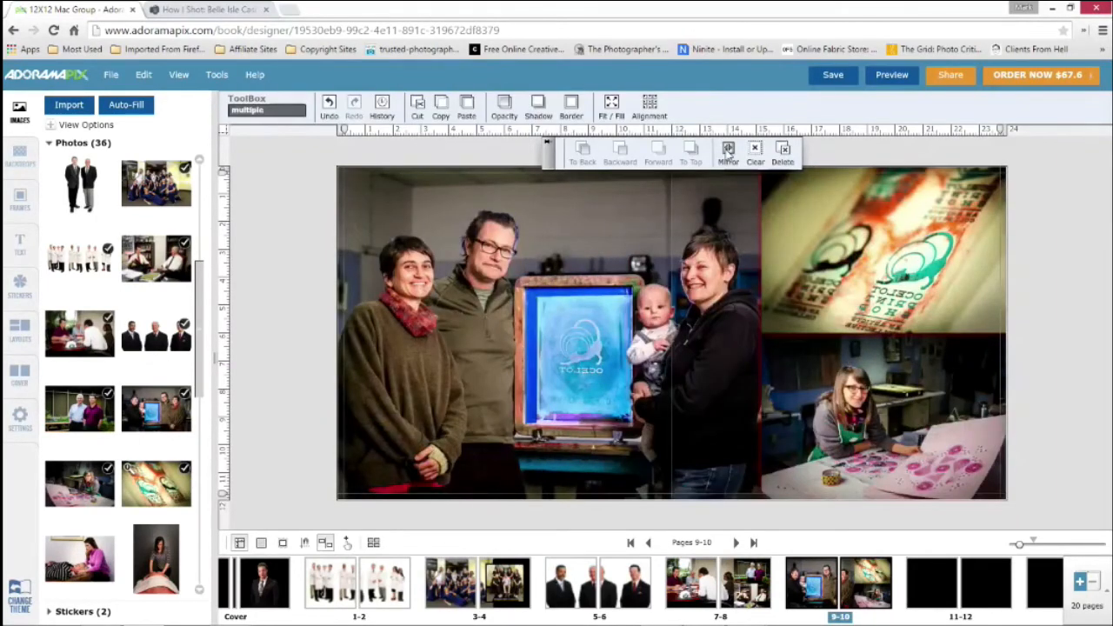
Mirror the three selected Ocelot photos back to their readable orientation and deselect them
click(728, 152)
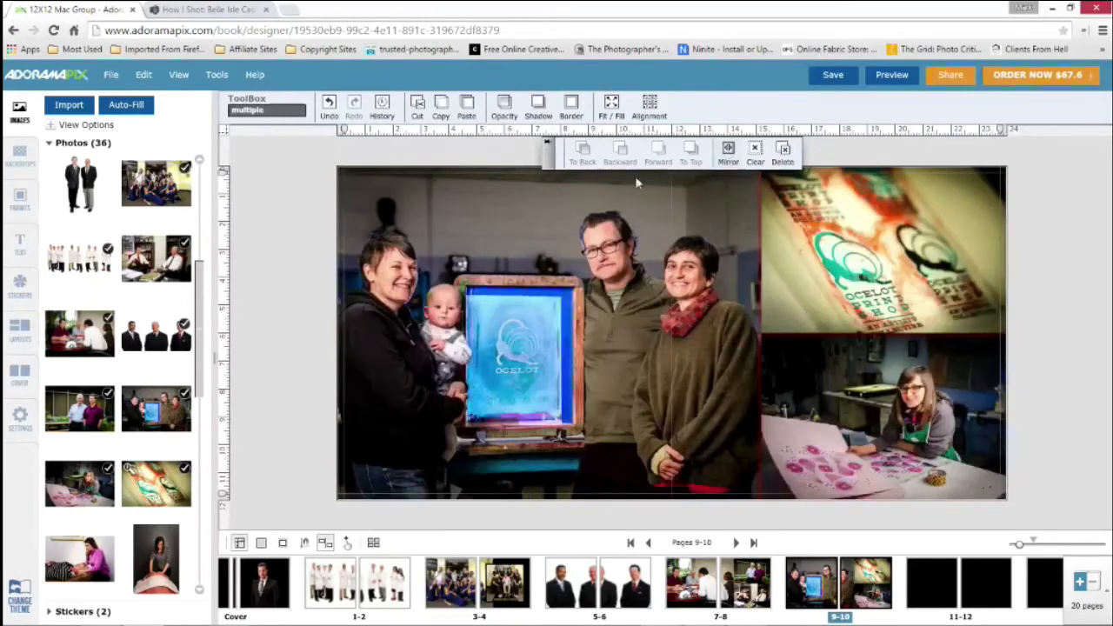
click(313, 205)
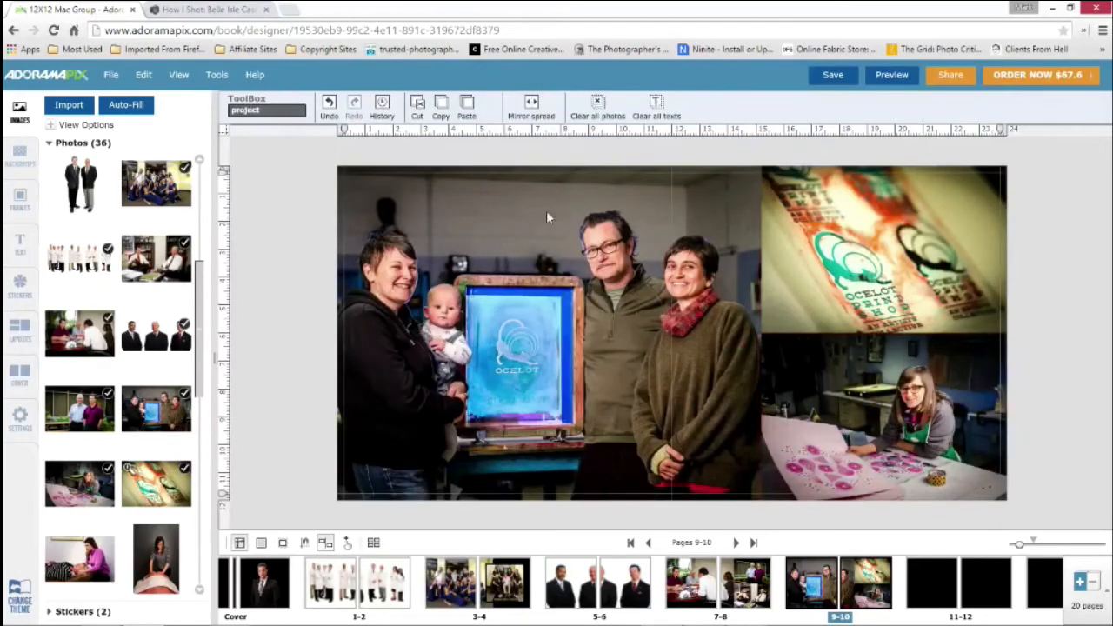
Move the large Ocelot group portrait to the far side of spread 9-10 and the two small photos into the vacated area
drag(563, 223, 796, 228)
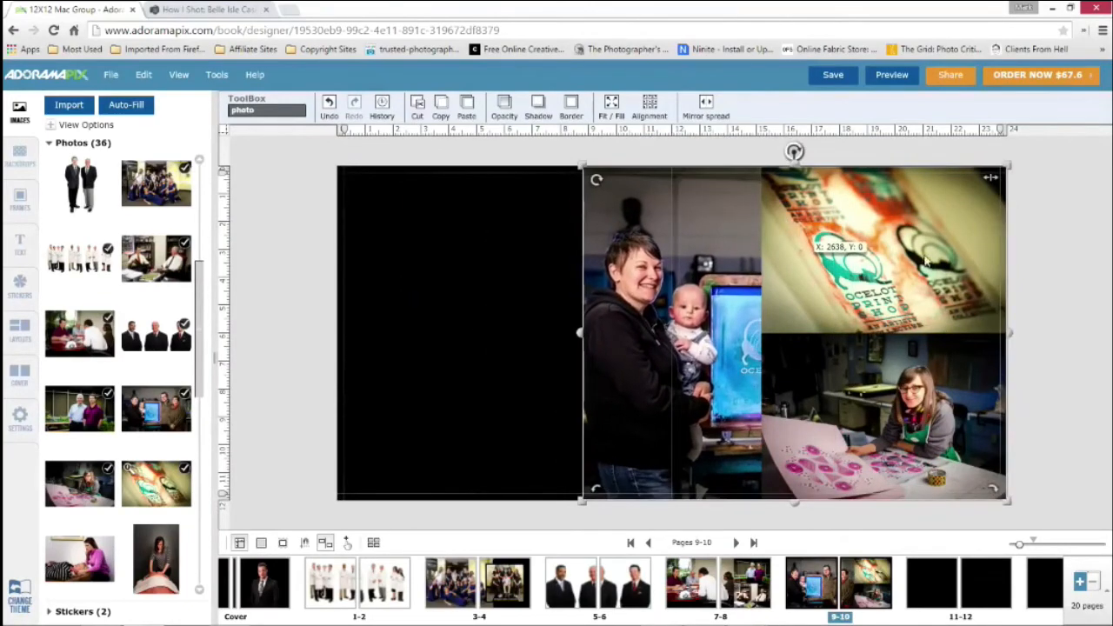
click(861, 285)
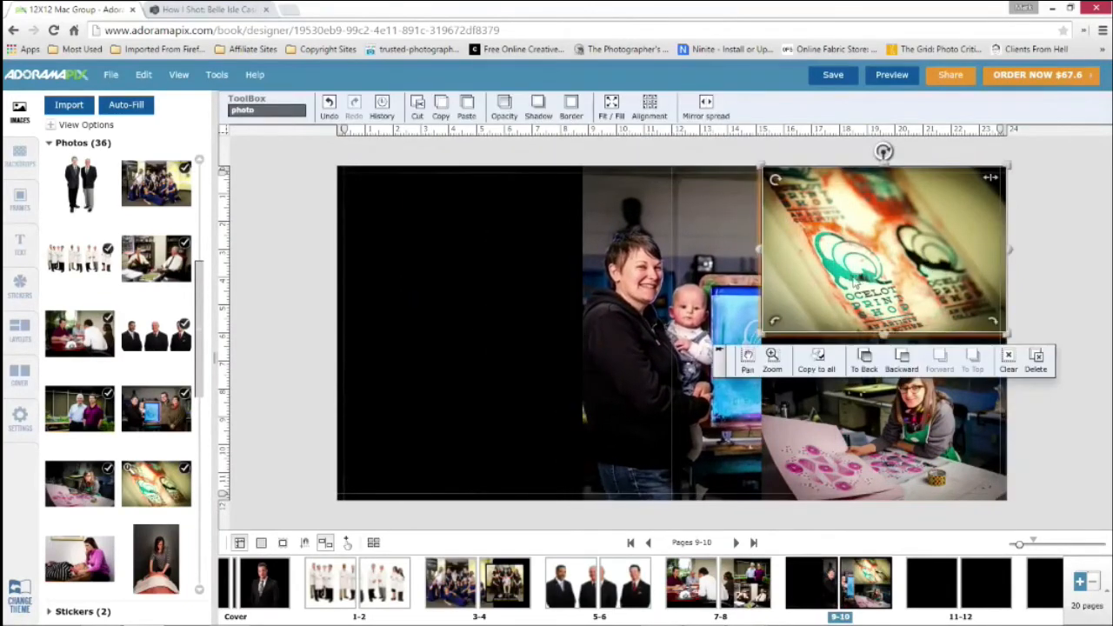
shift+click(906, 416)
drag(907, 416, 444, 418)
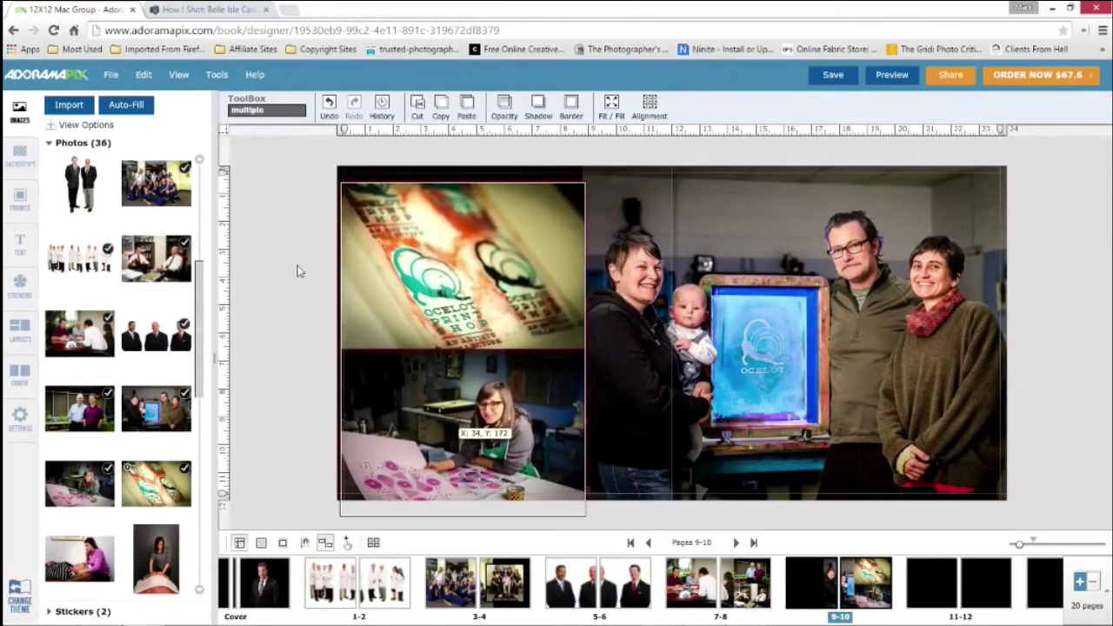
Align the printed-logo photo to the spread's upper outer corner and fit the worktable photo directly beneath it
click(421, 254)
drag(419, 251, 294, 259)
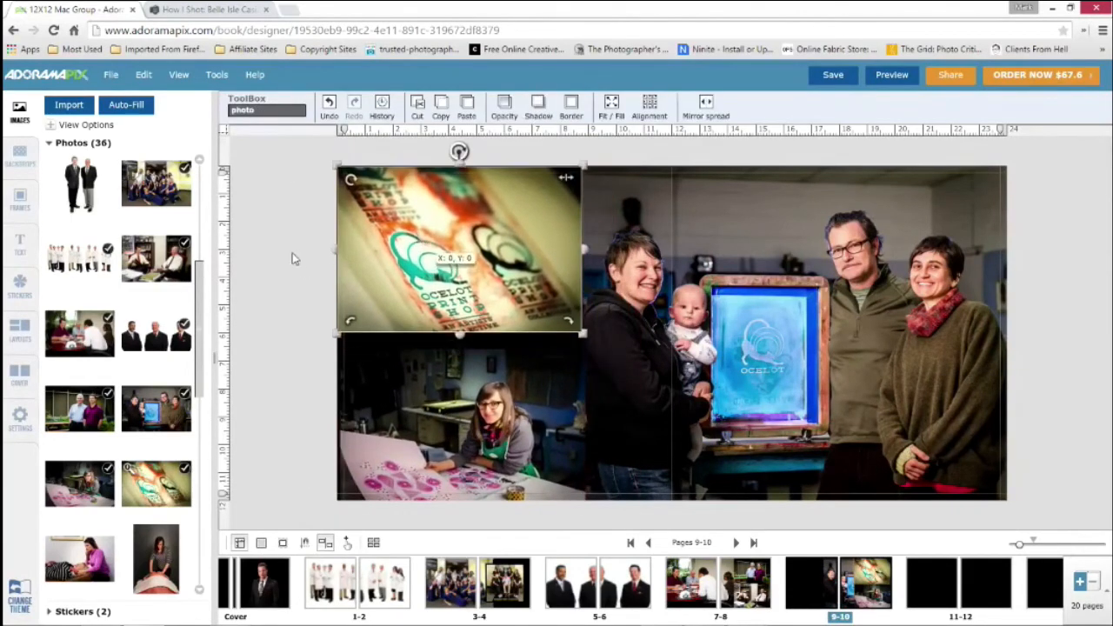
click(391, 406)
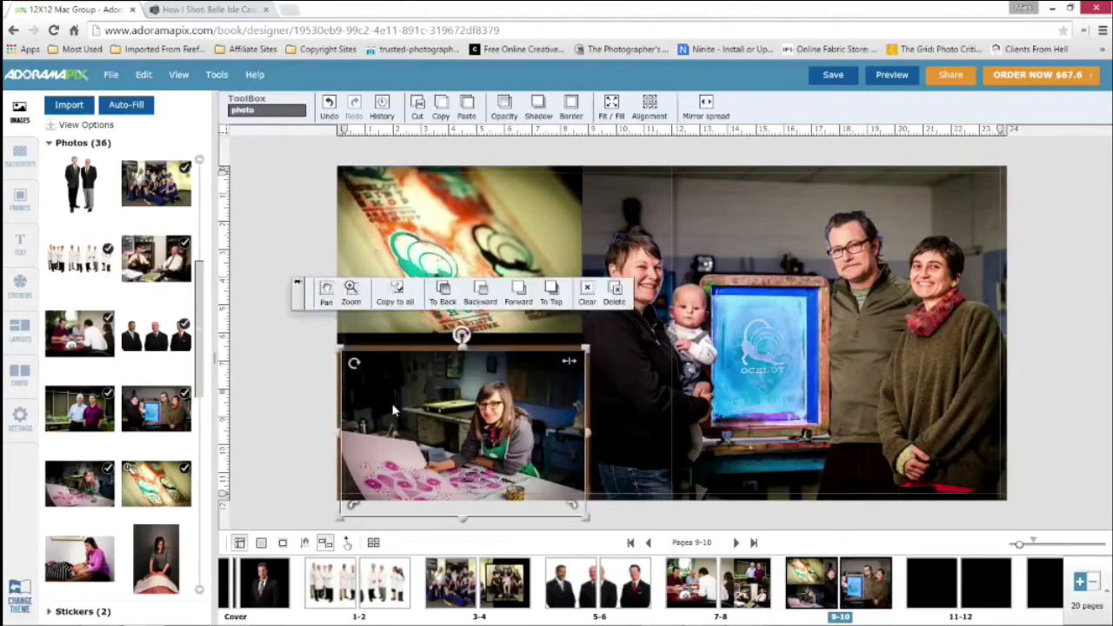
drag(391, 406, 388, 390)
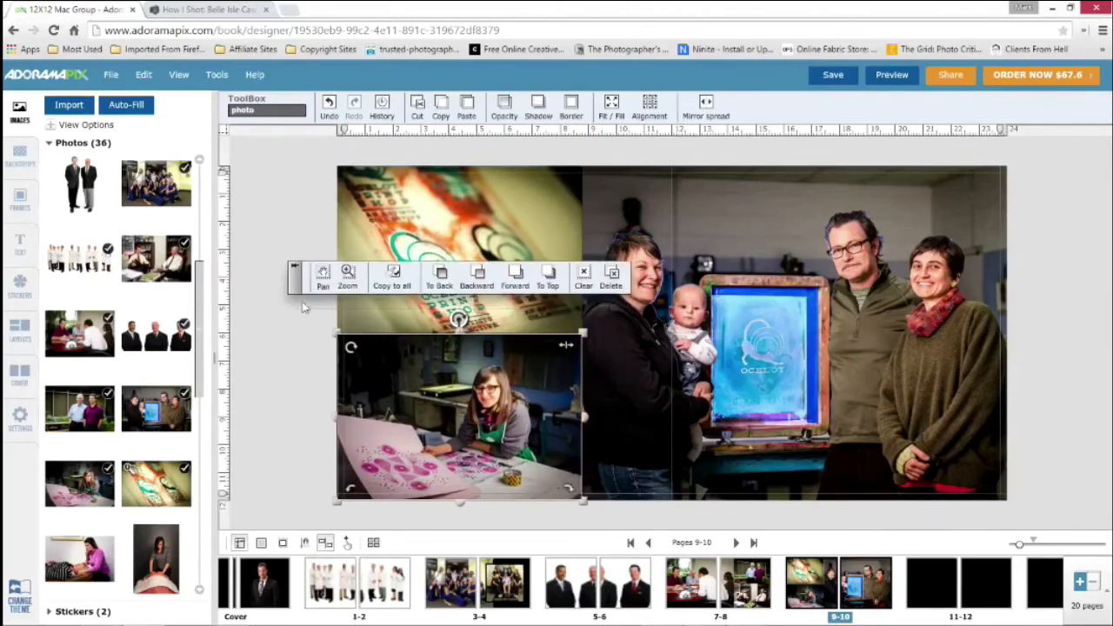
drag(296, 291, 296, 163)
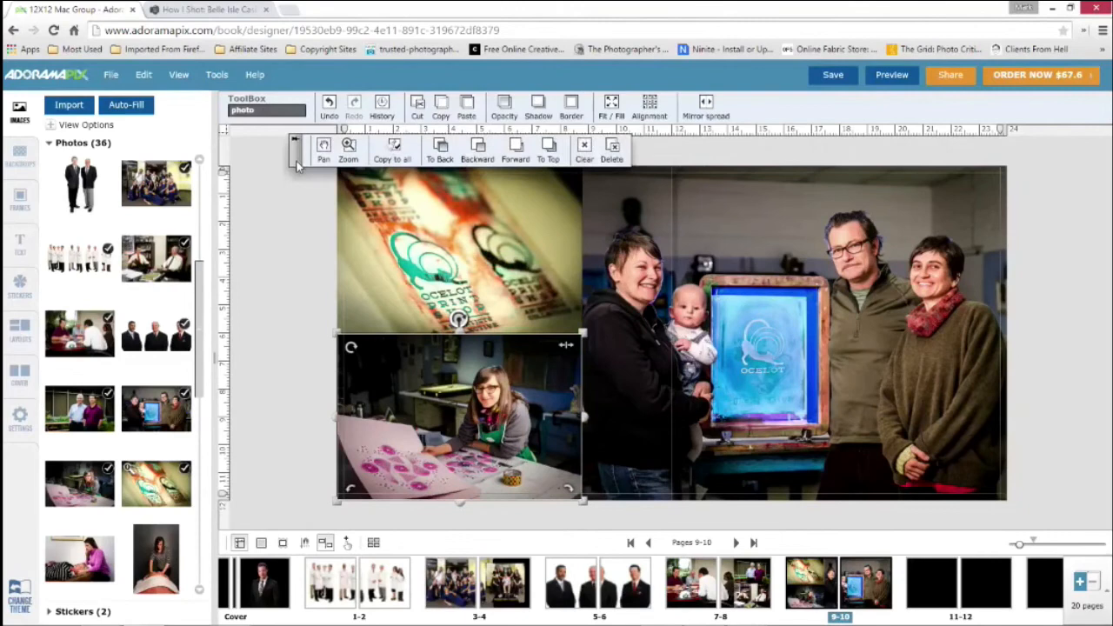
click(287, 267)
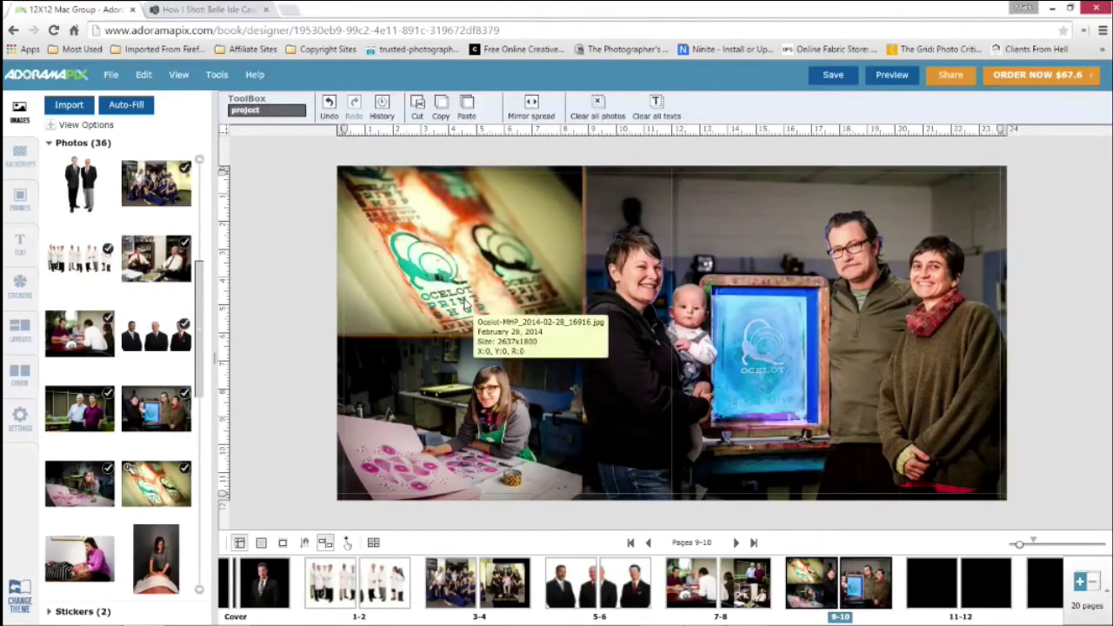
Undo the photo moves on spread 9-10 to restore the group portrait and small photos to their original places
key(ctrl+z)
key(ctrl+z)
key(ctrl+z)
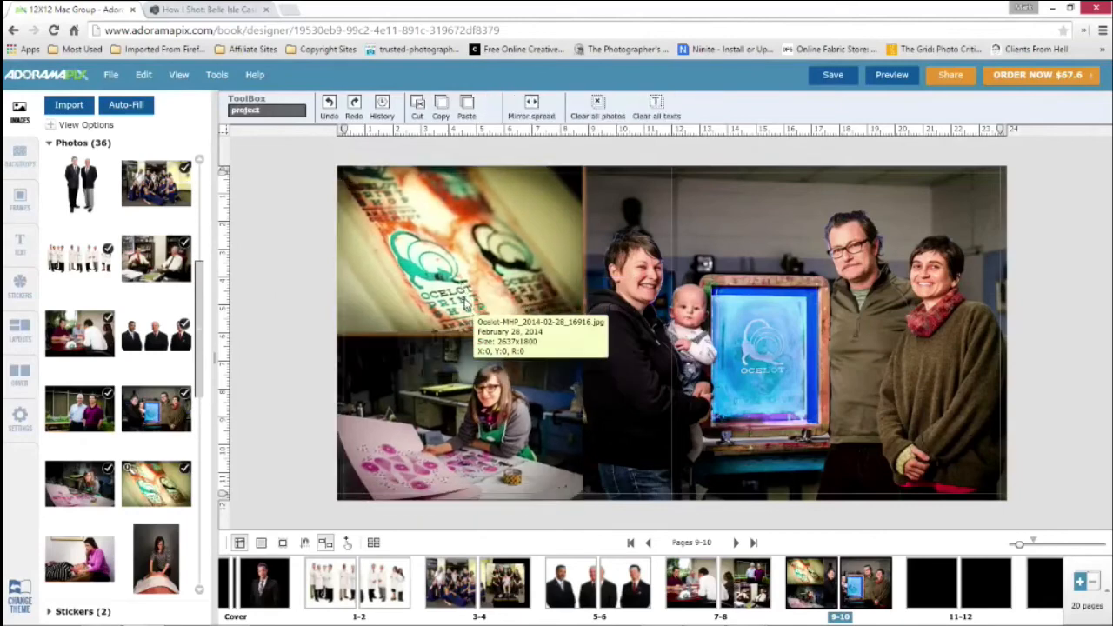
key(ctrl+z)
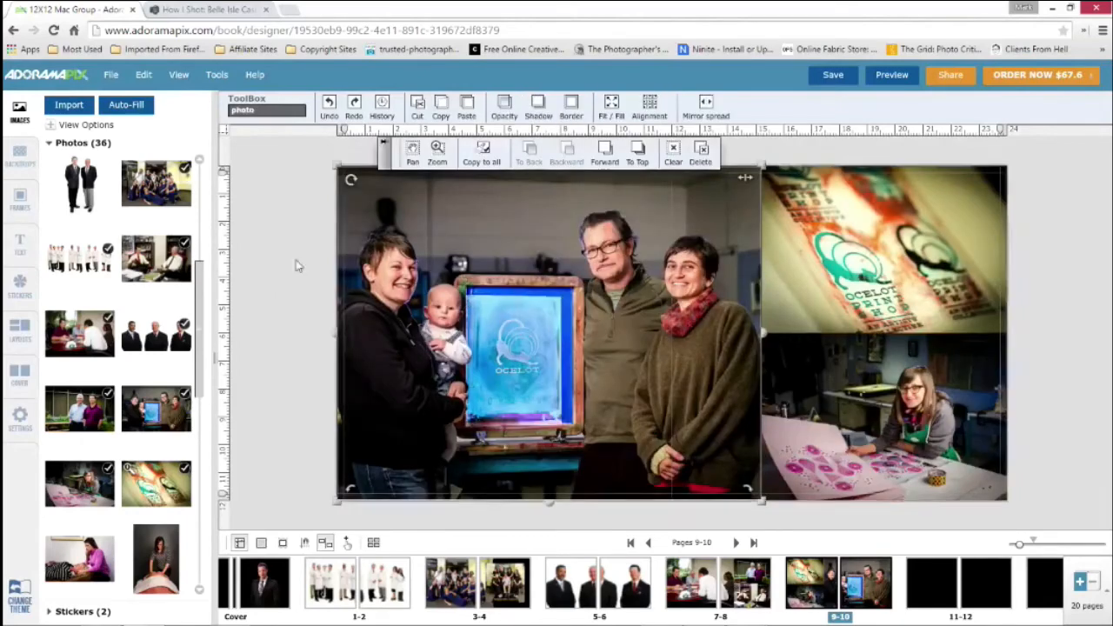
Open the empty spread 11-12 and save the book project
click(924, 576)
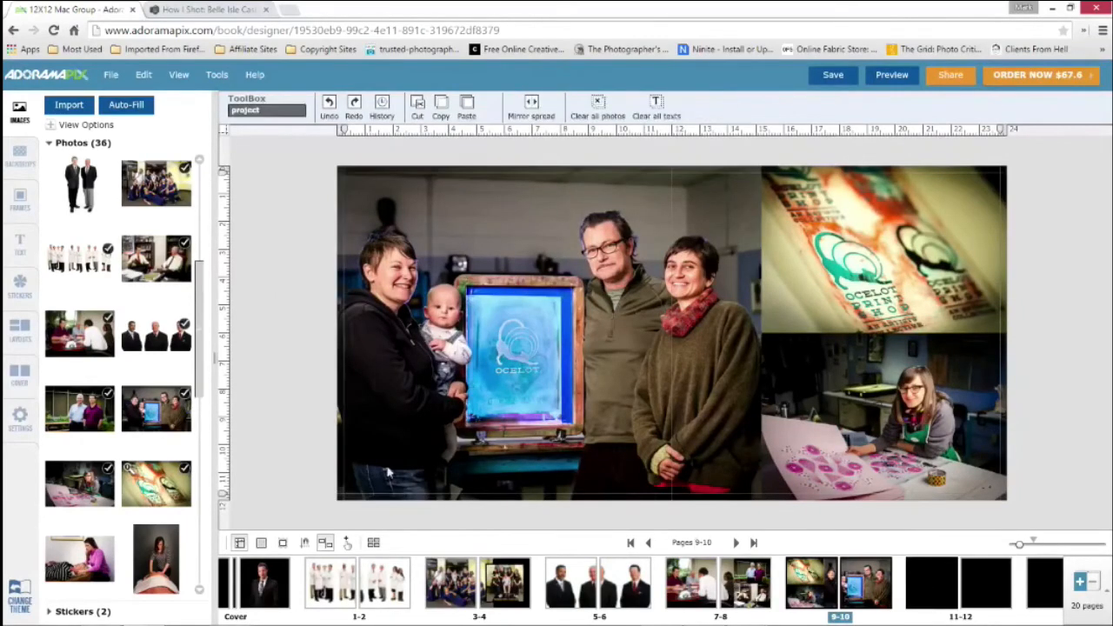
scroll(113, 423, down, 1)
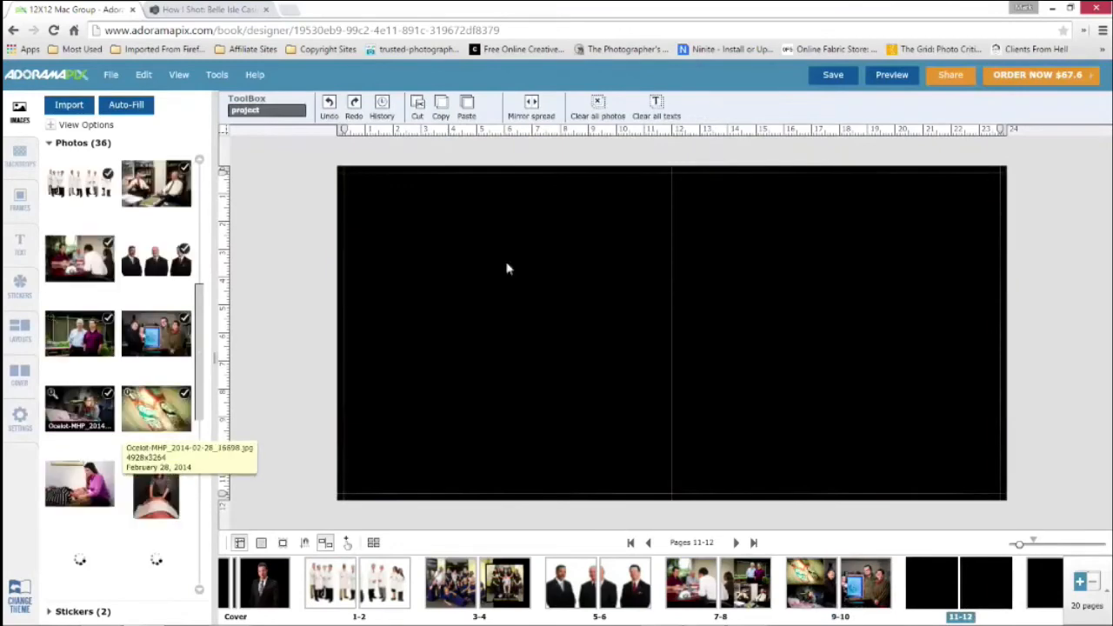
click(832, 74)
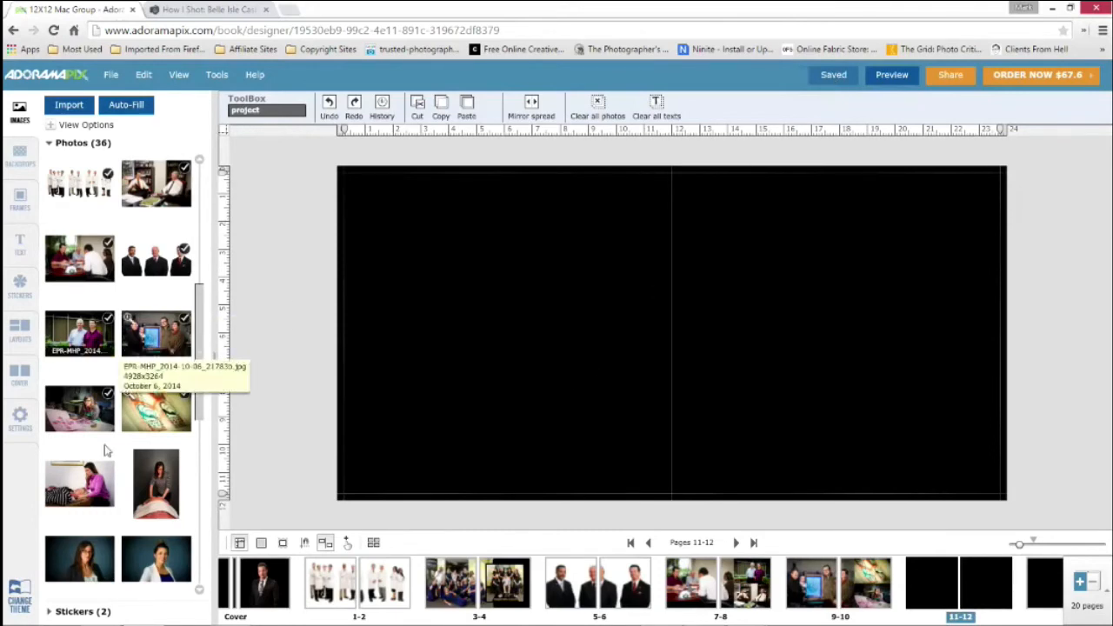
Paste the copied three-photo spread 7-8 onto the empty spread 11-12
scroll(148, 400, down, 1)
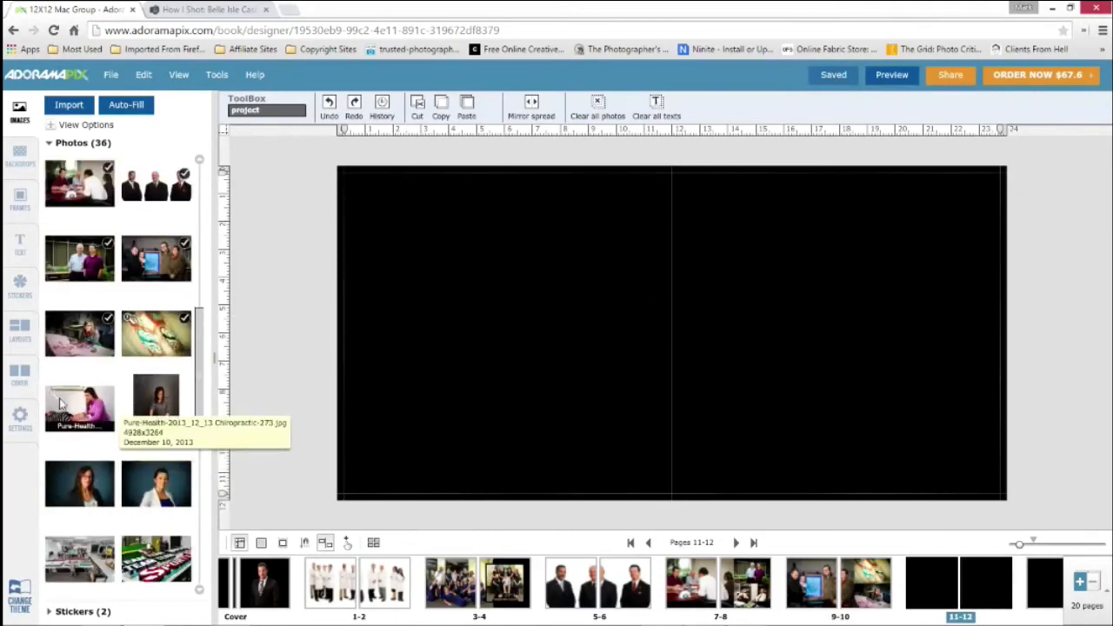
drag(80, 404, 446, 349)
right_click(448, 347)
click(291, 317)
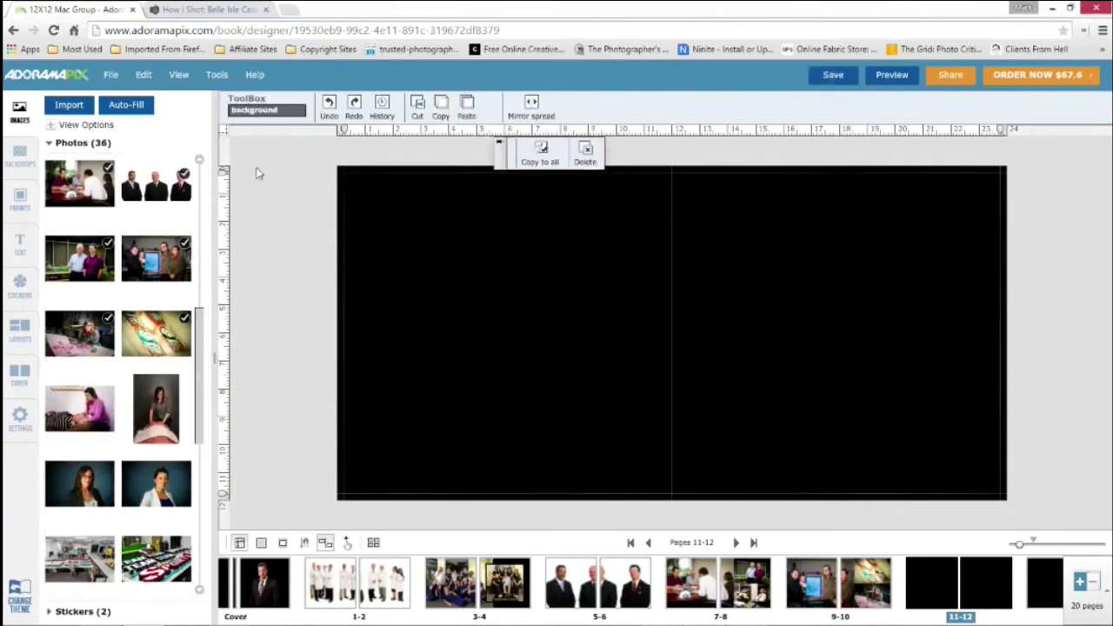
click(144, 76)
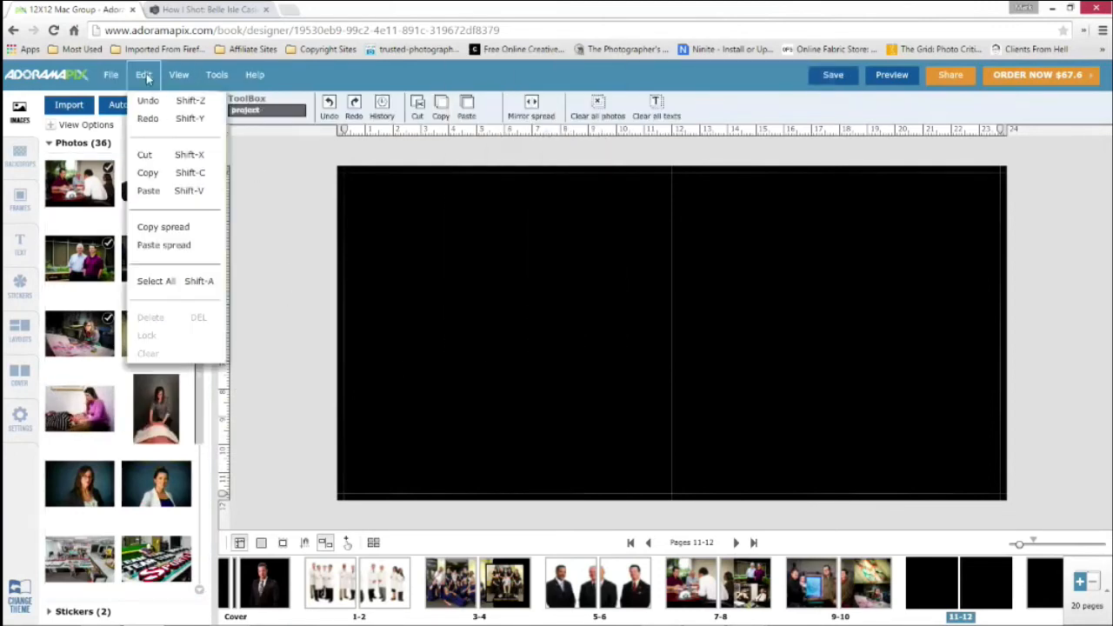
click(166, 245)
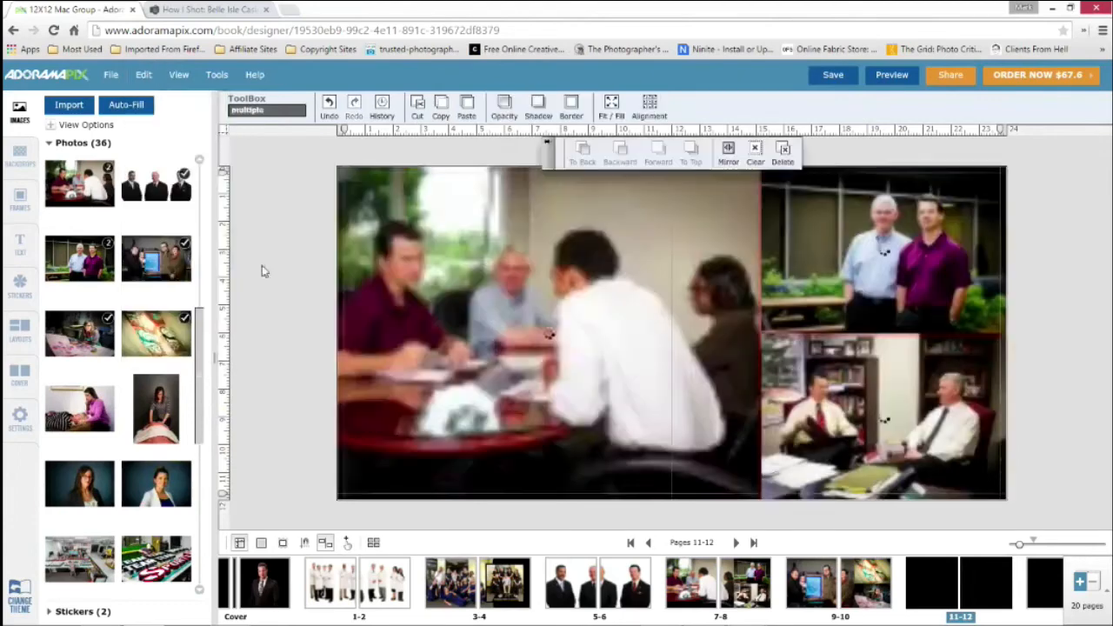
click(719, 351)
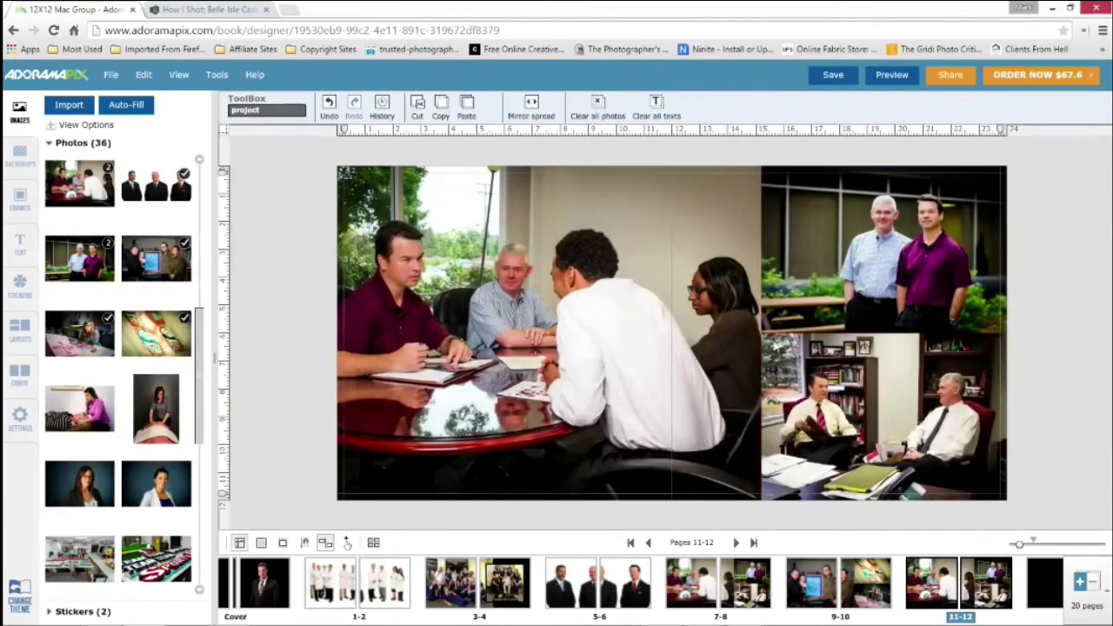
Narrow the large meeting photo on spread 11-12 to a width of 3600, ending at the page fold
click(757, 340)
mouse_move(756, 339)
mouse_down()
mouse_move(687, 329)
mouse_move(758, 335)
mouse_up()
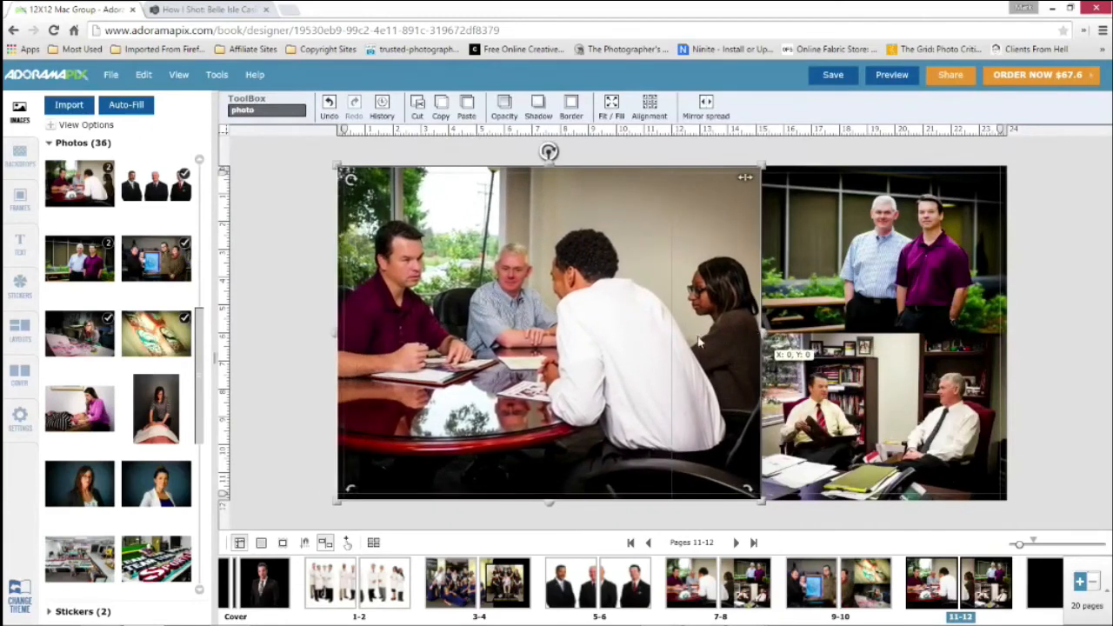
drag(762, 335, 679, 341)
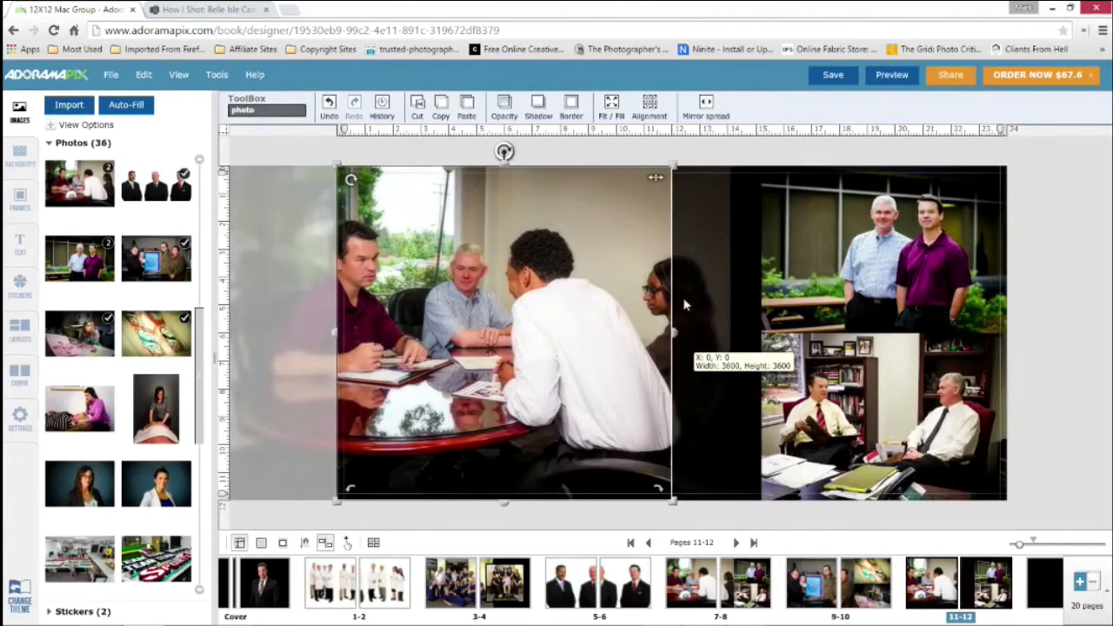
drag(685, 304, 687, 280)
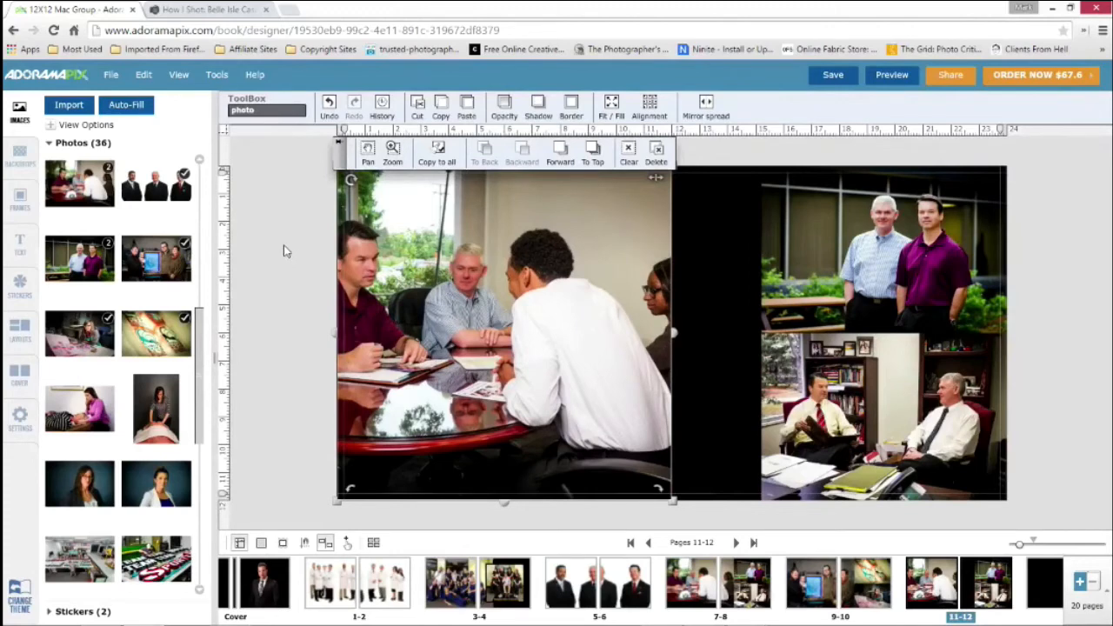
Look through the three-photo spread layouts and the cover, and return to spread 11-12 with the photo library open
click(19, 333)
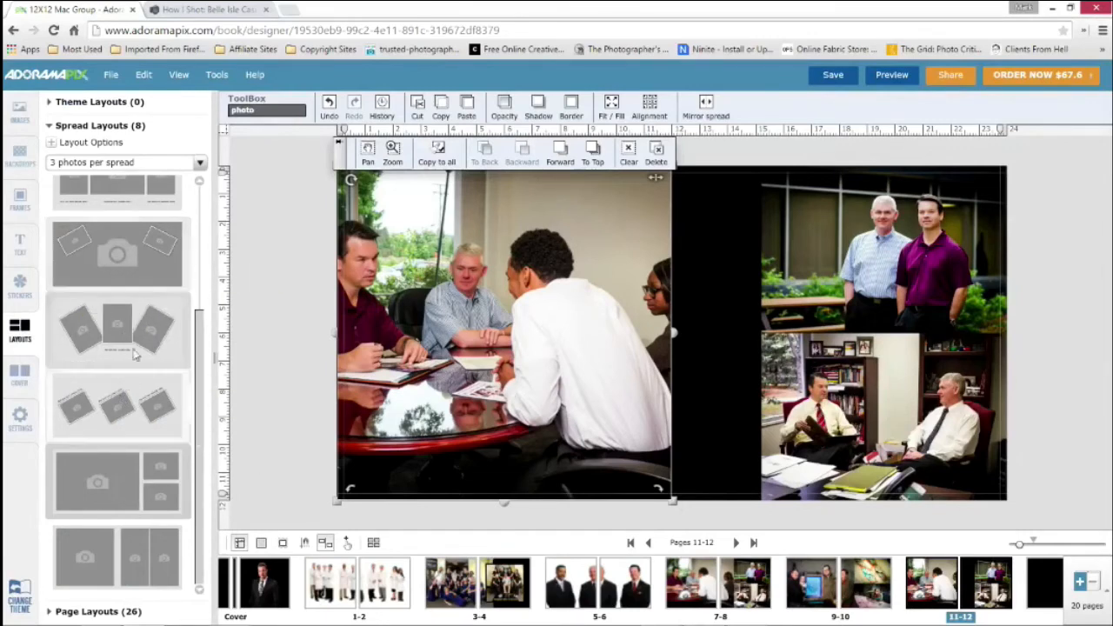
drag(202, 332, 205, 179)
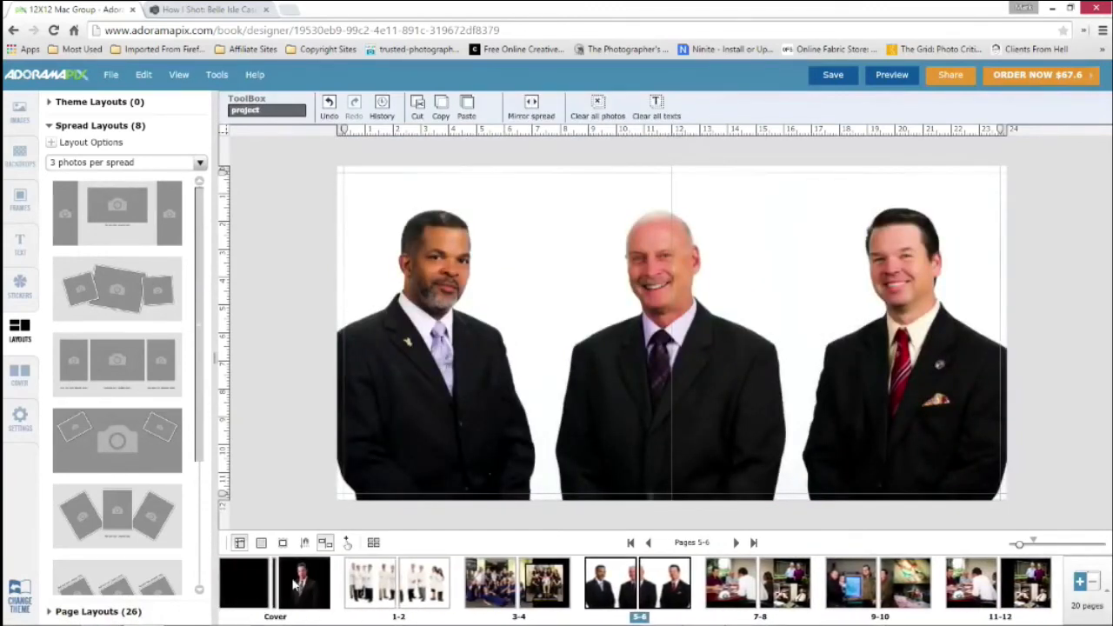
click(294, 587)
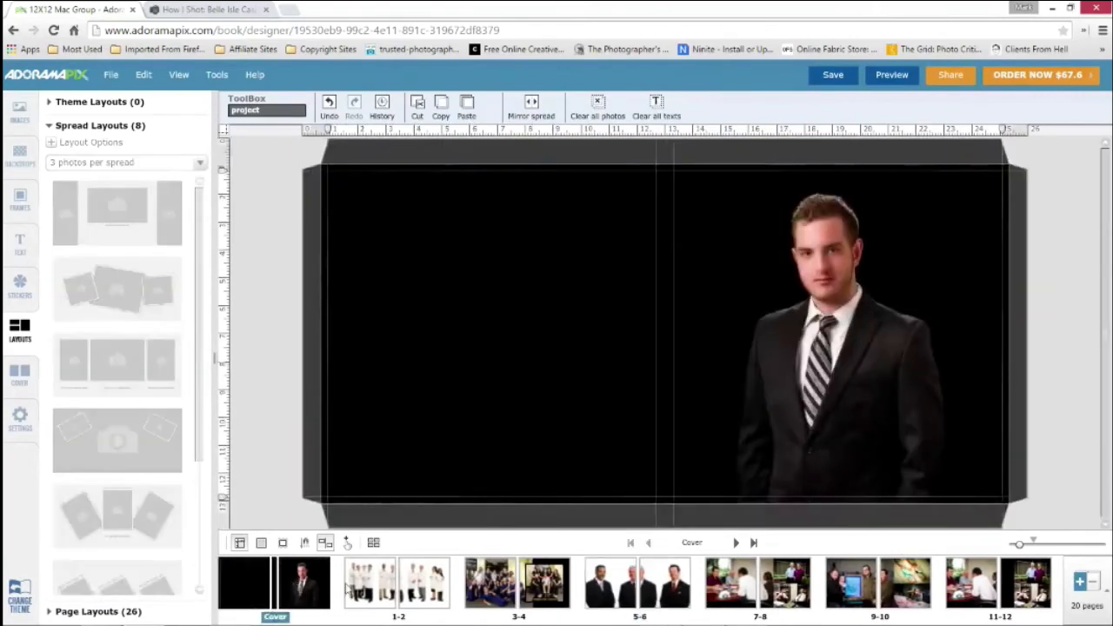
click(938, 591)
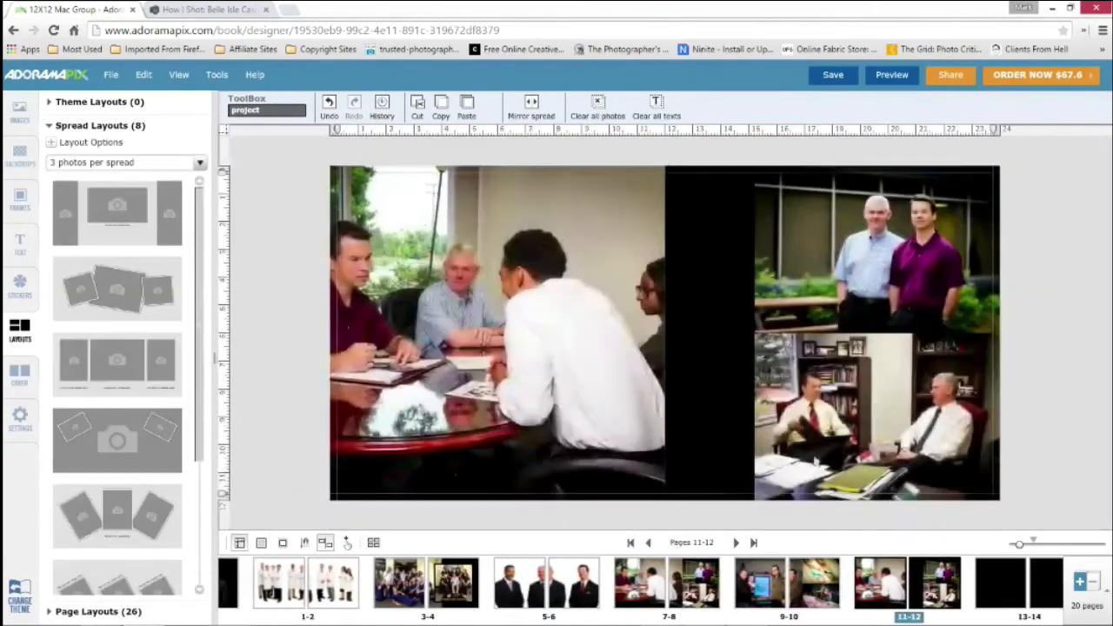
click(19, 109)
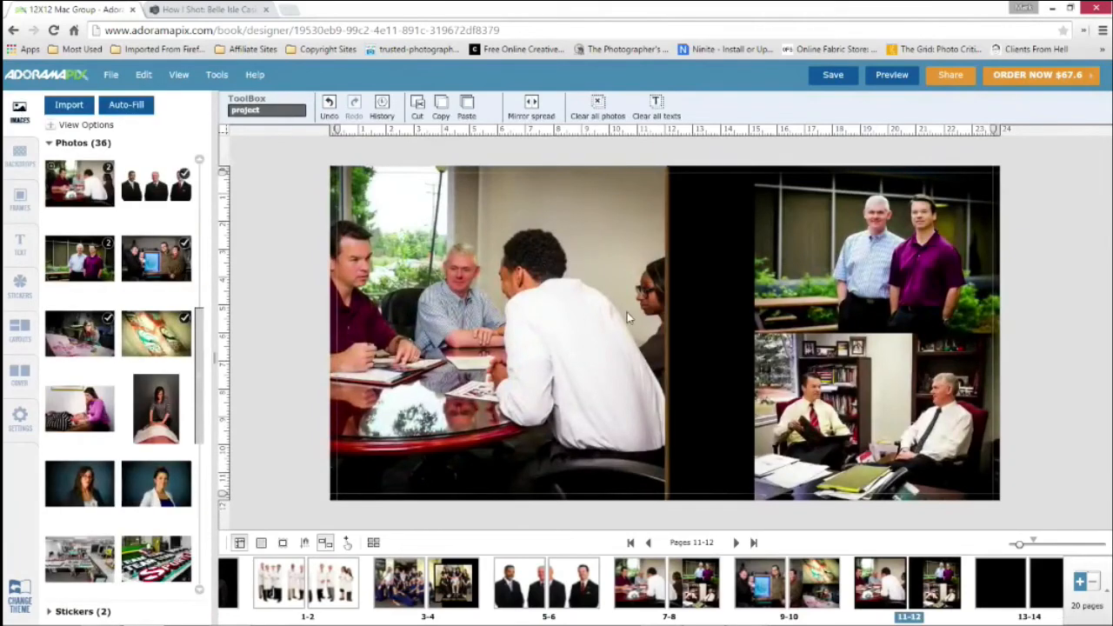
Try out a border on the large meeting photo on spread 11-12
click(575, 297)
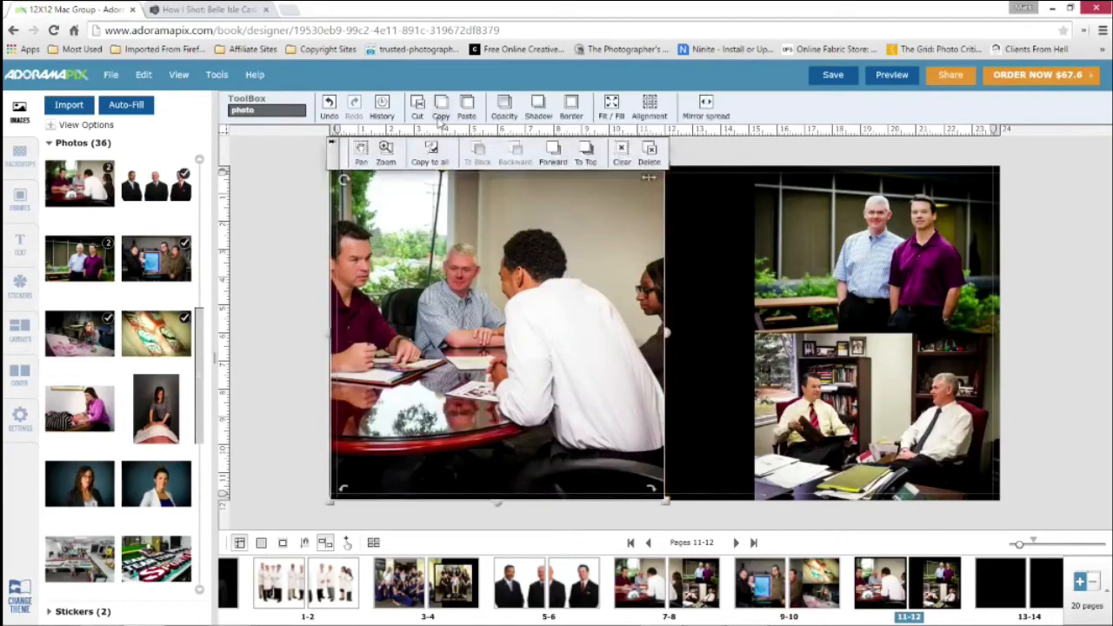
click(570, 109)
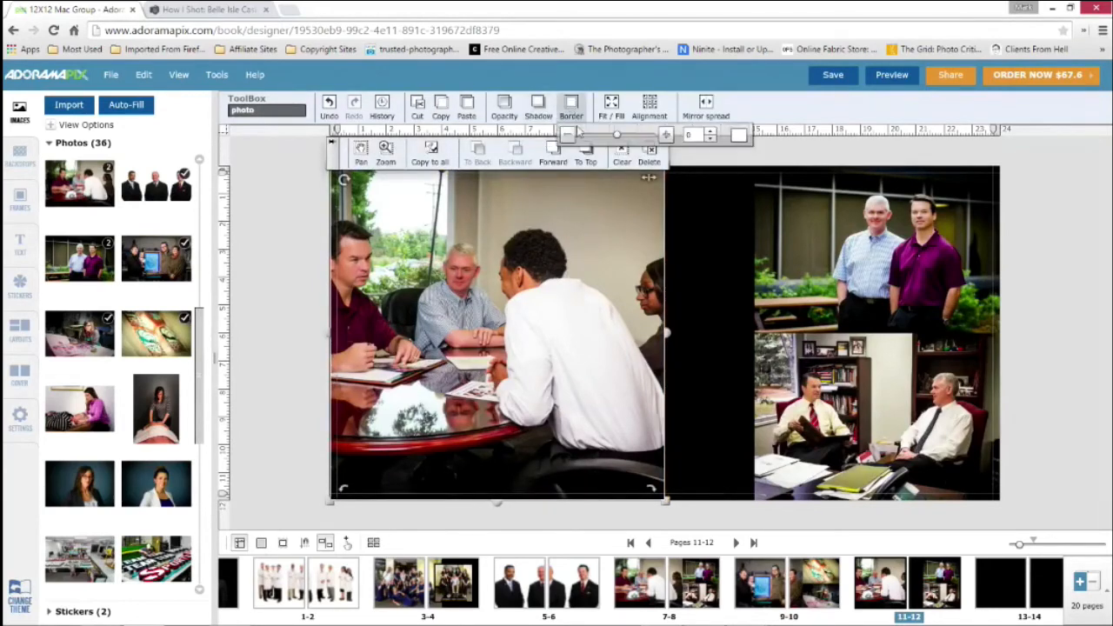
drag(620, 137, 650, 135)
click(696, 302)
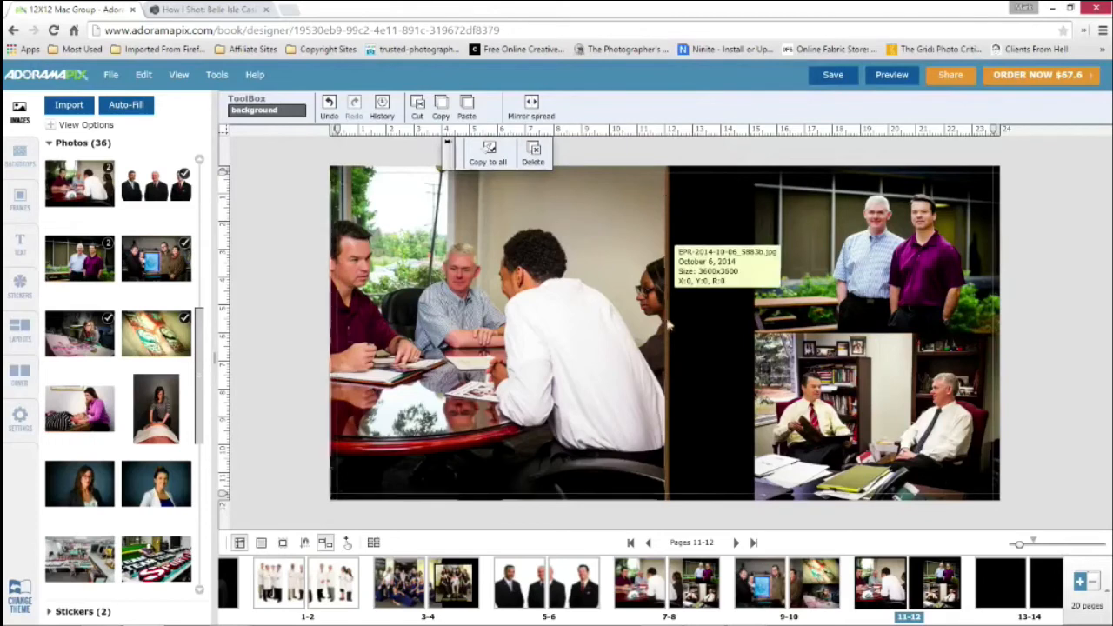
Narrow the large meeting photo to a width of 3525 and lower its upper edge to leave a black margin above
click(663, 266)
drag(664, 340, 660, 339)
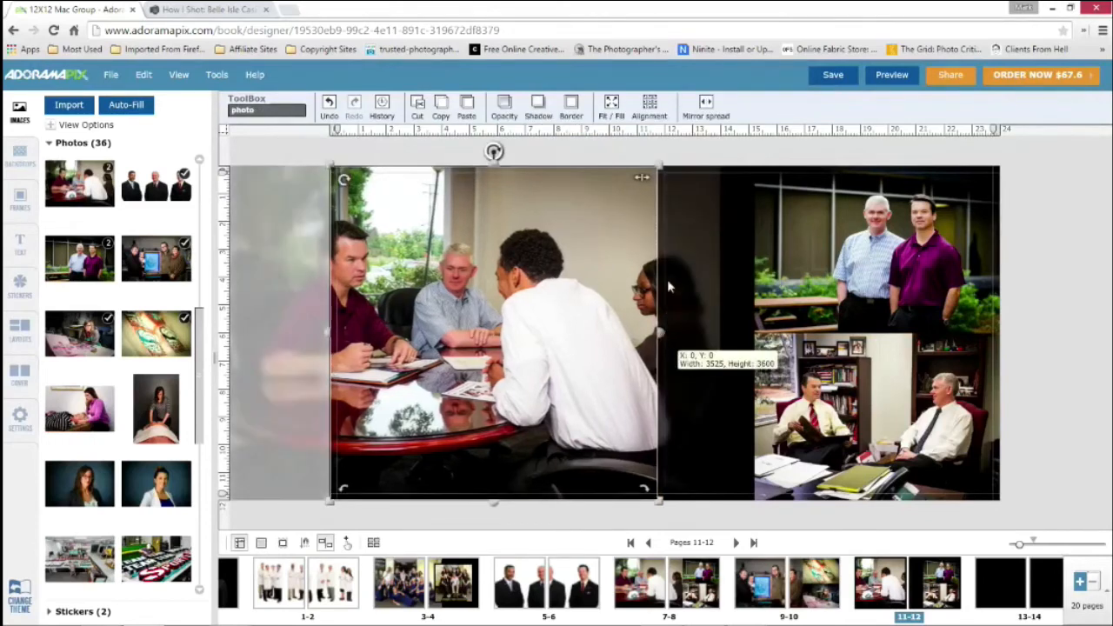
drag(667, 279, 666, 280)
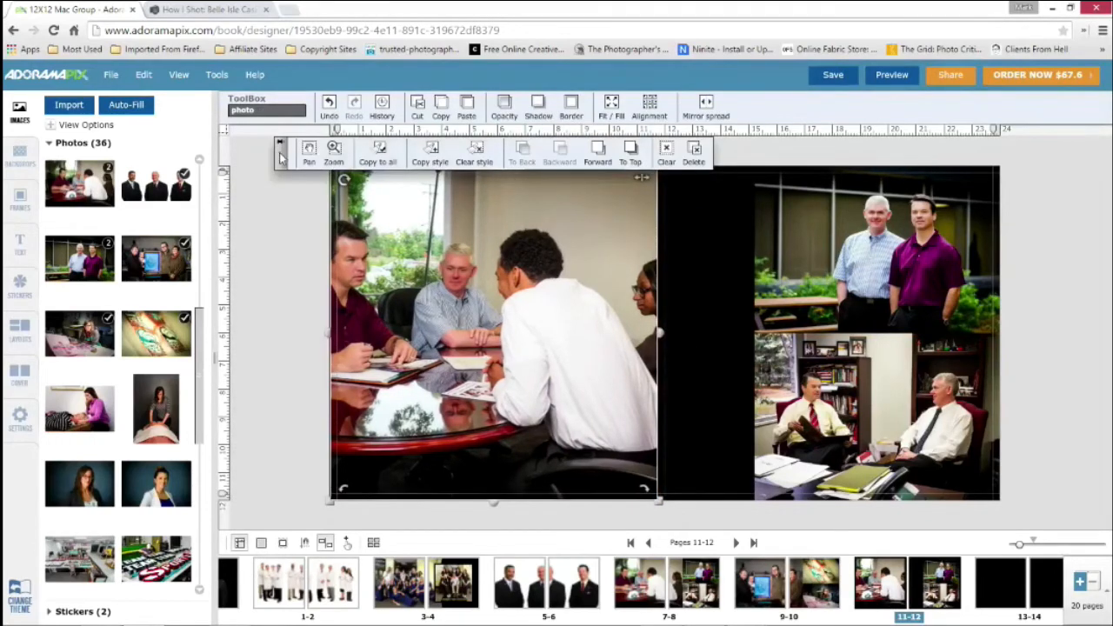
drag(280, 157, 285, 135)
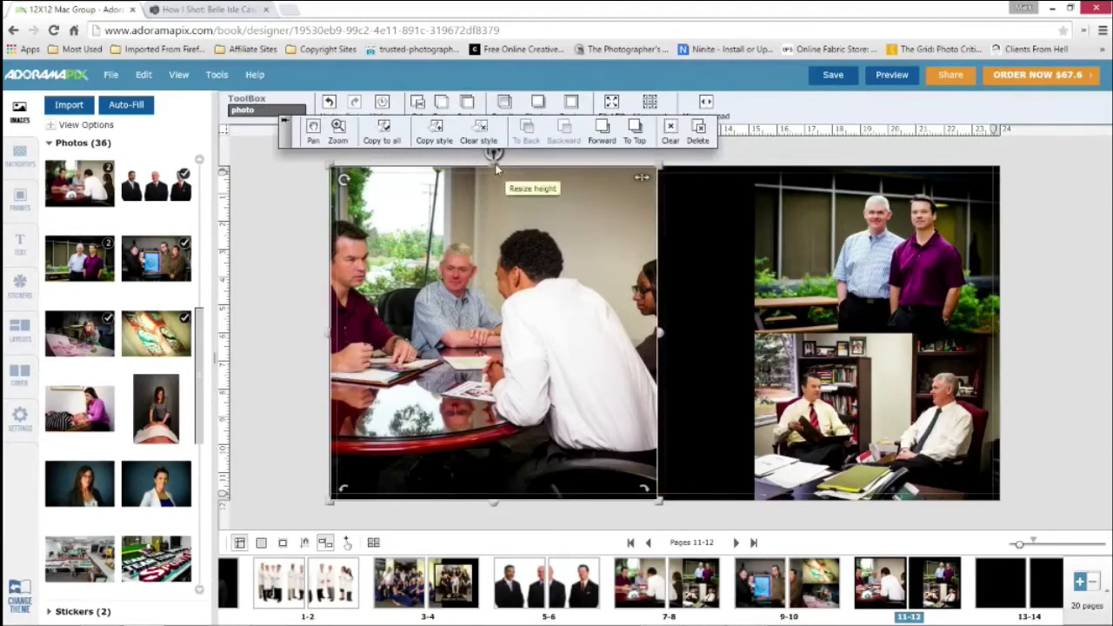
drag(495, 168, 498, 188)
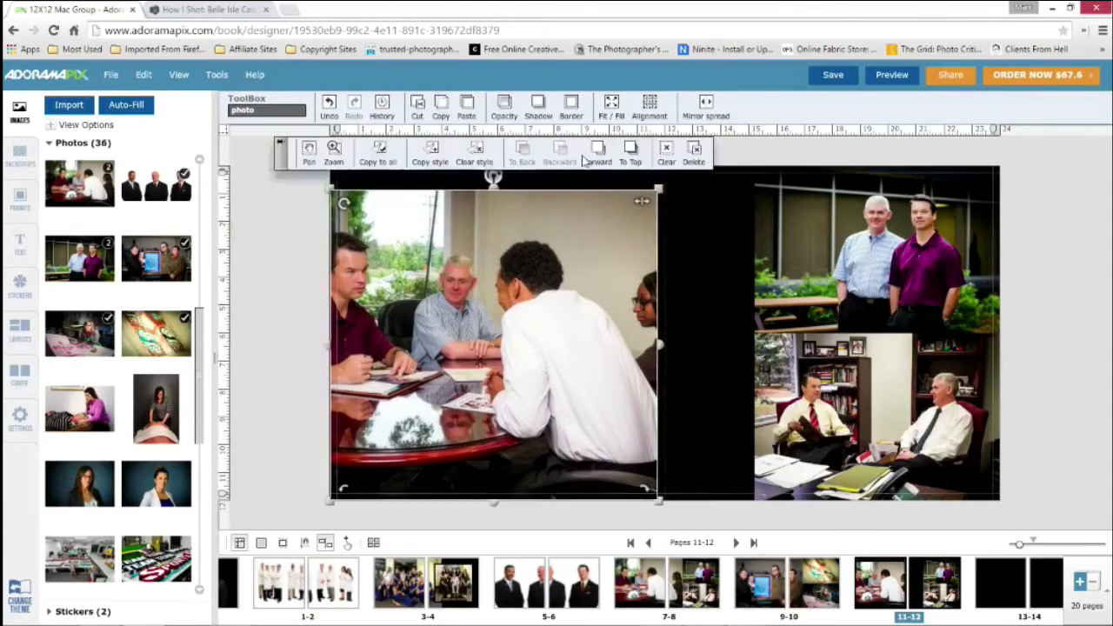
Increase the white border of the large meeting photo on spread 11-12 to 99
click(576, 108)
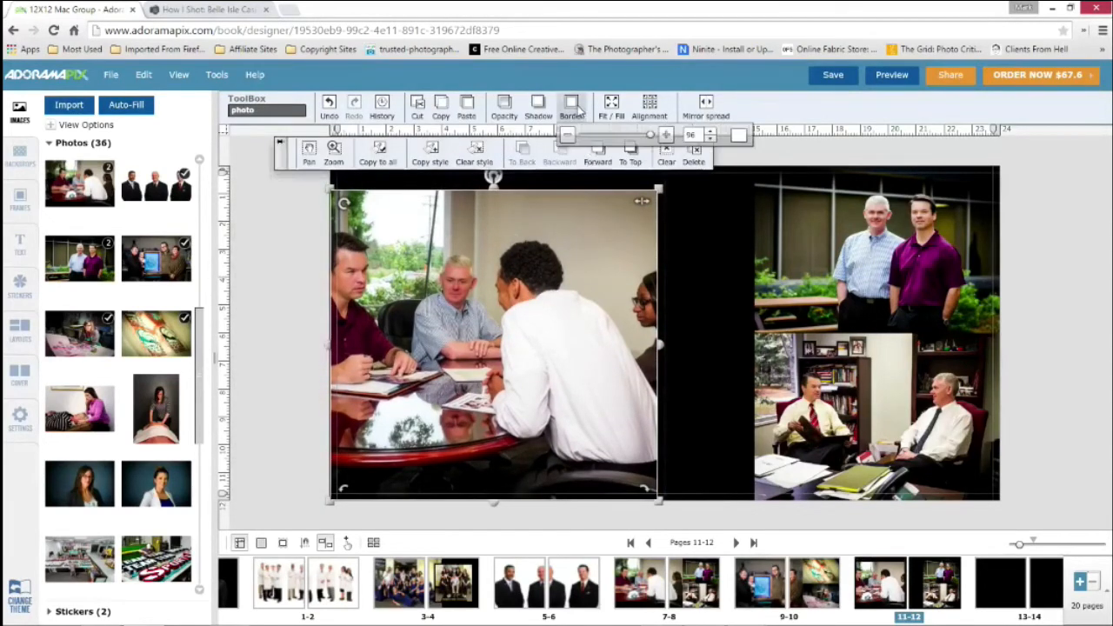
click(666, 135)
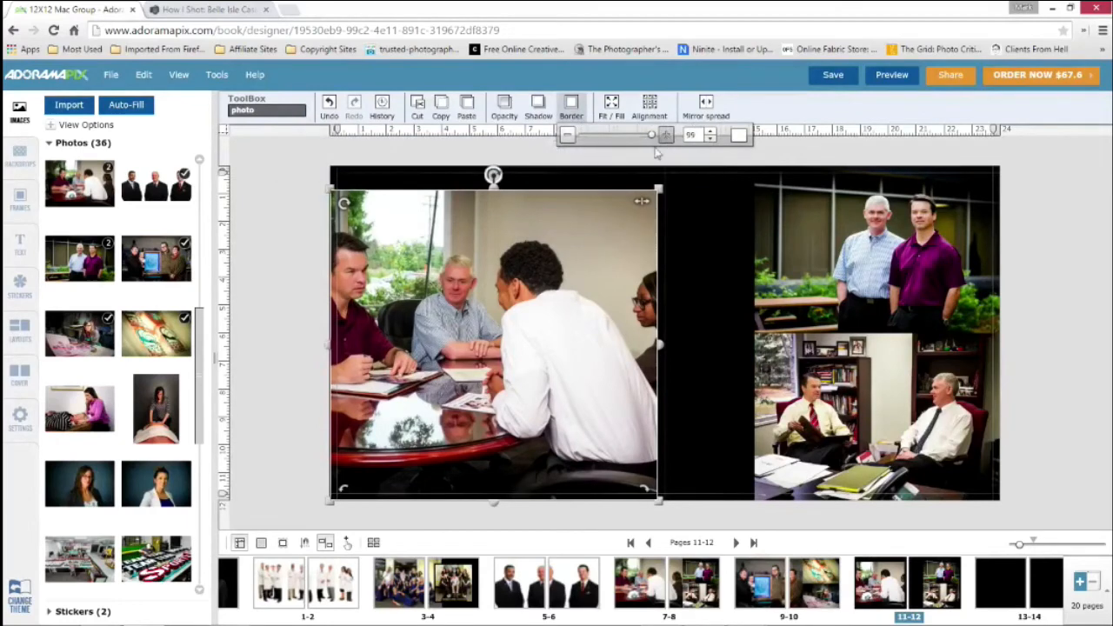
click(297, 239)
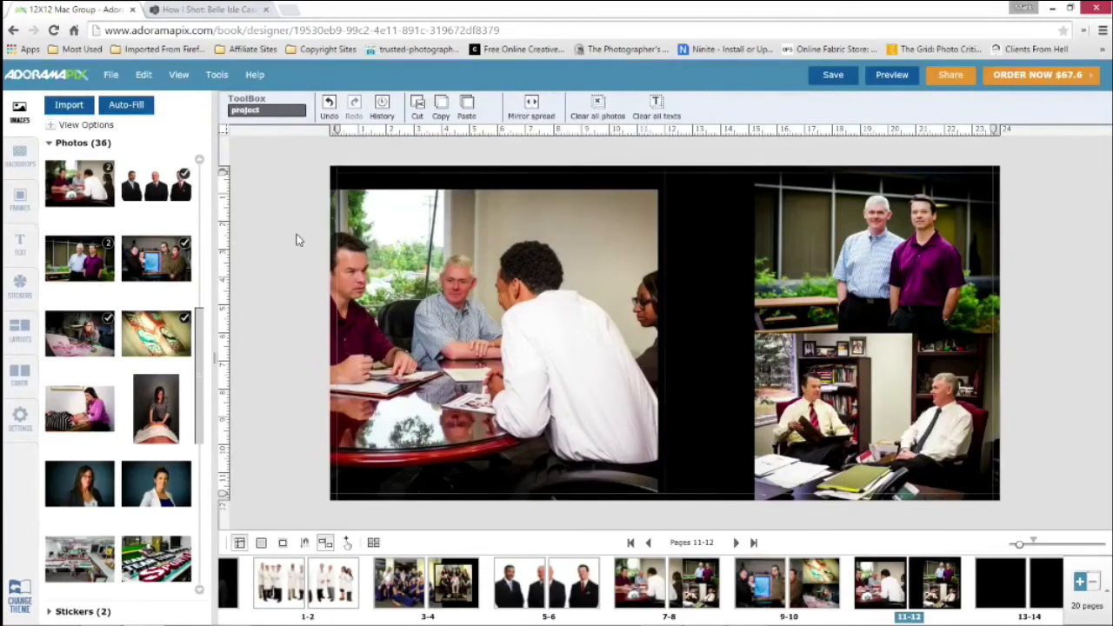
Shift the bordered meeting photo toward the page fold and raise its upper edge to test how the border sits on the page
click(451, 249)
click(716, 256)
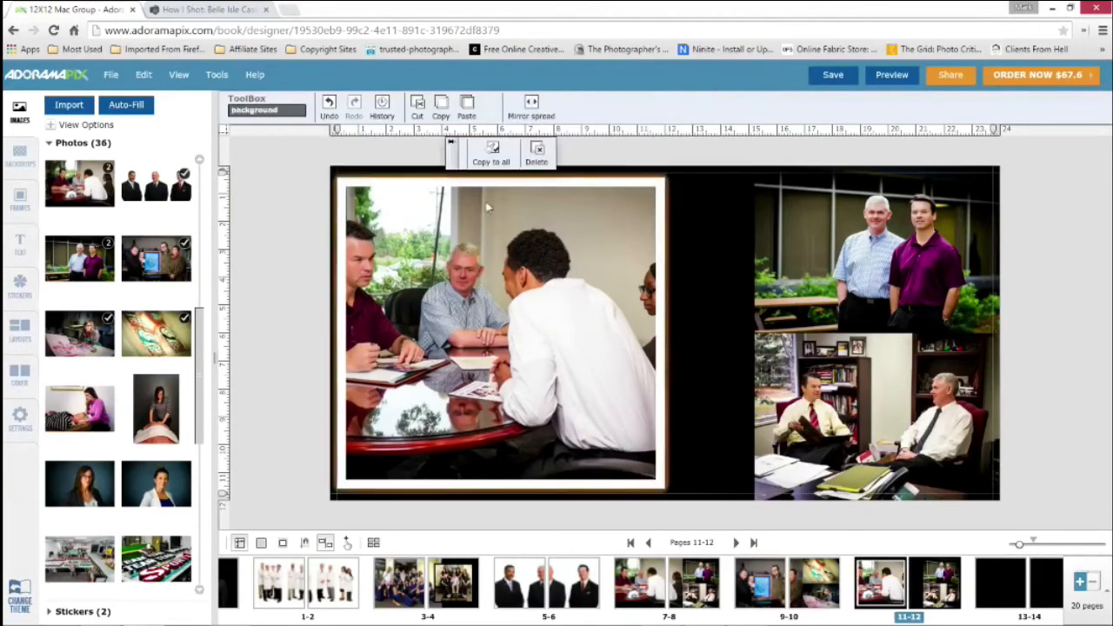
click(498, 203)
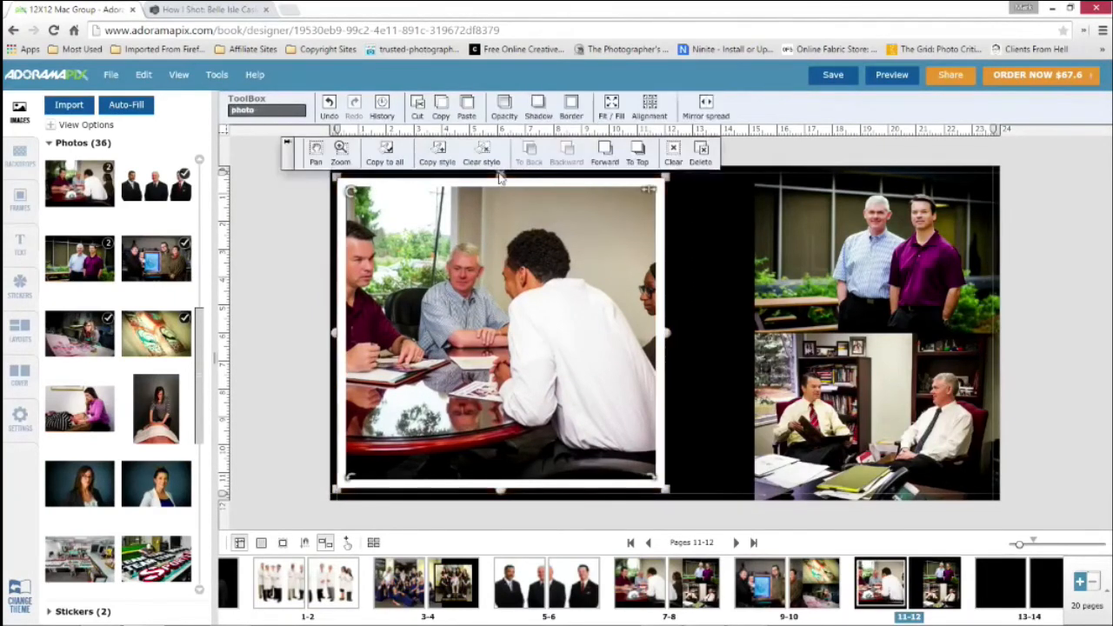
drag(506, 165, 505, 163)
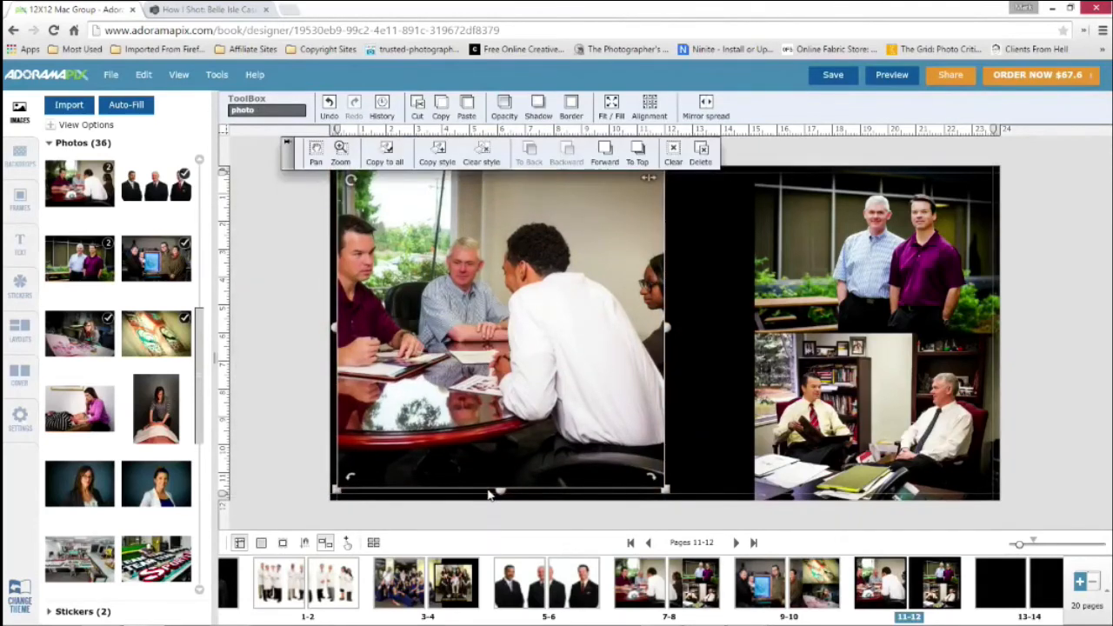
click(486, 520)
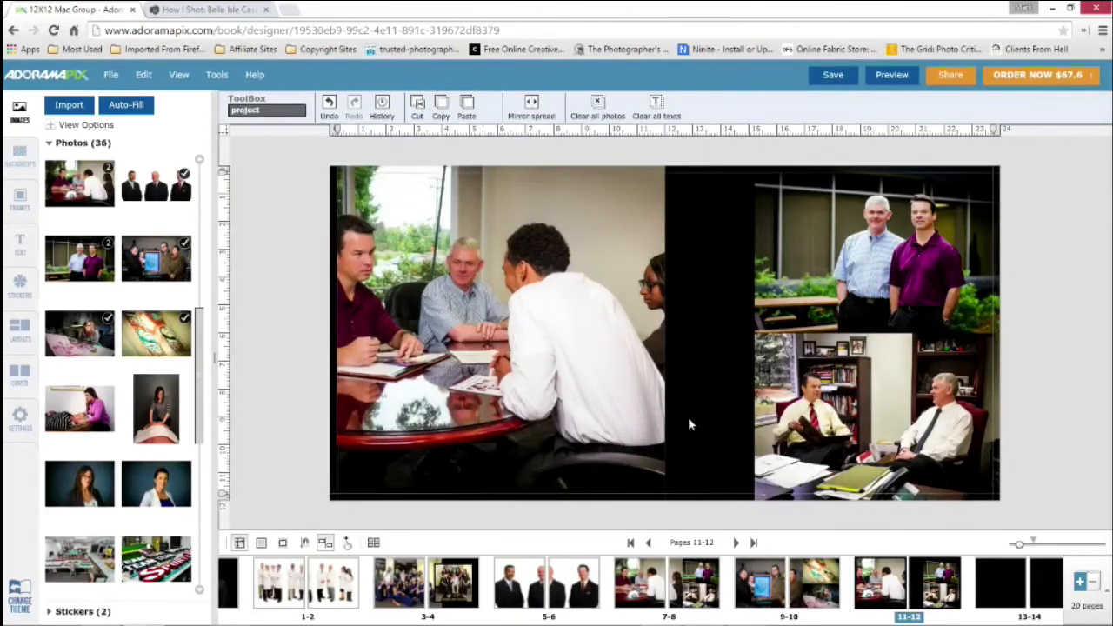
Remove the border from the large meeting photo by setting its size to 0
click(536, 290)
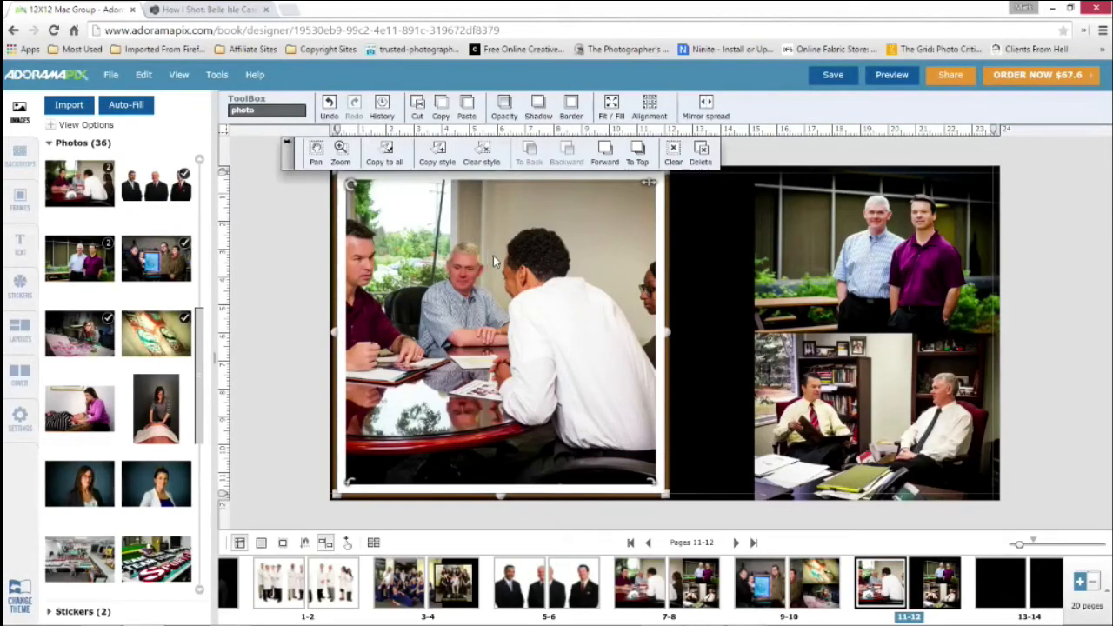
click(571, 112)
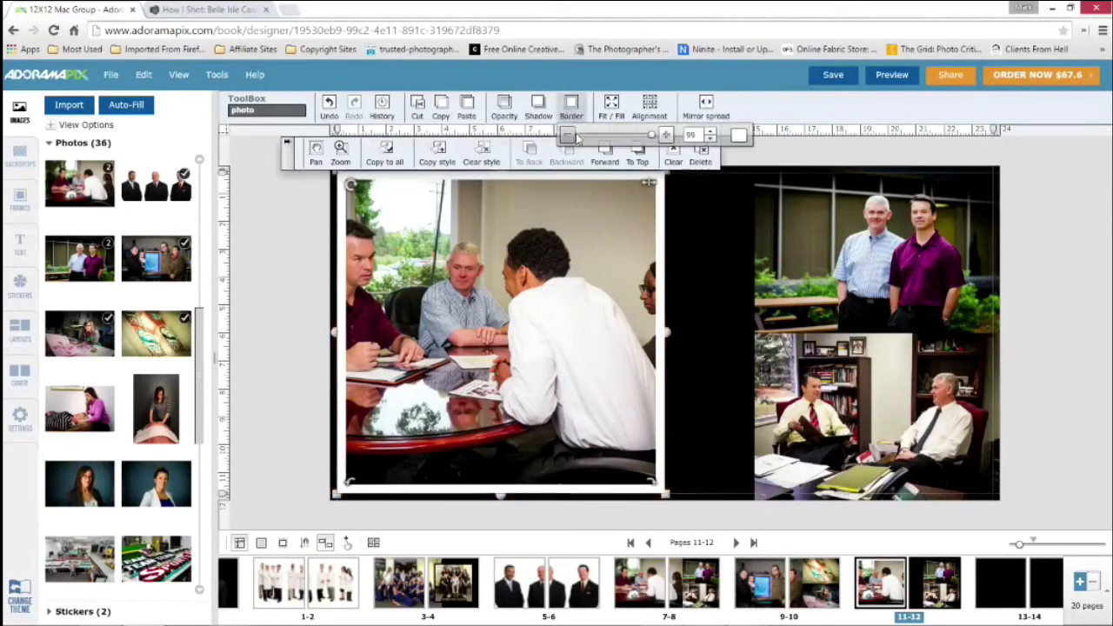
drag(653, 138, 613, 138)
drag(699, 135, 671, 136)
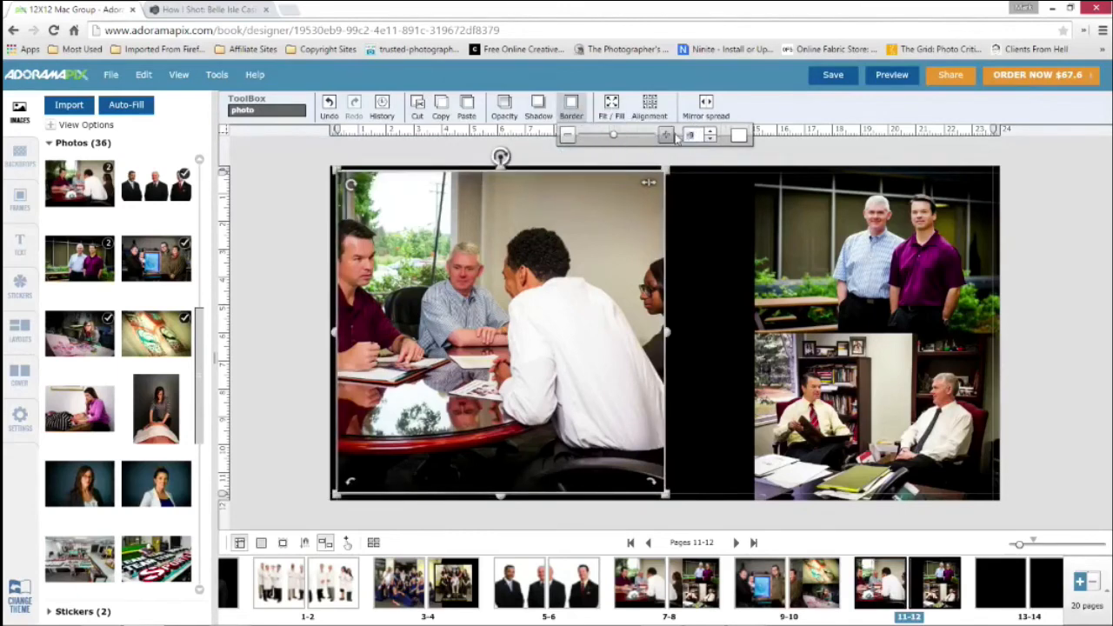
text(0)
click(625, 203)
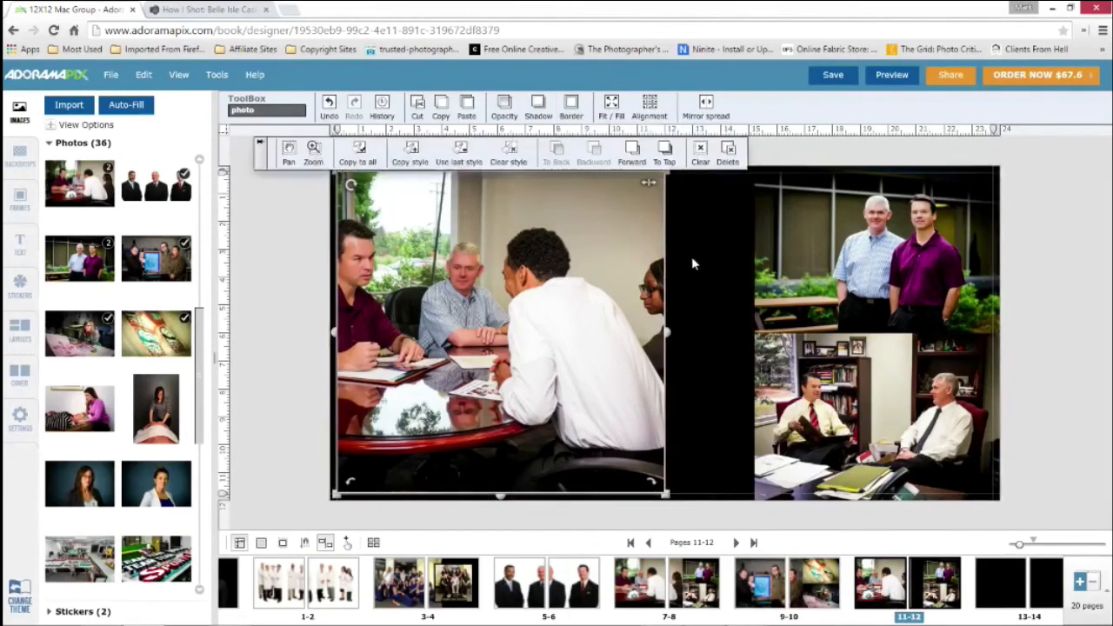
Make the large meeting photo fill its page on spread 11-12
click(614, 105)
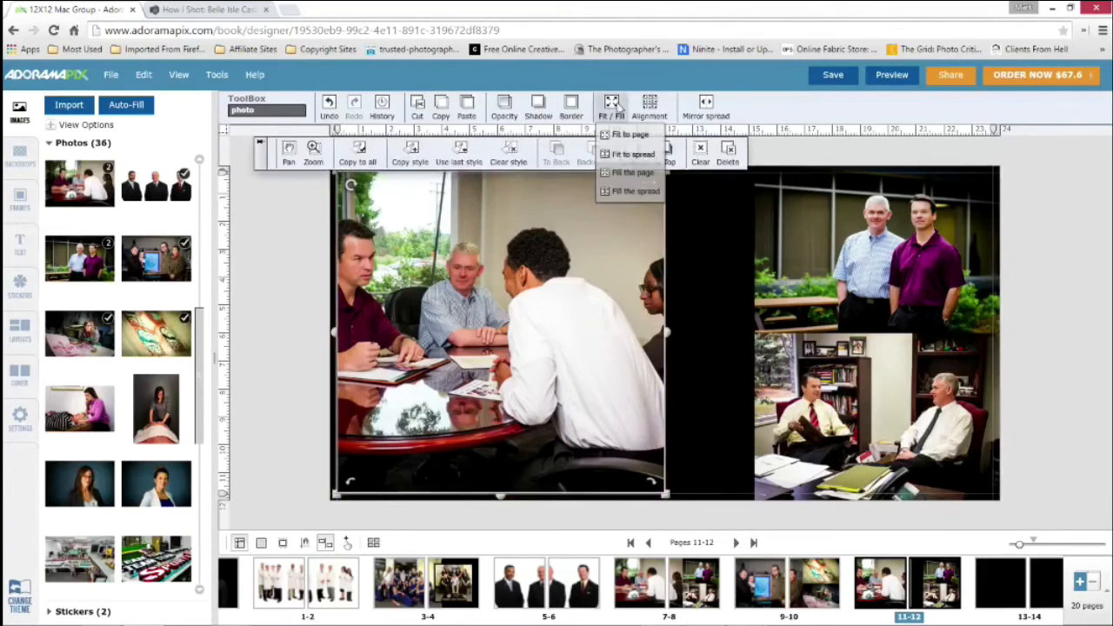
click(622, 172)
click(715, 216)
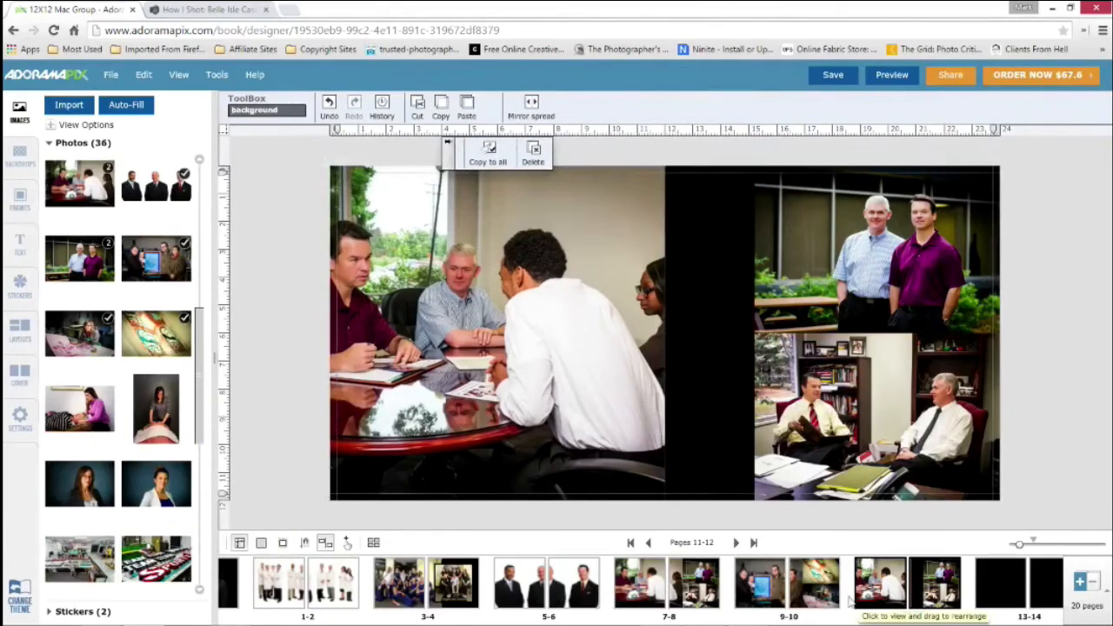
Open spread 9-10, search the stickers for "rect", and place the solid black rectangle over the large group photo
click(777, 584)
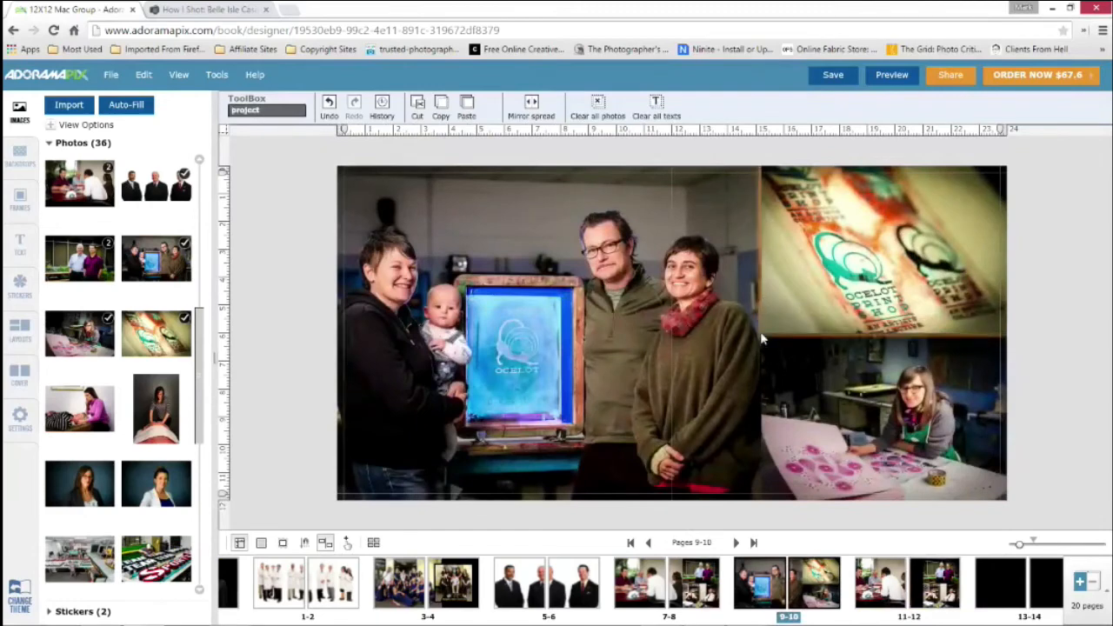
click(828, 372)
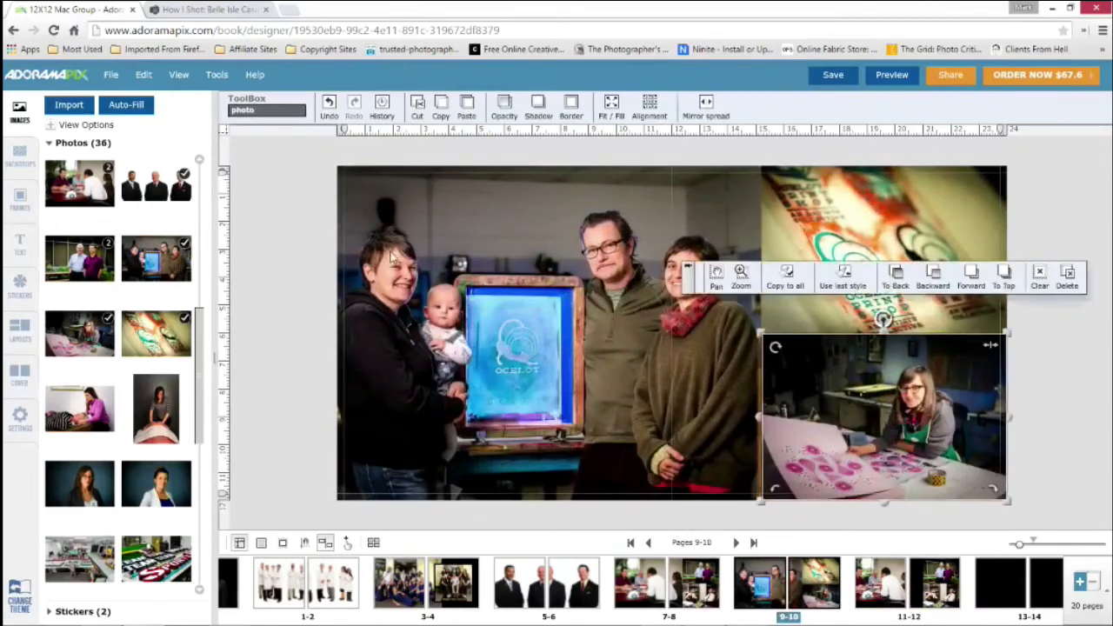
click(291, 224)
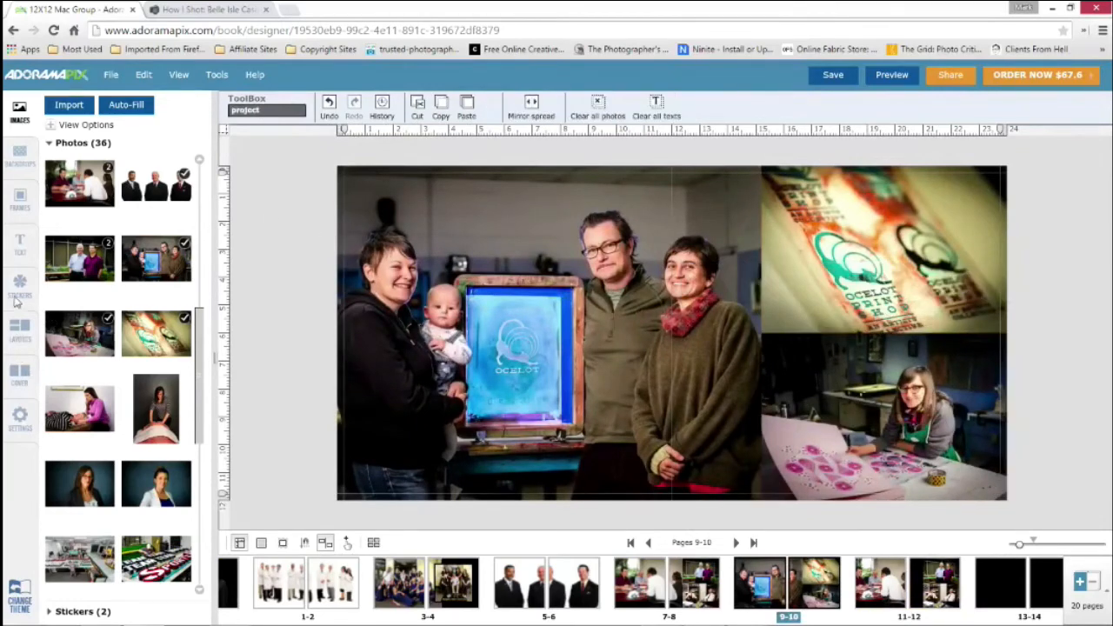
click(18, 287)
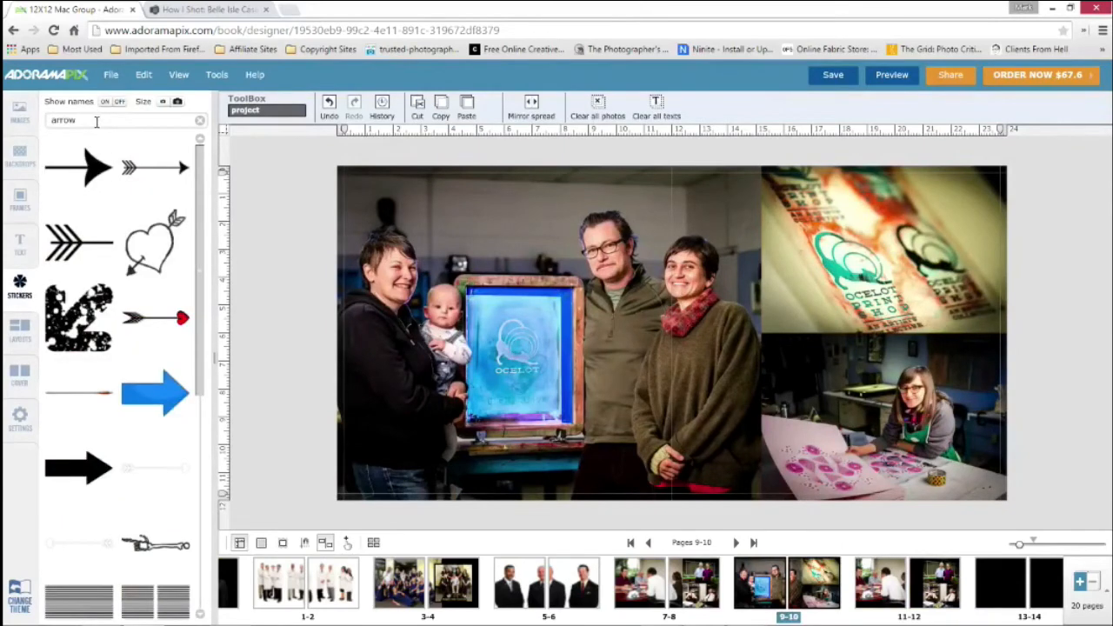
double_click(53, 122)
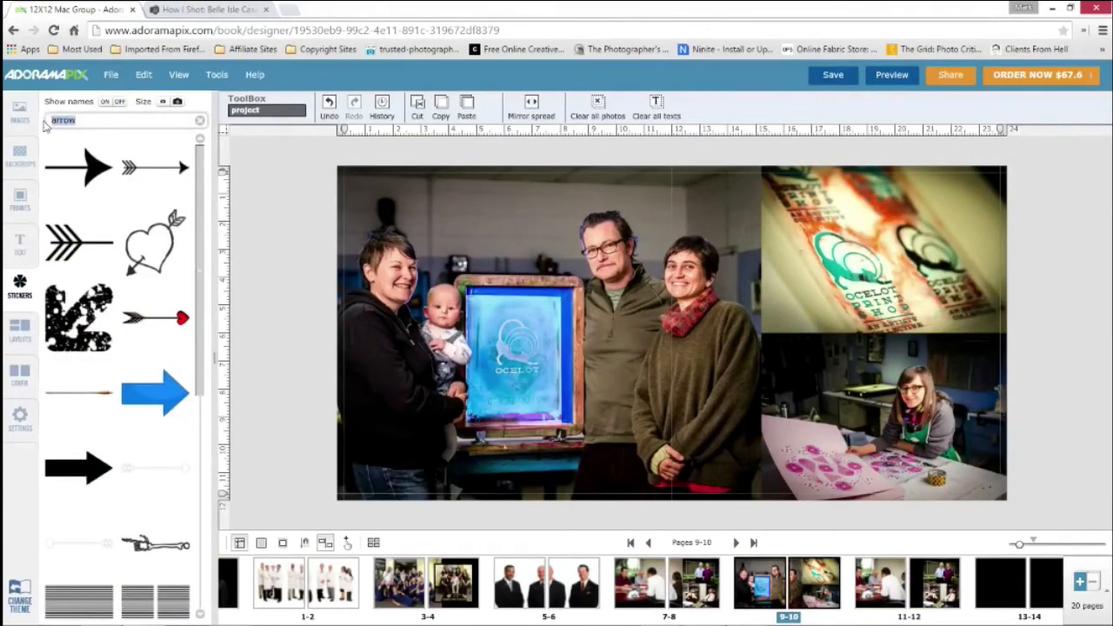
text(rect)
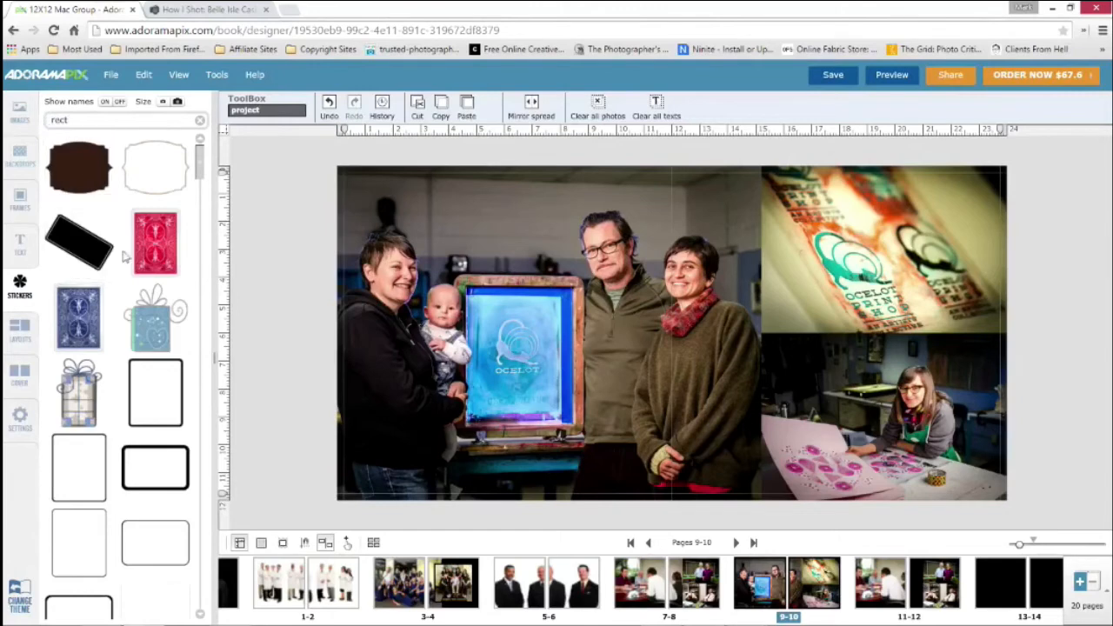
scroll(120, 347, down, 5)
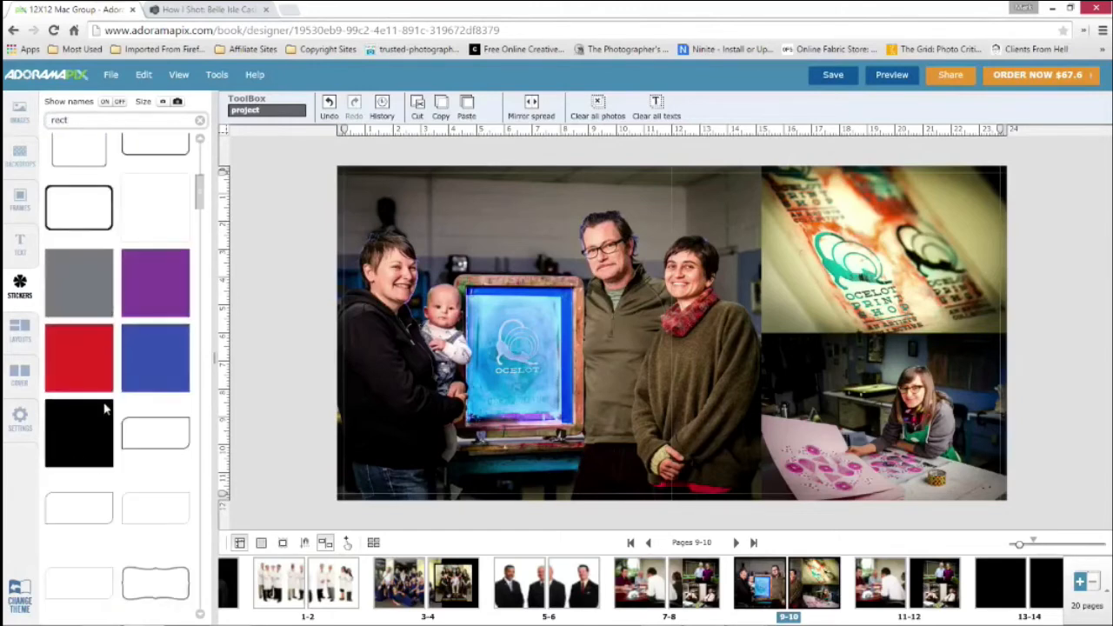
drag(85, 424, 669, 352)
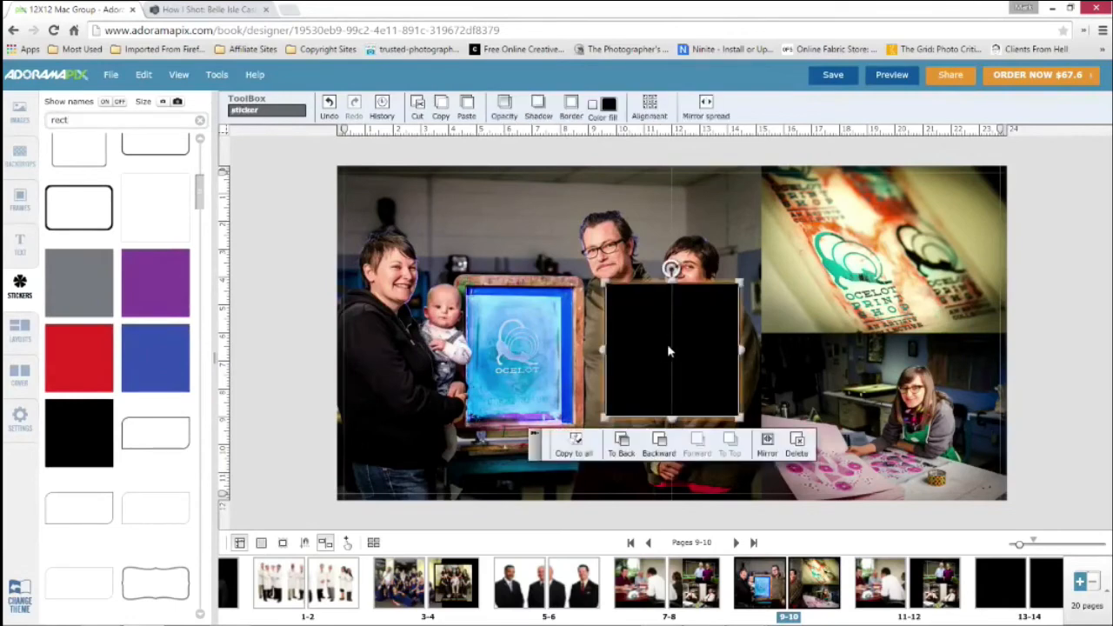
Stretch the black rectangle over the full spread height, narrow it to about 87 wide, and place it along the seam between the photos
drag(670, 284, 684, 167)
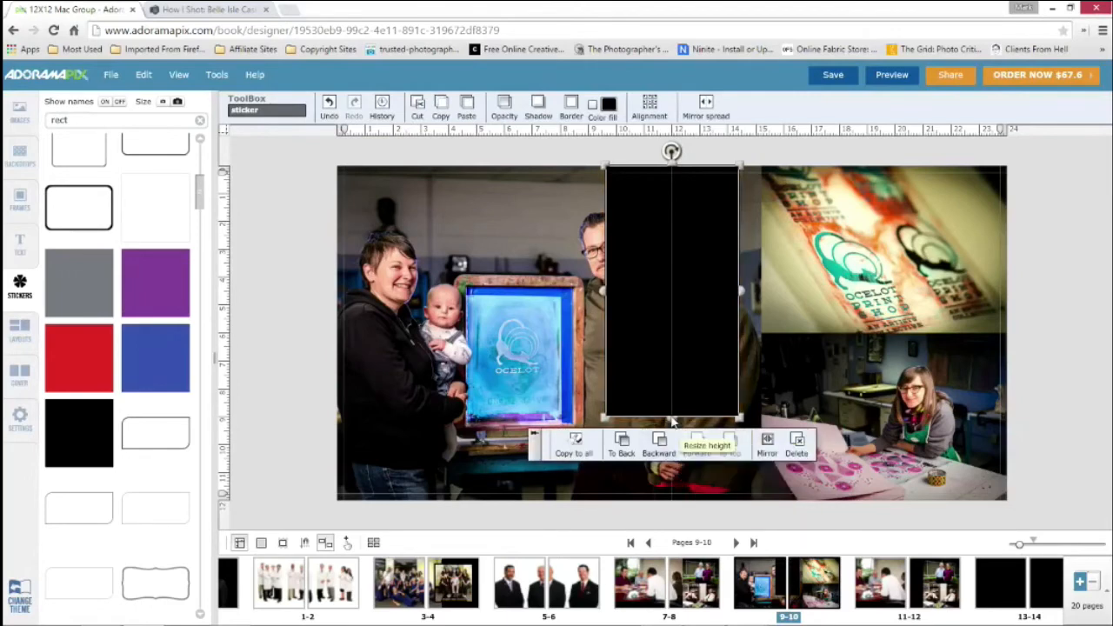
drag(671, 416, 678, 511)
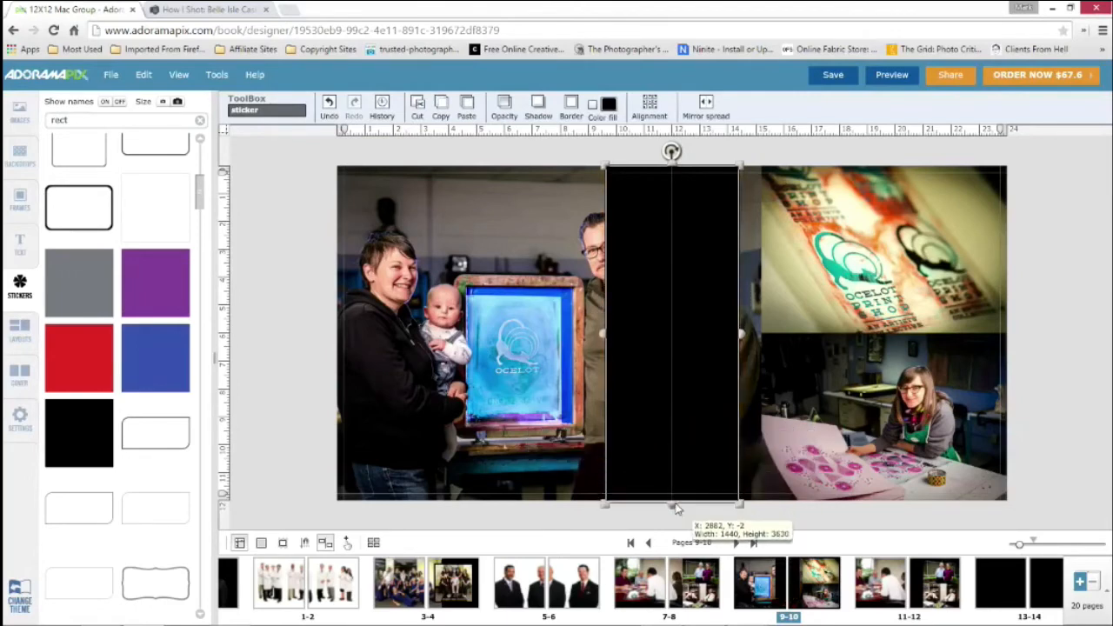
drag(606, 335, 731, 346)
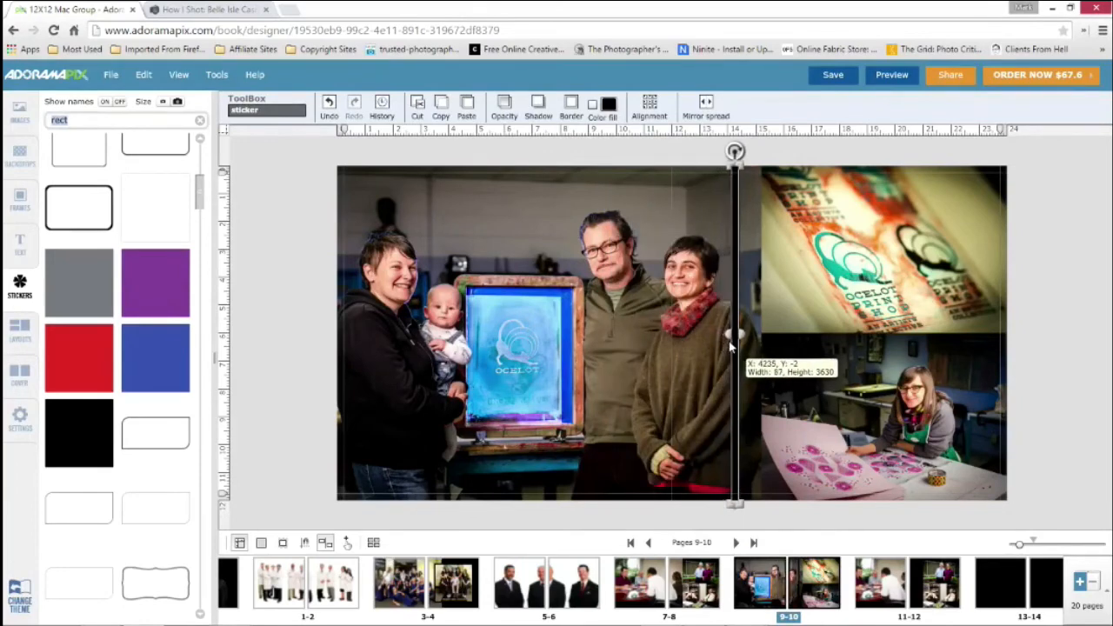
drag(741, 309, 764, 308)
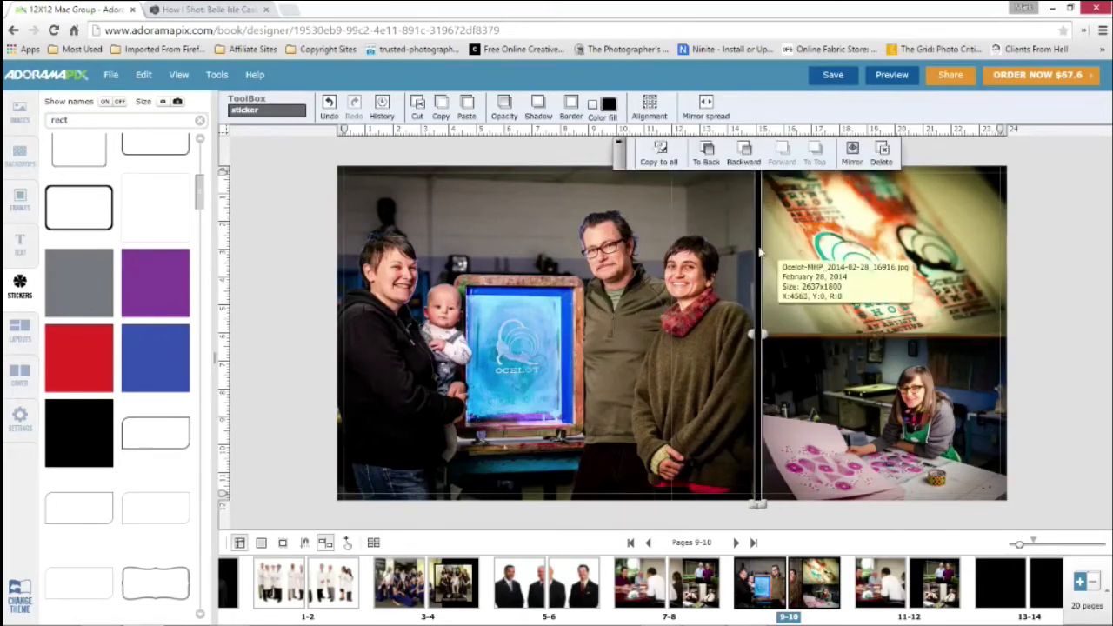
click(305, 233)
click(288, 228)
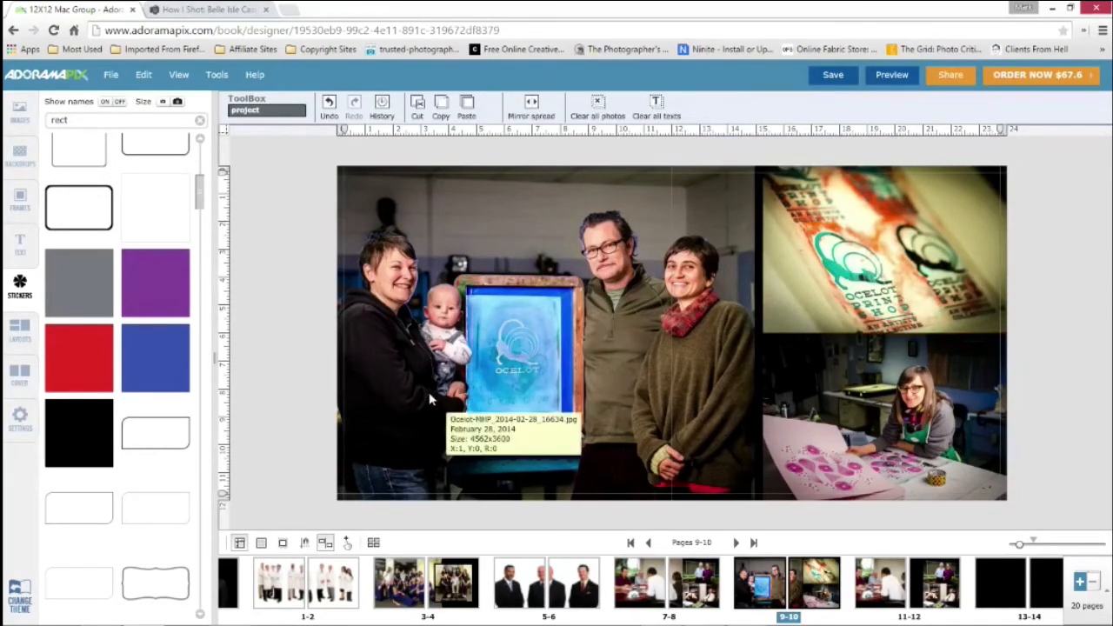
Set the black strip's width to 20 in its properties
click(760, 282)
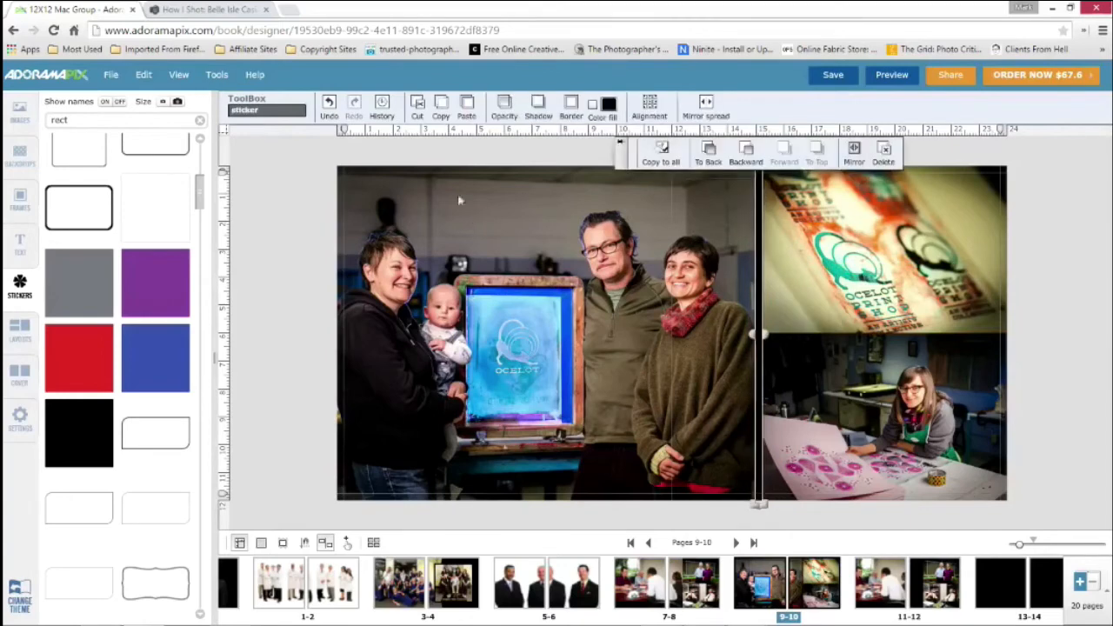
click(144, 75)
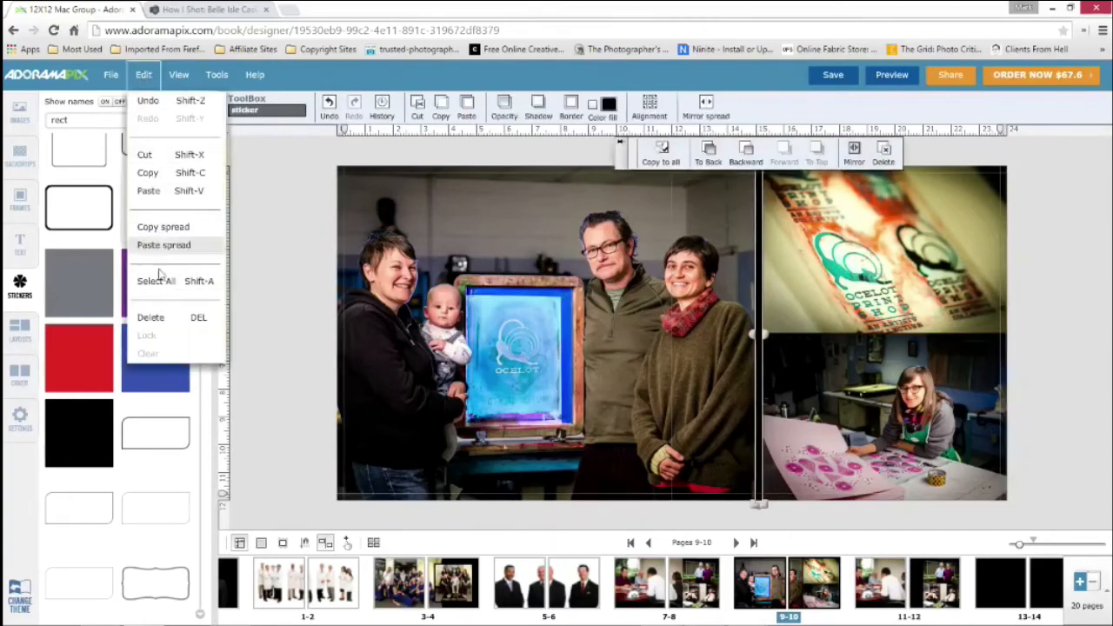
click(179, 74)
click(193, 192)
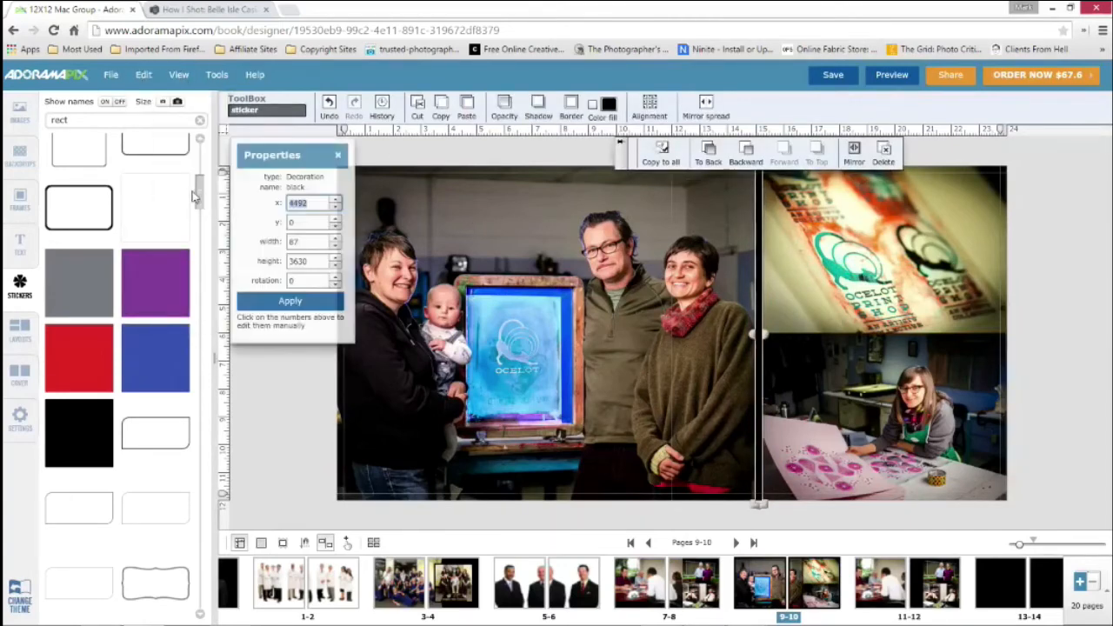
click(311, 241)
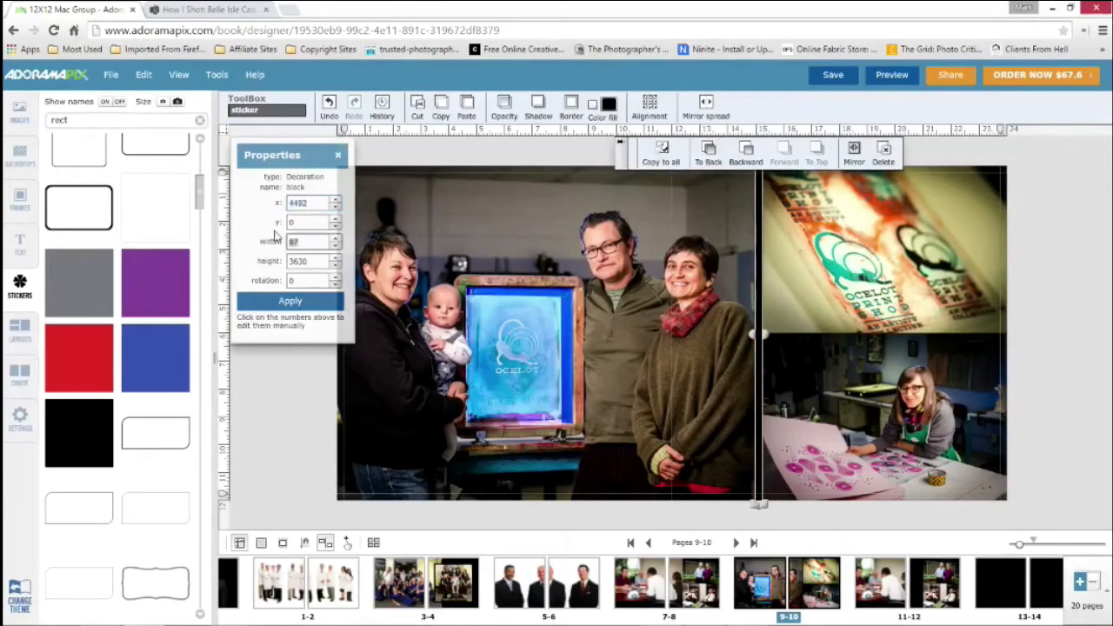
click(290, 303)
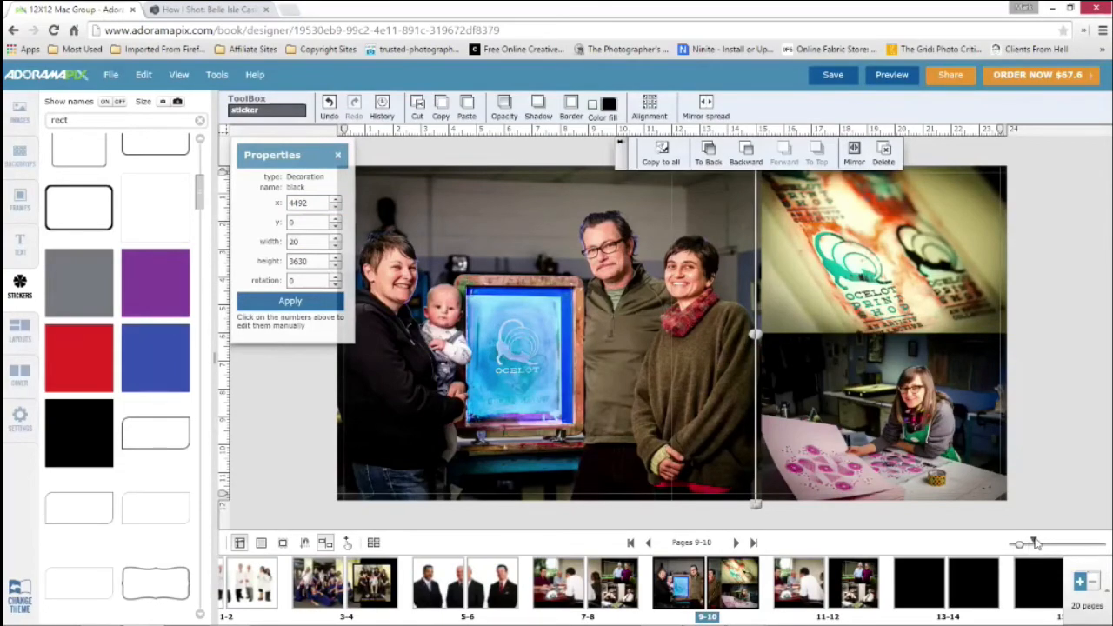
Move the black strip to x 4542 so it lies exactly on the seam between the group photo and the two smaller photos
drag(1026, 545, 1055, 546)
drag(789, 521, 888, 533)
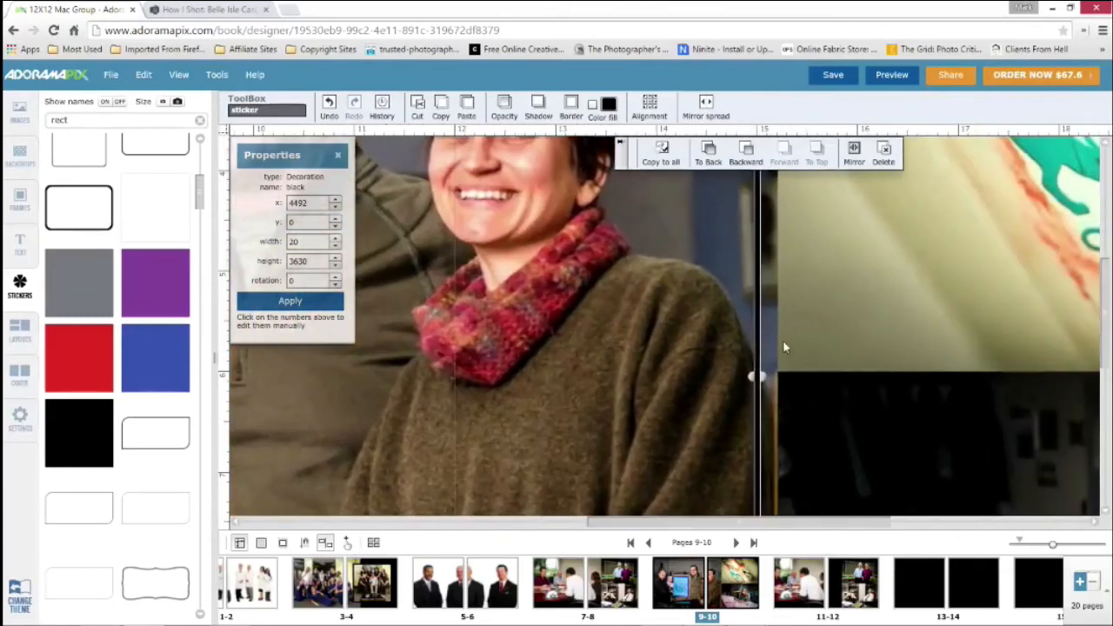
mouse_move(759, 342)
mouse_down()
mouse_move(772, 342)
mouse_move(760, 352)
mouse_up()
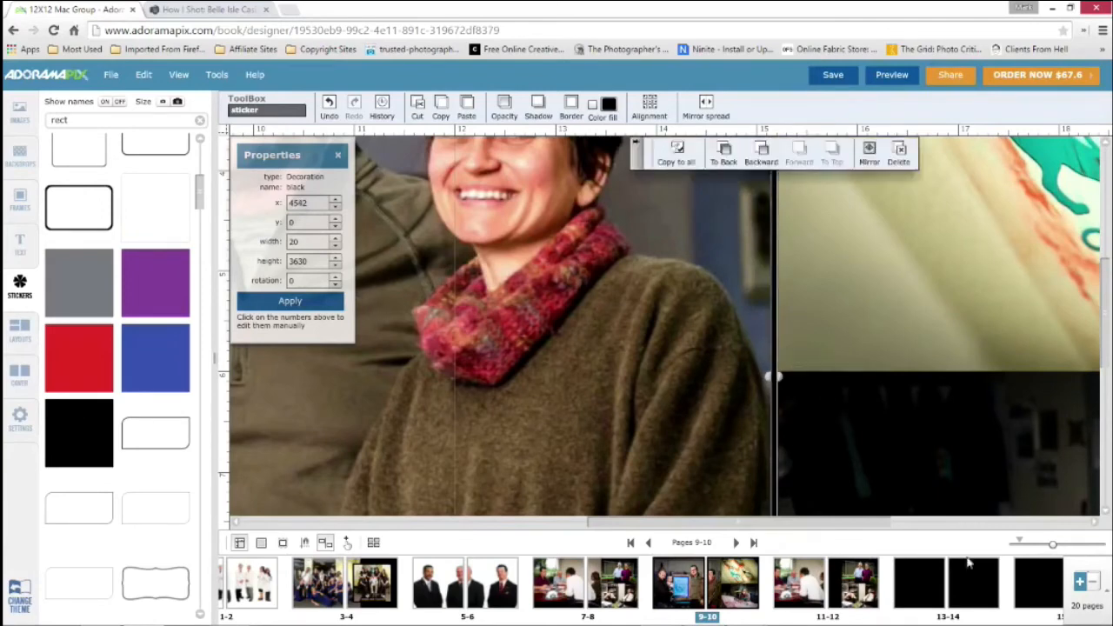
click(1019, 544)
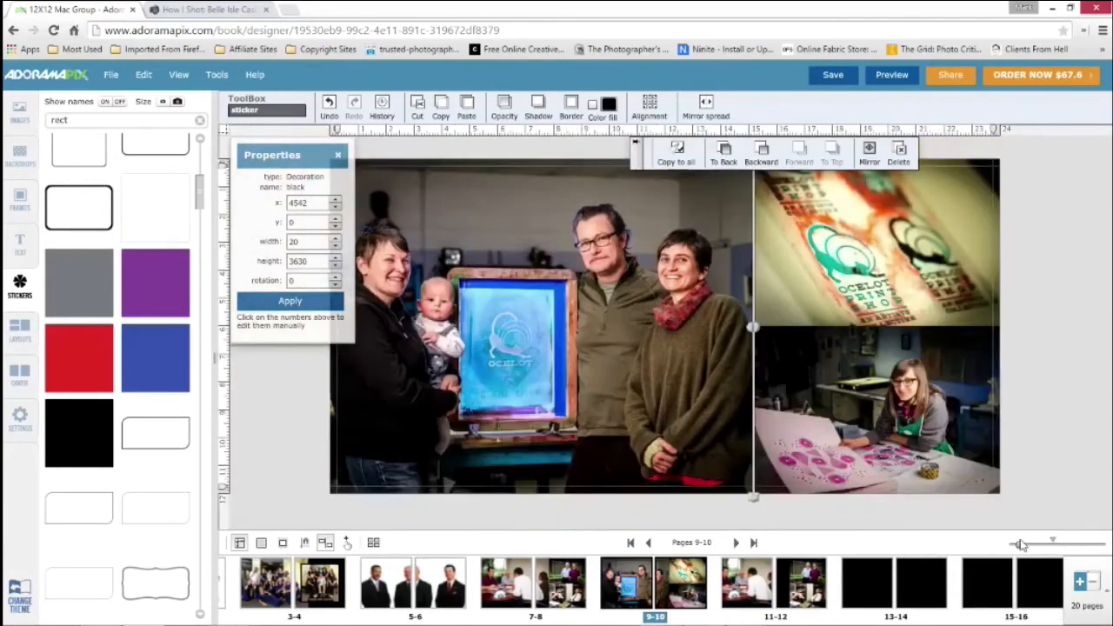
click(1040, 447)
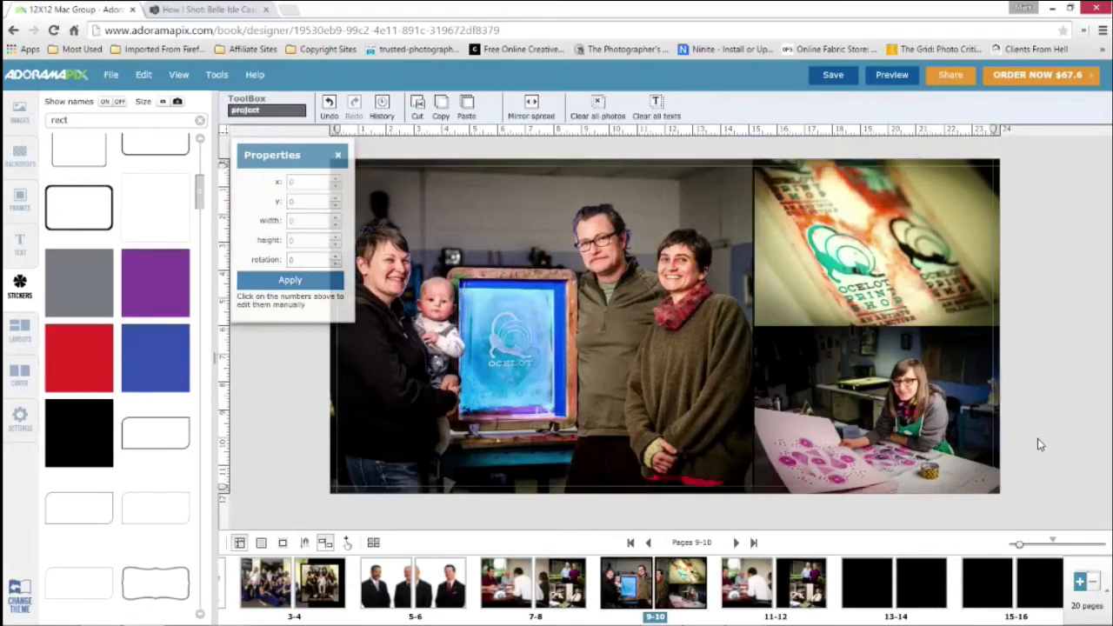
Fill the thin black strip between the photos on spread 9-10 with blue
click(767, 280)
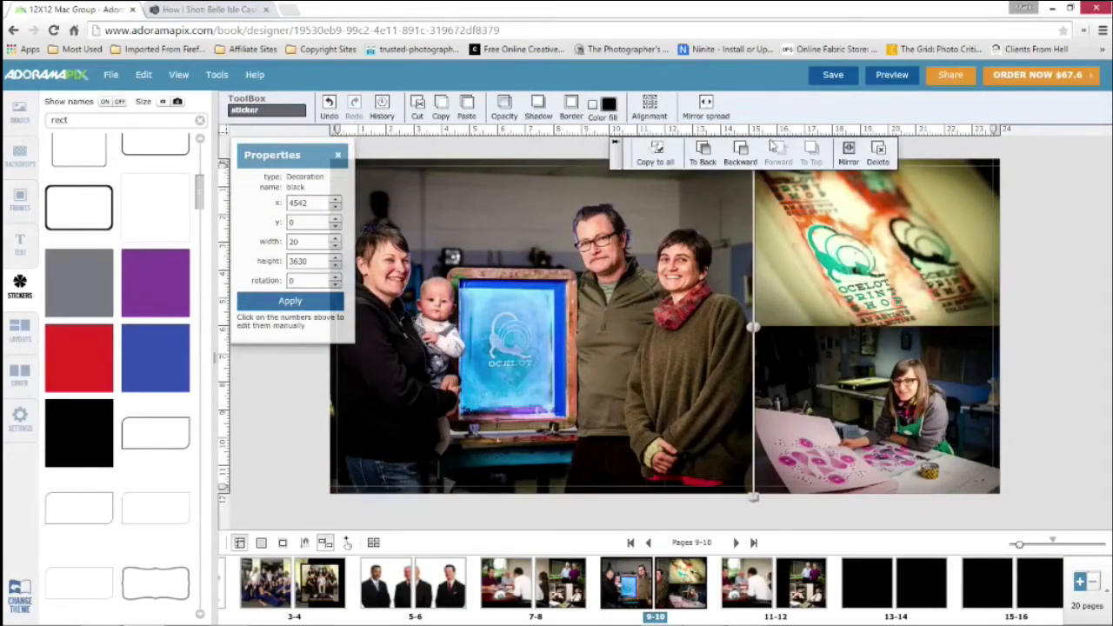
click(611, 104)
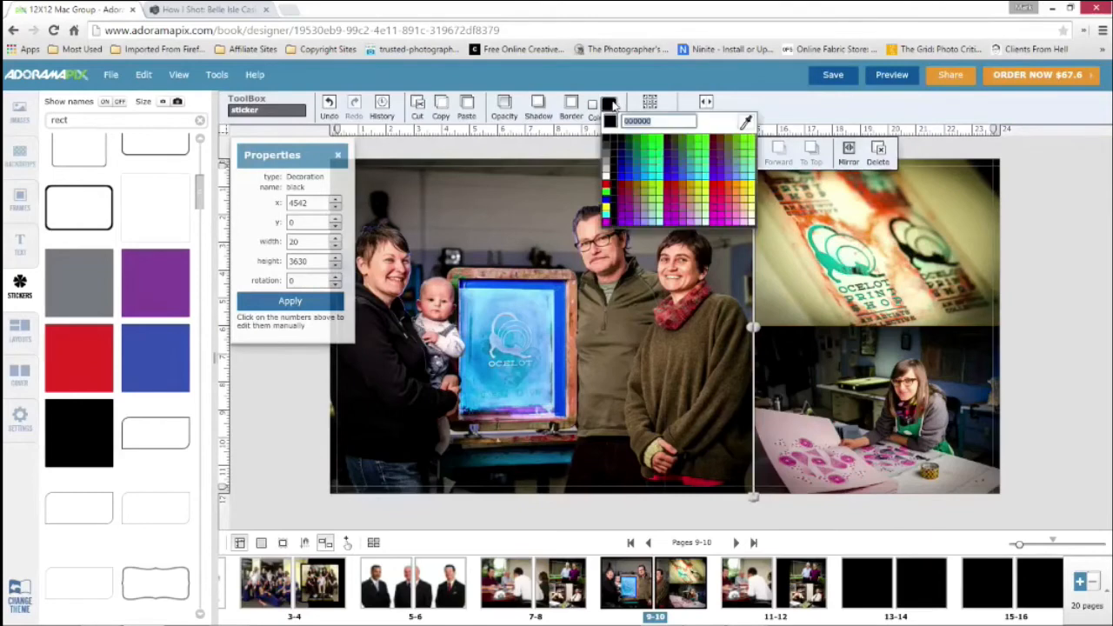
click(624, 170)
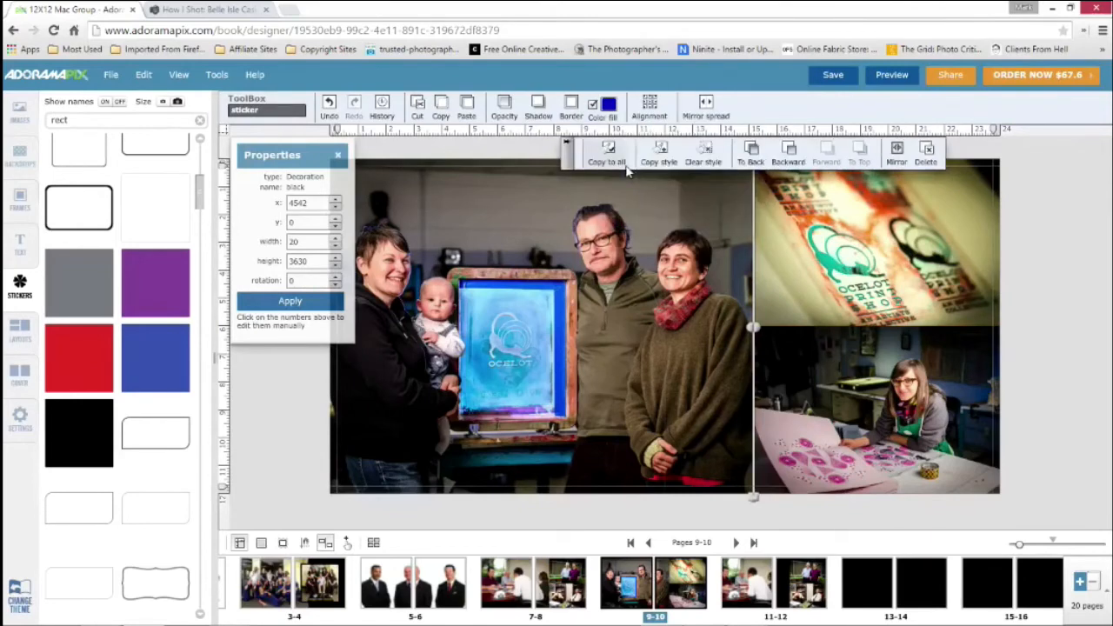
click(1042, 265)
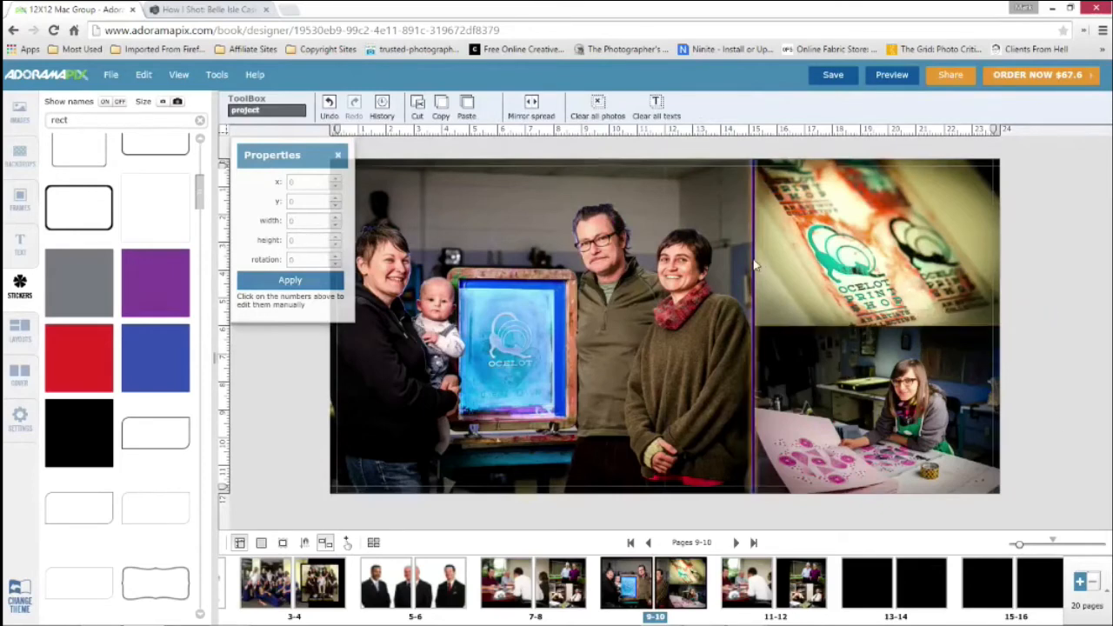
Widen the blue strip to about 155 and lower its opacity to 41%
click(748, 300)
drag(753, 329, 735, 329)
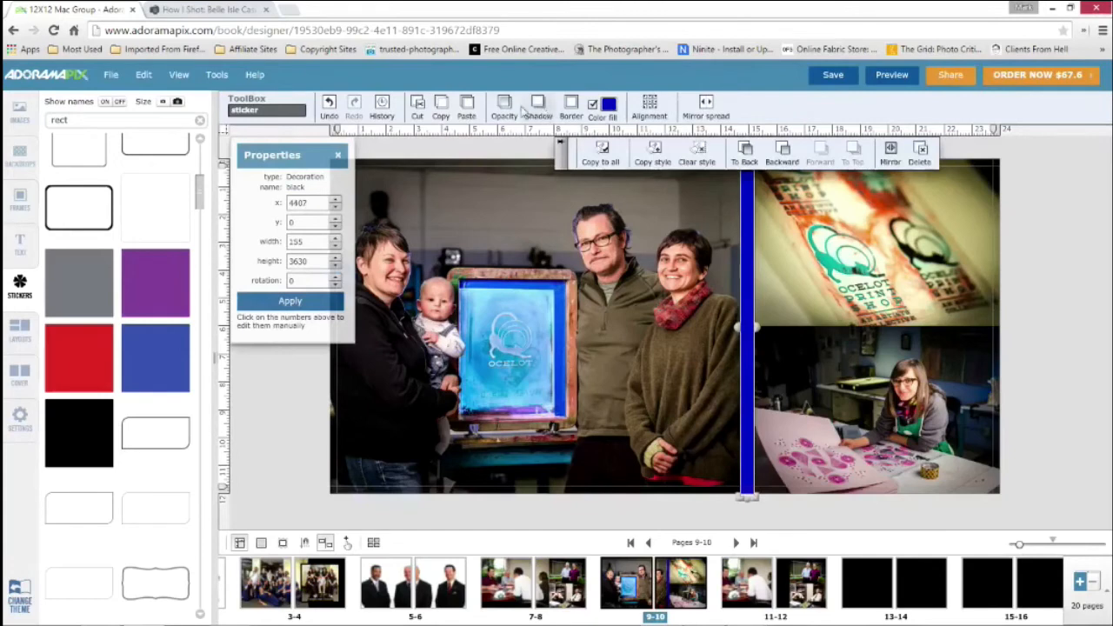
click(503, 107)
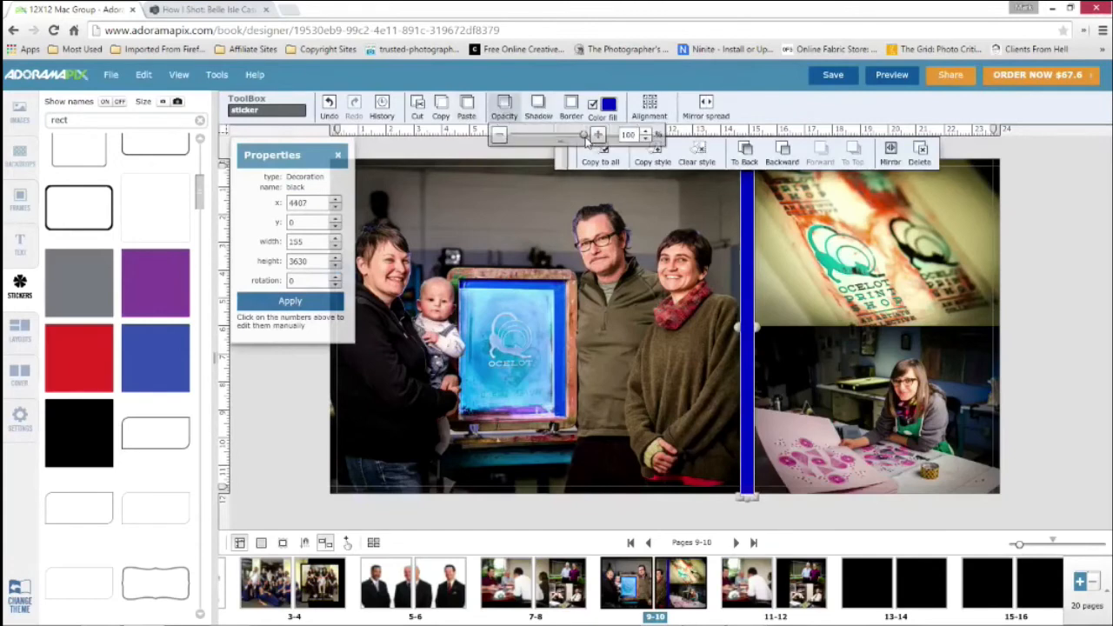
drag(589, 137, 546, 137)
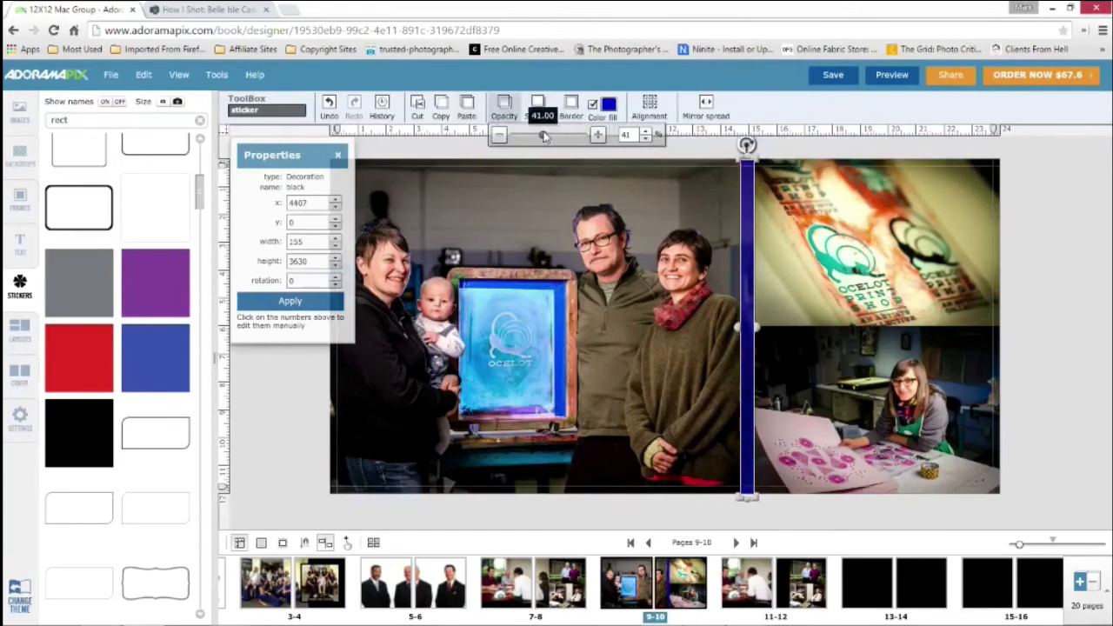
click(1045, 235)
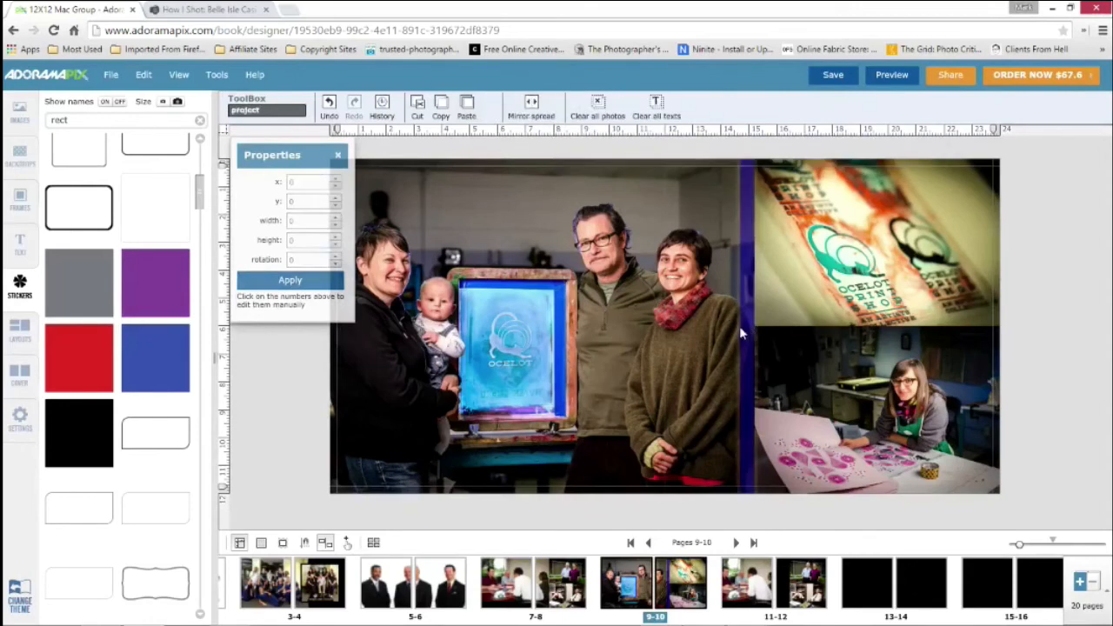
Widen the translucent blue strip to about 1238 so it covers the woman at the edge of the group photo
click(741, 334)
drag(740, 327, 641, 327)
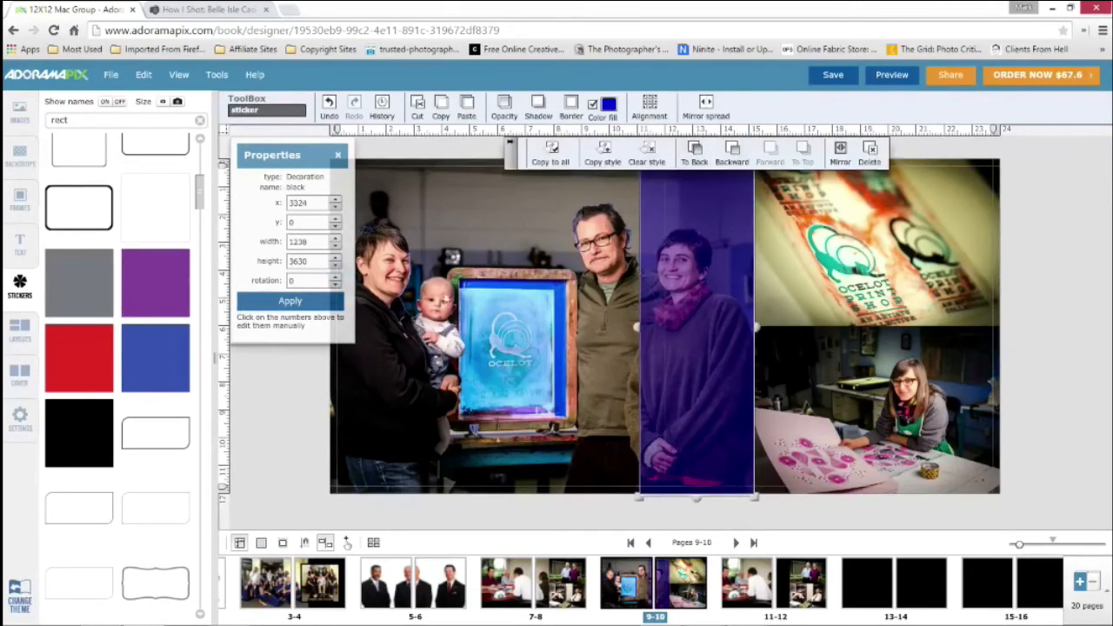
click(303, 411)
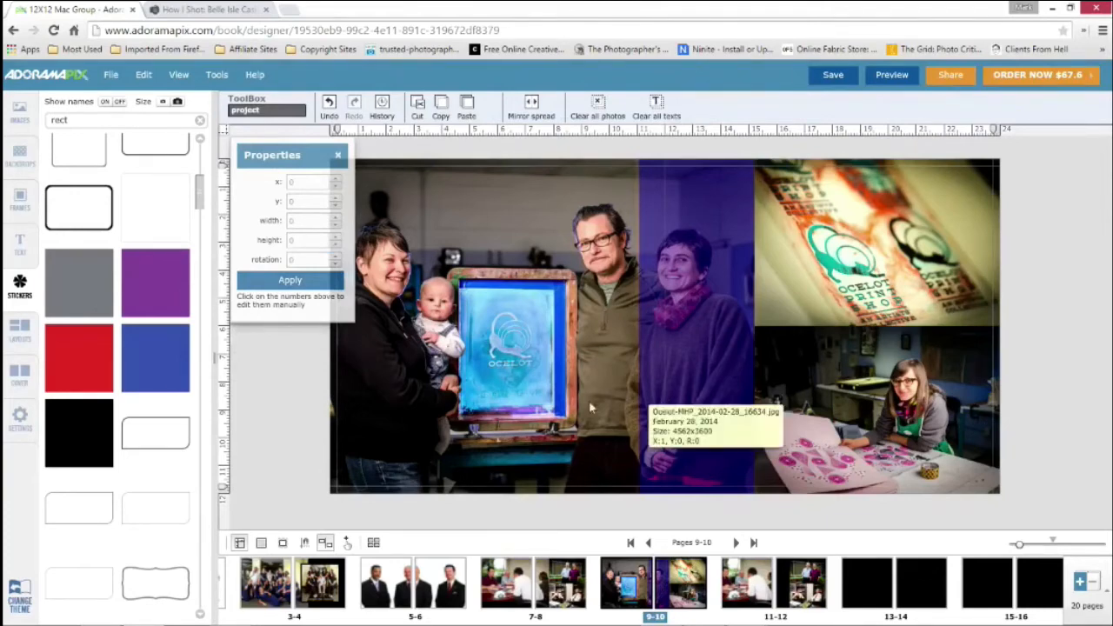
Delete the translucent blue rectangle sticker from spread 9-10
click(684, 328)
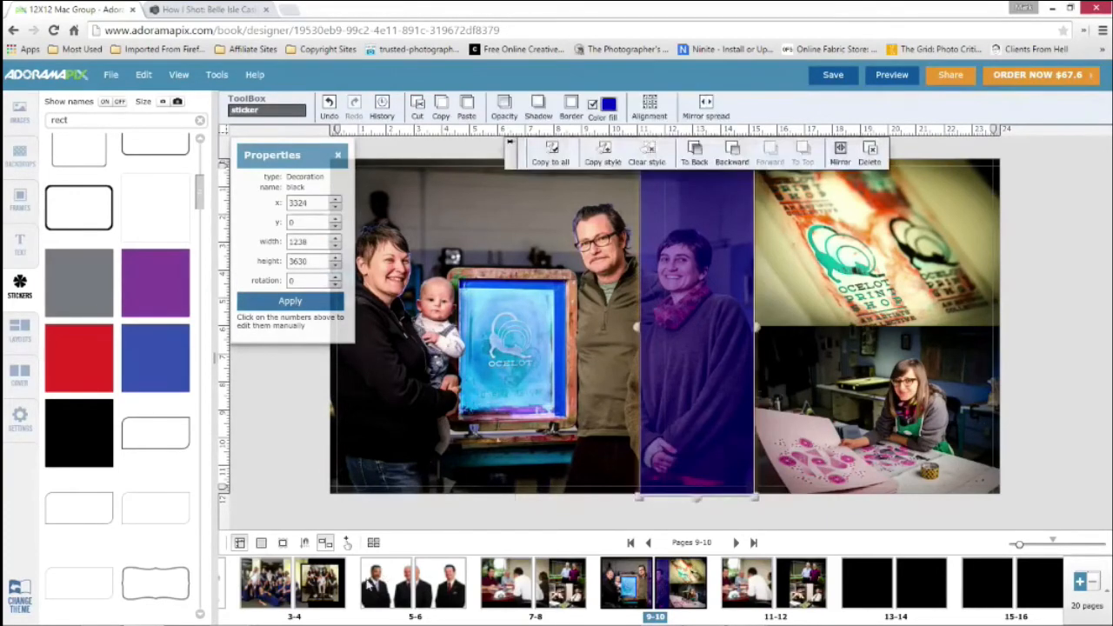
key(Delete)
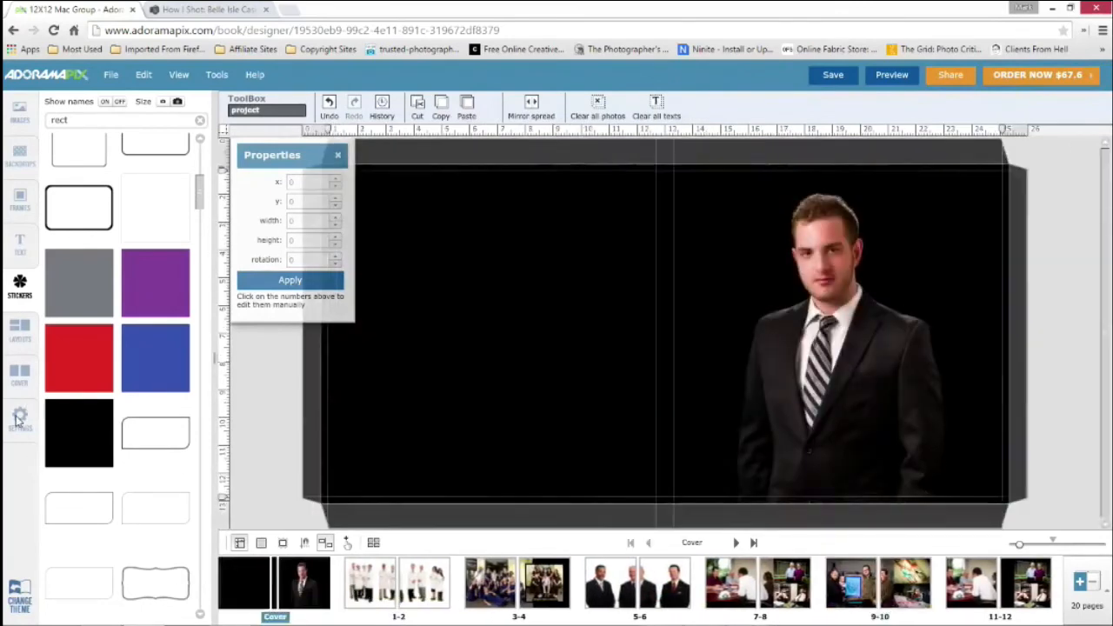
Open the cover, add the project's Commercial-Portfolio-Logo.png sticker, and move it across the lower part of the man's jacket
click(20, 416)
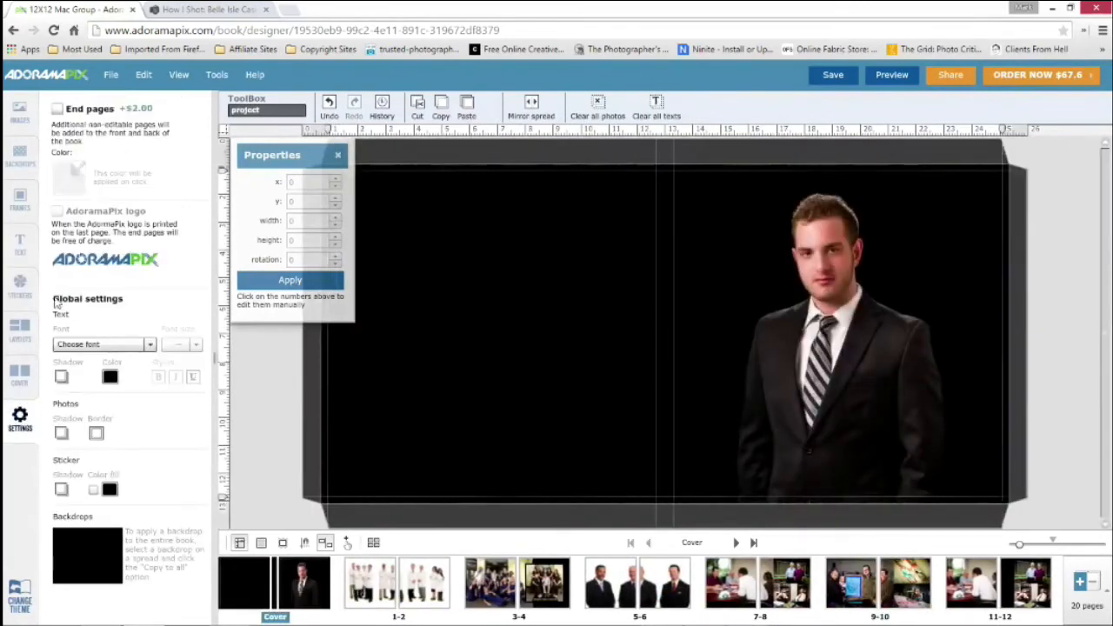
click(28, 127)
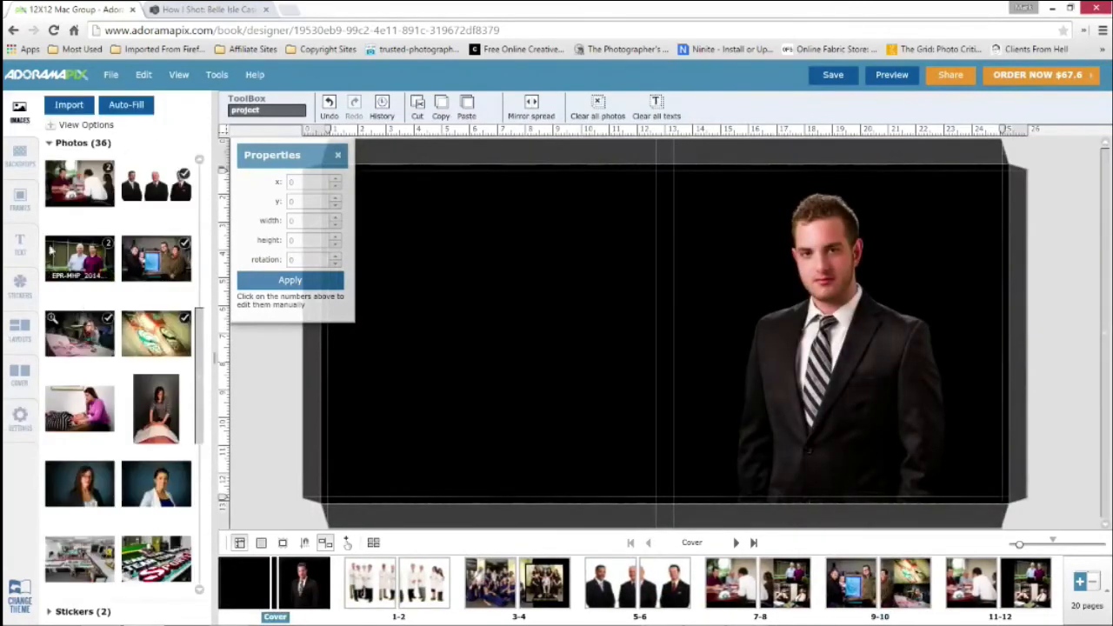
click(50, 143)
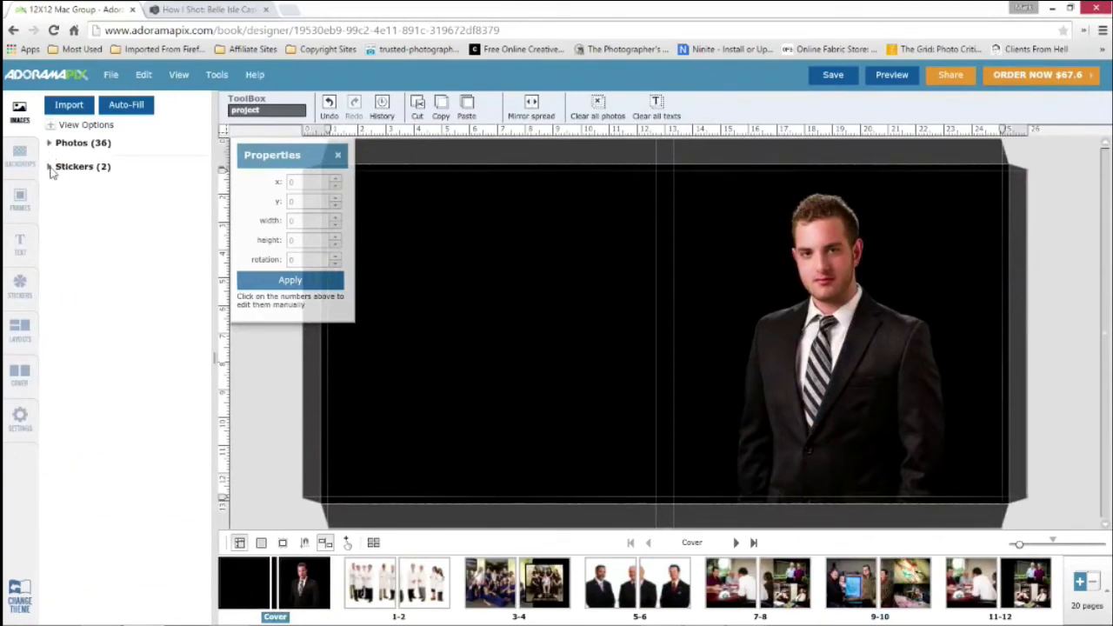
click(51, 167)
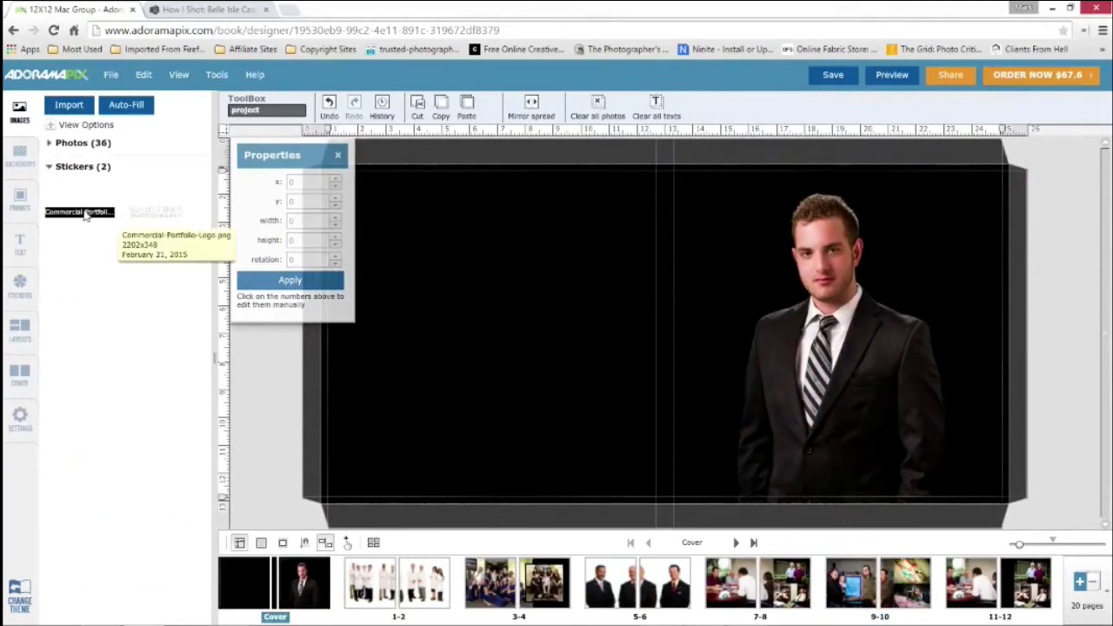
drag(306, 265, 693, 372)
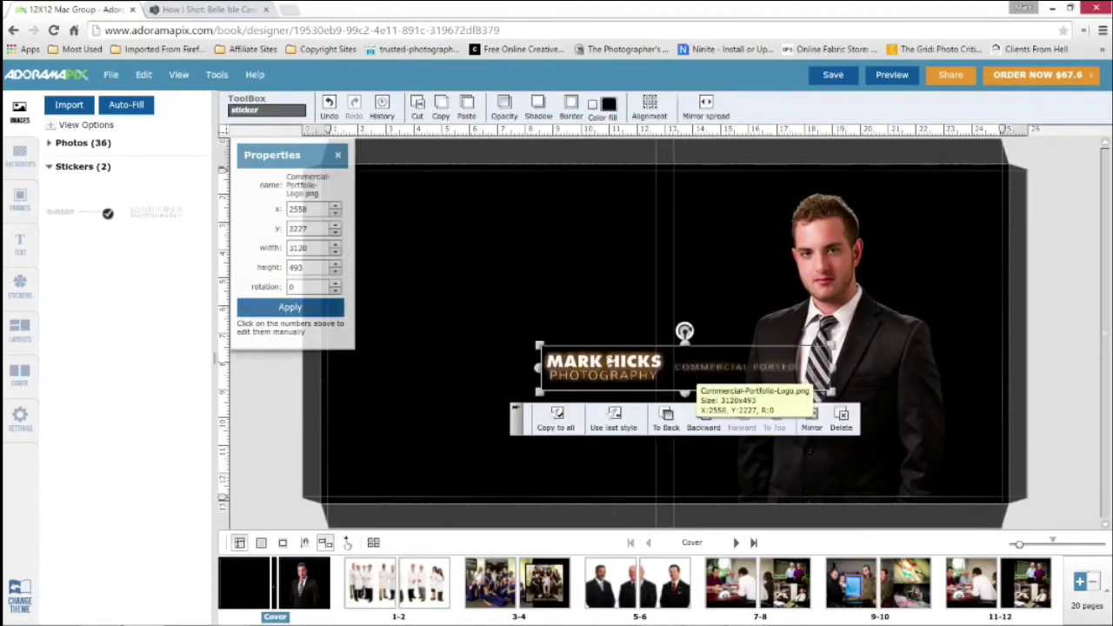
drag(607, 361, 777, 425)
click(522, 367)
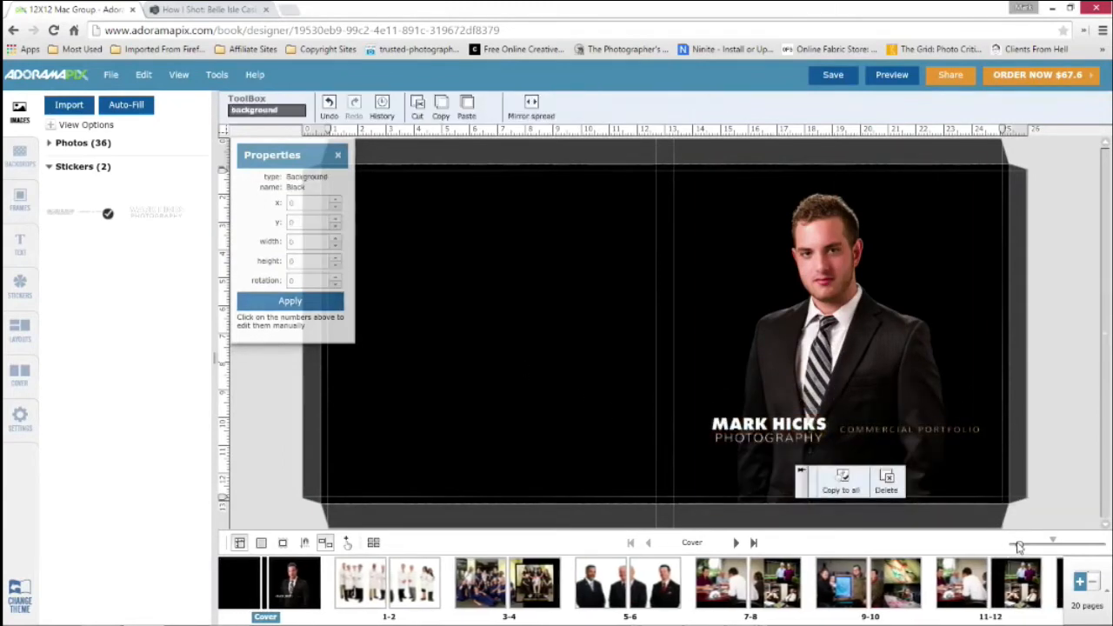
drag(1020, 546, 1036, 543)
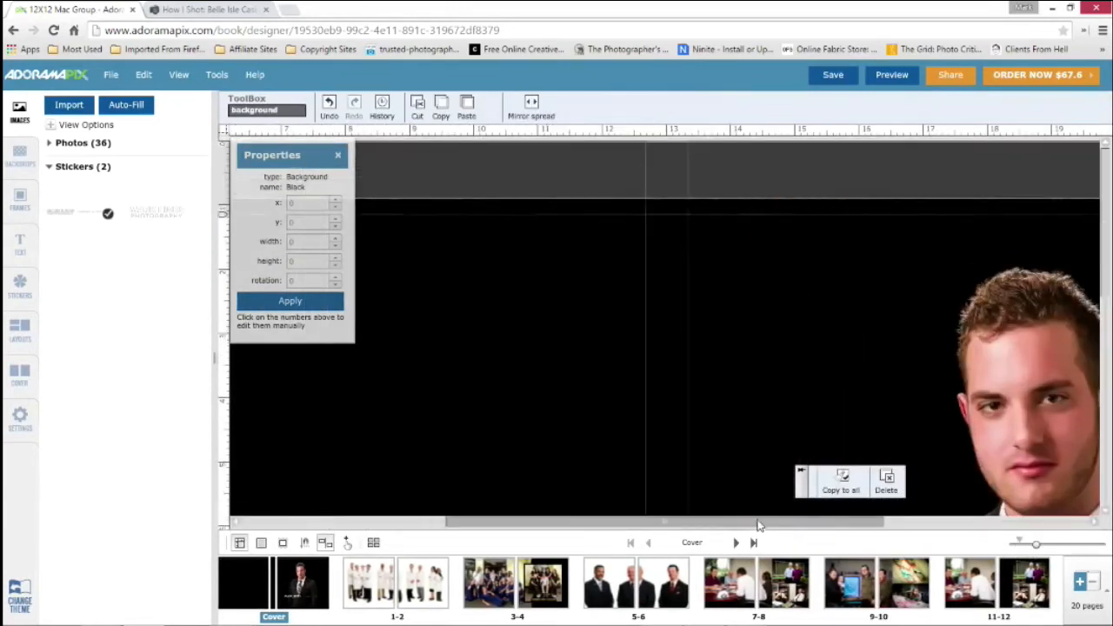
drag(758, 525, 926, 525)
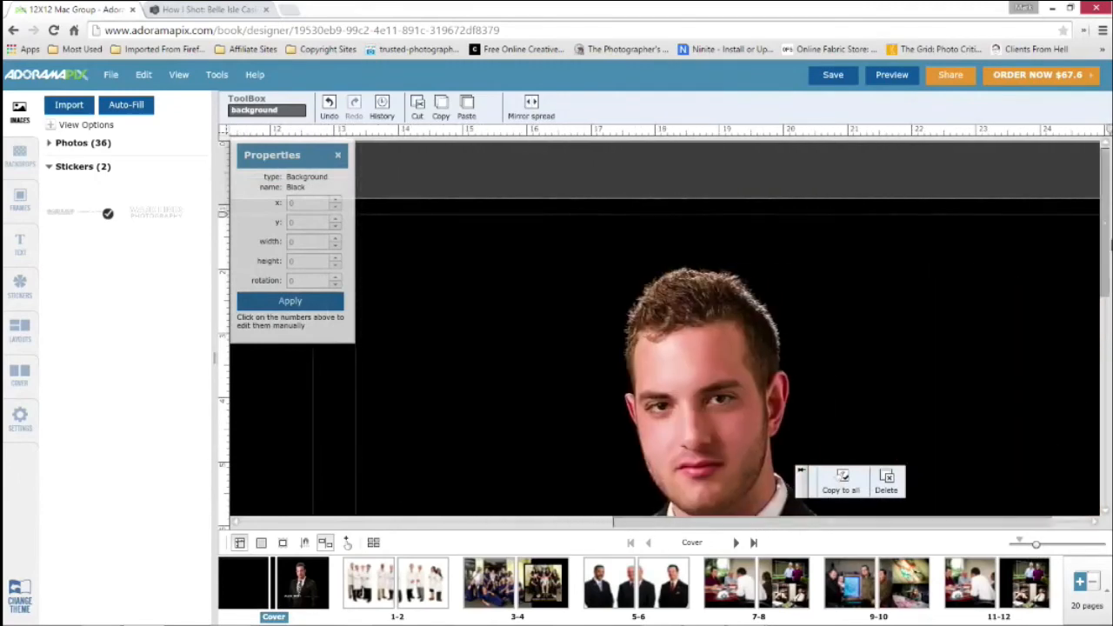
drag(1109, 247, 1105, 385)
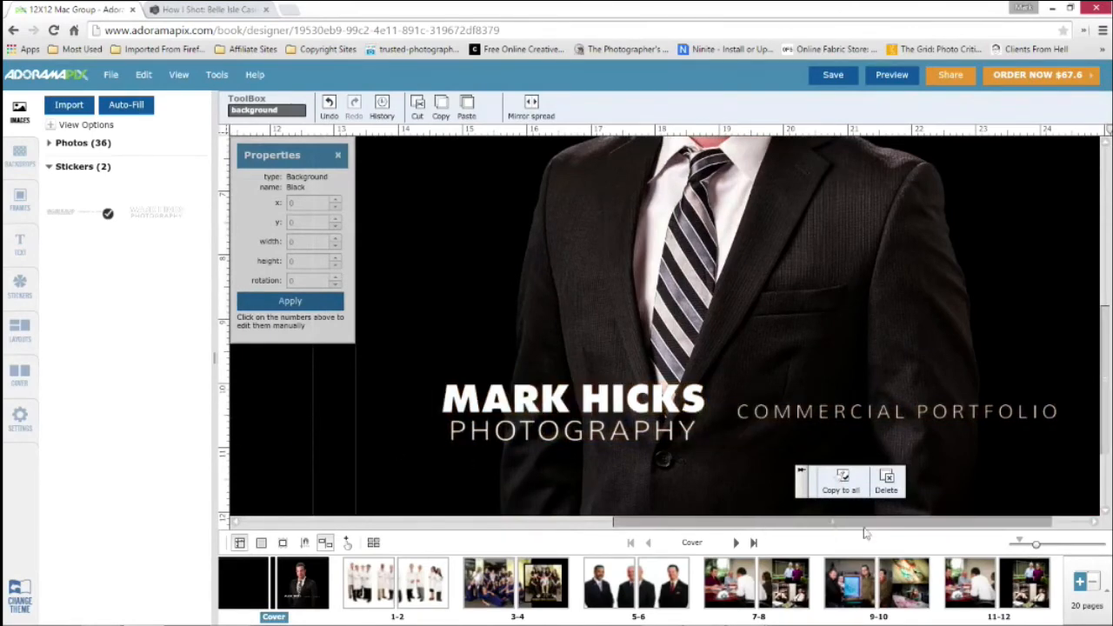
click(1022, 544)
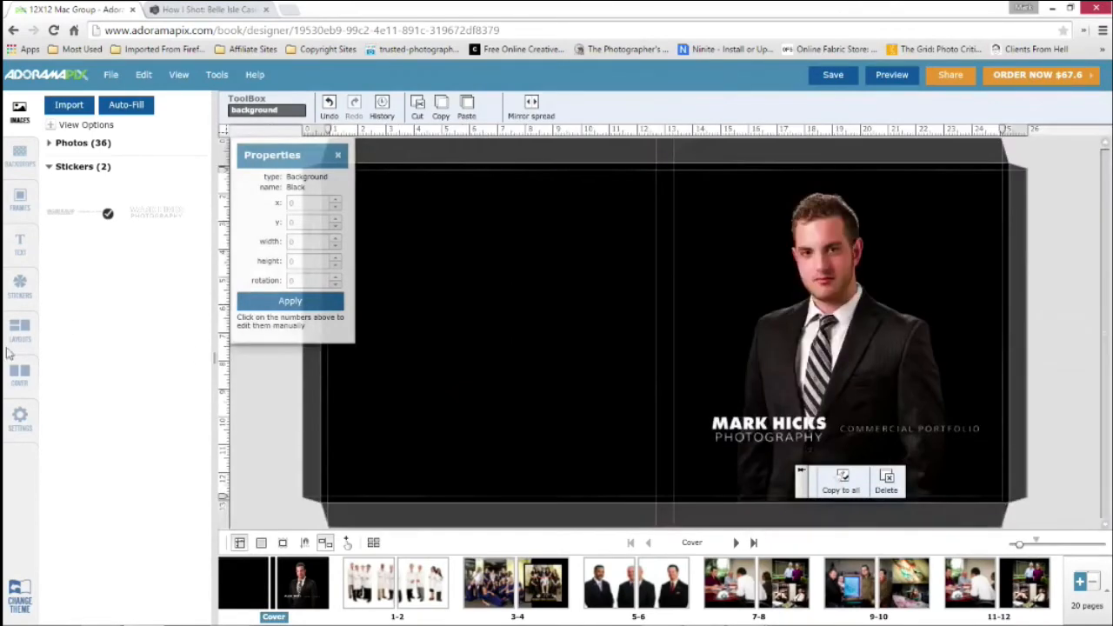
Place the solid black rectangle sticker on the cover, reduce its height to about 559, and move it over the logo at about x 3256, y 2874
click(19, 283)
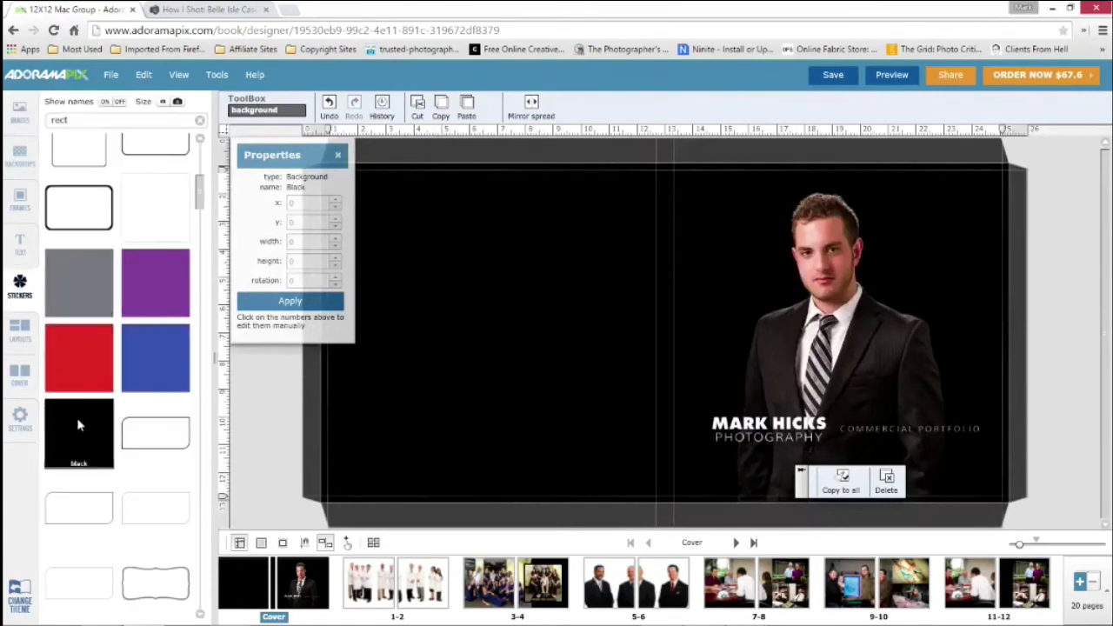
drag(76, 417, 1016, 352)
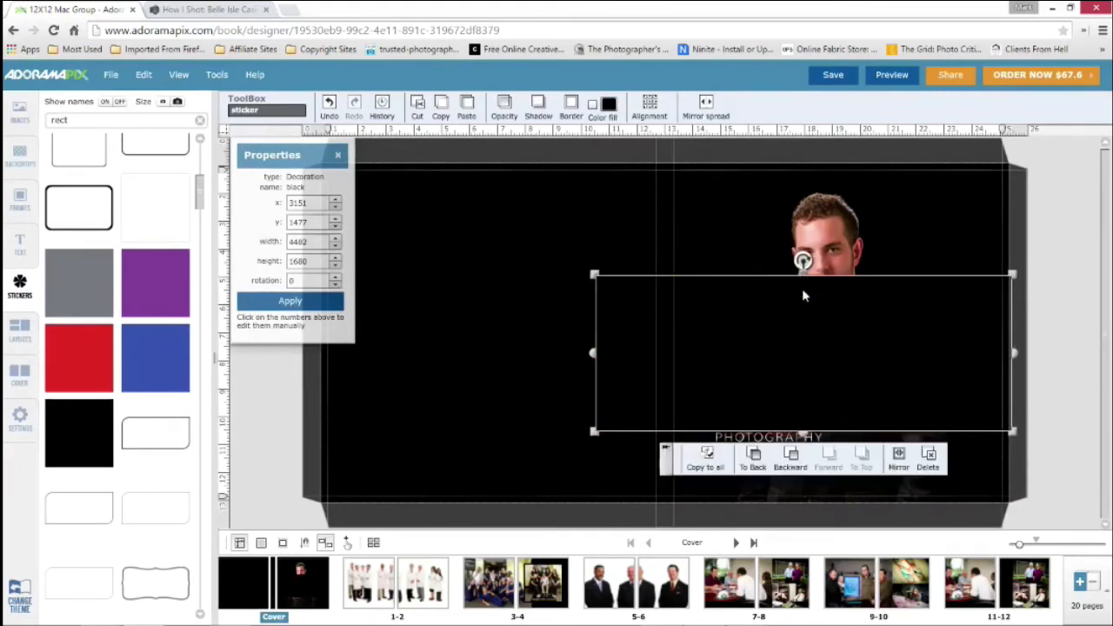
drag(803, 275, 651, 428)
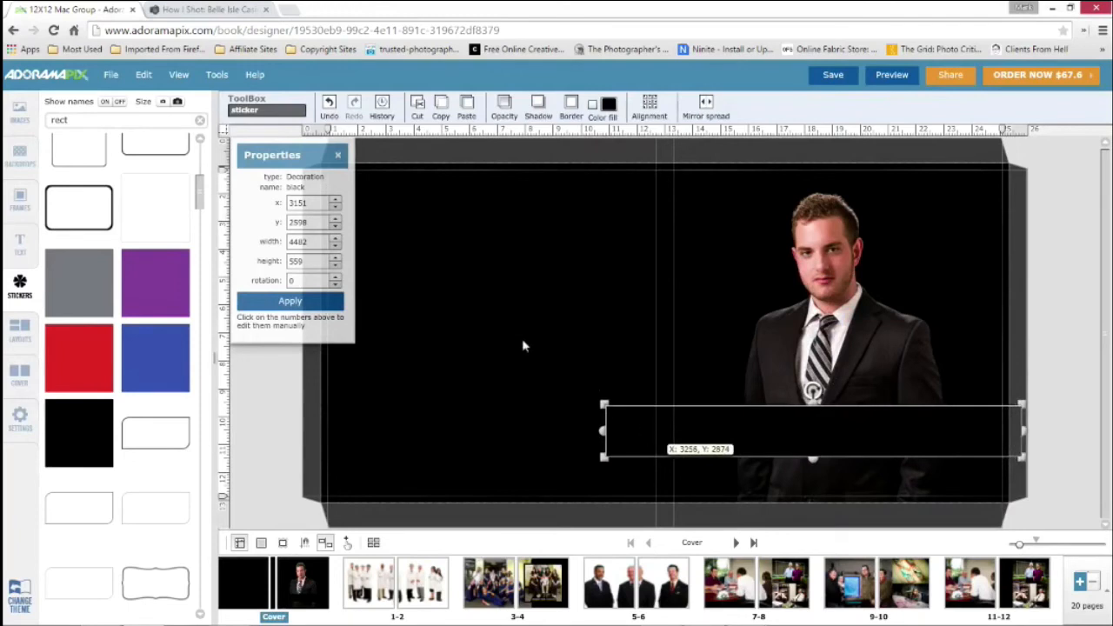
Lower the black band's opacity to 65% and send it backward behind the logo
click(505, 108)
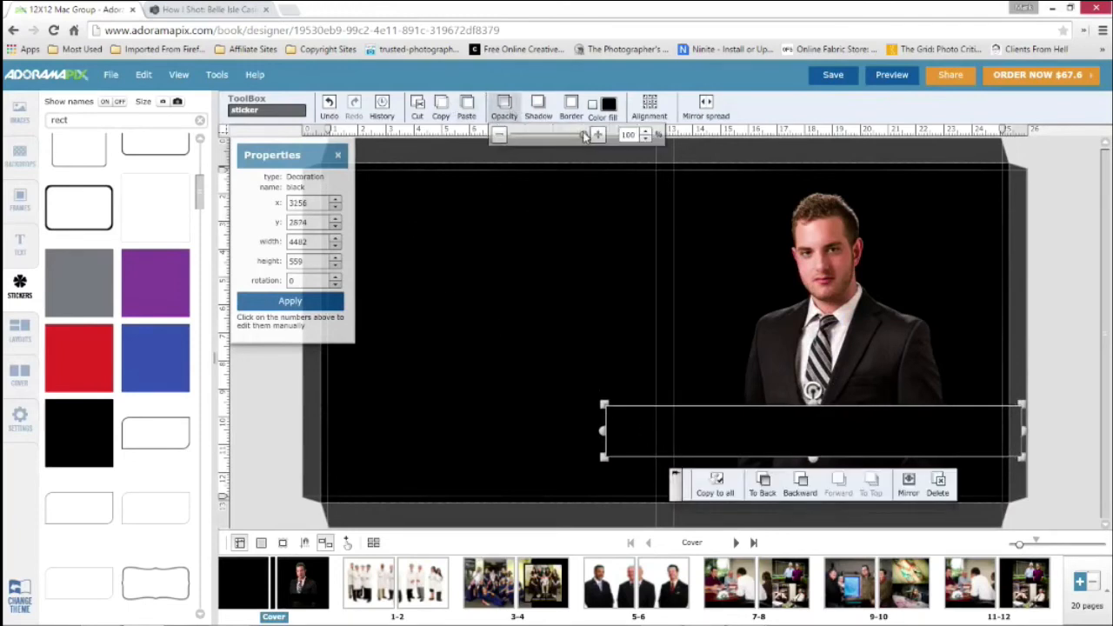
drag(585, 134, 560, 142)
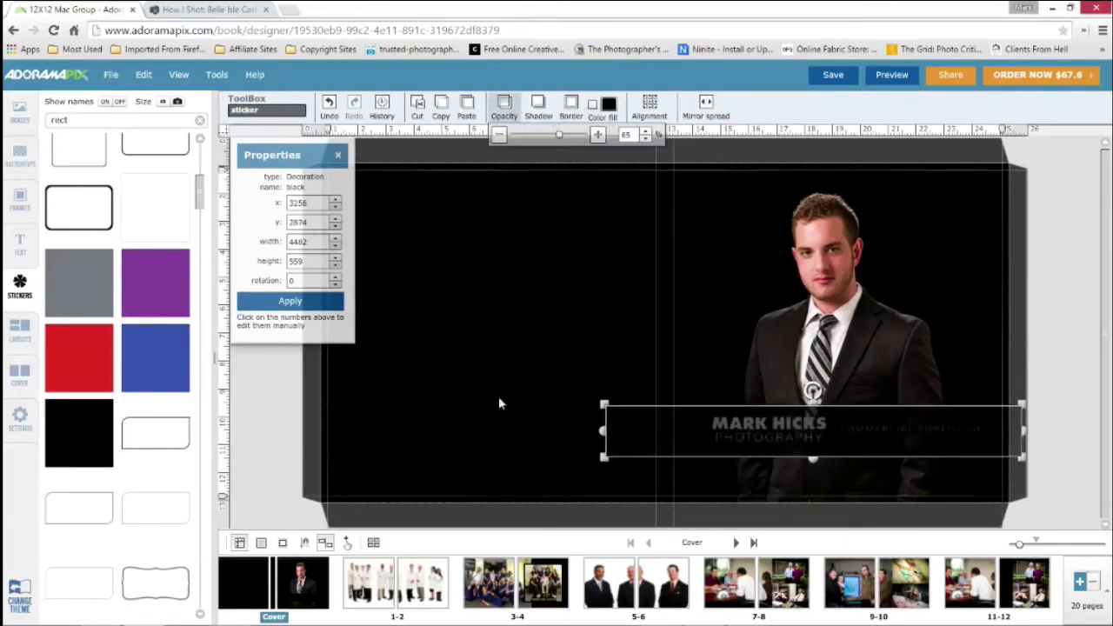
click(645, 440)
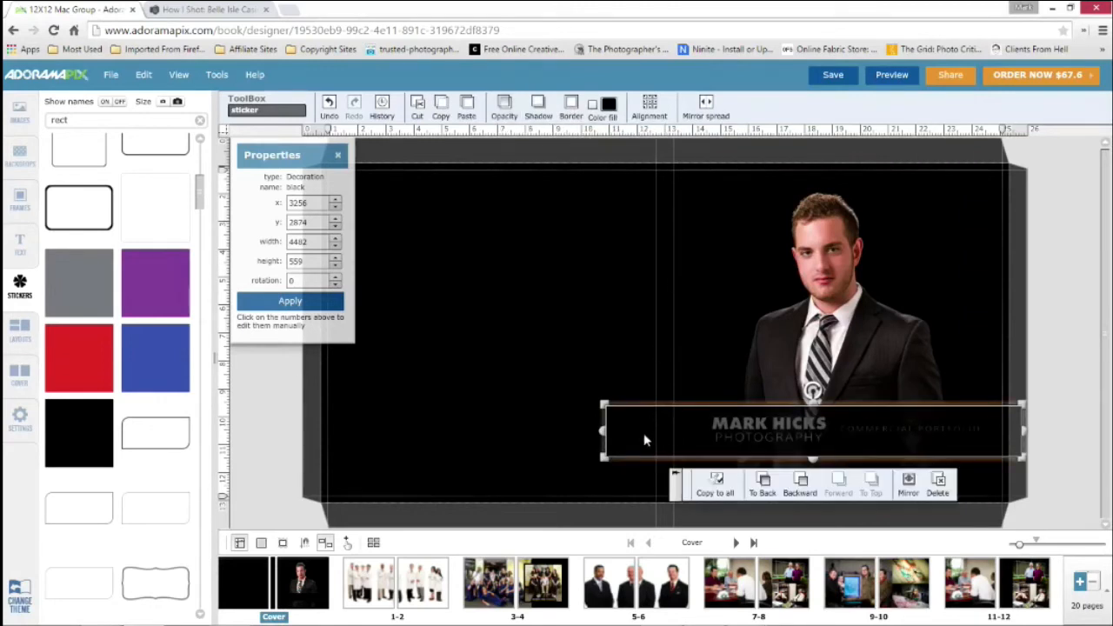
click(800, 484)
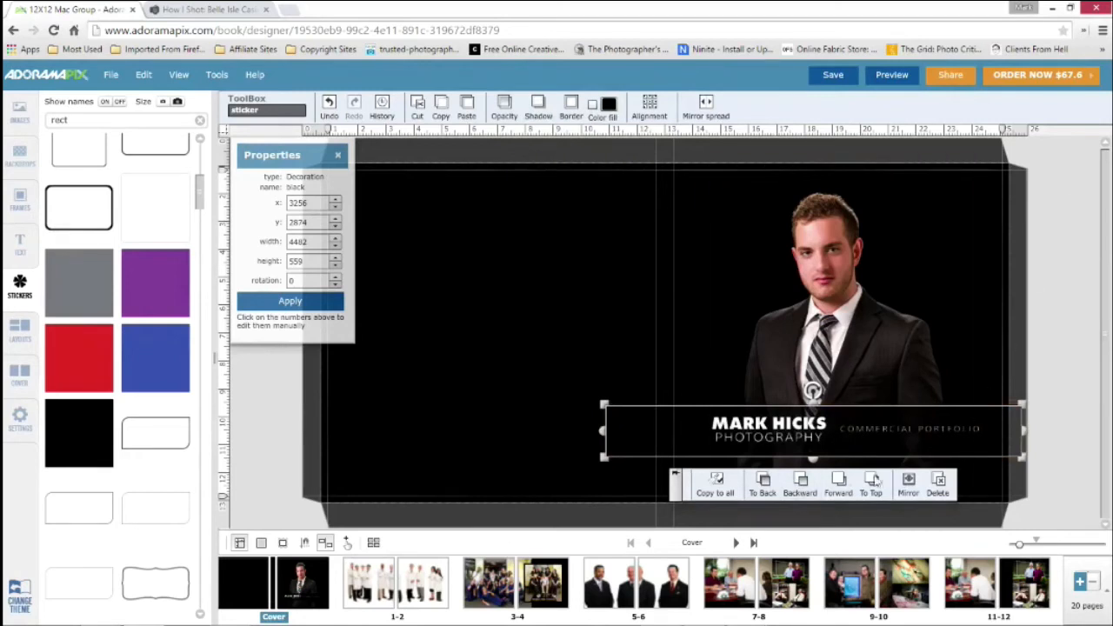
click(838, 500)
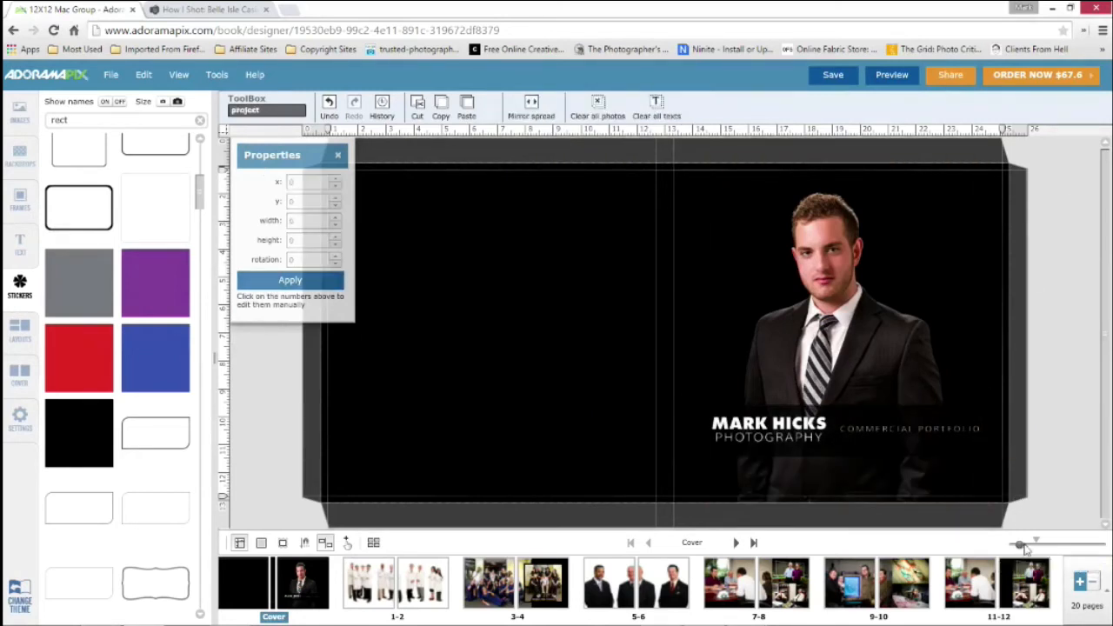
Set the opacity of the black band behind the cover logo to 63%
drag(1023, 548, 1047, 545)
drag(746, 527, 899, 527)
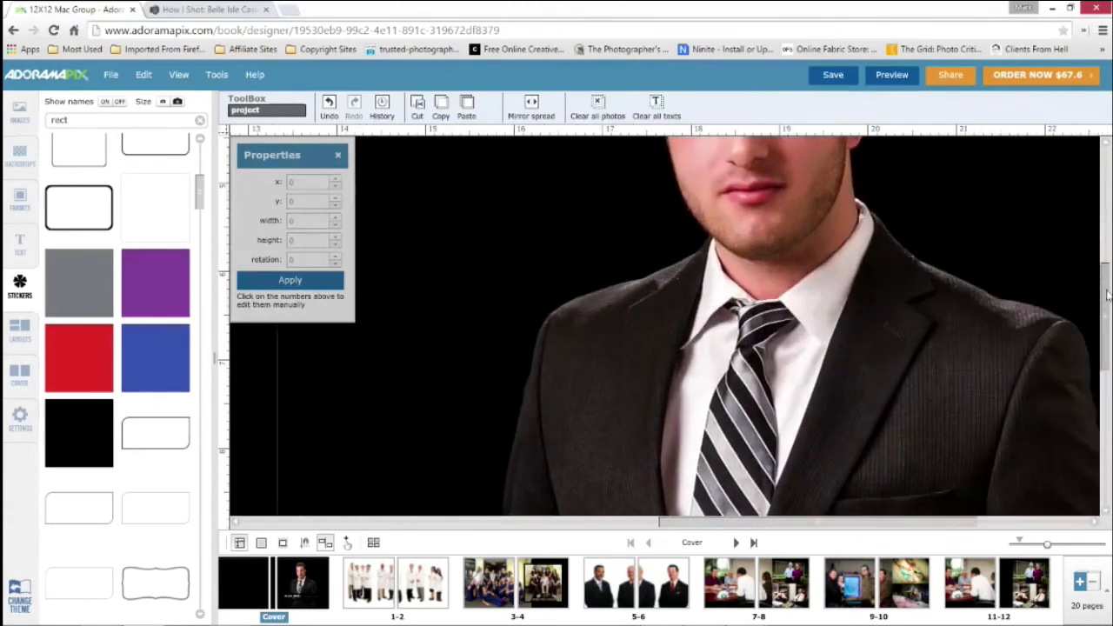
drag(1108, 276, 1109, 367)
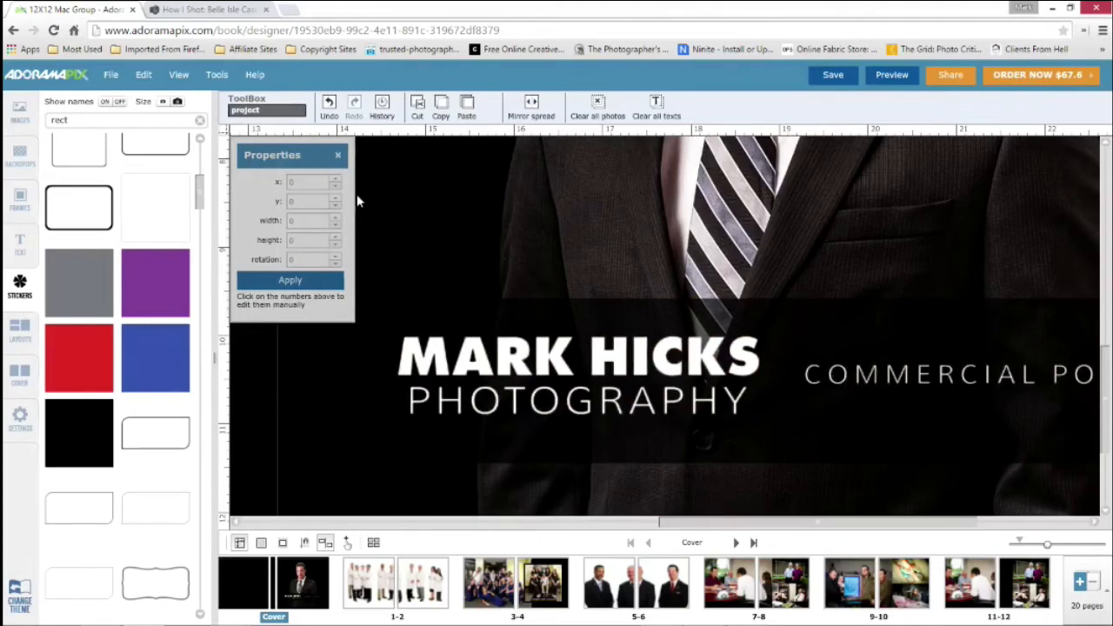
click(254, 365)
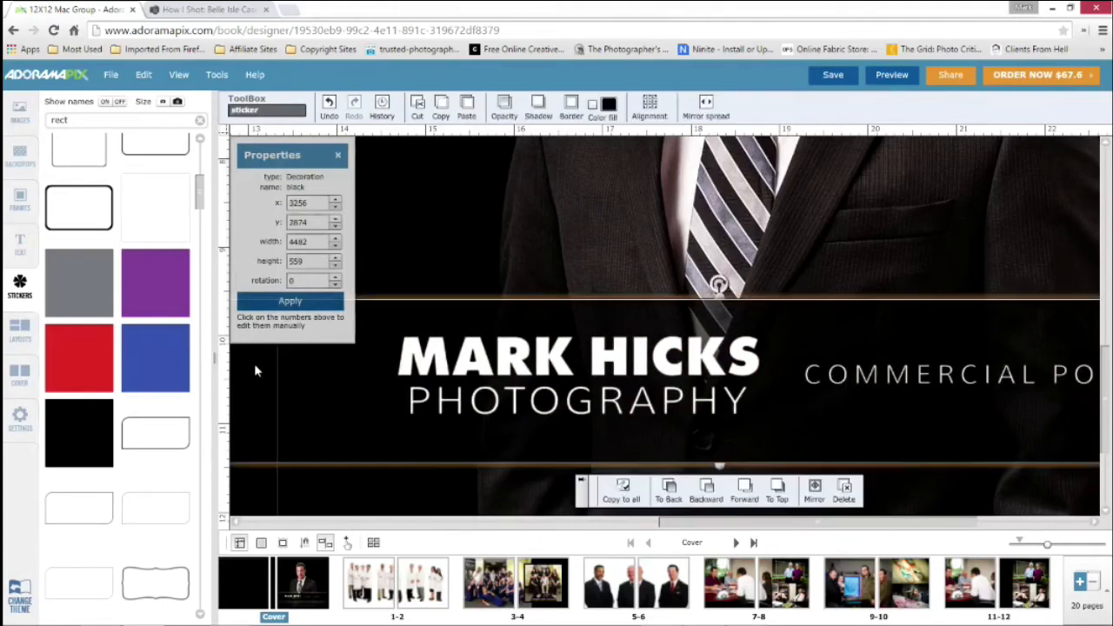
click(510, 105)
mouse_move(558, 139)
mouse_down()
mouse_move(614, 141)
mouse_move(557, 138)
mouse_up()
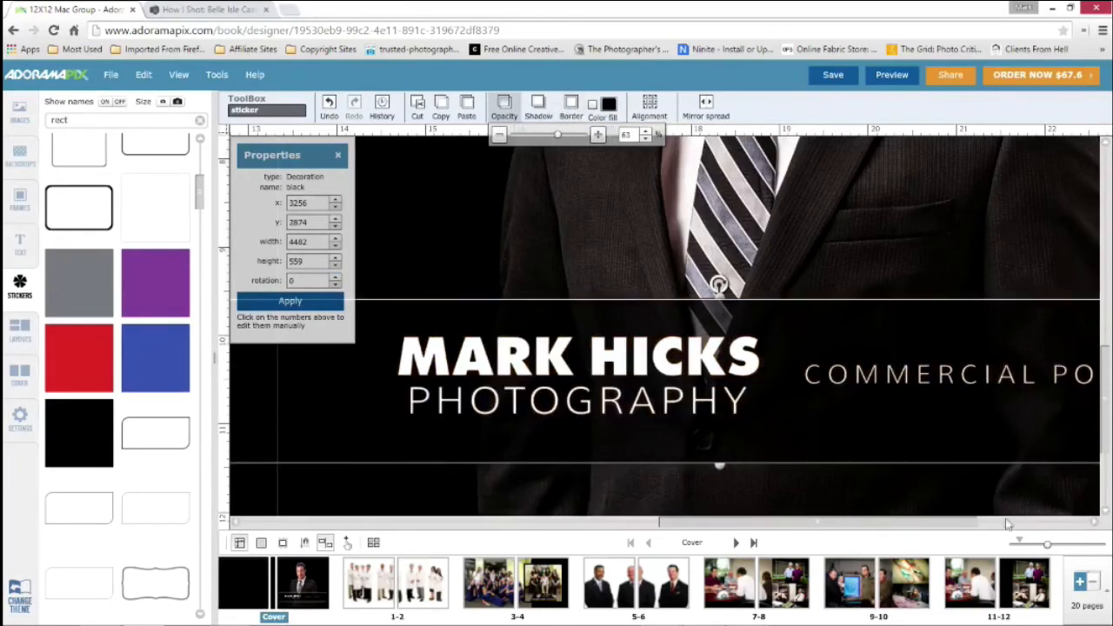
click(1020, 543)
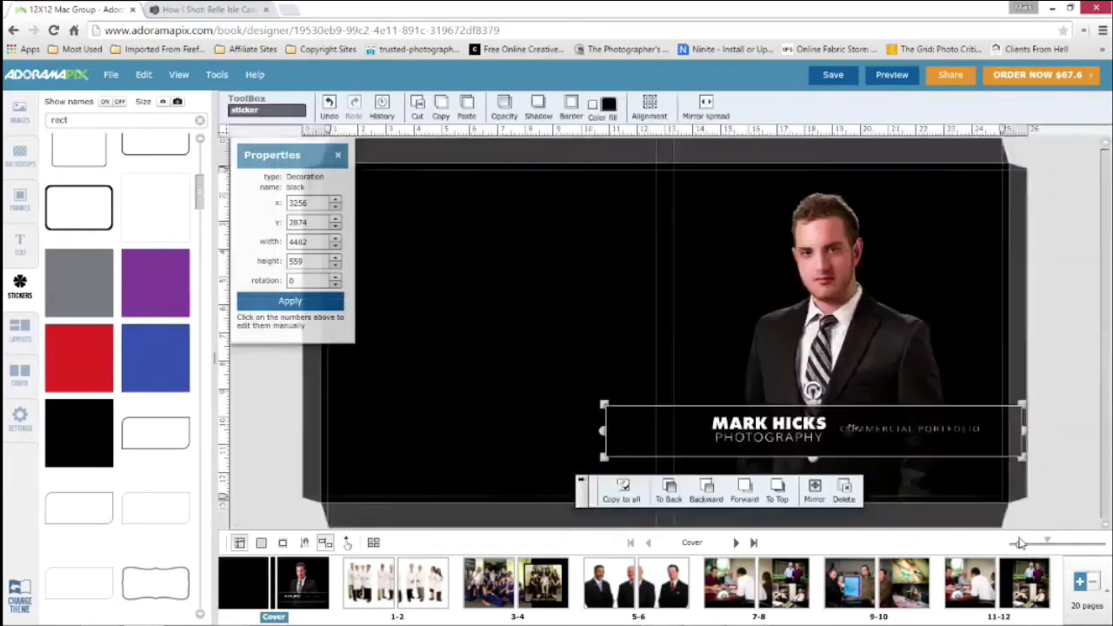
Narrow the translucent black band from its back-cover side to a width of about 3802 so it ends at the spine
click(594, 430)
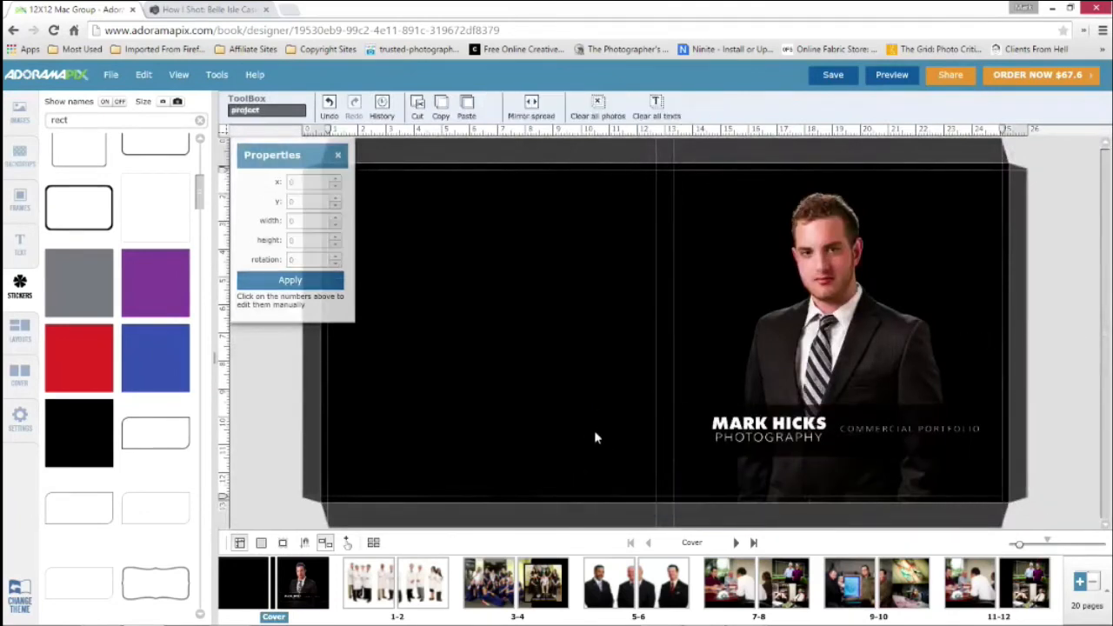
click(600, 430)
drag(602, 435, 668, 433)
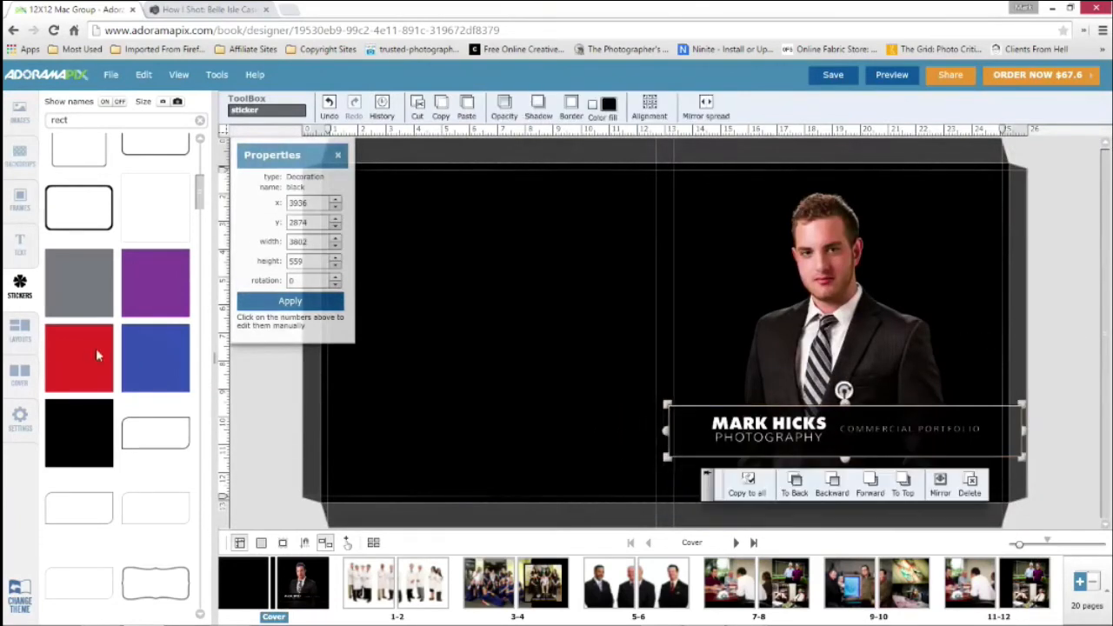
Place a text box about 2113 wide on the back cover and clear its text style
click(19, 242)
drag(79, 144, 487, 241)
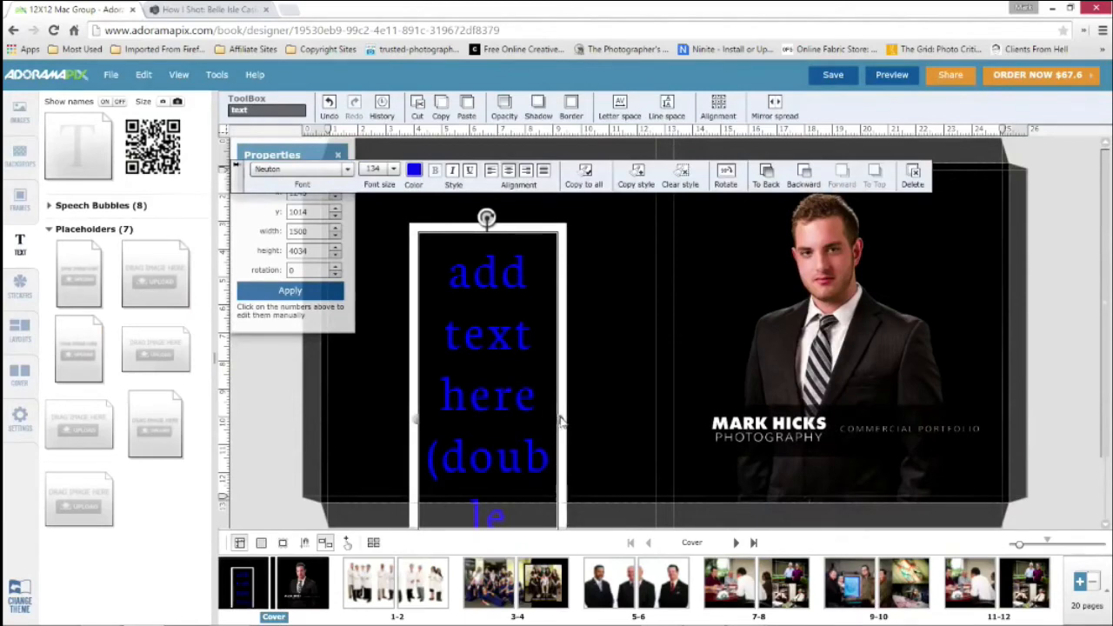
drag(561, 422, 620, 407)
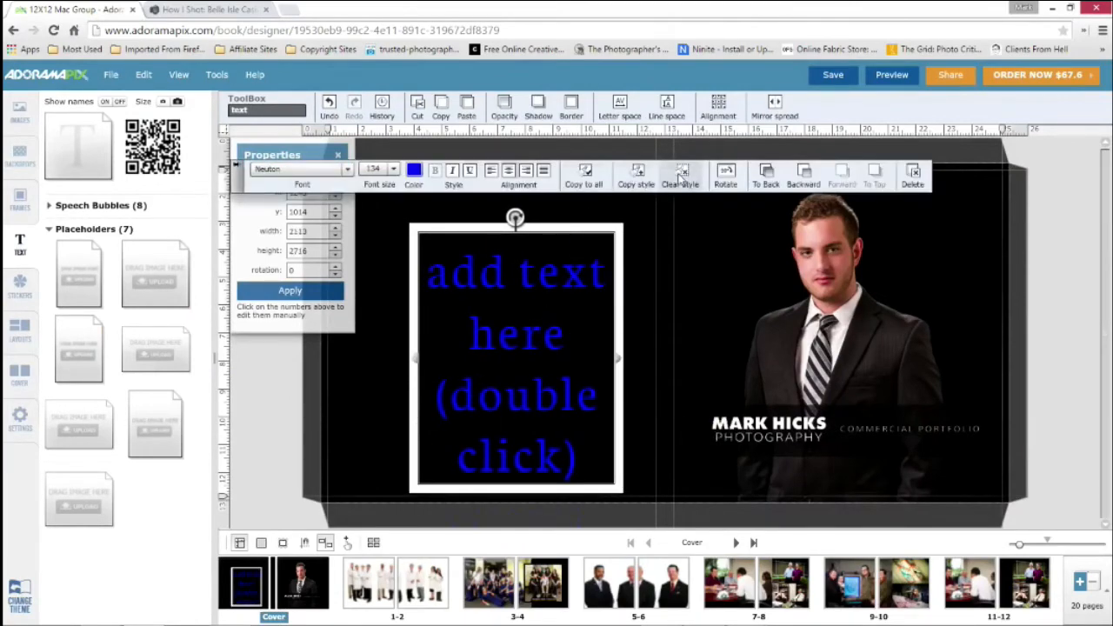
click(681, 176)
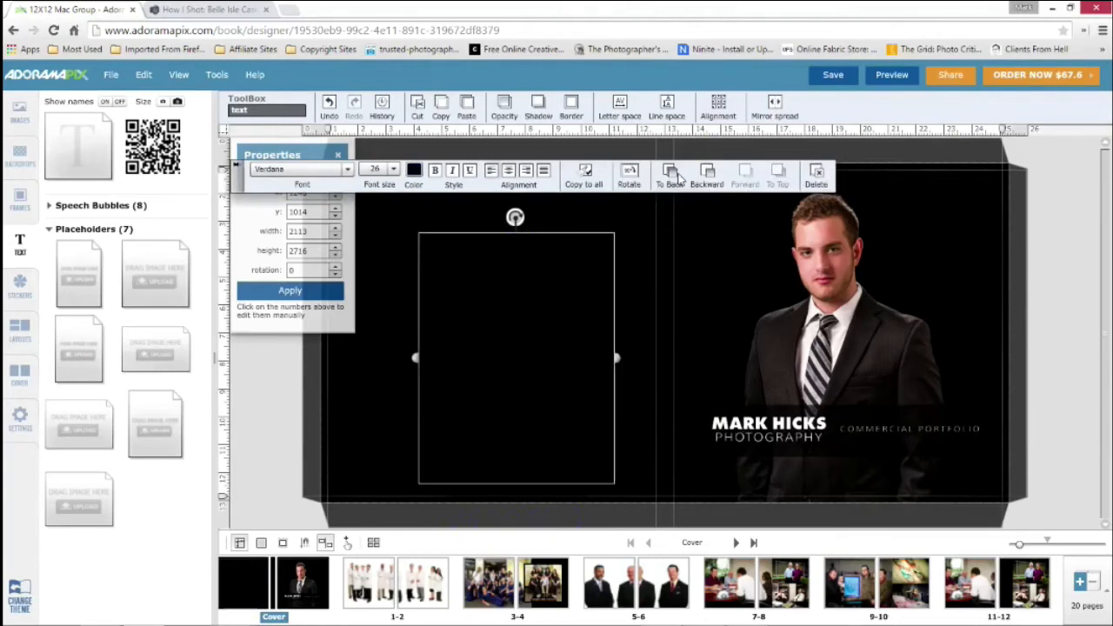
Make the back-cover text white (FFFFFF) and replace its placeholder wording with "Commercial Portfolio"
click(414, 171)
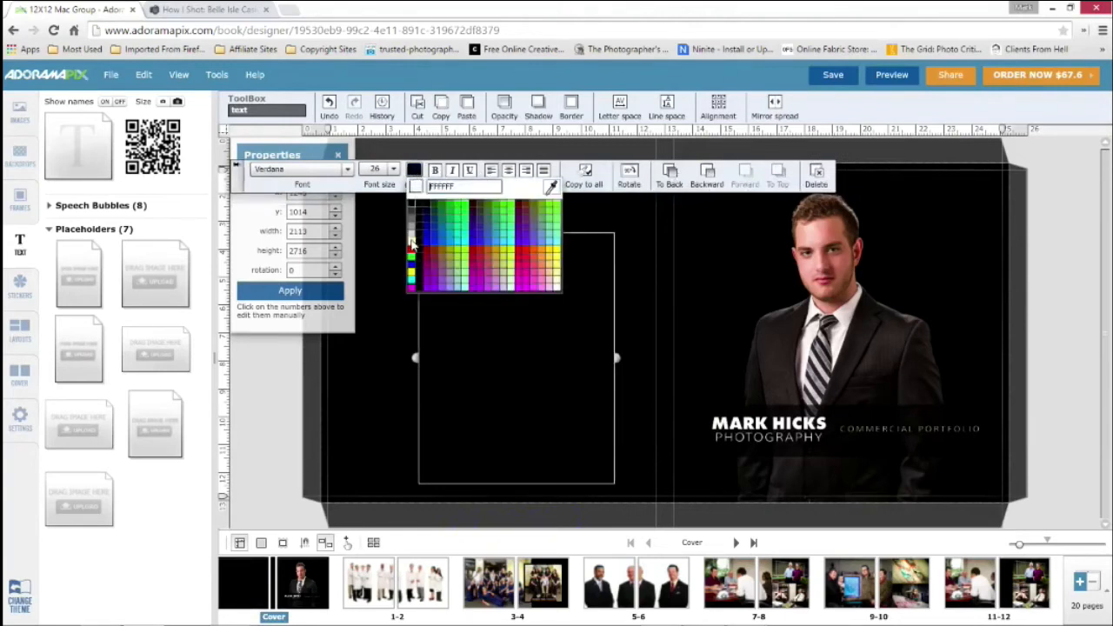
click(415, 244)
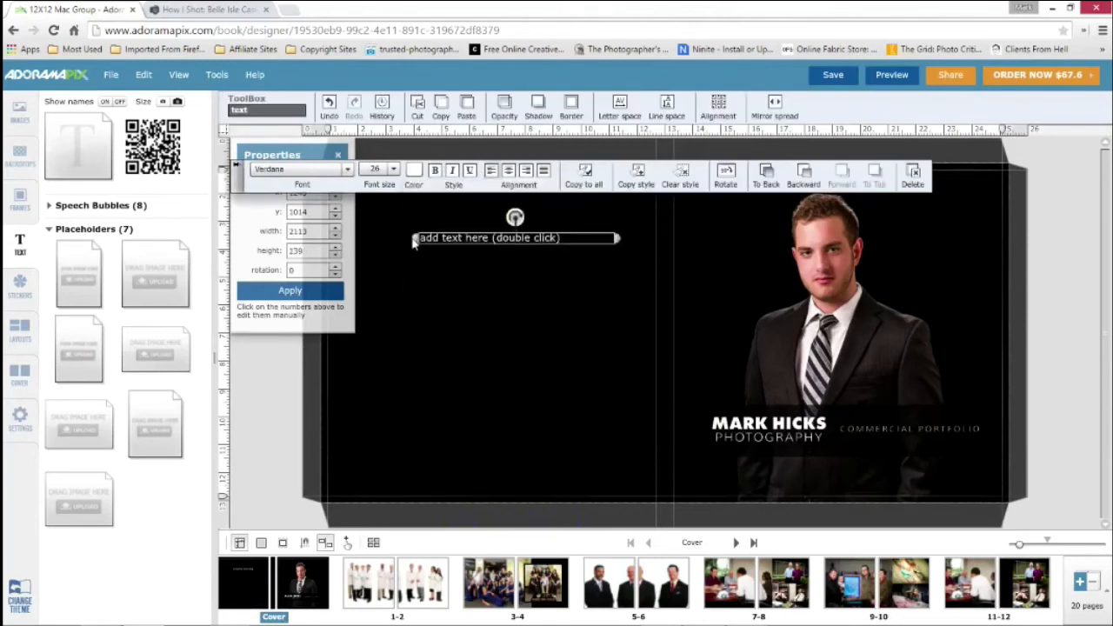
double_click(520, 239)
text(Commercial Portfoli)
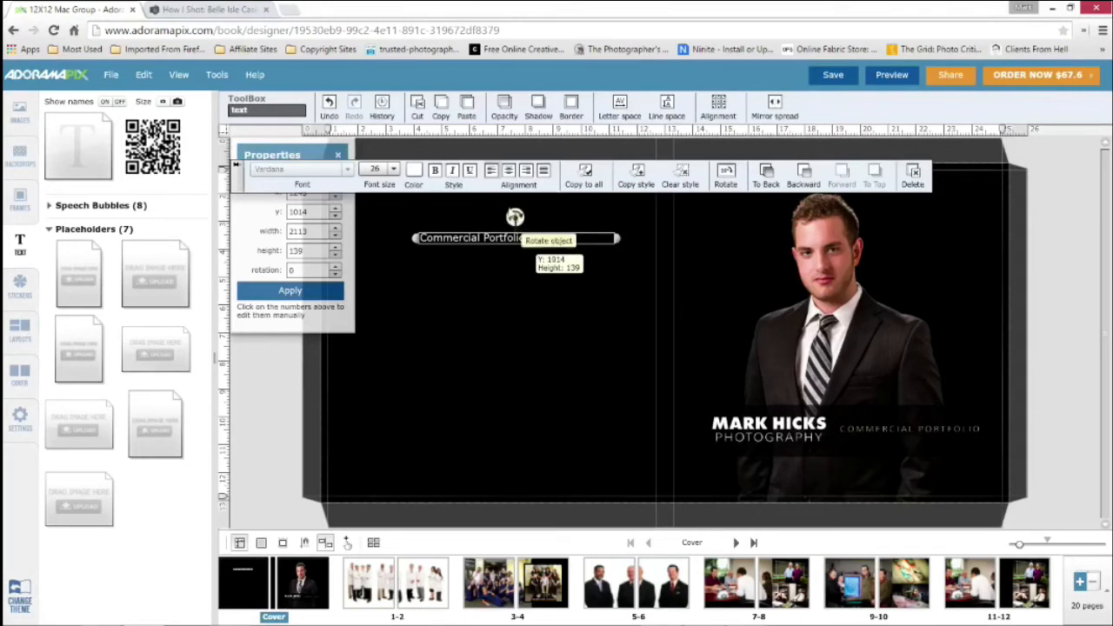
Rotate the Commercial Portfolio text so that its rotation is exactly 90 degrees
drag(515, 217, 548, 250)
click(251, 212)
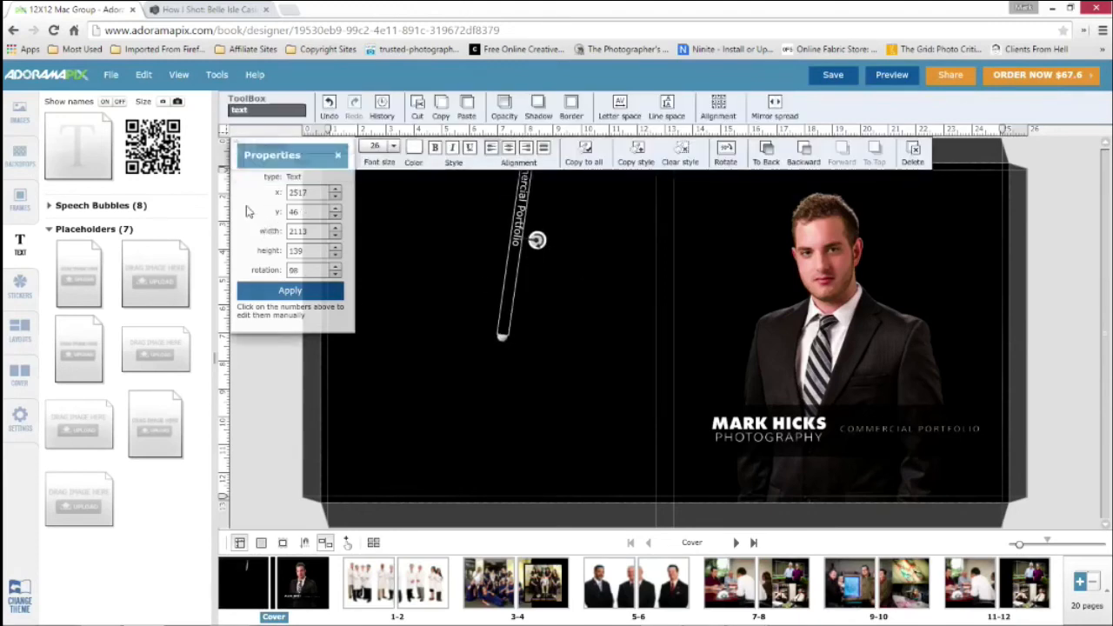
drag(263, 161, 278, 258)
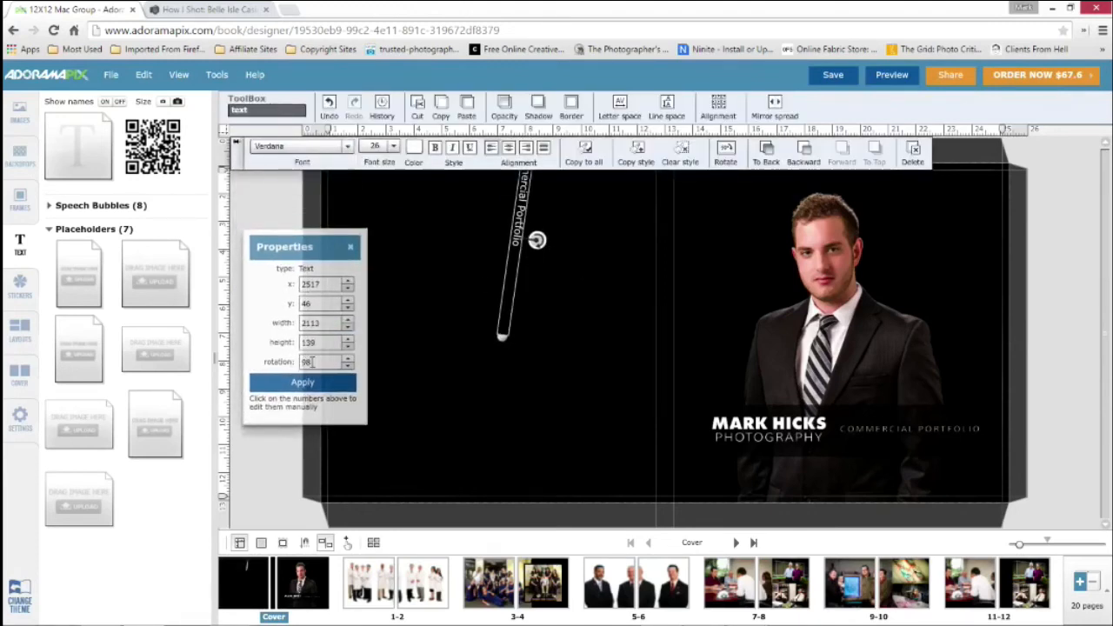
click(308, 362)
text(90)
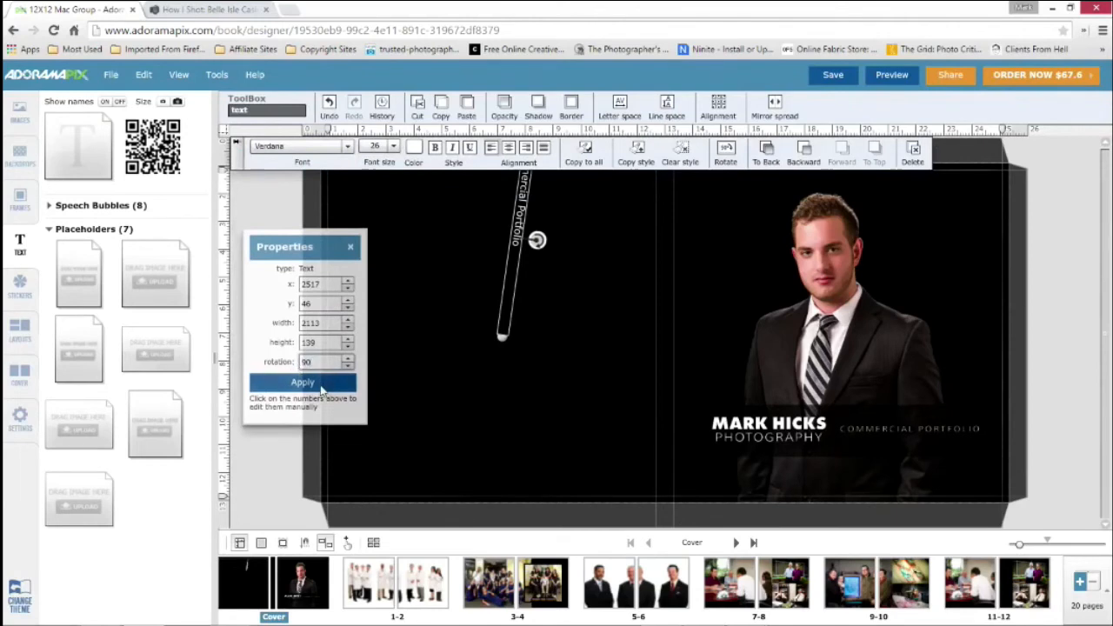
click(321, 388)
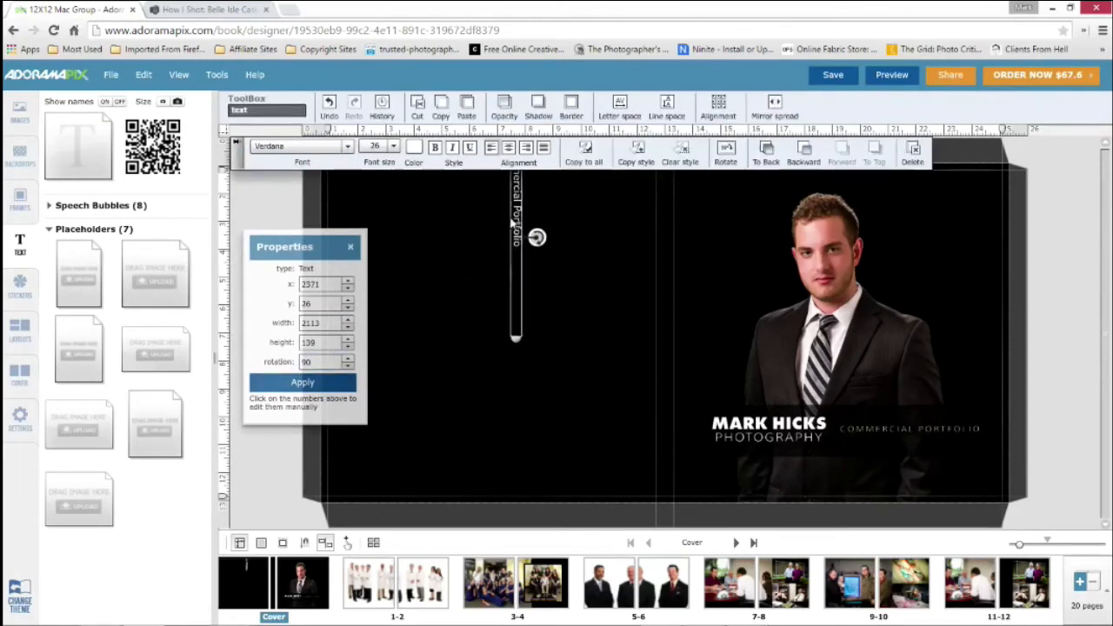
Move the rotated Commercial Portfolio text onto the cover's spine at about x 3969, y 345
drag(528, 224, 666, 254)
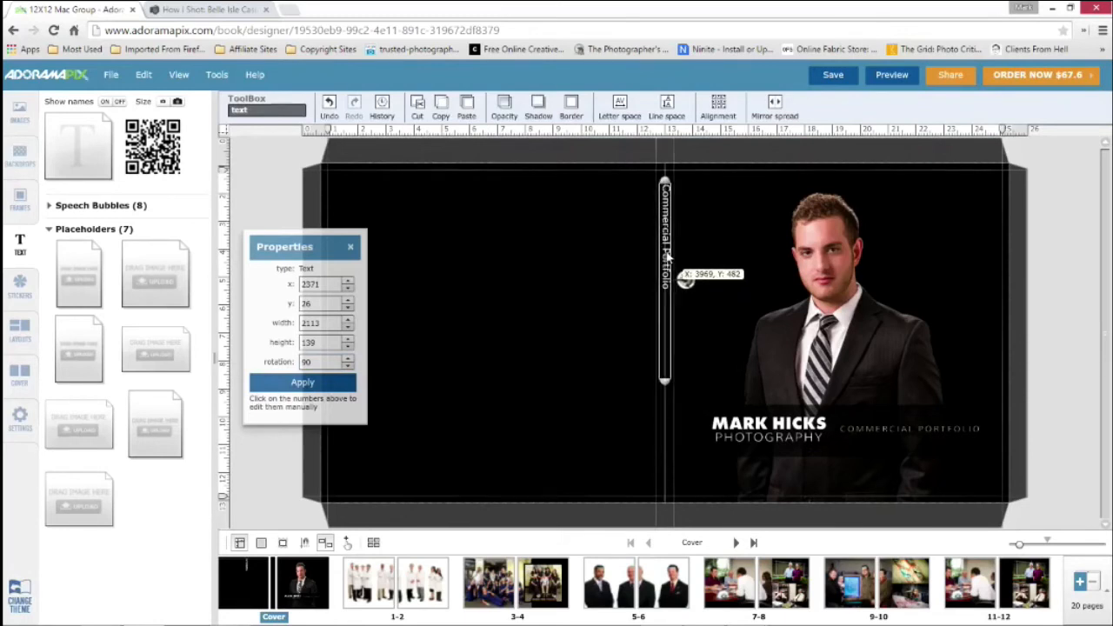
drag(666, 254, 666, 237)
drag(667, 332, 666, 334)
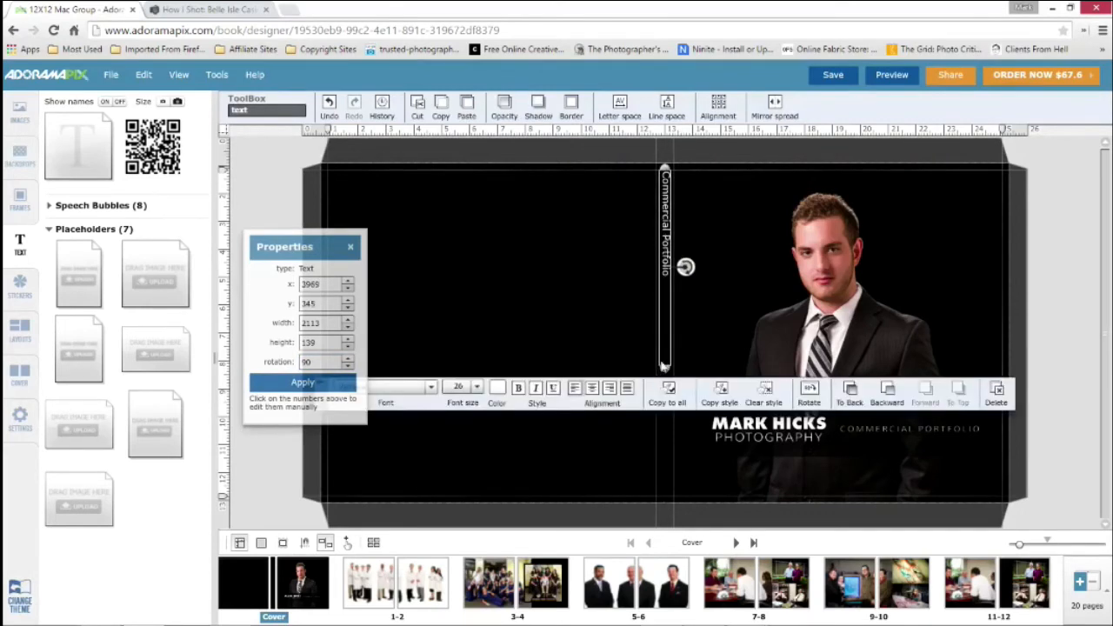
Lengthen the spine text box to about 3518 to span the cover's height, and center-align its text
drag(665, 372, 658, 502)
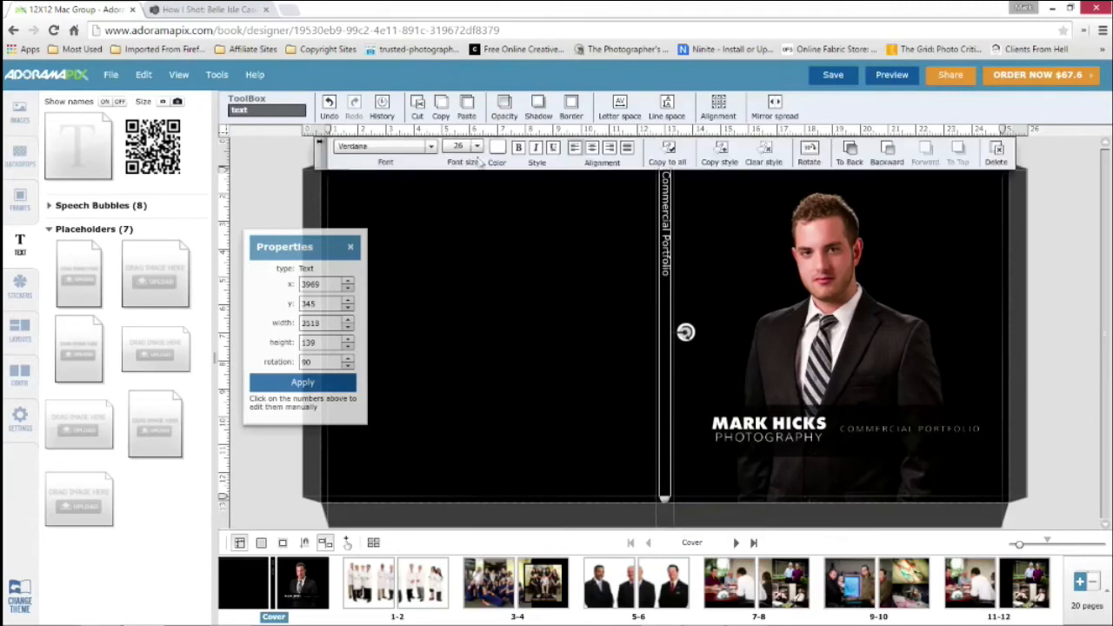
click(591, 148)
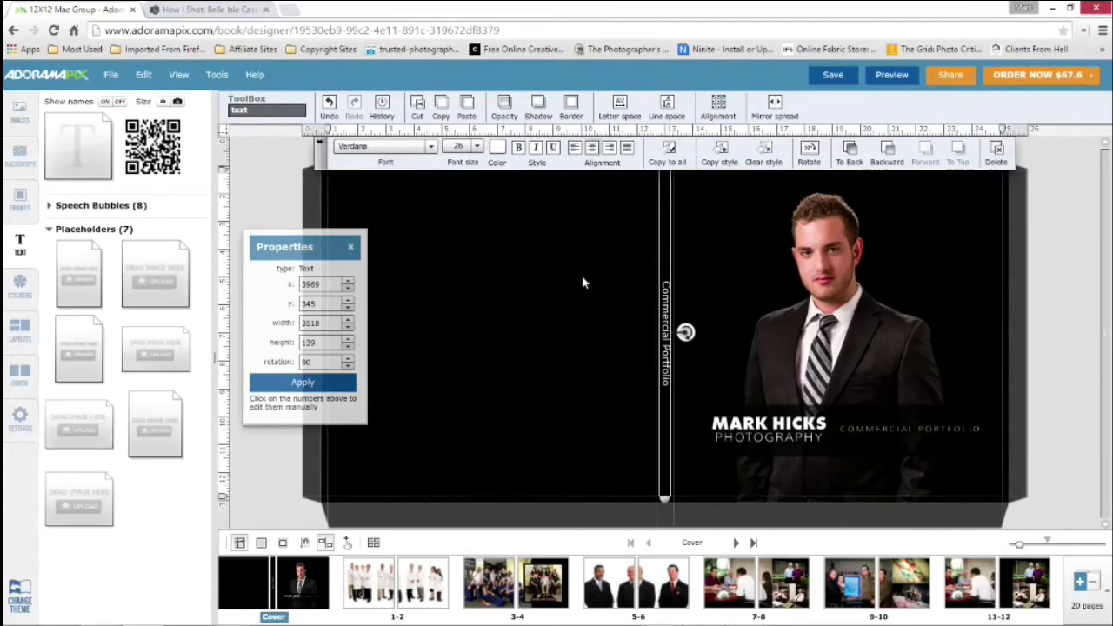
click(1087, 262)
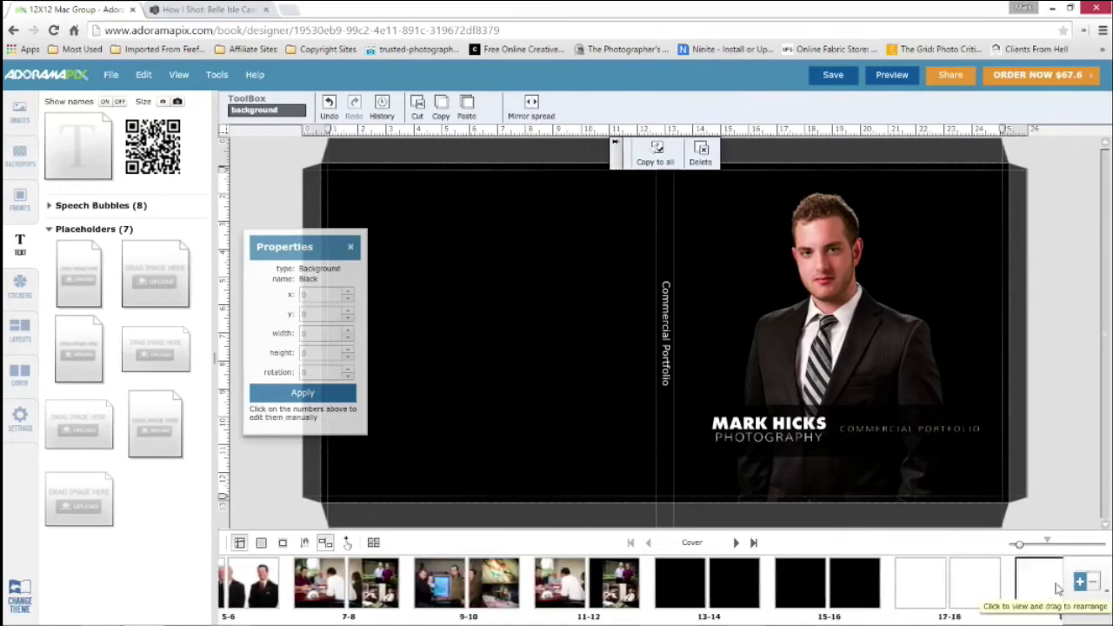
Open pages 19-20 and increase the book's length to 76 pages
click(1043, 589)
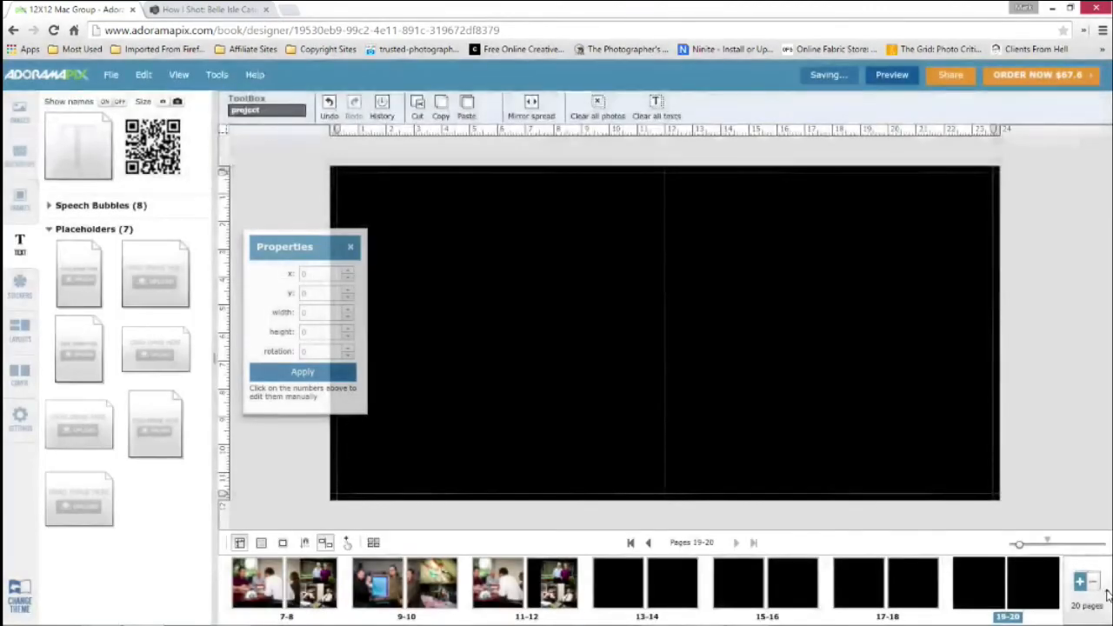
click(1094, 582)
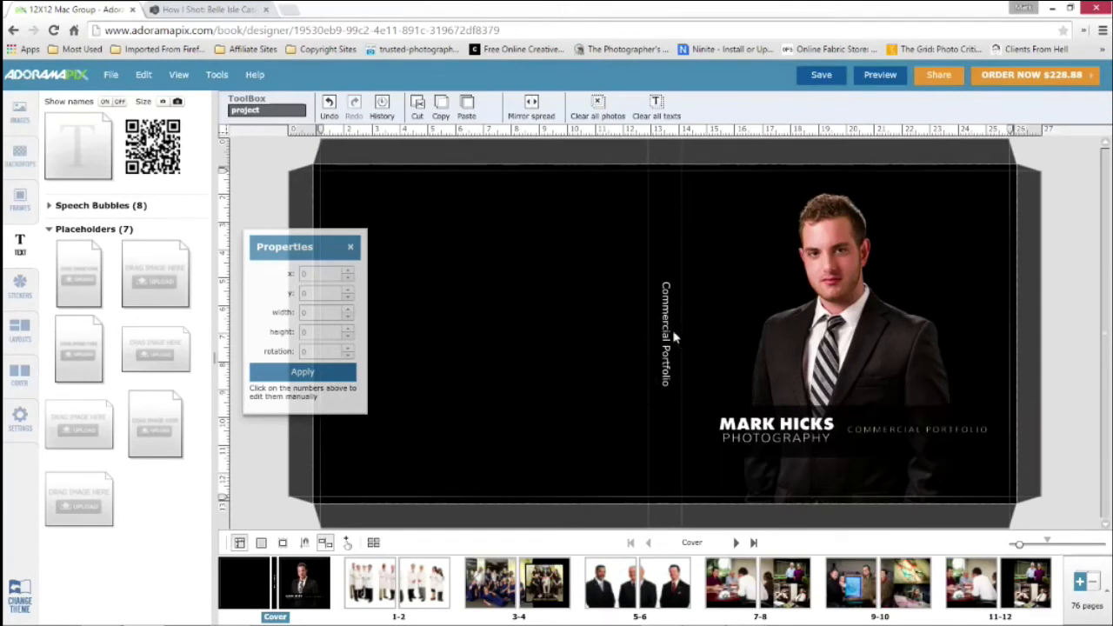
Set the font size of the Commercial Portfolio spine text to 138
click(665, 317)
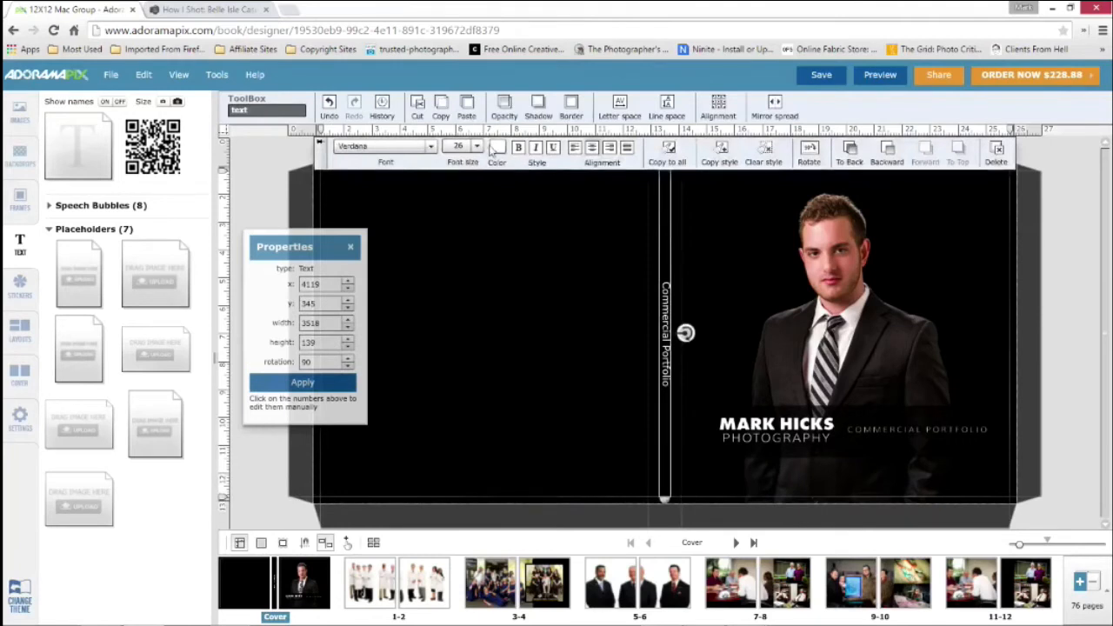
click(476, 147)
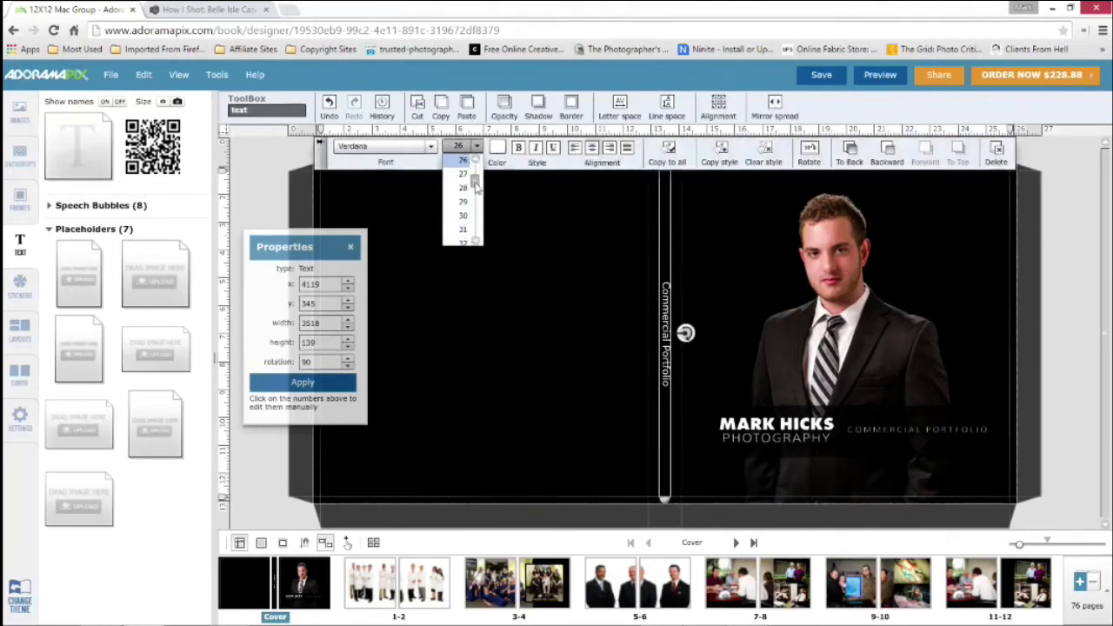
drag(474, 182, 474, 240)
click(462, 209)
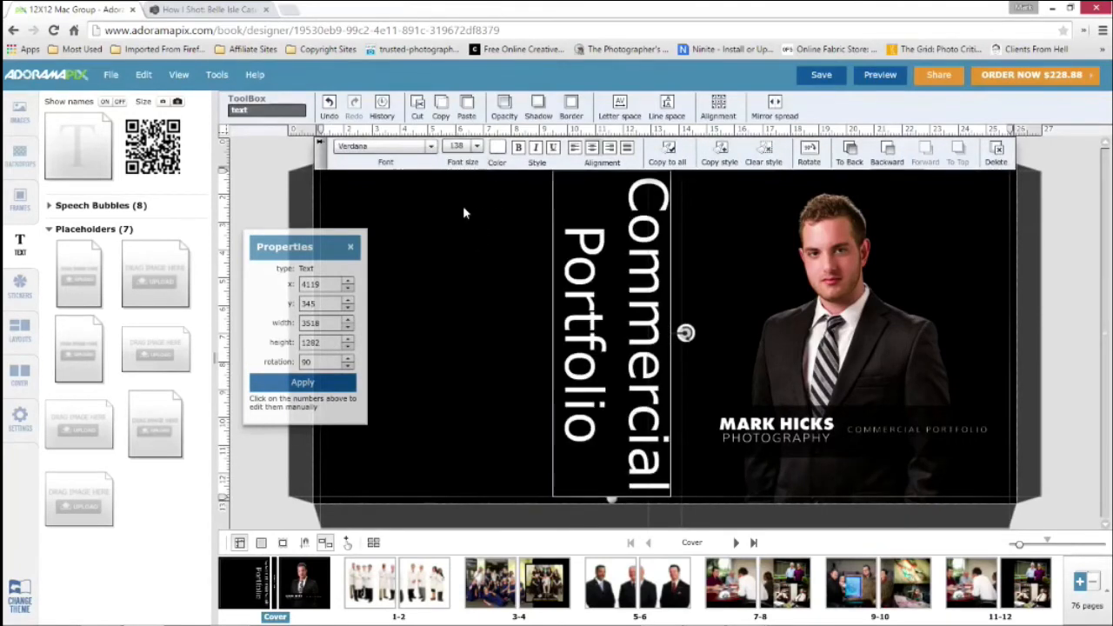
Set the spine text's font size to 65 and center it on the spine at about x 4195, y 345
click(477, 147)
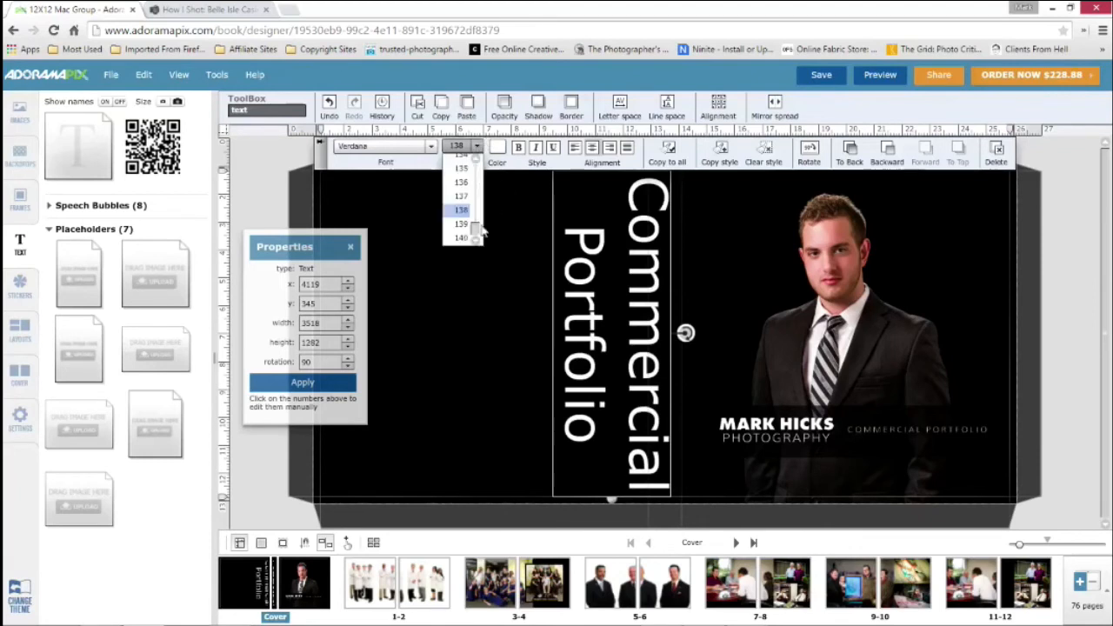
drag(475, 231, 473, 204)
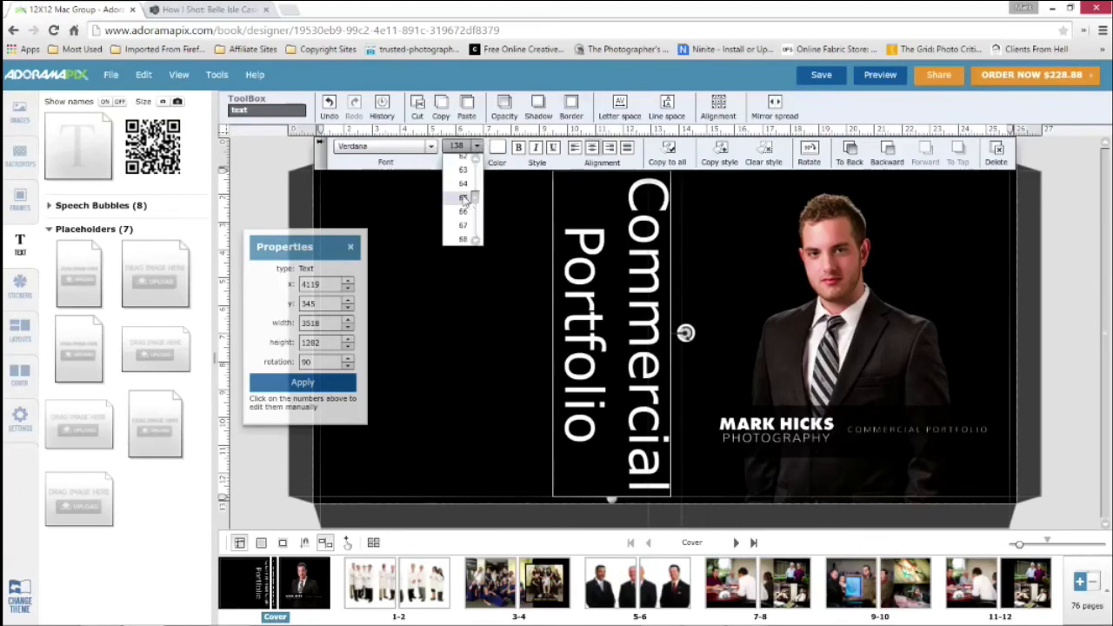
click(463, 197)
click(1058, 248)
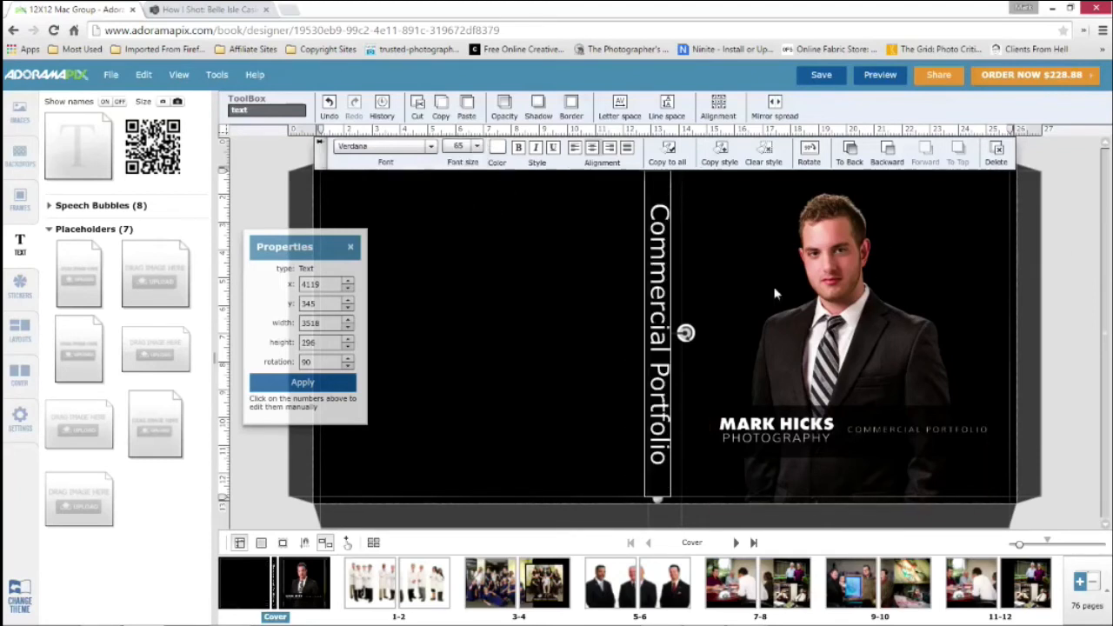
drag(664, 280, 671, 280)
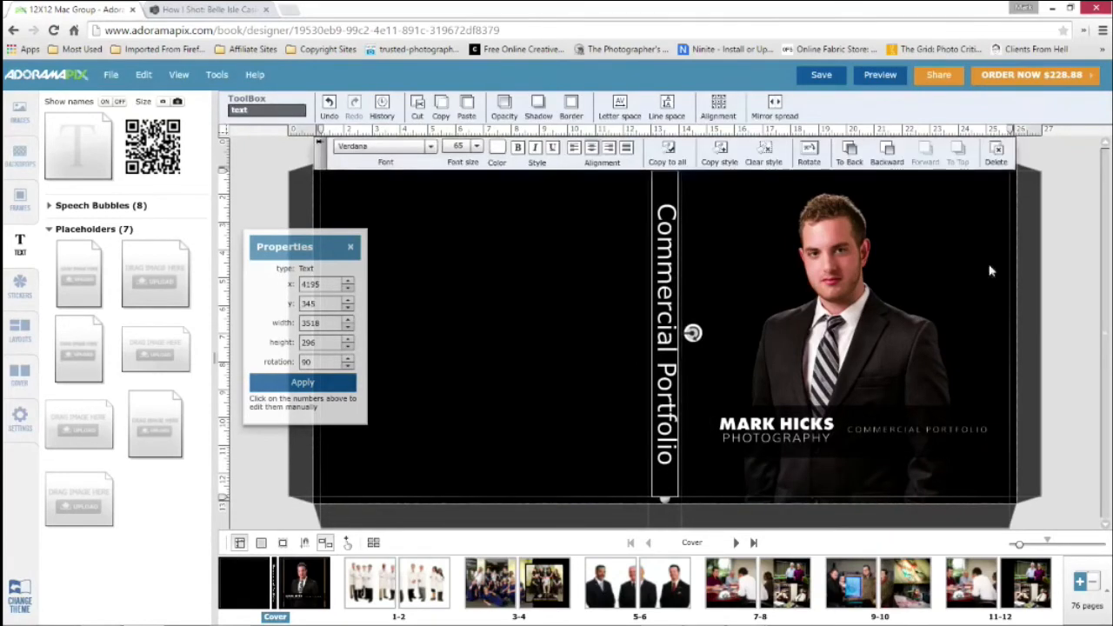
click(1070, 264)
Reduce the book in stages to 52, 28, 24 and finally 20 pages, and reopen the cover
scroll(1051, 581, down, 6)
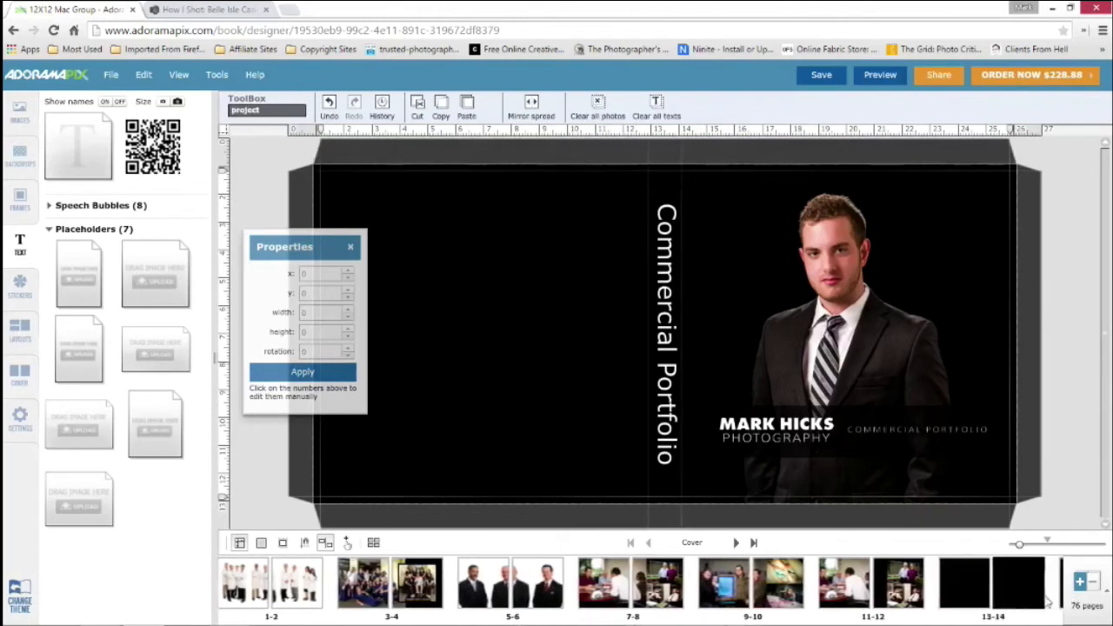
scroll(1032, 596, down, 3)
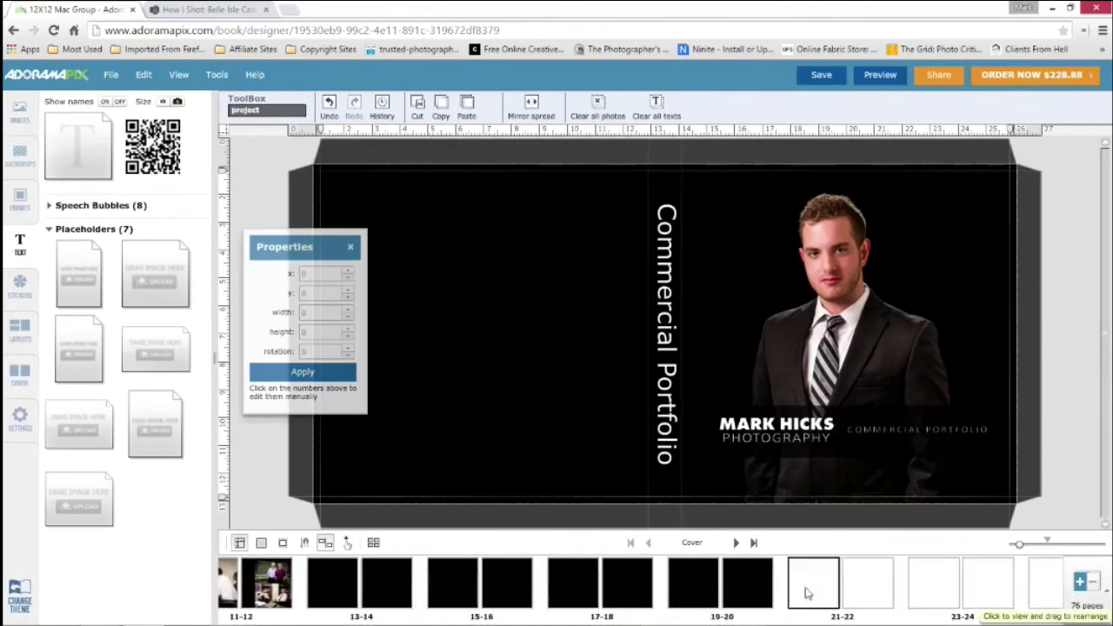
click(1107, 594)
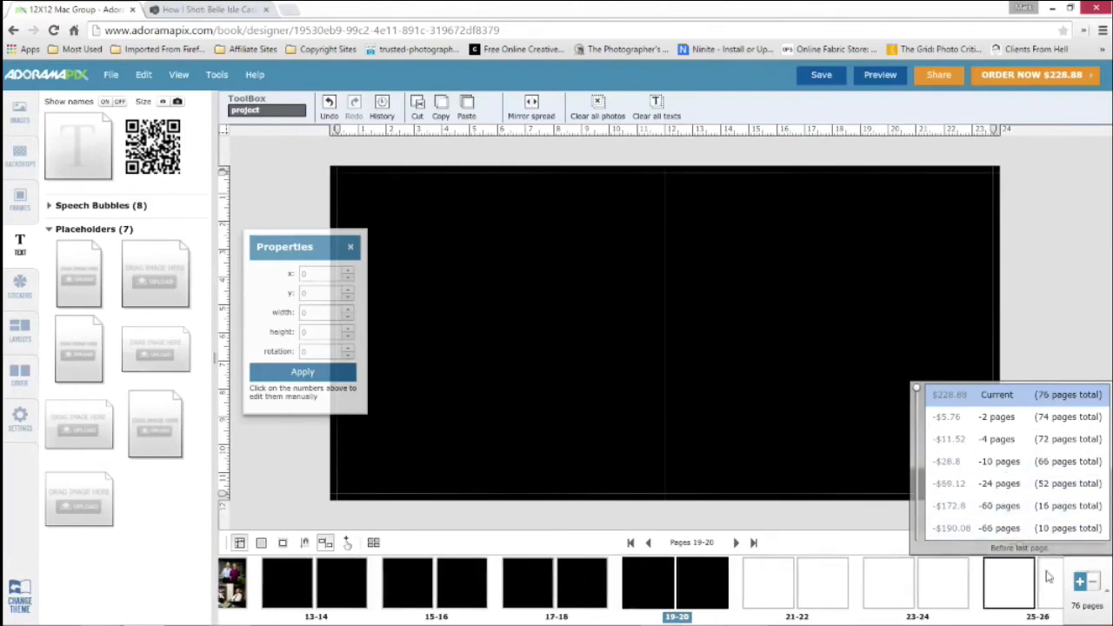
click(1093, 613)
click(1108, 595)
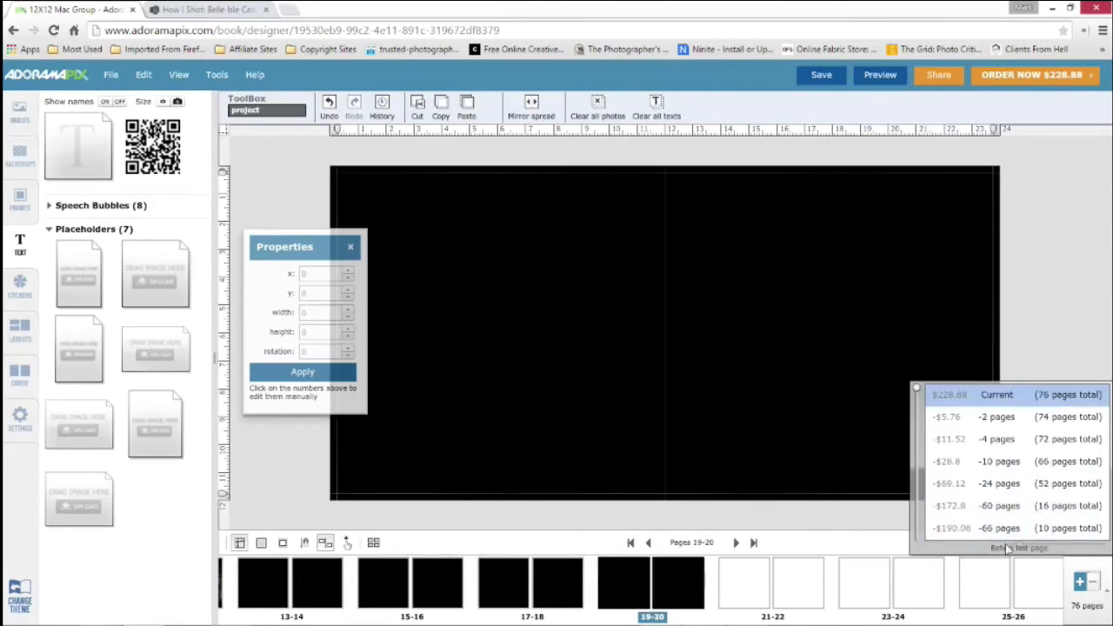
click(1022, 492)
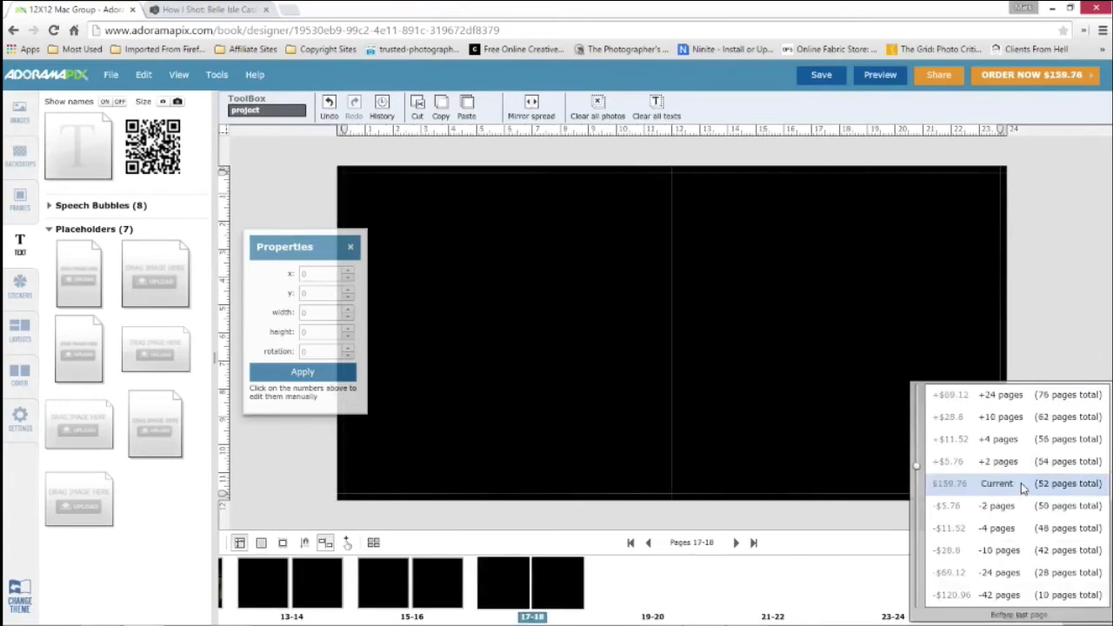
click(1015, 574)
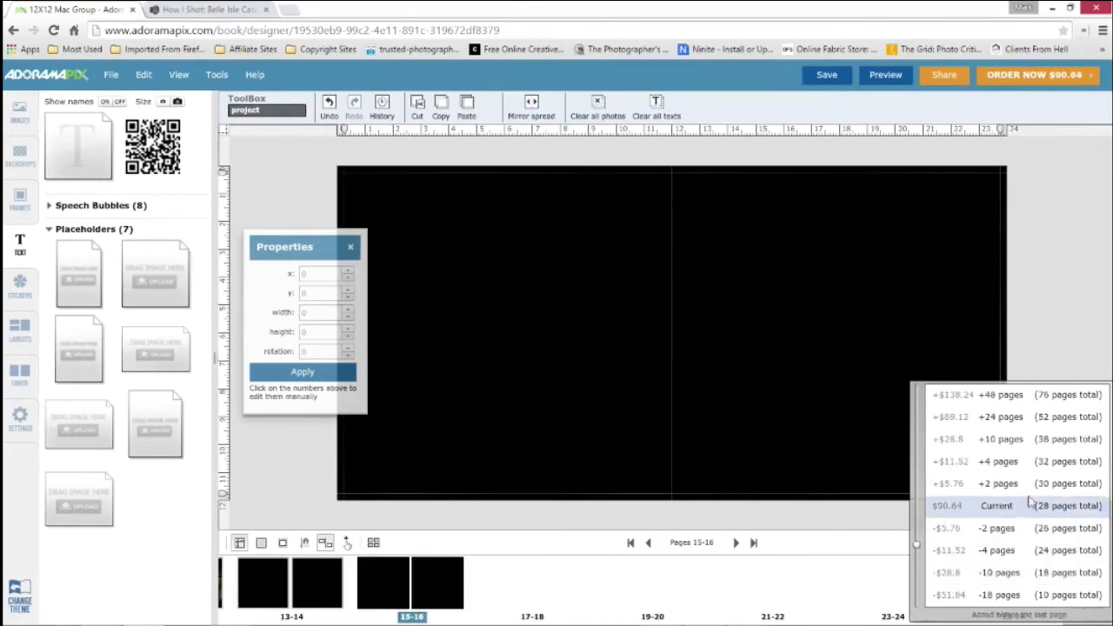
click(997, 555)
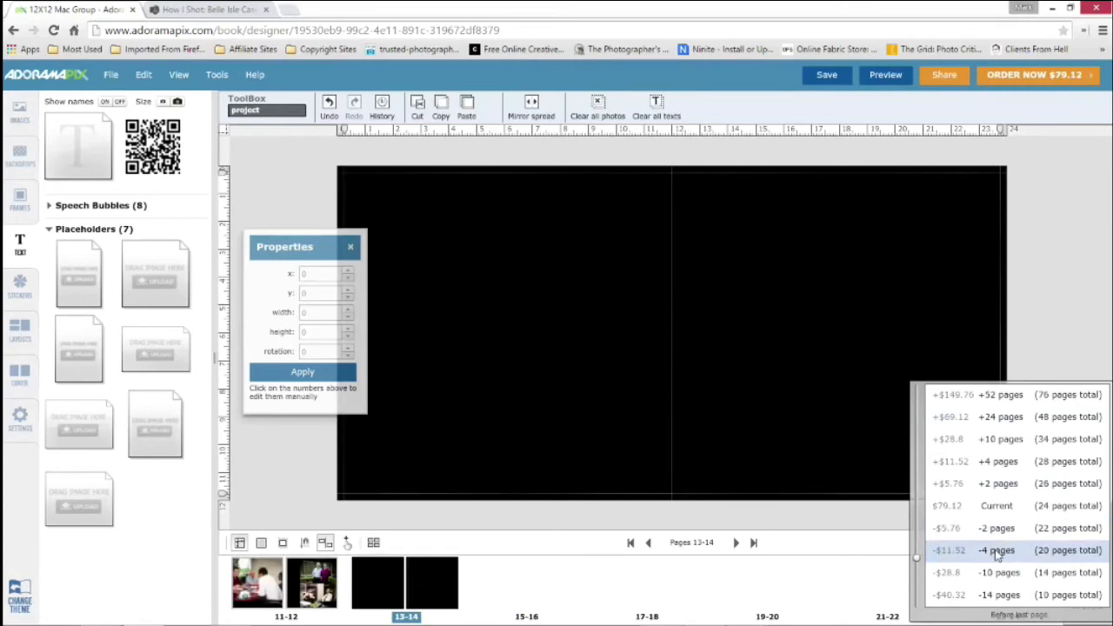
click(996, 551)
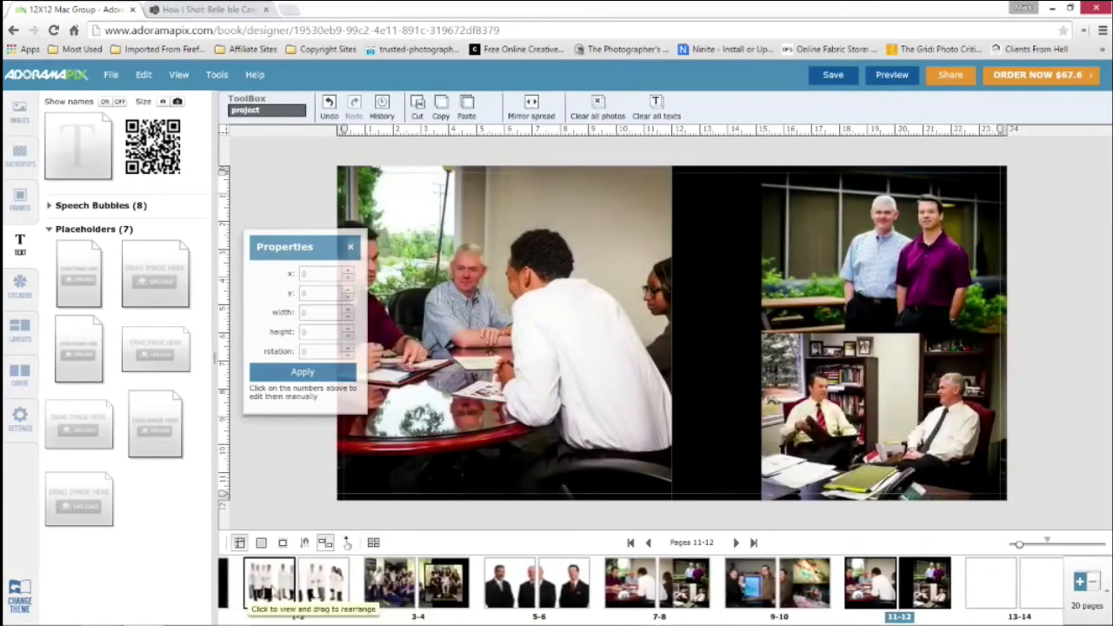
click(269, 592)
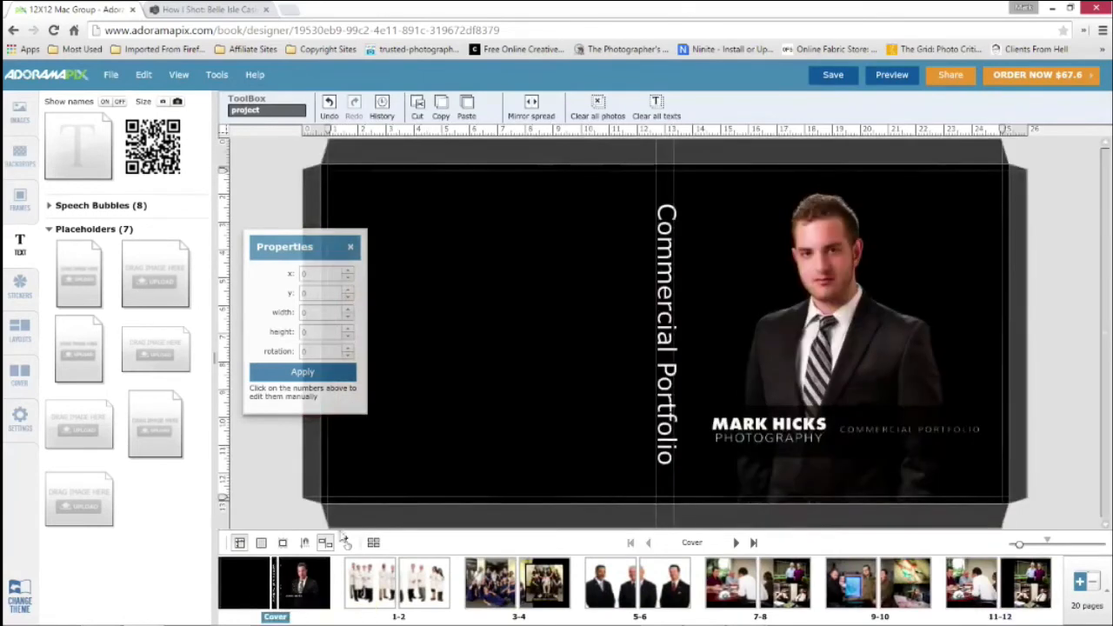
Set the Commercial Portfolio spine text's font size to 33 and center it on the spine at about x 3985, y 345
click(666, 334)
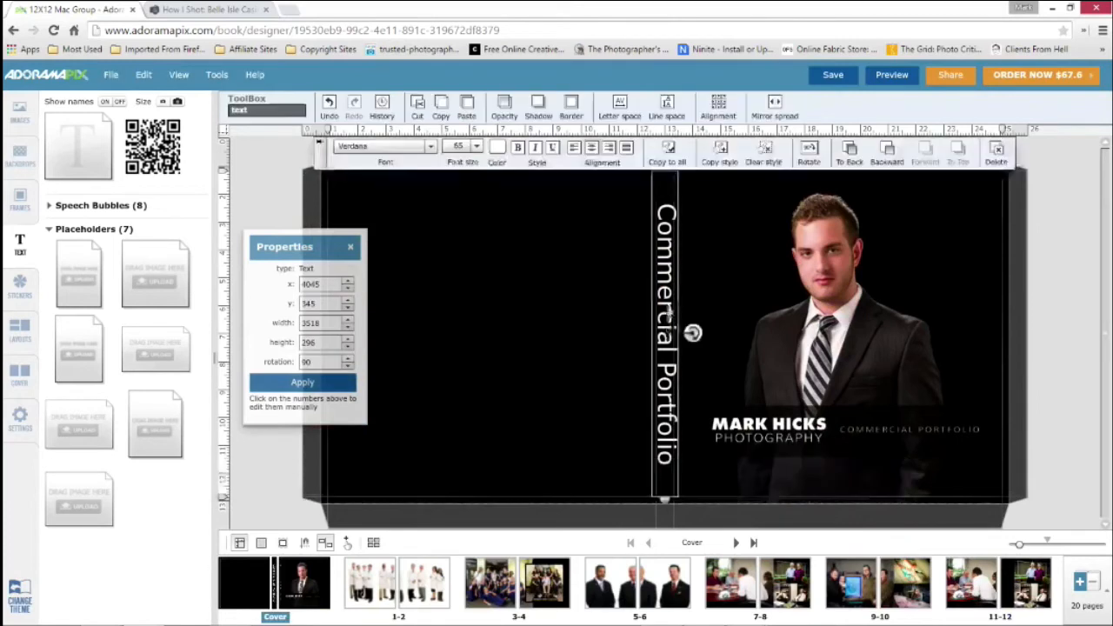
click(476, 146)
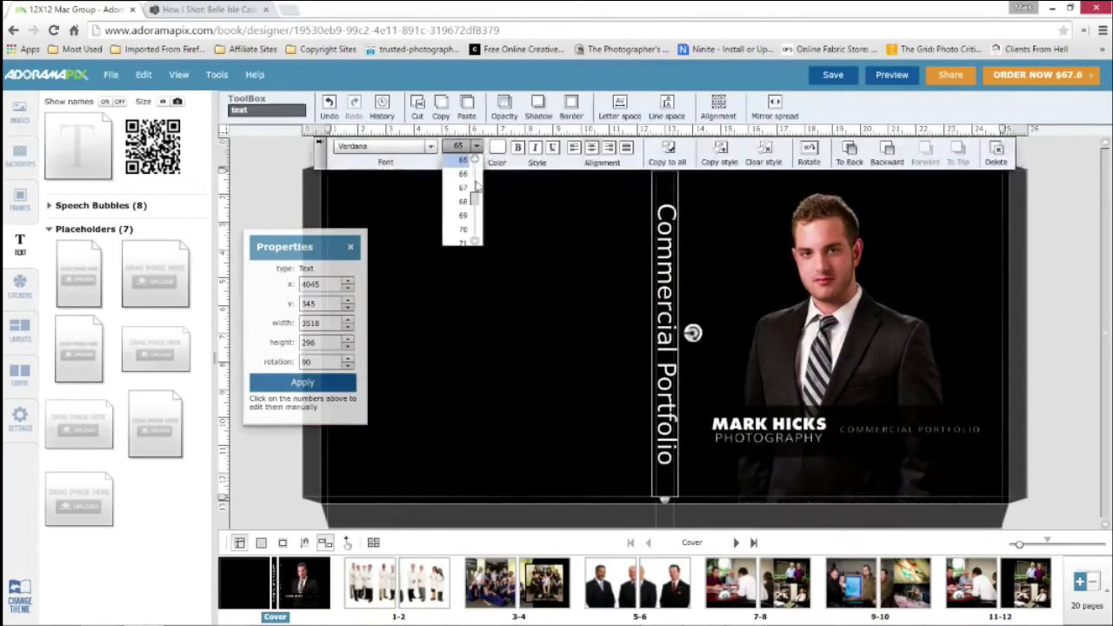
scroll(474, 187, up, 10)
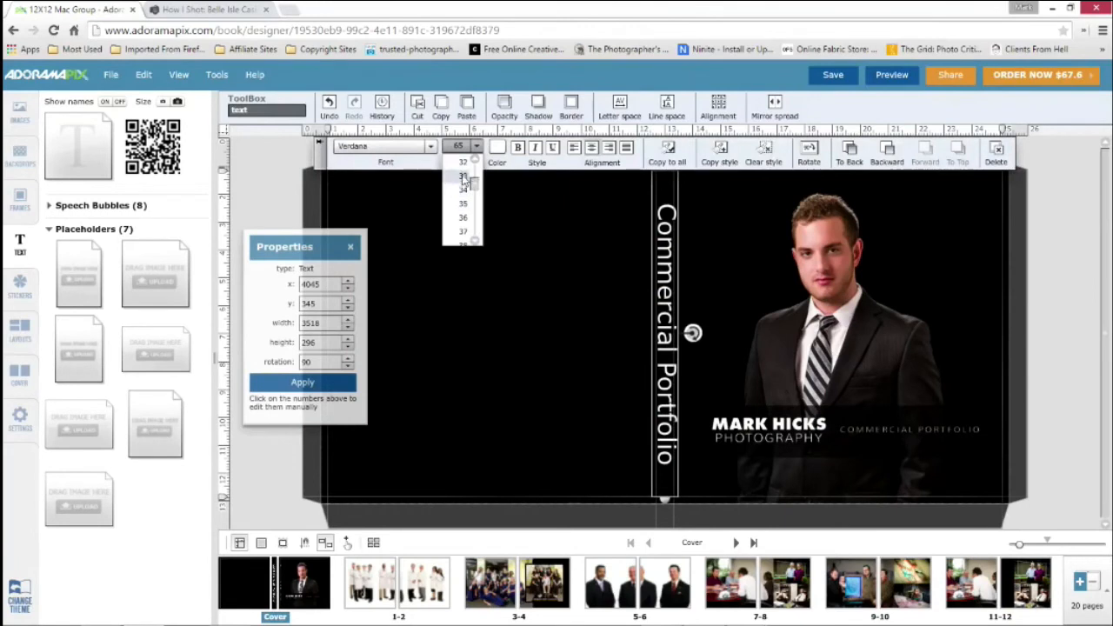
click(463, 176)
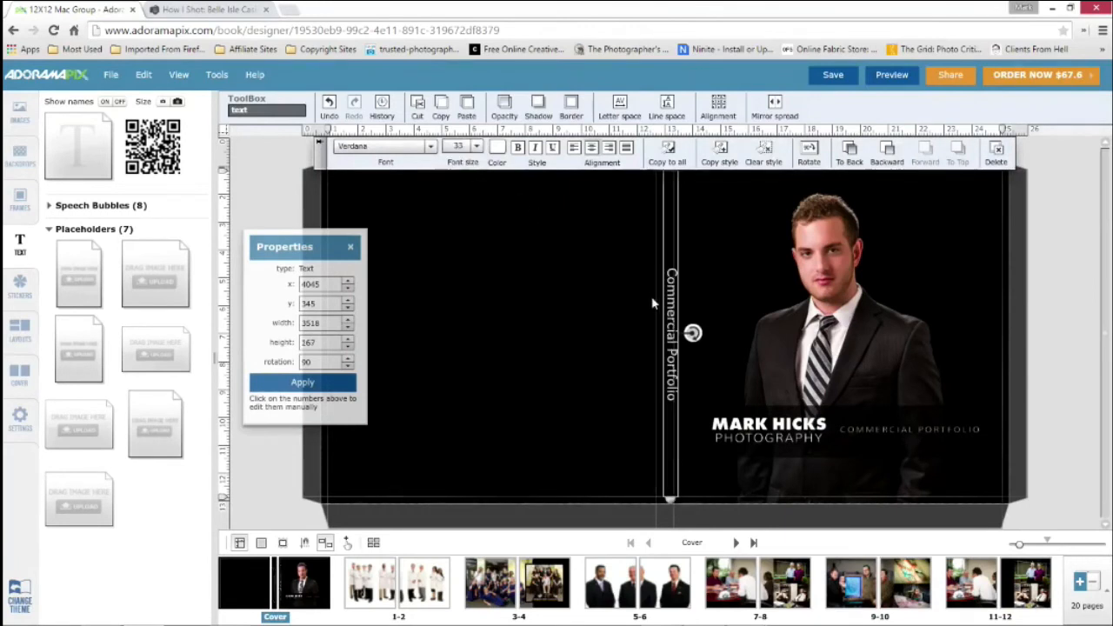
drag(671, 299, 662, 298)
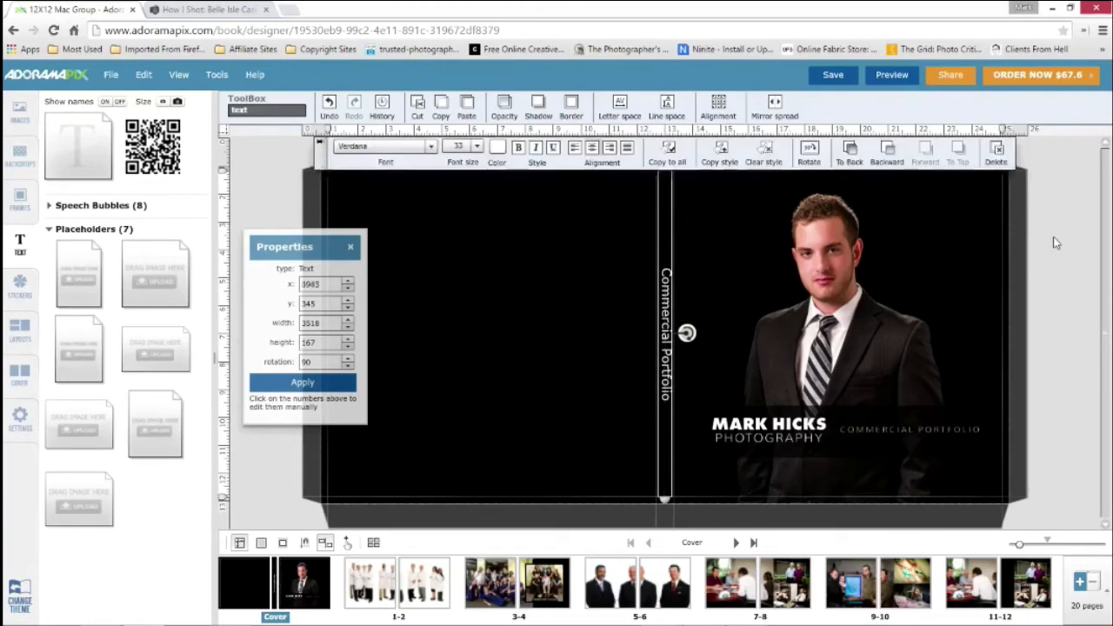
click(1055, 240)
Move the Properties box up and add a 500 x 500 QR code to the back cover at about x 2309, y 873
drag(304, 252, 306, 149)
click(15, 119)
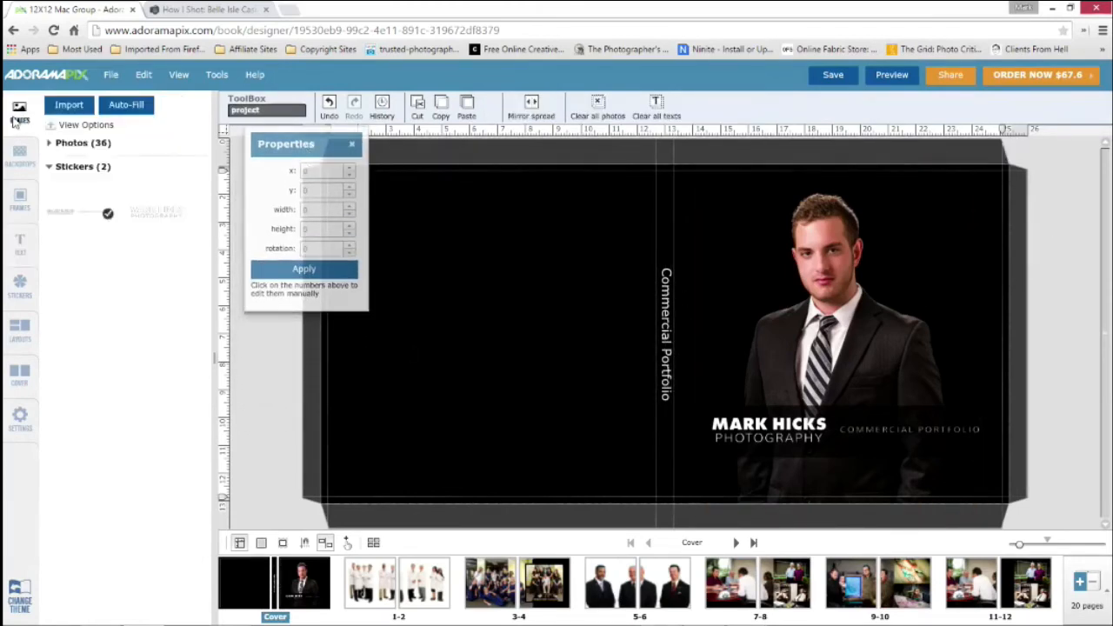
click(19, 156)
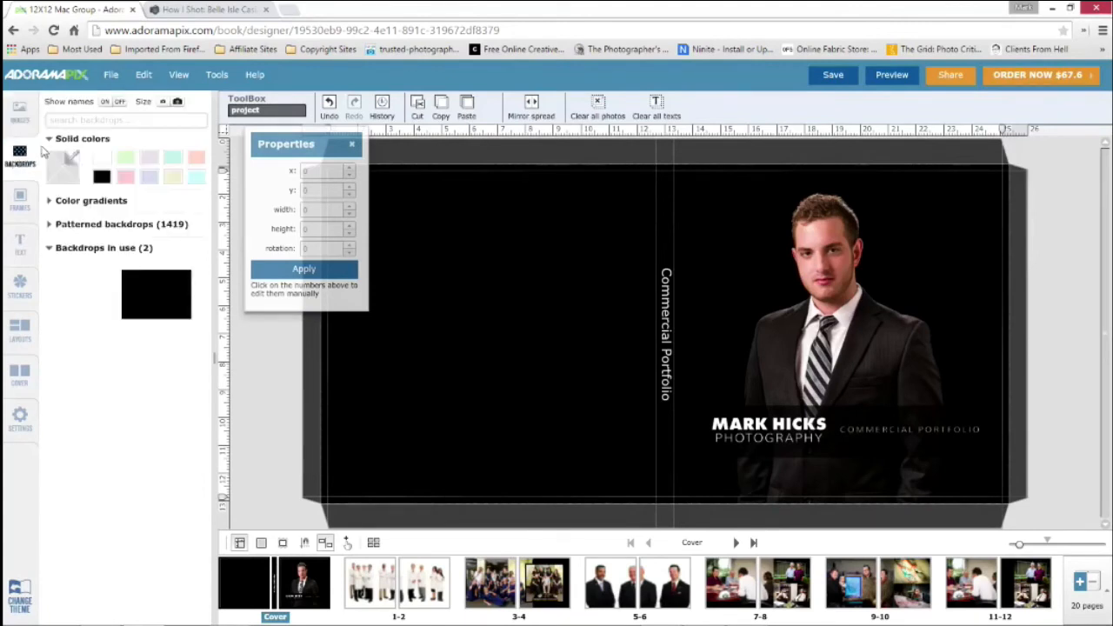
click(18, 246)
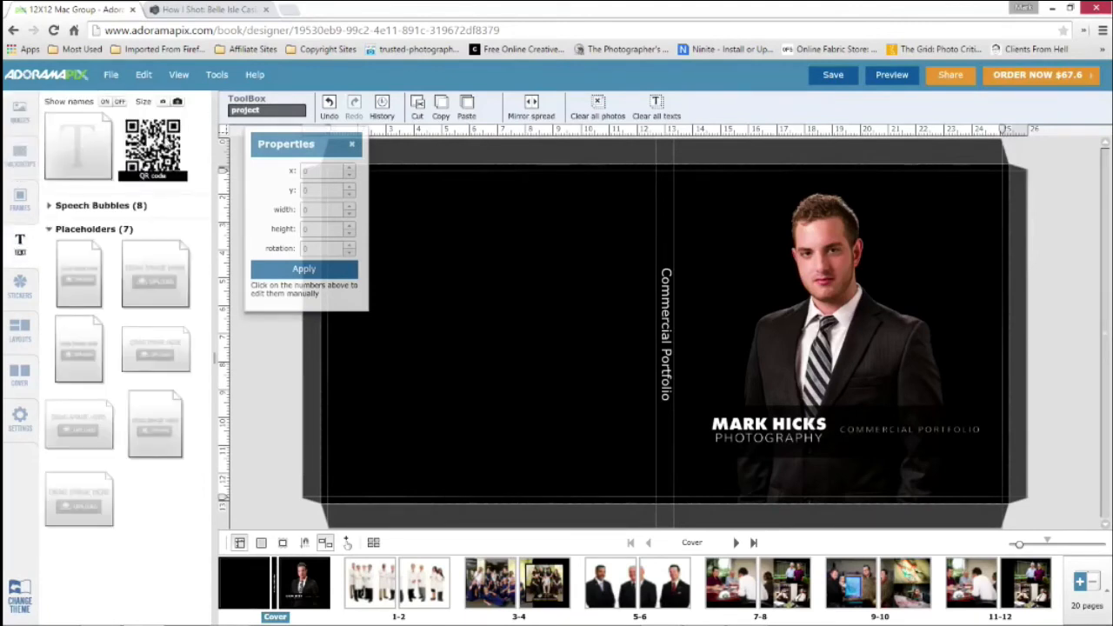
drag(155, 144, 540, 239)
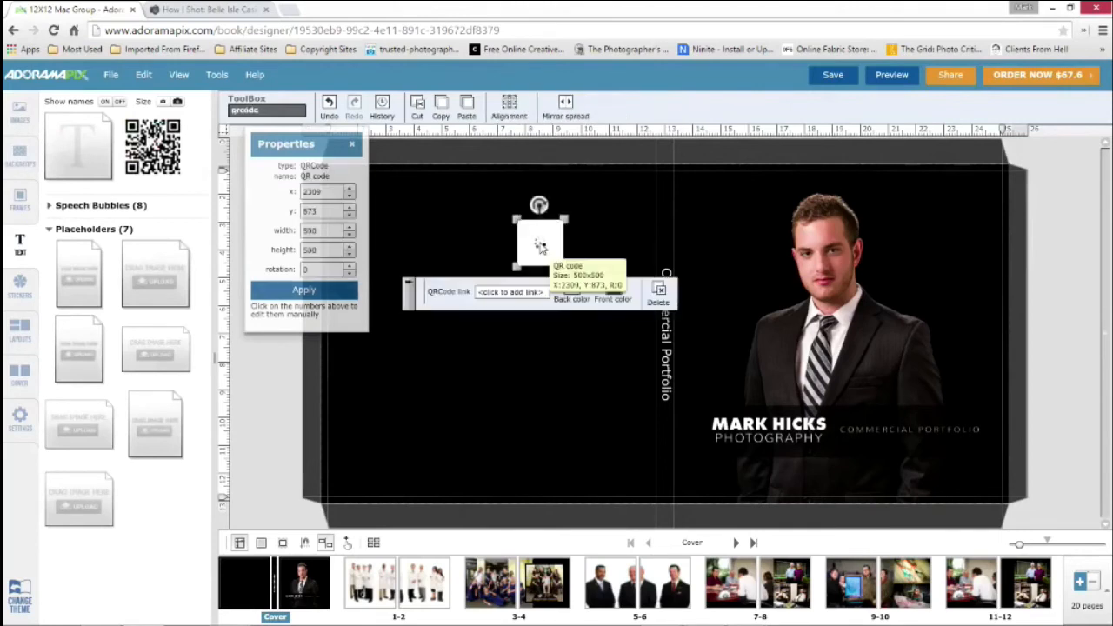
click(460, 238)
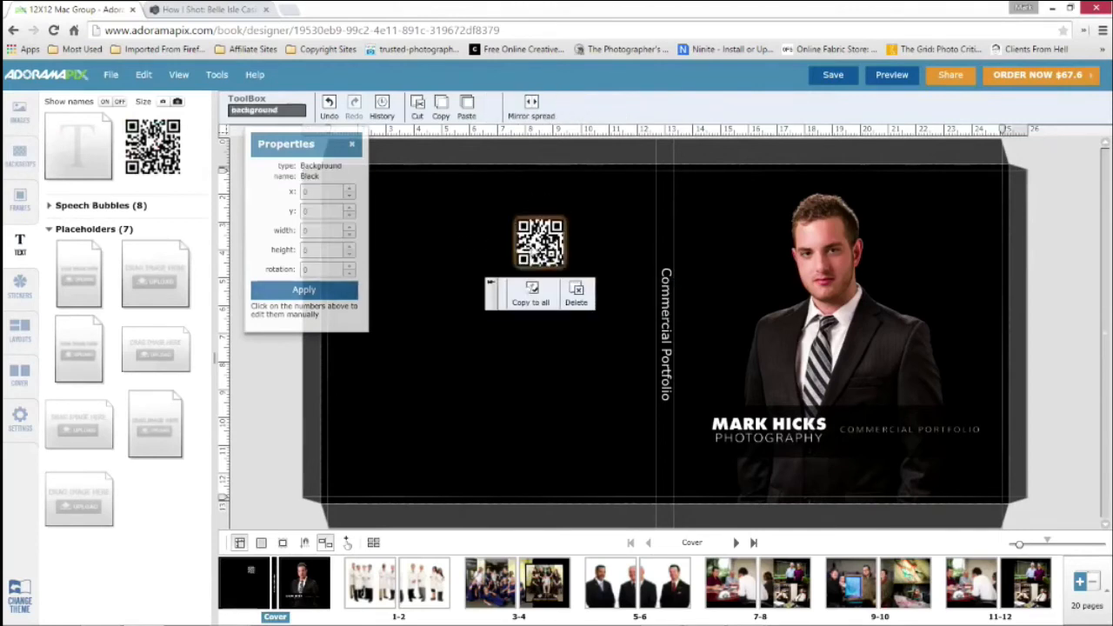
Link the QR code to markhicksphotography.com and move it to the back cover's lower corner beside the spine, at about x 3185, y 3205
click(533, 248)
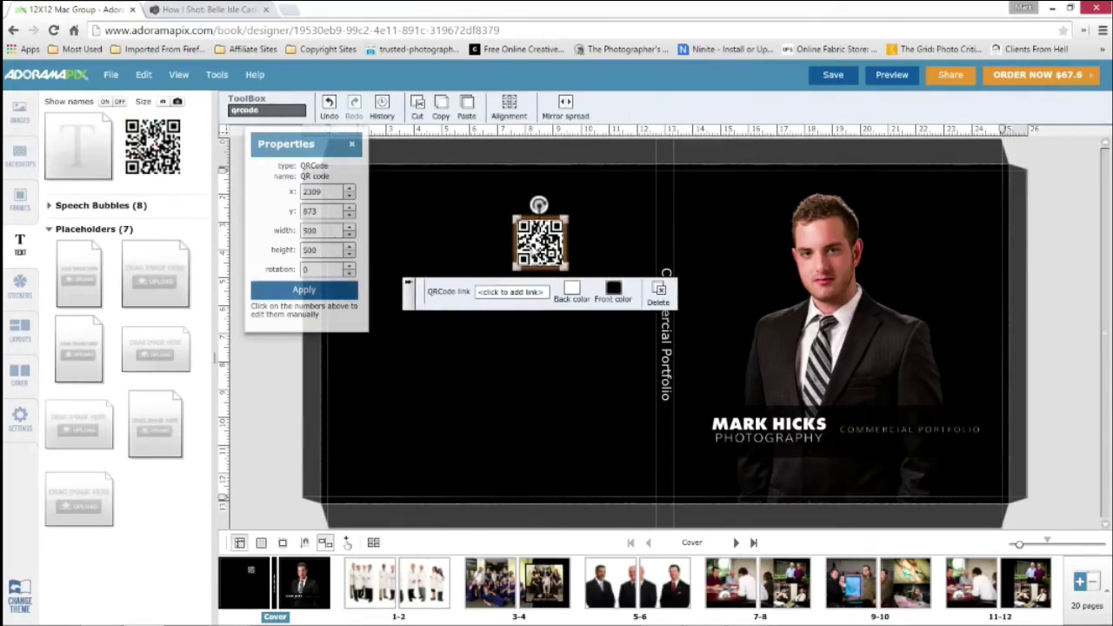
click(512, 293)
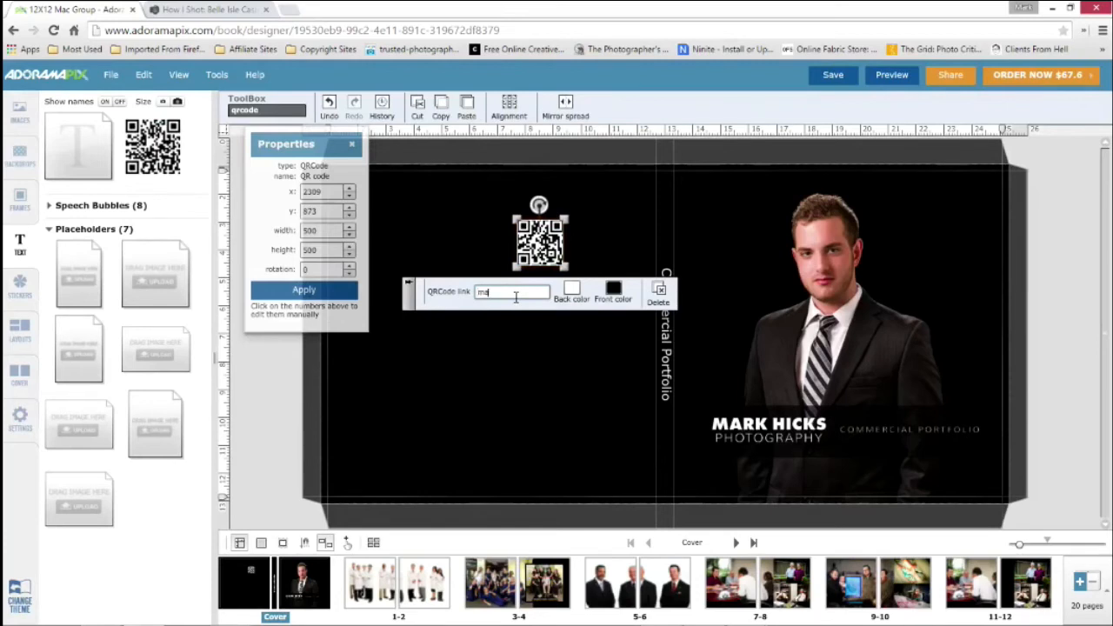
text(markhic)
text(ksphotography.com)
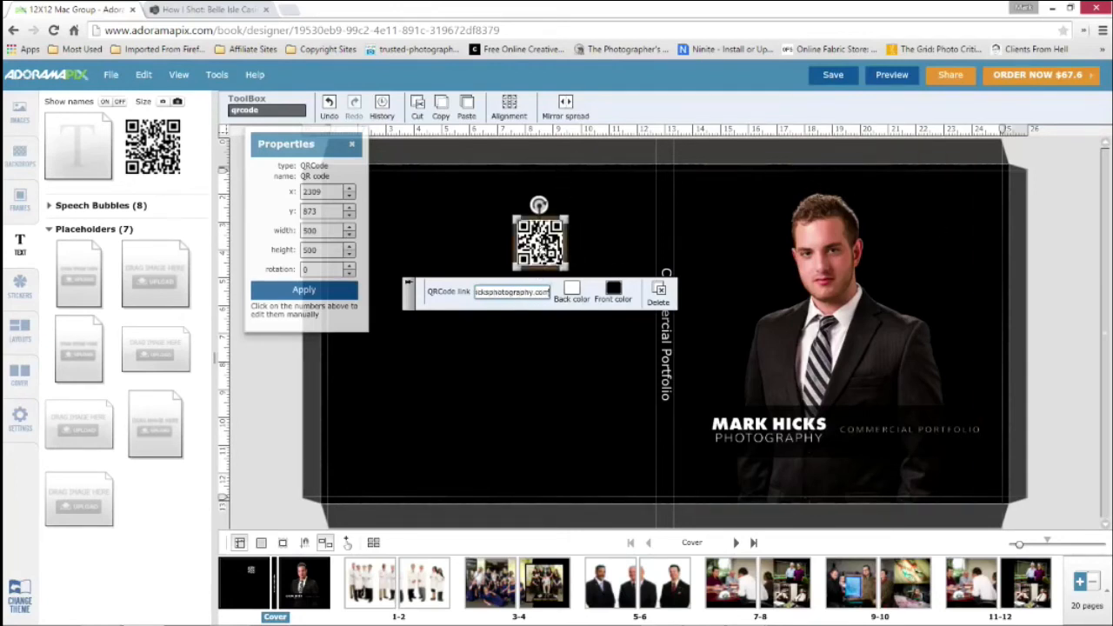
key(Return)
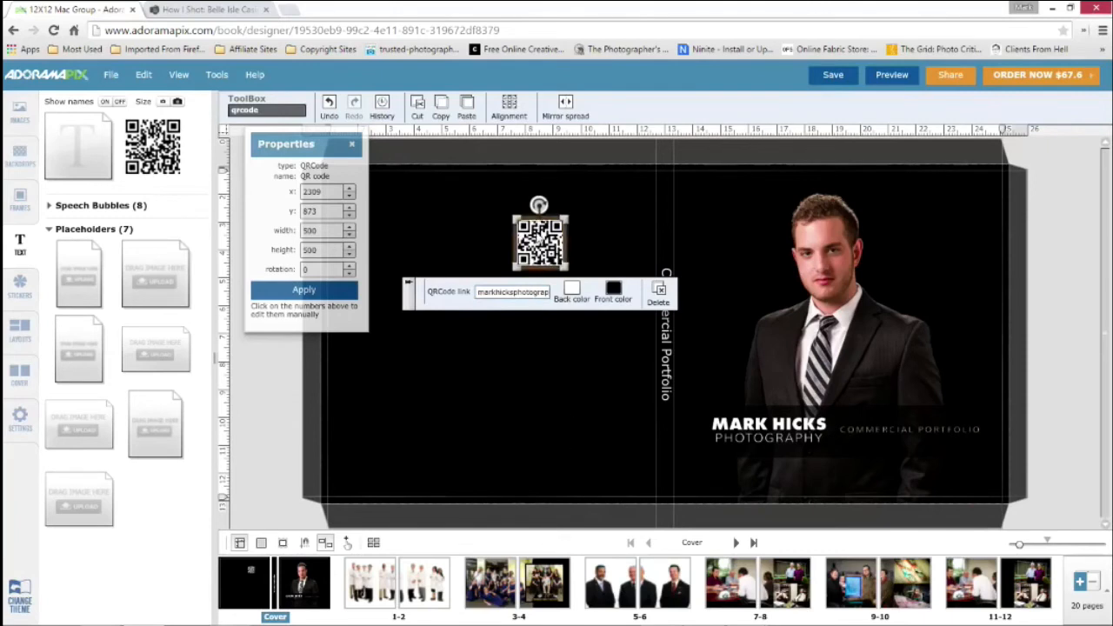
drag(540, 239, 618, 454)
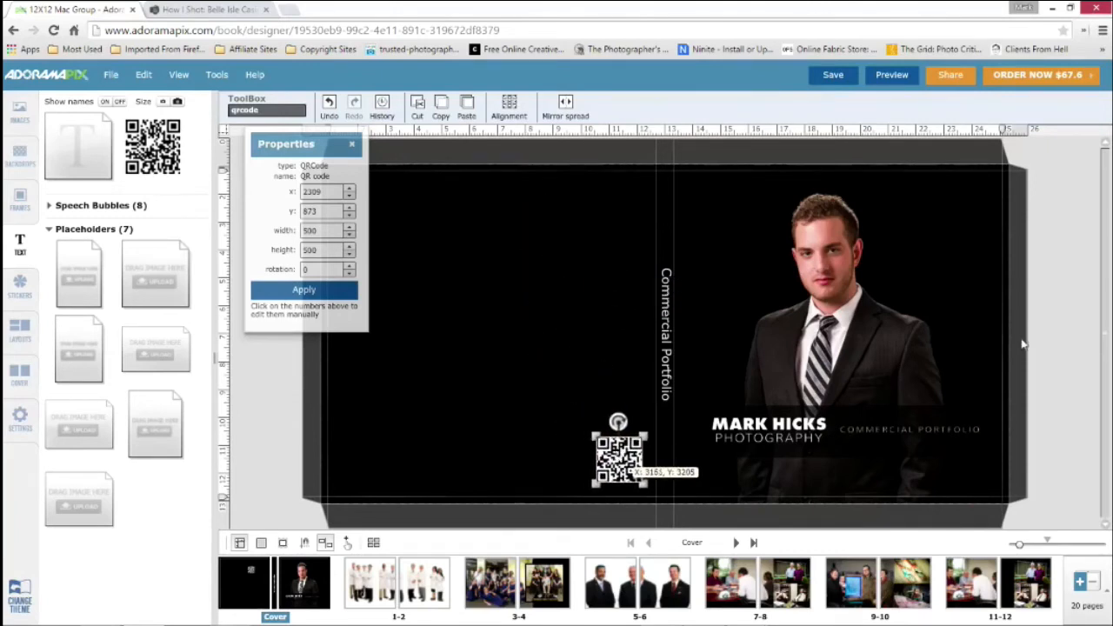
click(1062, 322)
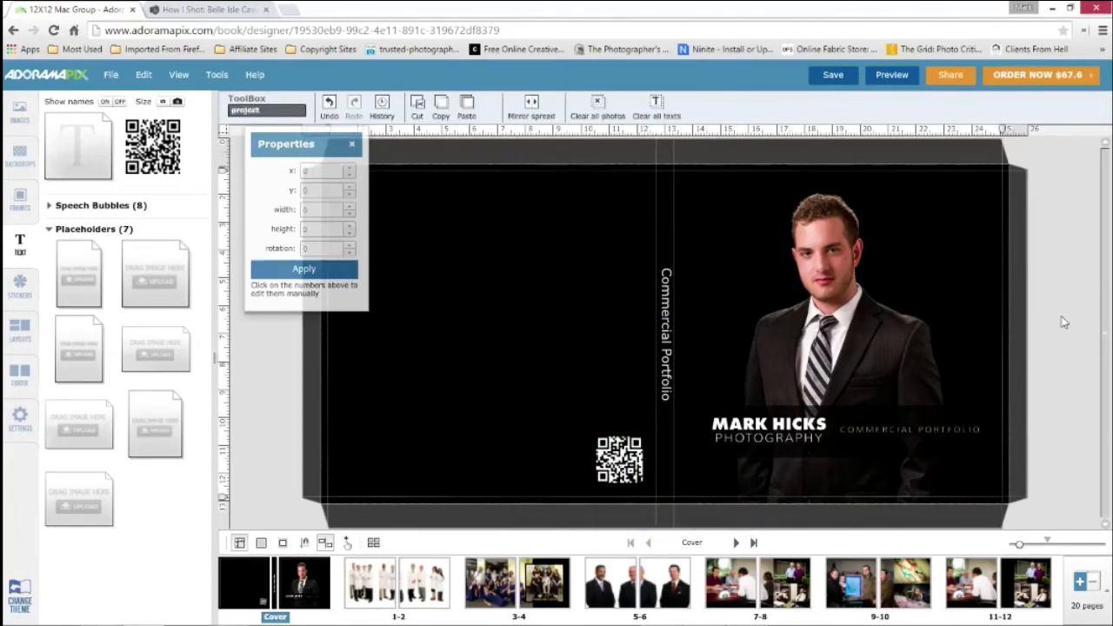
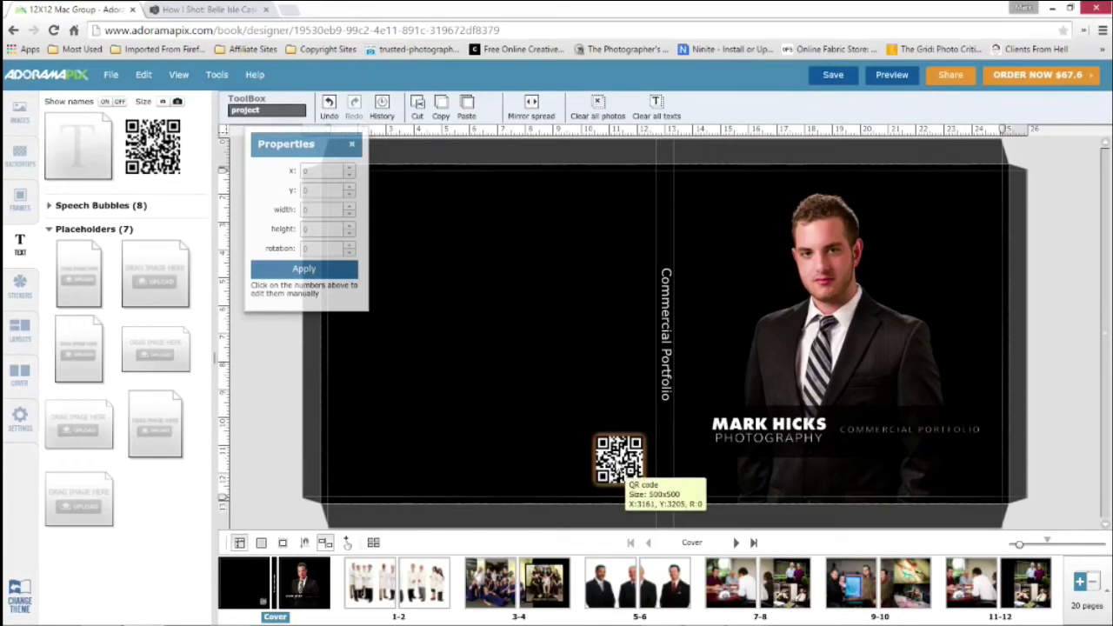
Expand the photos in the image library and open the pages 11-12 spread
click(622, 474)
click(262, 411)
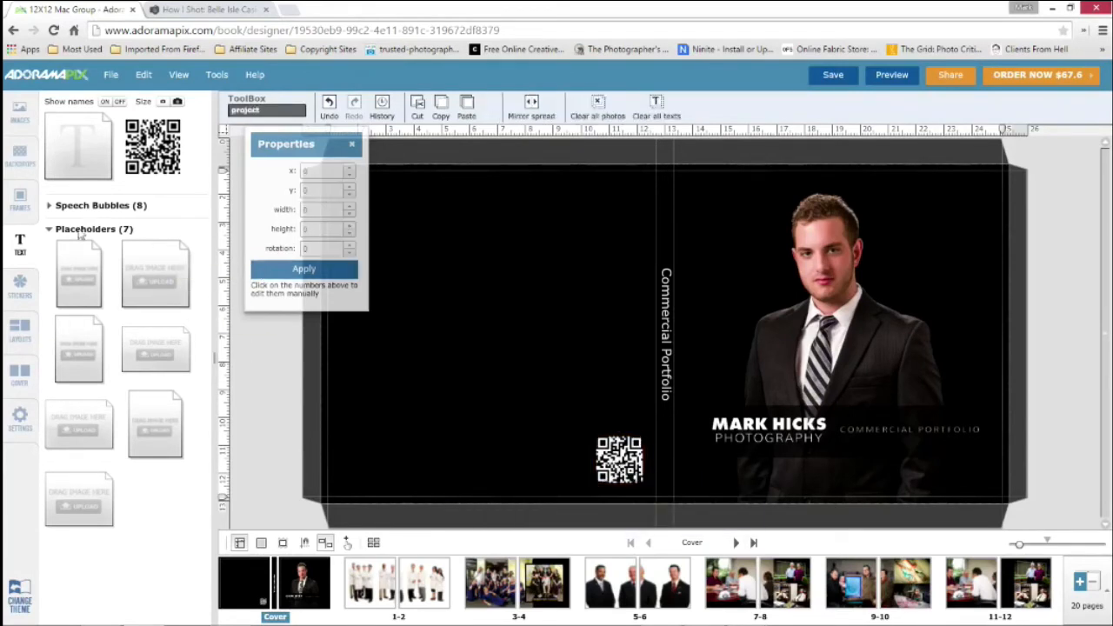
click(22, 117)
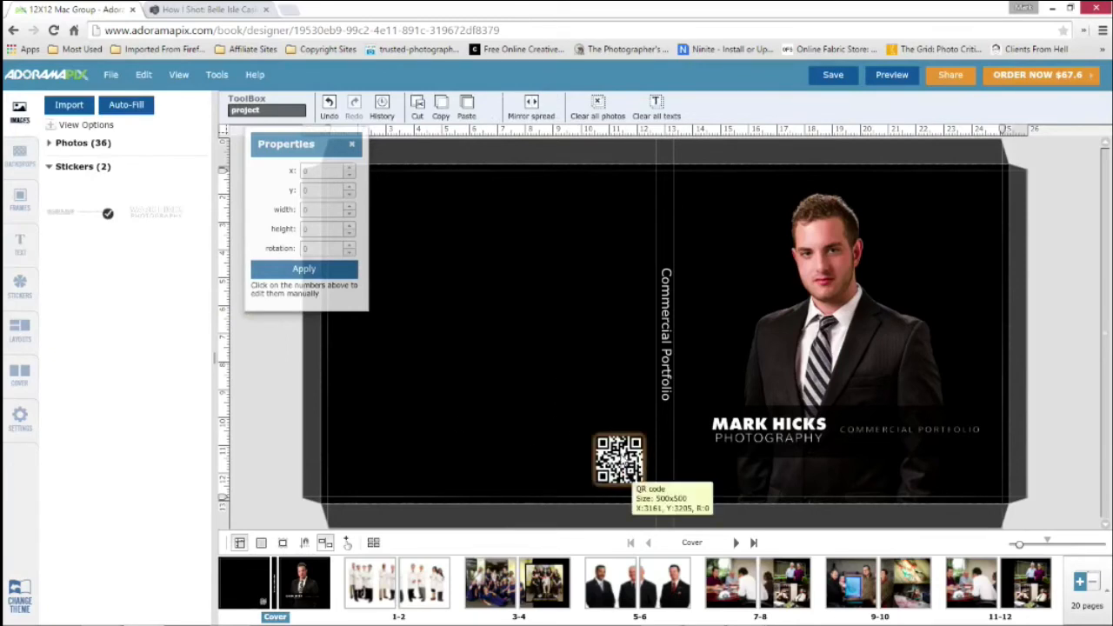
click(53, 146)
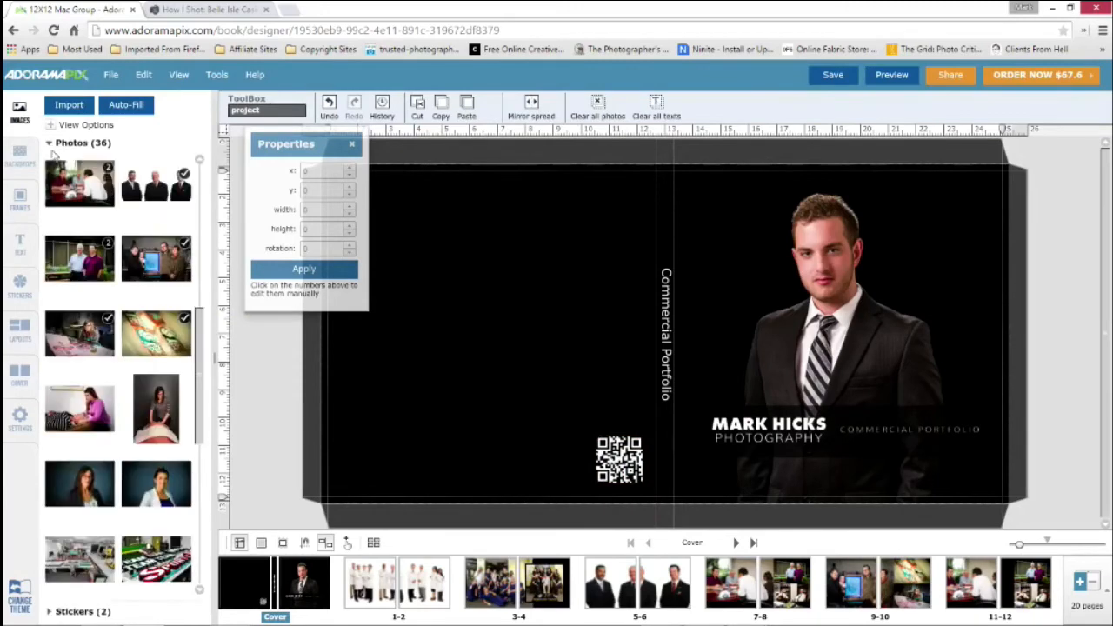
scroll(136, 249, up, 2)
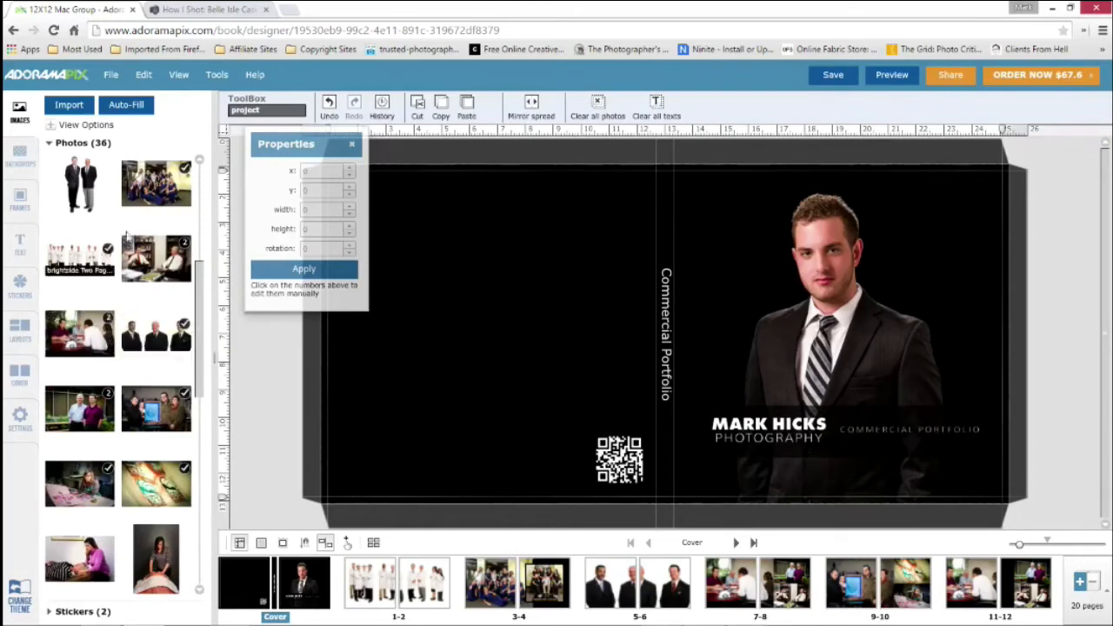
scroll(111, 306, up, 1)
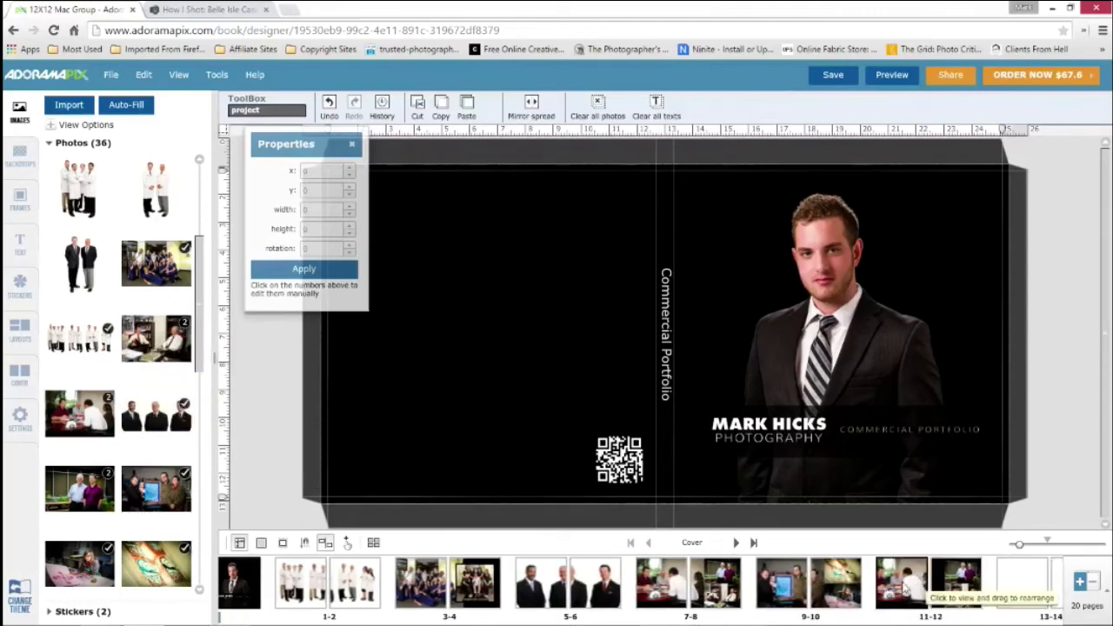
click(904, 588)
Replace the pages 11-12 photos with the neck-treatment photo as the large one, the white-jacket portrait above and the dark-jacket portrait below
scroll(82, 322, down, 3)
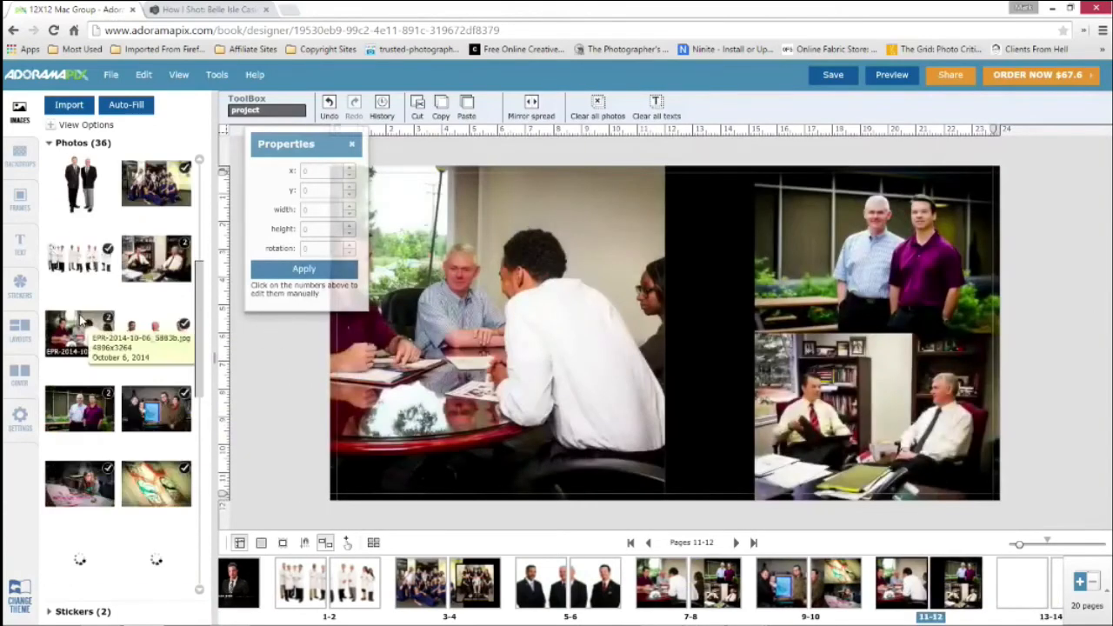
drag(78, 407, 570, 339)
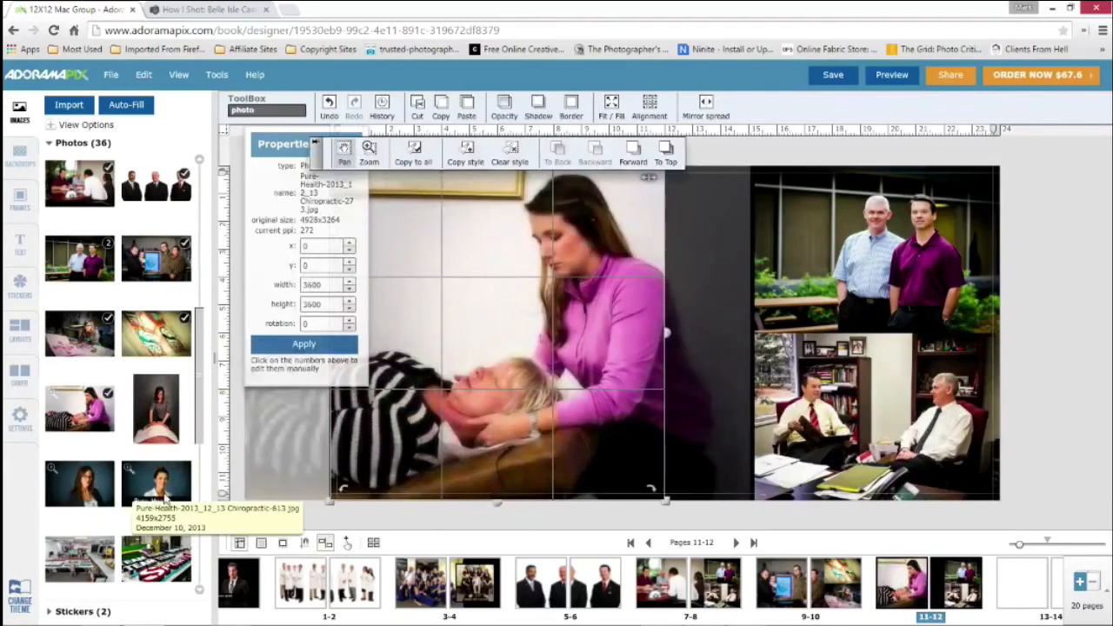
drag(163, 492, 846, 286)
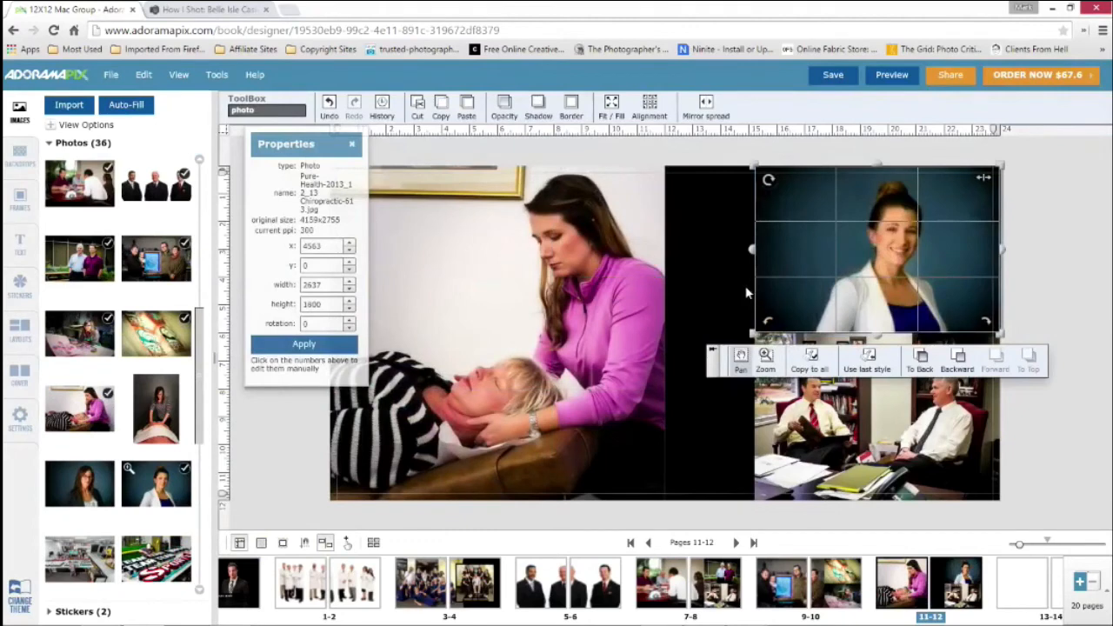
click(753, 294)
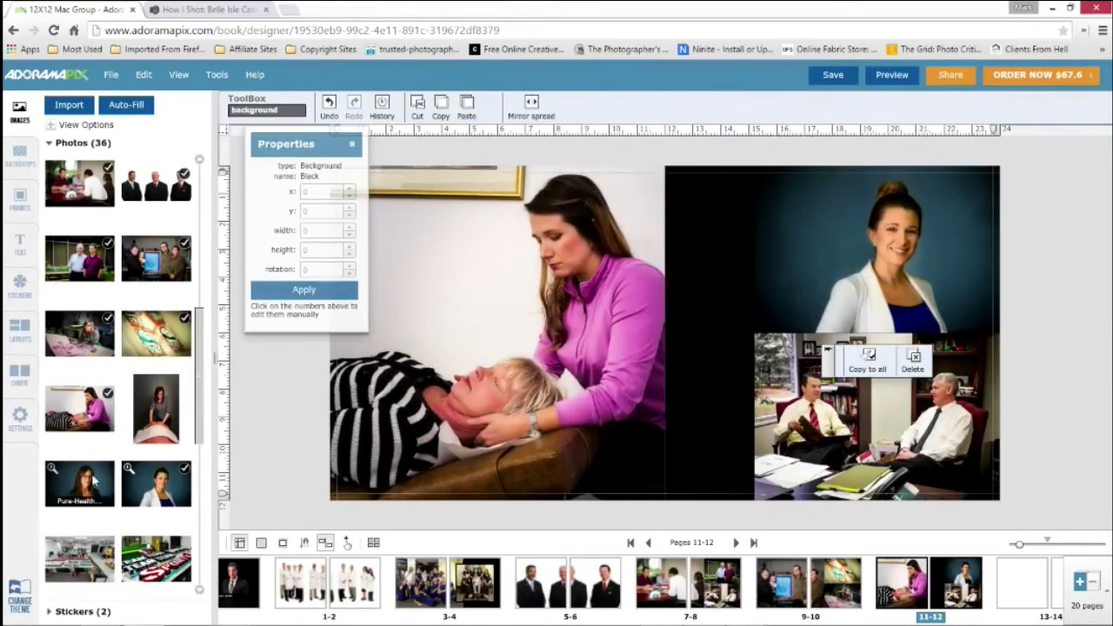
drag(95, 481, 800, 396)
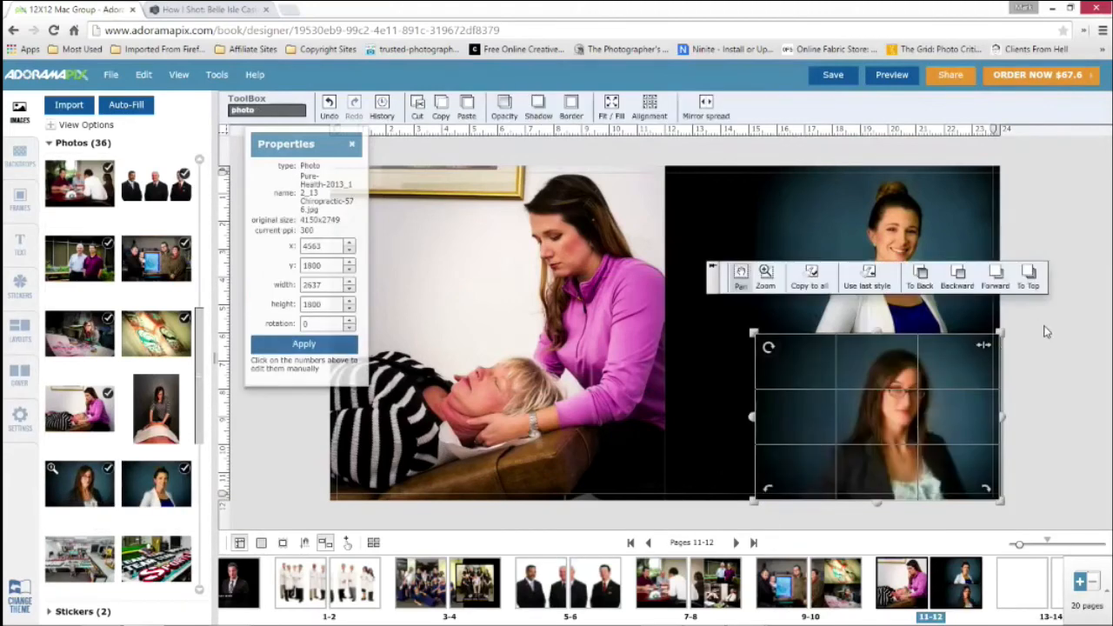
Narrow both stacked portraits on page 12 from their inner edge to a width of about 1777
click(791, 223)
click(757, 249)
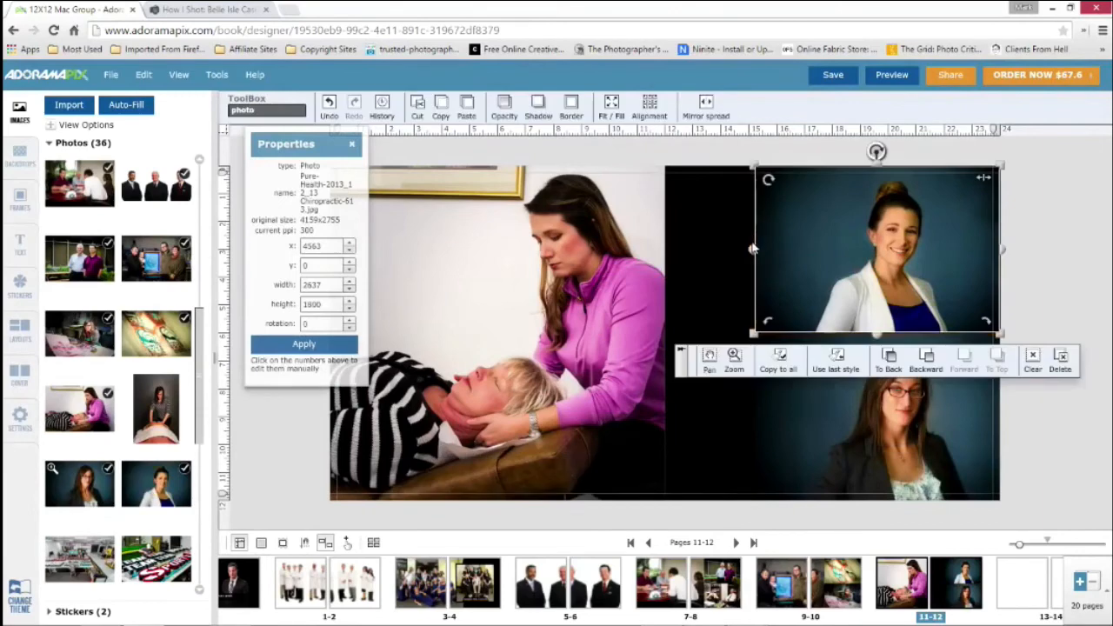
drag(755, 250, 830, 260)
click(819, 388)
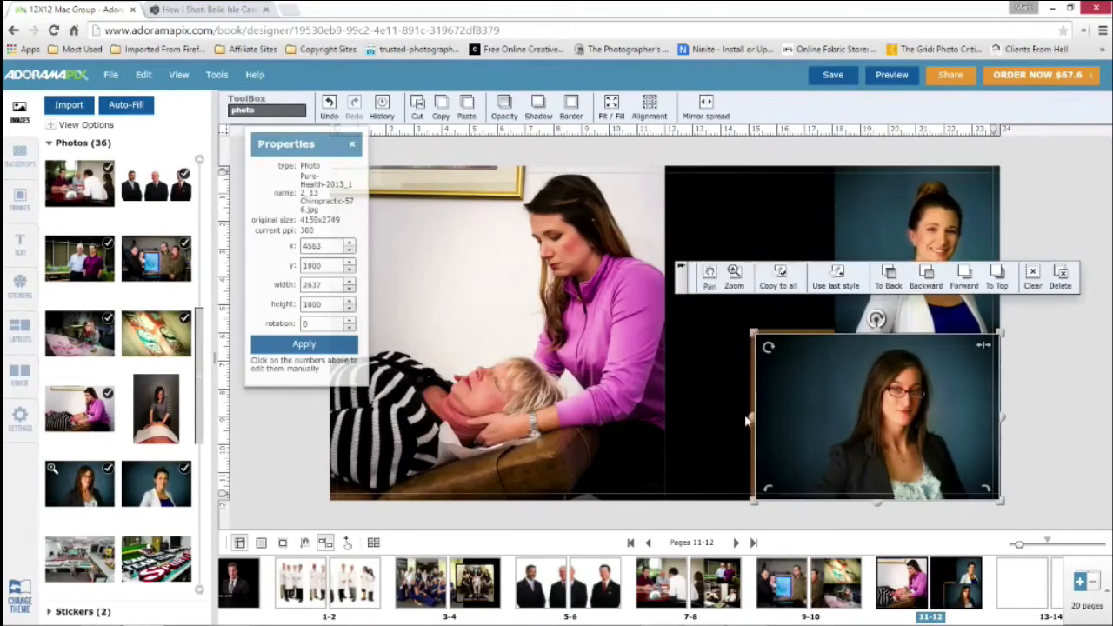
drag(754, 419, 834, 413)
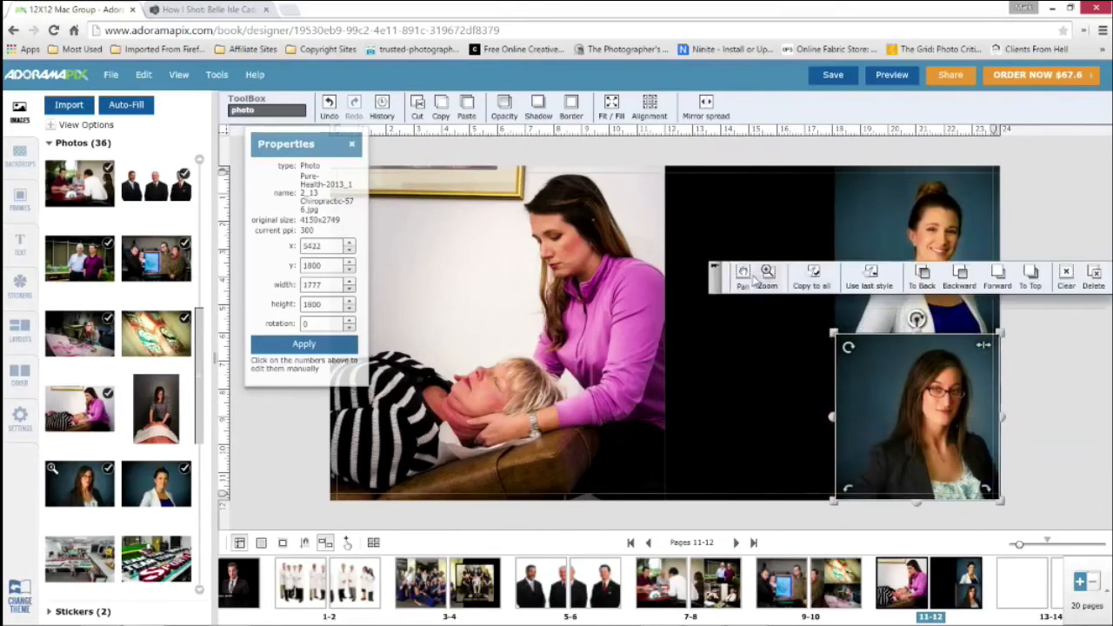
Pan both portraits within their frames so each woman is centered
click(747, 278)
drag(926, 418, 908, 420)
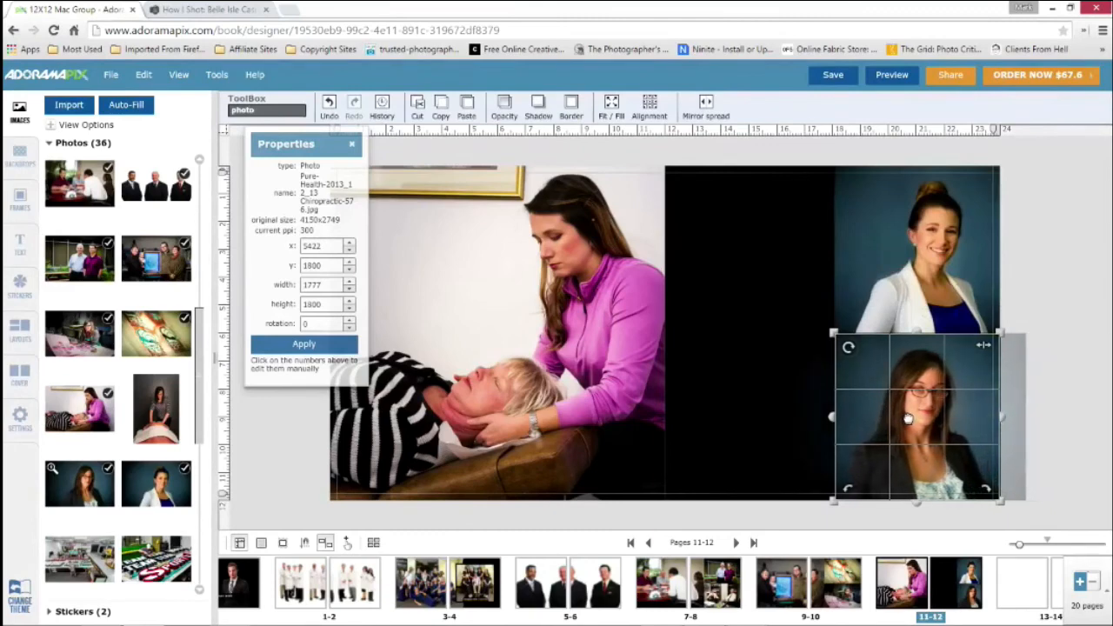
click(925, 225)
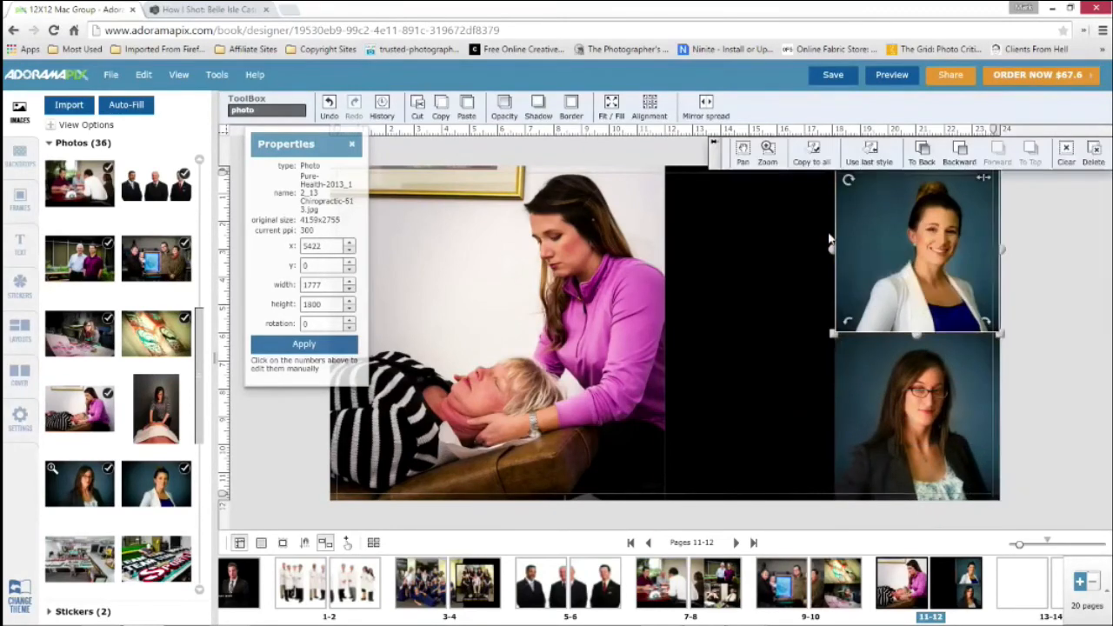
click(744, 154)
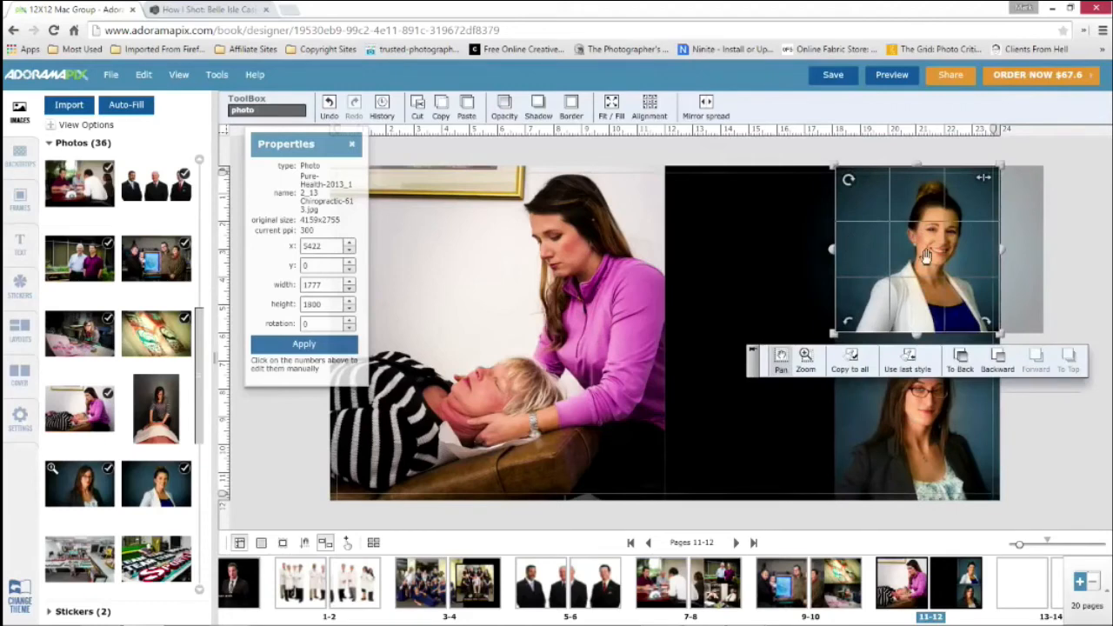
drag(926, 256, 923, 255)
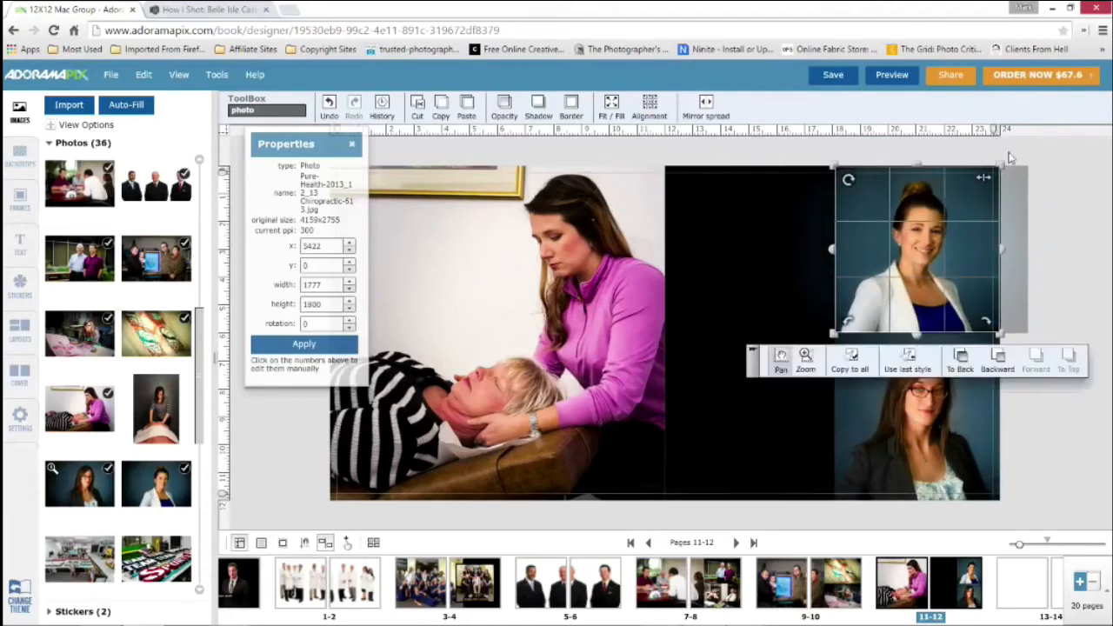
click(1073, 158)
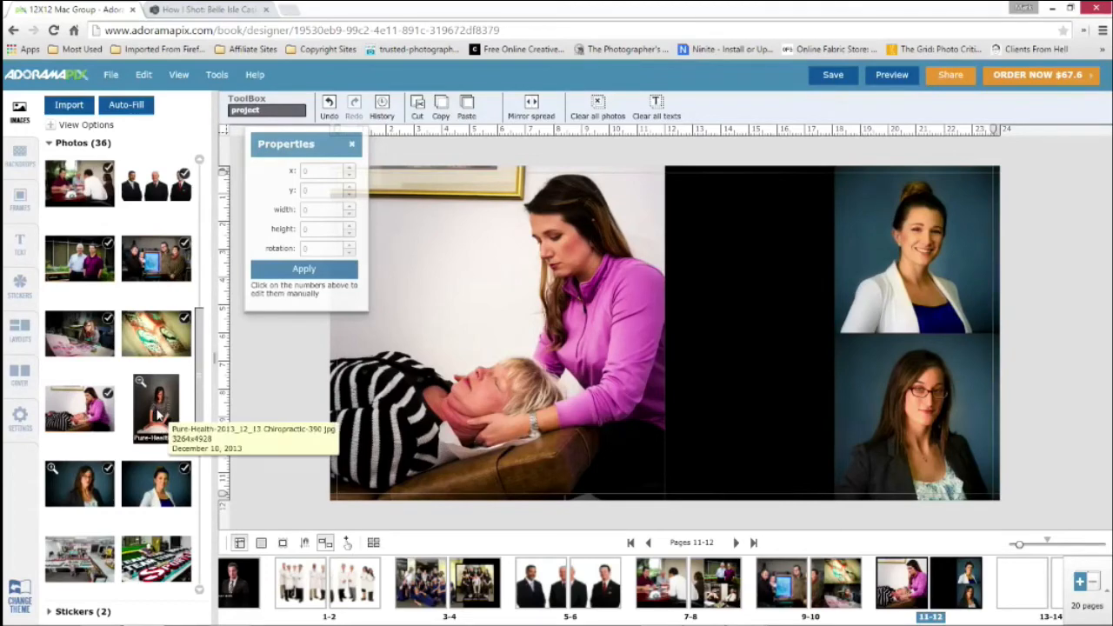
Add Chiropractic-390.jpg to page 12, fill the page with it, and narrow it to about 1822 wide, leaving the portraits uncovered
drag(150, 408, 736, 287)
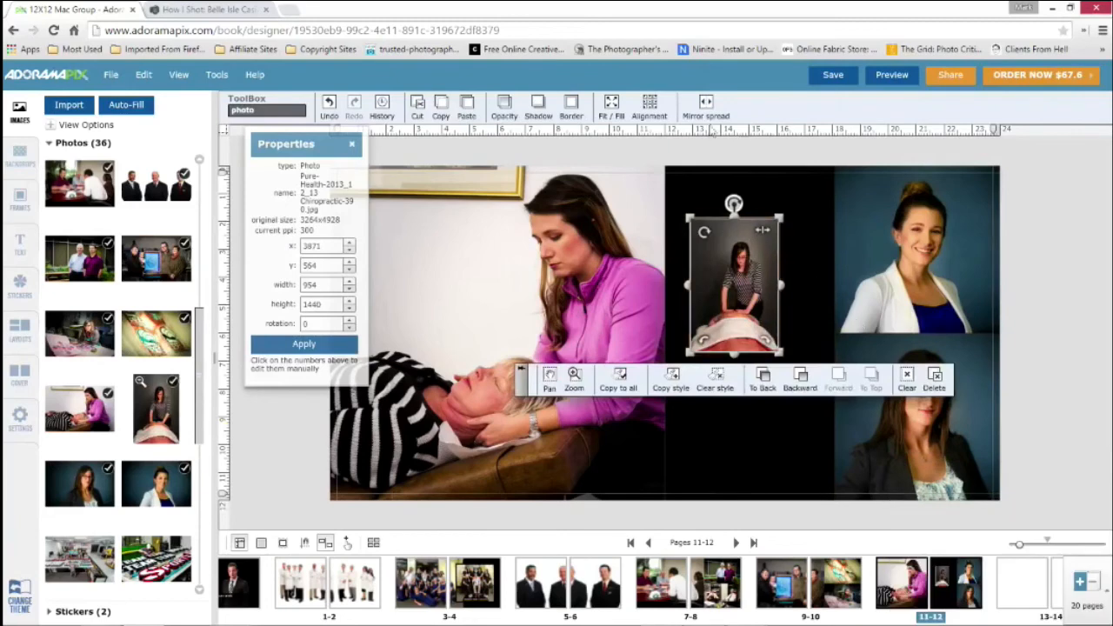
click(614, 107)
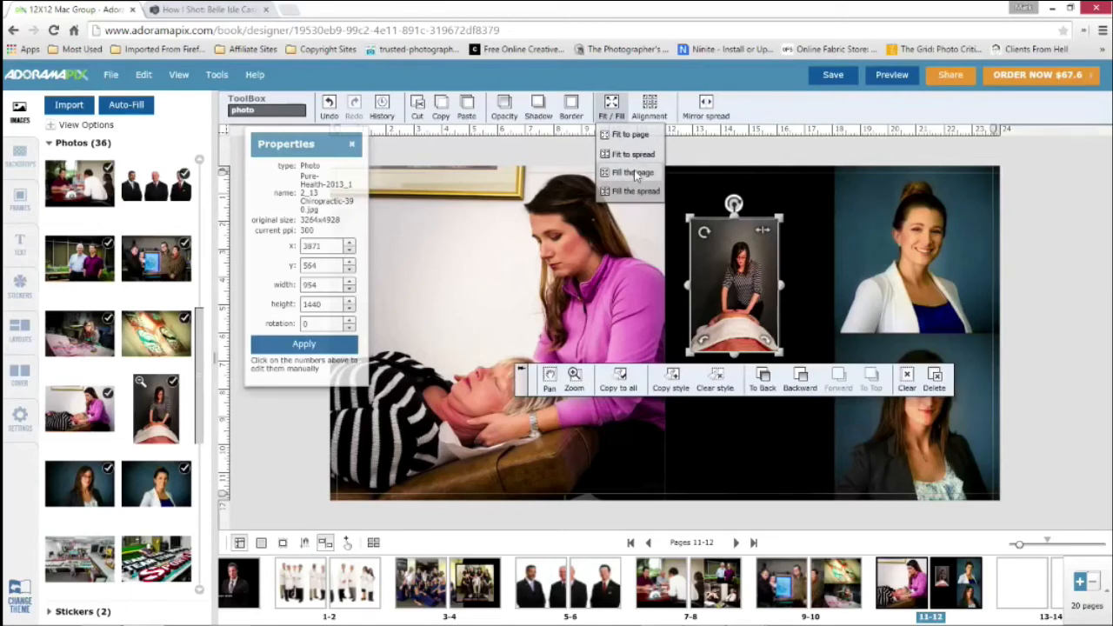
click(634, 173)
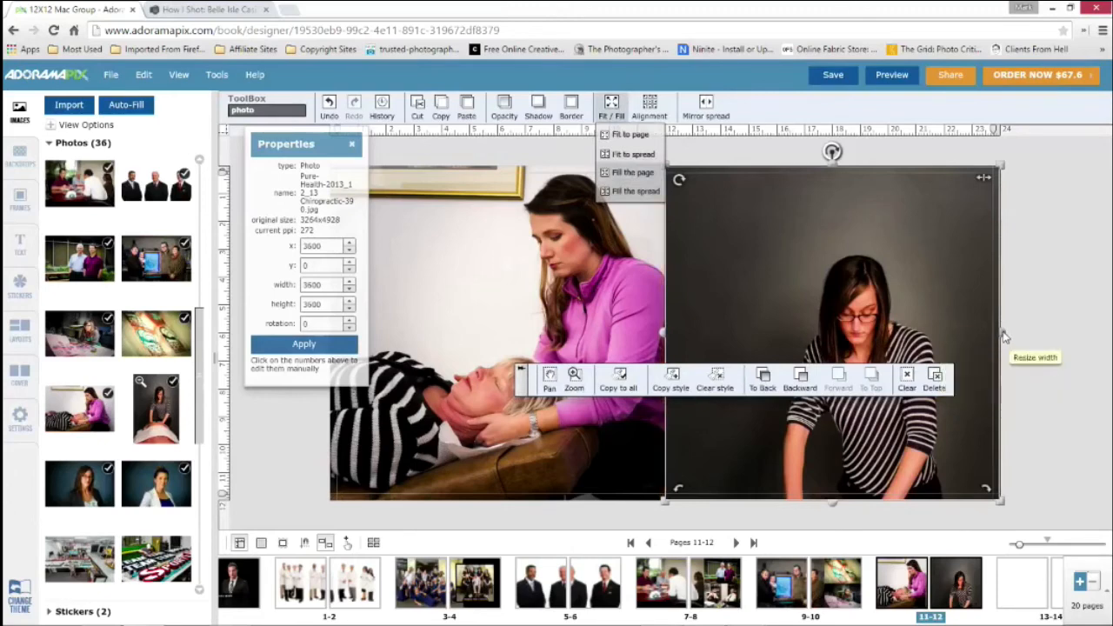
drag(1005, 337, 837, 331)
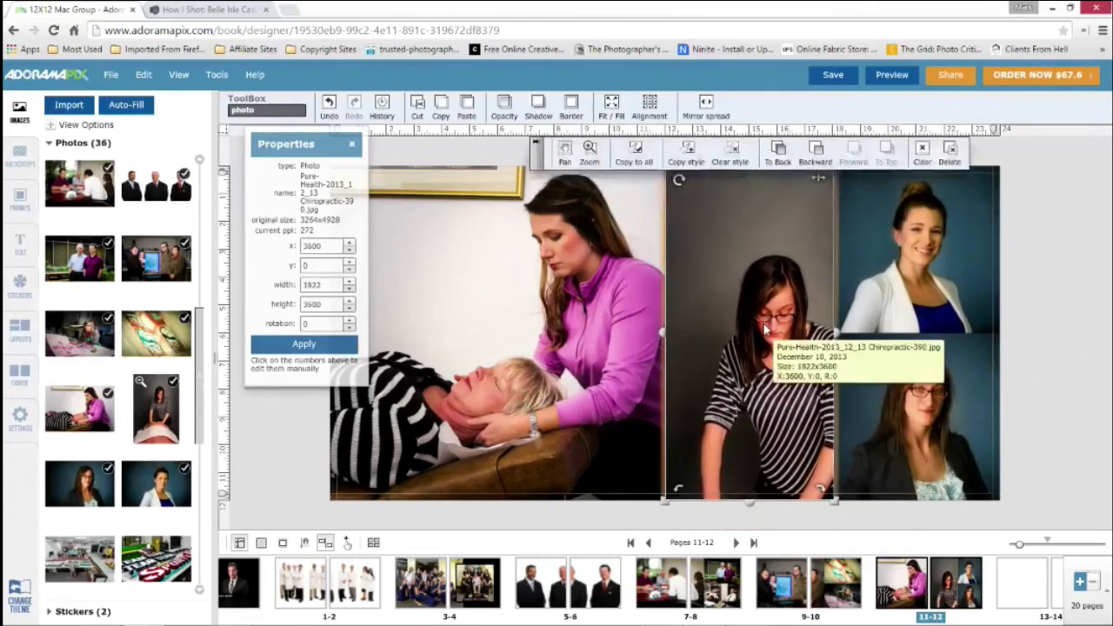
Pan the massage photo upward and zoom it out so the therapist and table fit within the frame
click(566, 155)
drag(749, 336, 742, 264)
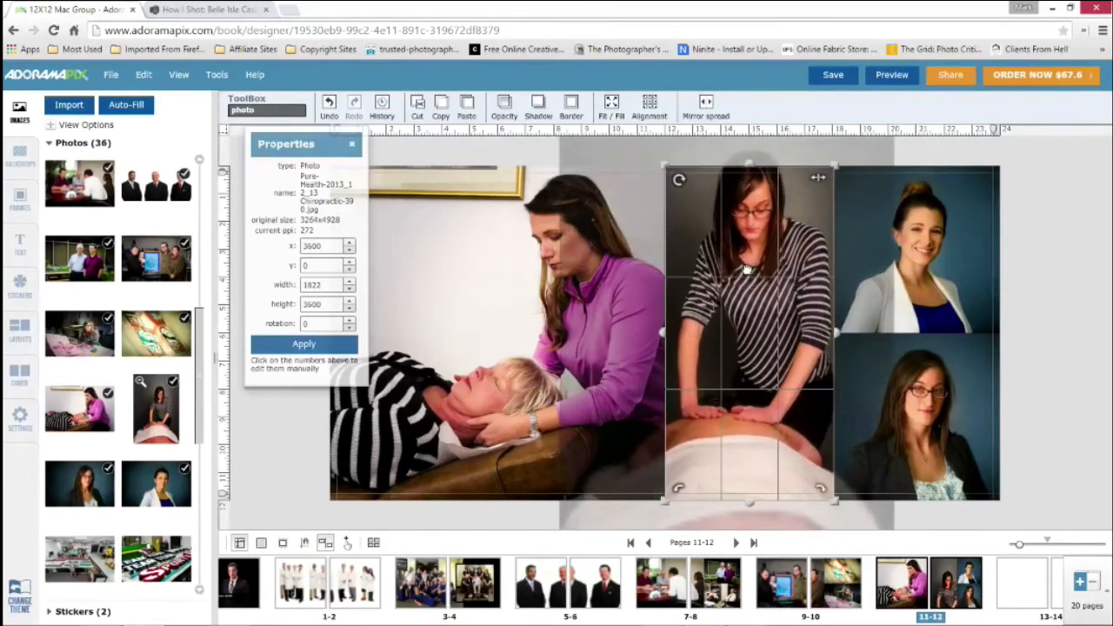
click(622, 154)
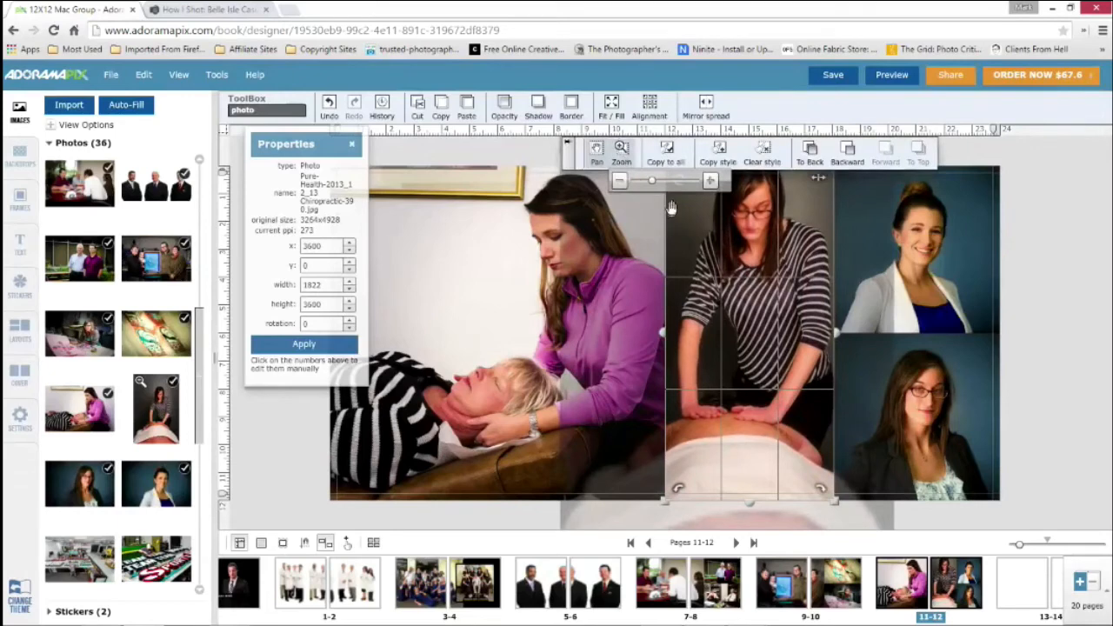
drag(651, 181, 637, 186)
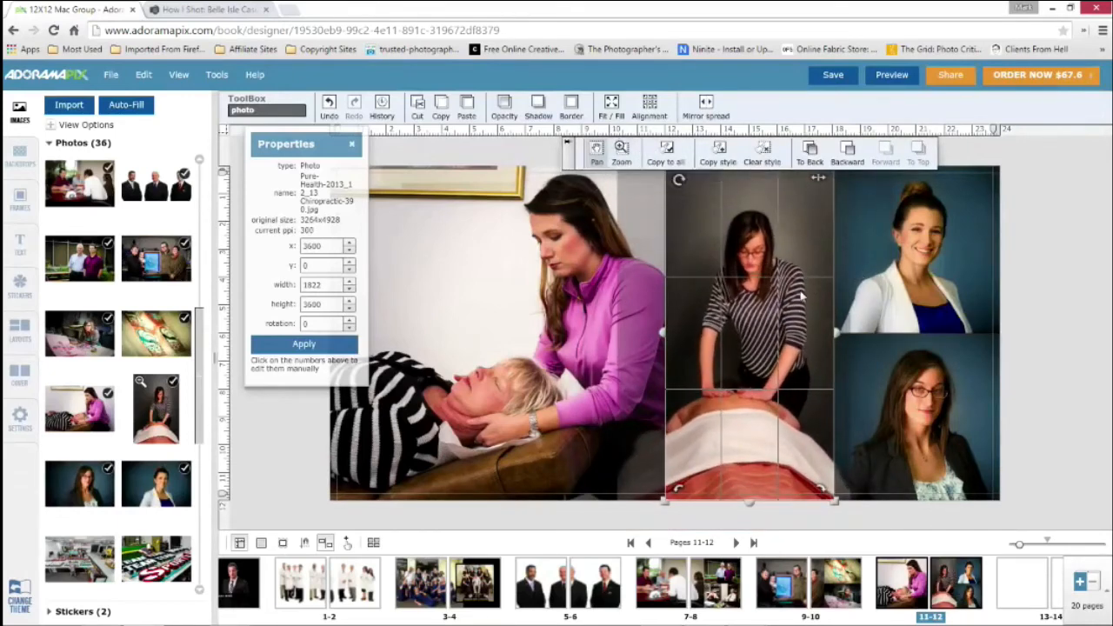
click(1036, 265)
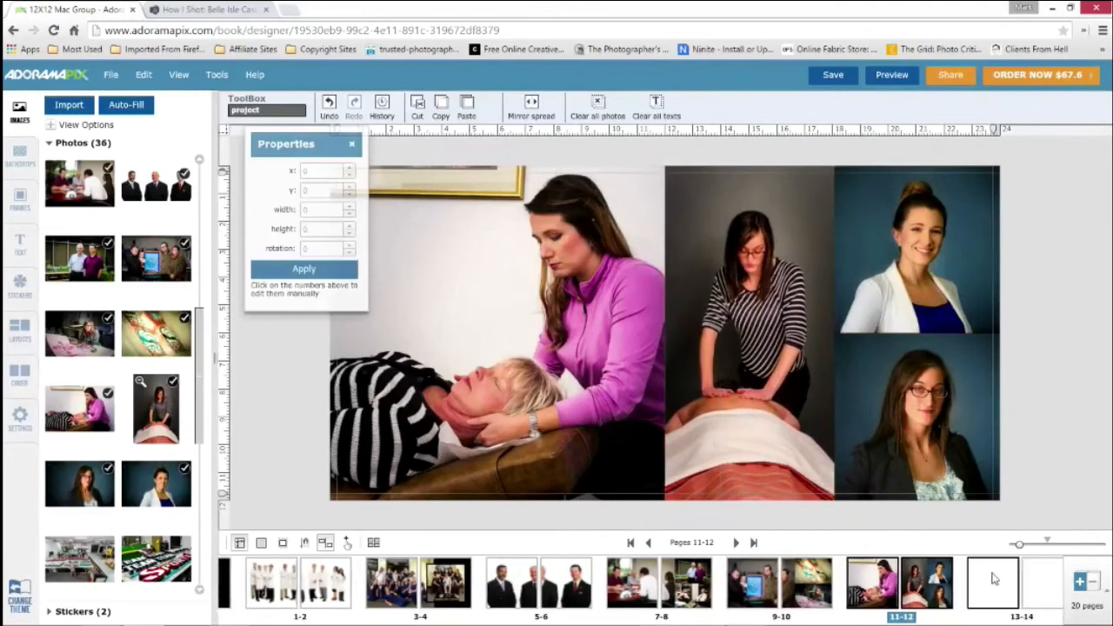
Copy the pages 7-8 spread and paste it onto the blank pages 13-14
click(951, 589)
scroll(82, 404, down, 2)
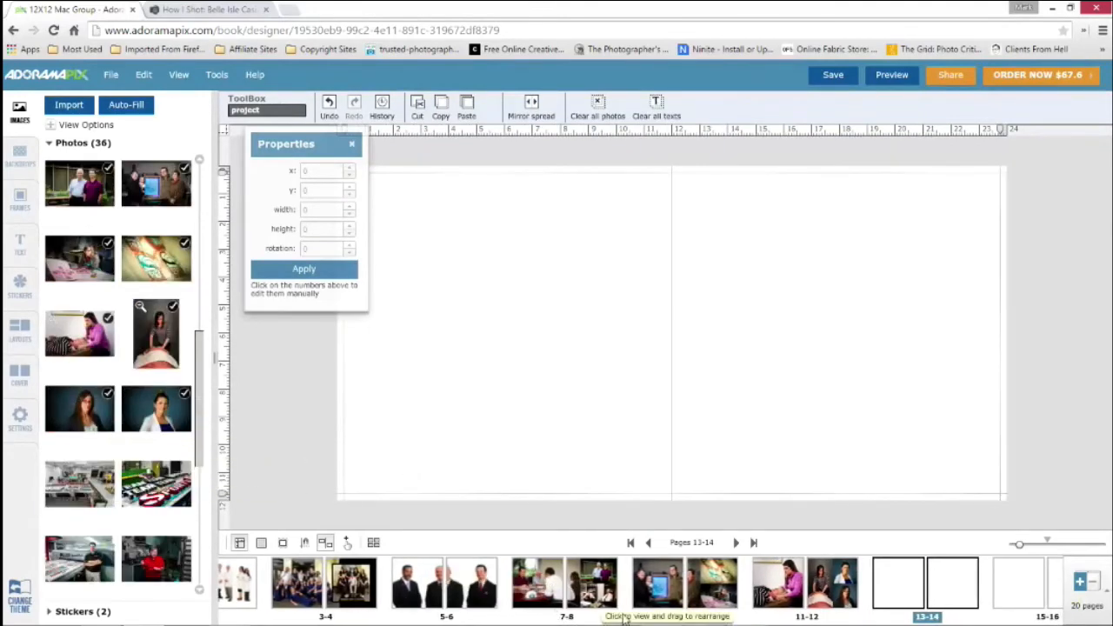
click(600, 589)
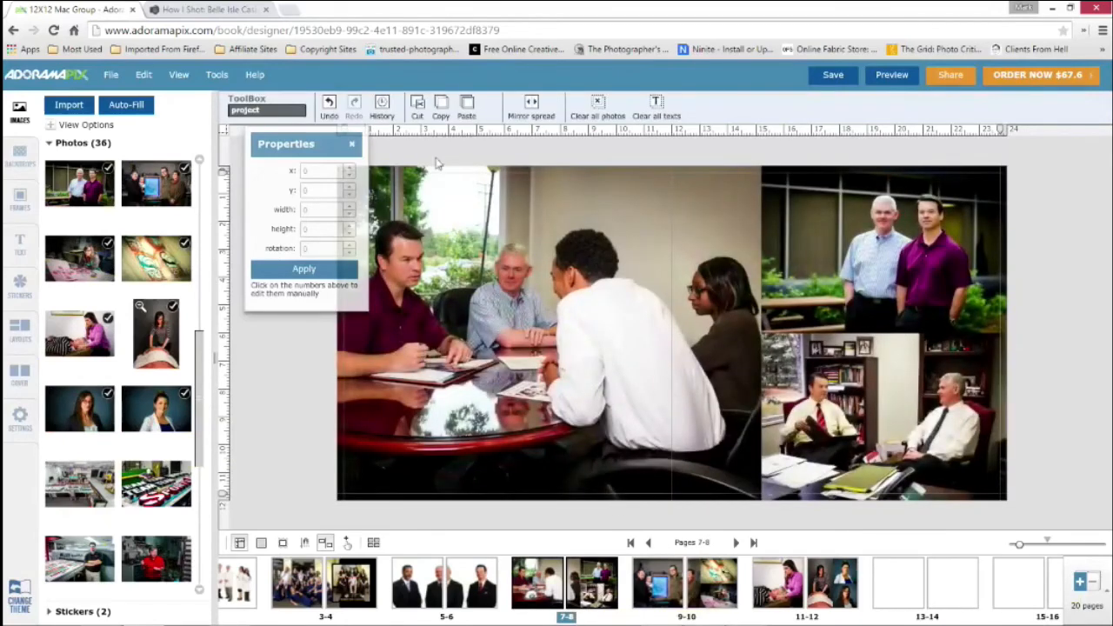
click(144, 74)
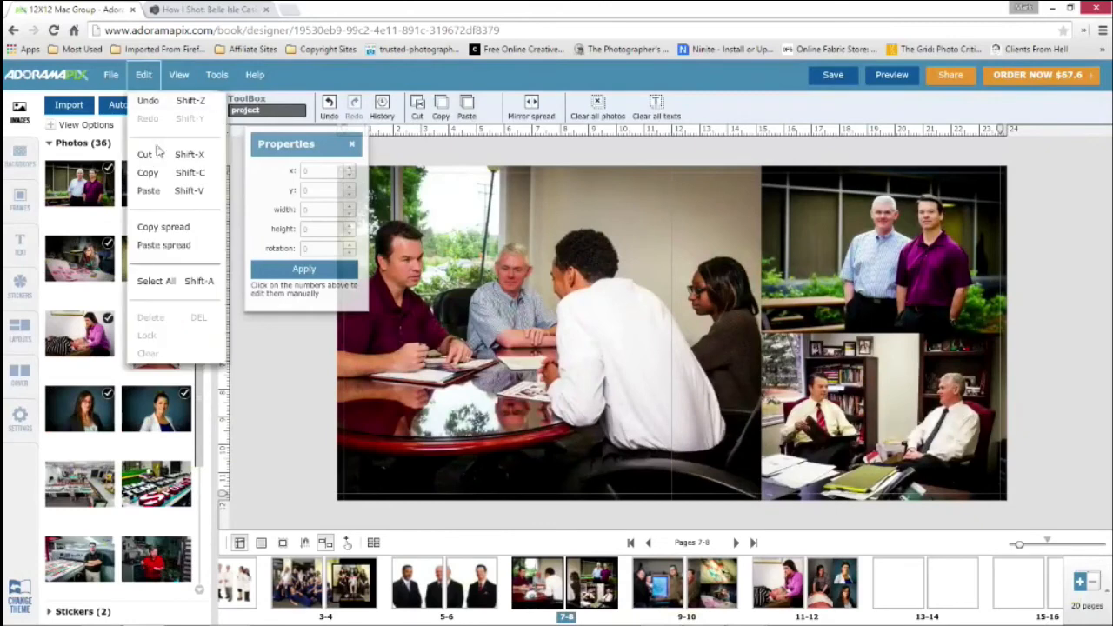
click(165, 227)
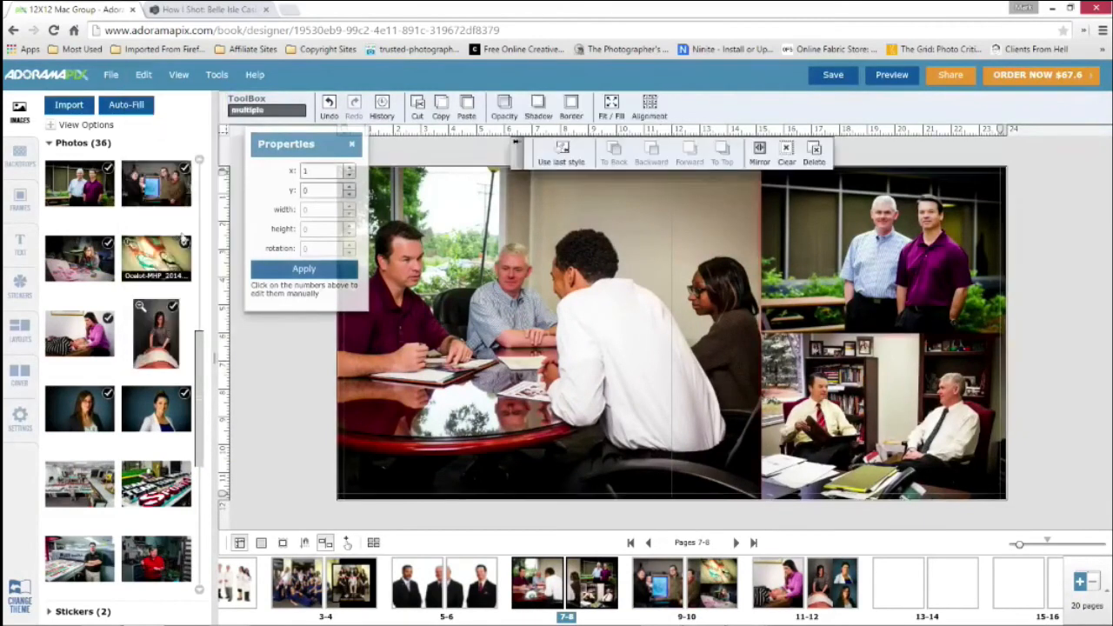
click(826, 581)
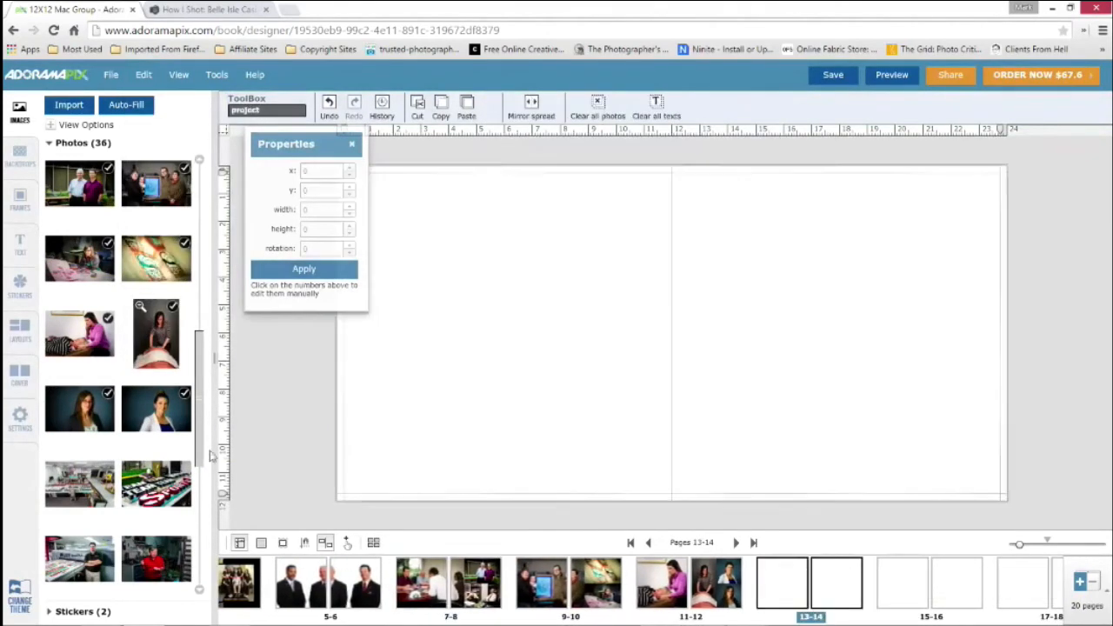
click(420, 403)
click(143, 75)
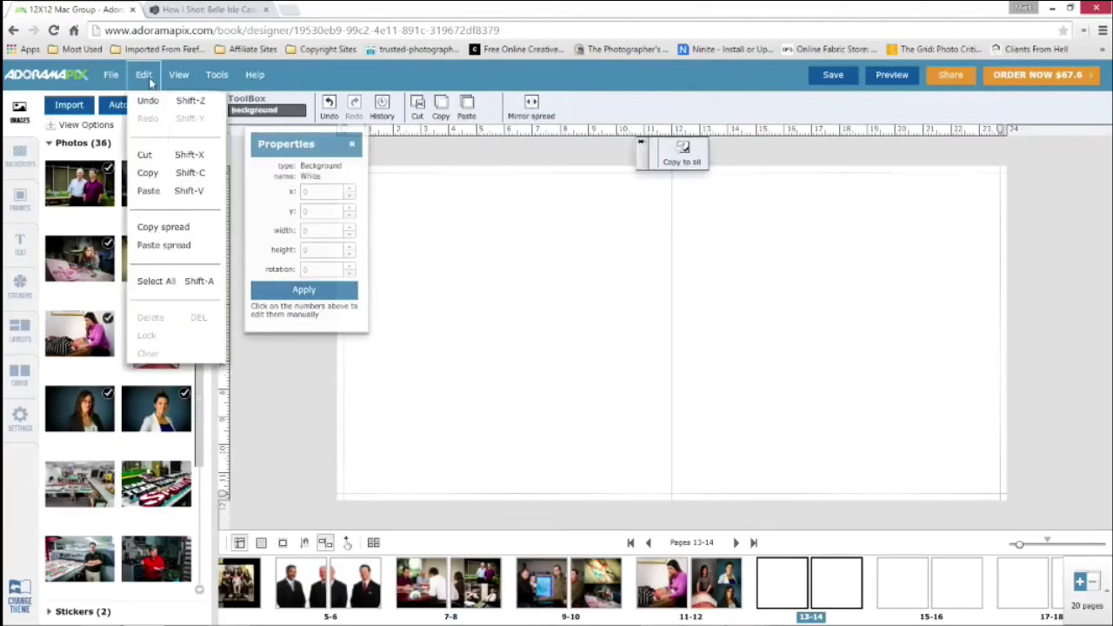
click(165, 245)
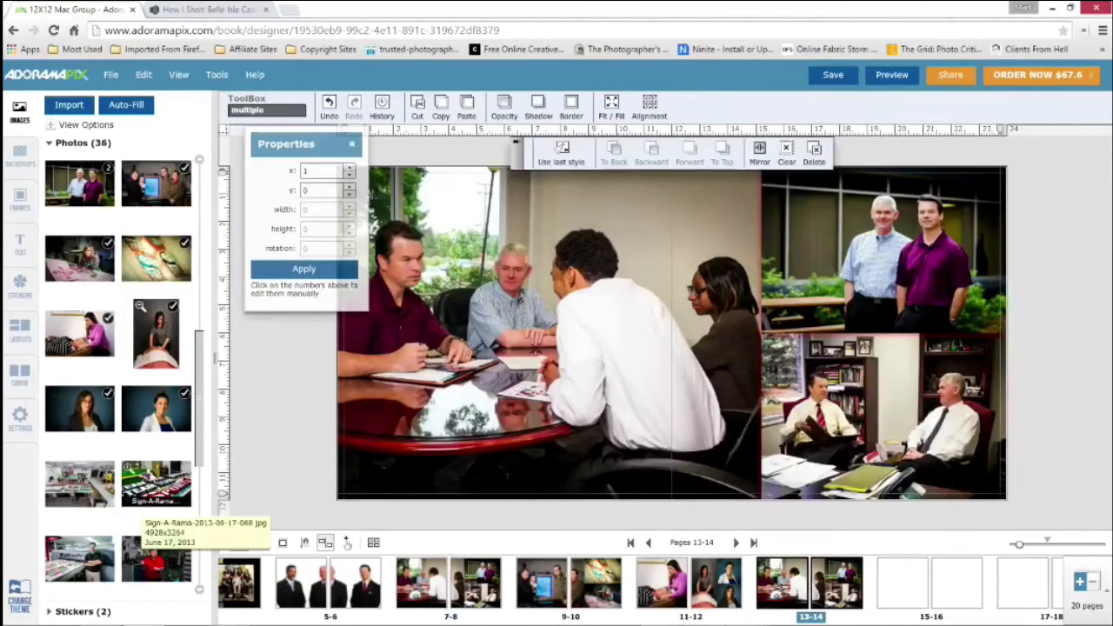
Replace the photos on pages 13-14 with Sign-A-Rama-2013-06-17-068.jpg in the large frame, 052 in the upper frame and 161 in the lower frame
drag(154, 480, 425, 369)
click(308, 379)
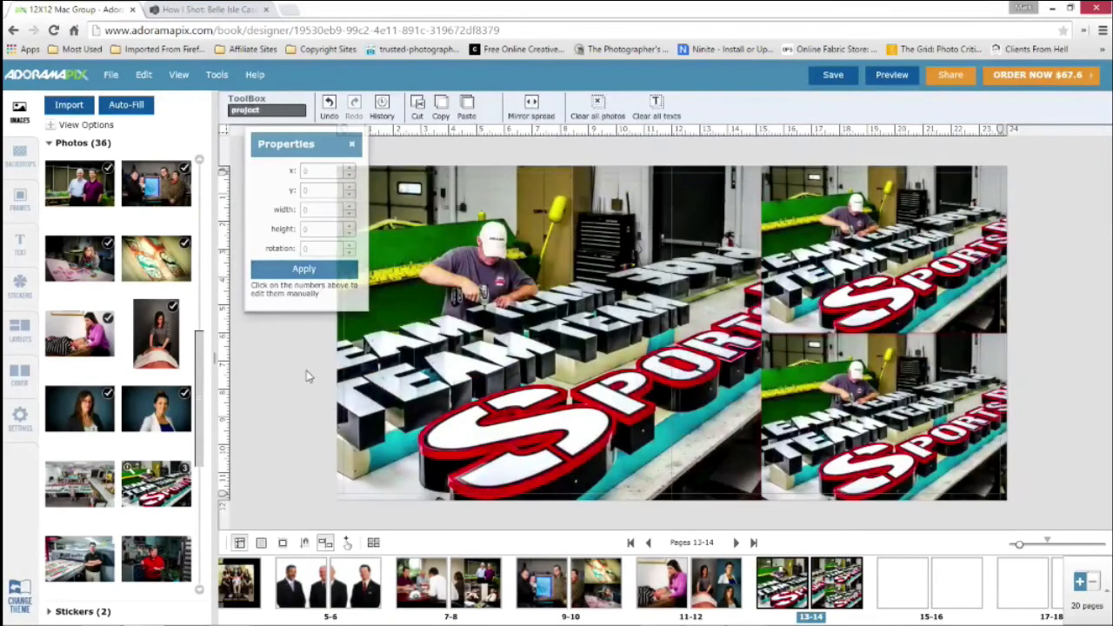
drag(66, 488, 862, 264)
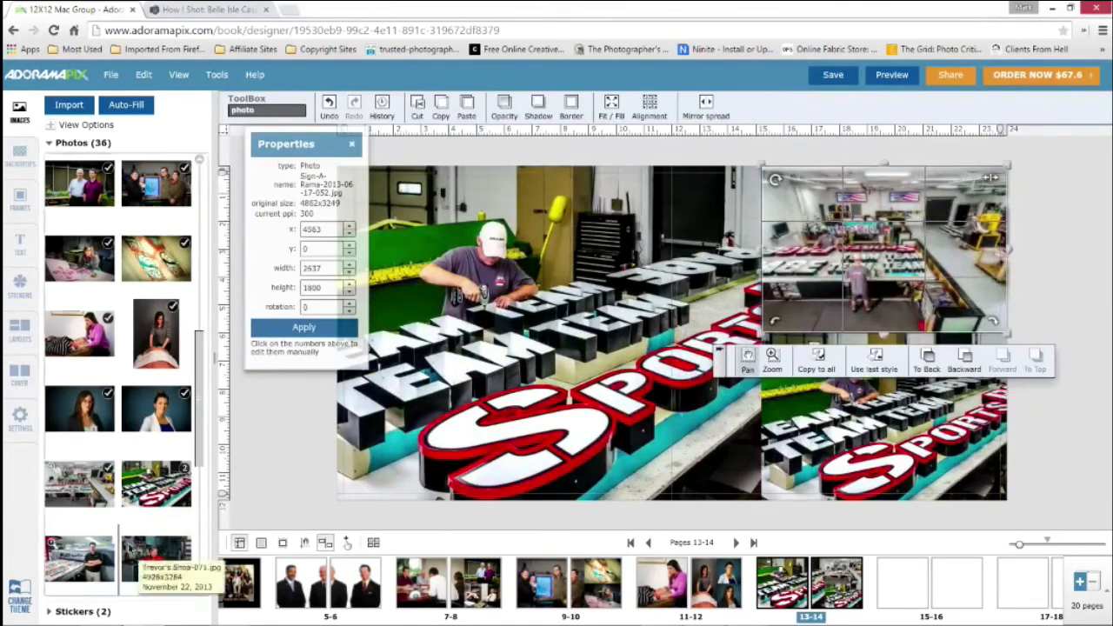
drag(894, 418, 894, 419)
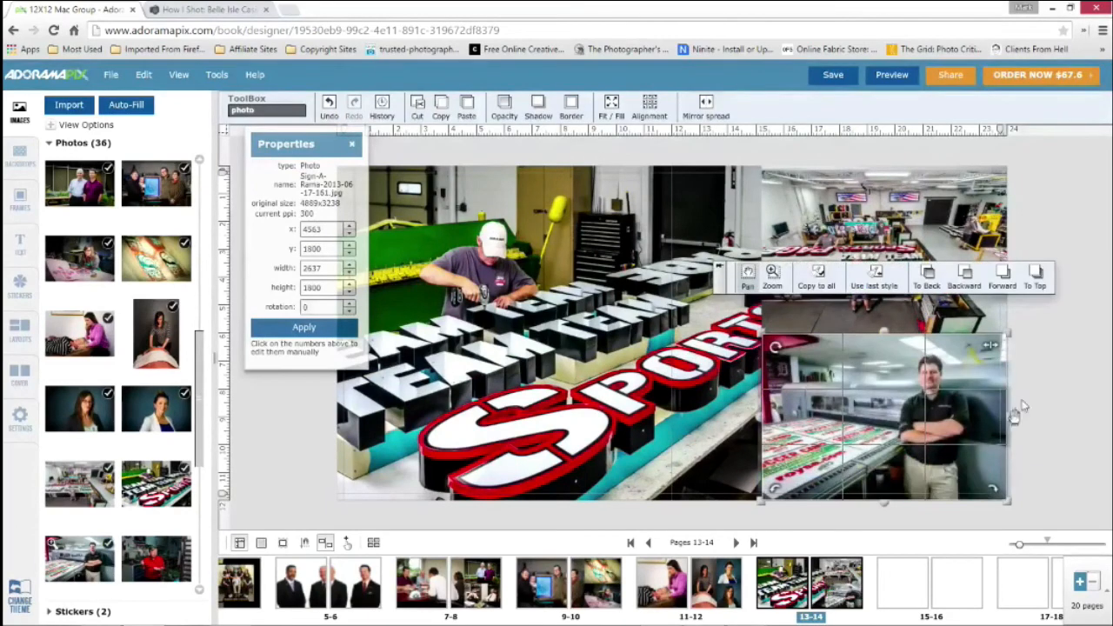
click(961, 516)
Copy the pages 3-4 spread and paste it onto the blank pages 17-18
scroll(926, 592, down, 2)
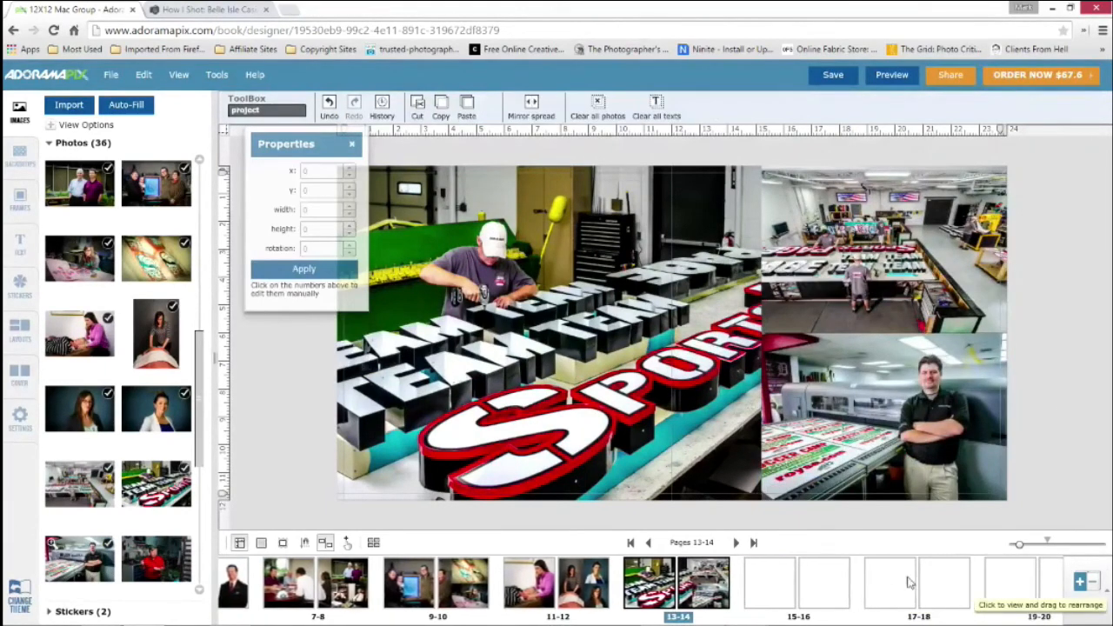
click(923, 590)
scroll(152, 455, down, 5)
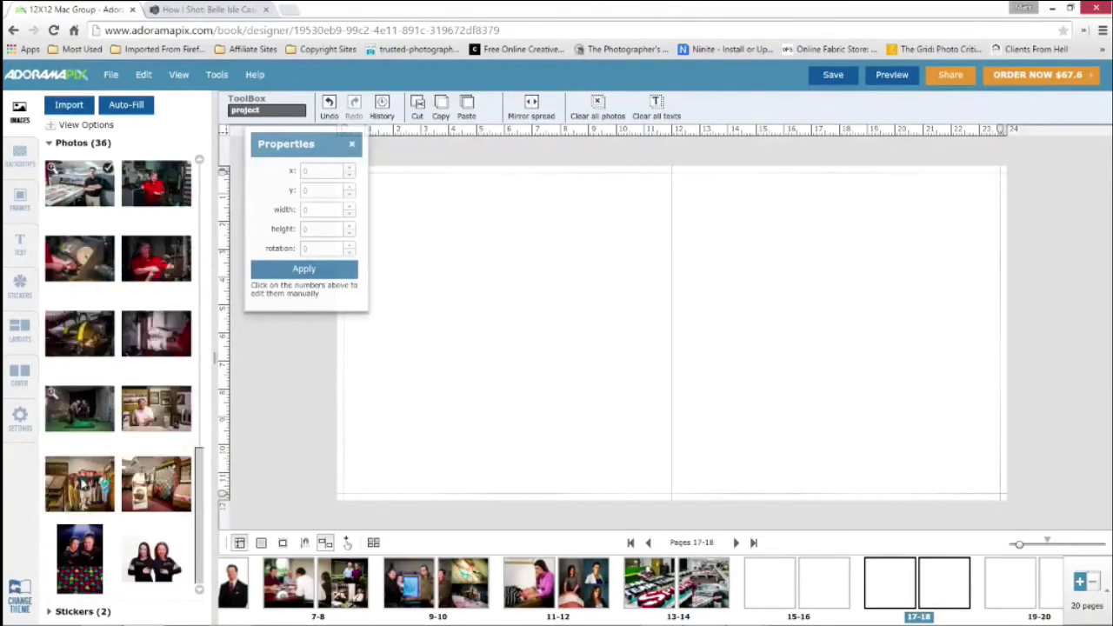
scroll(287, 592, up, 2)
scroll(287, 595, up, 3)
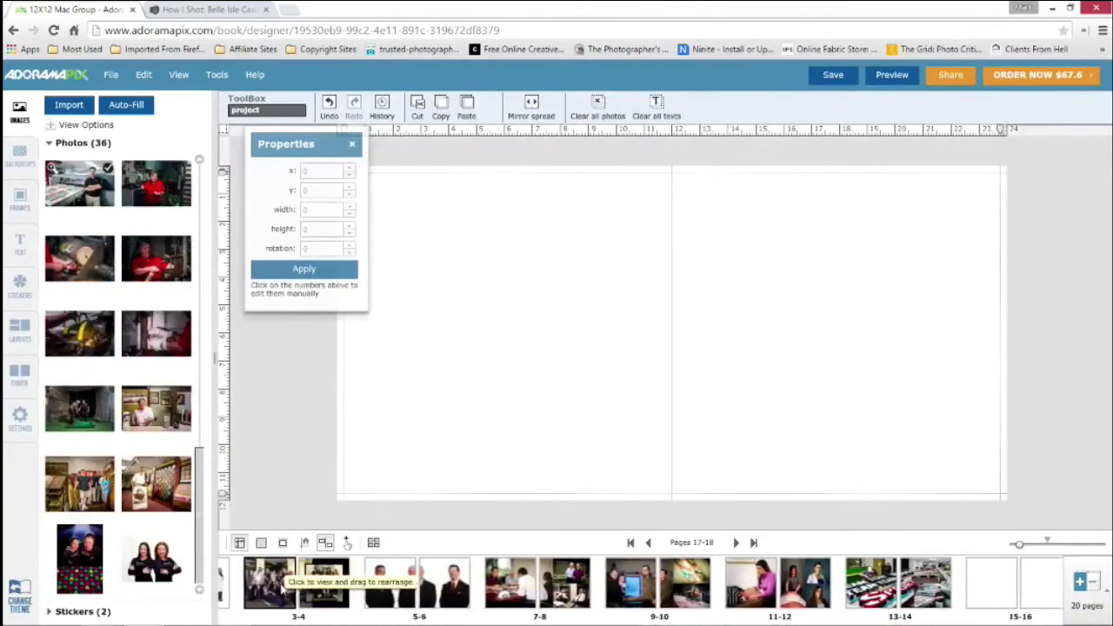
click(357, 591)
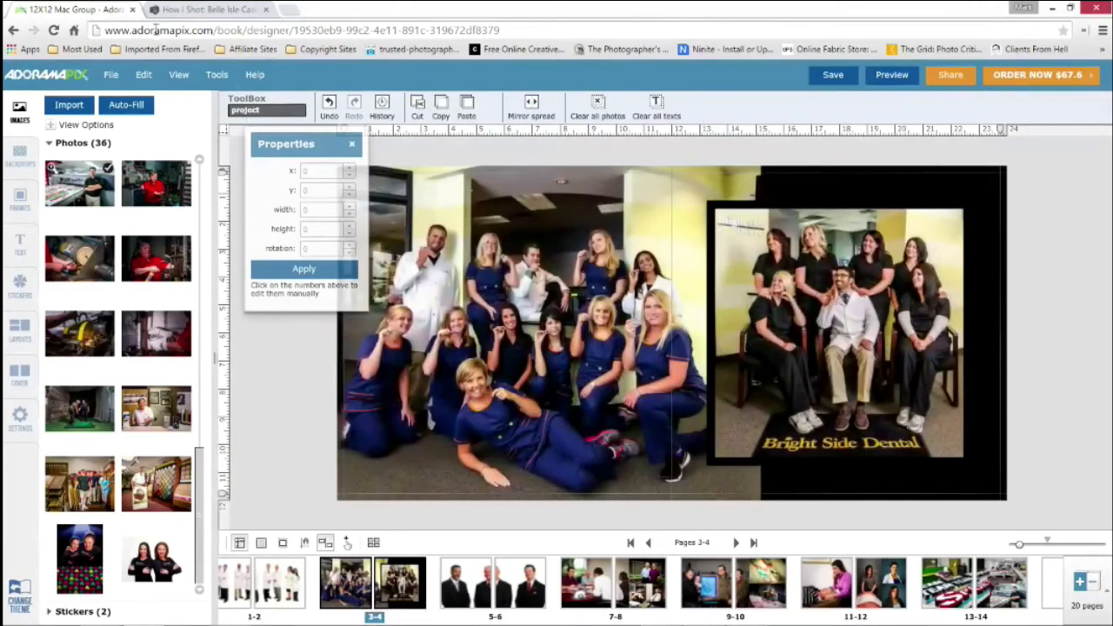
click(149, 79)
click(168, 231)
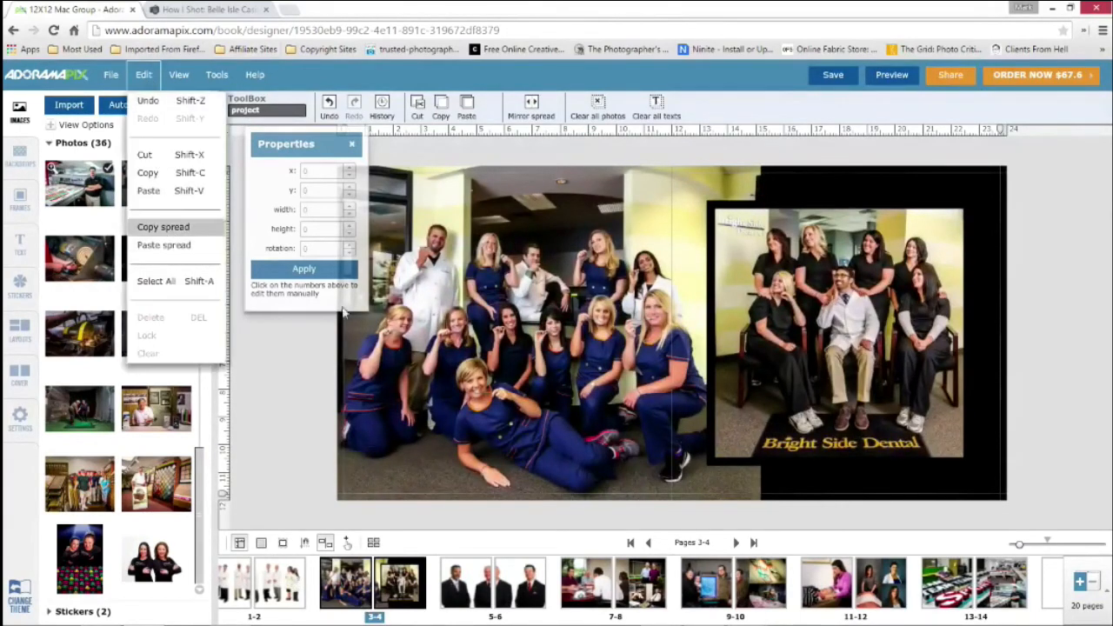
scroll(947, 587, down, 5)
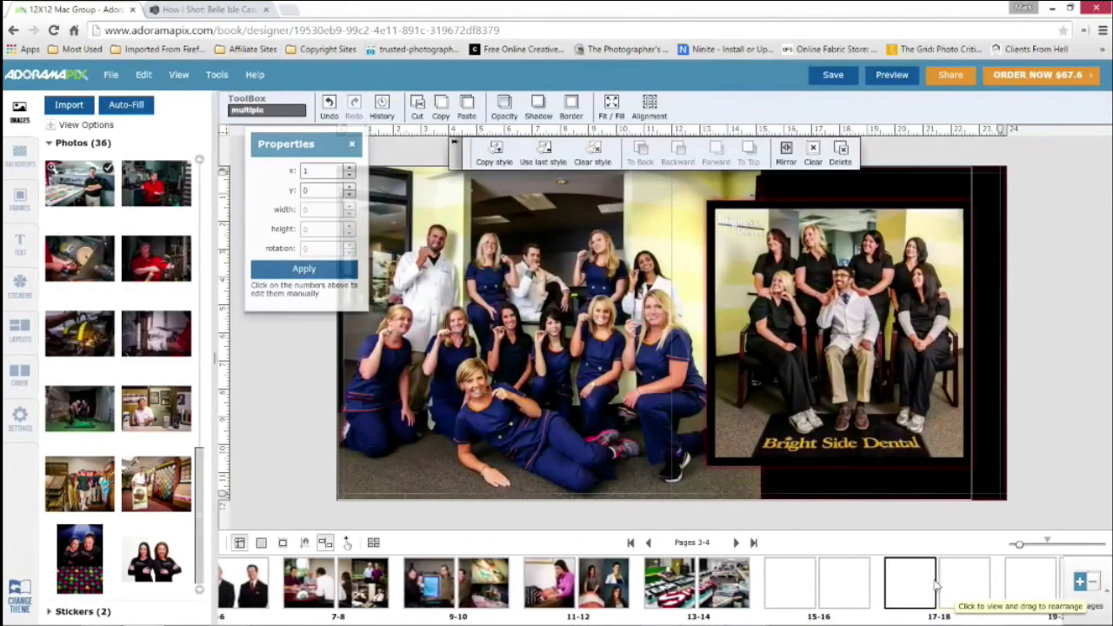
click(938, 585)
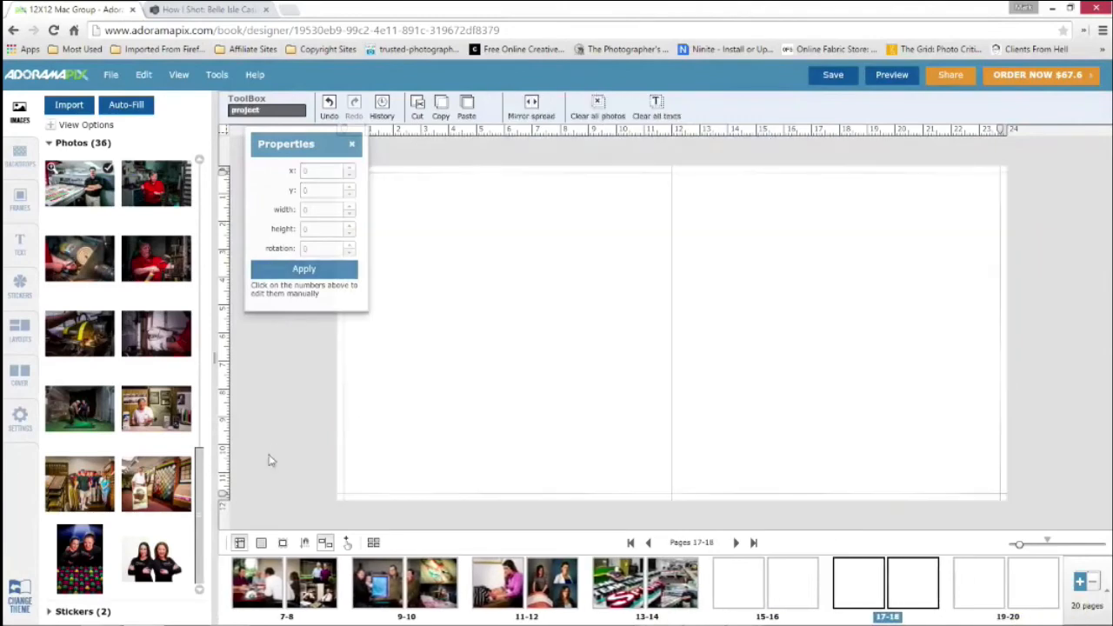
click(144, 75)
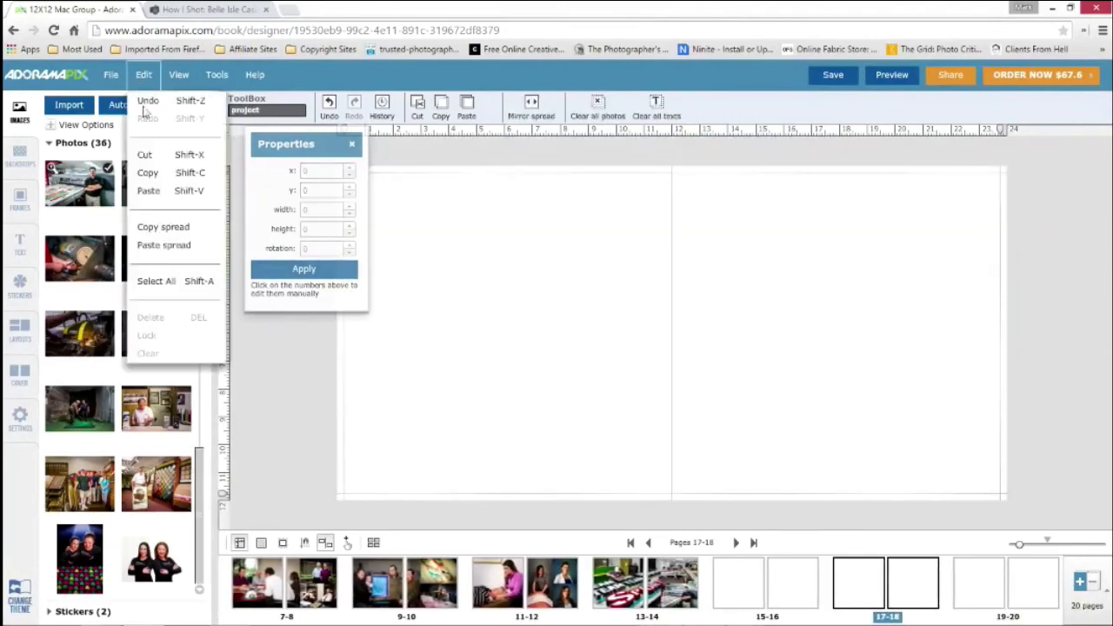
click(164, 246)
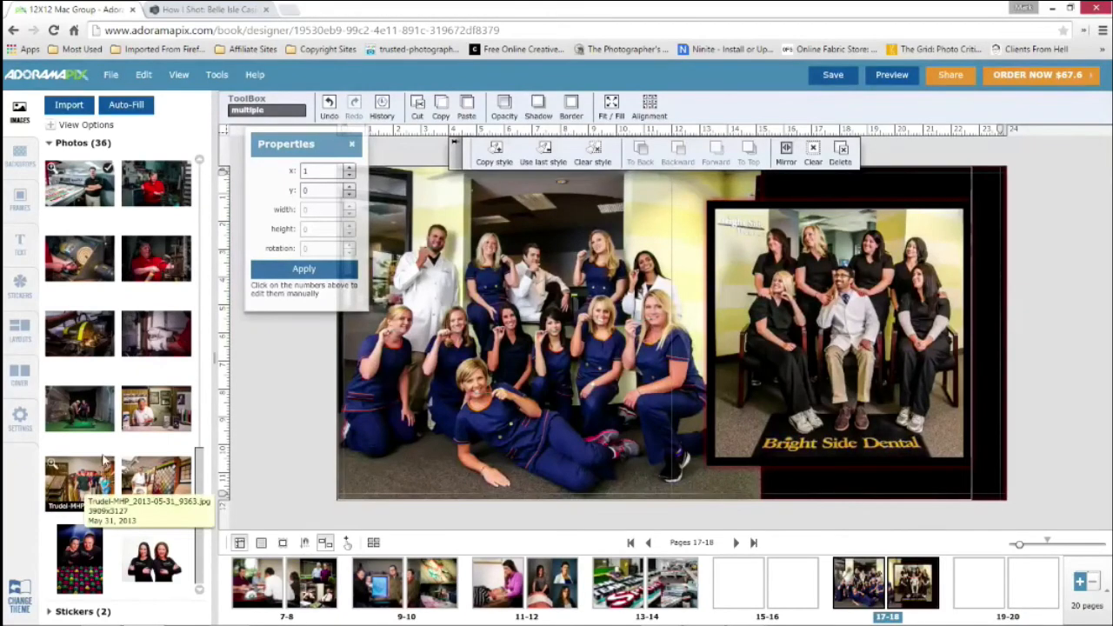
Replace the large photo on pages 17-18 with the carpet showroom portrait and the framed inset with the flooring store team photo
drag(142, 476, 482, 307)
click(303, 386)
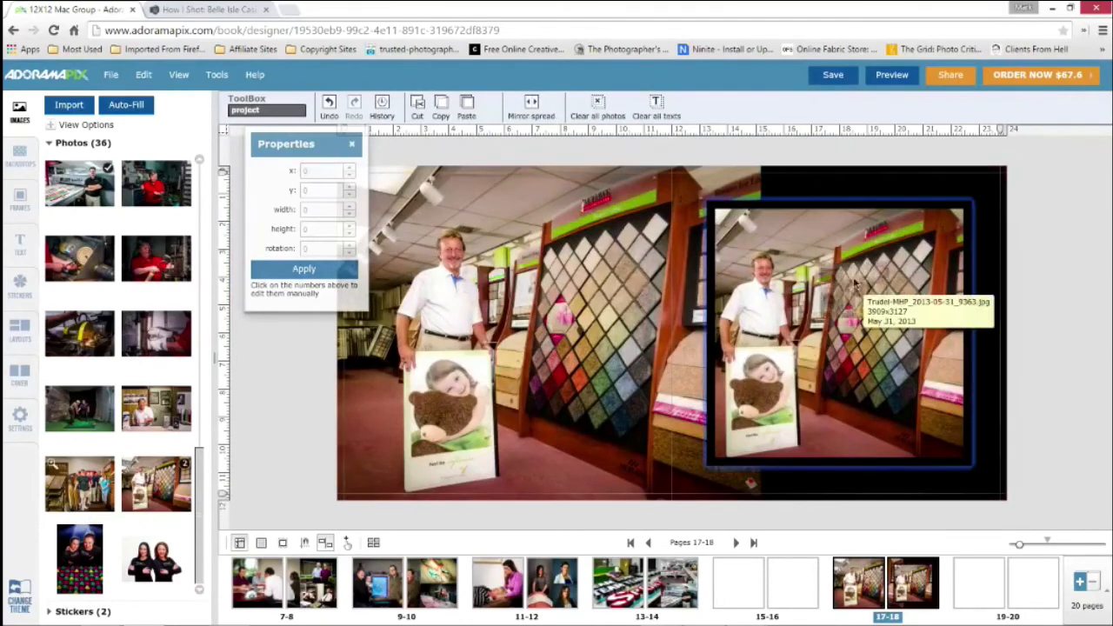
click(935, 281)
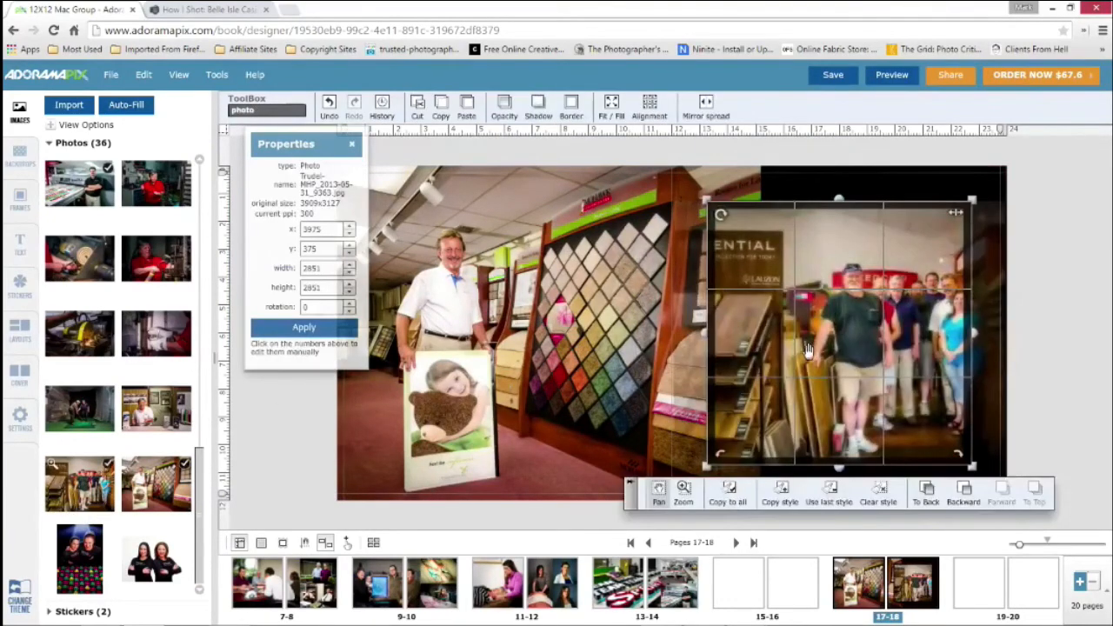
Pan the team photo within its inset frame and zoom it in slightly to bring the whole group into view
drag(807, 350, 752, 298)
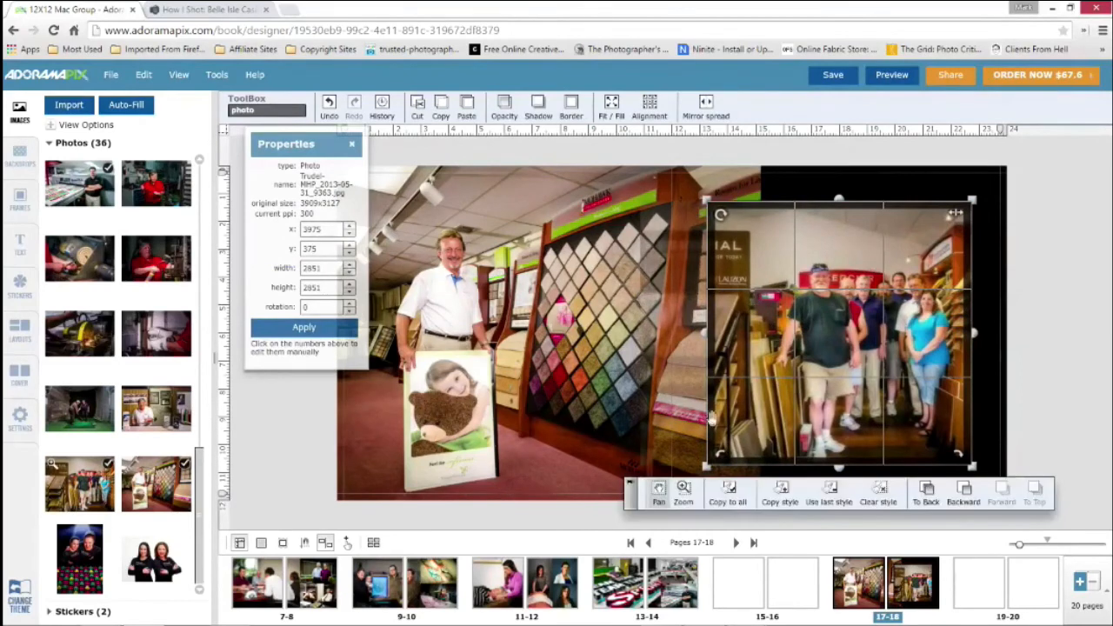
click(685, 493)
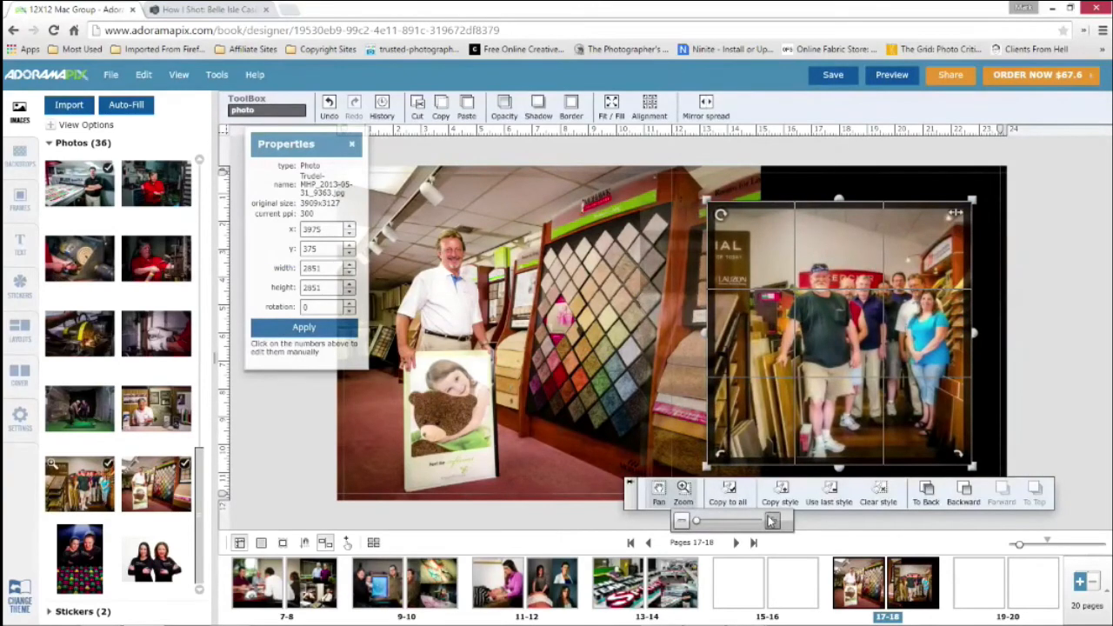
click(772, 520)
click(772, 520)
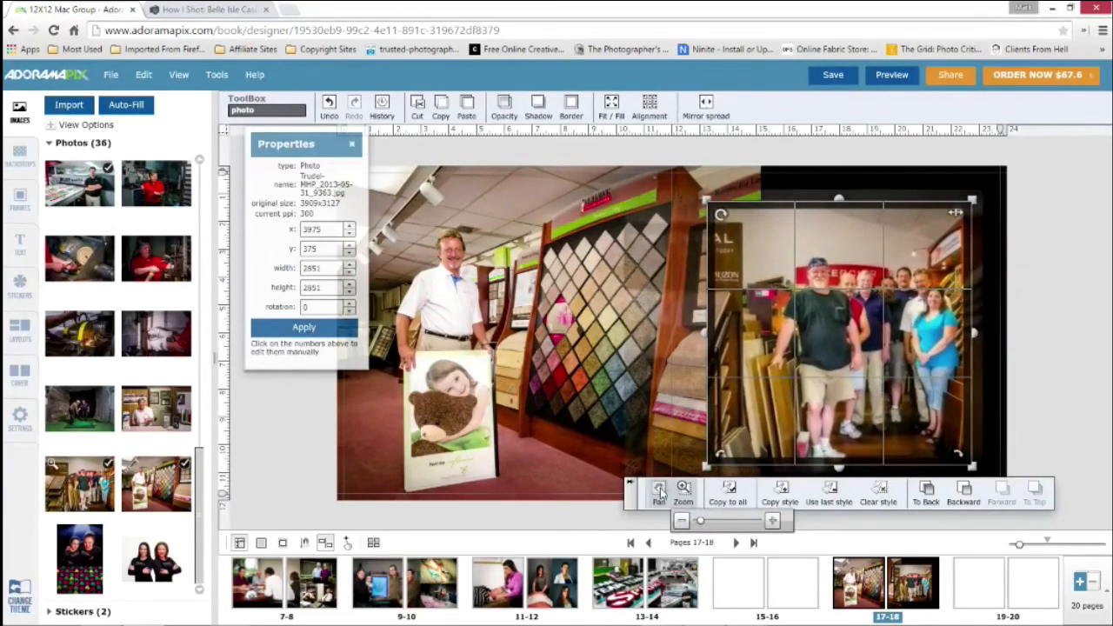
click(659, 493)
drag(842, 363, 822, 324)
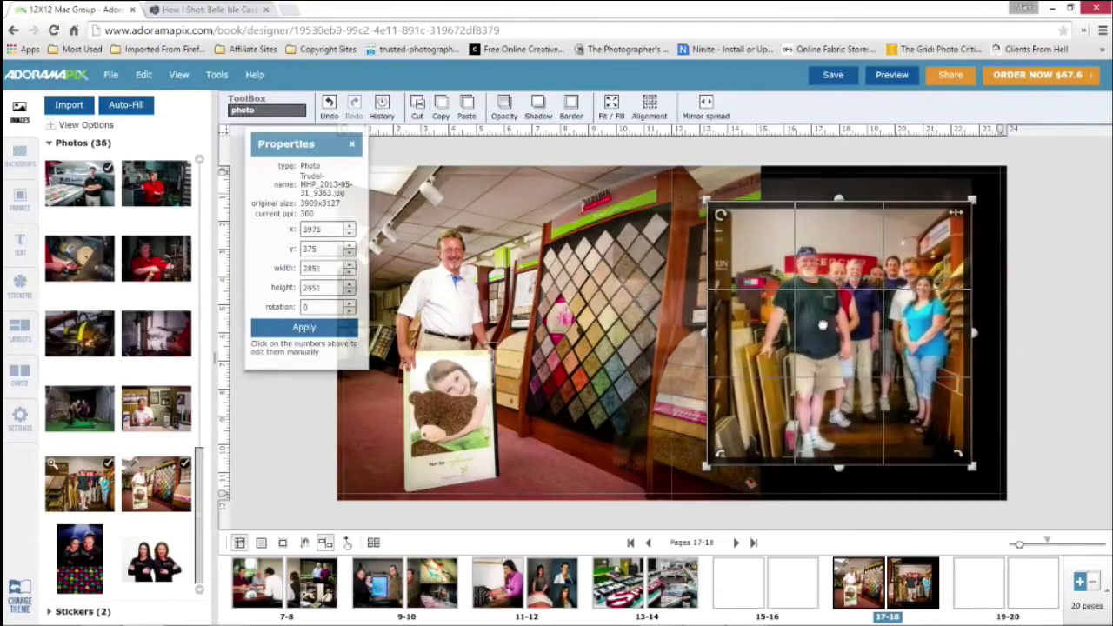
Zoom the team photo in one more increment and pan it up and left so the group is centered in the inset
click(685, 492)
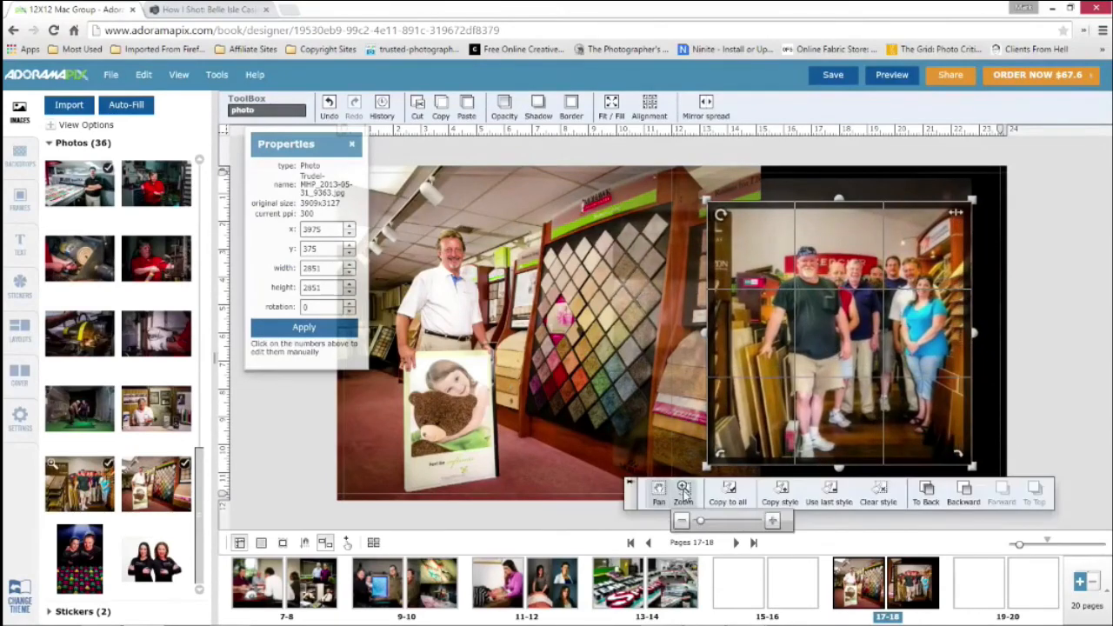
click(773, 520)
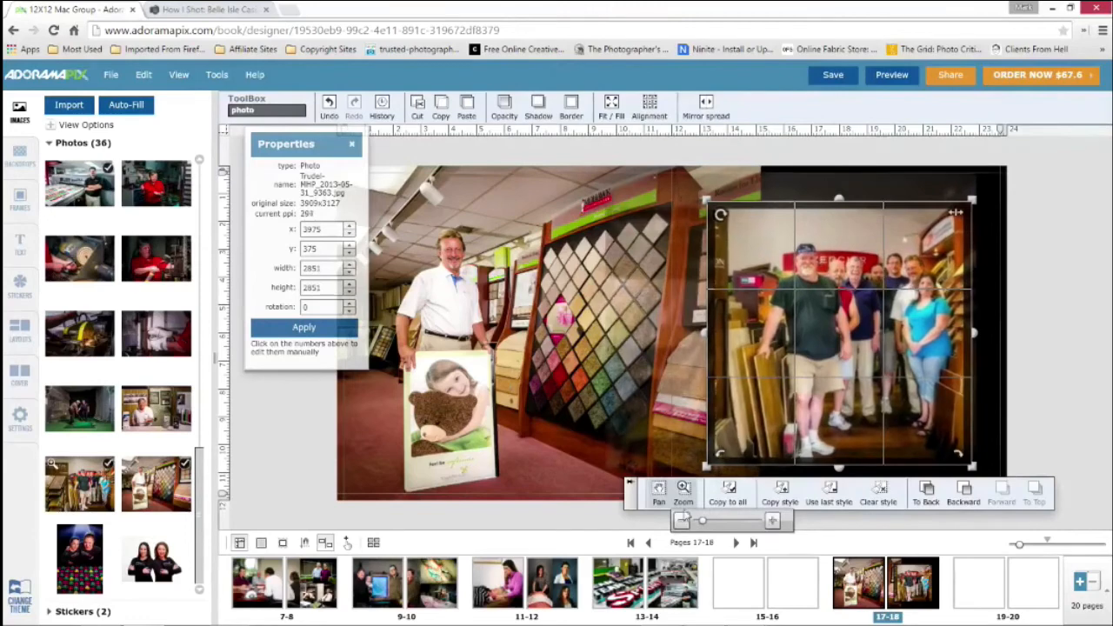
click(659, 492)
drag(823, 363, 809, 316)
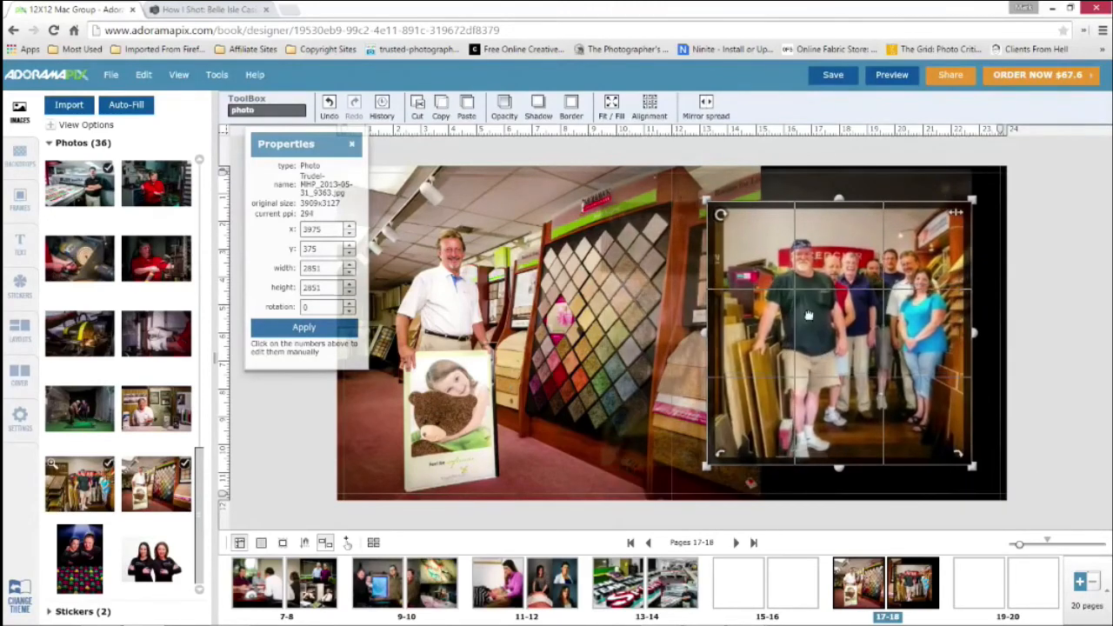
click(1041, 267)
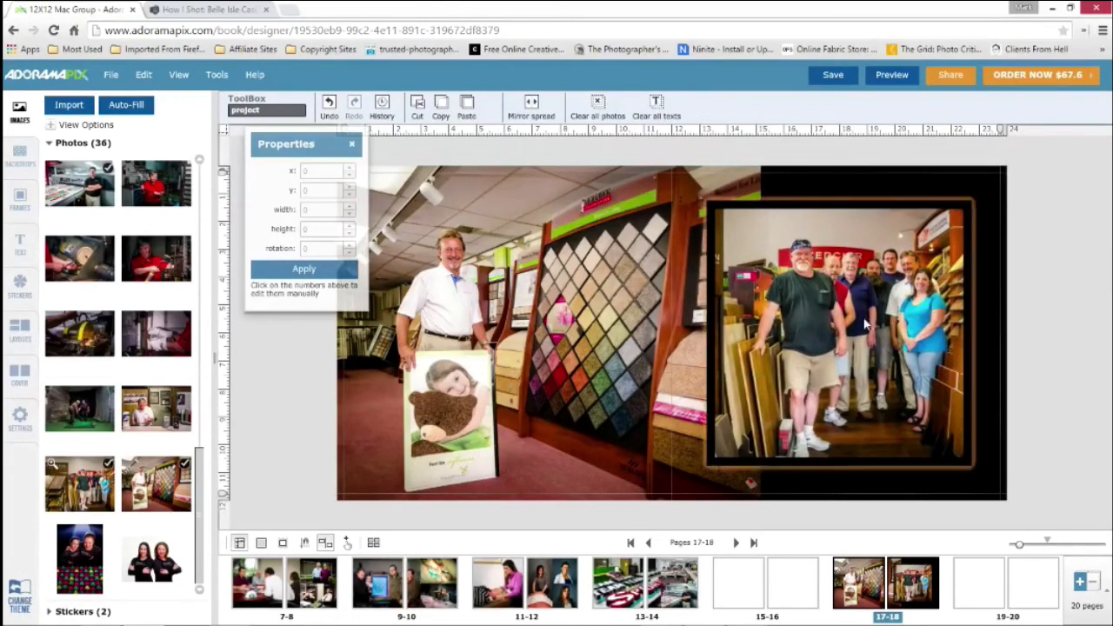
click(865, 324)
click(1052, 287)
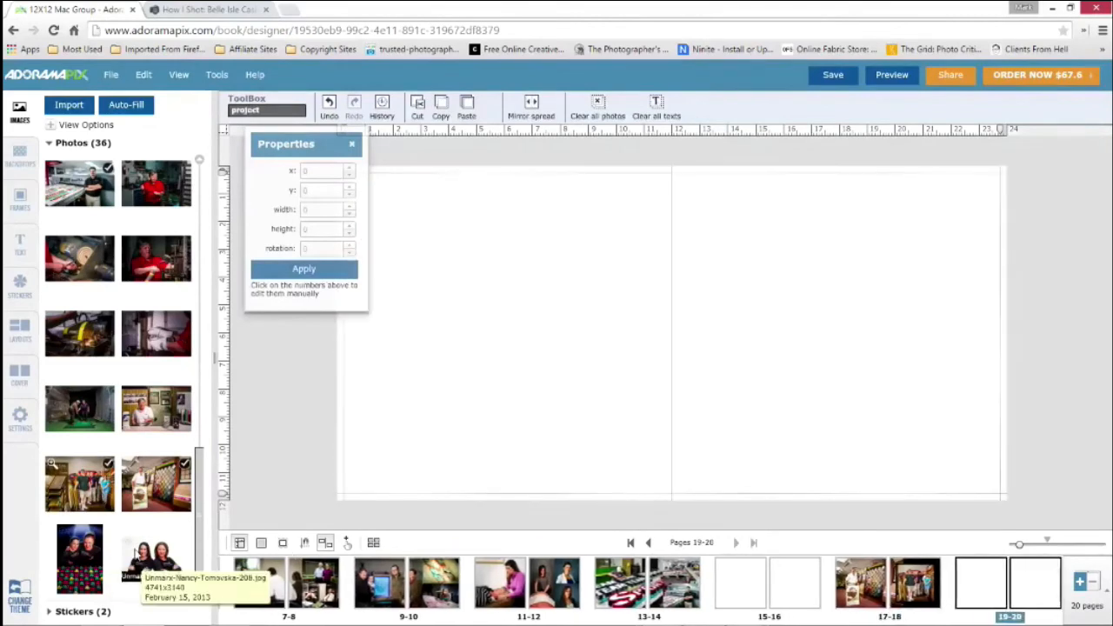
Add the white-background Unmarx portrait of two women to pages 19-20, fit it to the spread, and move it to the spread's left edge
drag(136, 554, 420, 338)
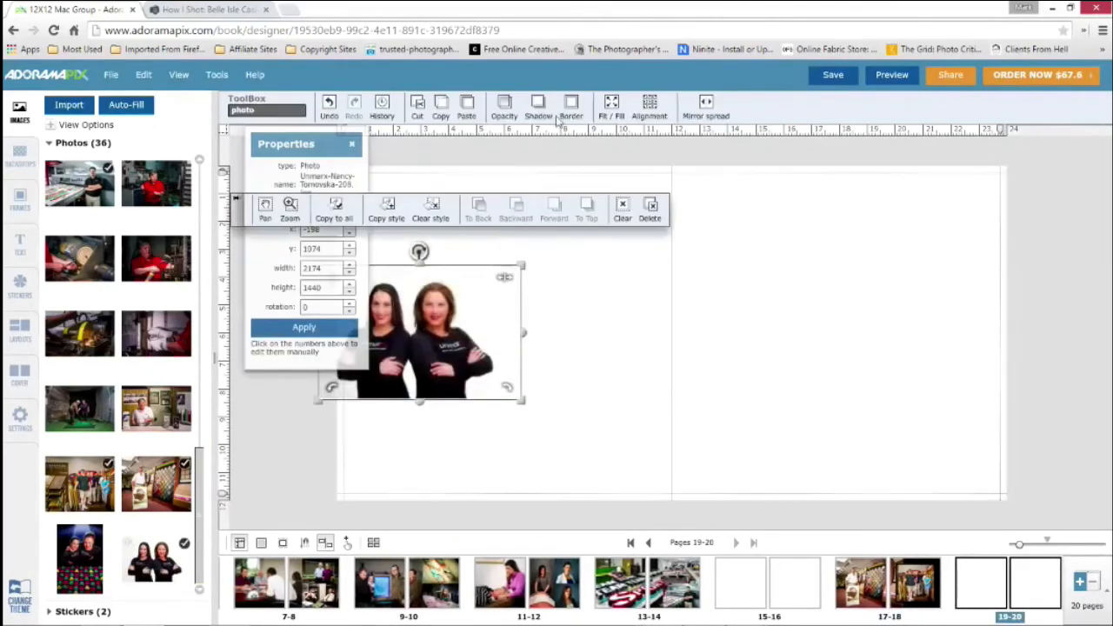
click(612, 106)
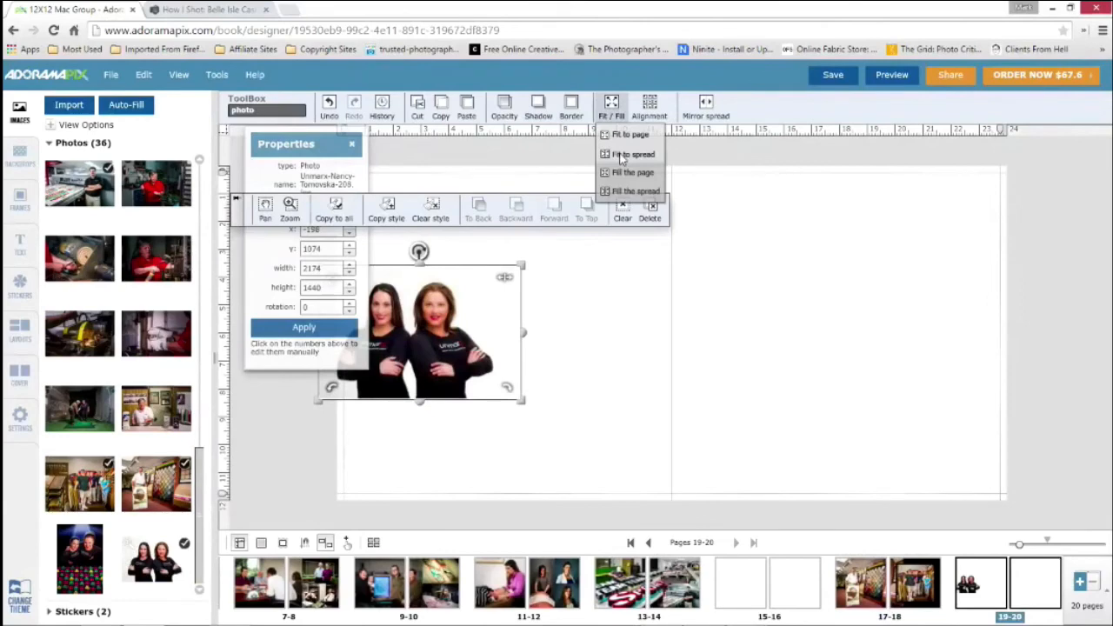
click(623, 154)
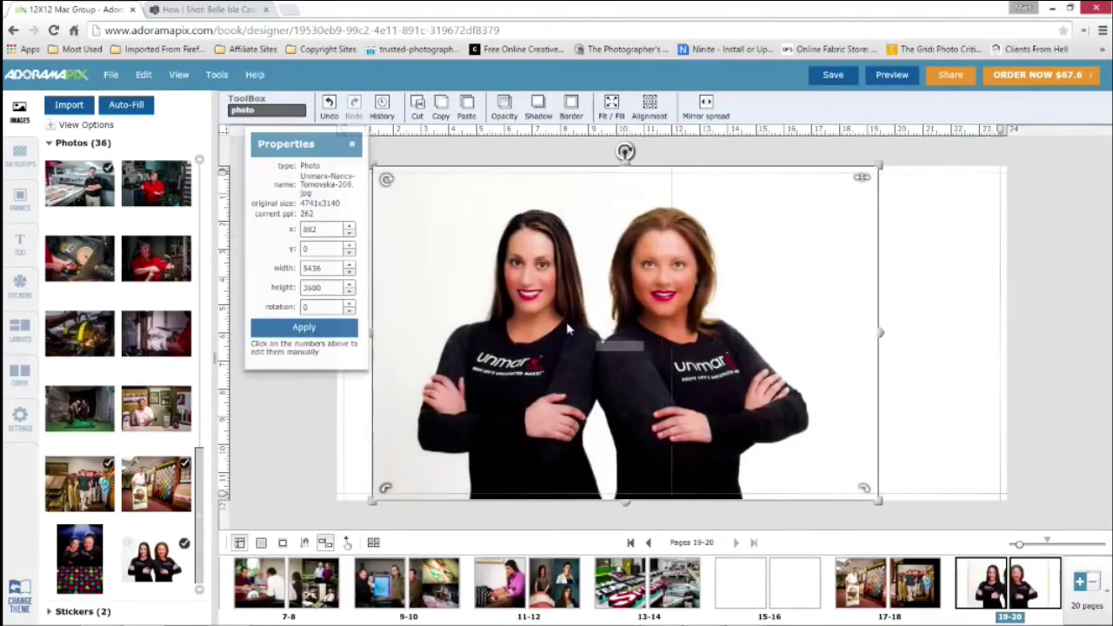
drag(567, 329, 545, 328)
Add Unmarx-MHP_2013-03-01_8225b.jpg to page 20, fill the page with it, and narrow it from its left edge to about 2314 wide
drag(78, 552, 954, 236)
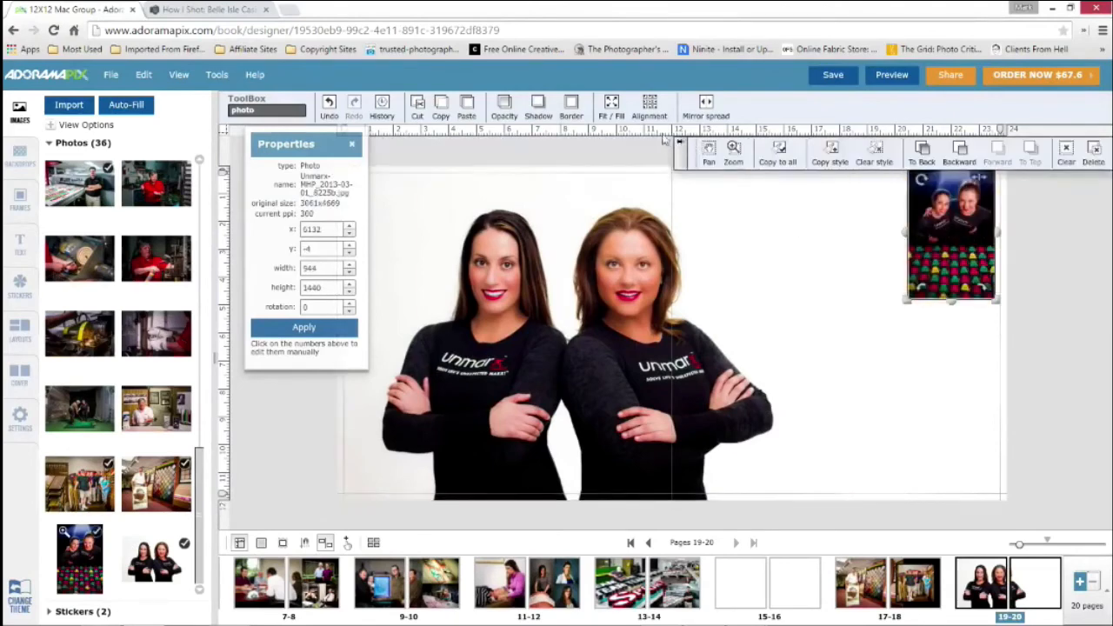
click(611, 107)
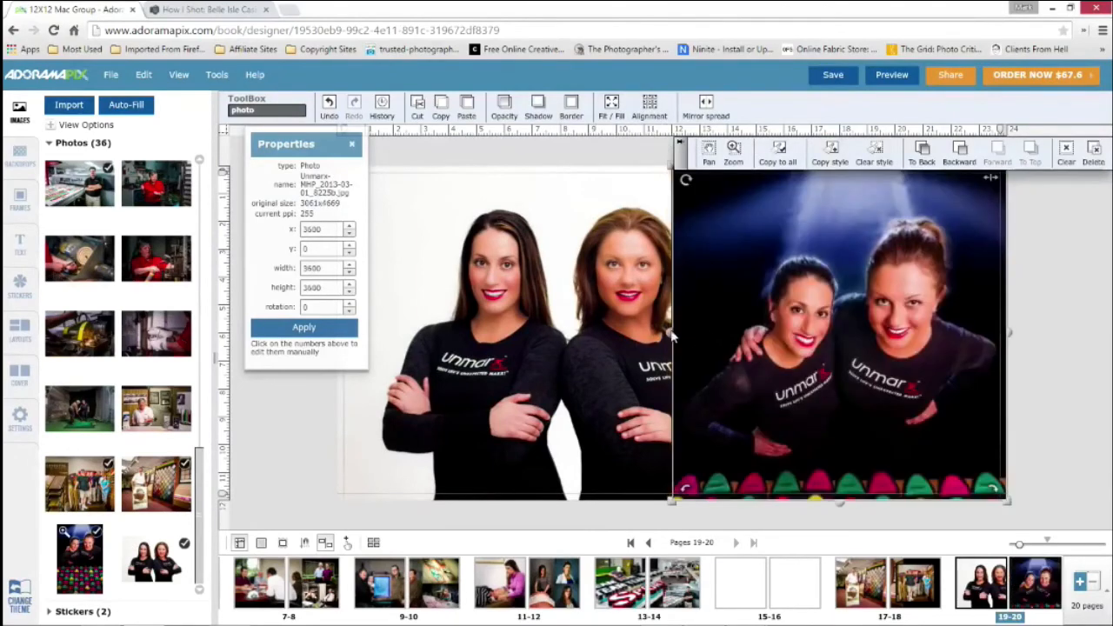
drag(671, 333, 793, 338)
right_click(883, 297)
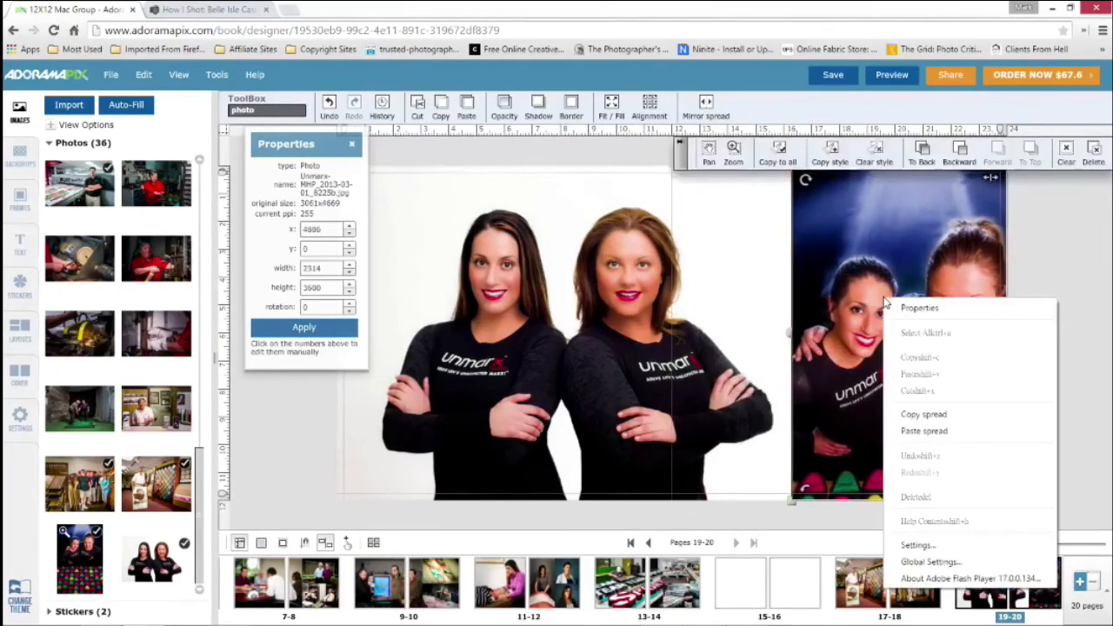
click(1094, 236)
Zoom the dark Unmarx photo on page 20 out fully within its frame to include the colorful rows below the women
click(861, 259)
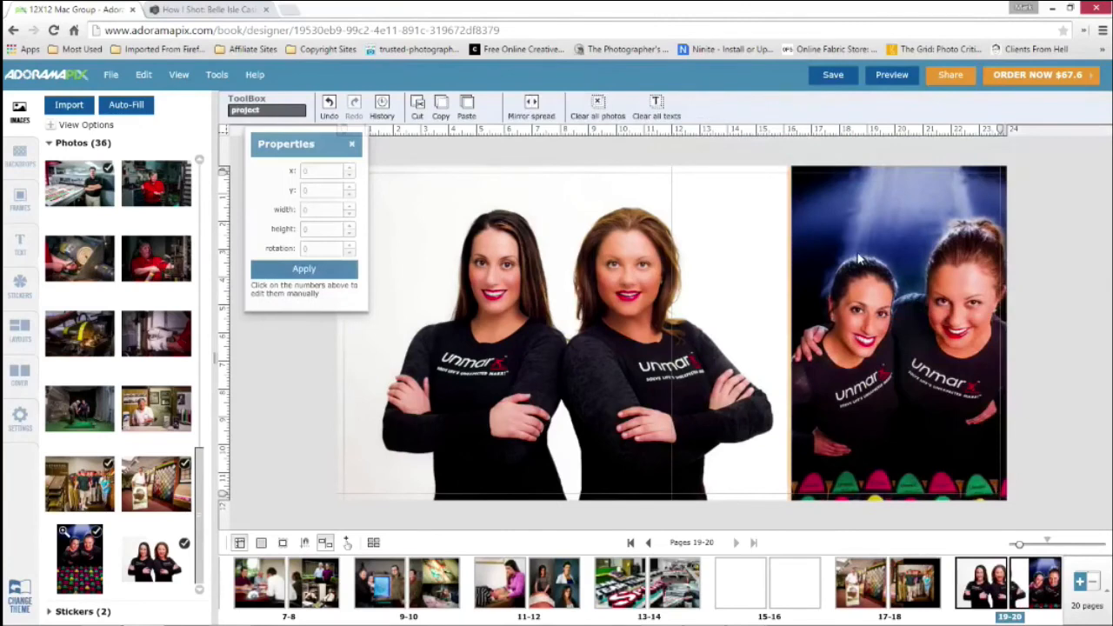
click(860, 259)
click(734, 154)
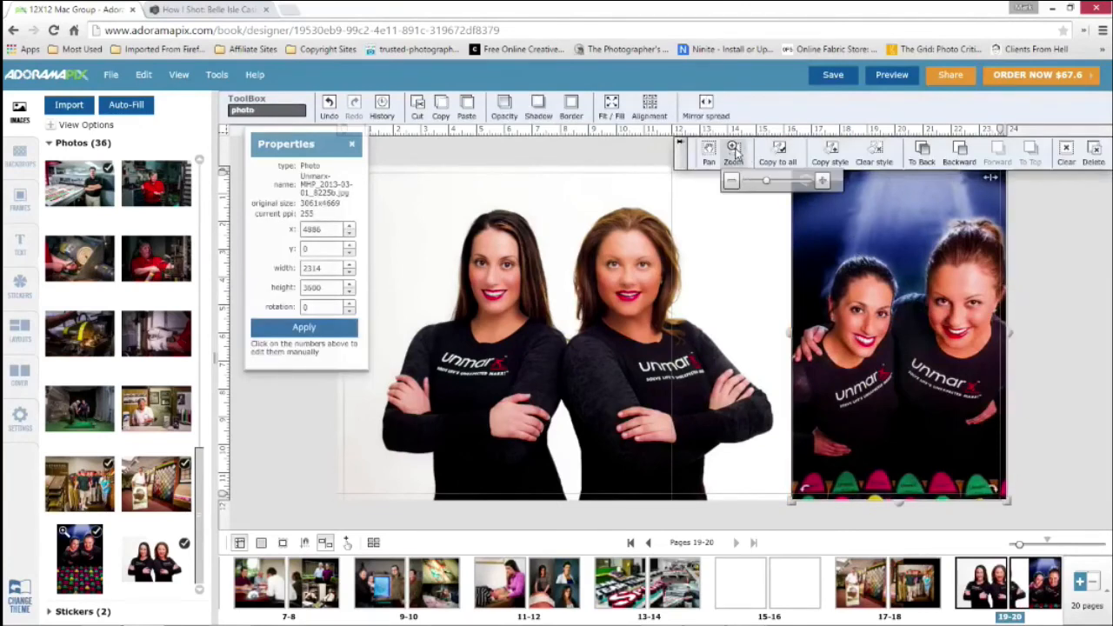
drag(766, 180, 745, 180)
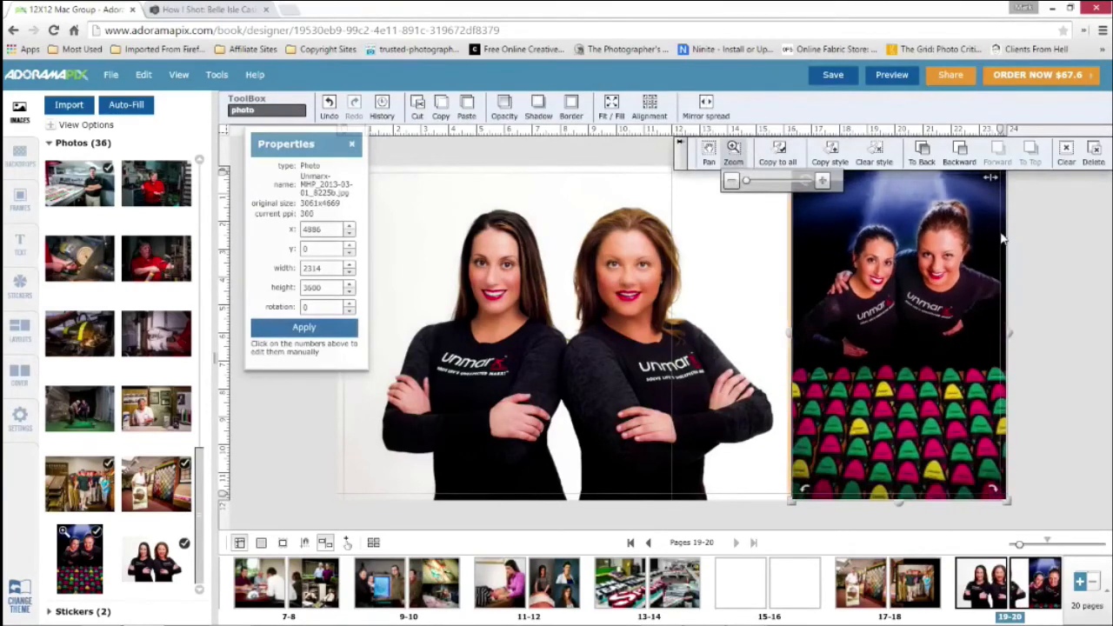
Narrow the white-background Unmarx portrait from its right edge to about 5188 wide, and open the blank pages 15-16
click(567, 346)
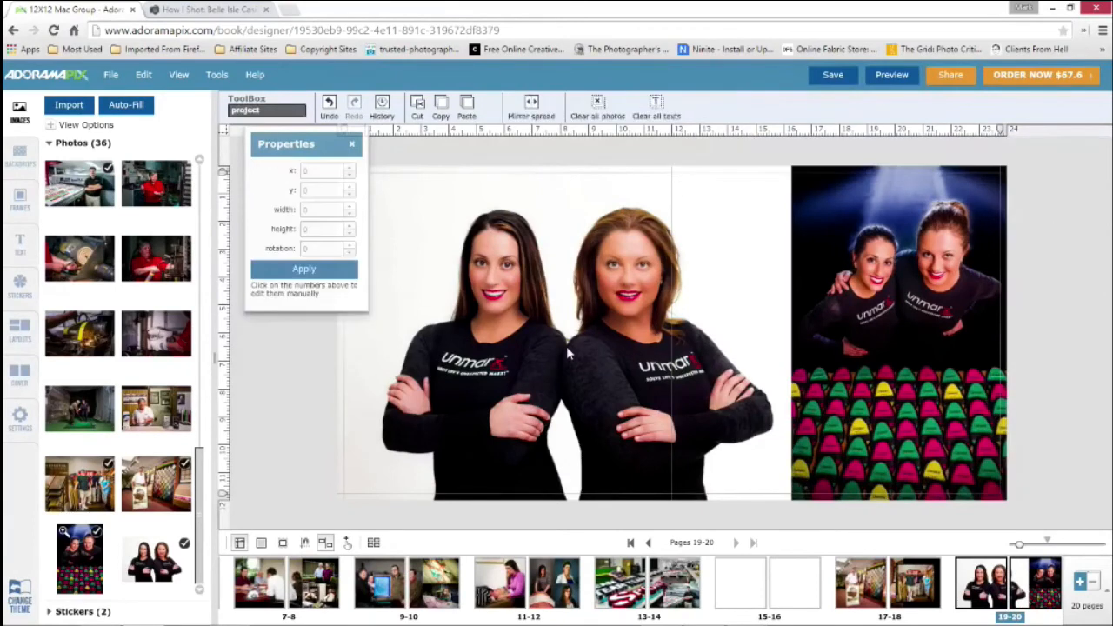
drag(842, 334, 819, 337)
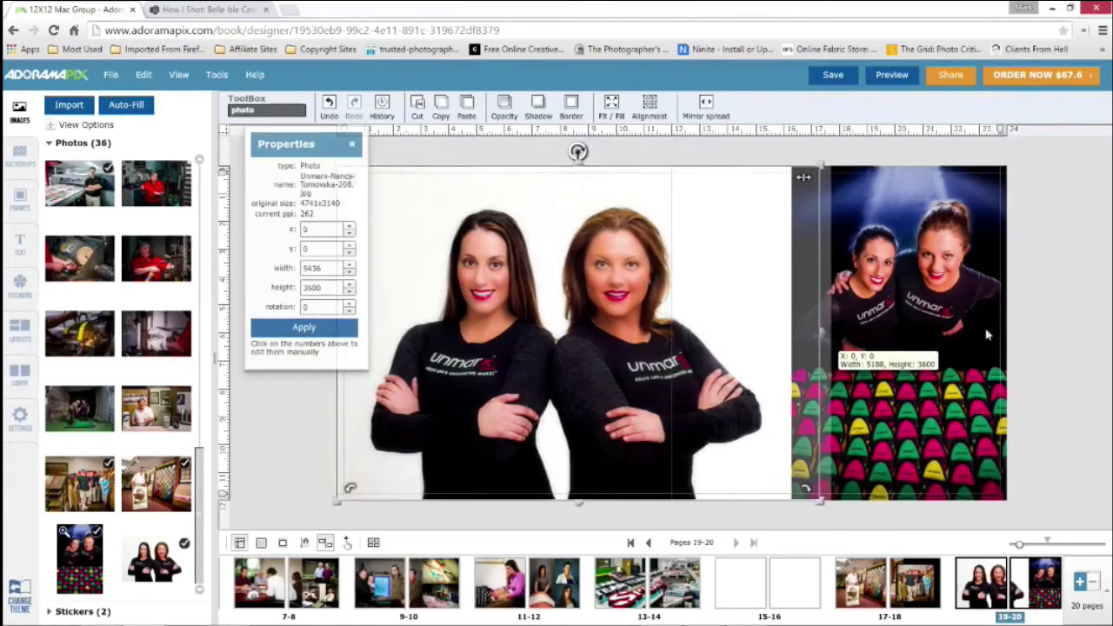
click(735, 592)
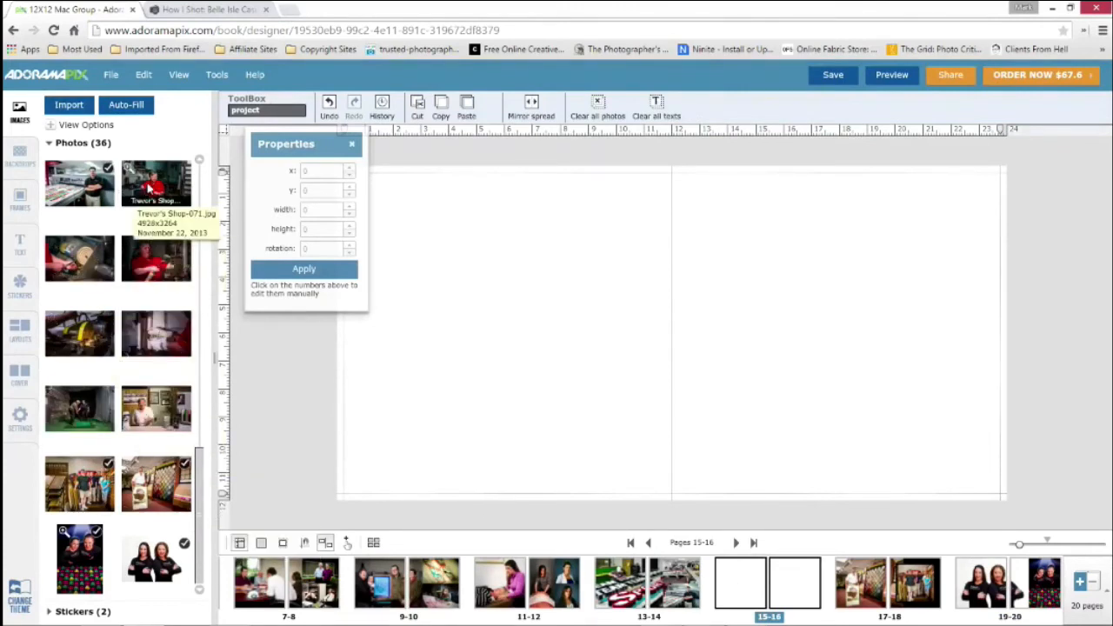
Add the seven Trevor's Shop photos, including the workshop, golf swing and counter shots, to the blank pages 15-16
drag(153, 184, 499, 318)
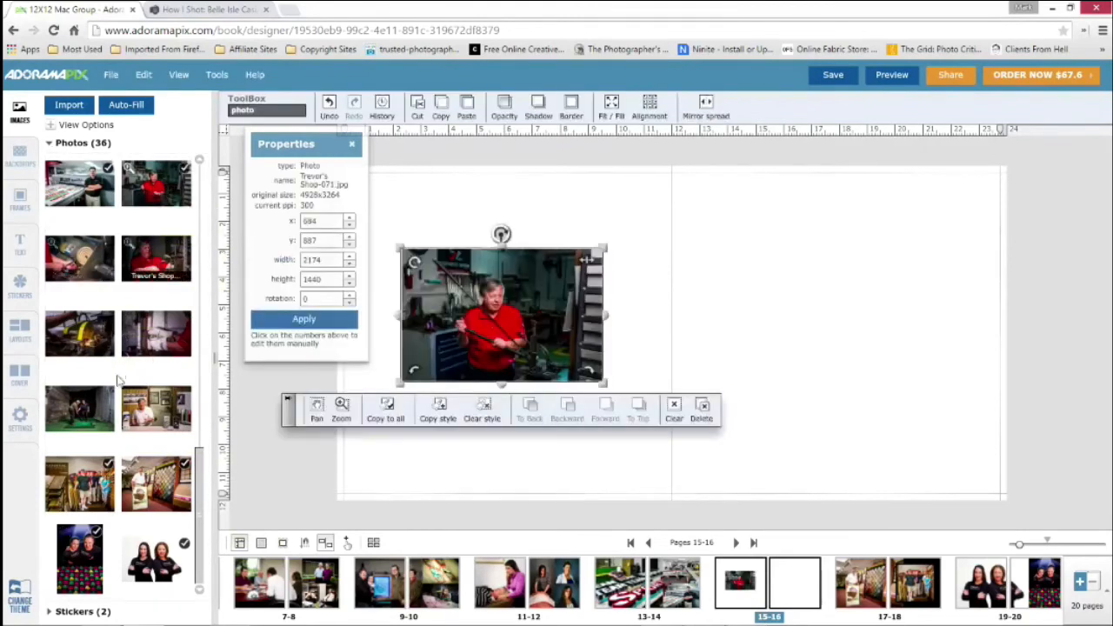
drag(609, 313, 700, 227)
drag(74, 409, 706, 393)
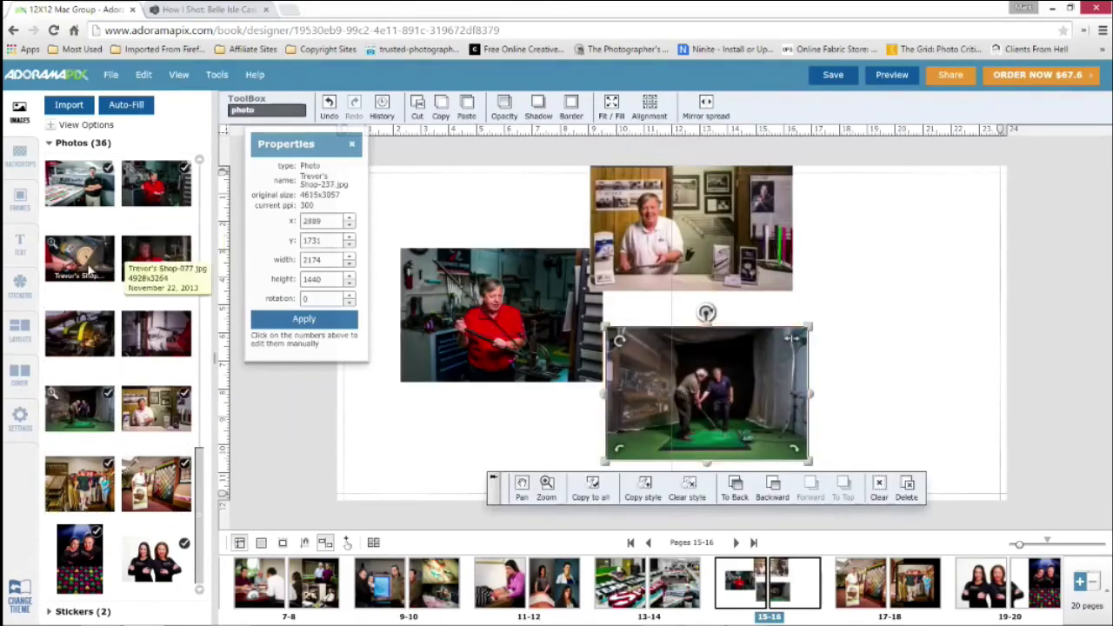
drag(83, 261, 926, 215)
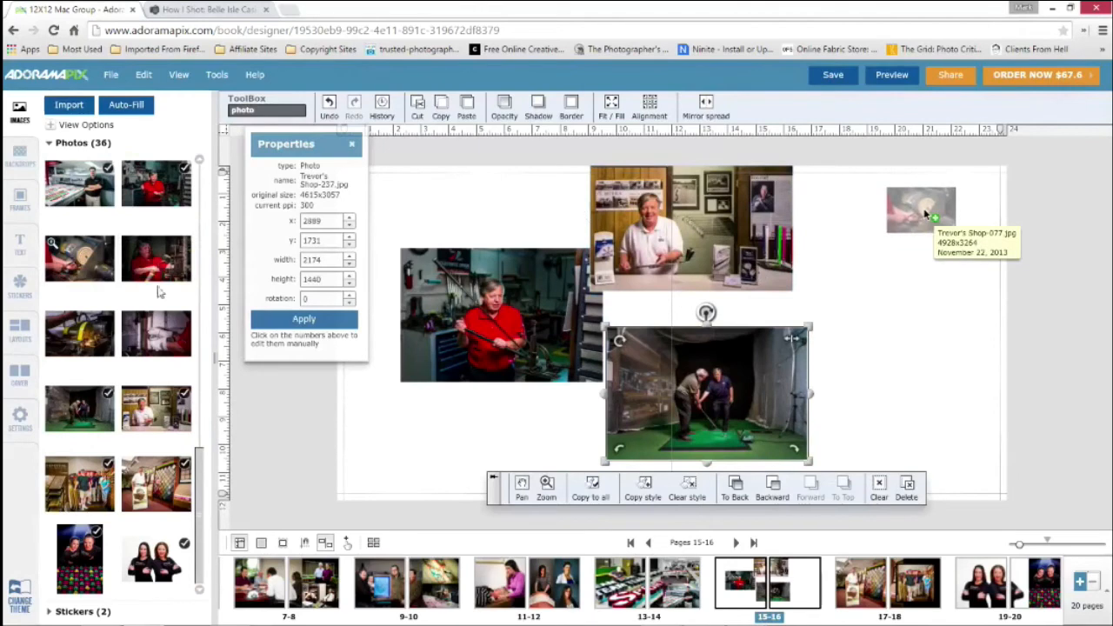
drag(157, 258, 886, 292)
drag(71, 336, 843, 410)
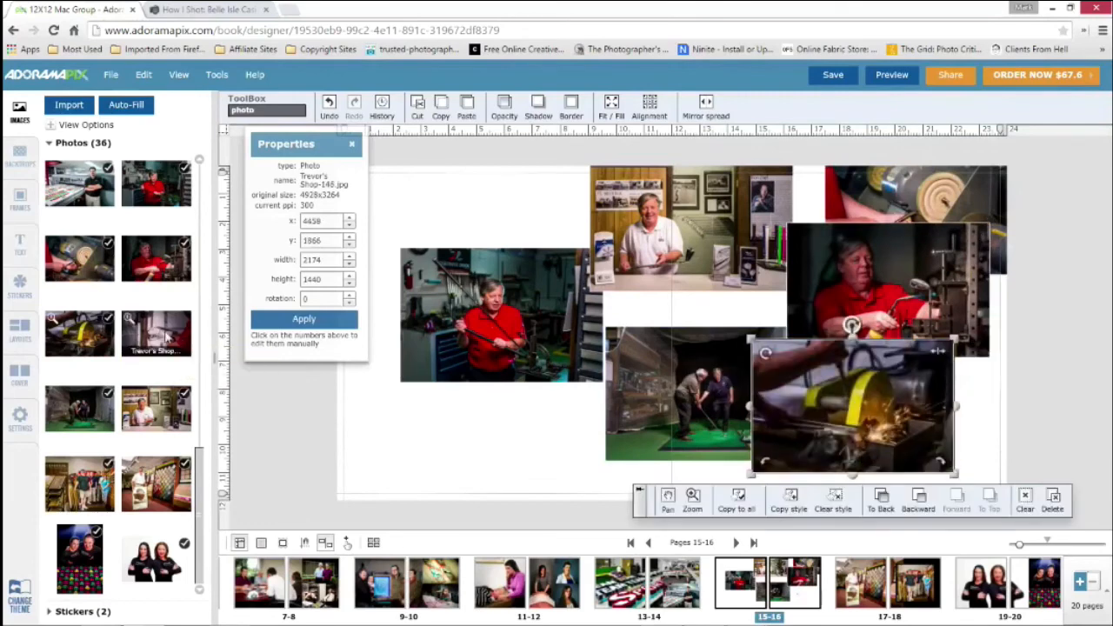
drag(157, 335, 964, 430)
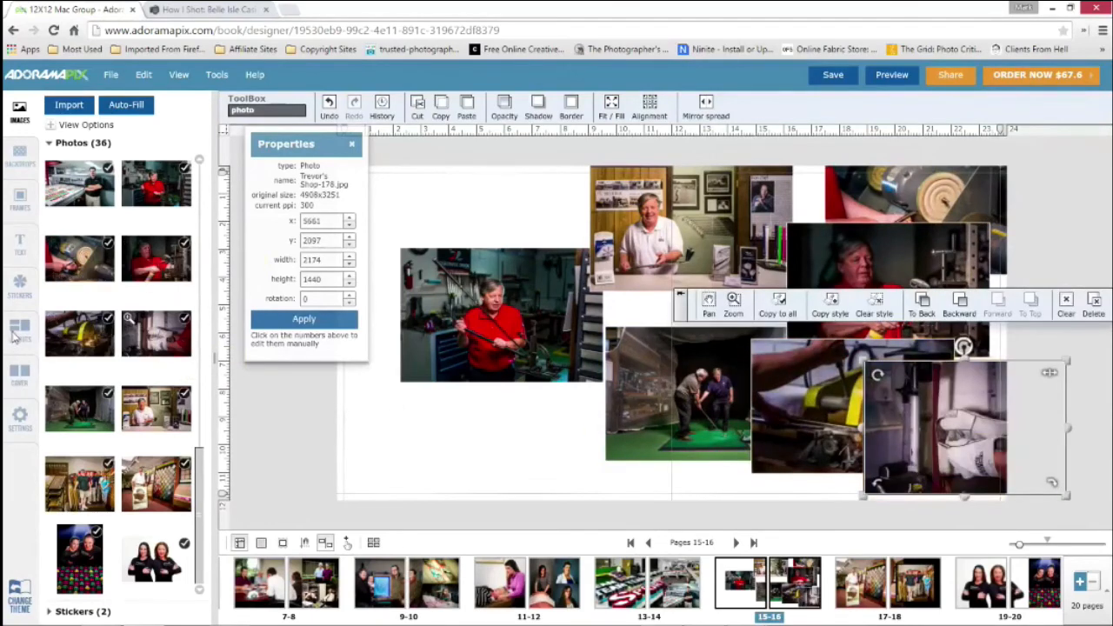
Apply the 5+ photos spread layout with six small photos on one page and one large photo on the other
click(18, 333)
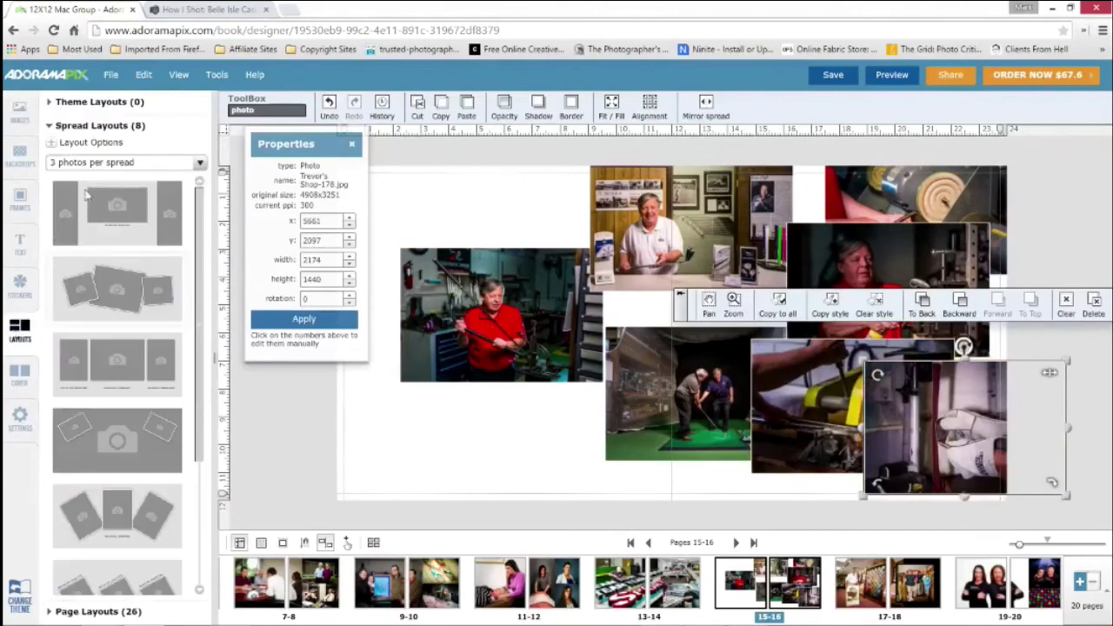
click(200, 162)
click(125, 255)
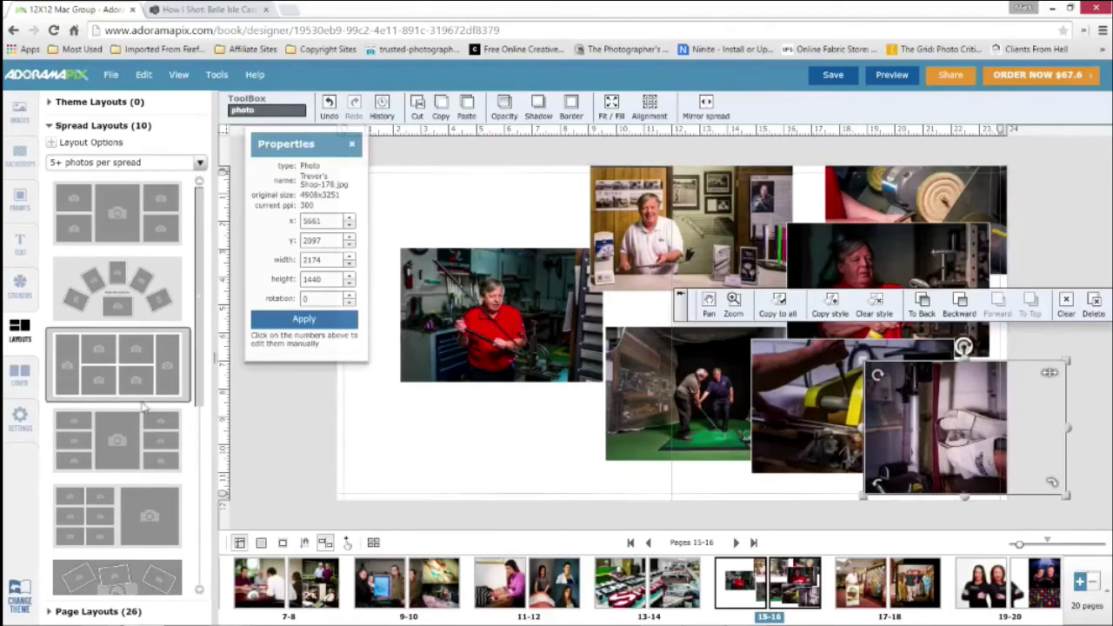
click(427, 159)
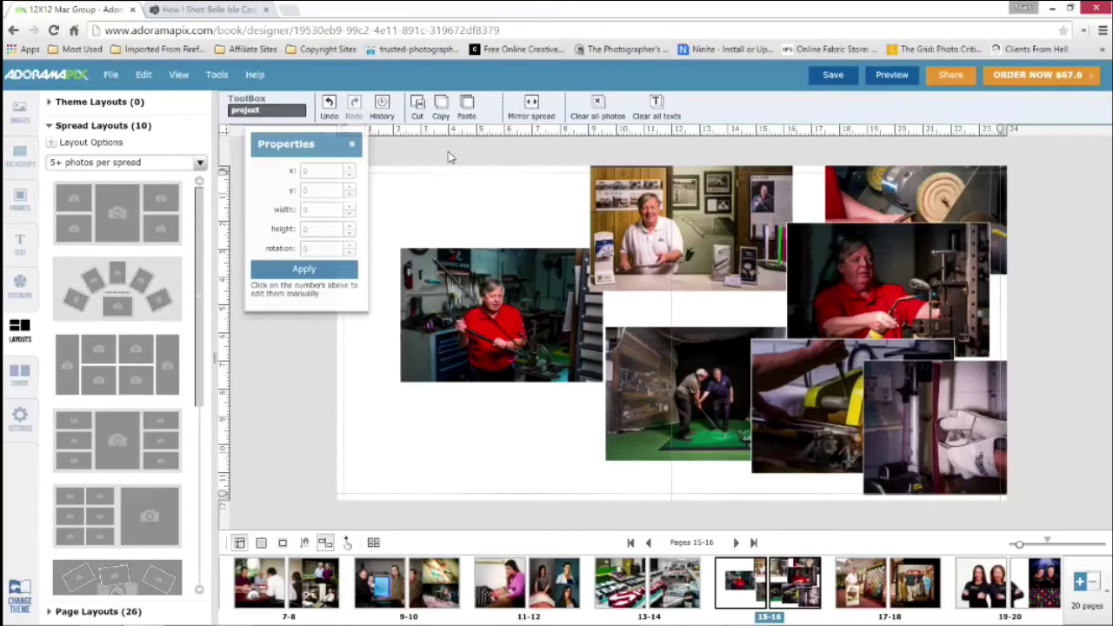
scroll(96, 455, down, 2)
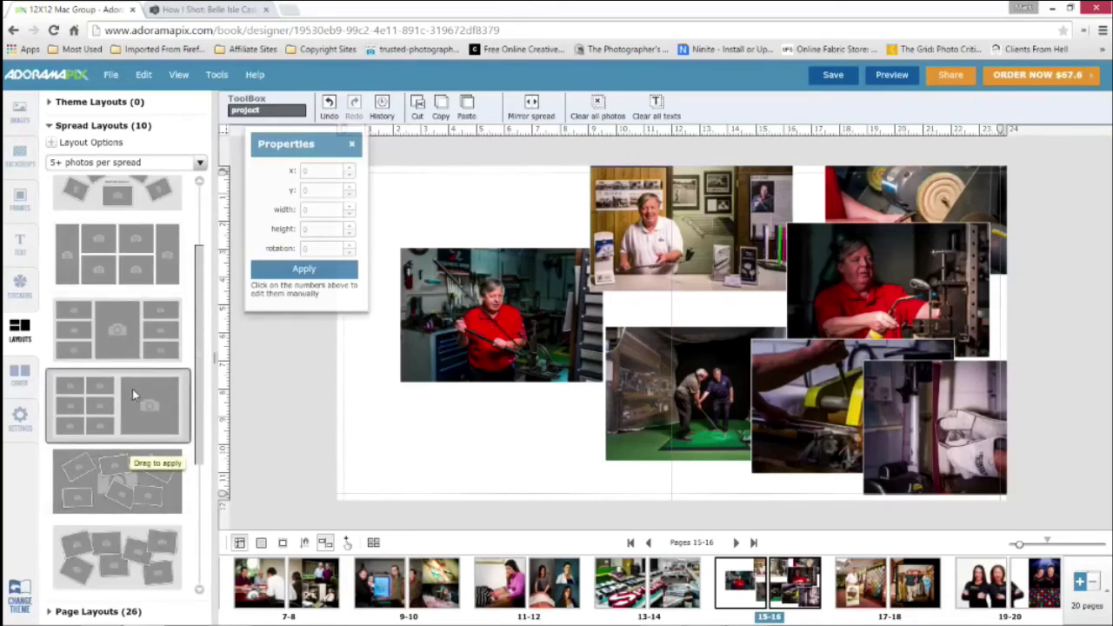
scroll(132, 396, down, 3)
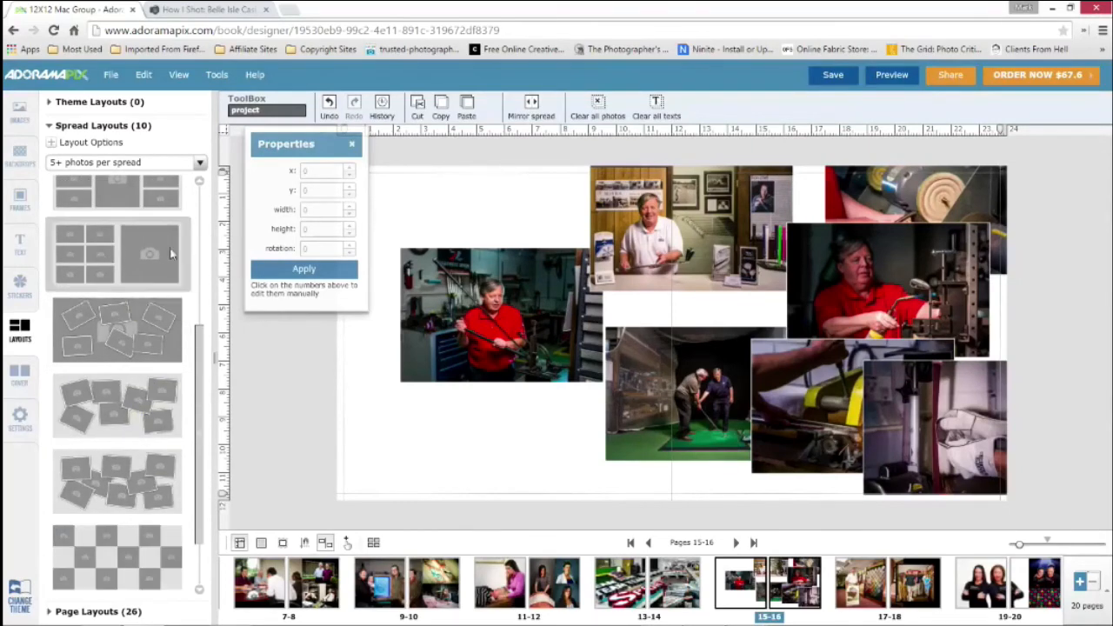
drag(171, 253, 557, 223)
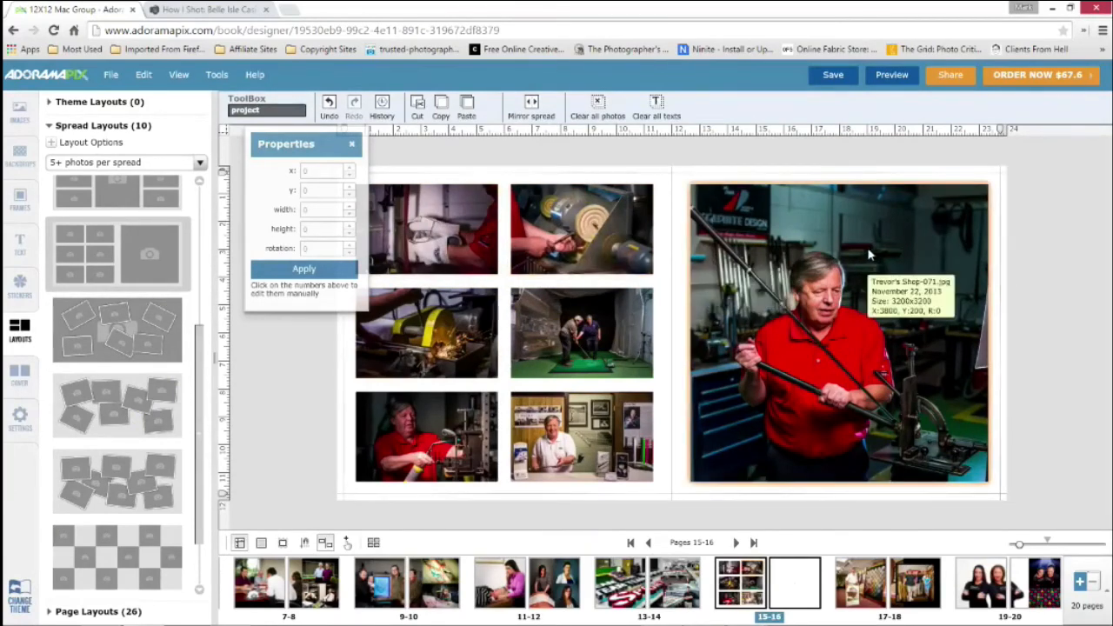
Move the six small shop photos from page 15 over to page 16, keeping their grid arrangement
click(840, 242)
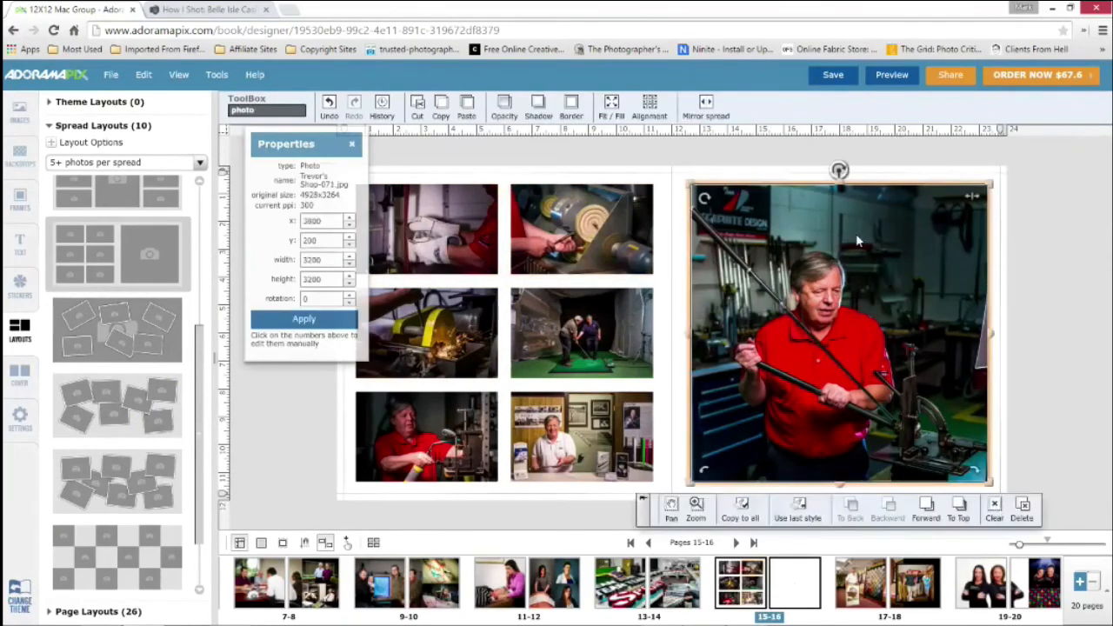
click(625, 240)
shift+click(546, 342)
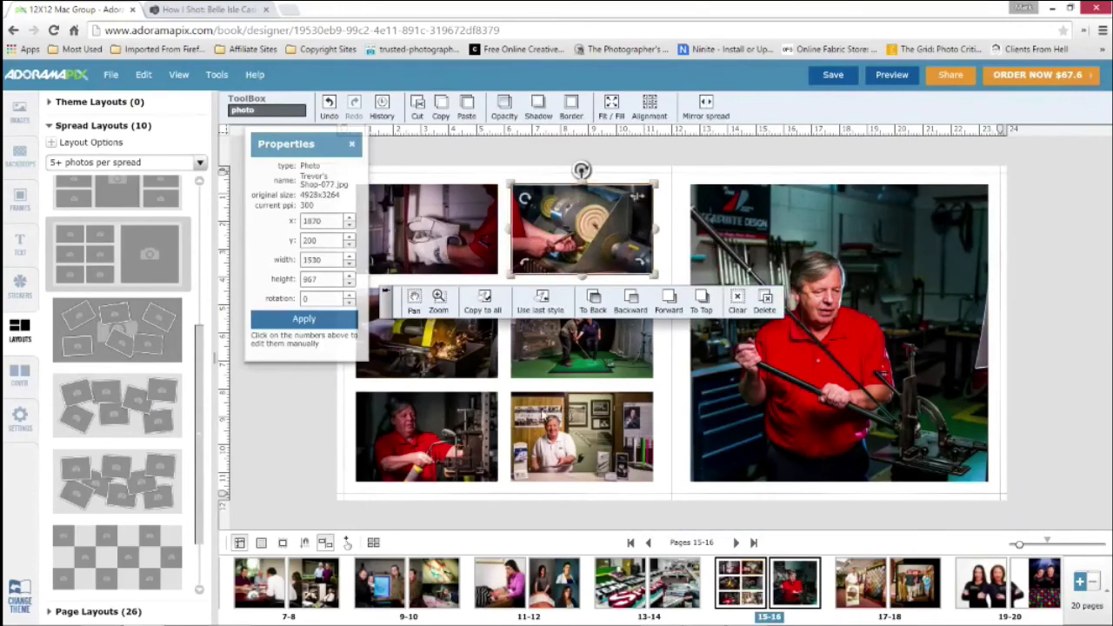
shift+click(464, 340)
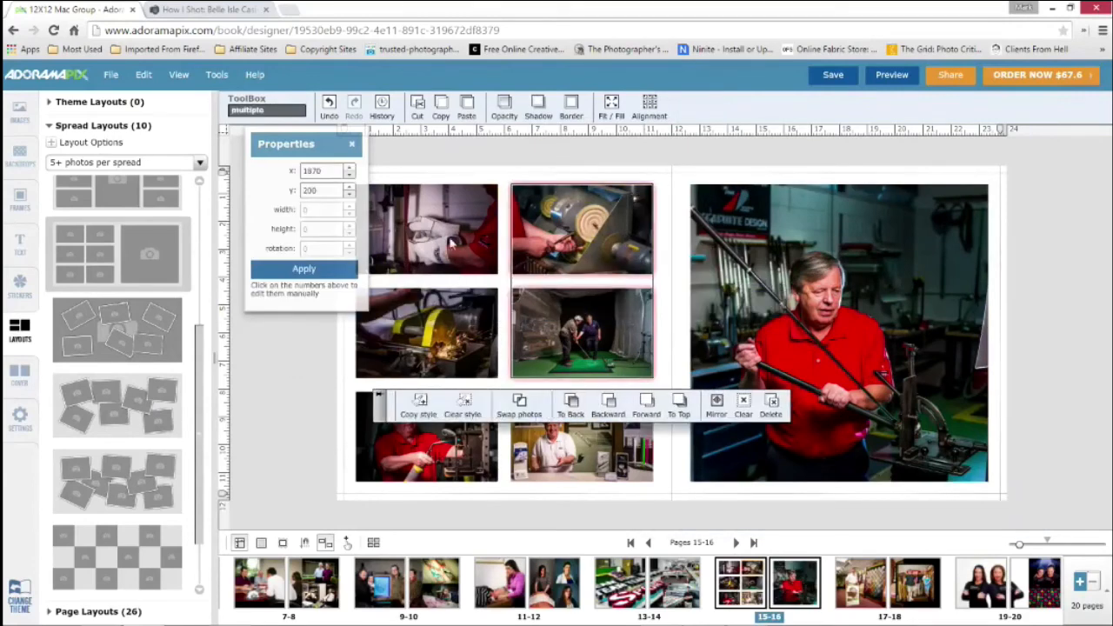
shift+click(454, 241)
drag(477, 242, 851, 248)
click(435, 432)
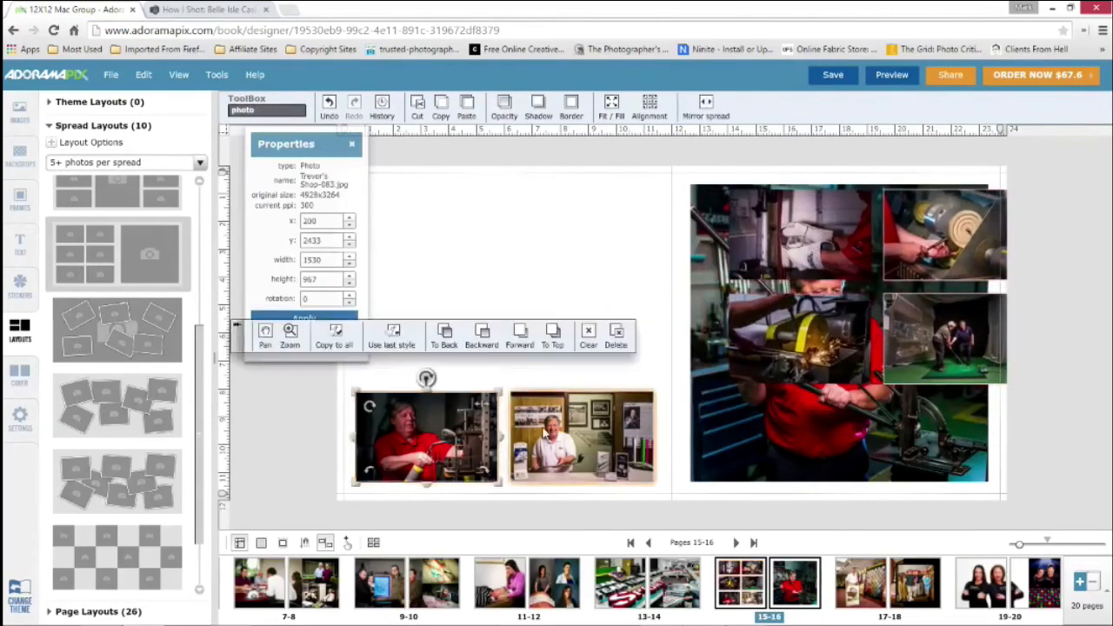
shift+click(541, 425)
drag(633, 416, 975, 415)
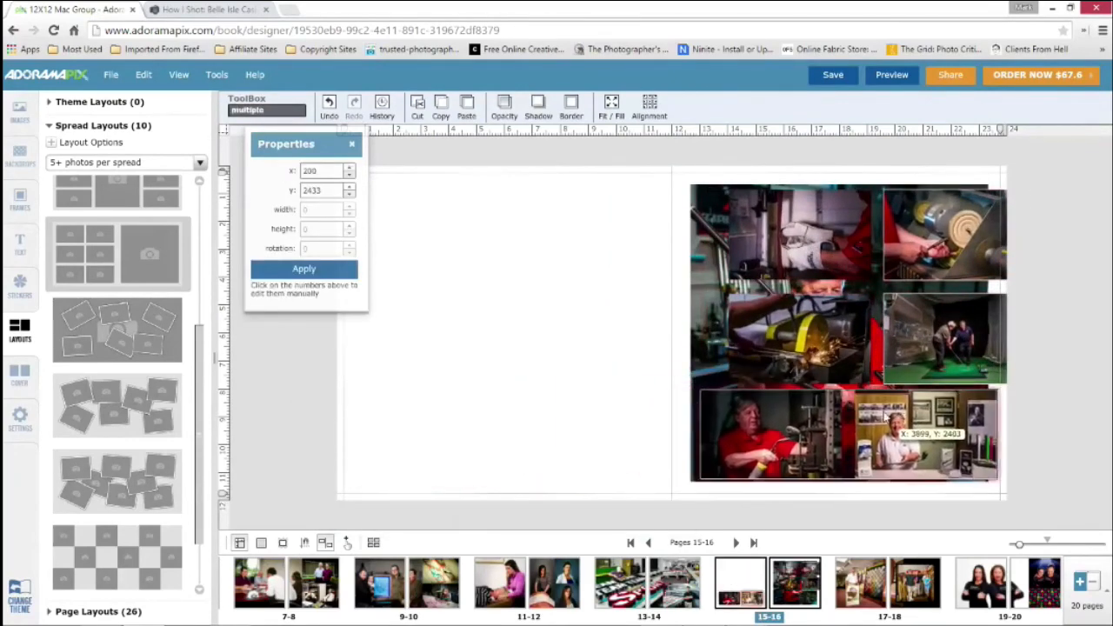
Move the large red-shirt portrait to page 15, fill the page with it, and pan the image slightly right within its frame
drag(710, 309, 396, 306)
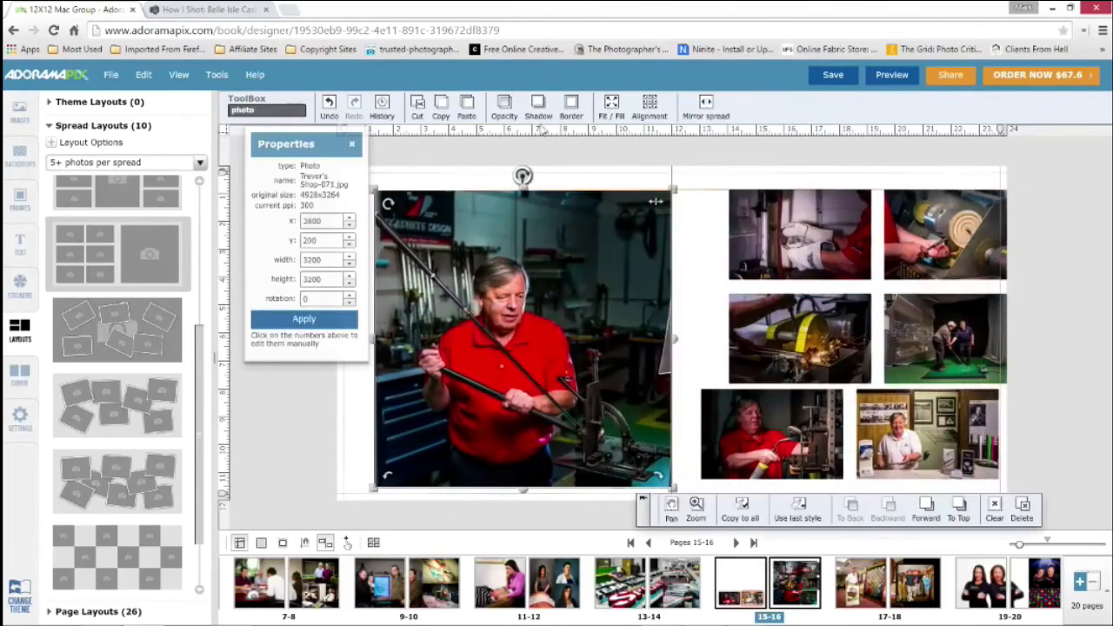
click(612, 108)
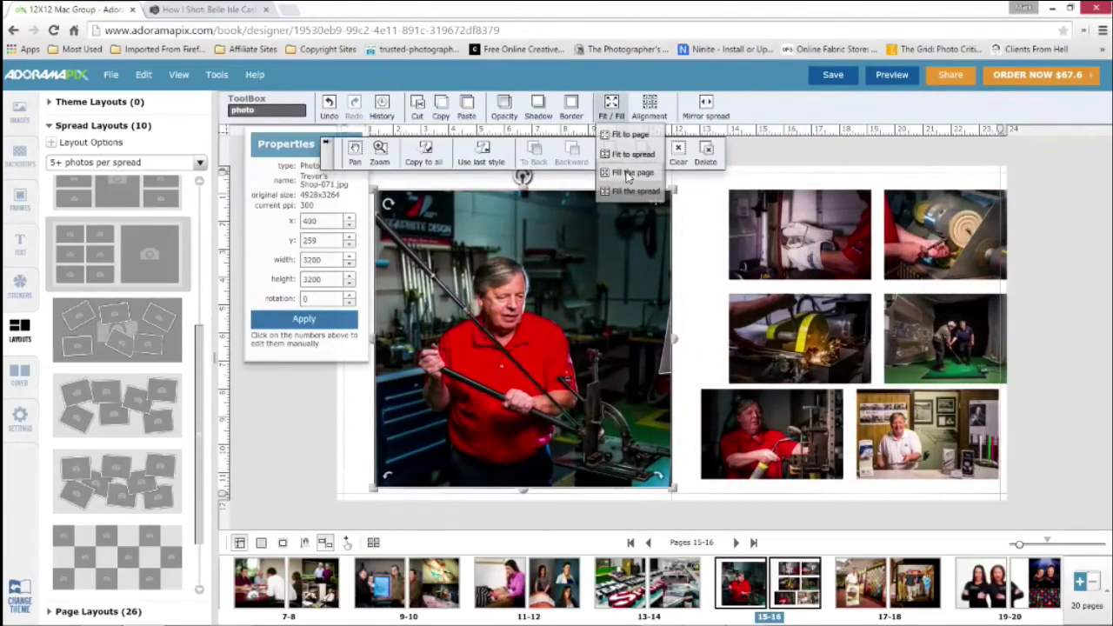
click(630, 172)
double_click(500, 331)
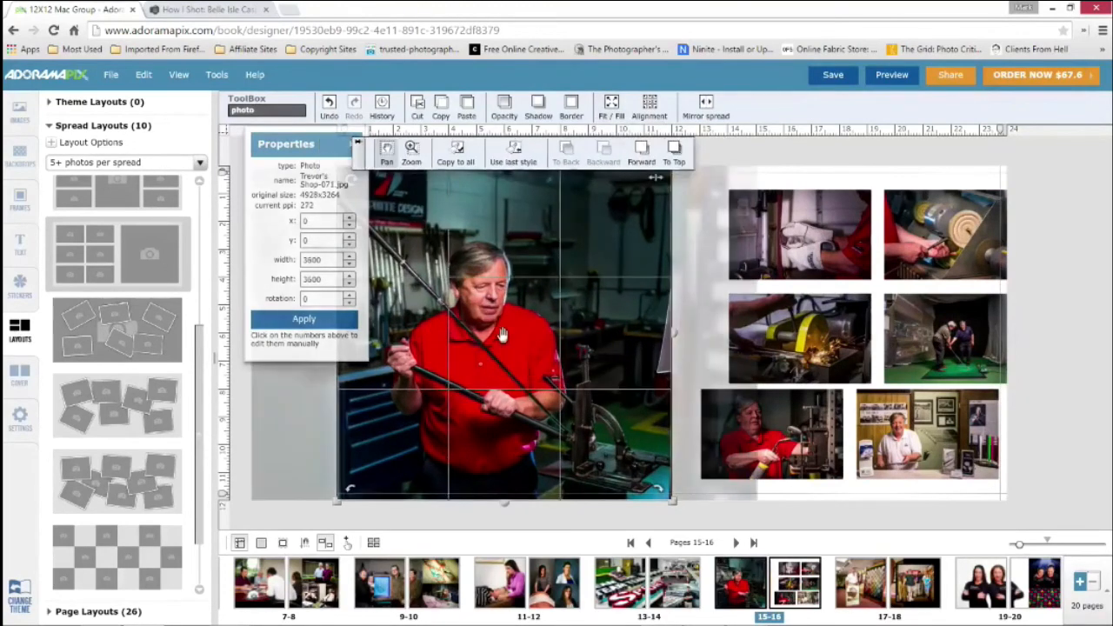
drag(501, 331, 515, 332)
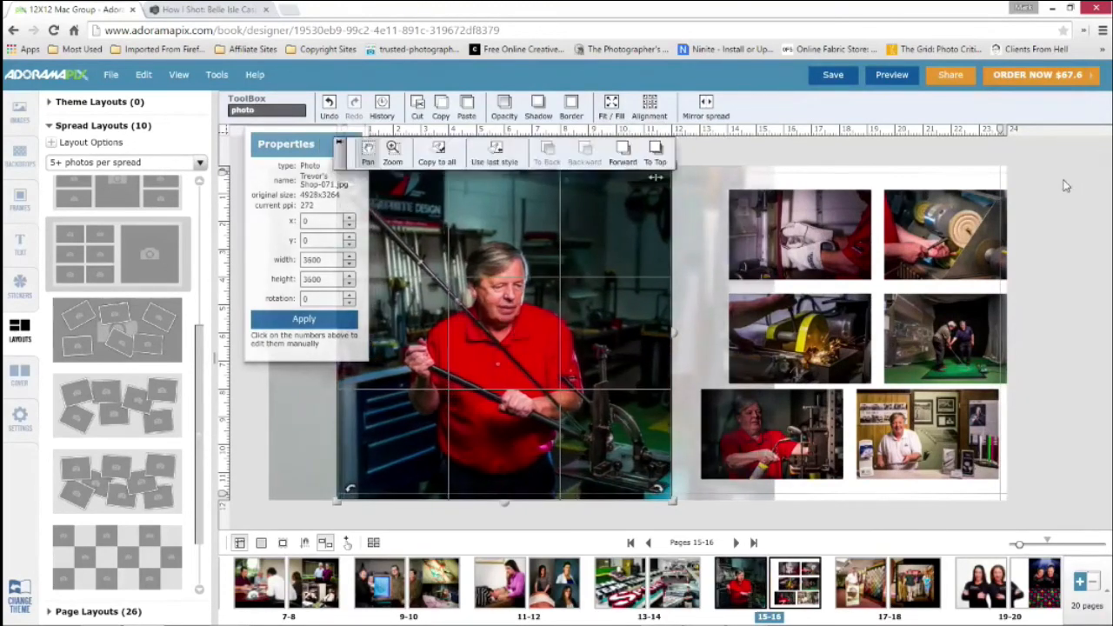
click(1068, 184)
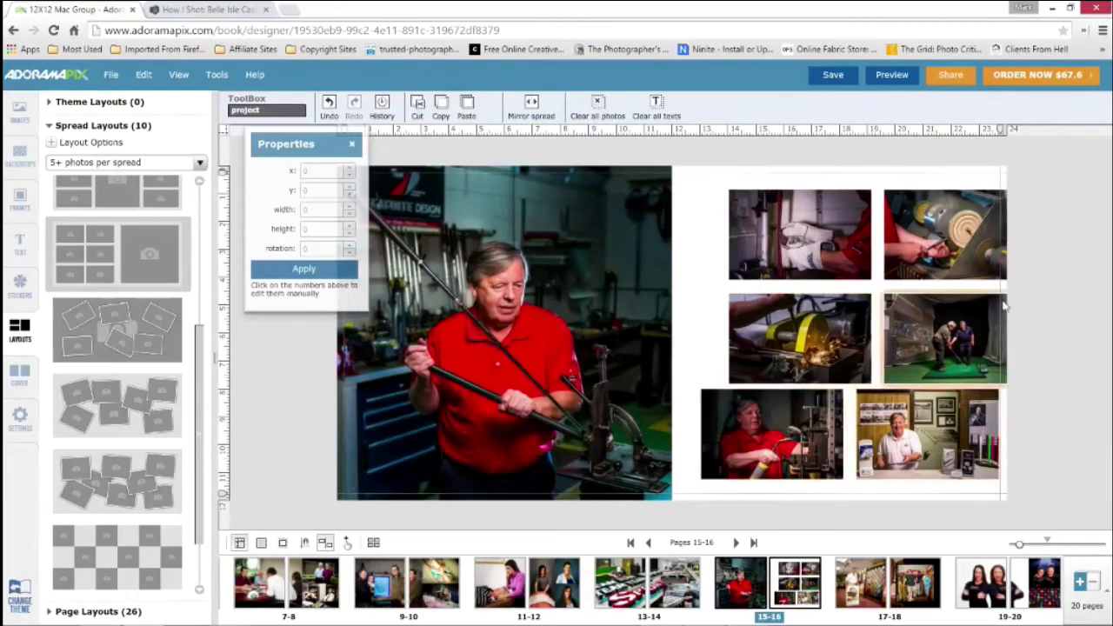
Move the golf swing photo across the center fold, and stack the wheel and saw photos from page 16's upper outer corner at x 5670
click(954, 347)
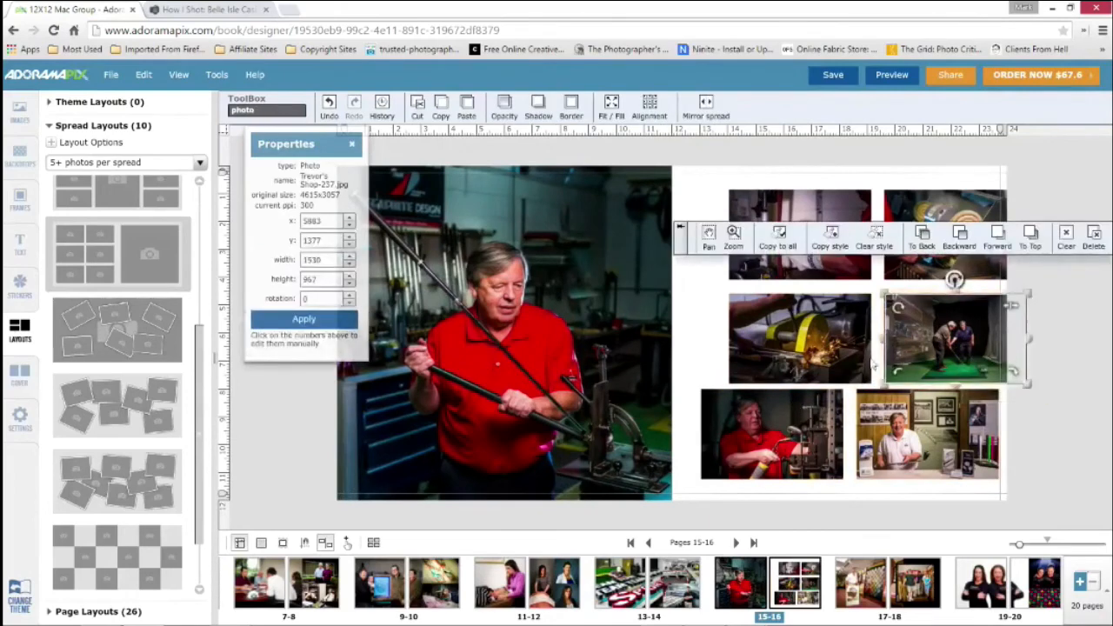
drag(1012, 306, 762, 301)
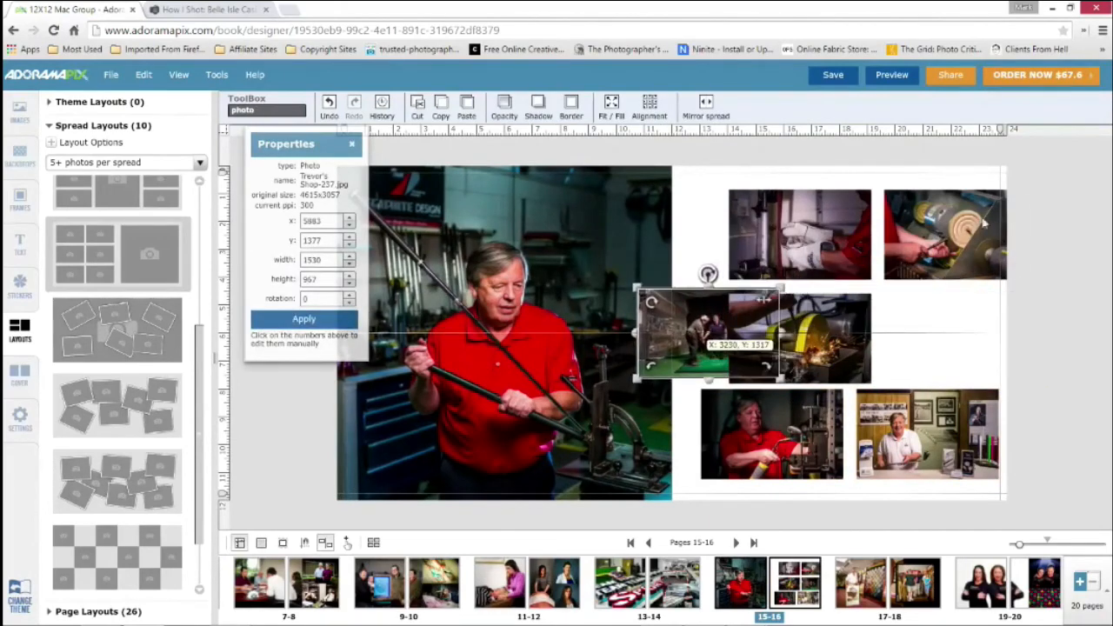
click(932, 204)
drag(932, 205, 913, 180)
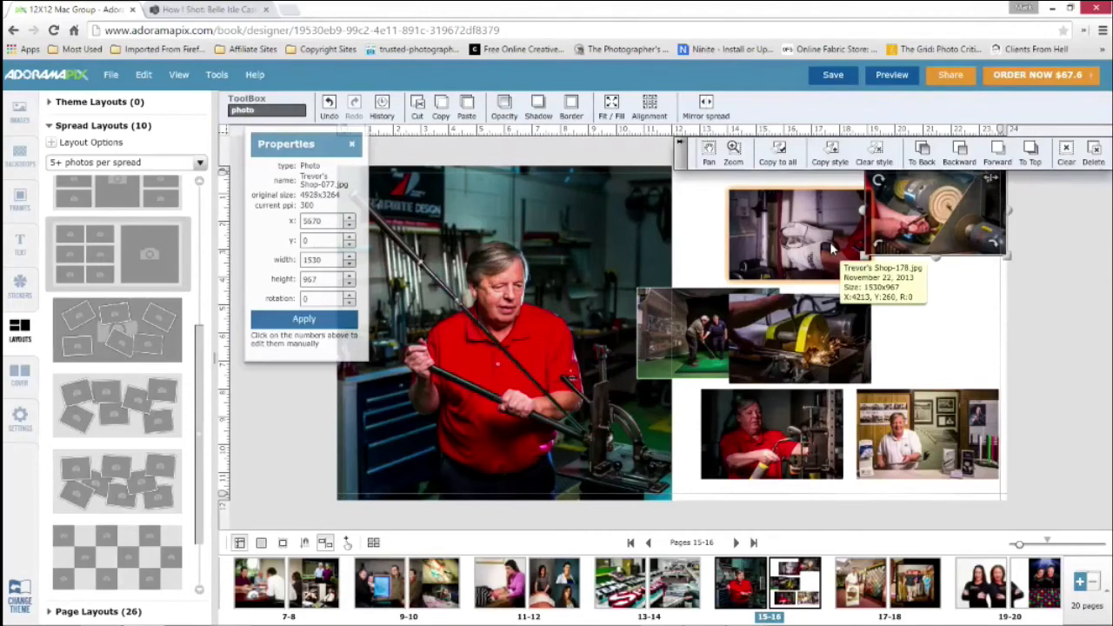
click(1106, 592)
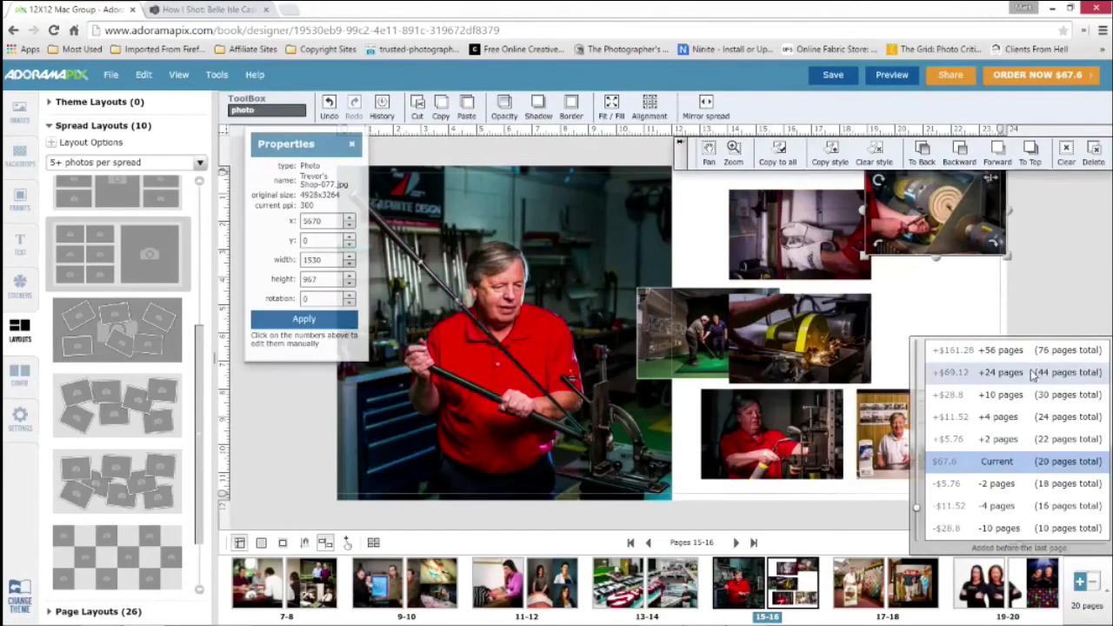
click(1063, 282)
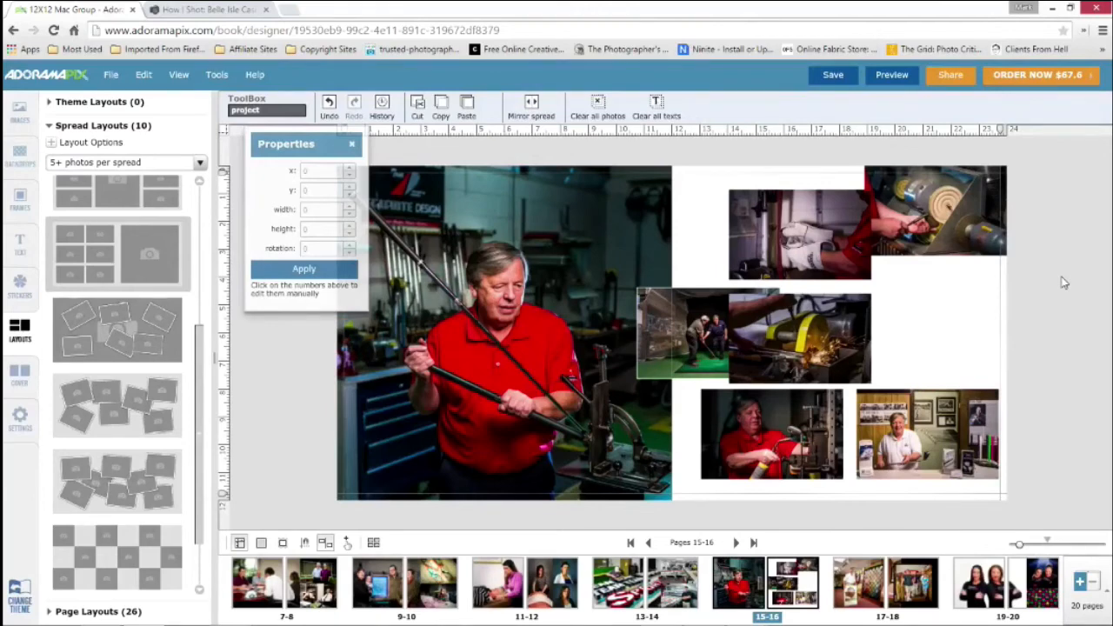
drag(853, 322, 985, 285)
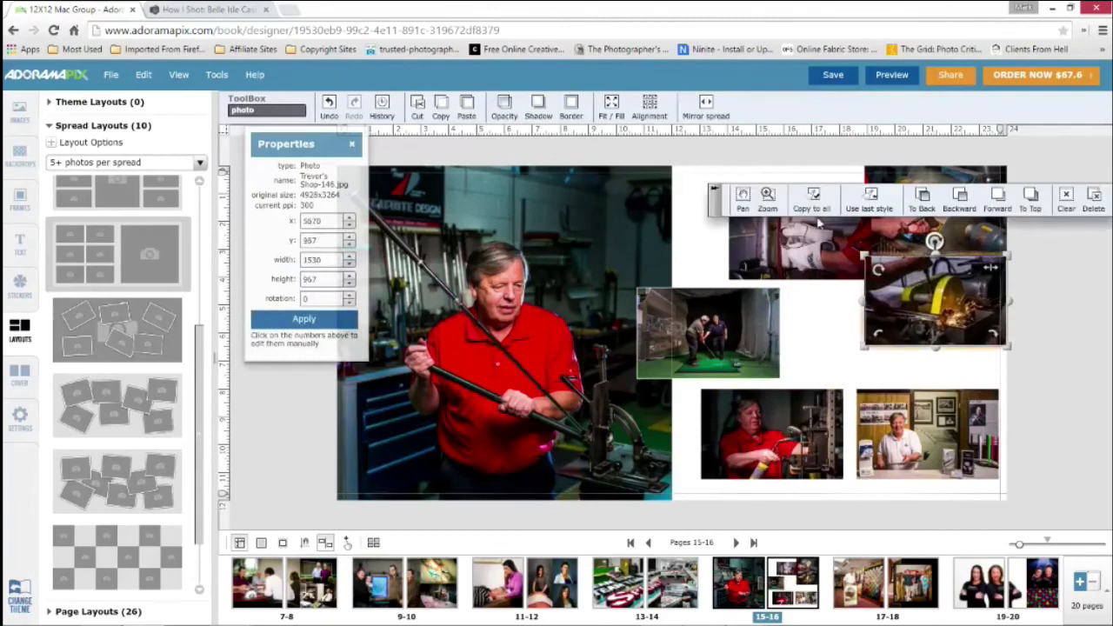
Move the glove photo below the saw photo at about x 5595, y 1627, and the counter portrait to page 16's upper inner area
double_click(802, 237)
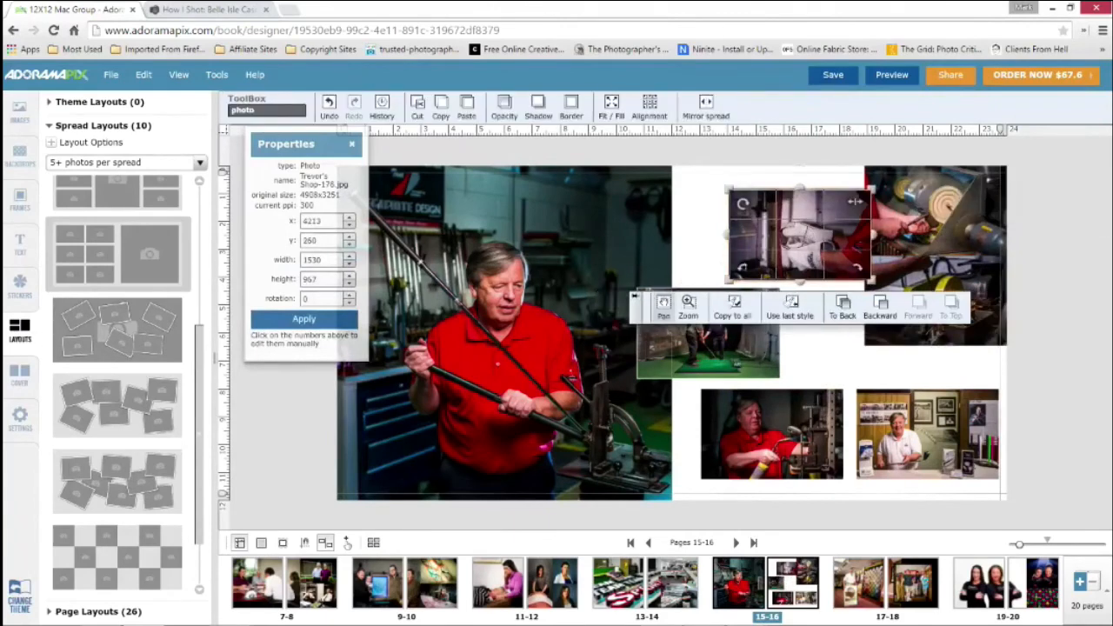
drag(810, 240, 824, 304)
click(767, 181)
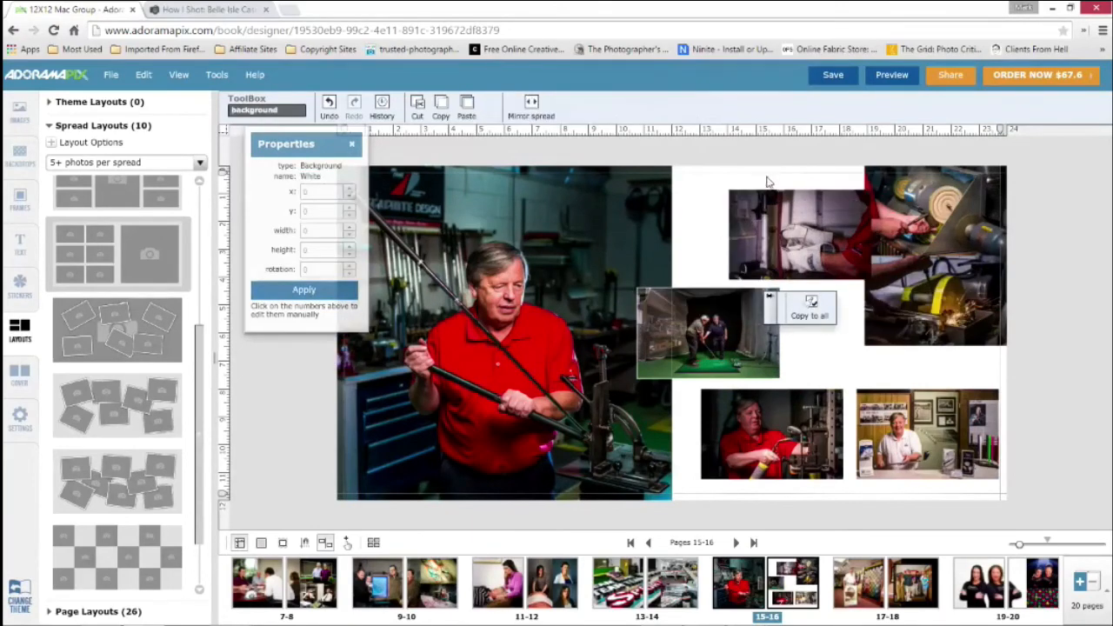
click(779, 218)
drag(778, 218, 907, 348)
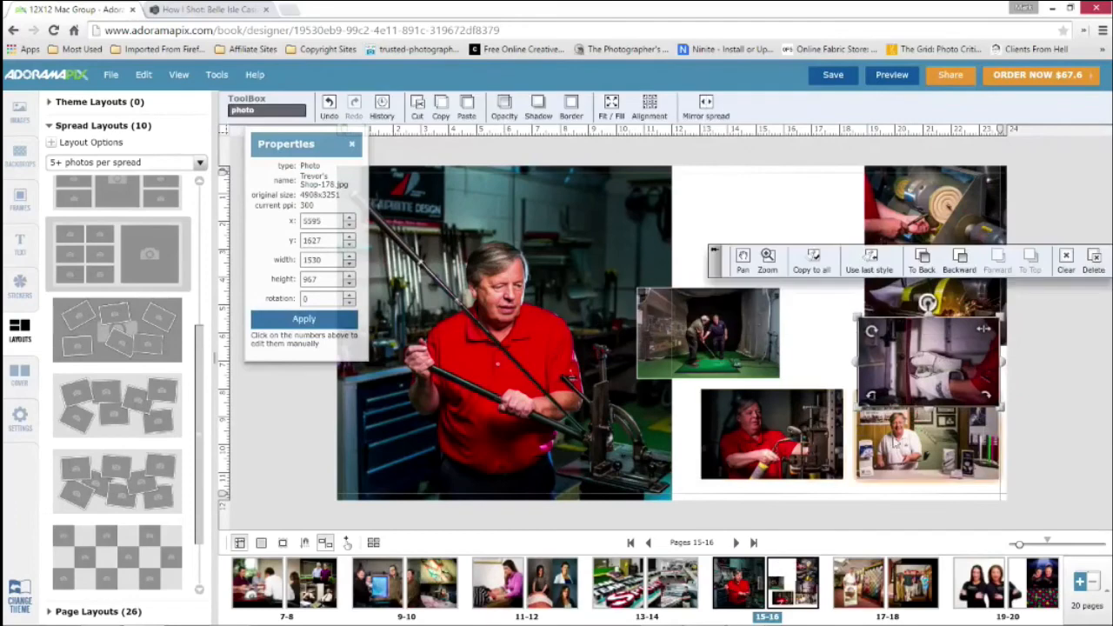
click(913, 437)
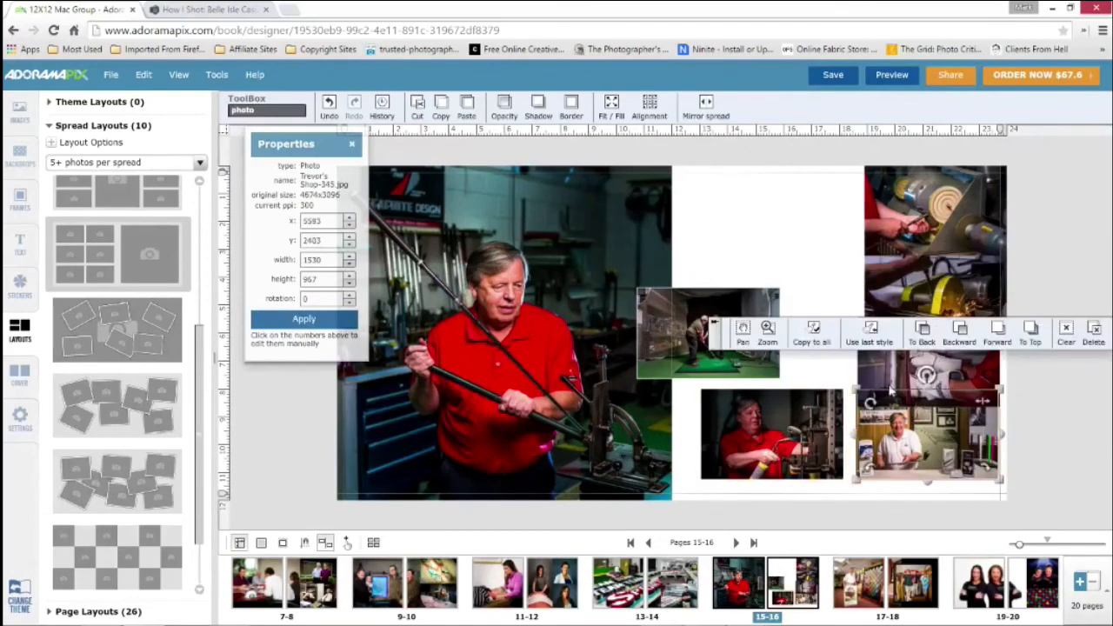
drag(900, 429, 736, 197)
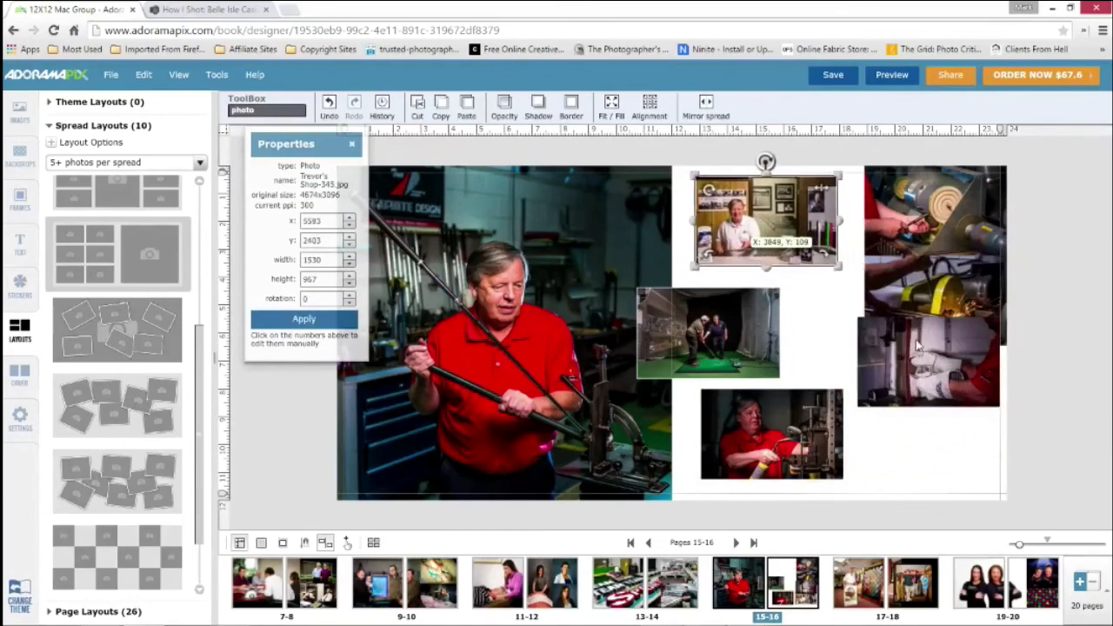
Set the height of the wheel photo and the saw photo on page 16 to 900 each
click(562, 265)
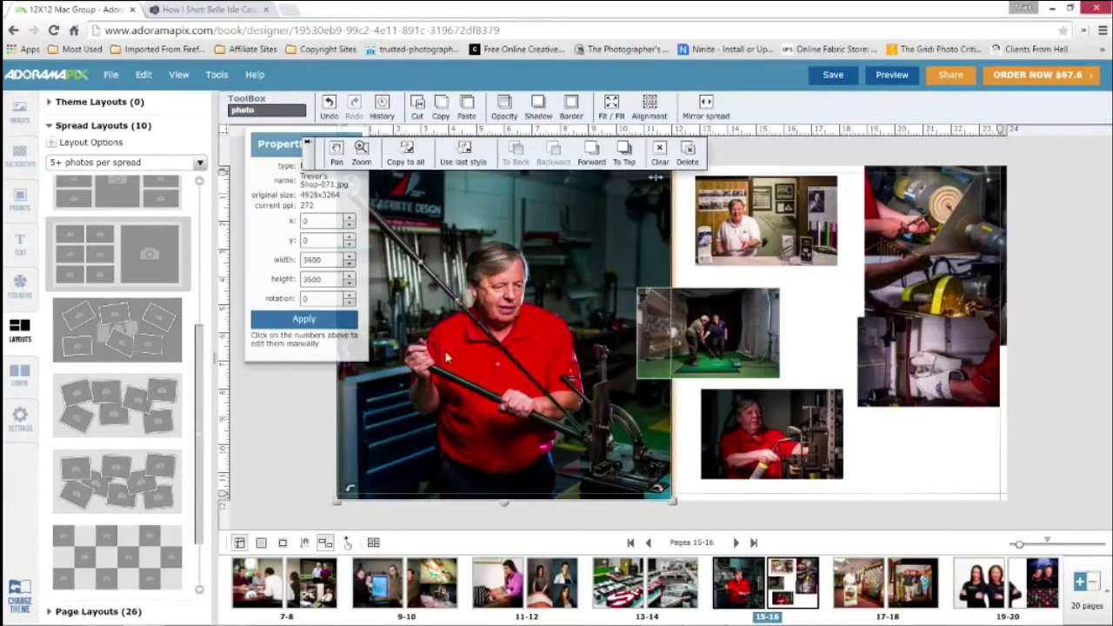
click(912, 212)
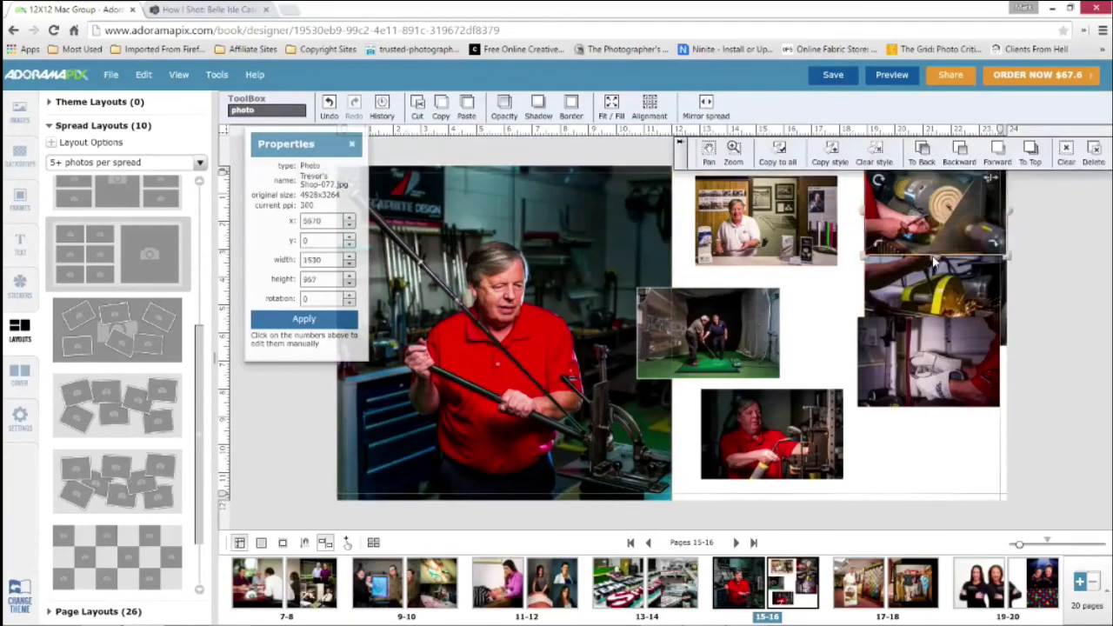
drag(935, 254, 792, 289)
drag(330, 280, 290, 281)
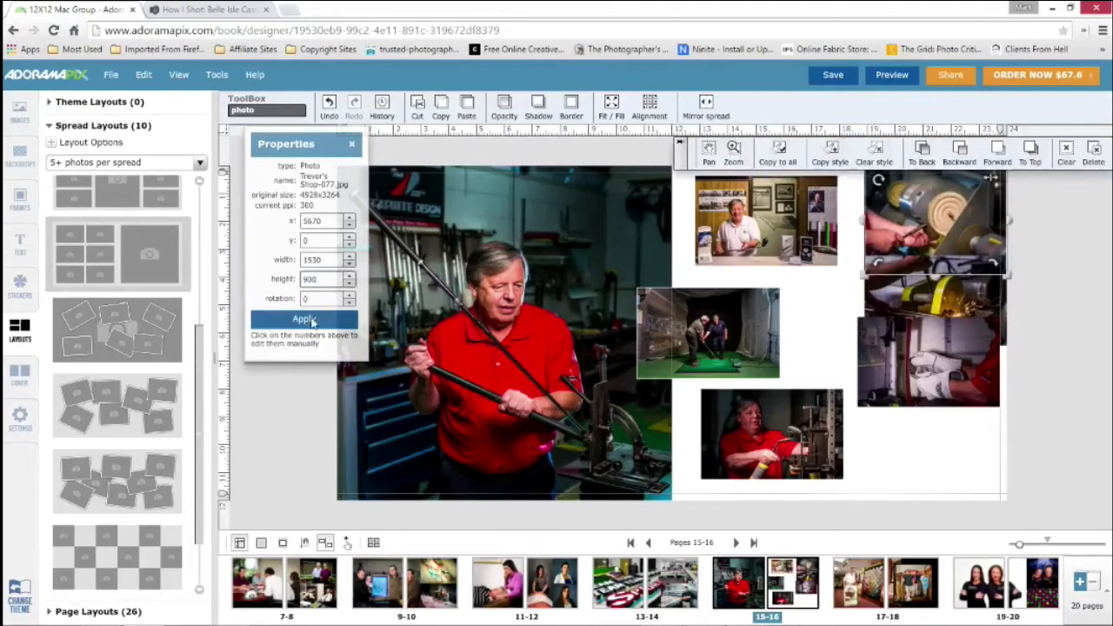
click(303, 319)
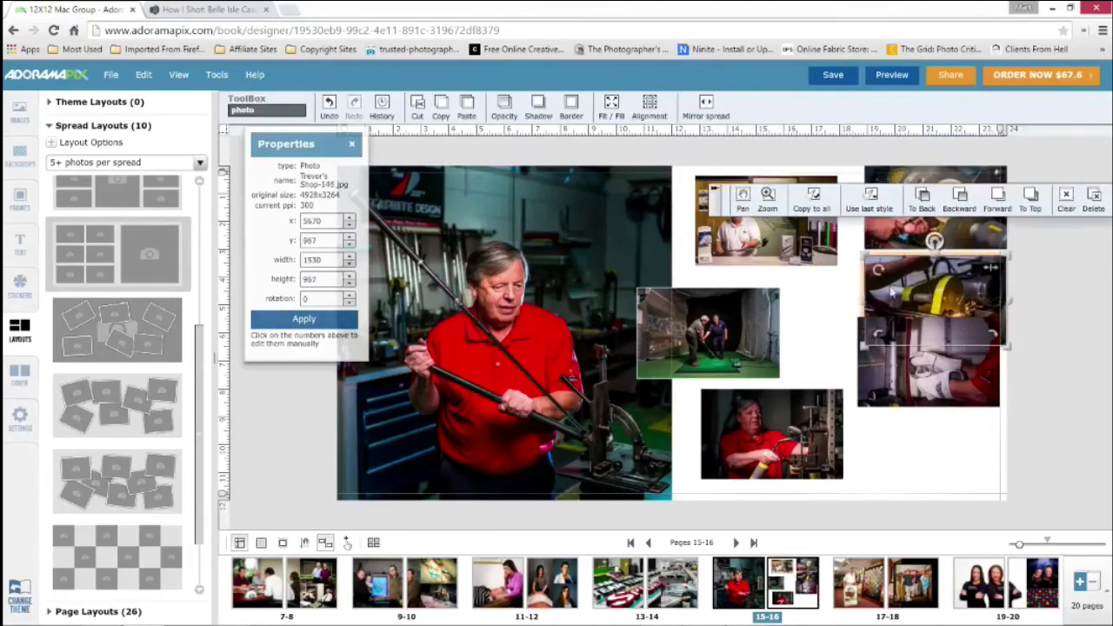
drag(320, 278, 307, 279)
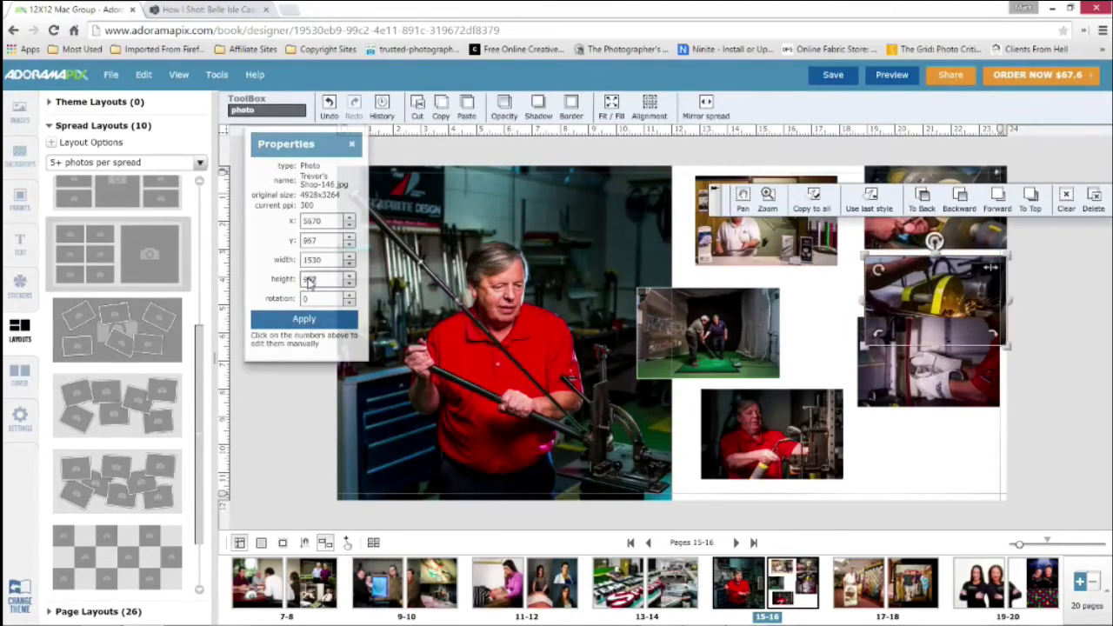
text(900)
click(339, 325)
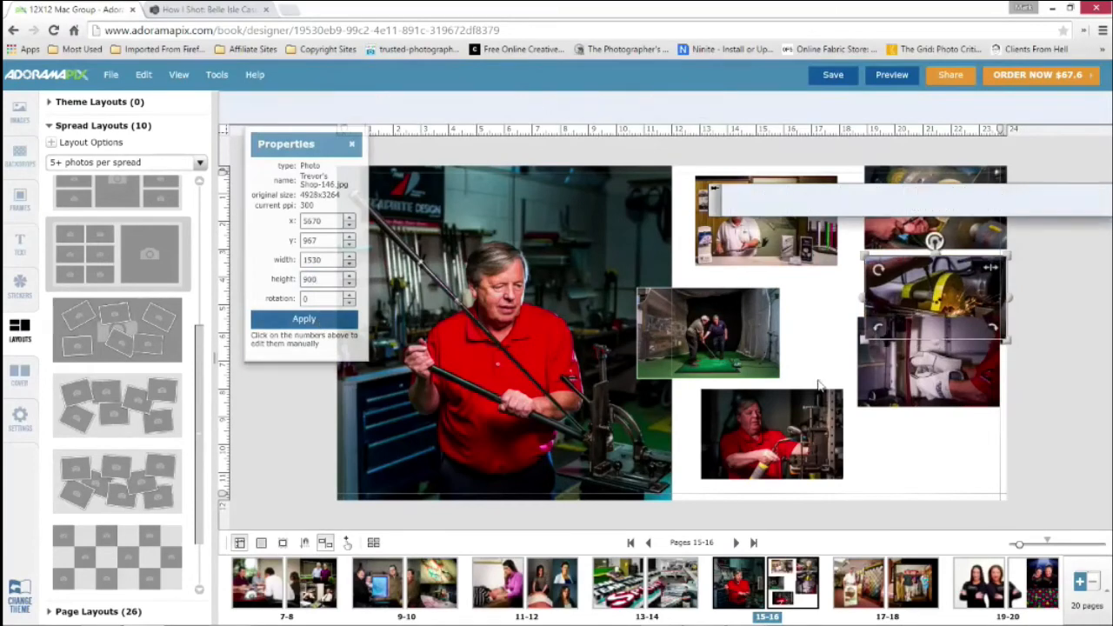
Set the height of the glove photo and the small red-shirt bench photo on page 16 to 900 each
click(912, 379)
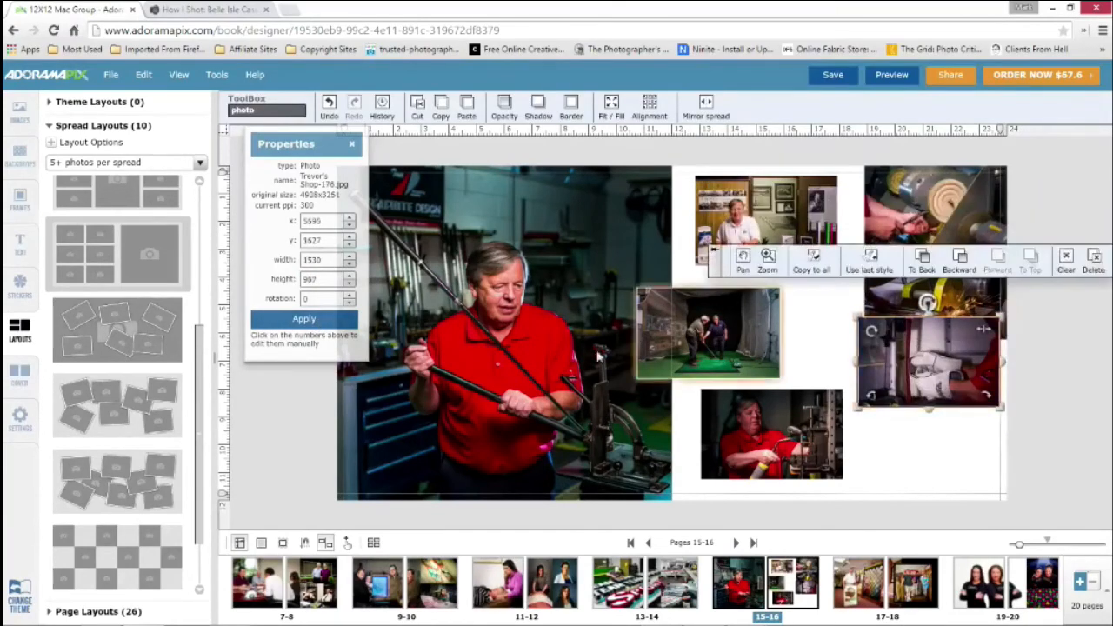
double_click(308, 279)
text(900)
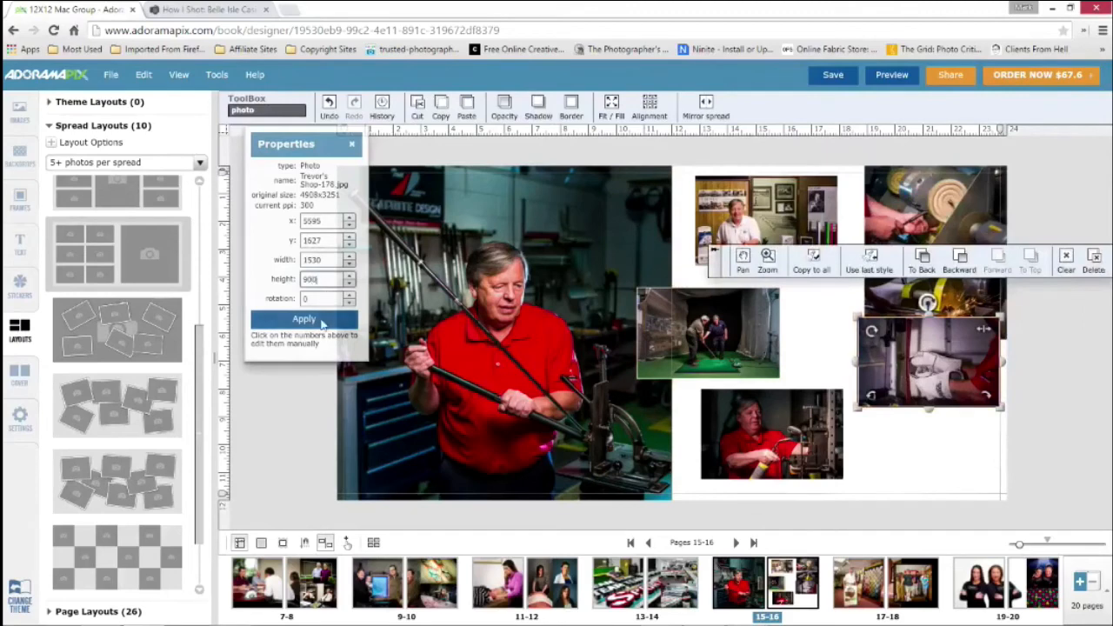
click(740, 423)
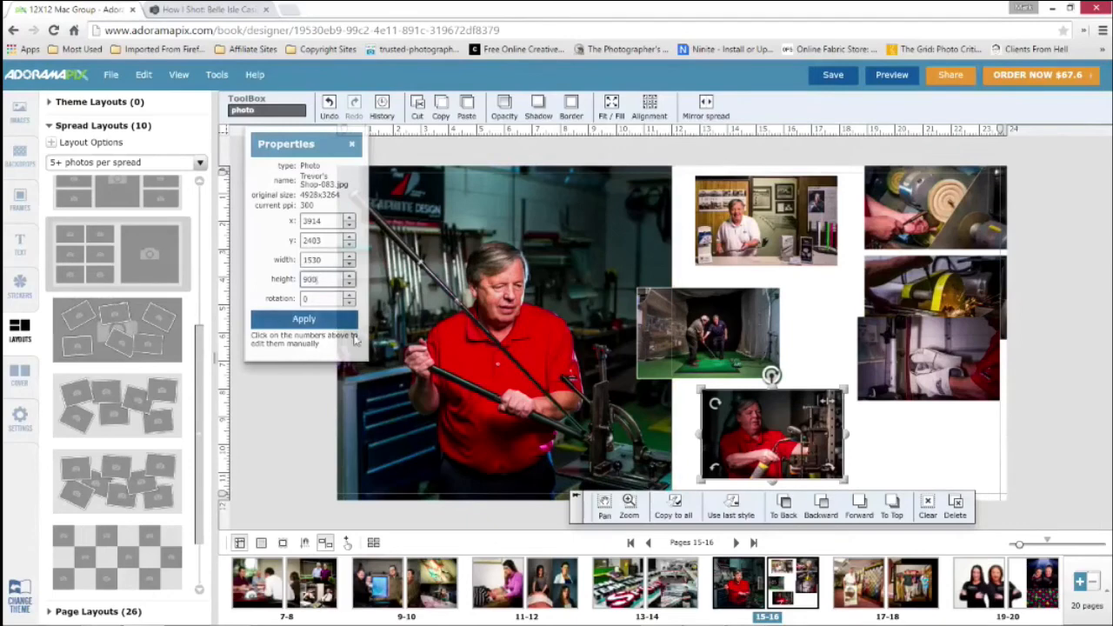
Complete page 16's outer column at x 5670: bench photo at y 2700, glove photo at y 1800, saw photo directly below the wheel photo
drag(769, 427, 931, 452)
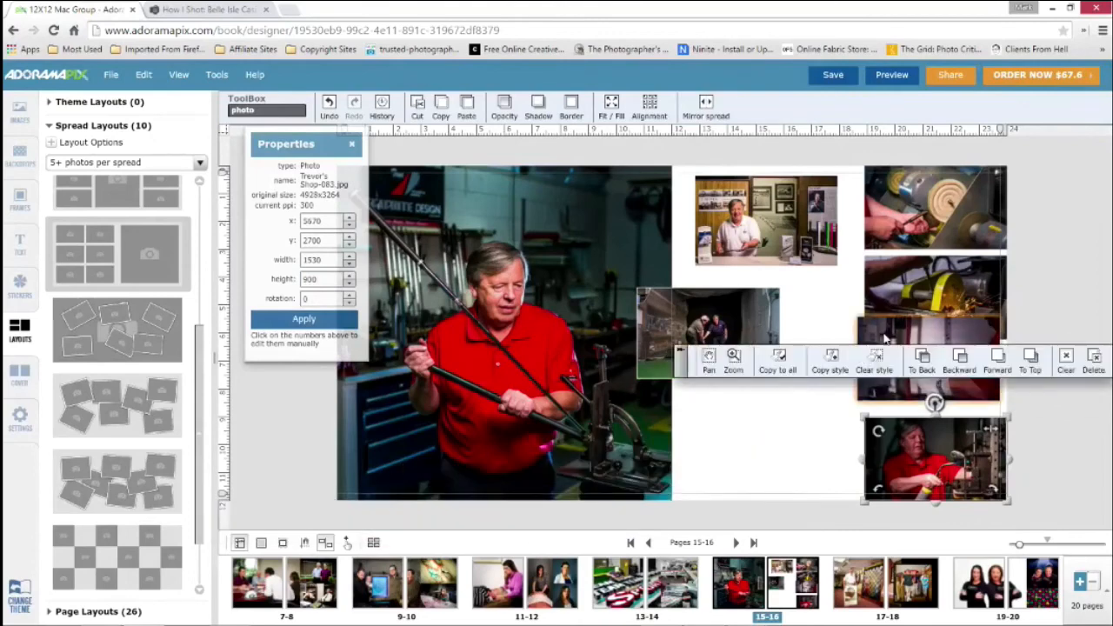
drag(889, 348, 902, 366)
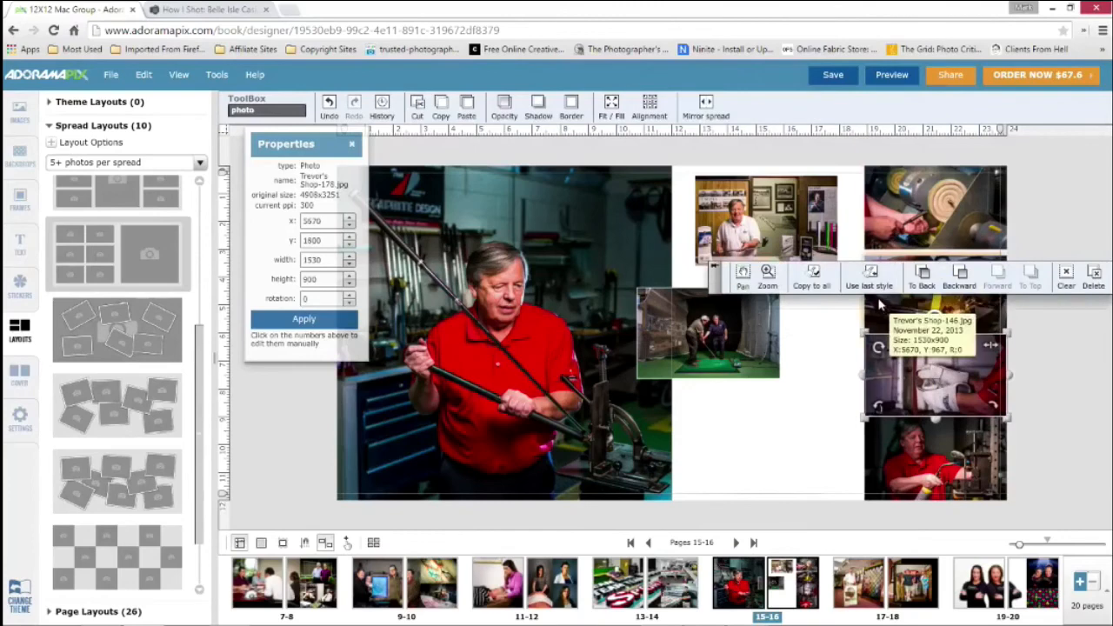
drag(882, 312, 881, 297)
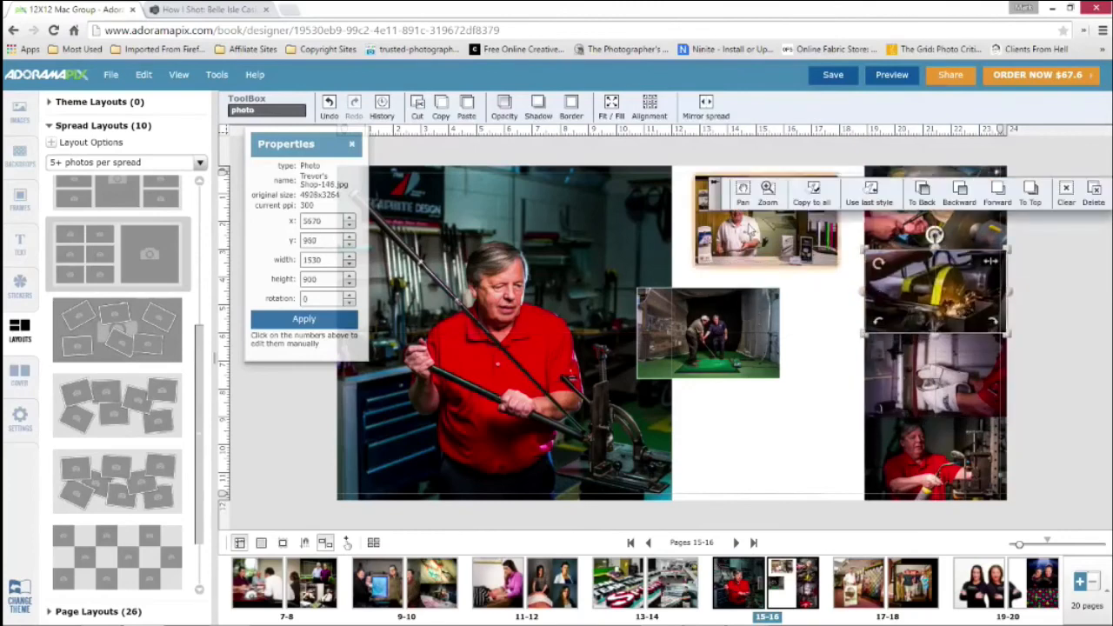
Move the counter portrait into page 16's upper inner corner at x 3600, y 0
drag(749, 246, 727, 237)
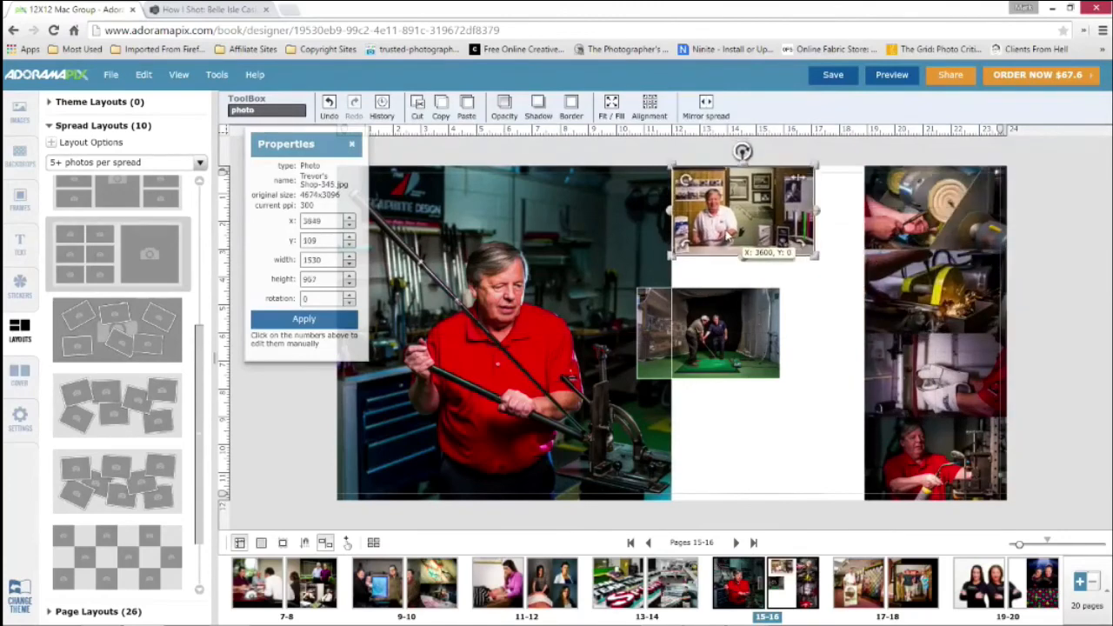
click(889, 233)
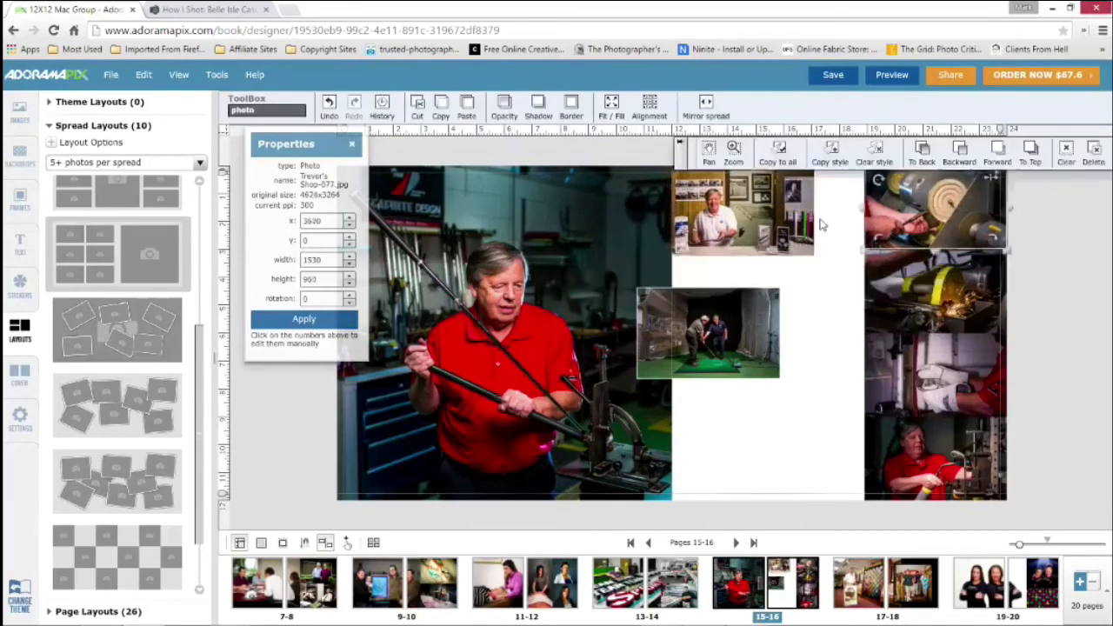
click(759, 252)
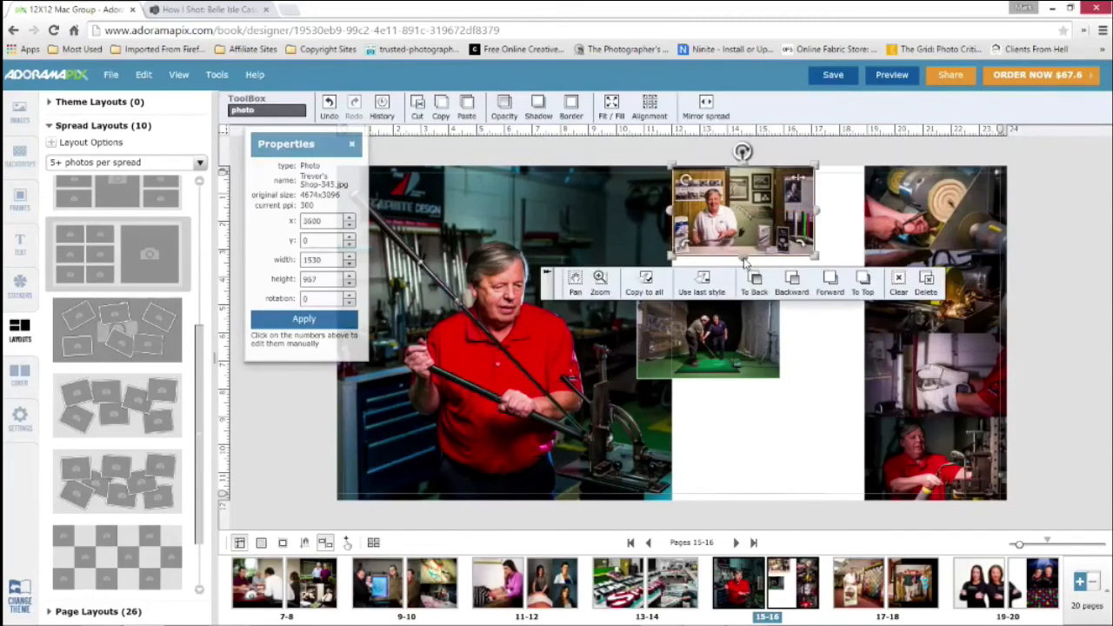
Move the golf swing photo onto page 15 to clear space, and enlarge the counter portrait to 2070 wide by 1799 high
drag(745, 263, 604, 455)
click(712, 379)
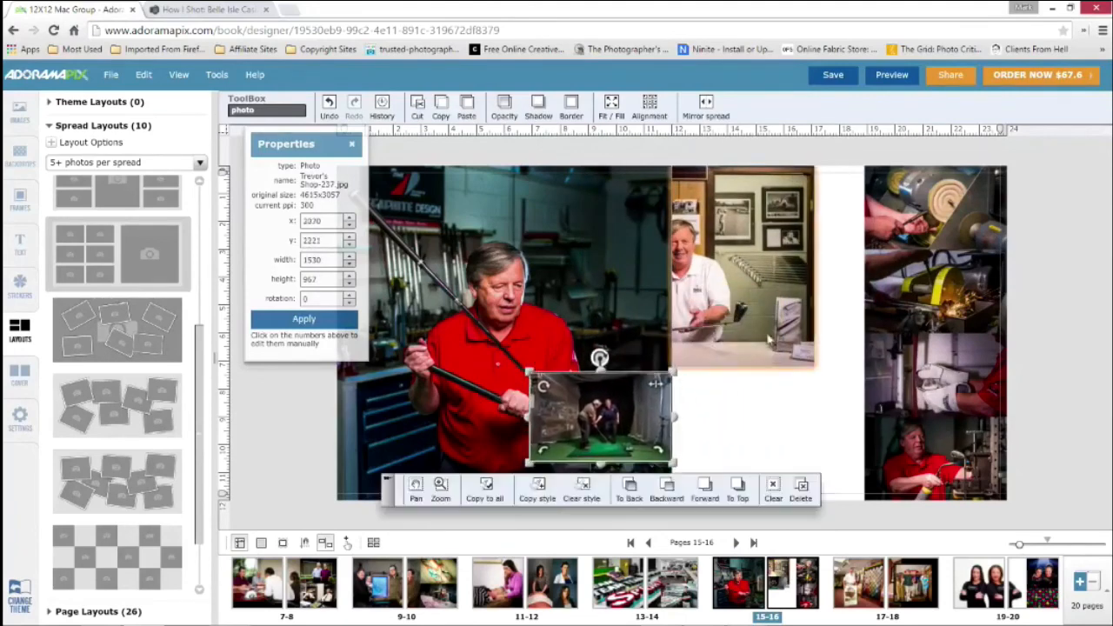
click(741, 366)
drag(744, 372, 748, 338)
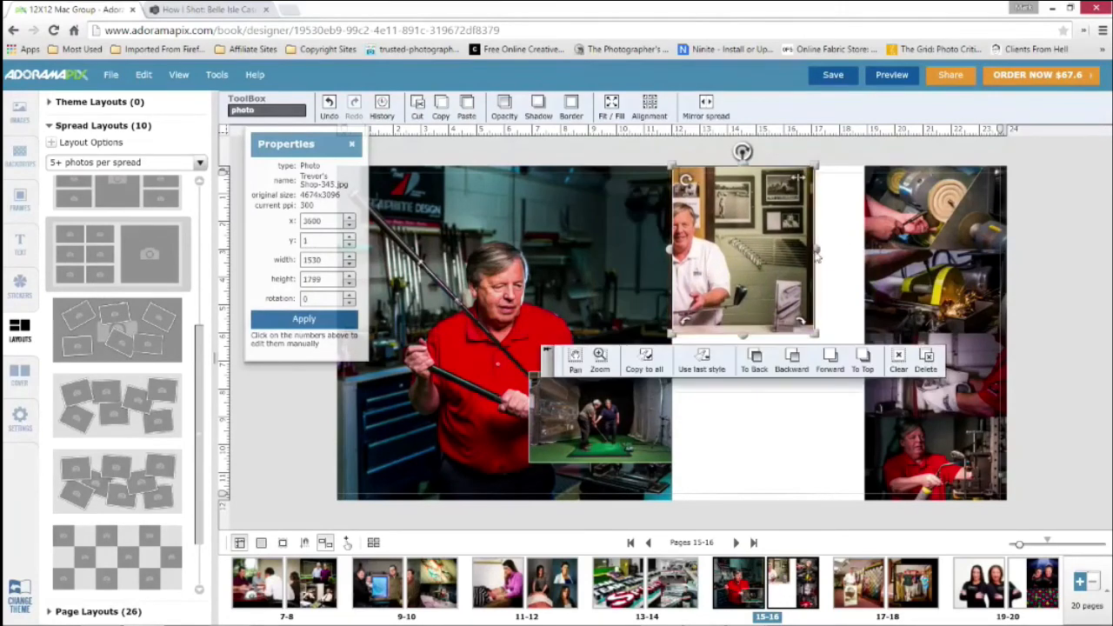
drag(818, 250, 870, 254)
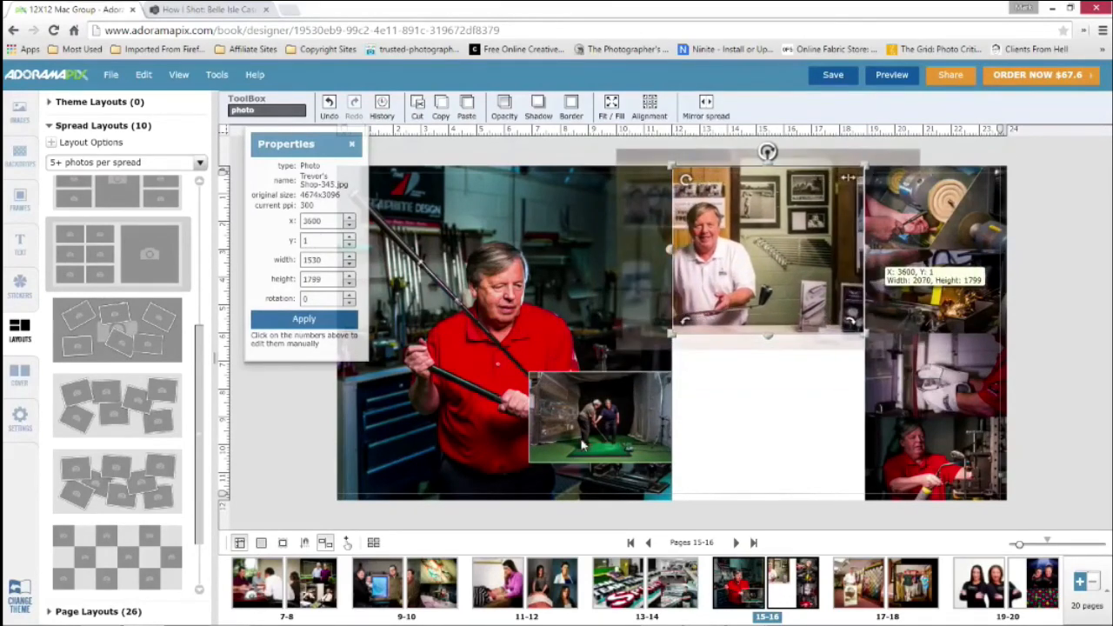
Move the golf swing photo below the counter portrait at x 3600, y 1767, and enlarge it to 2070 wide by 1833 high
click(714, 379)
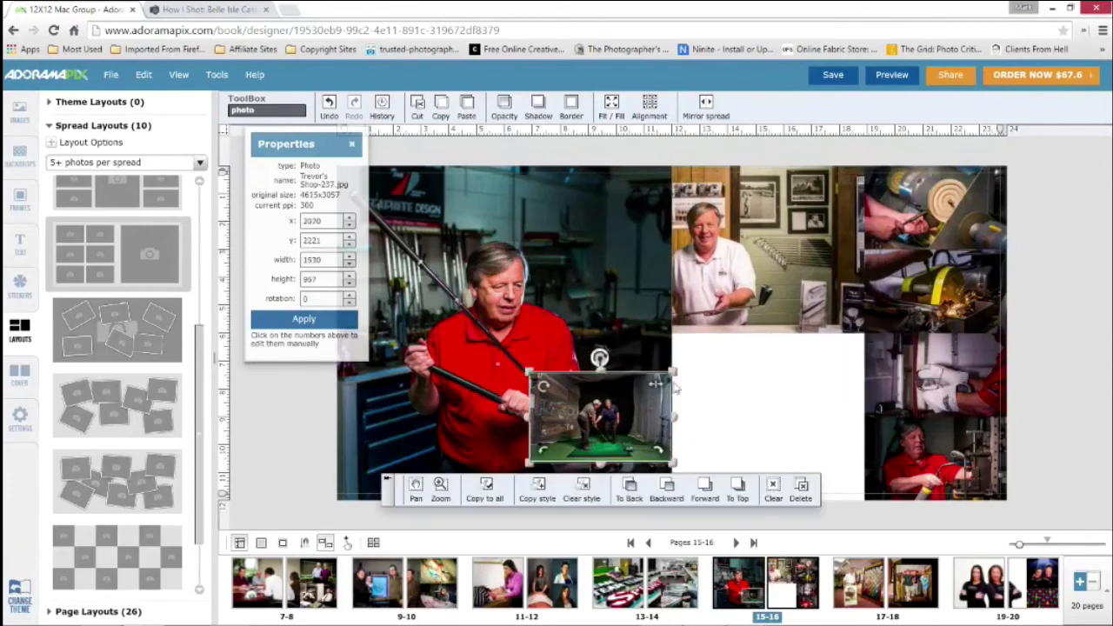
drag(677, 389, 810, 359)
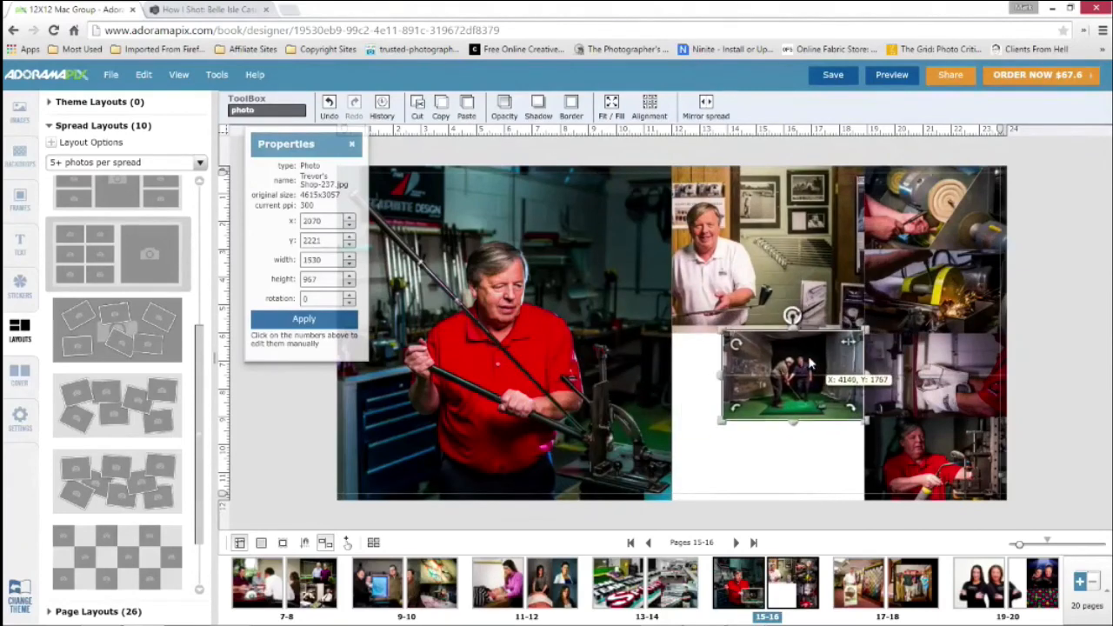
drag(718, 383, 692, 383)
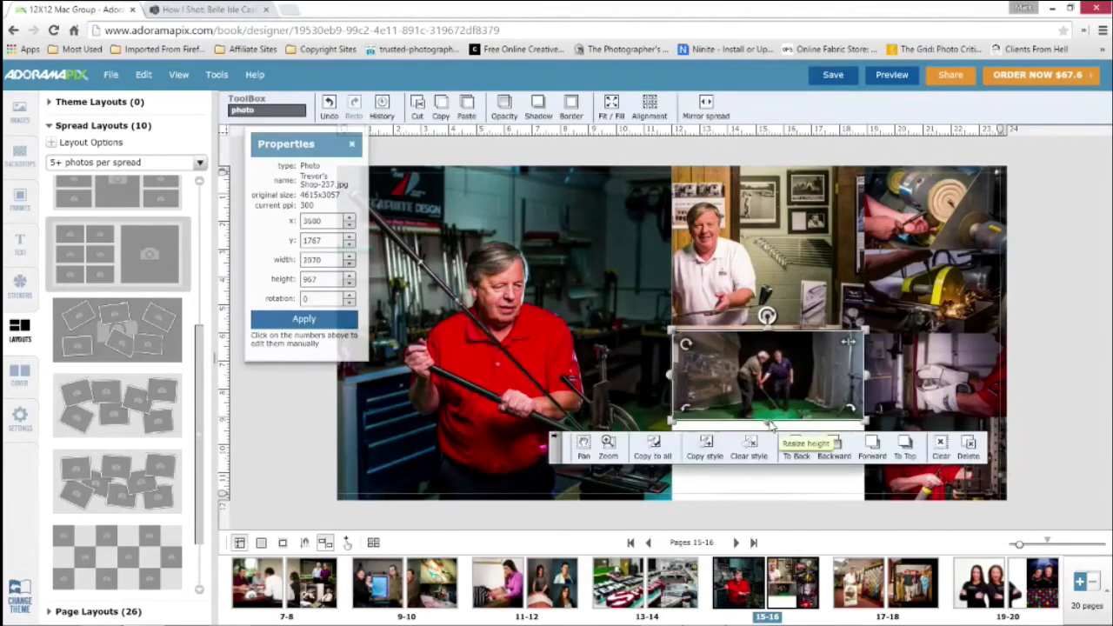
drag(773, 426, 762, 505)
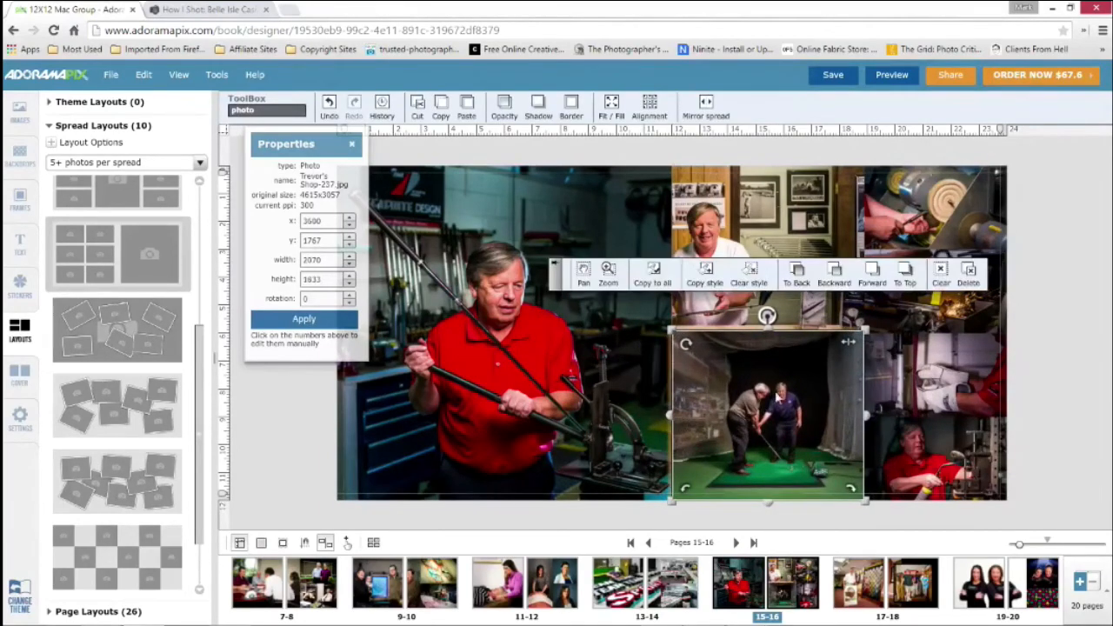
Pan the counter portrait's image to the right and slightly up within its frame so the man sits nearer the center
click(748, 237)
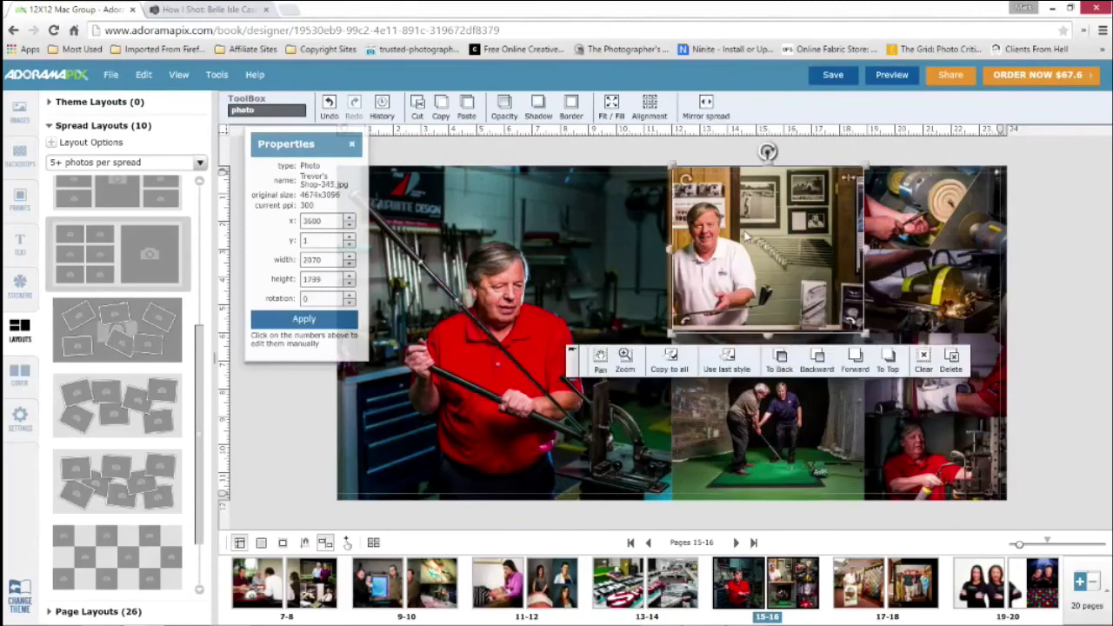
click(604, 369)
drag(734, 241, 769, 231)
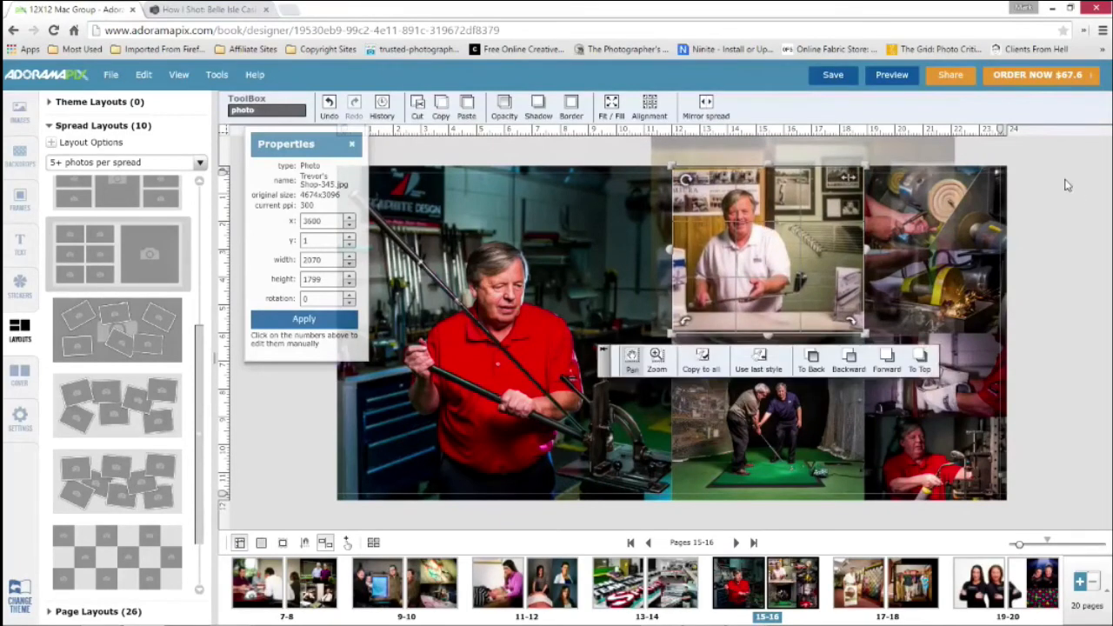
click(763, 435)
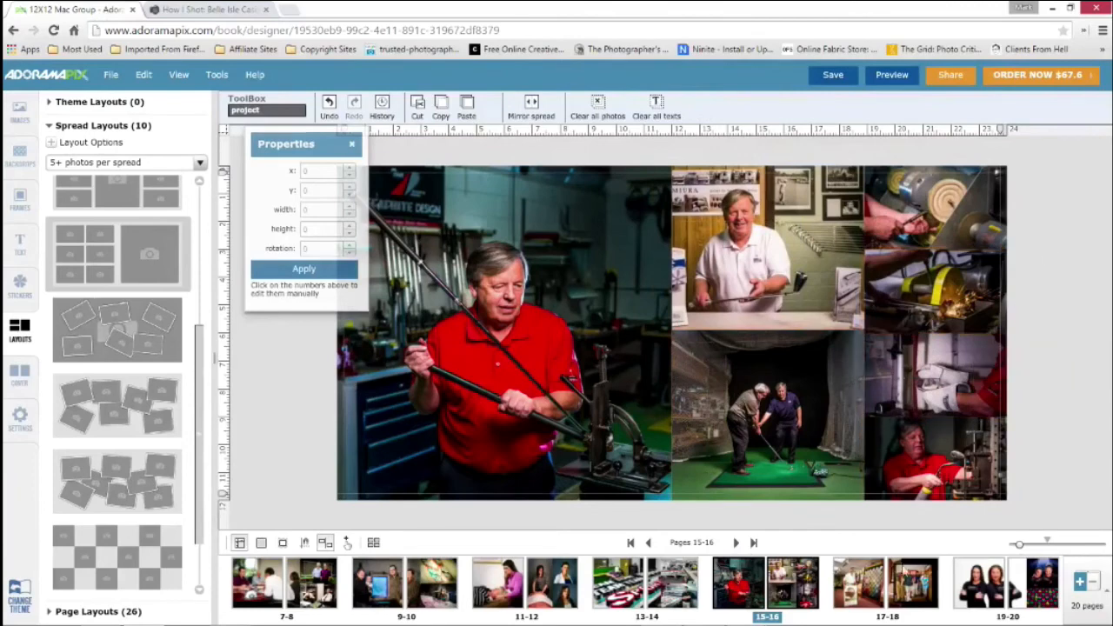
Save the photo book and preview its cover, pages 1-2 and pages 7-8
click(1035, 582)
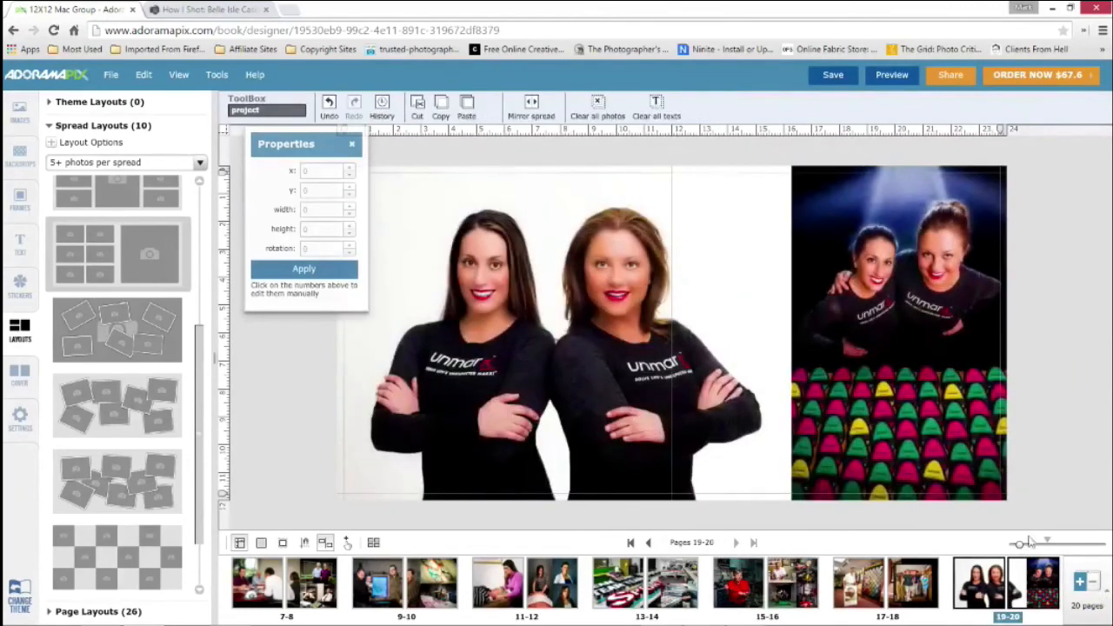
click(849, 76)
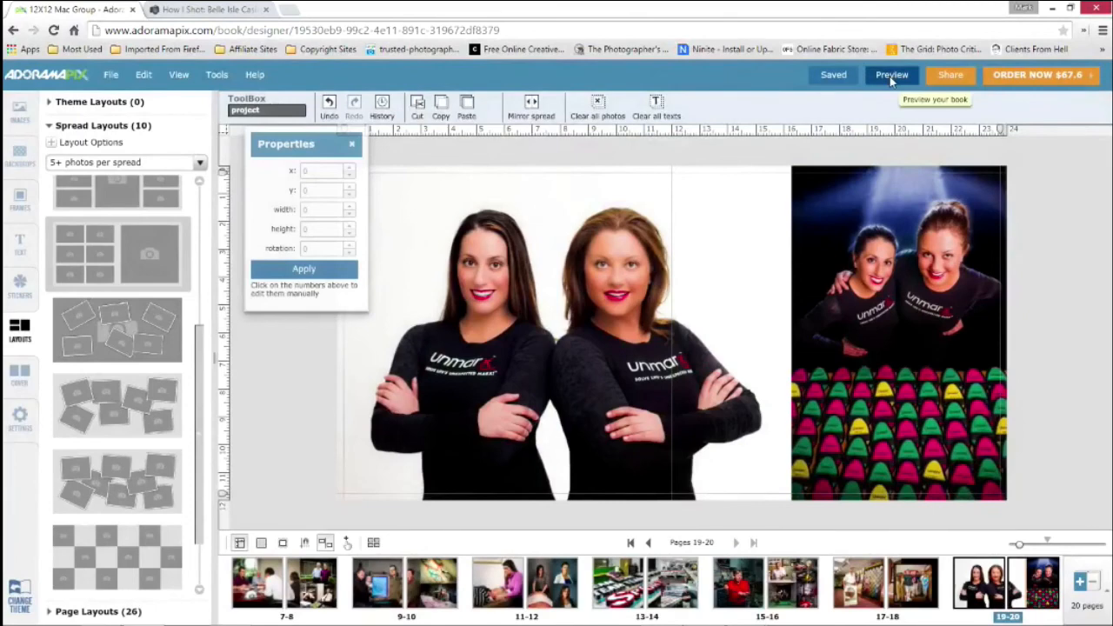
click(891, 76)
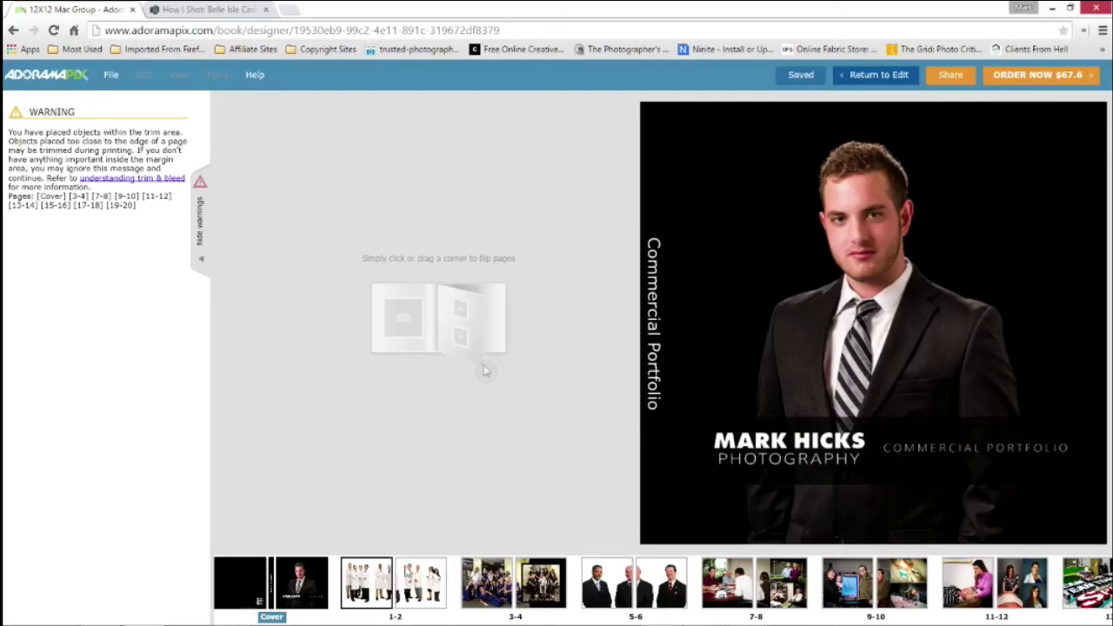
click(431, 578)
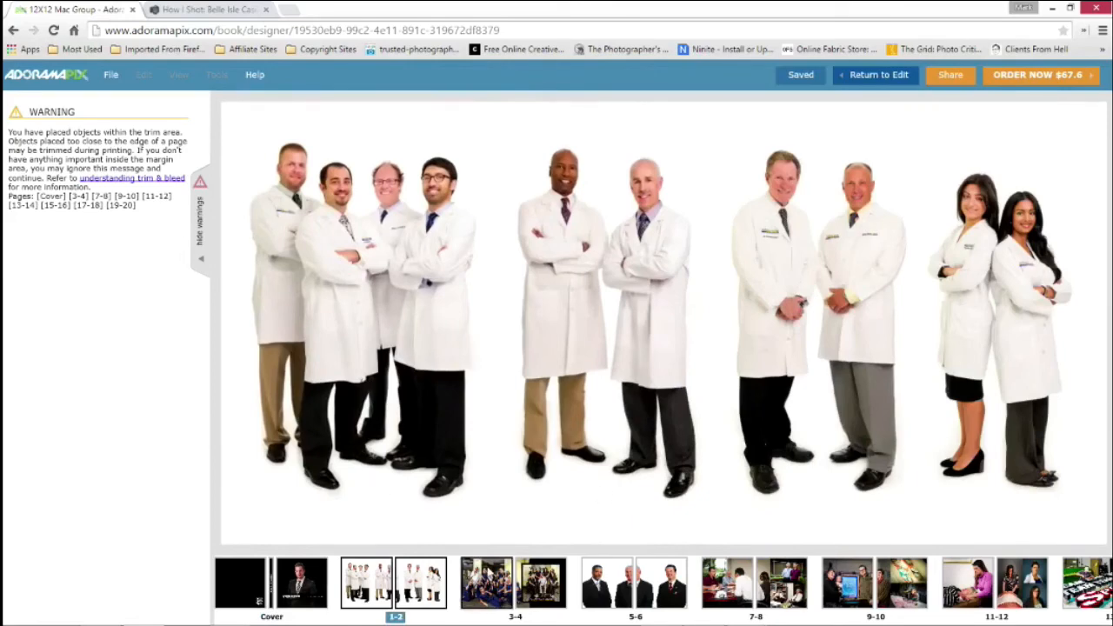
click(755, 582)
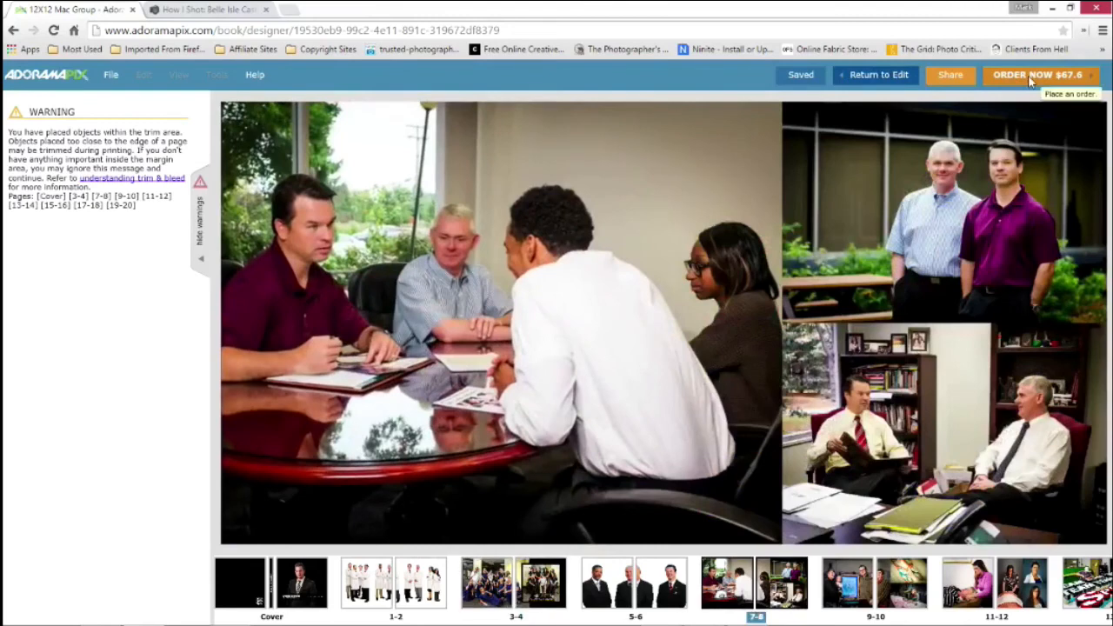
Start the order for the Mac Group book and choose Pebble Texture paper
click(1032, 77)
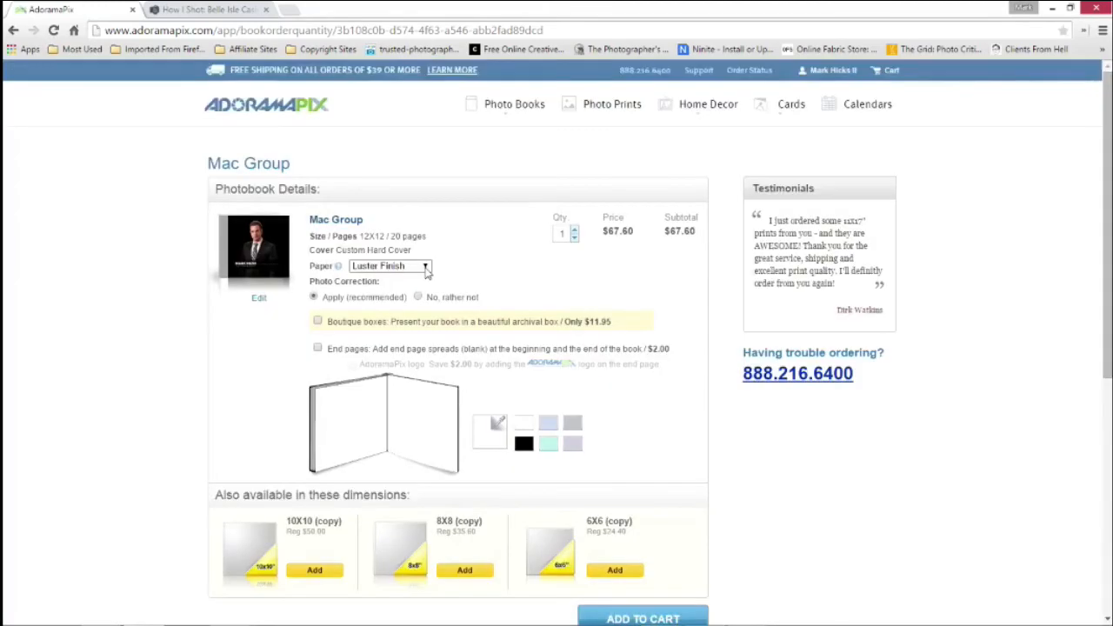
click(422, 268)
click(417, 311)
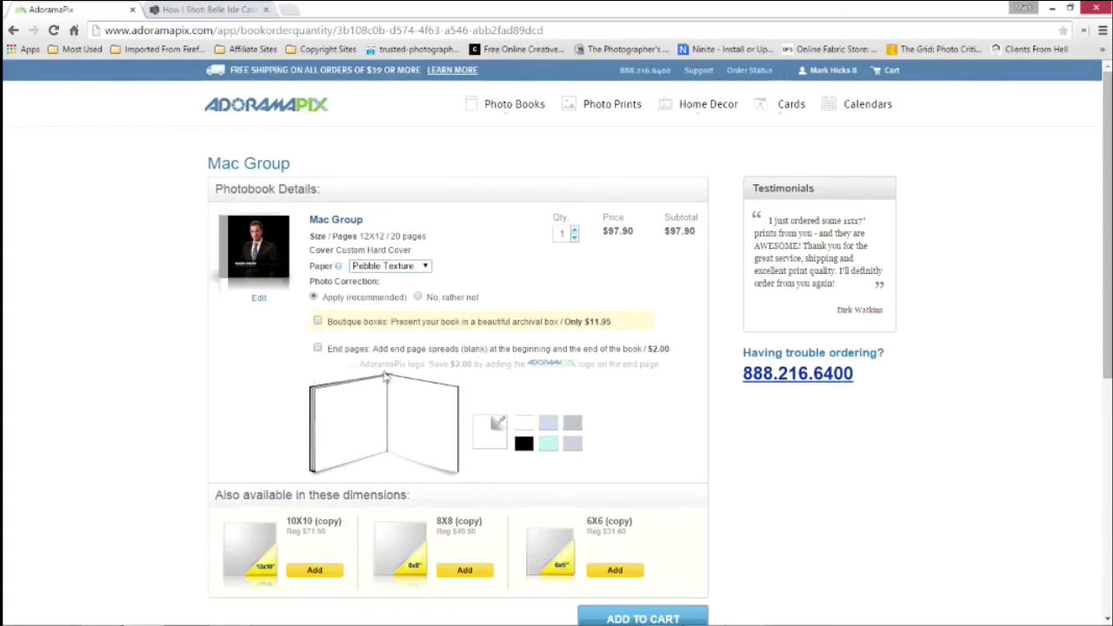
Add black end pages to the book order and include the AdoramaPix logo on the end page
click(318, 348)
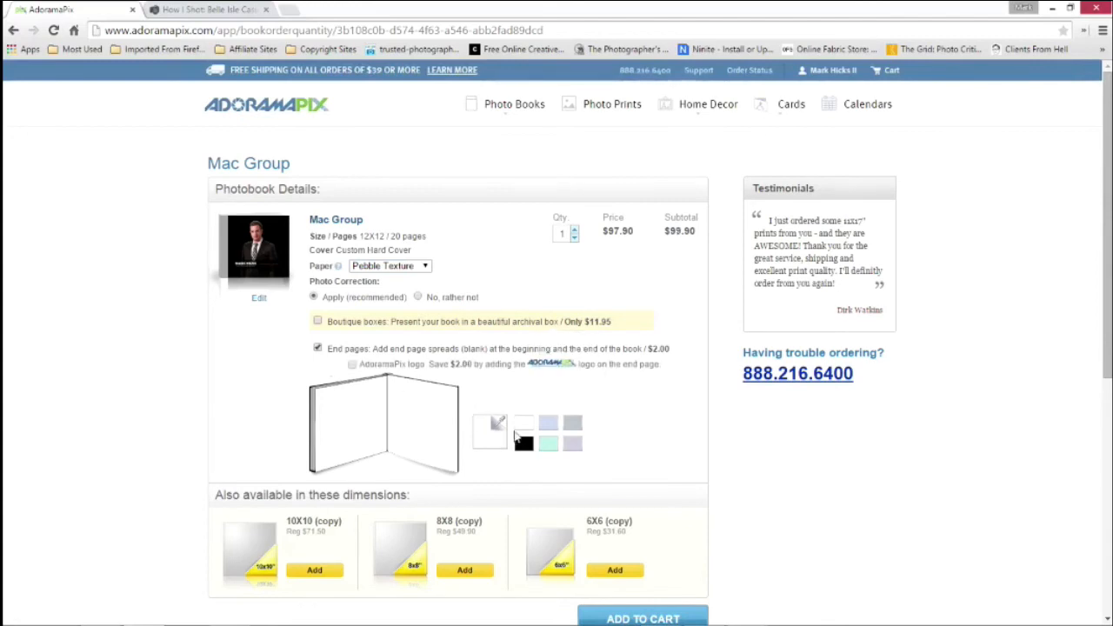
click(525, 446)
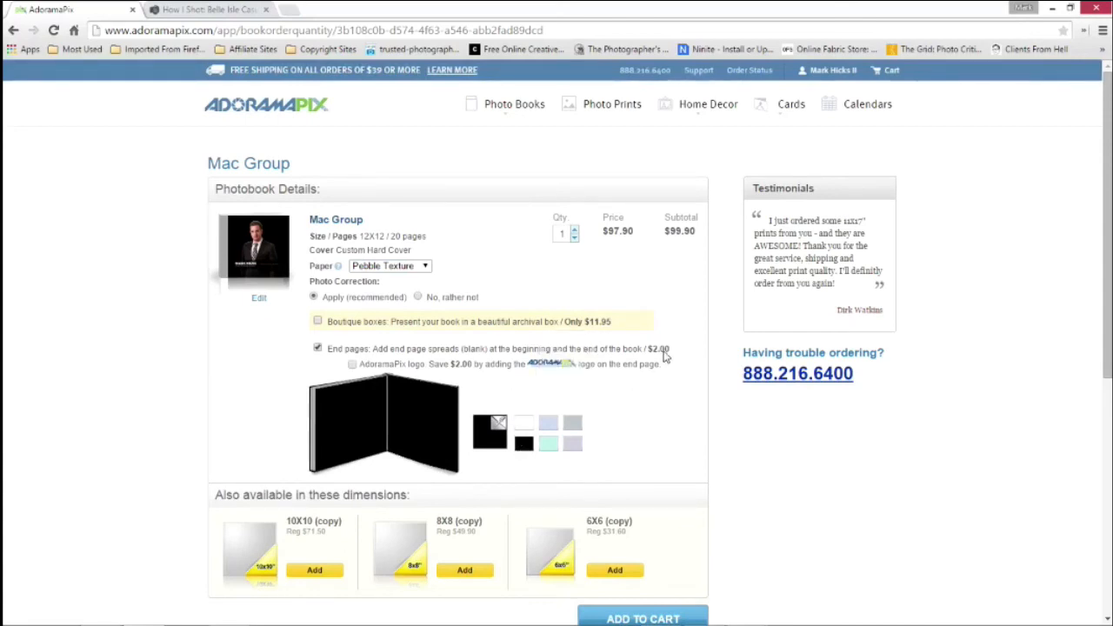
click(352, 365)
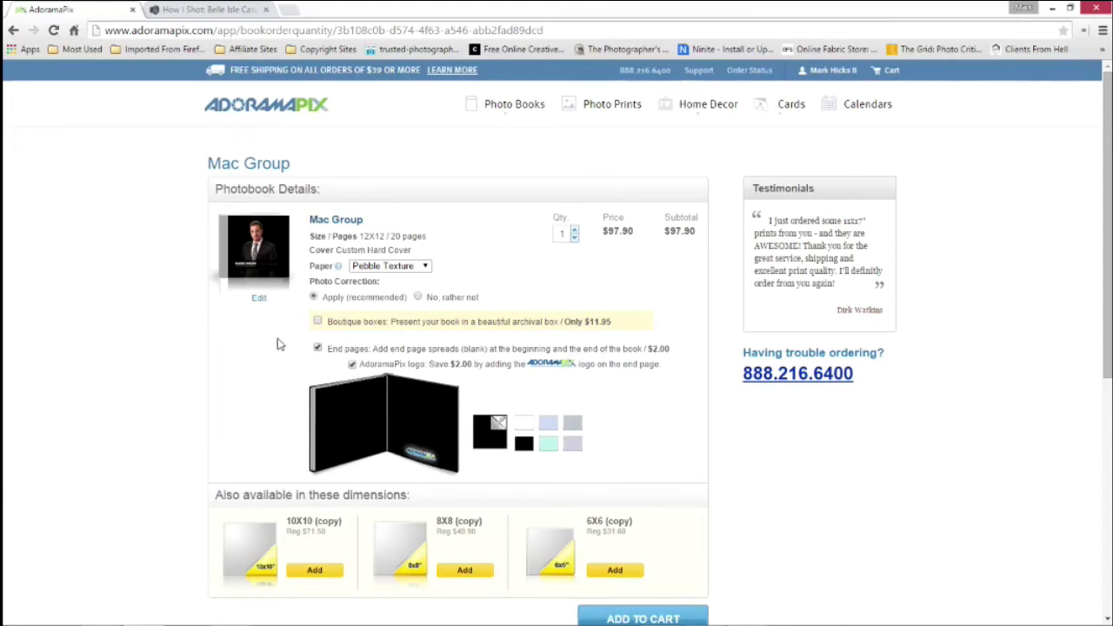
Remove the AdoramaPix logo from the end page in the Mac Group book order
click(351, 365)
scroll(252, 359, down, 2)
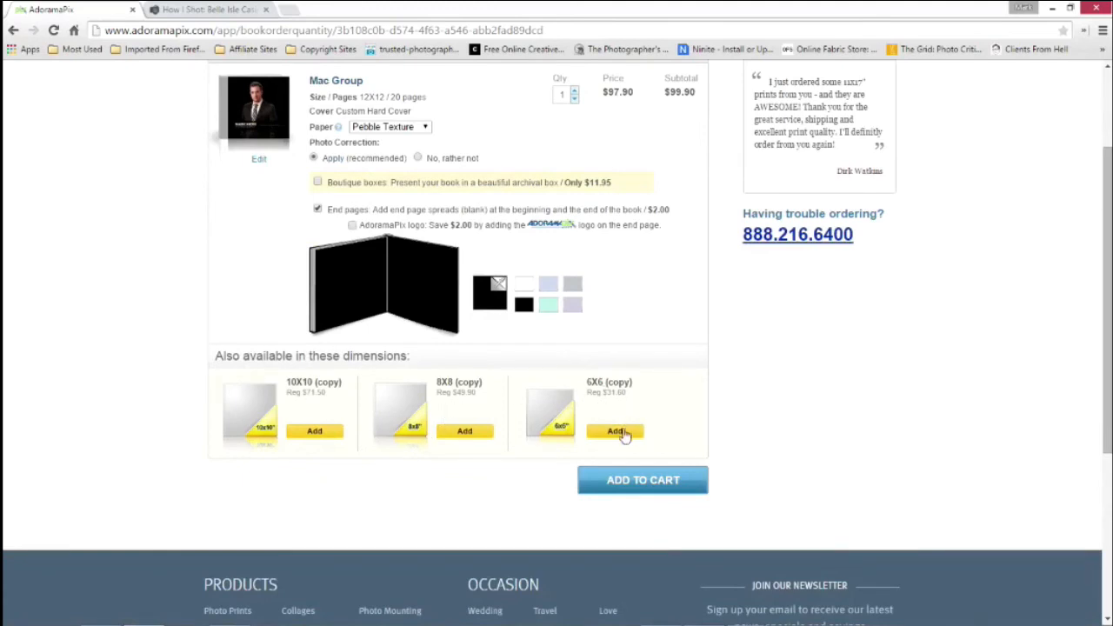
scroll(771, 441, up, 2)
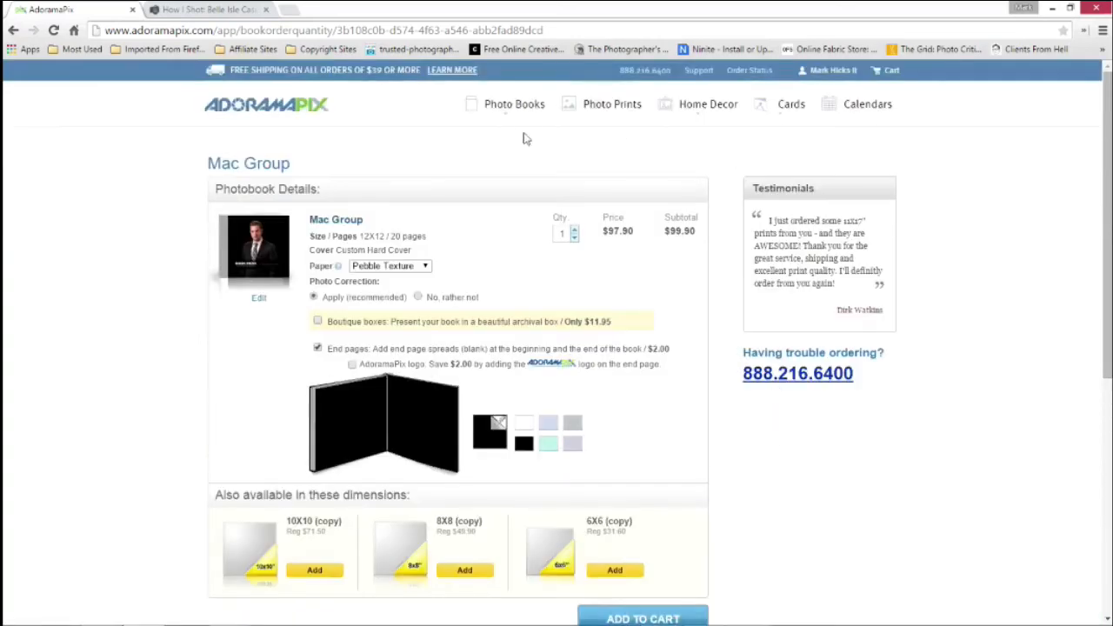
Delete the blank 10-page Mac Group book from the saved photo books
mouse_move(518, 117)
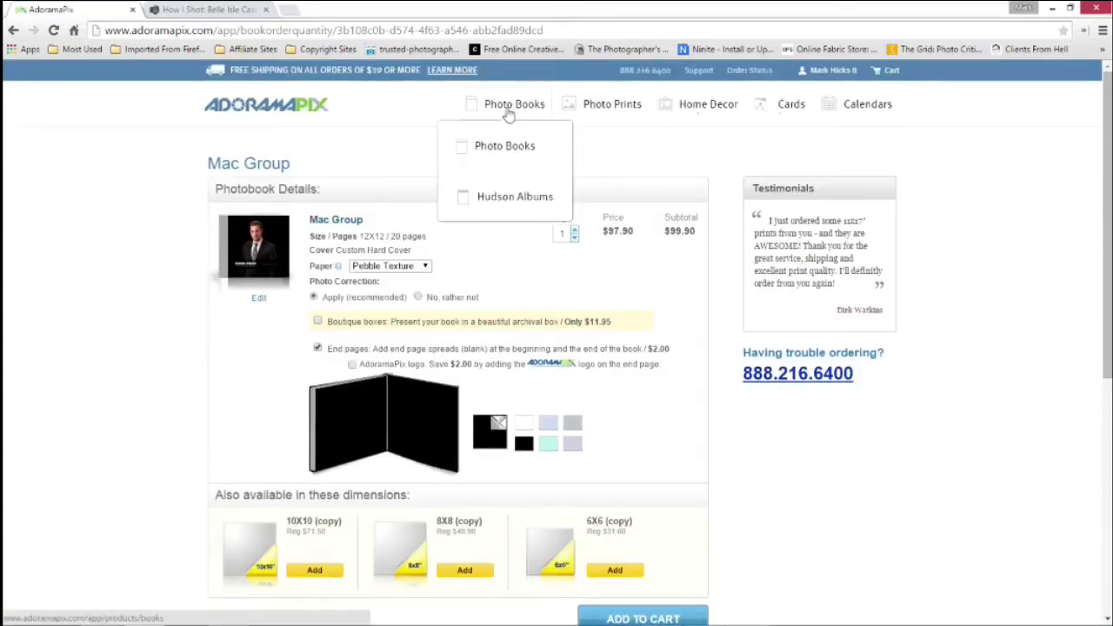
click(510, 114)
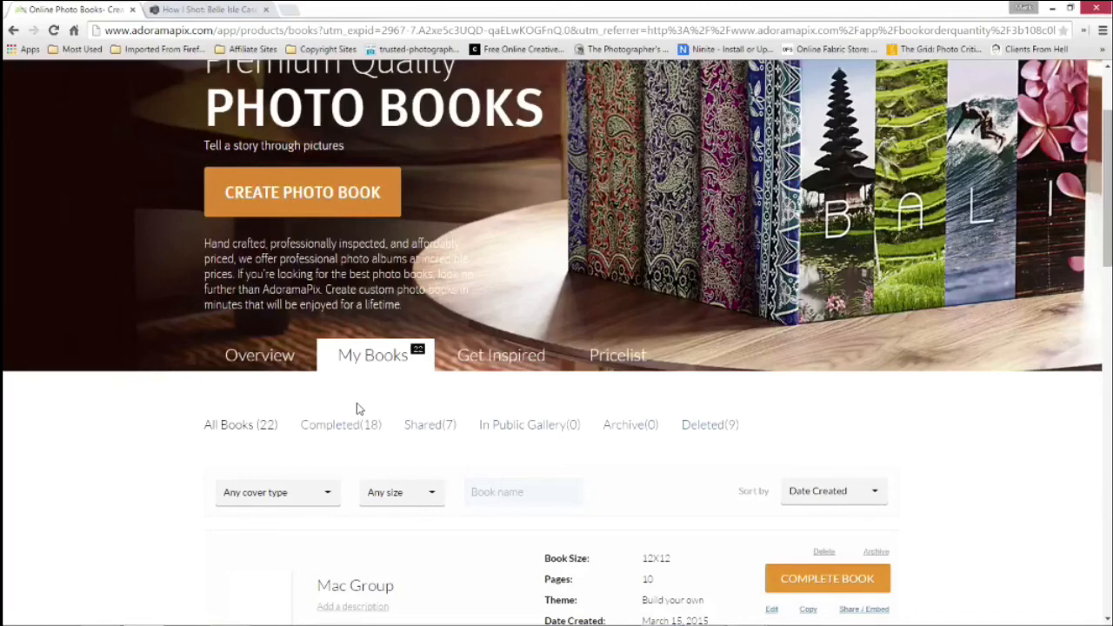
scroll(365, 410, down, 2)
scroll(556, 465, down, 3)
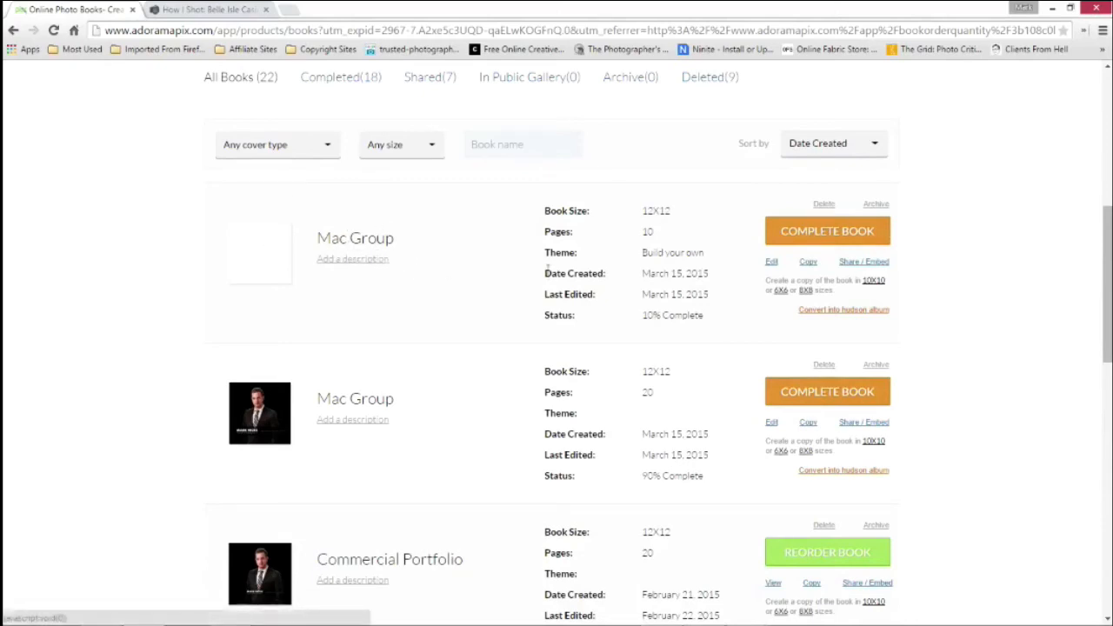
click(823, 205)
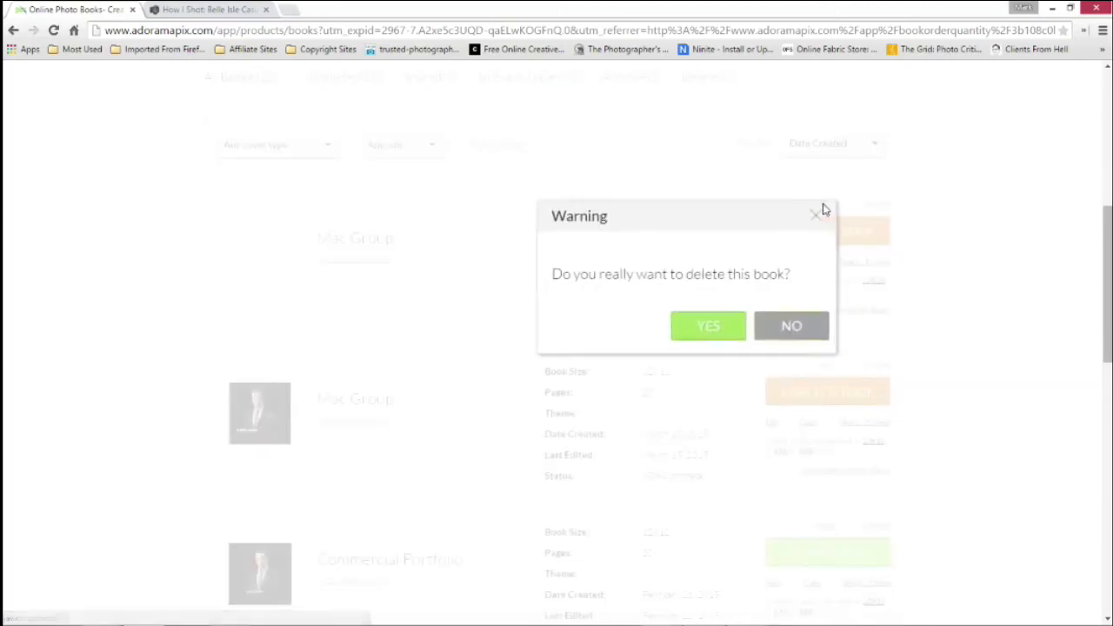
click(735, 326)
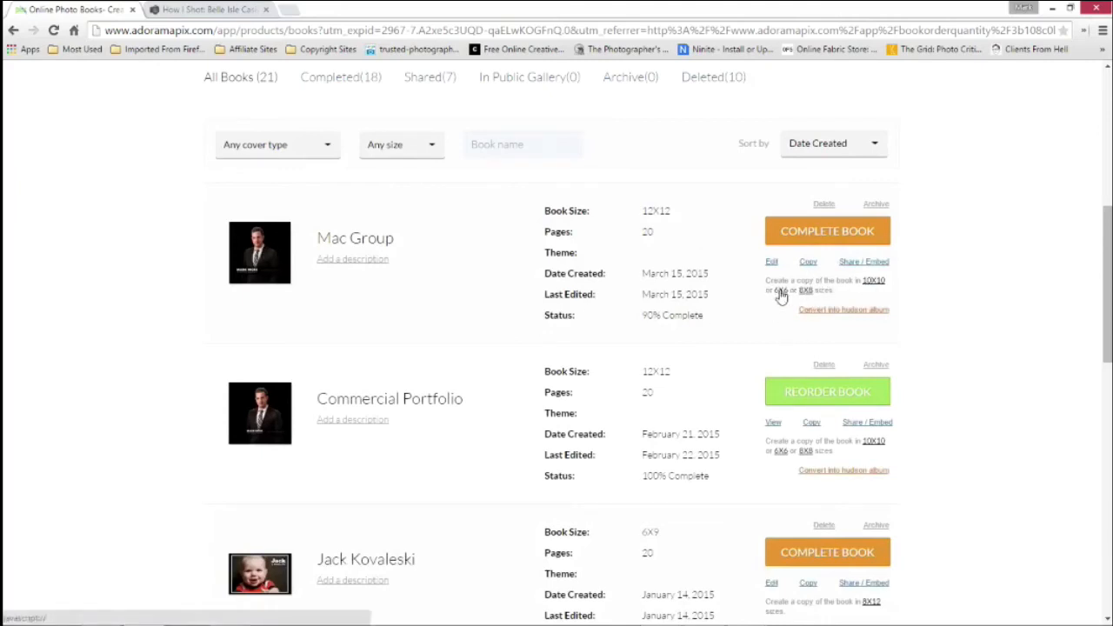
Reopen the order for the 20-page Mac Group book, change its paper to Luster Finish and check the subtotal
click(827, 233)
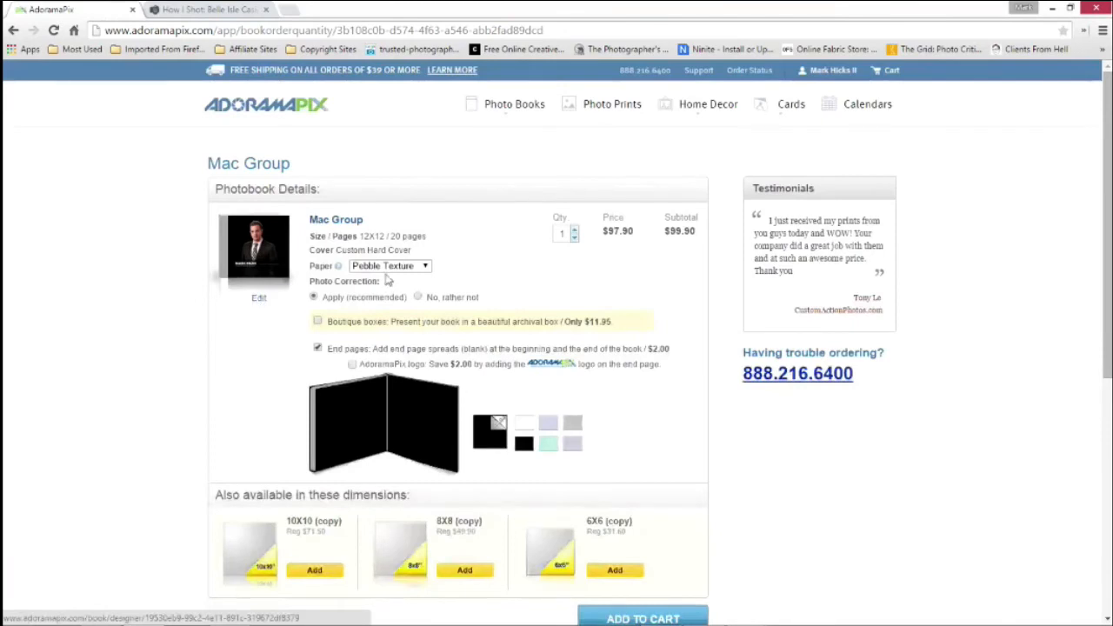
click(389, 266)
click(397, 288)
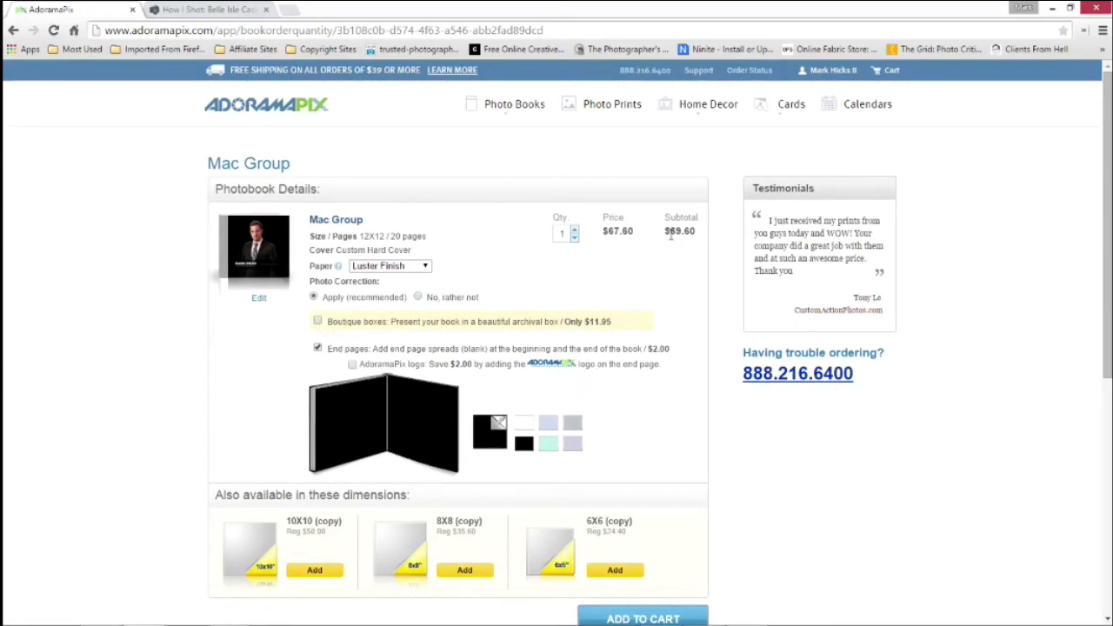
drag(658, 231, 700, 232)
click(699, 231)
Bring up Promo Code.txt in Notepad to read the promo code, and return to the book order in the browser
mouse_move(766, 619)
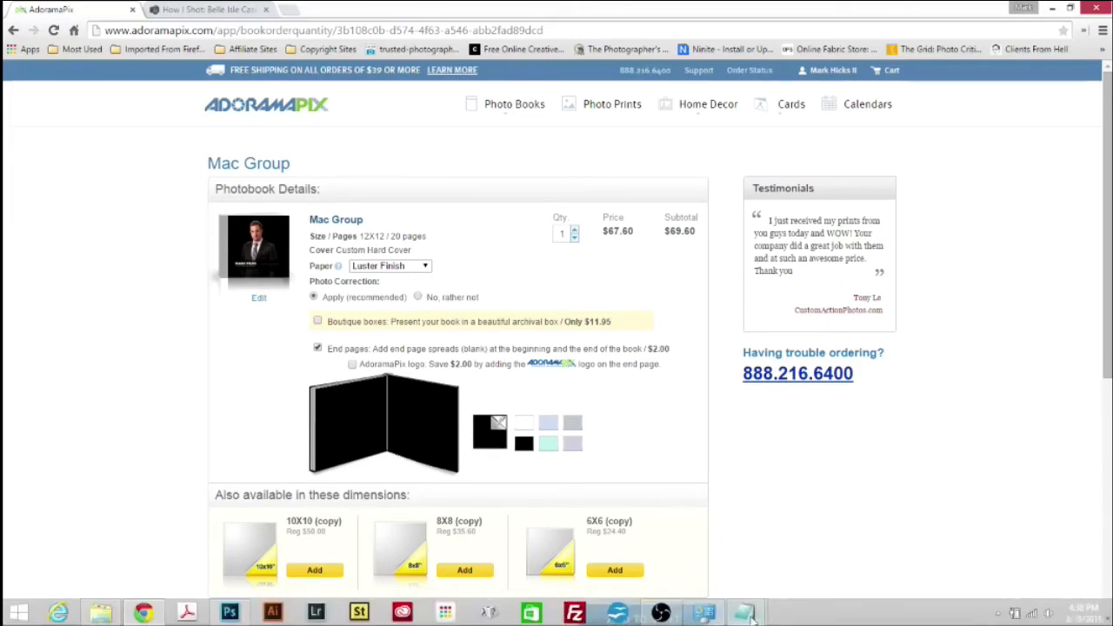
click(687, 520)
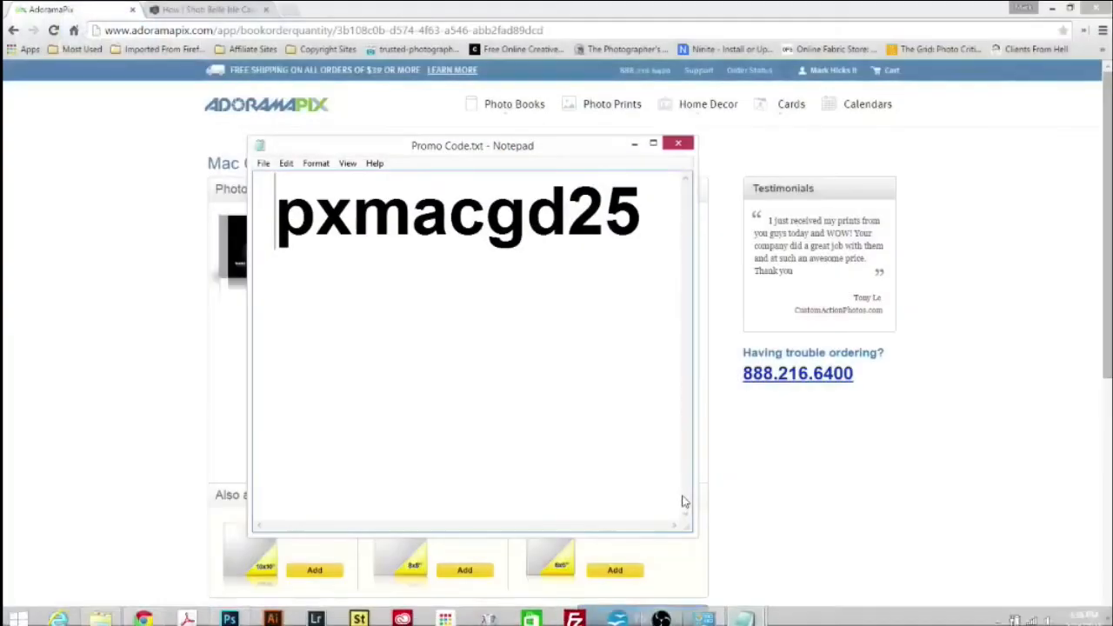
drag(490, 148, 461, 111)
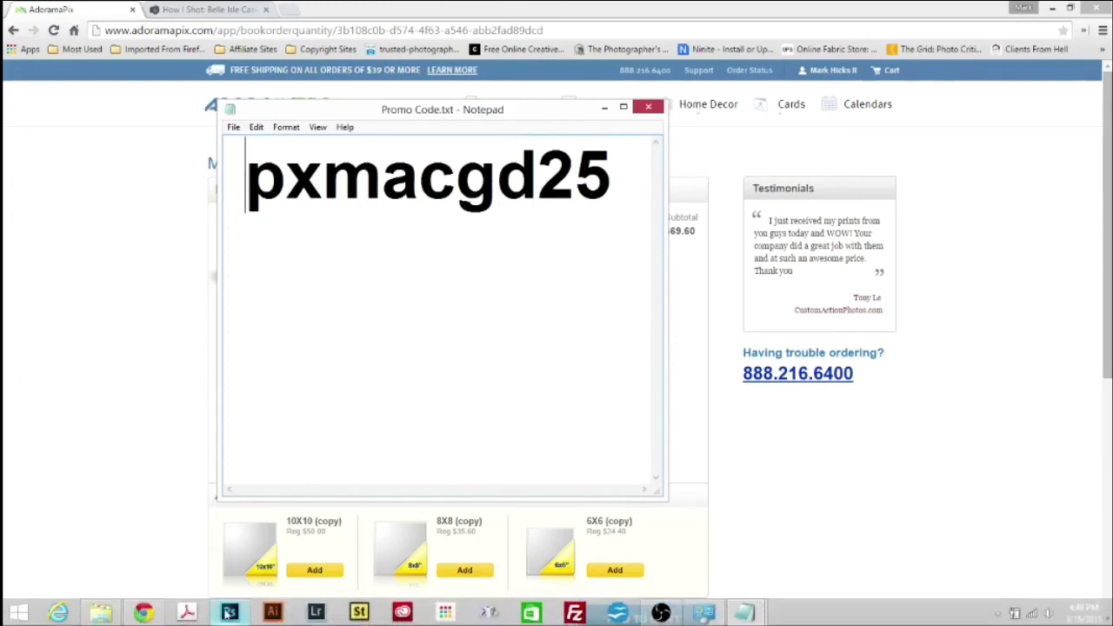
mouse_move(228, 614)
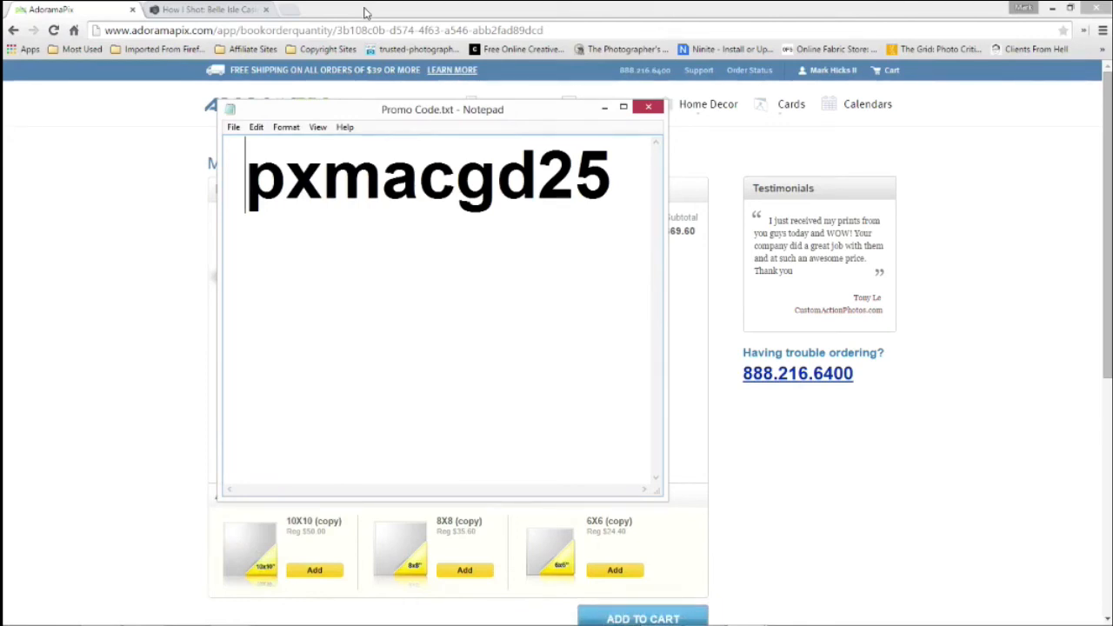
click(87, 16)
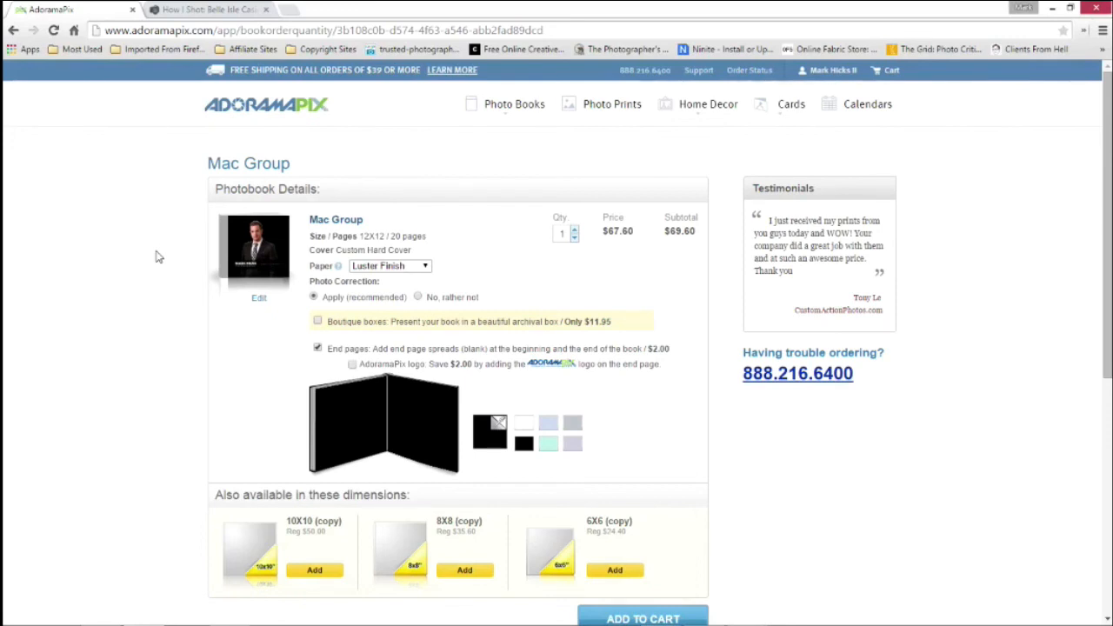
Review the photo book price list for hard cover books with Luster Finish paper
mouse_move(513, 105)
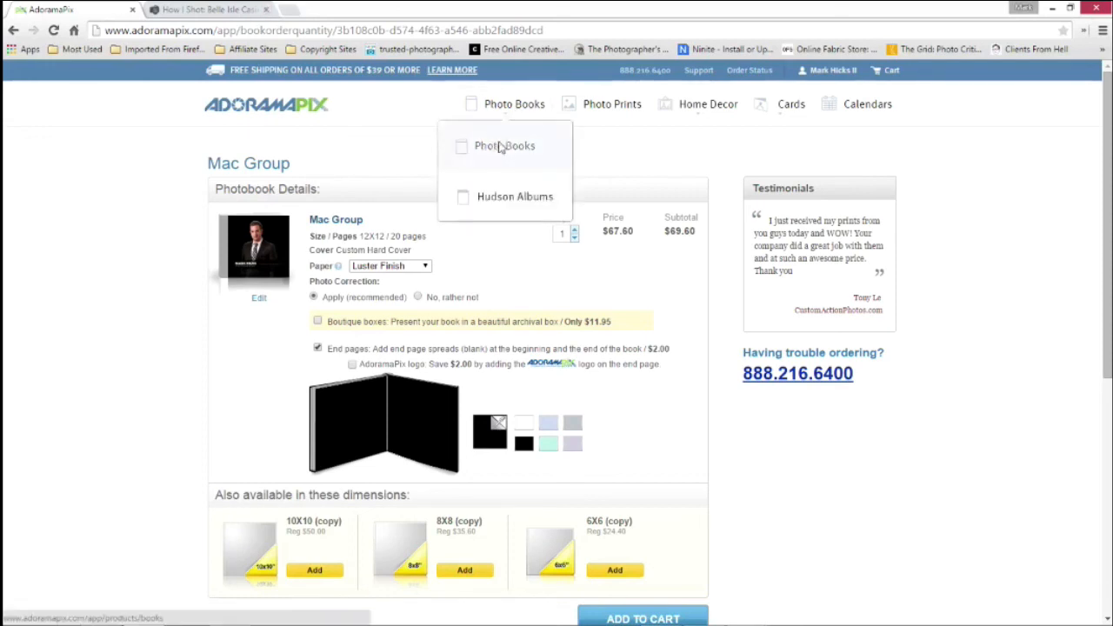
click(502, 148)
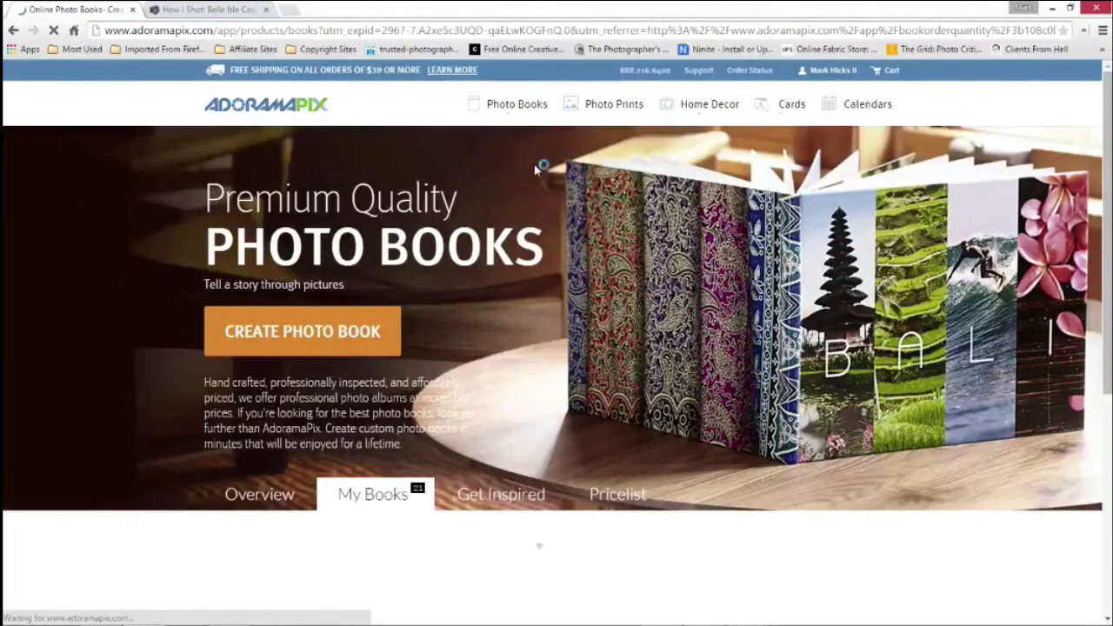
click(607, 503)
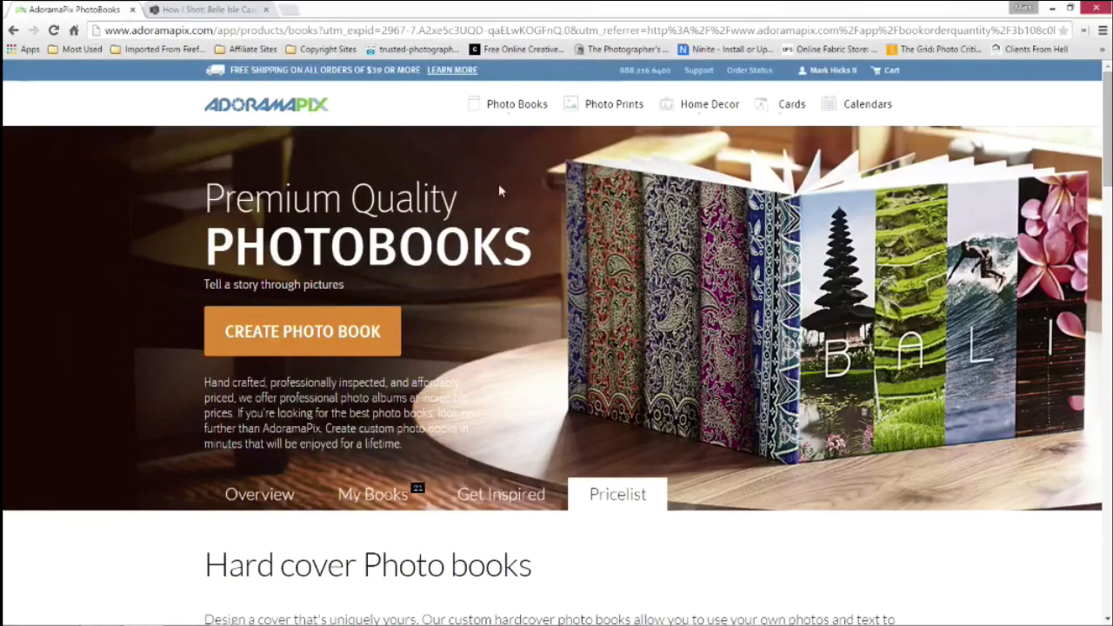
click(612, 499)
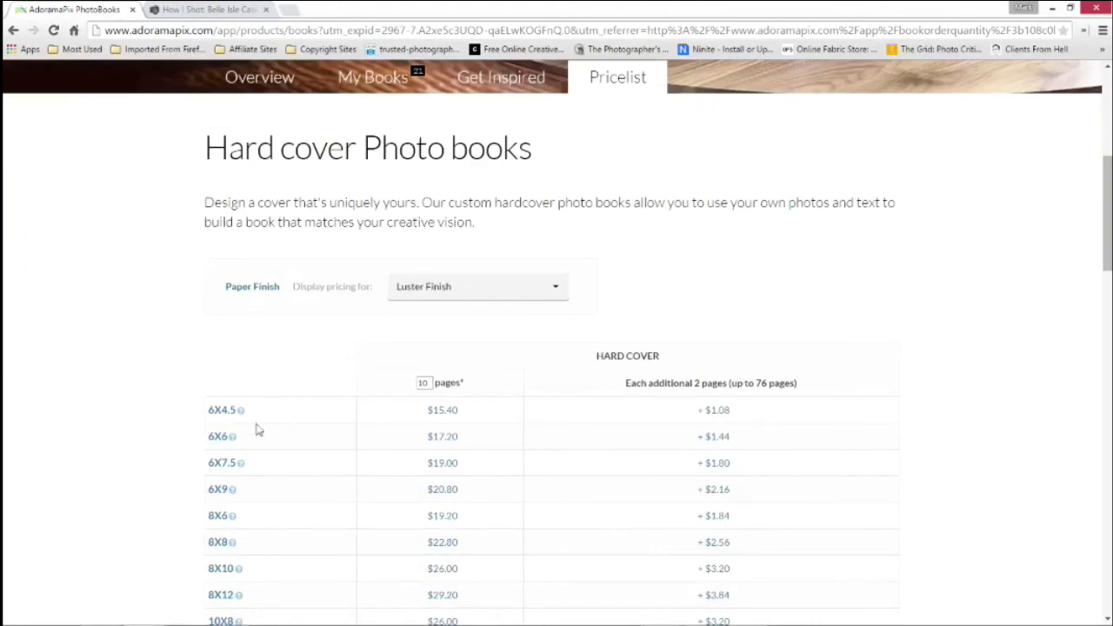
scroll(256, 430, down, 2)
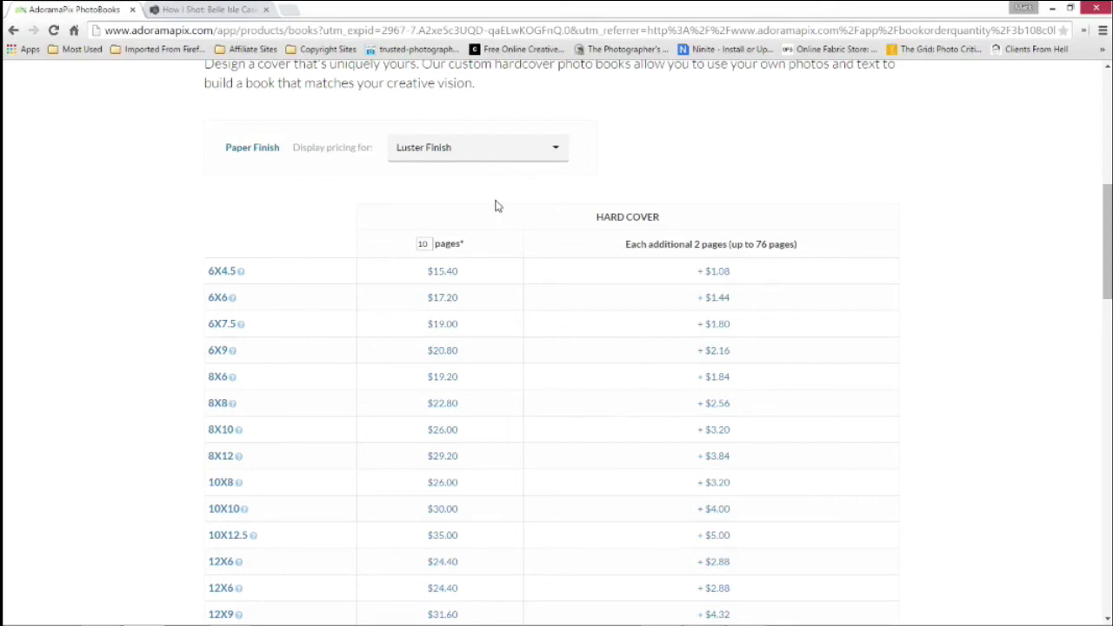
scroll(497, 205, up, 4)
scroll(557, 174, up, 3)
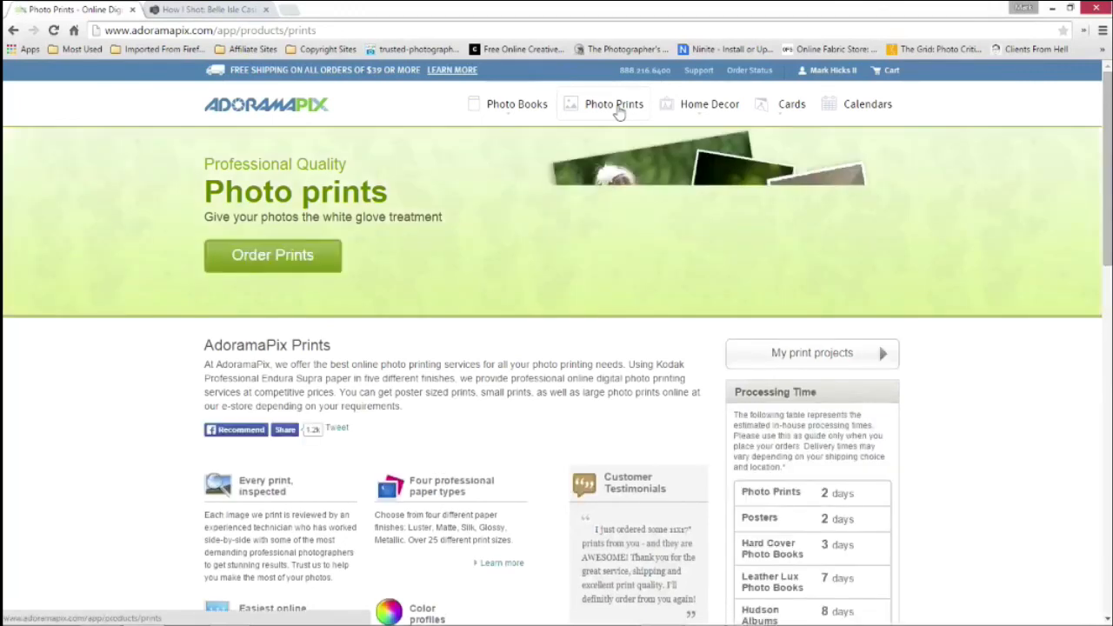
Look up the photo print prices, including the 4X6 Kodak Endura Glossy print
click(618, 113)
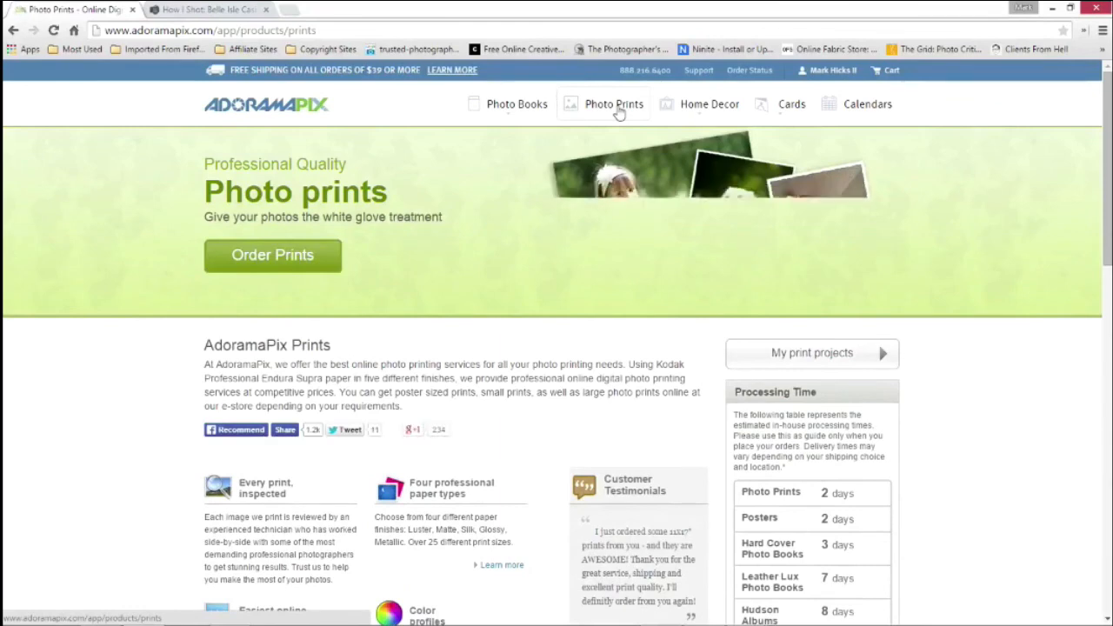
scroll(1076, 268, down, 6)
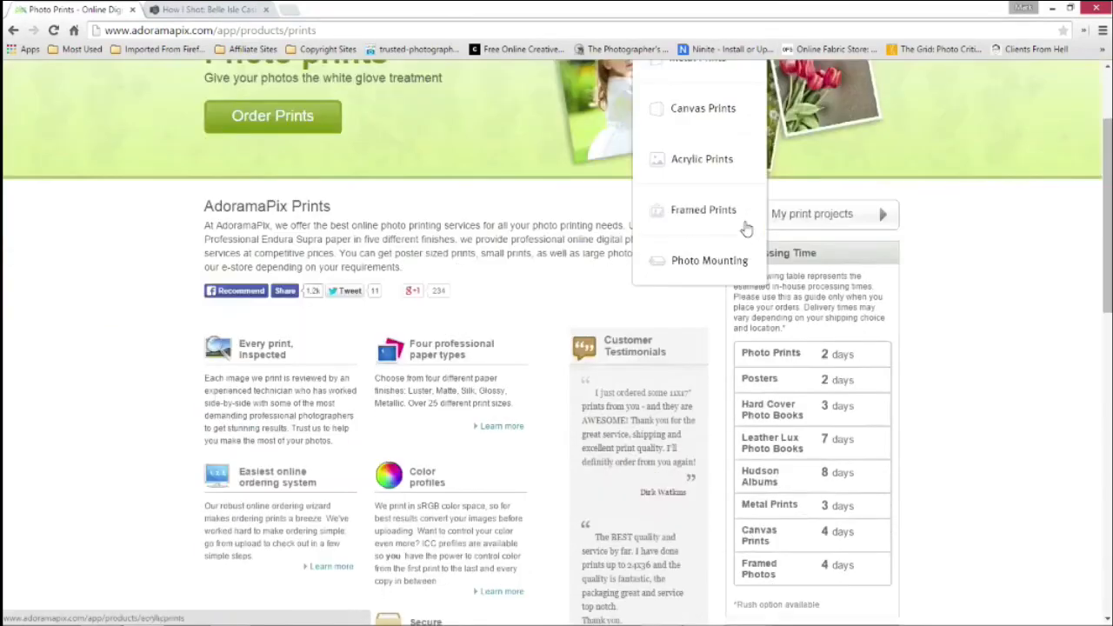
scroll(842, 287, down, 1)
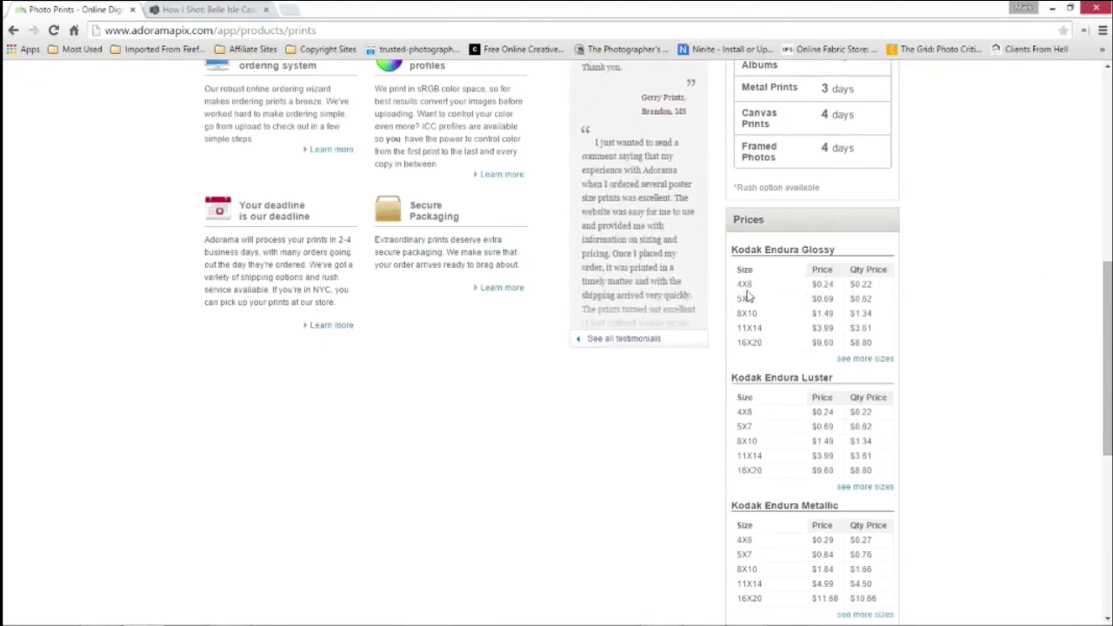
drag(735, 284, 837, 284)
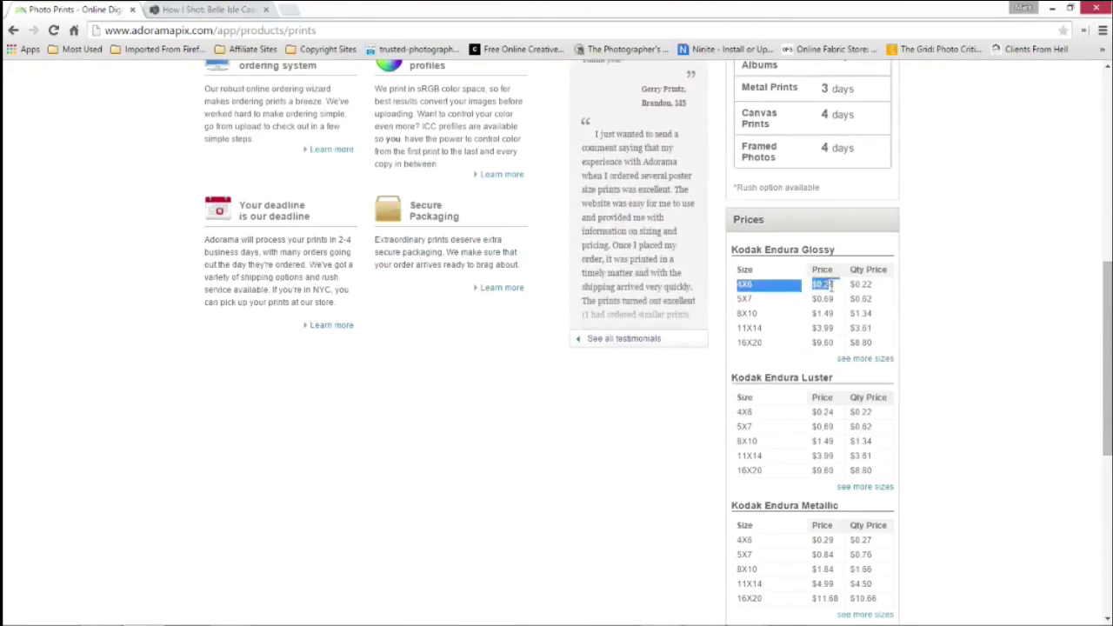
click(992, 275)
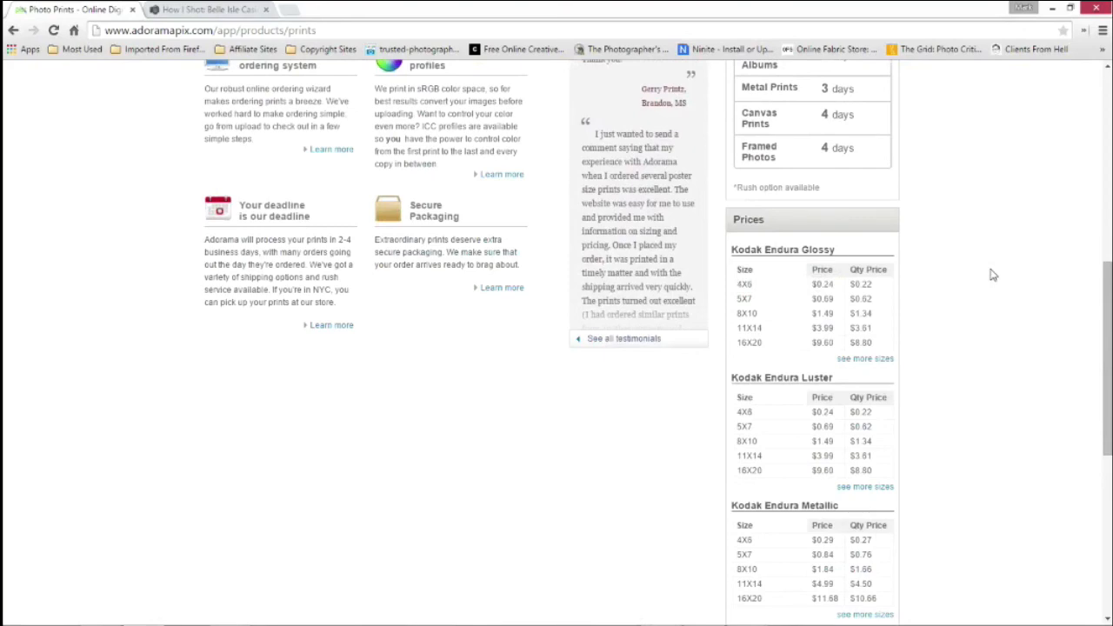
scroll(993, 275, up, 3)
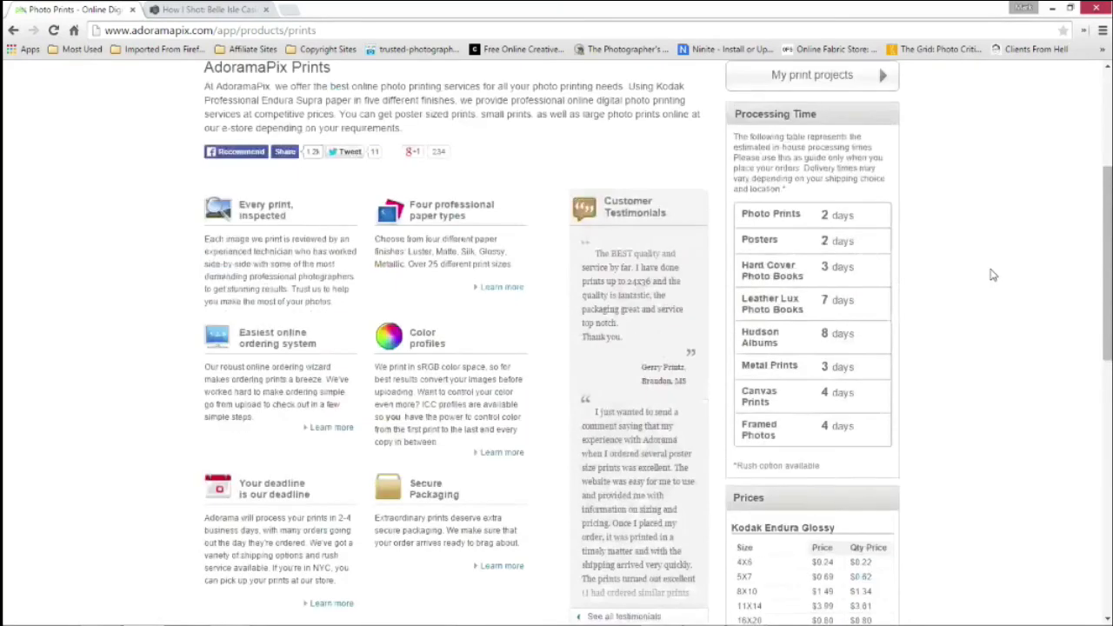
scroll(994, 275, up, 3)
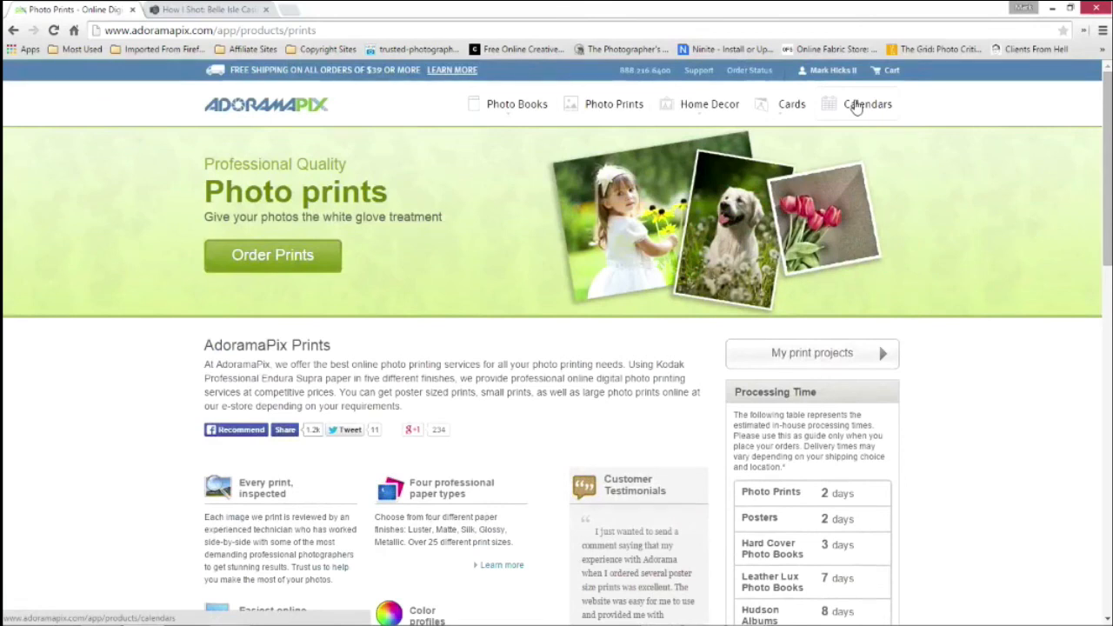
Browse the photo calendars page and review the pricing chart for Canon Premium Luster desktop, centerfold and top hanging calendars
click(857, 105)
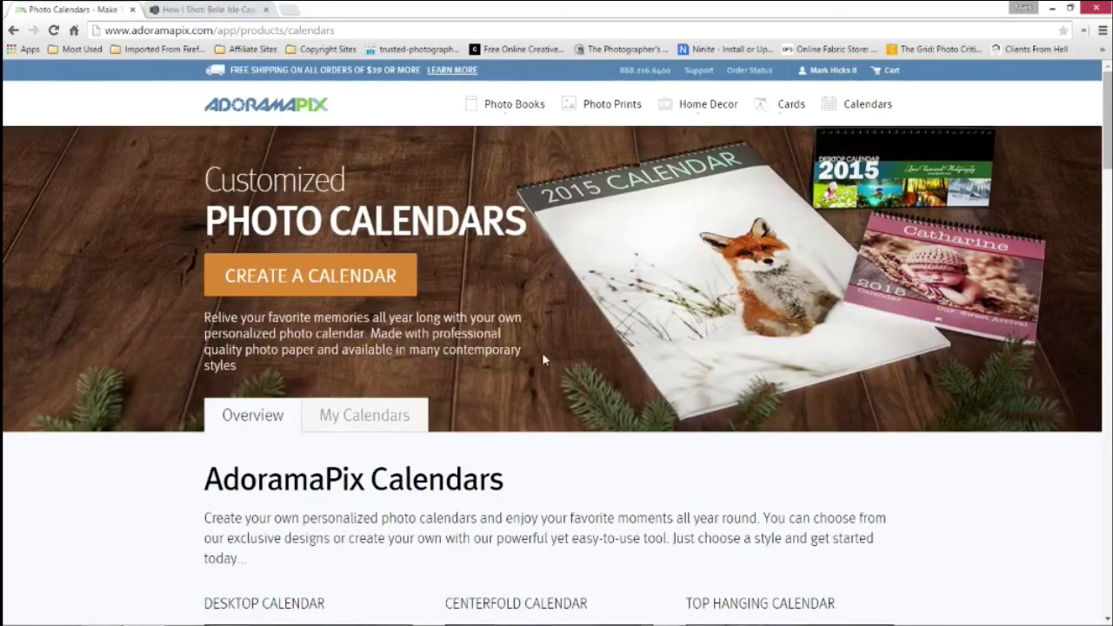
scroll(461, 351, down, 2)
scroll(461, 352, down, 10)
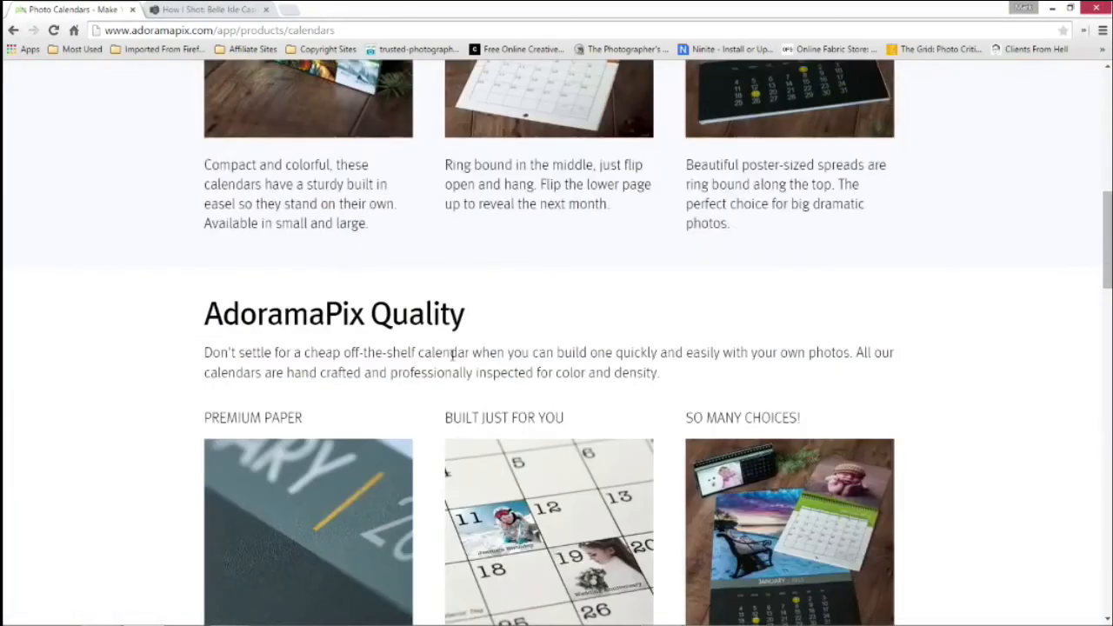
scroll(465, 357, down, 11)
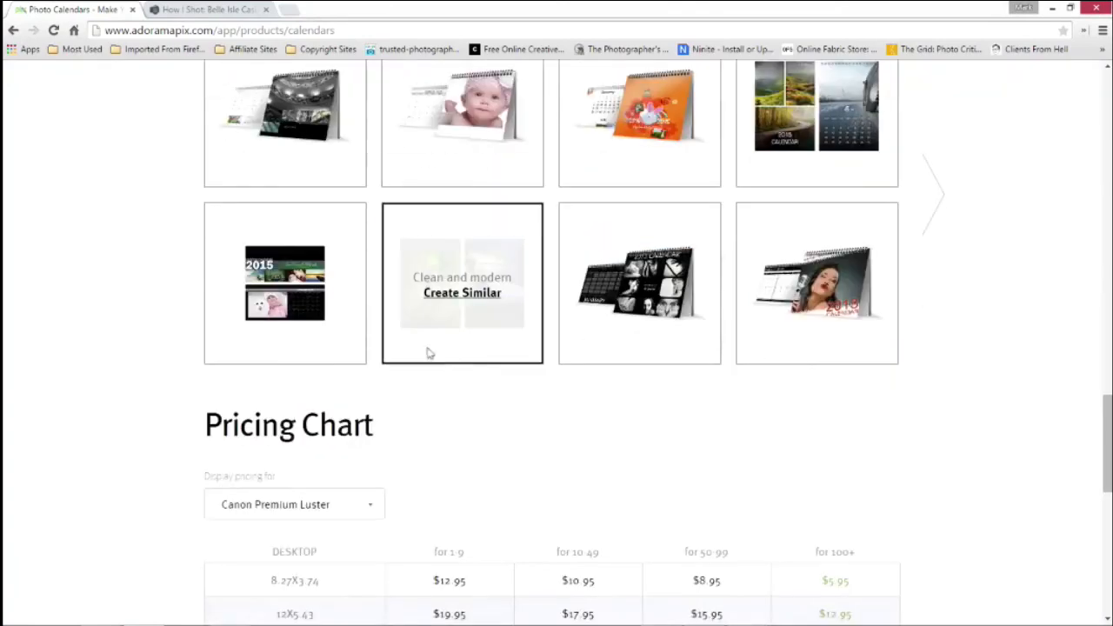
scroll(178, 319, down, 3)
scroll(181, 308, up, 1)
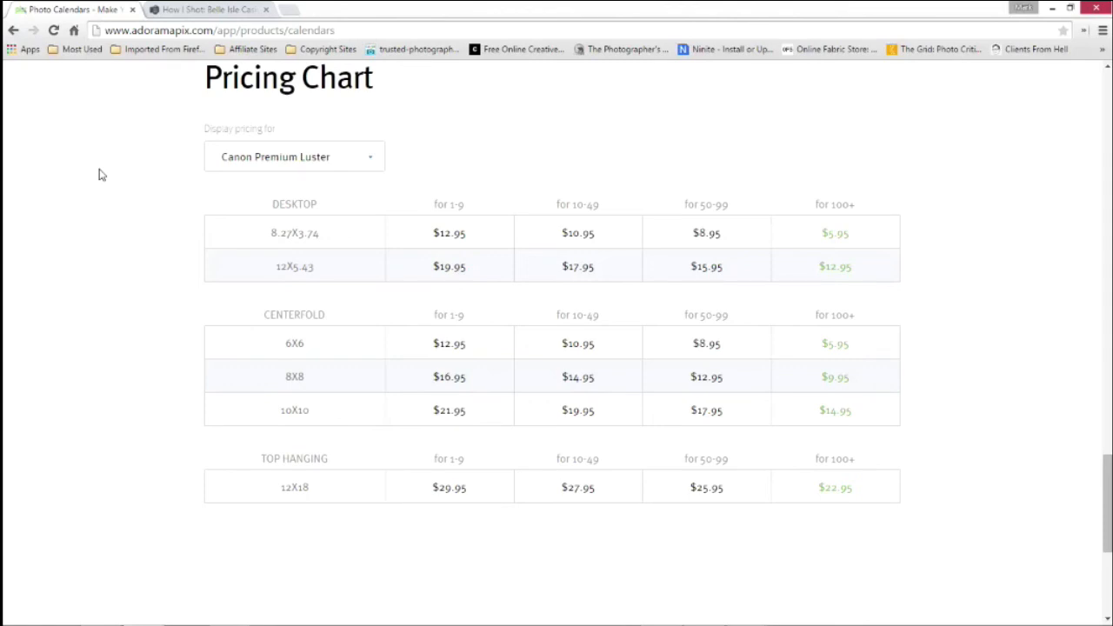
scroll(398, 232, up, 1)
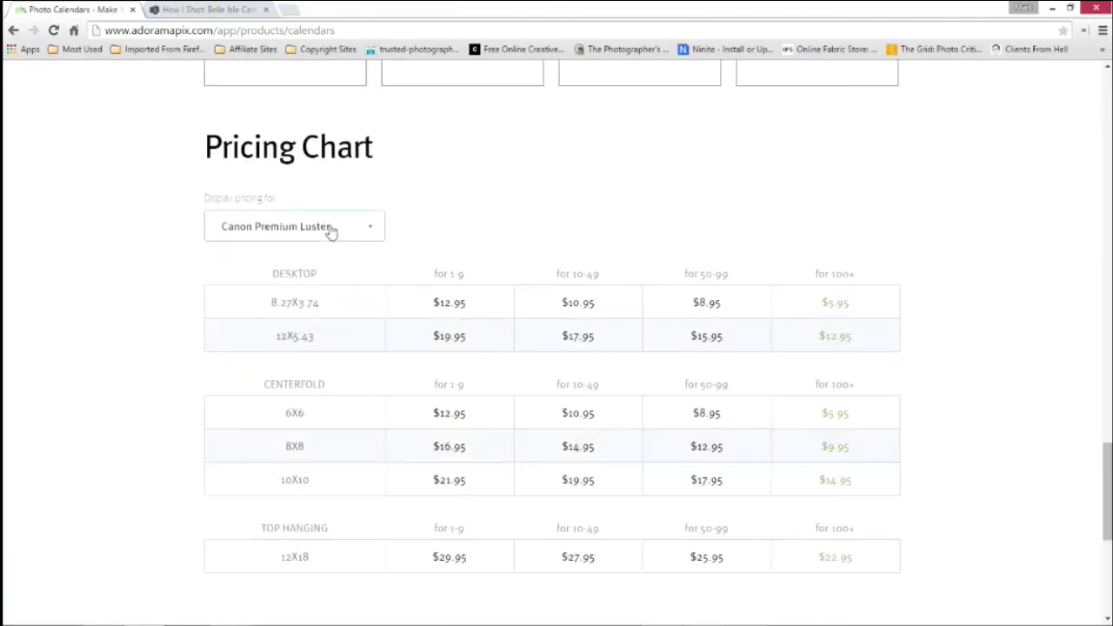
scroll(327, 231, up, 6)
scroll(330, 225, up, 10)
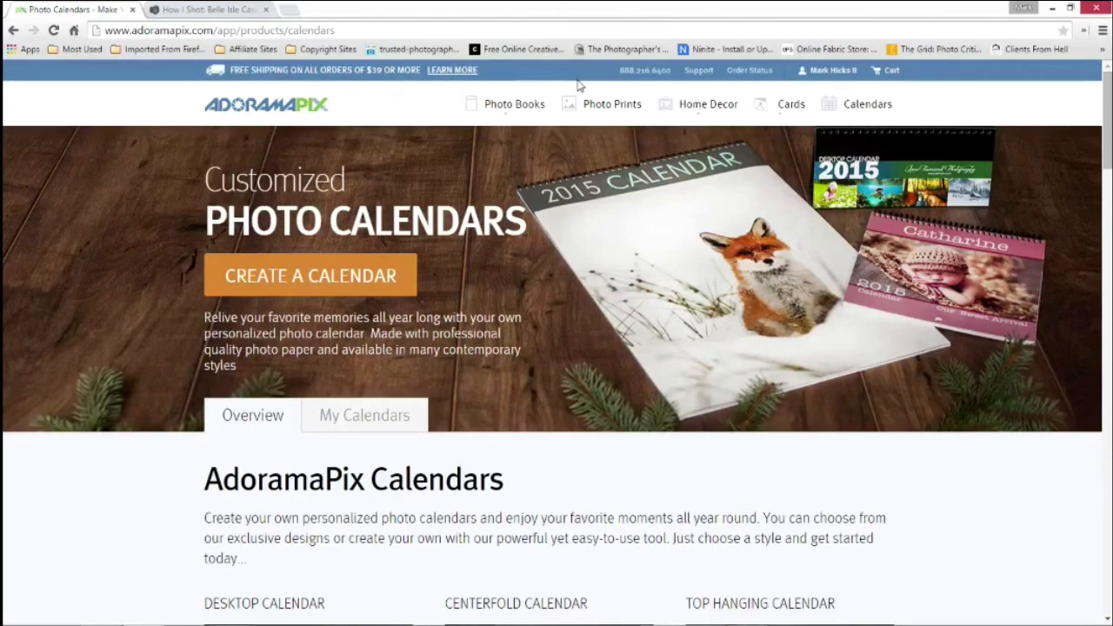
mouse_move(508, 111)
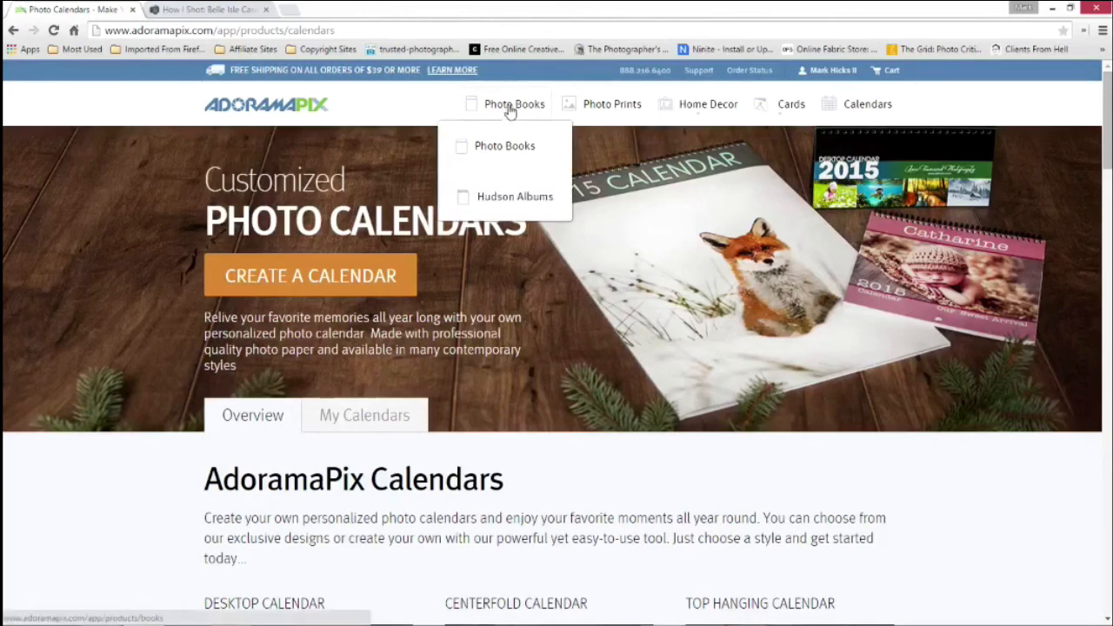
mouse_move(672, 106)
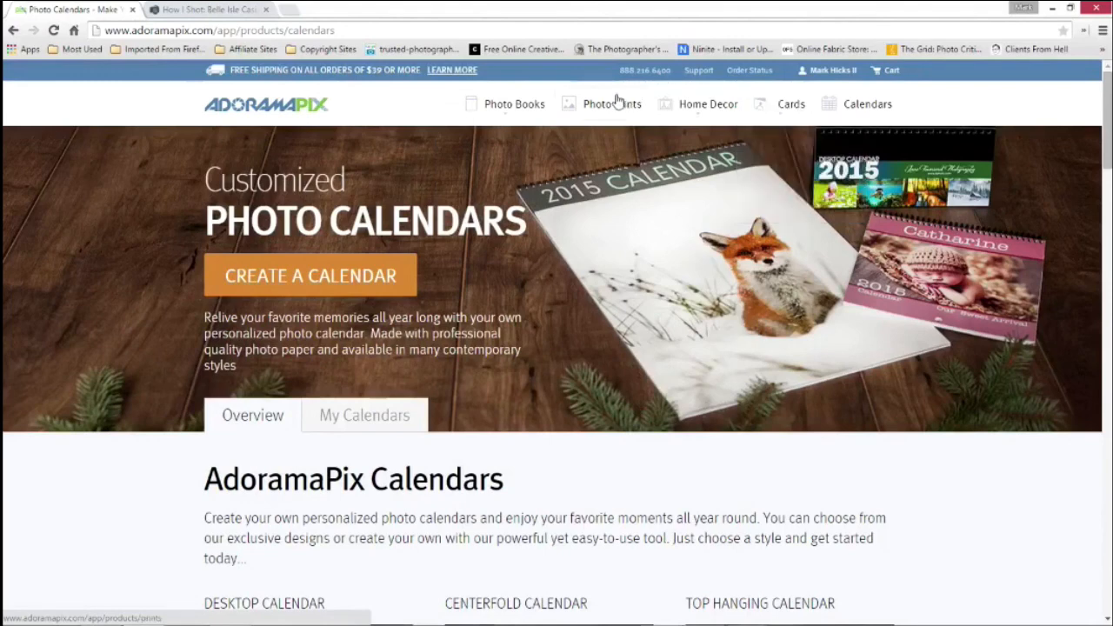
Open the photo books page and look through the saved books, including the Mac Group and Commercial Portfolio entries
mouse_move(513, 98)
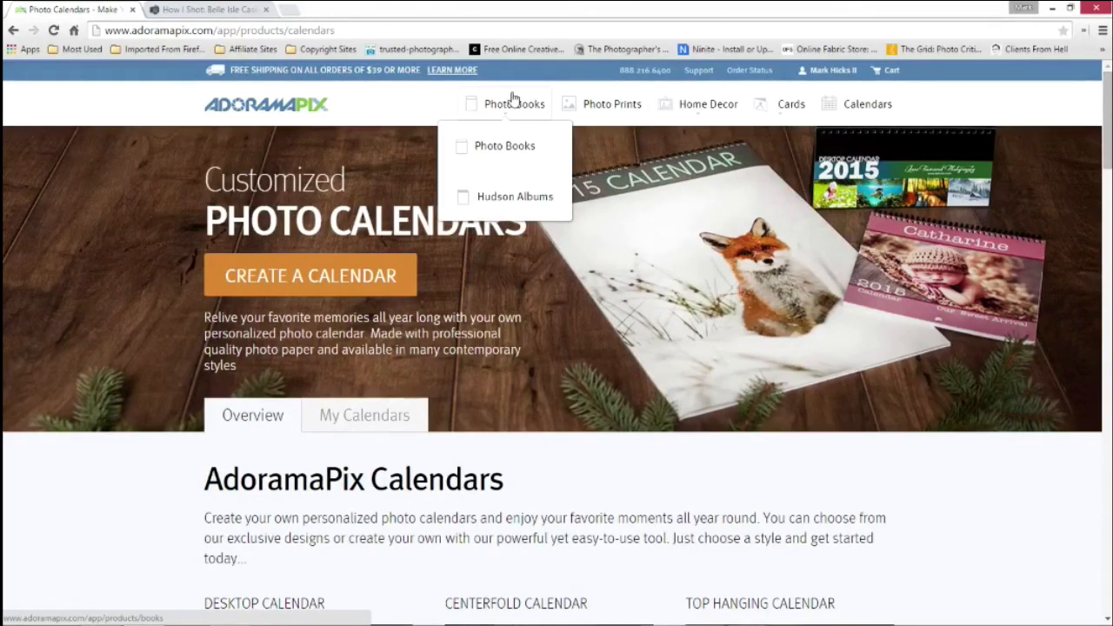
click(517, 148)
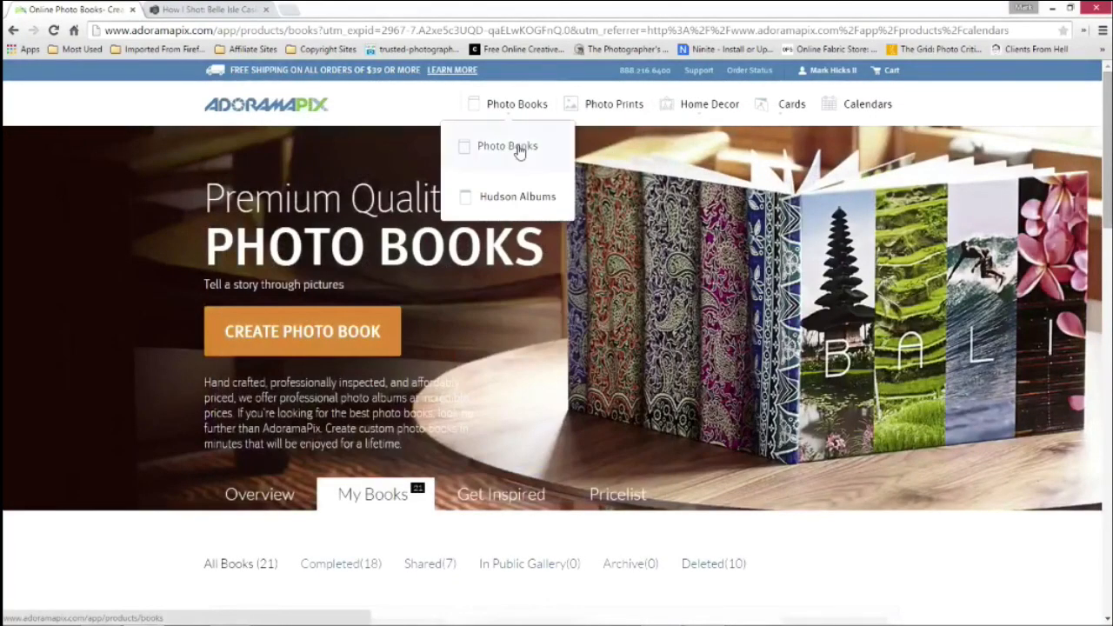
click(519, 150)
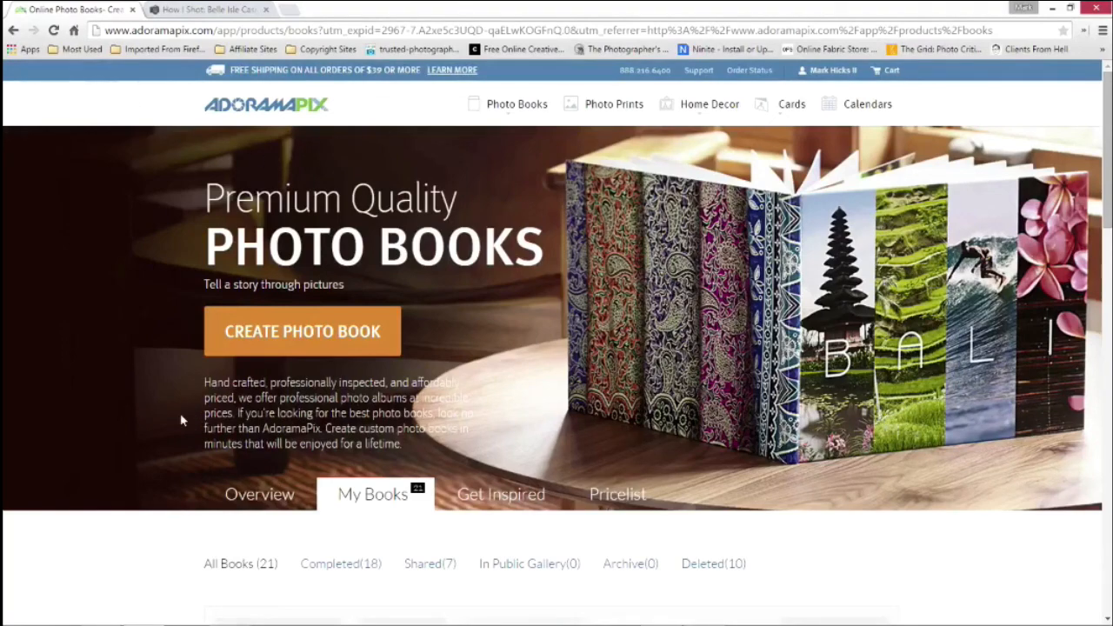
scroll(180, 412, down, 5)
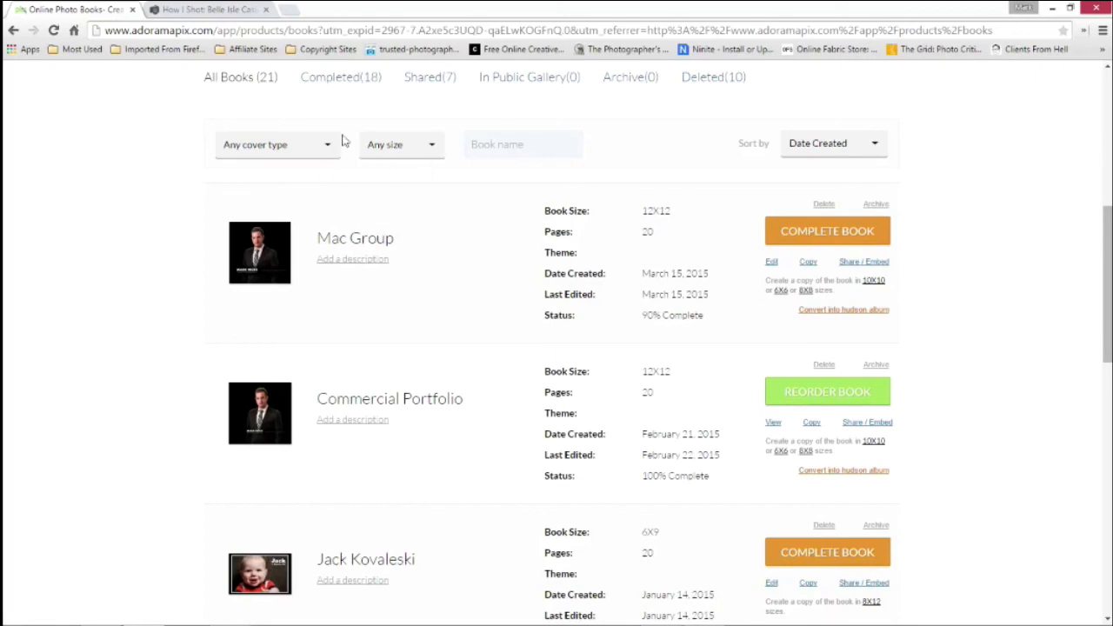
scroll(356, 112, up, 1)
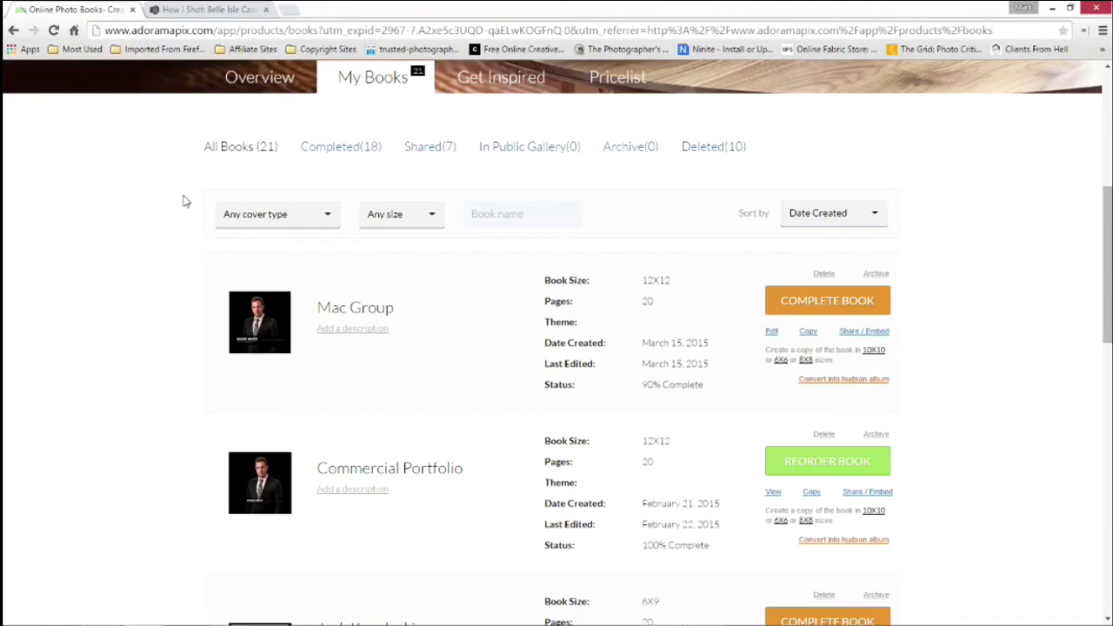
scroll(557, 252, up, 4)
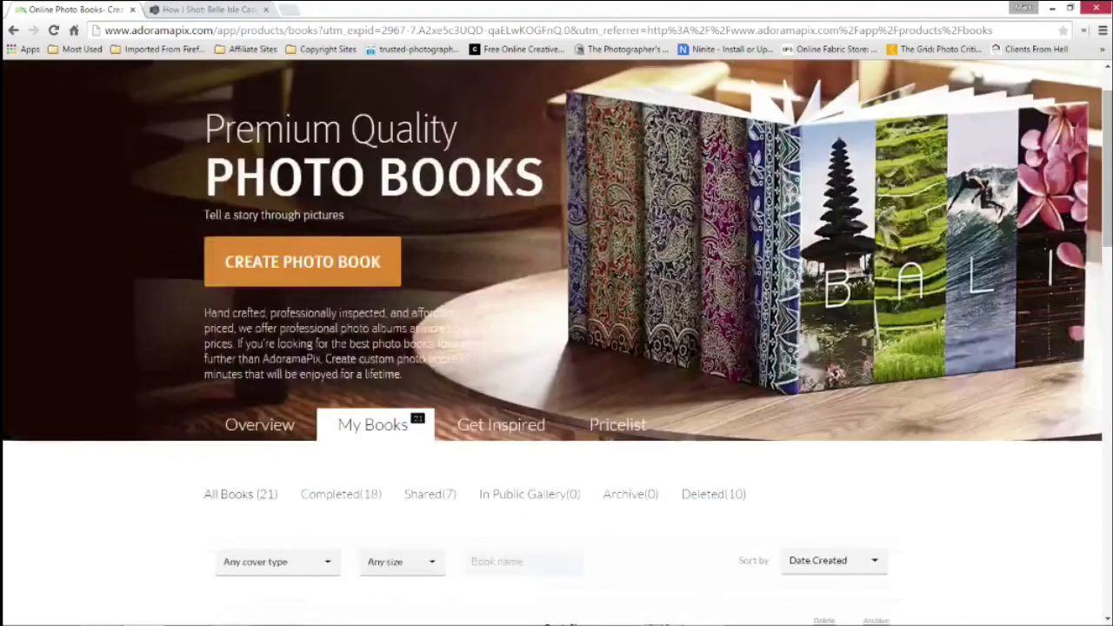
scroll(556, 339, up, 1)
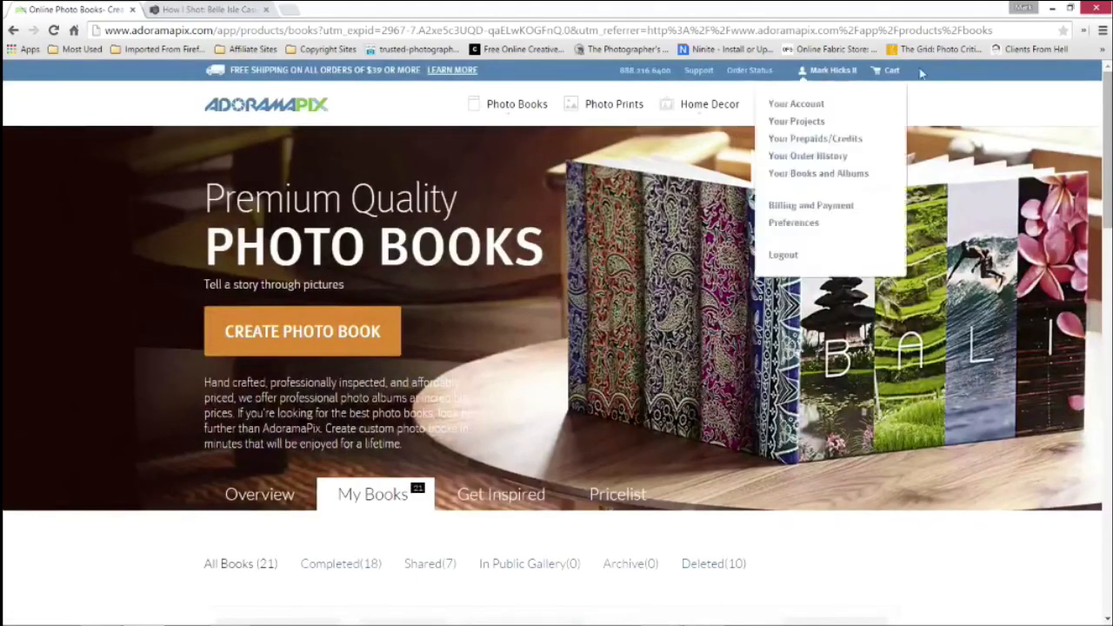